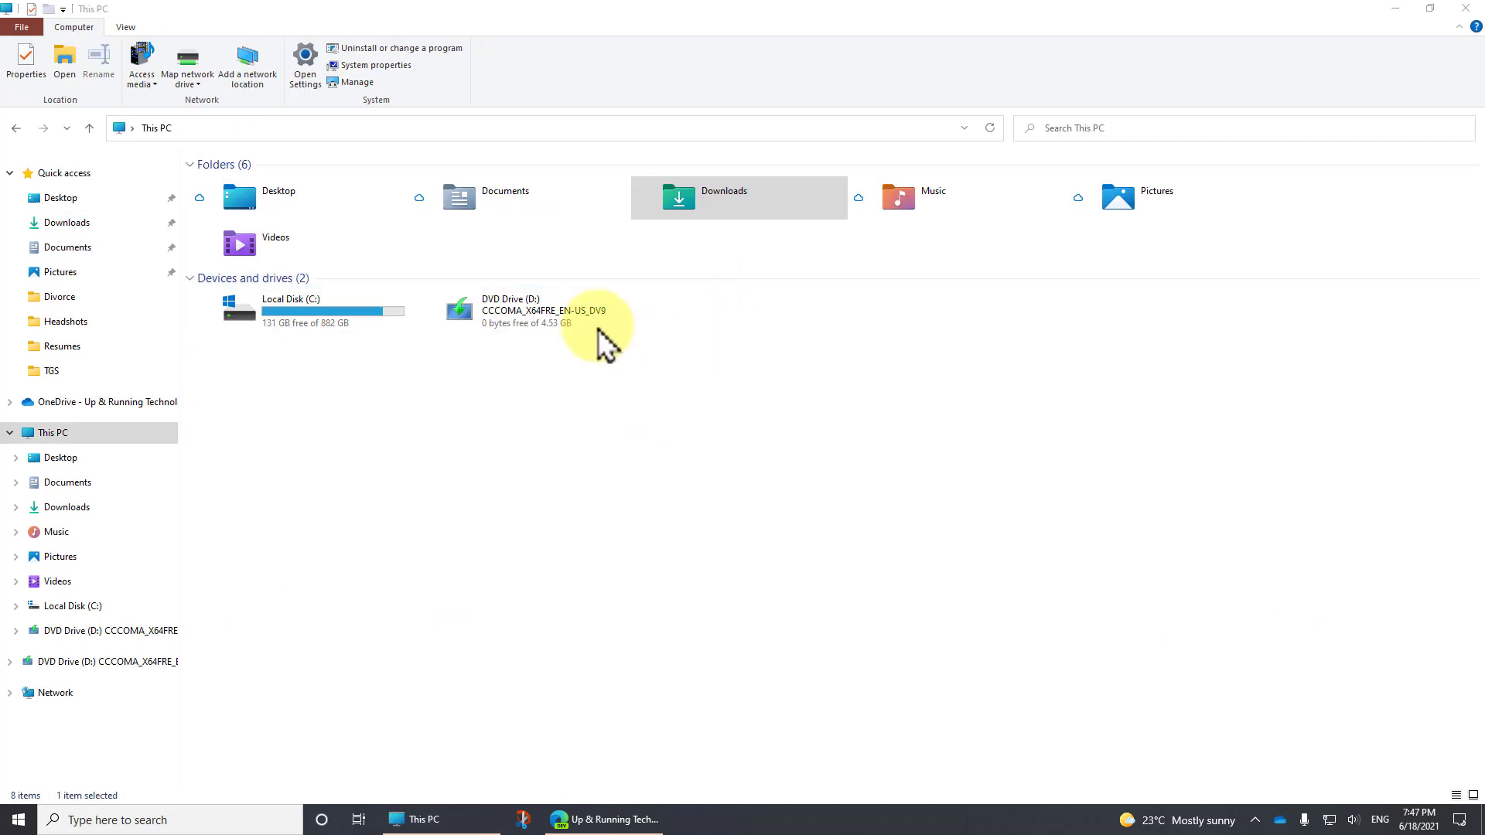
Browse the DVD Drive (D:) installation media, inspect its sources folder, and return to the drive's root
right_click(544, 317)
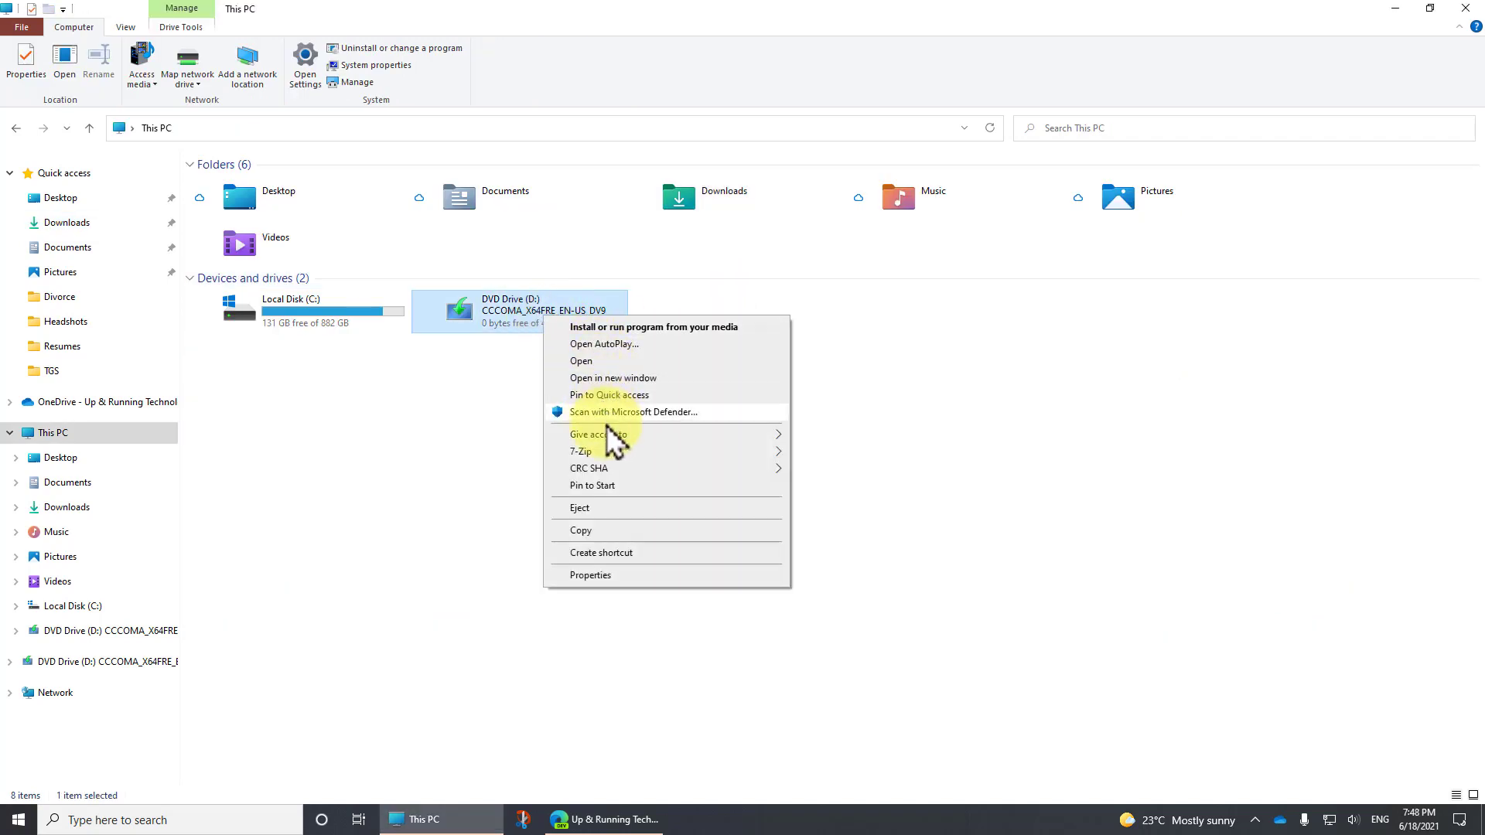
left_click(594, 358)
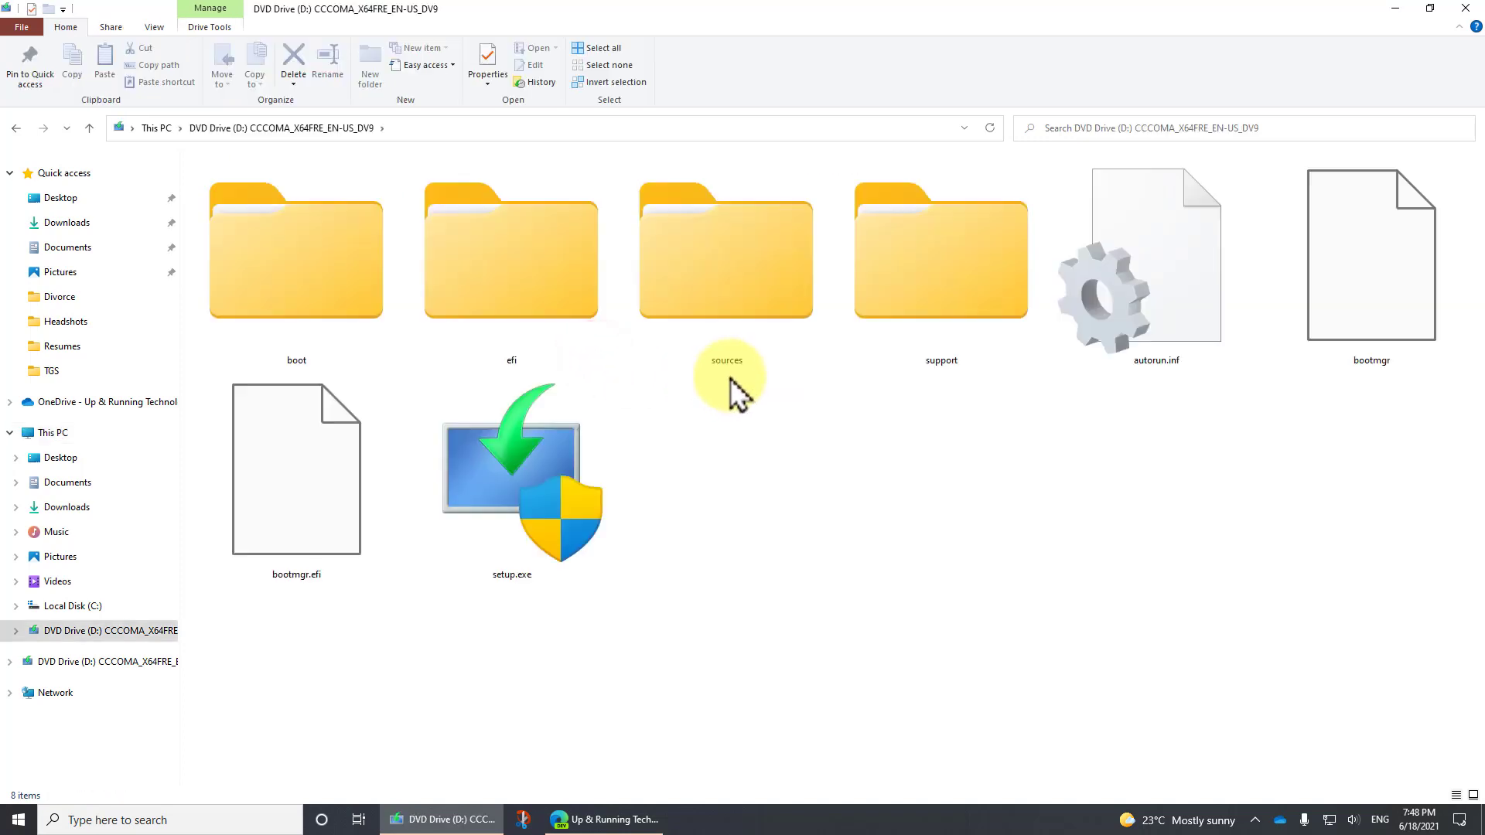
double_click(724, 290)
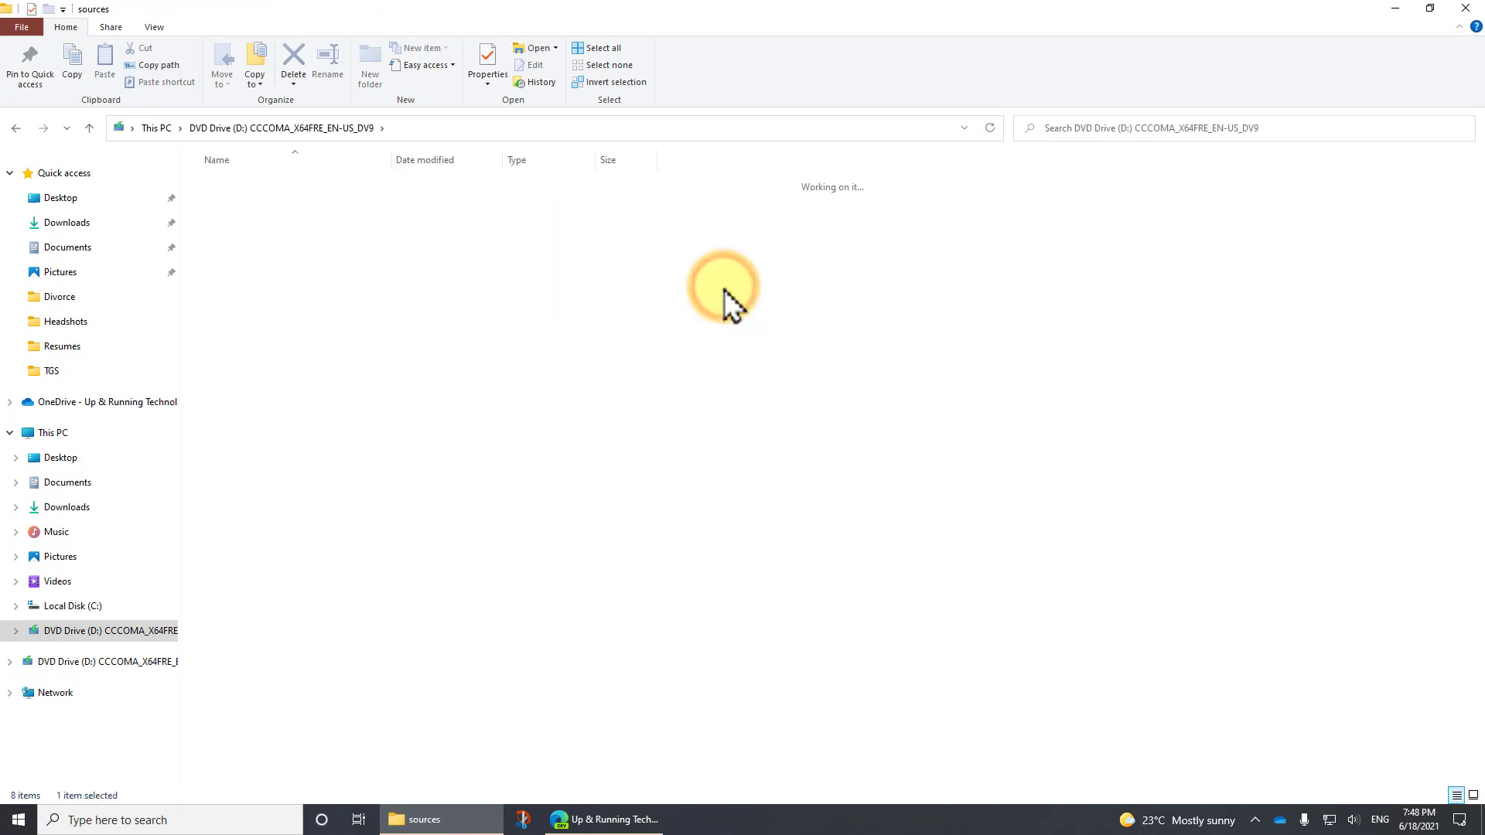
scroll(785, 413, "down", 2)
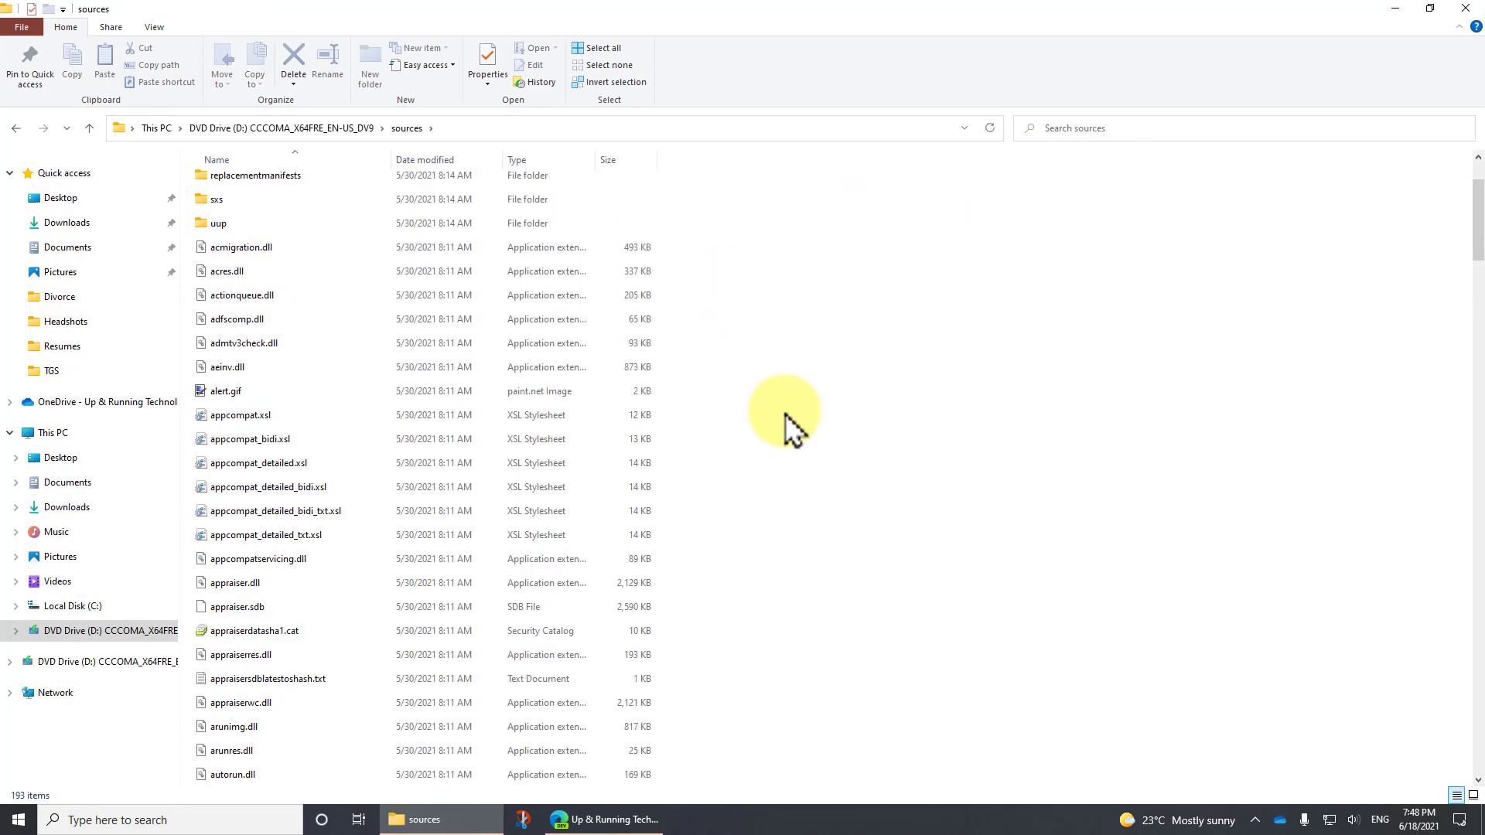
left_click(422, 514)
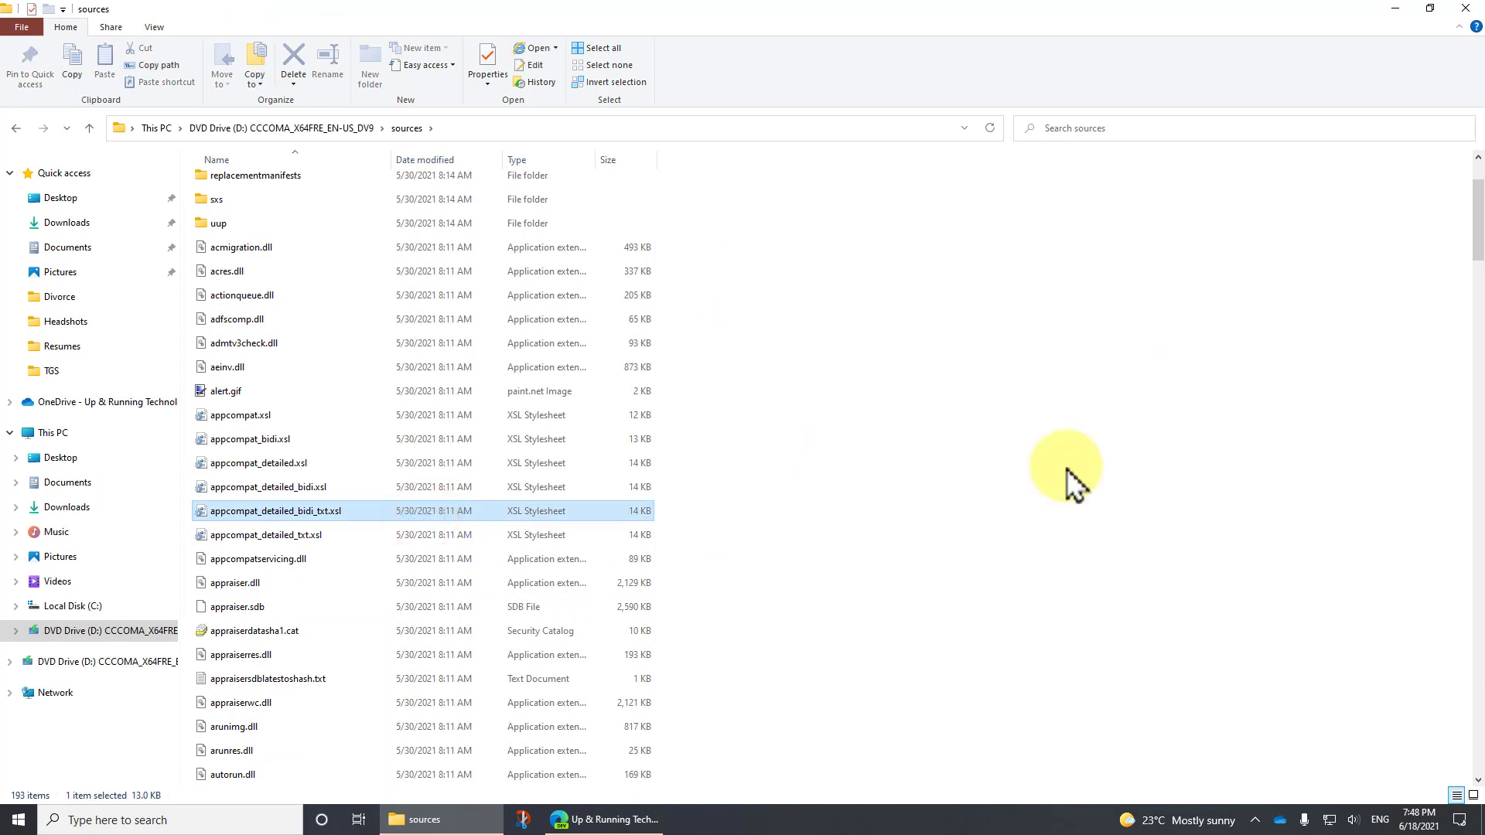
left_click(348, 130)
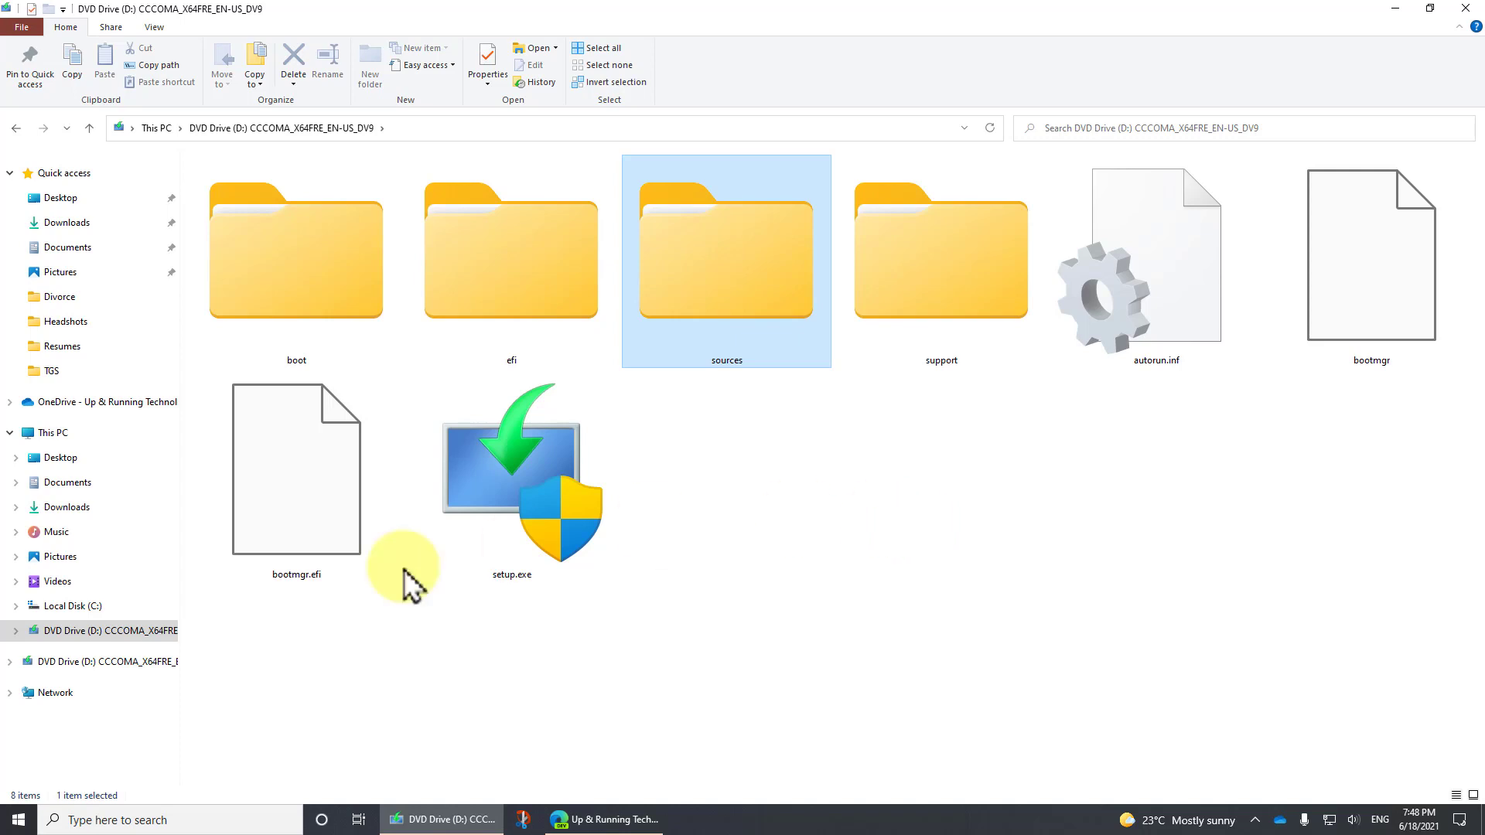
Check the Hyper-V entry in Windows Features, leave it without changes, and close the Programs and Features and Settings windows
left_click(15, 825)
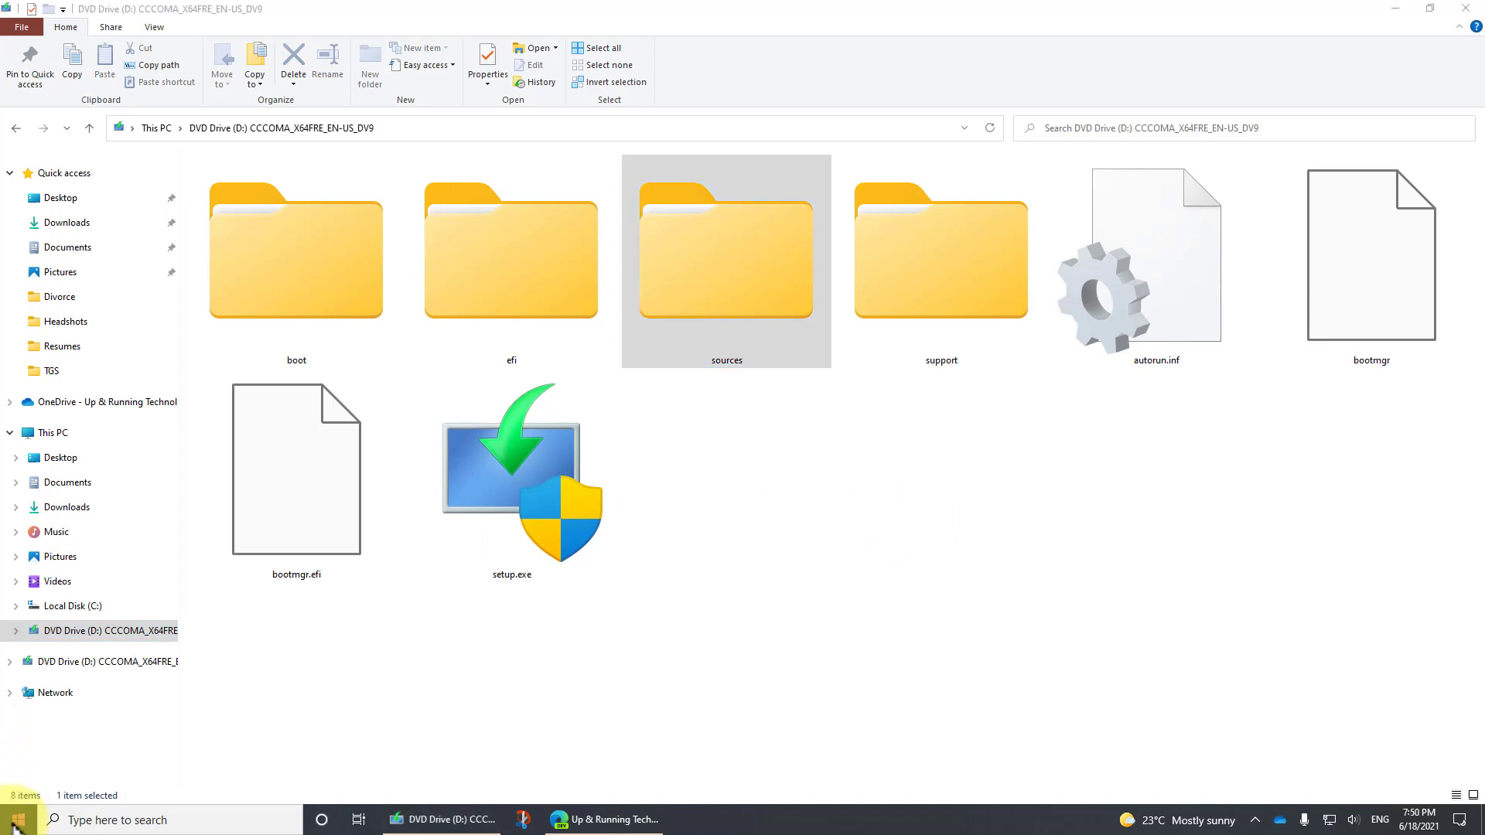
right_click(16, 824)
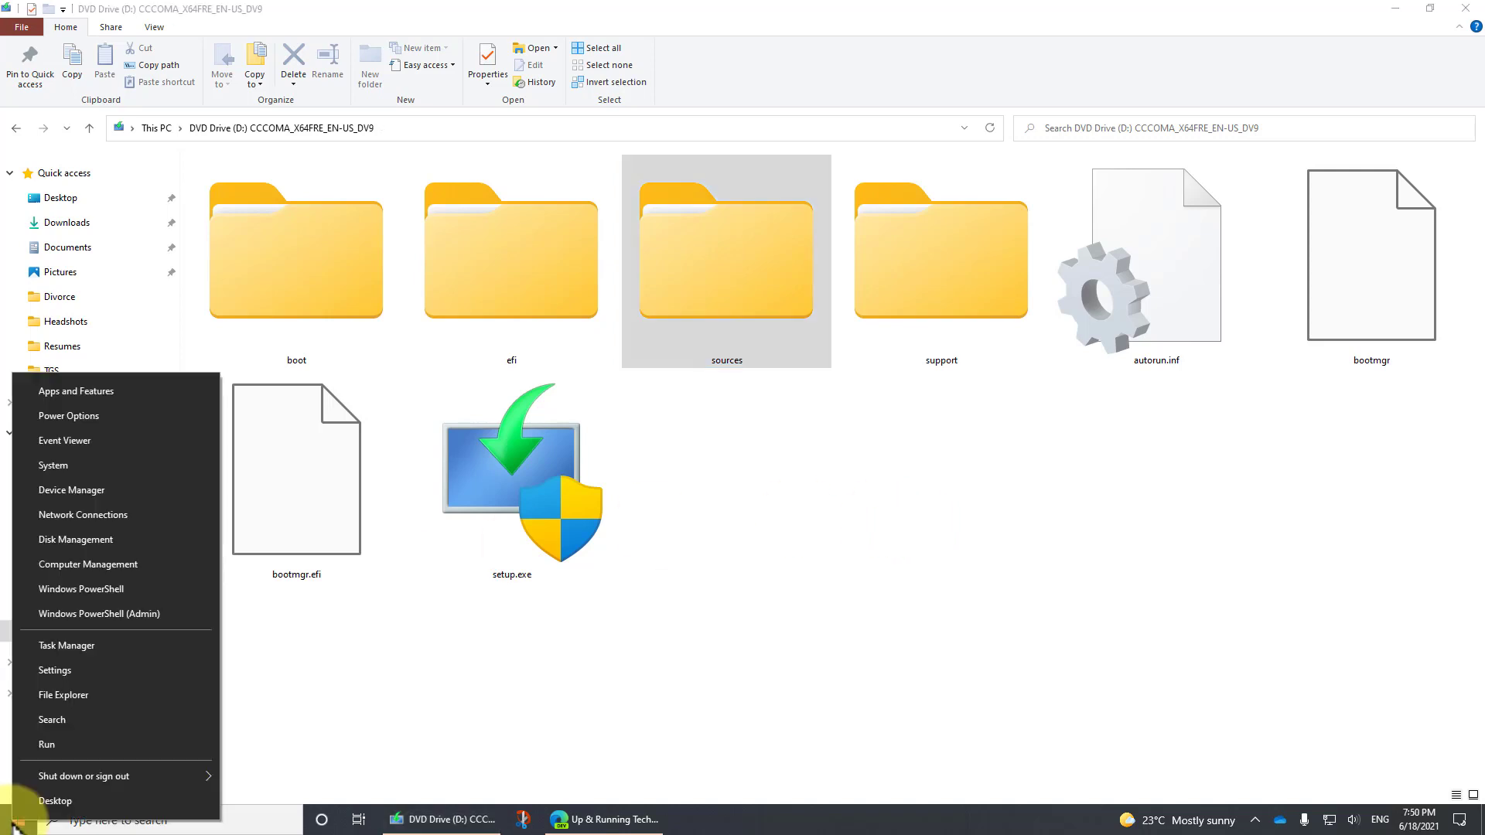
left_click(98, 388)
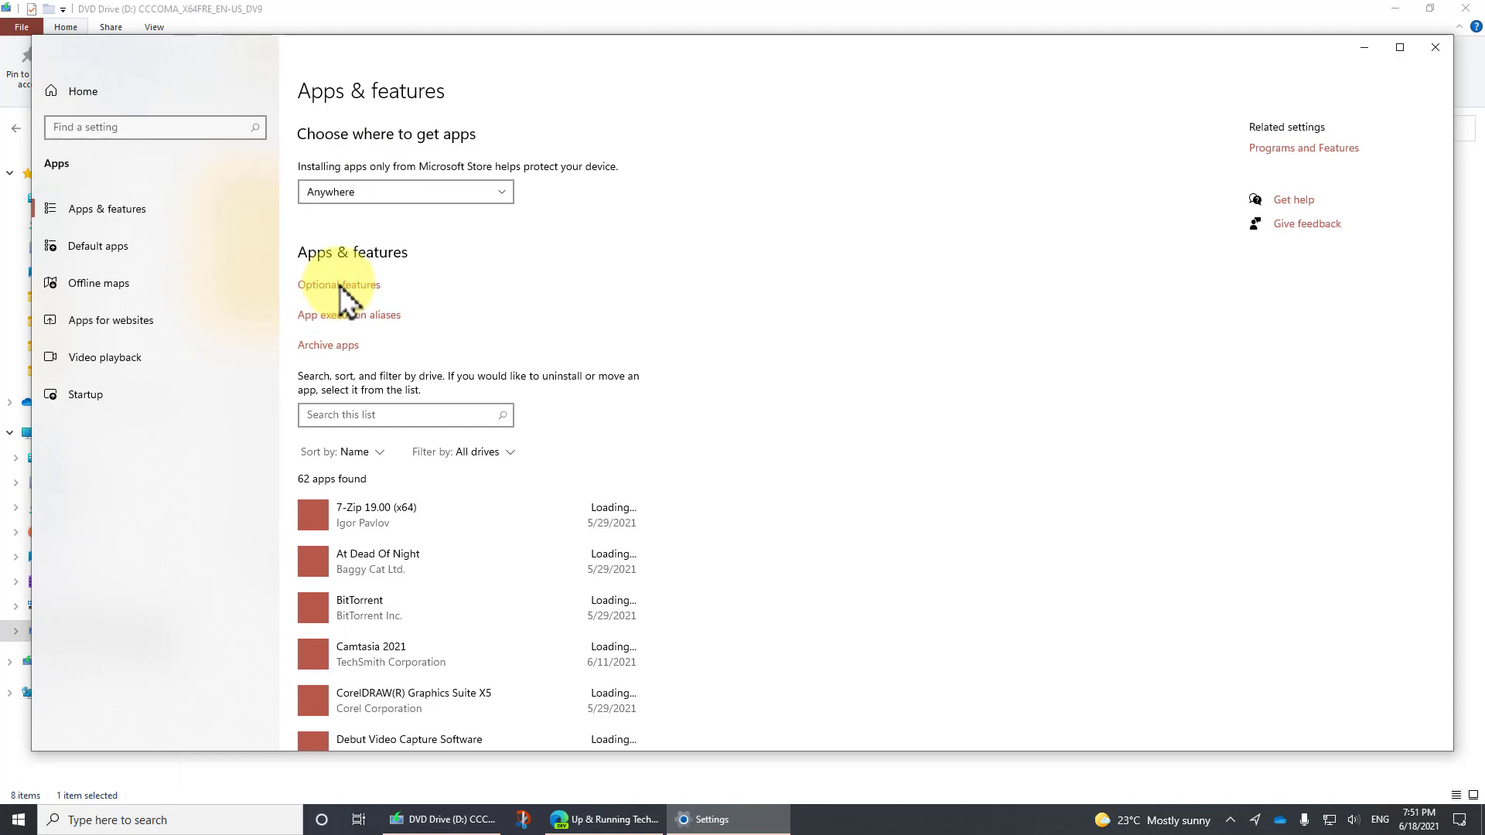
left_click(1298, 152)
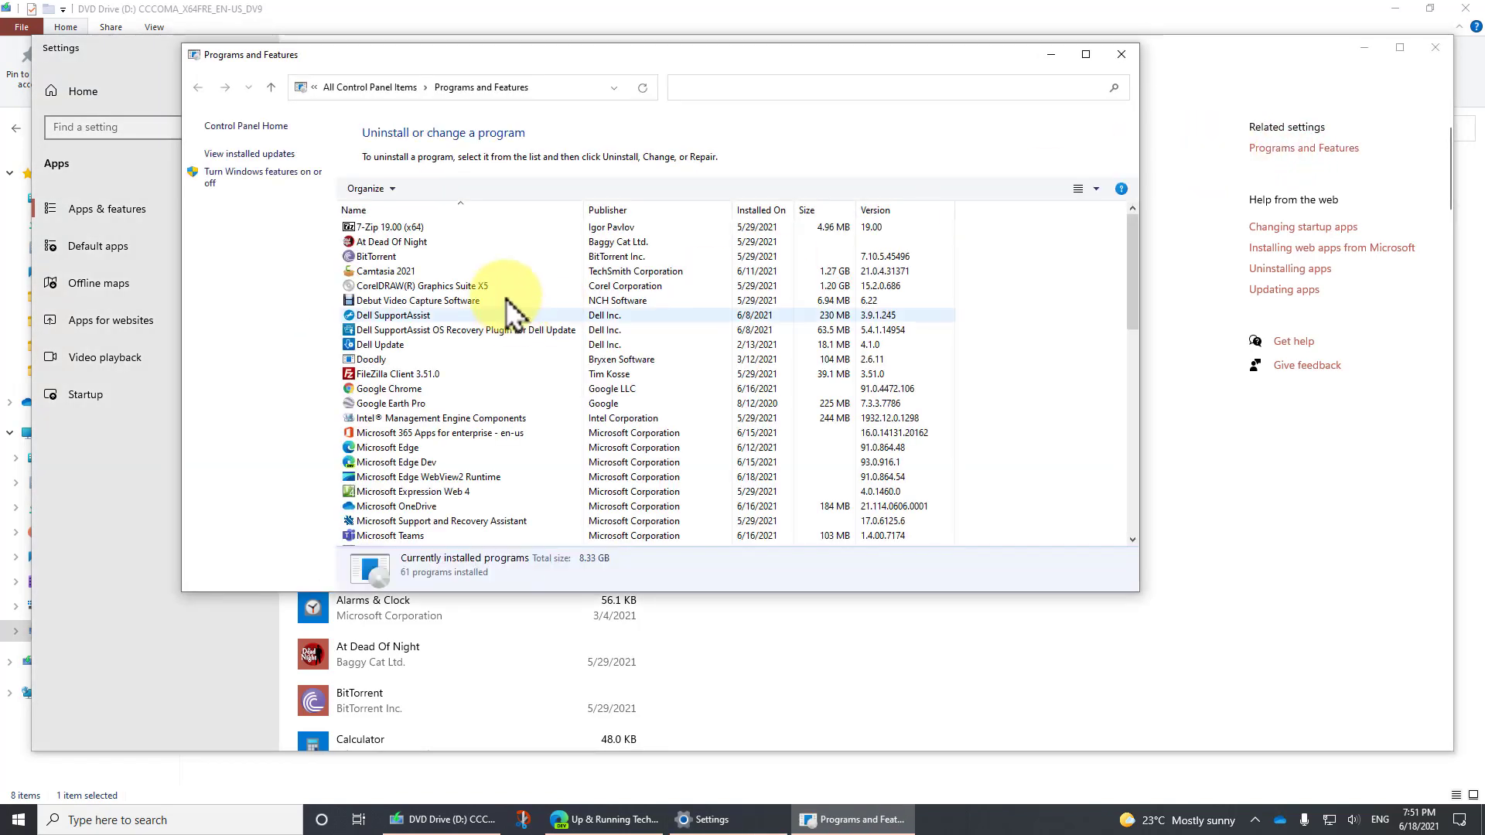
left_click(283, 178)
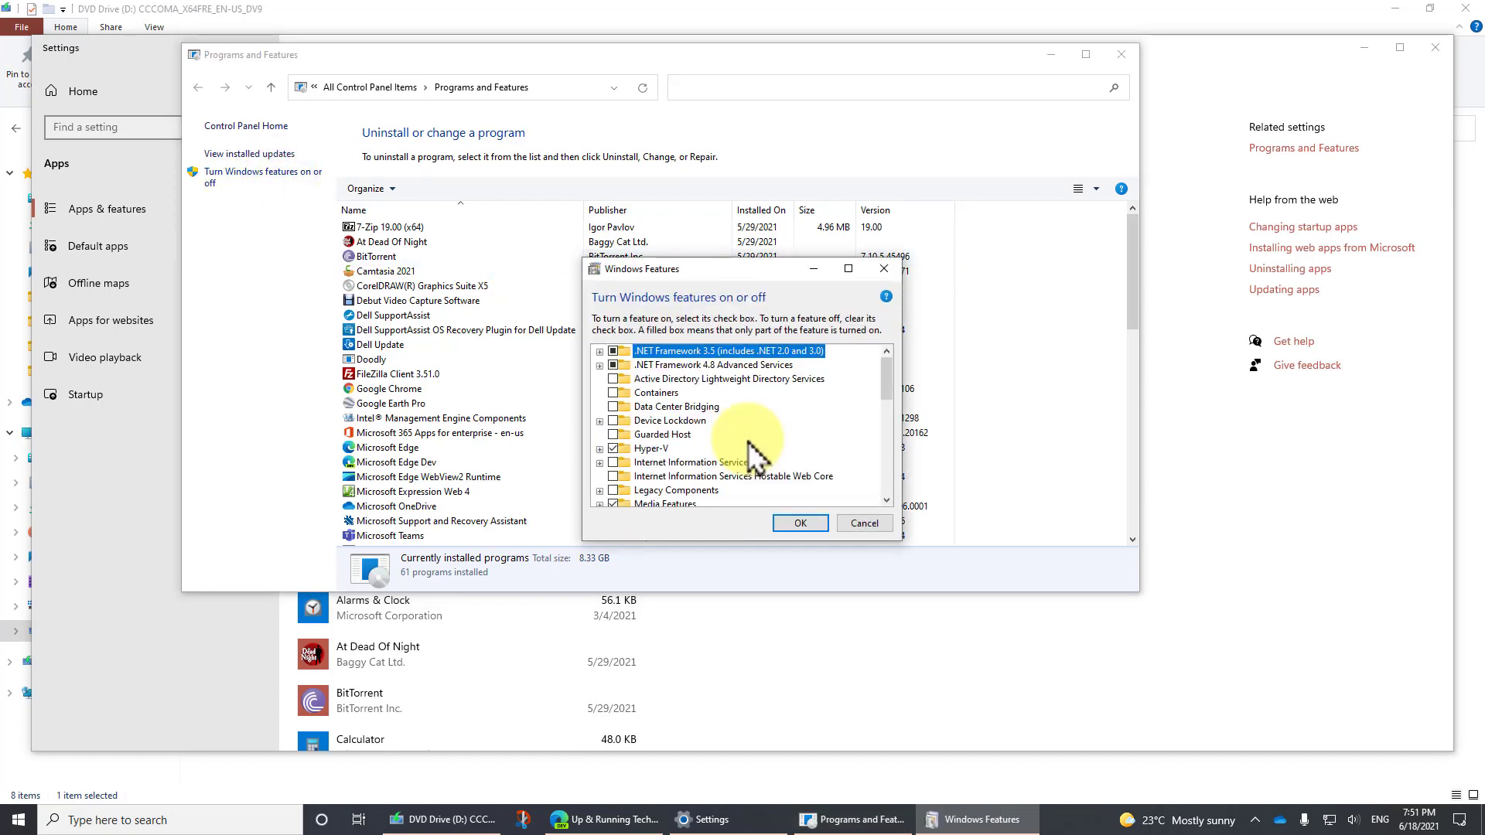
left_click(599, 448)
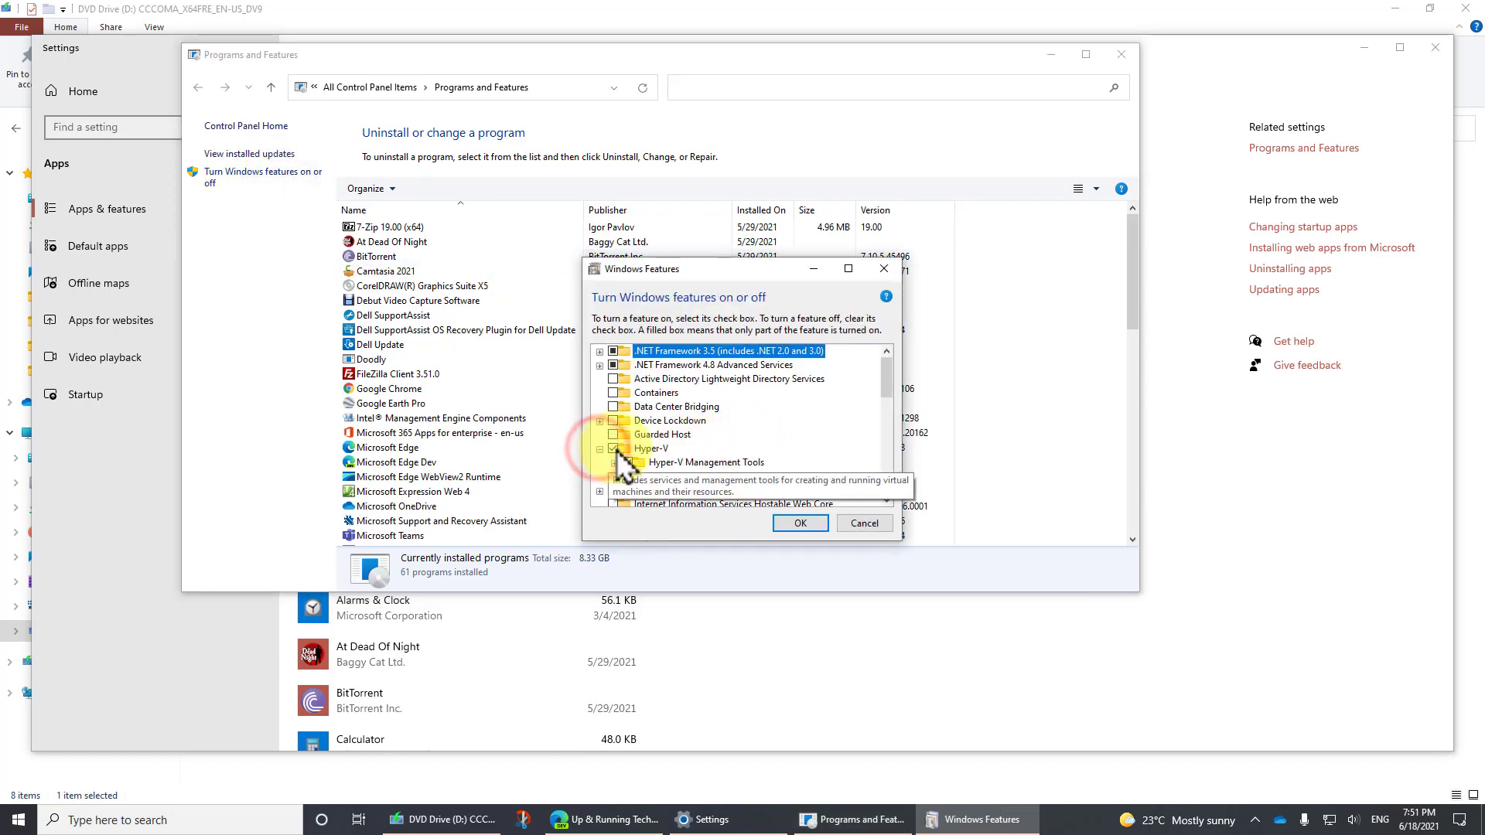
left_click(864, 523)
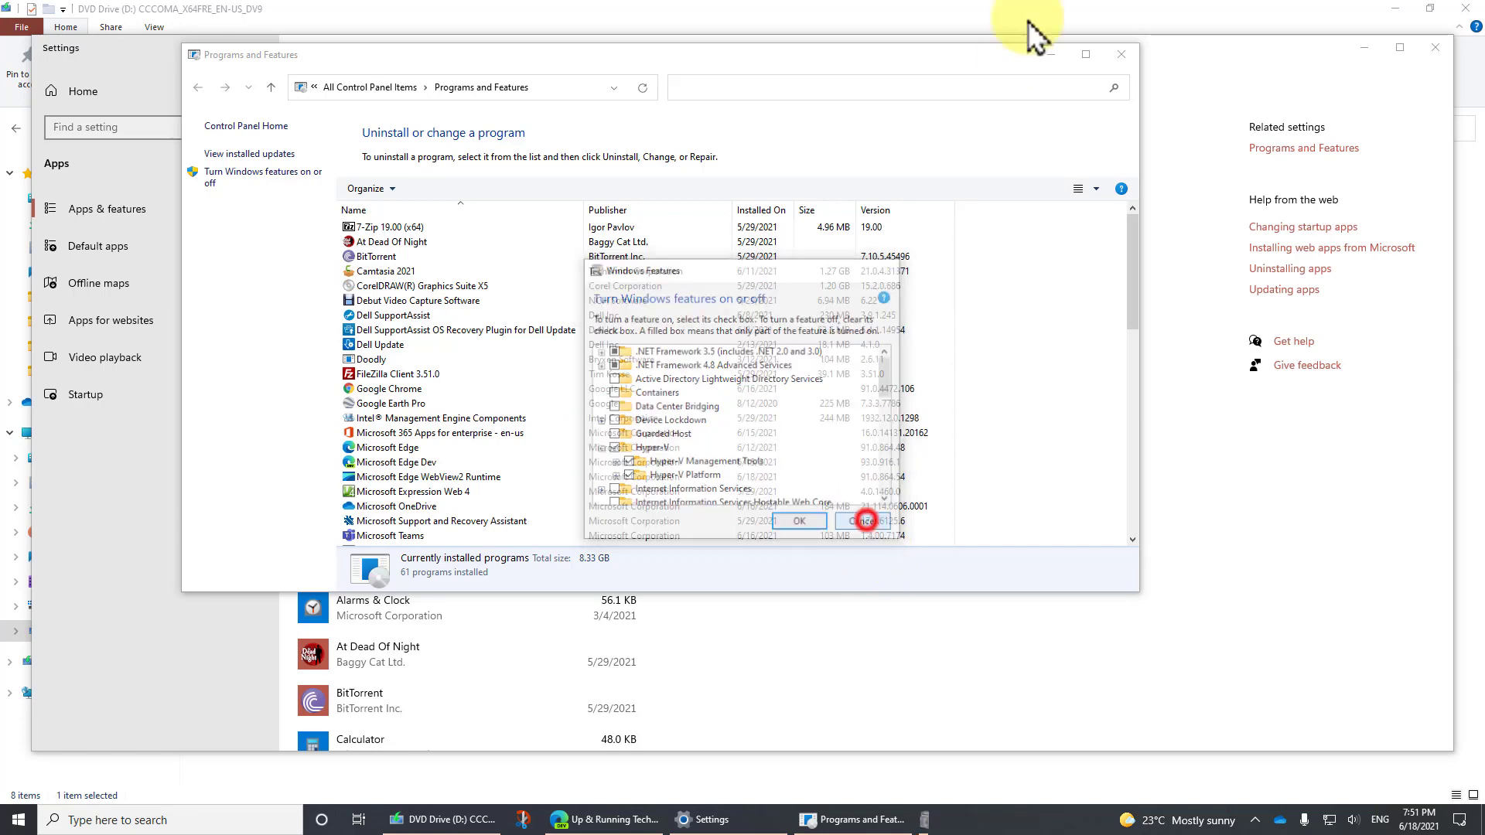
left_click(1121, 53)
left_click(1433, 47)
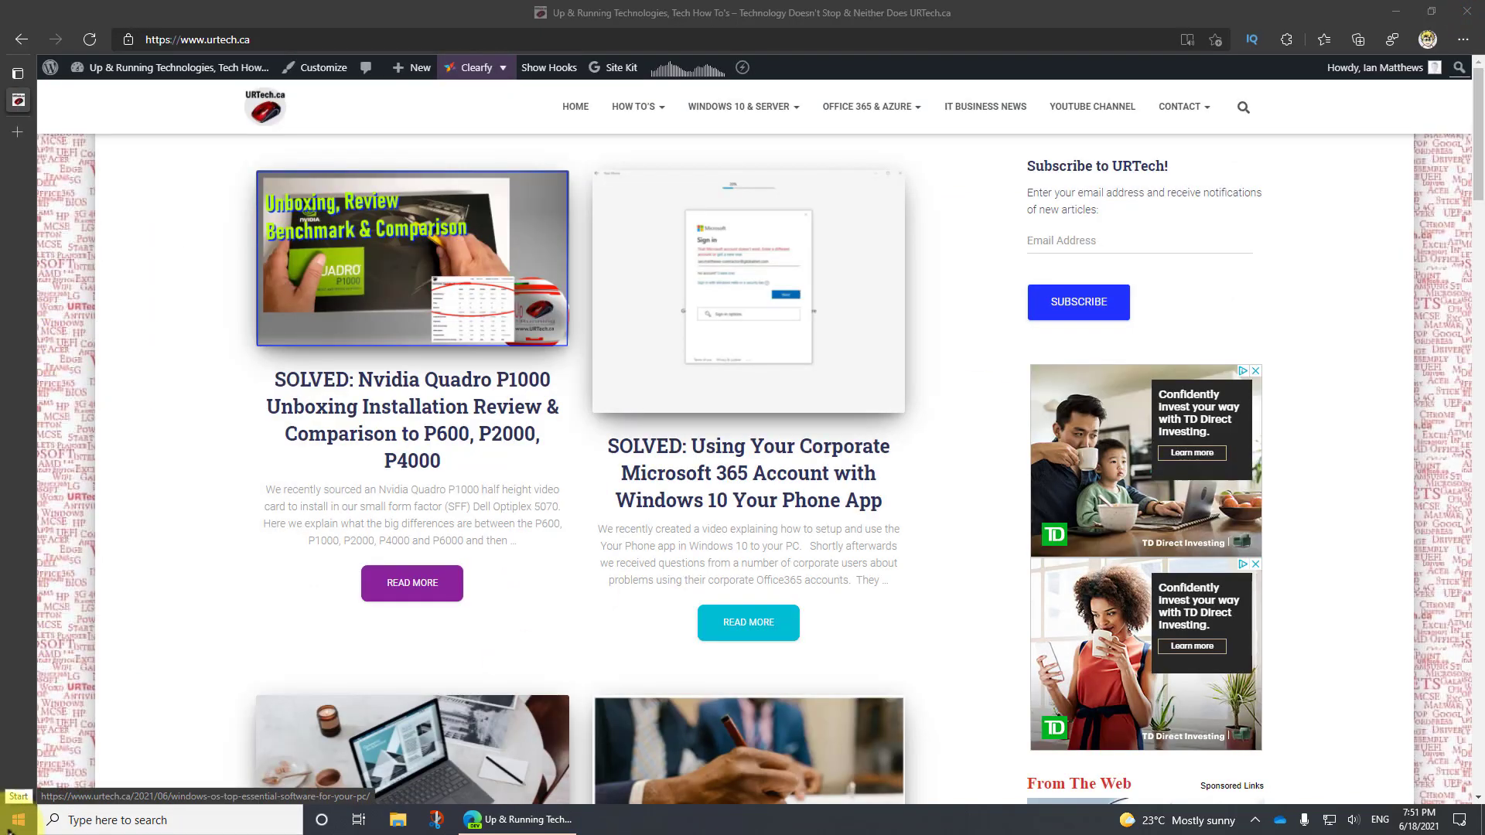
Search Windows for "hyperv" and launch Hyper-V Manager
right_click(9, 830)
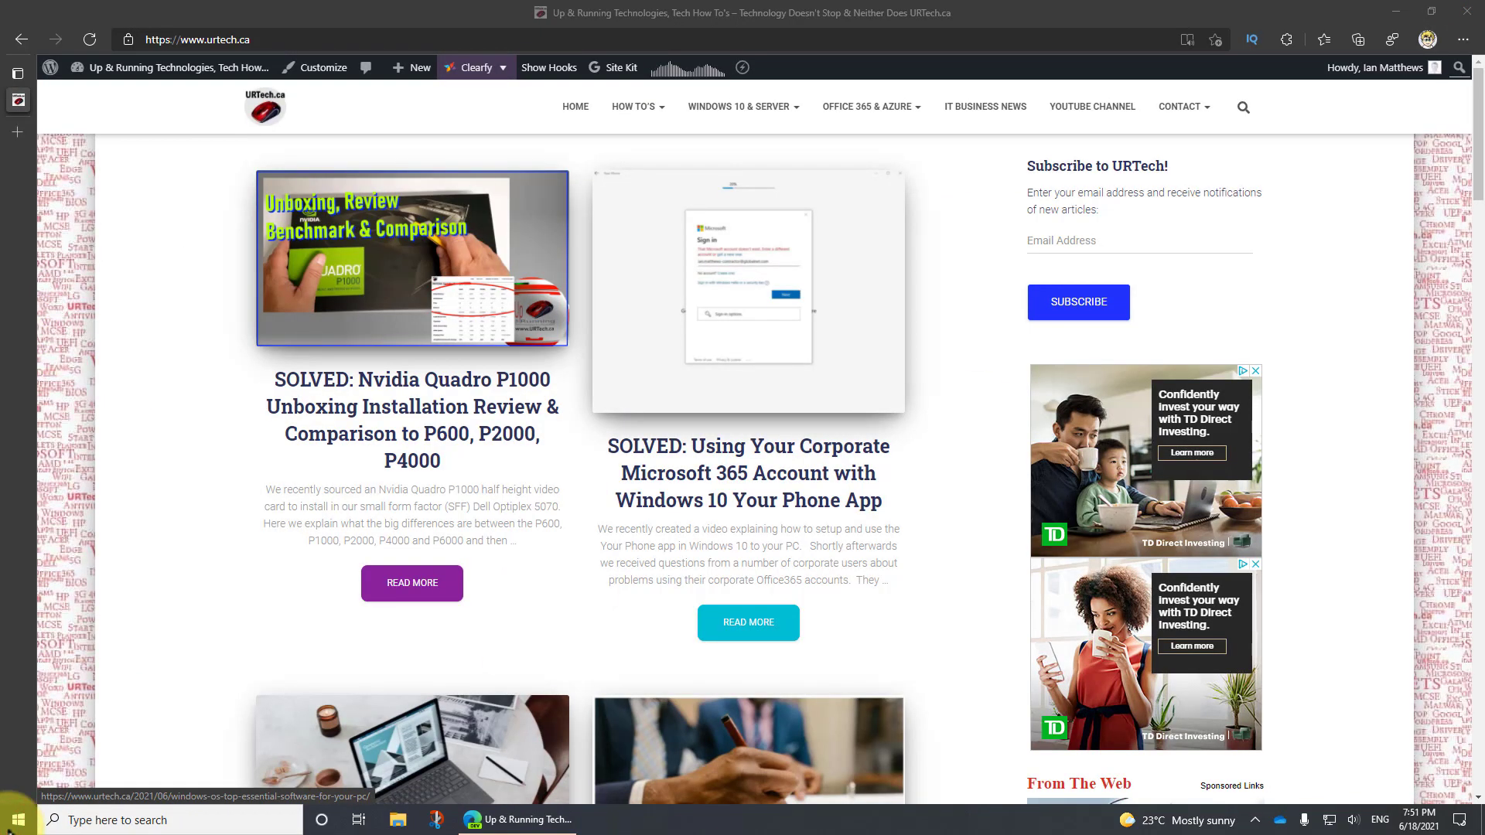
left_click(9, 831)
type("hyperv")
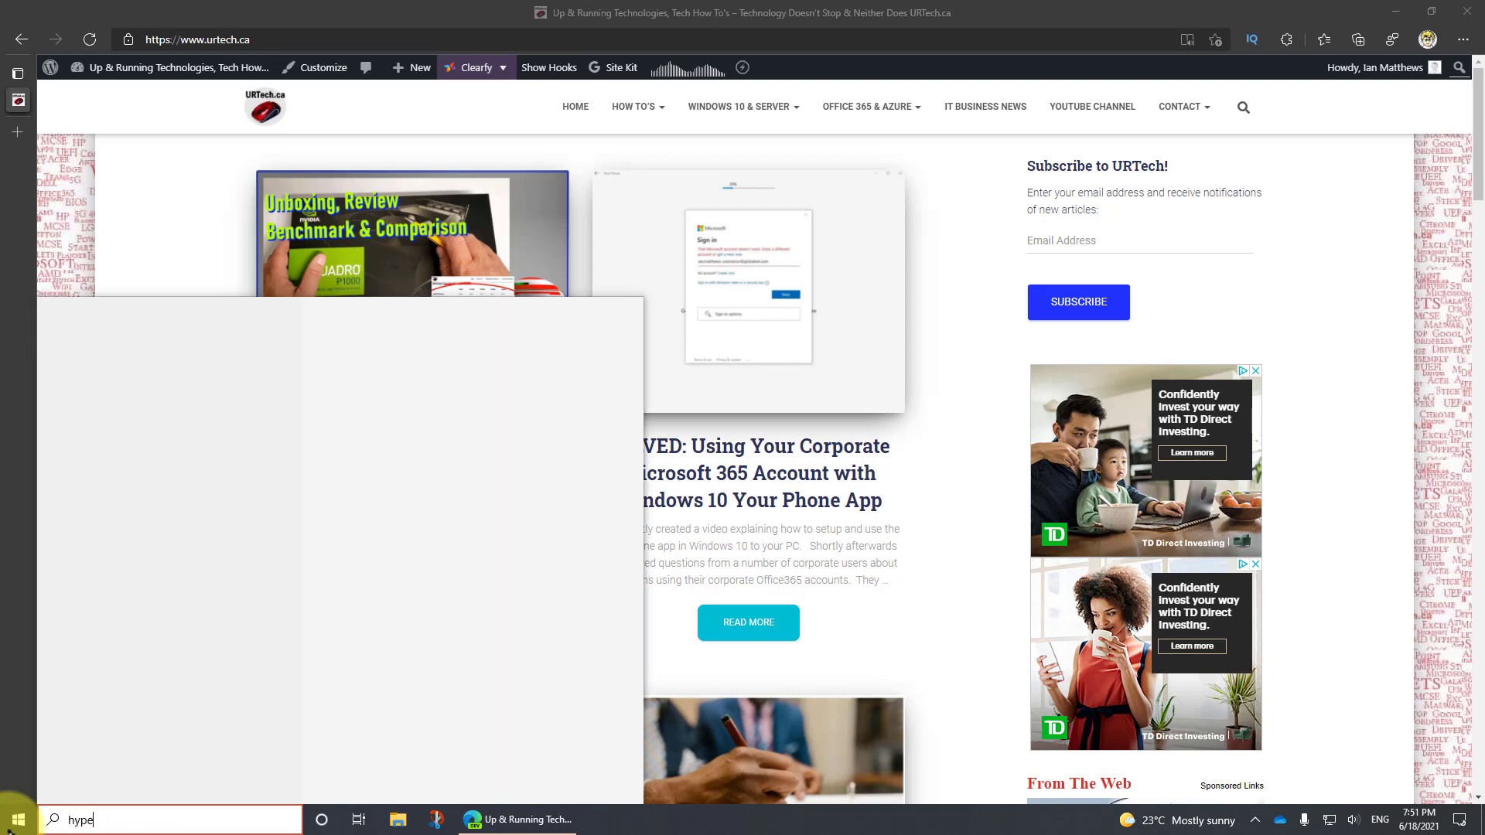
left_click(135, 394)
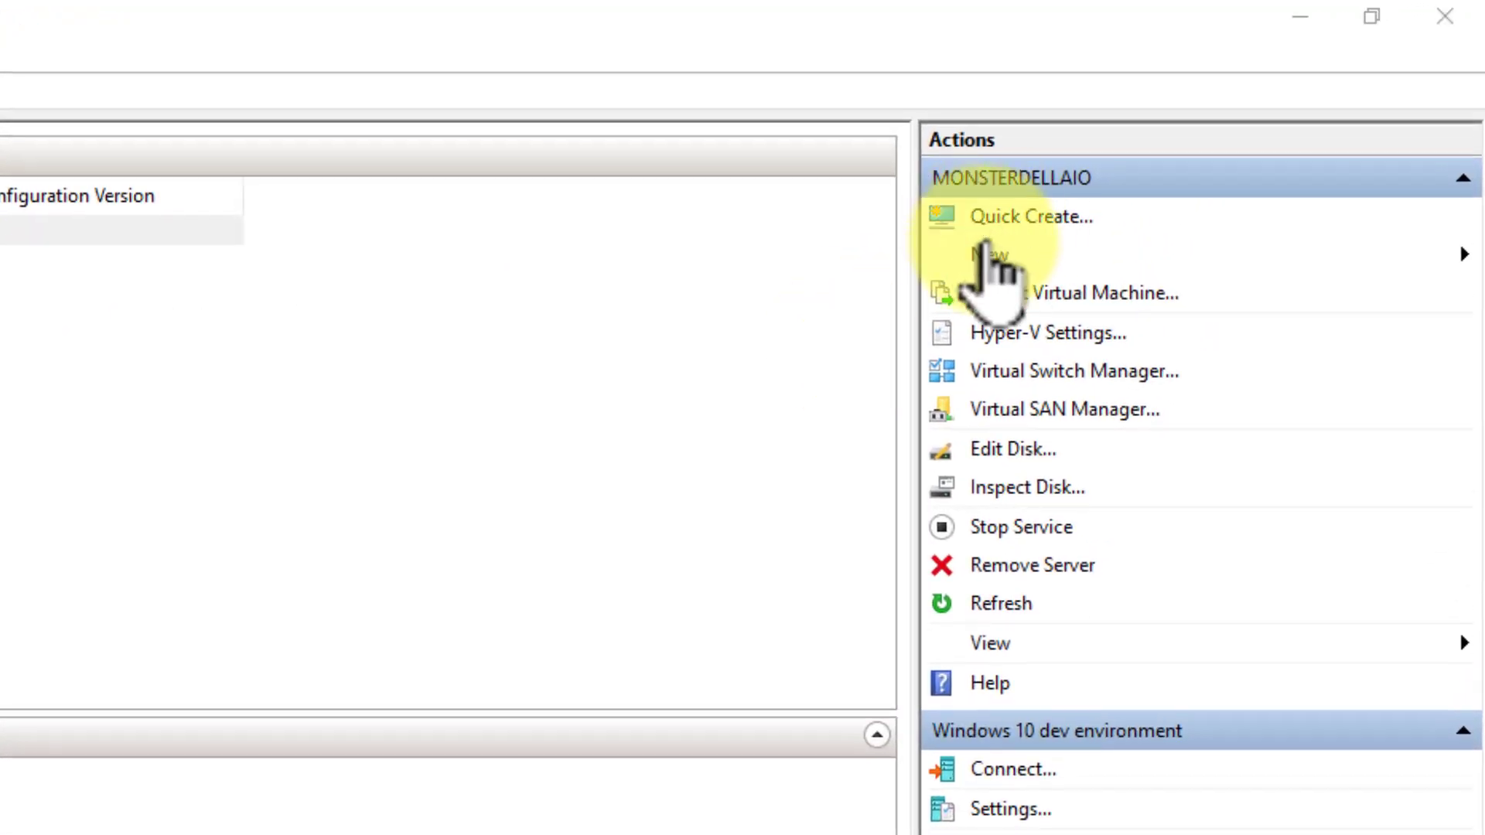
Start a new virtual machine and name it Win11-Test, keeping the default storage location
left_click(992, 259)
left_click(1289, 261)
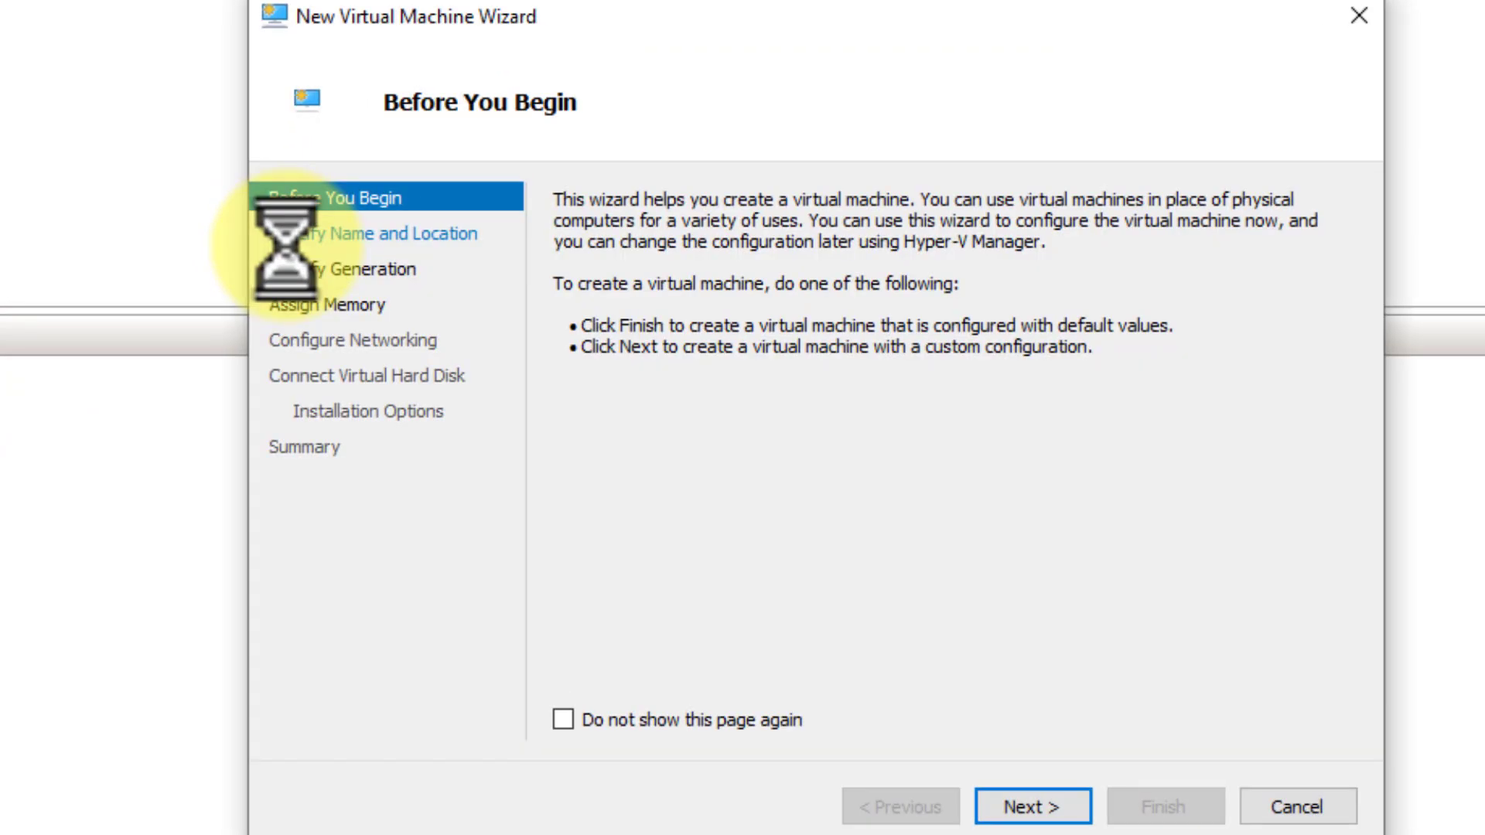
left_click(1027, 809)
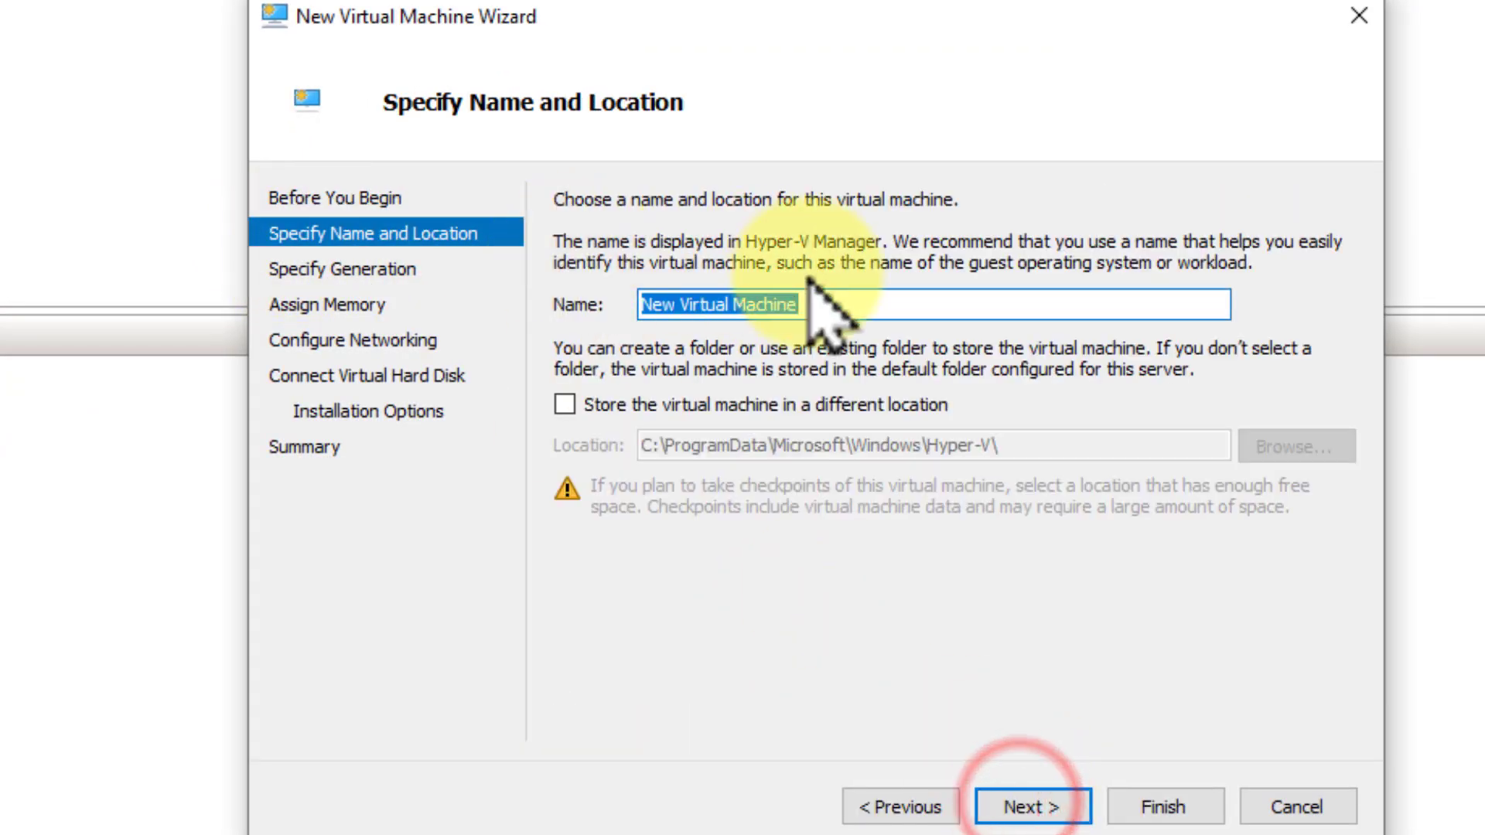
type("Win 11")
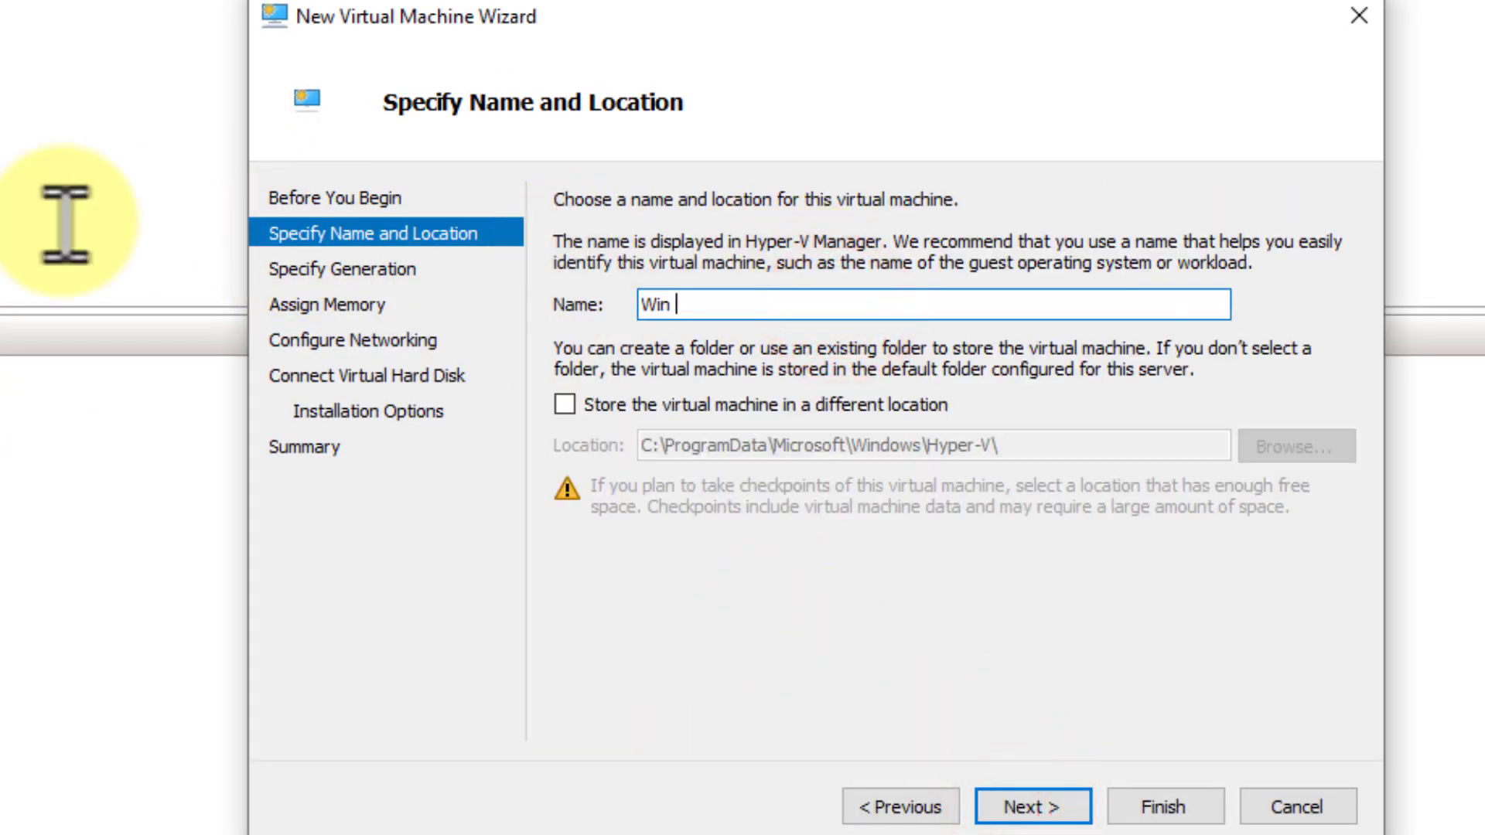
key("BackSpace")
key("BackSpace")
key("BackSpace")
type("11-test")
key("BackSpace")
key("BackSpace")
key("BackSpace")
key("BackSpace")
type("Test")
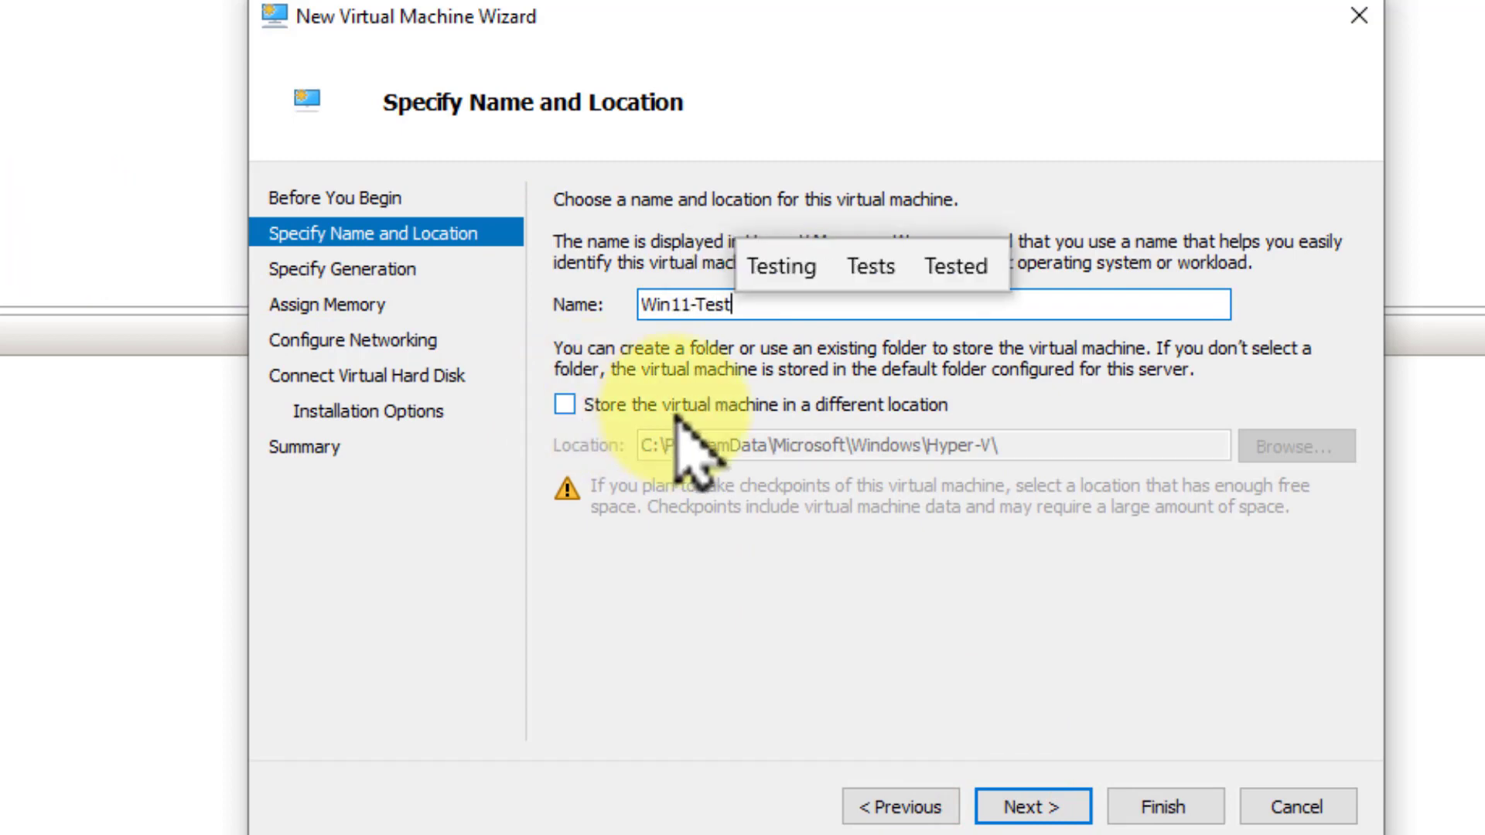
left_click(1060, 818)
Make the virtual machine Generation 2 and set its startup memory to 2048 MB
left_click(567, 333)
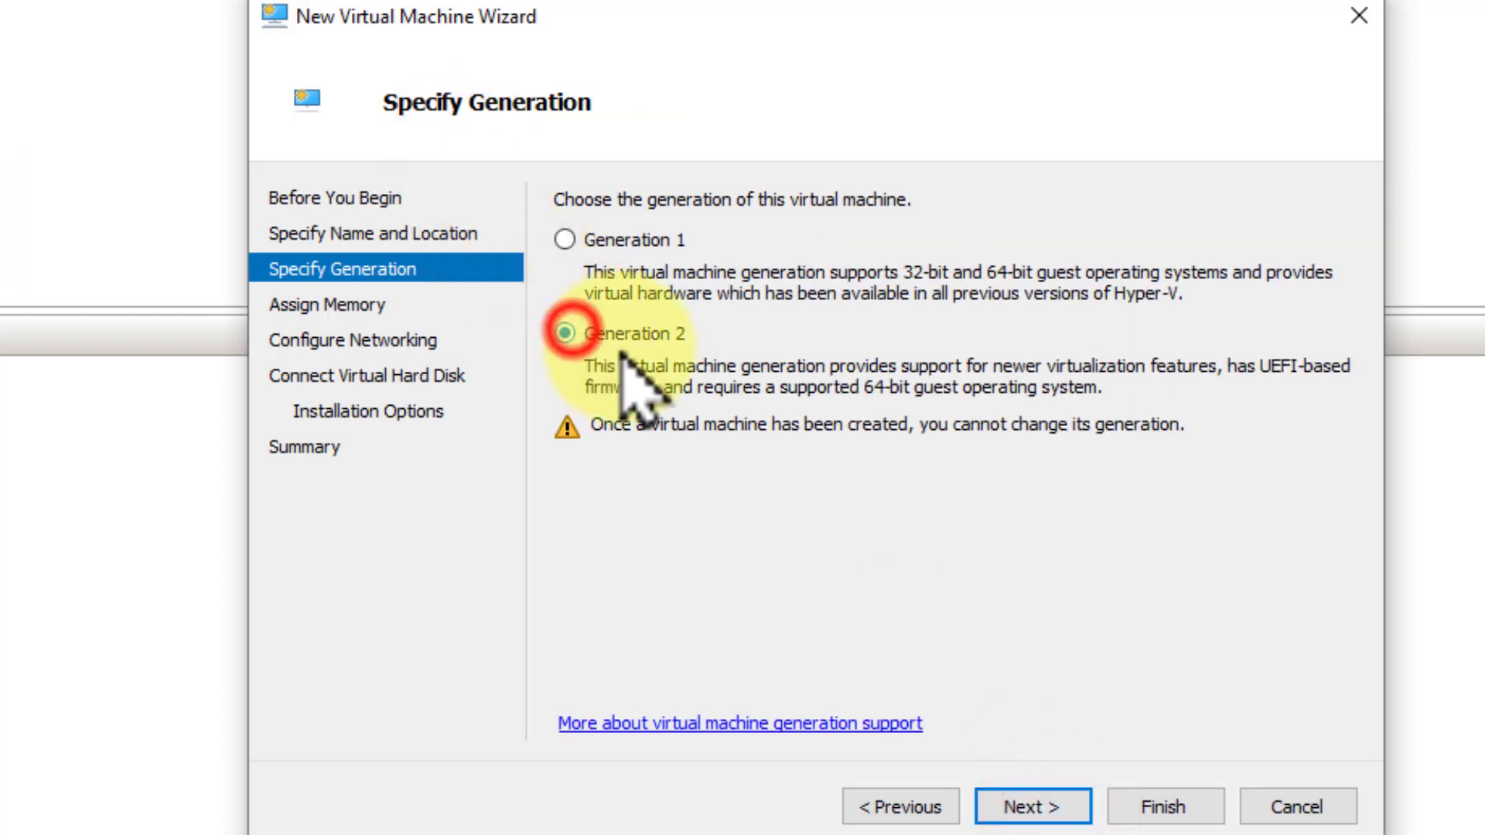
left_click(1044, 808)
double_click(738, 280)
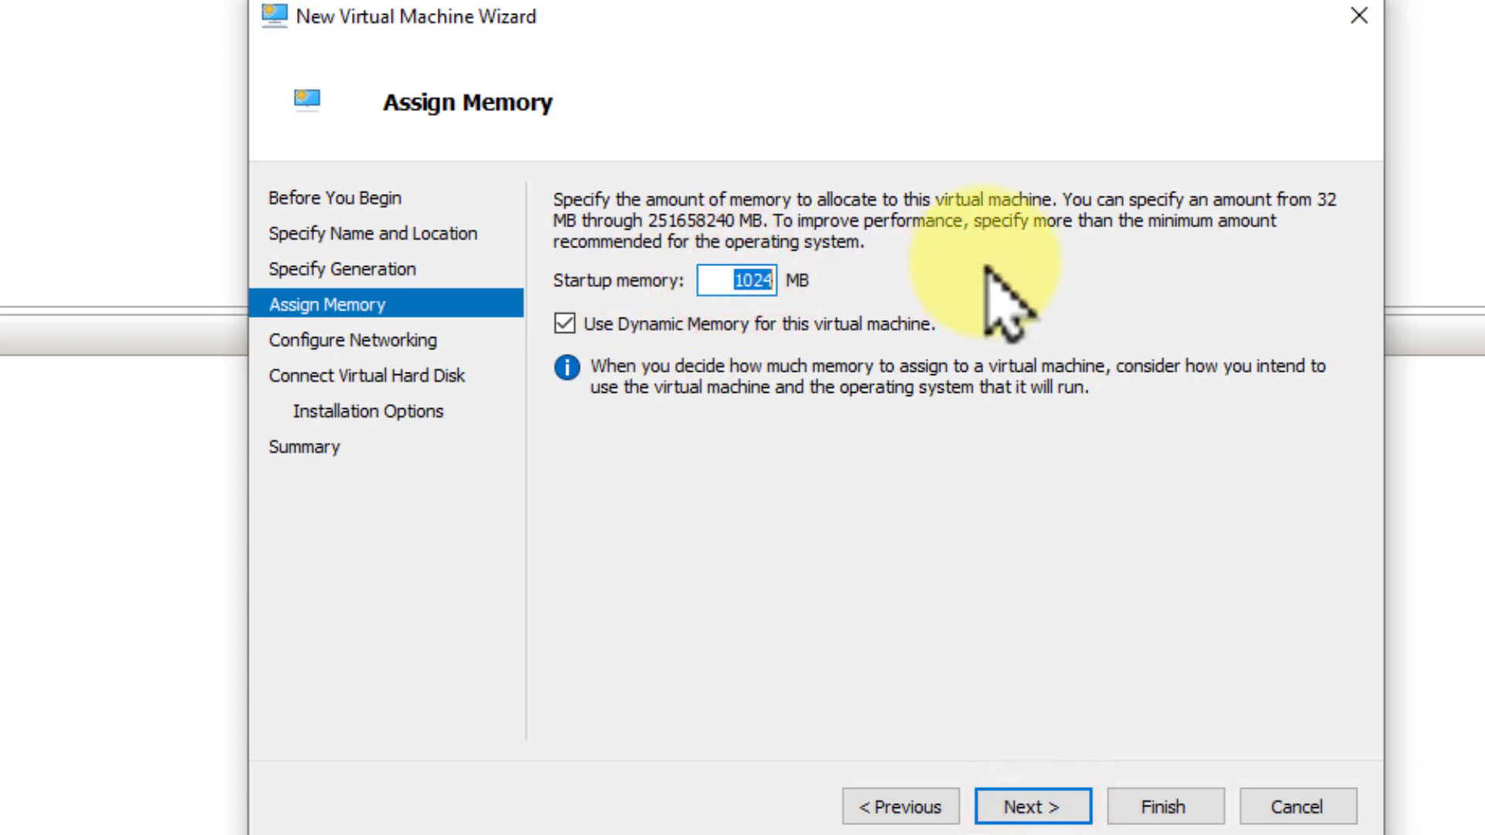
type("2048")
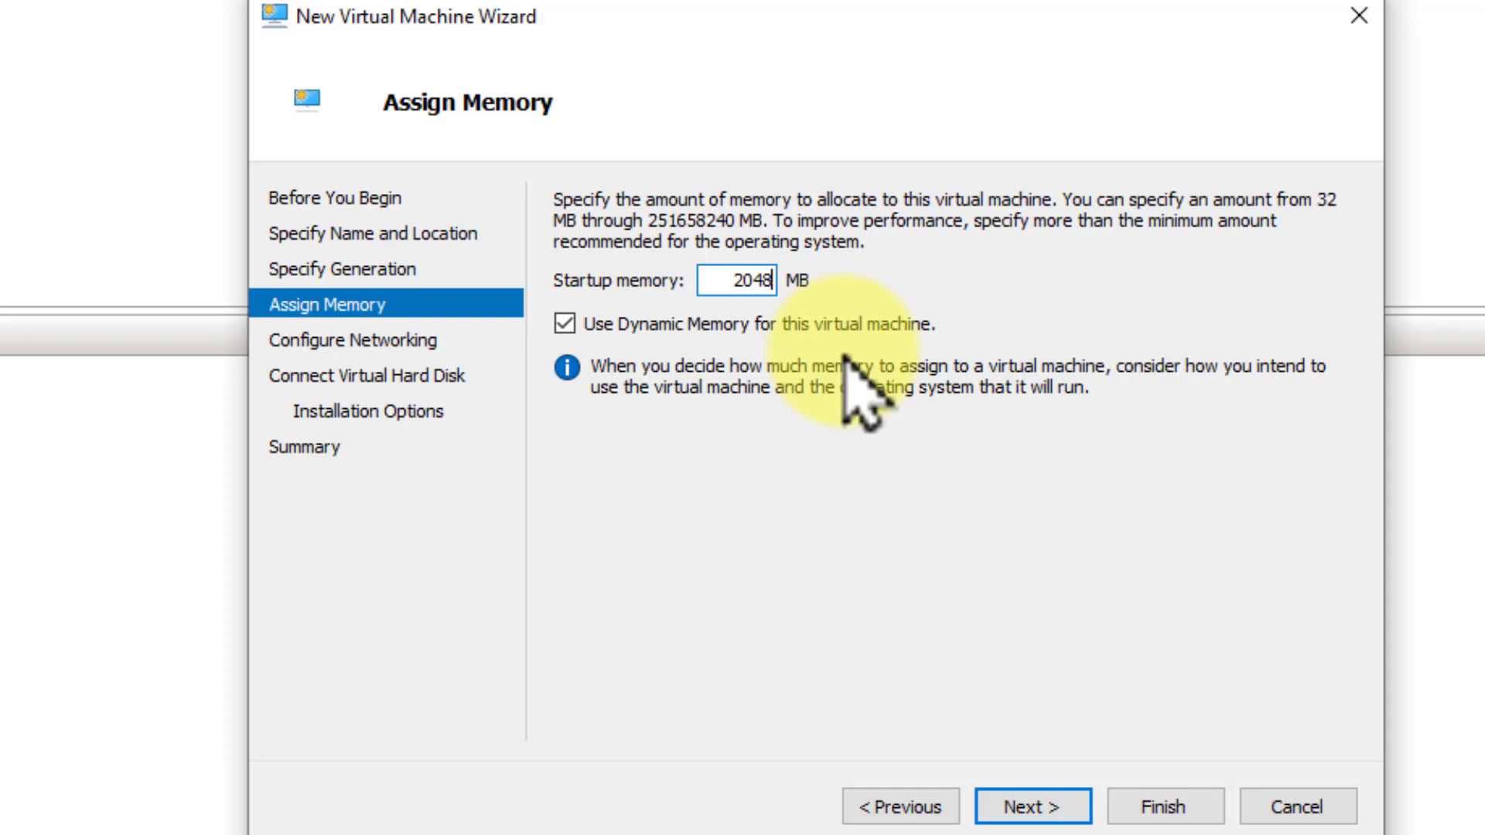
left_click(1055, 807)
Connect the virtual machine's network adapter to Default Switch and accept the proposed 127 GB virtual hard disk Win11-Test.vhdx
left_click(863, 249)
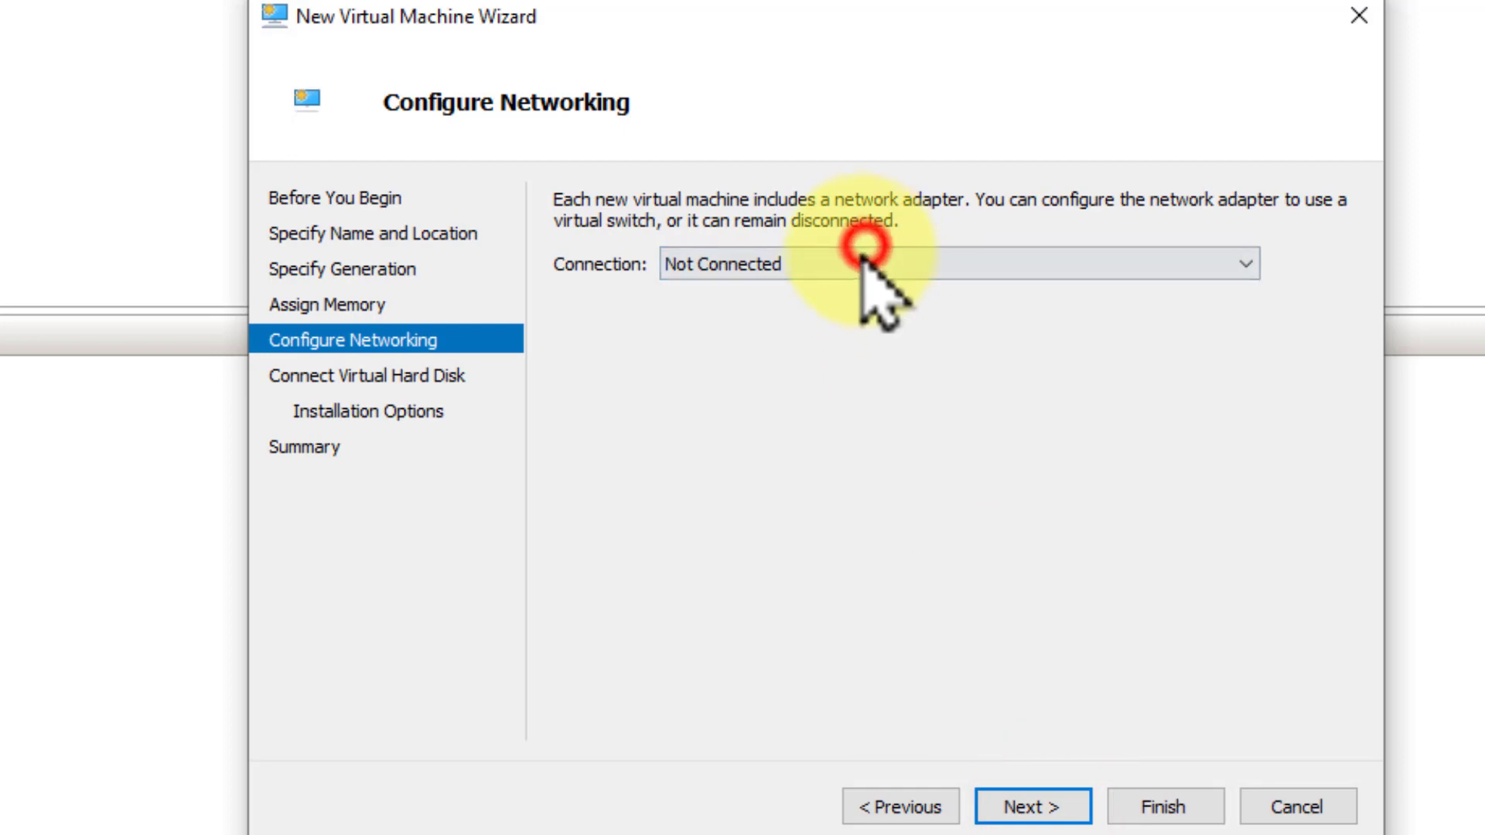
left_click(839, 314)
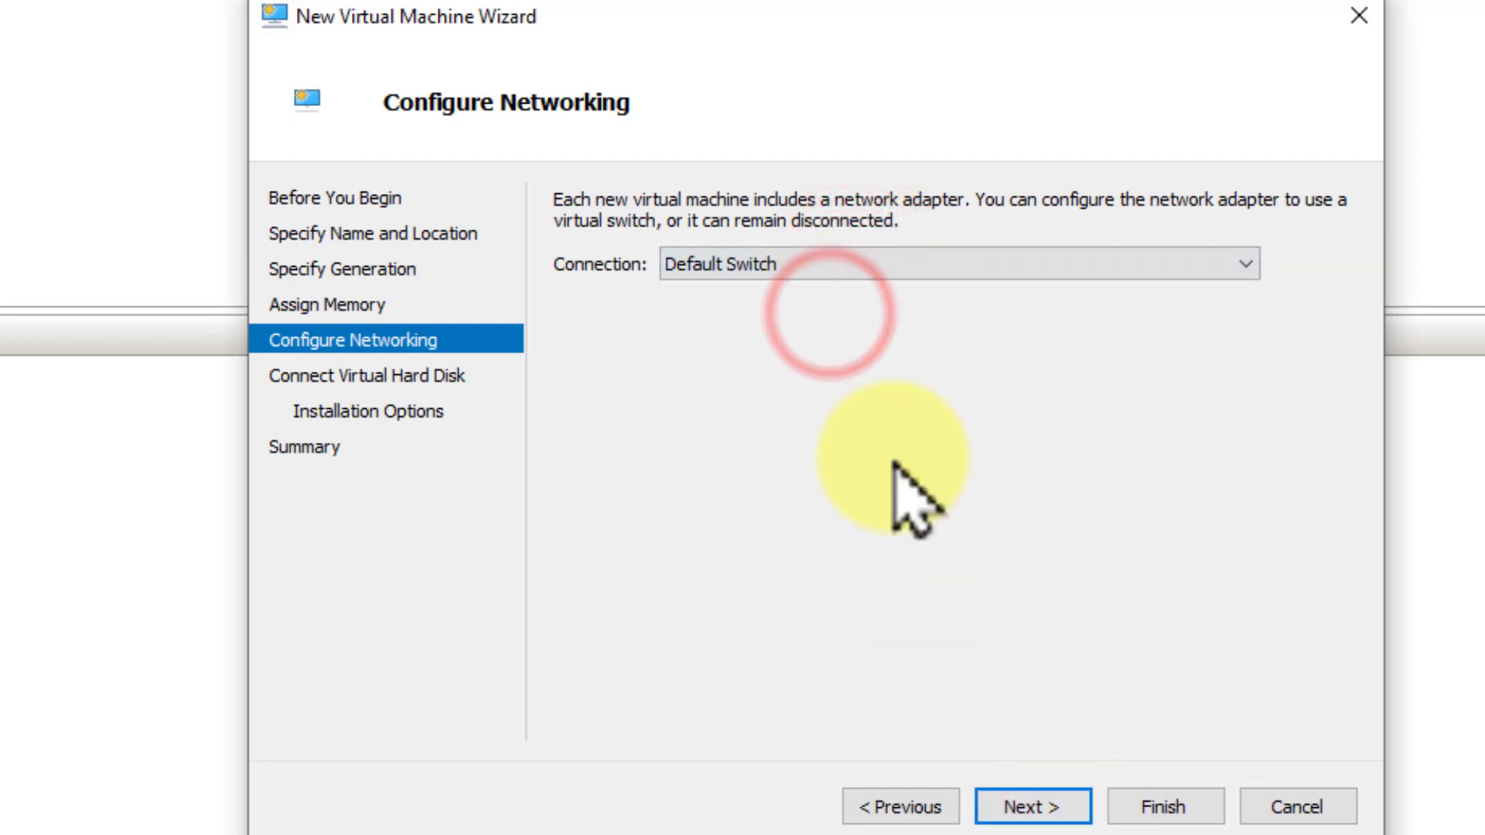
left_click(806, 264)
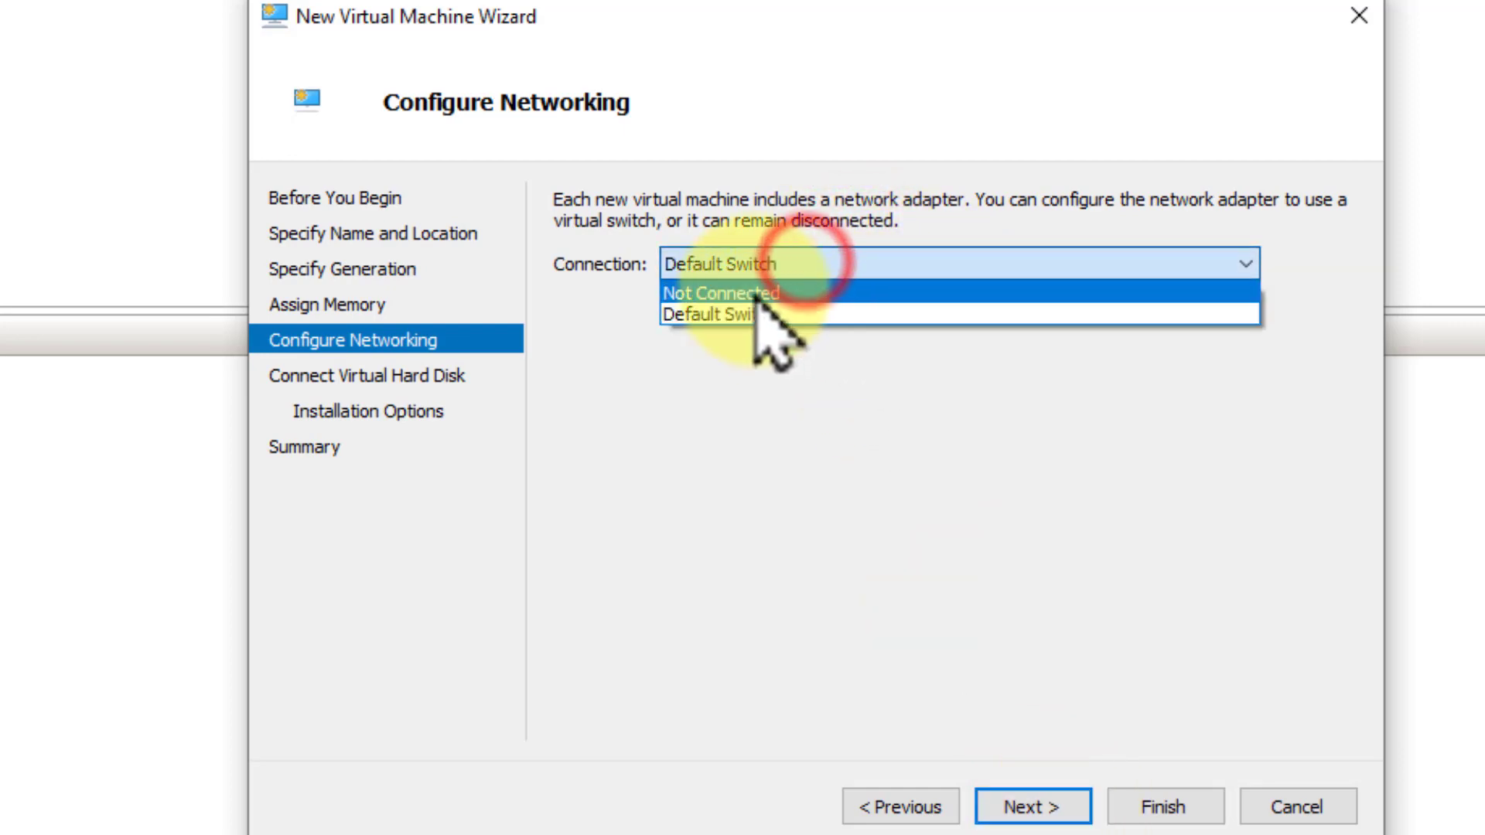
left_click(839, 314)
left_click(1036, 804)
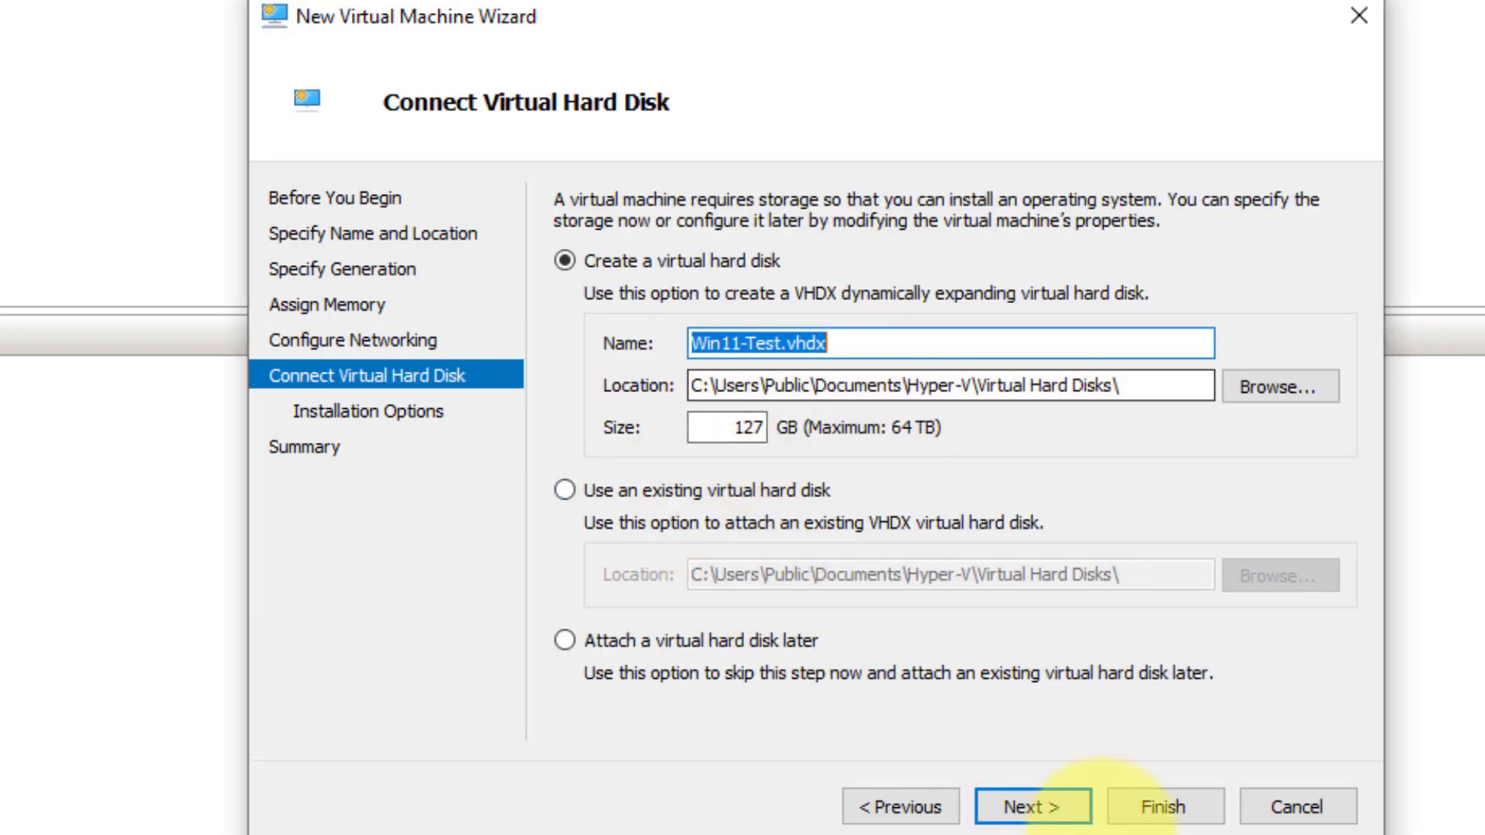
left_click(1058, 809)
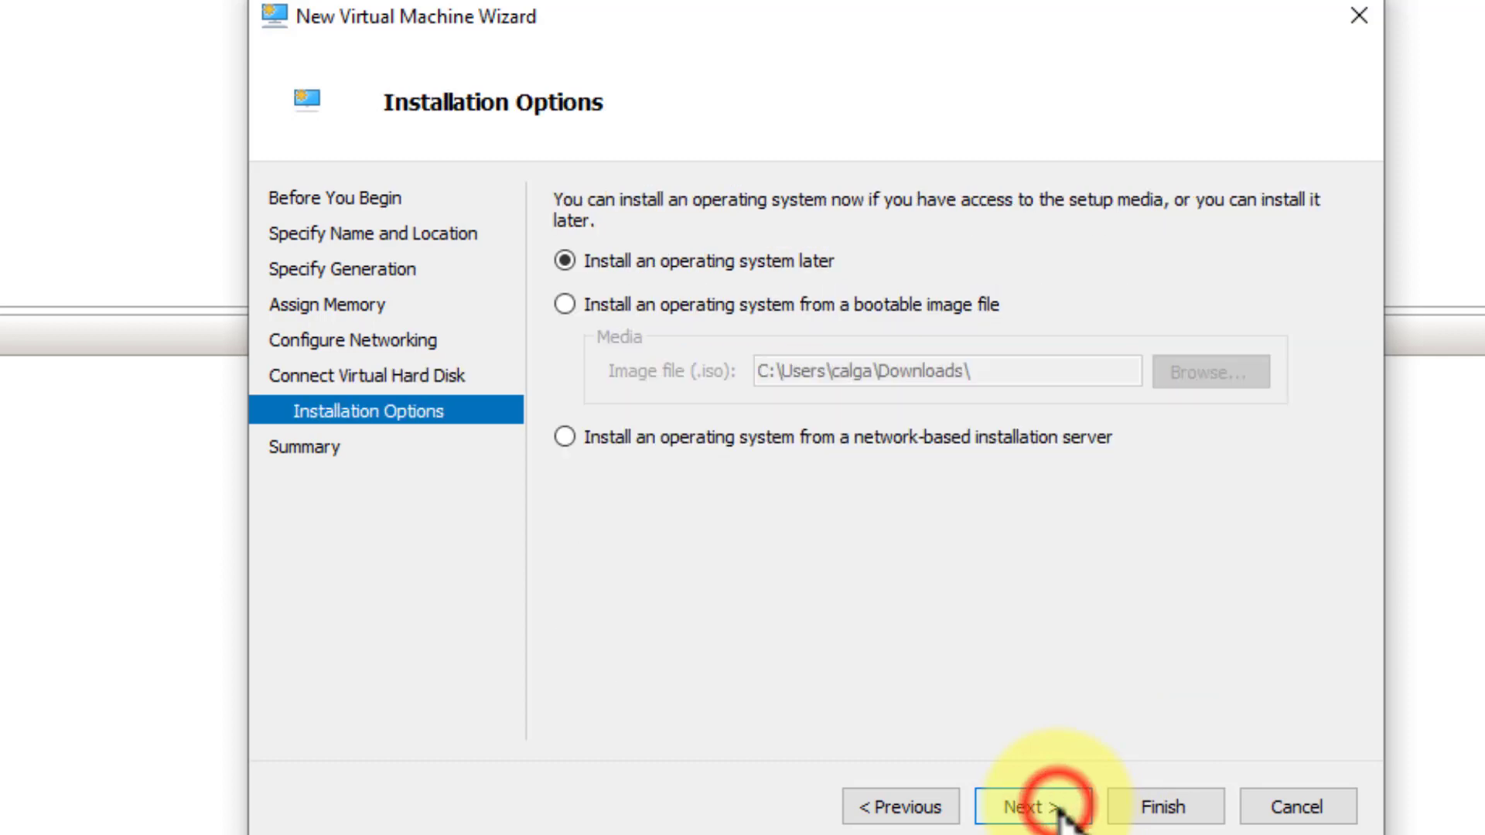
Choose installation from the bootable image 21996.1.210529-1541.co_release_CLIENT_CONSUMER_x64FRE_en-us.iso in Downloads and complete the virtual machine's creation
left_click(567, 304)
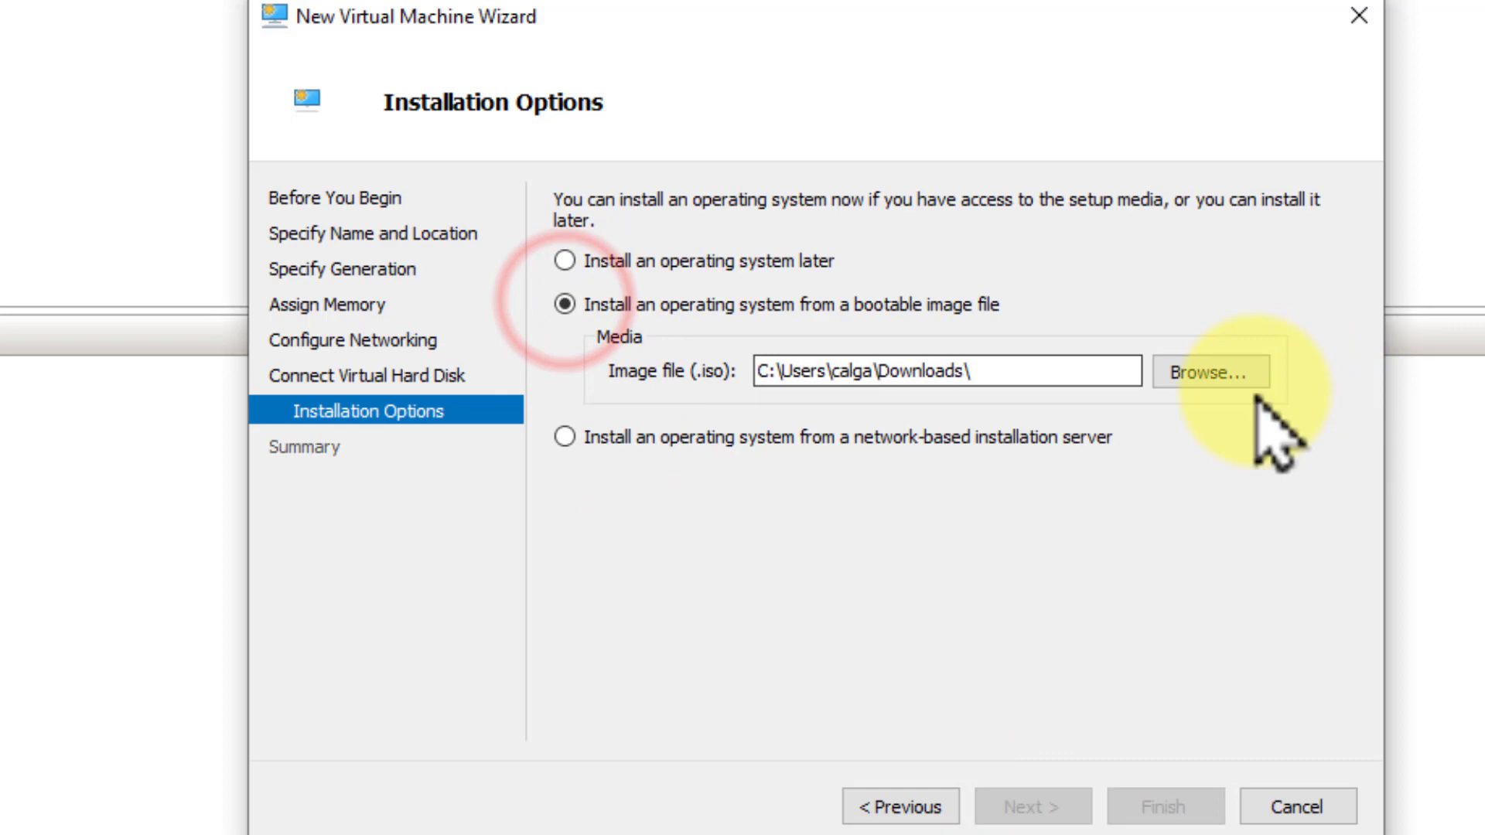
left_click(1218, 373)
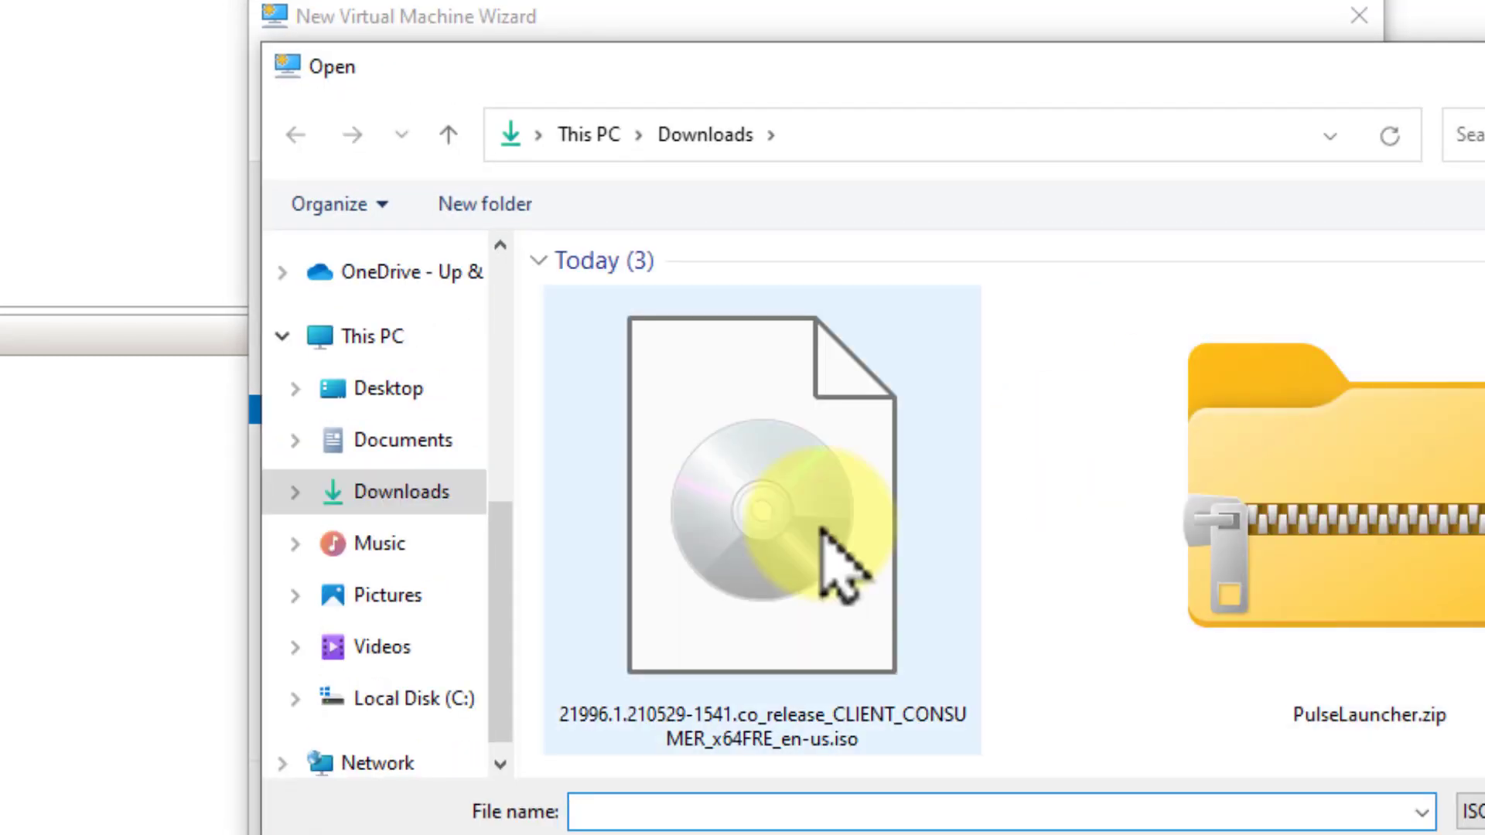
double_click(821, 524)
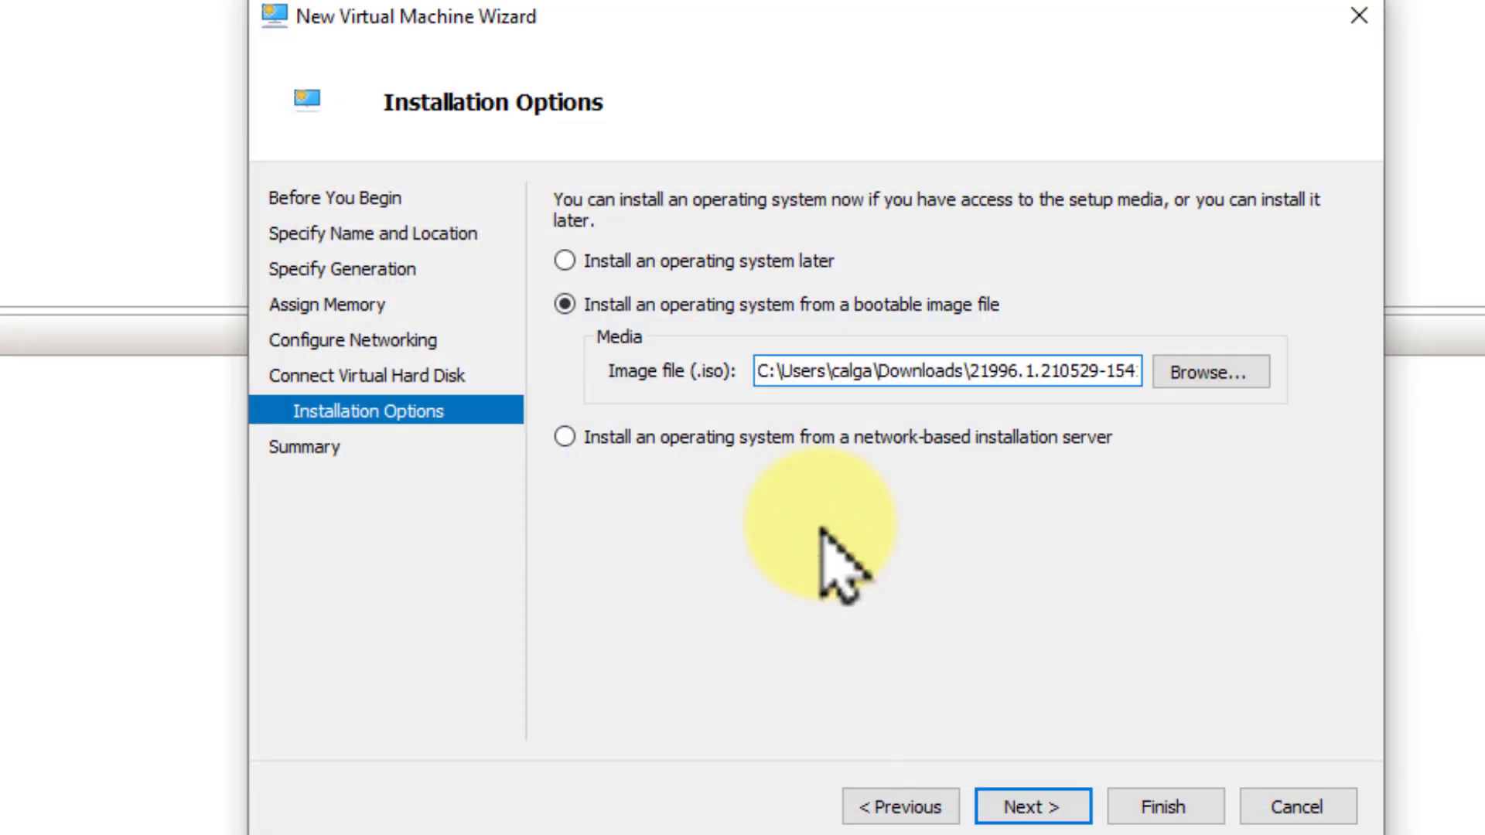
left_click(1022, 805)
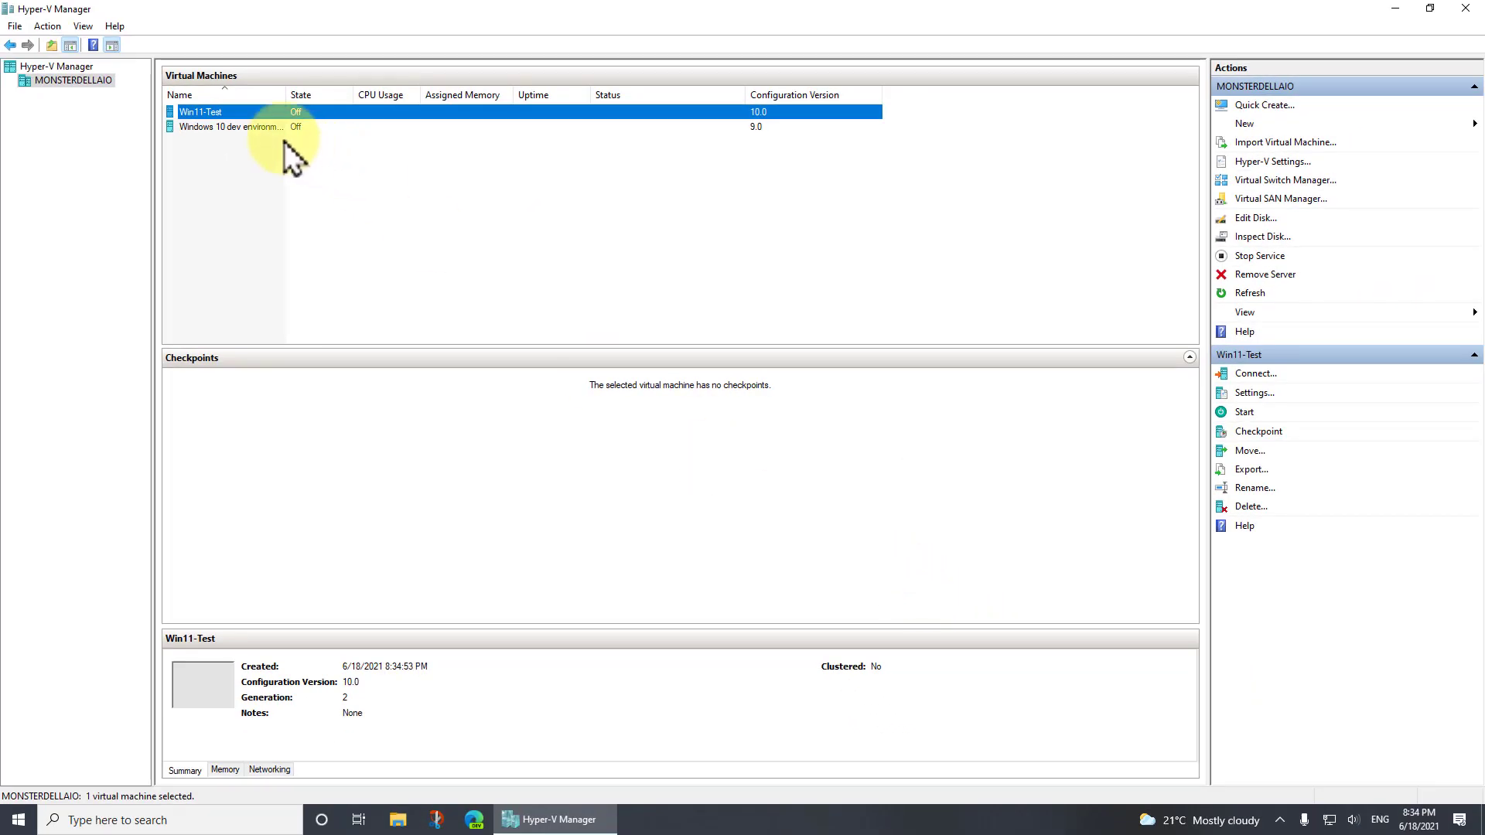
Give Win11-Test 4 virtual processors, a virtual machine limit of 95 percent and a relative weight of 95
right_click(217, 113)
left_click(248, 145)
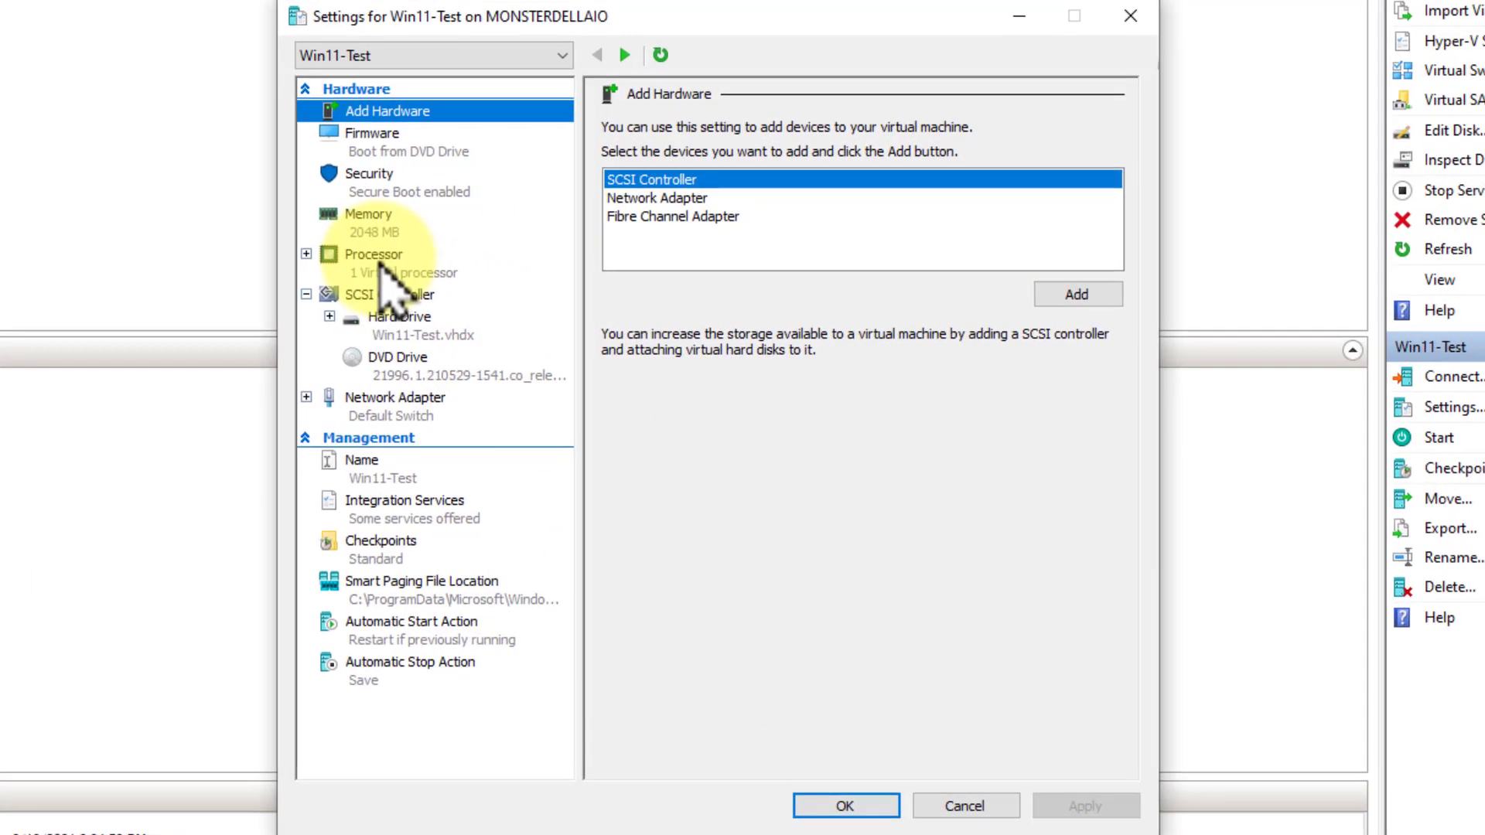
left_click(571, 299)
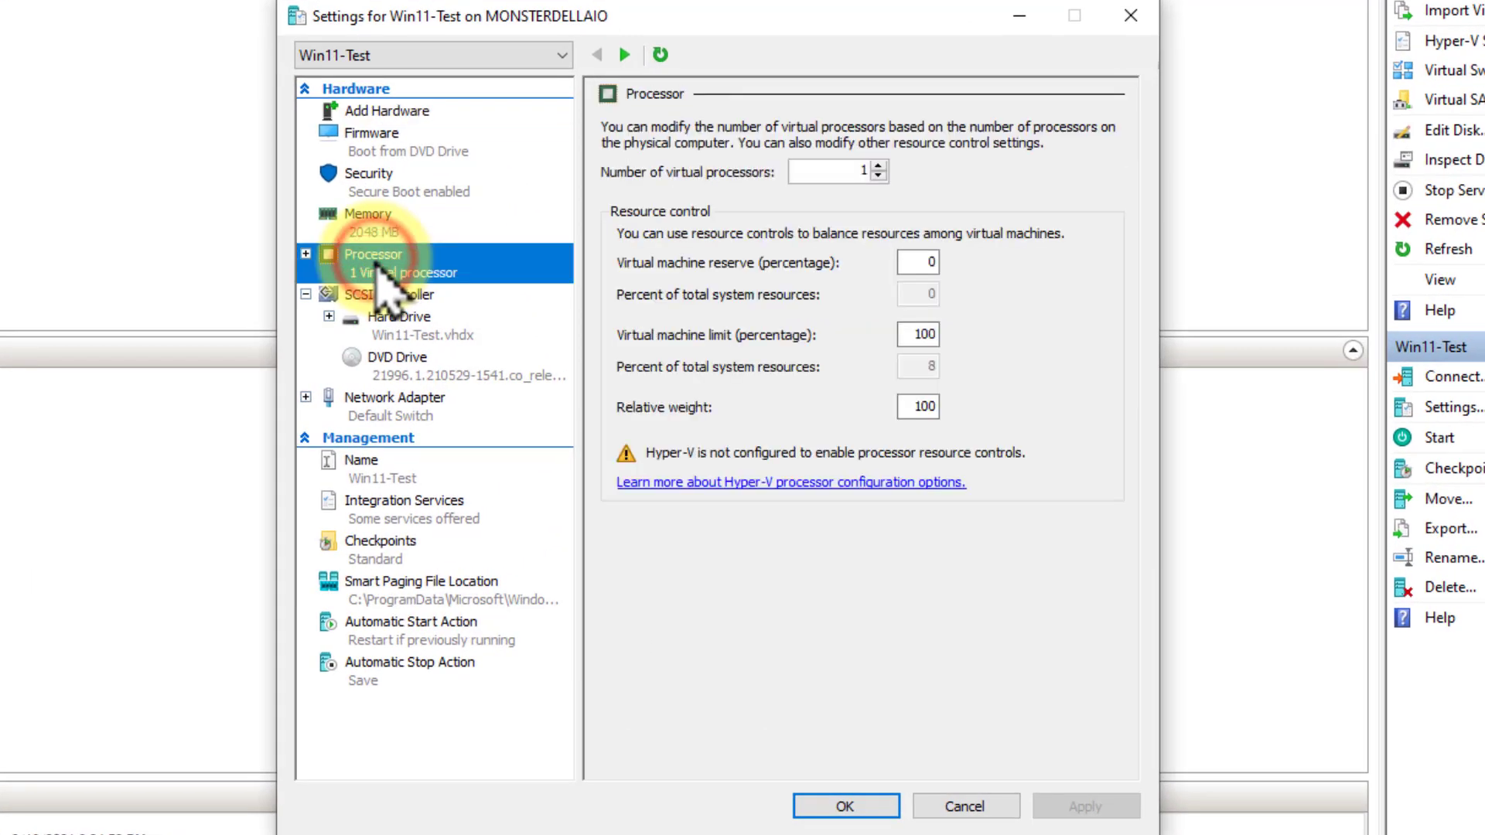
double_click(855, 170)
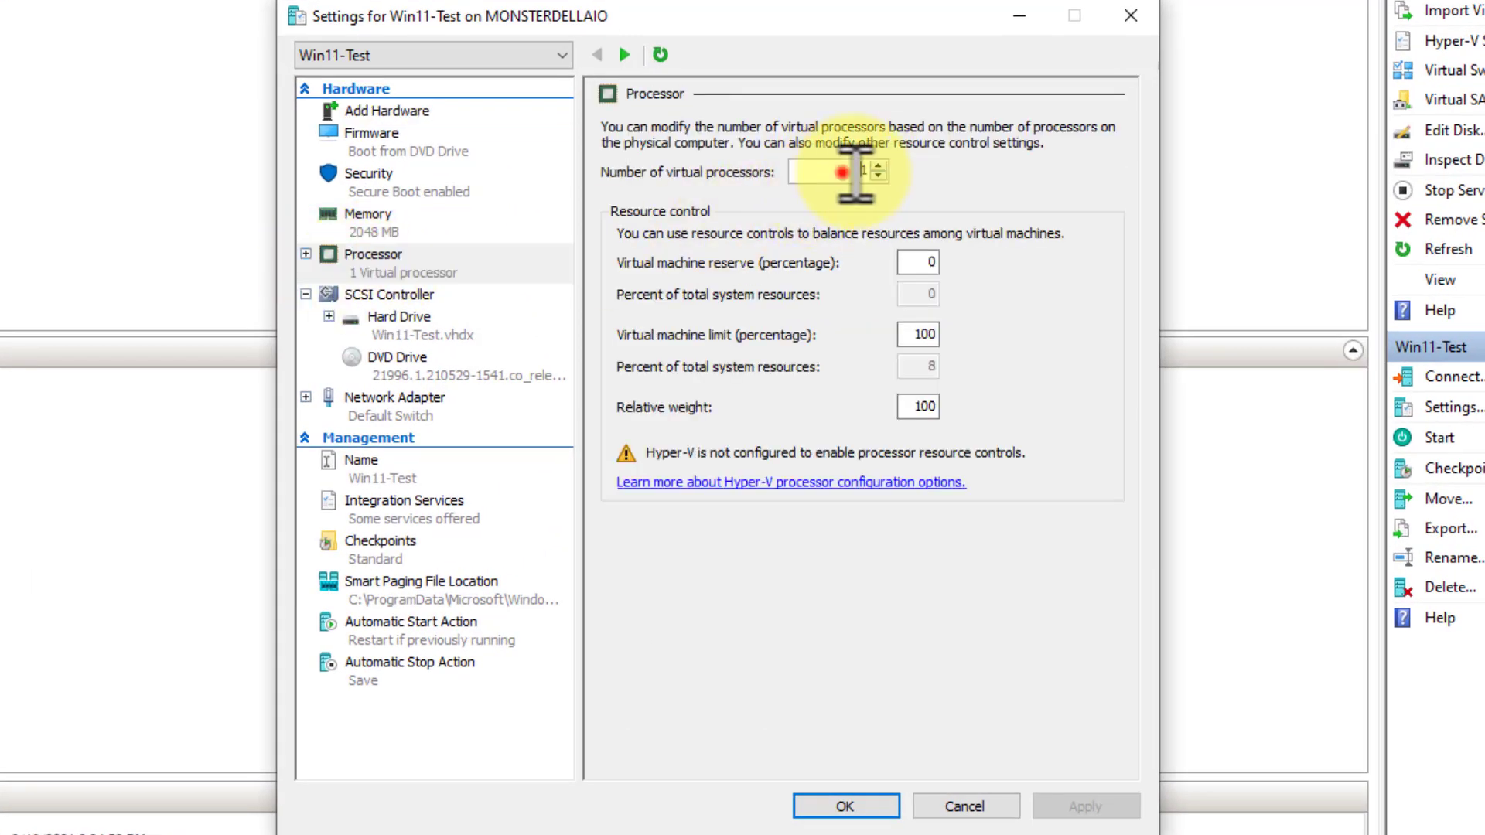
type("4")
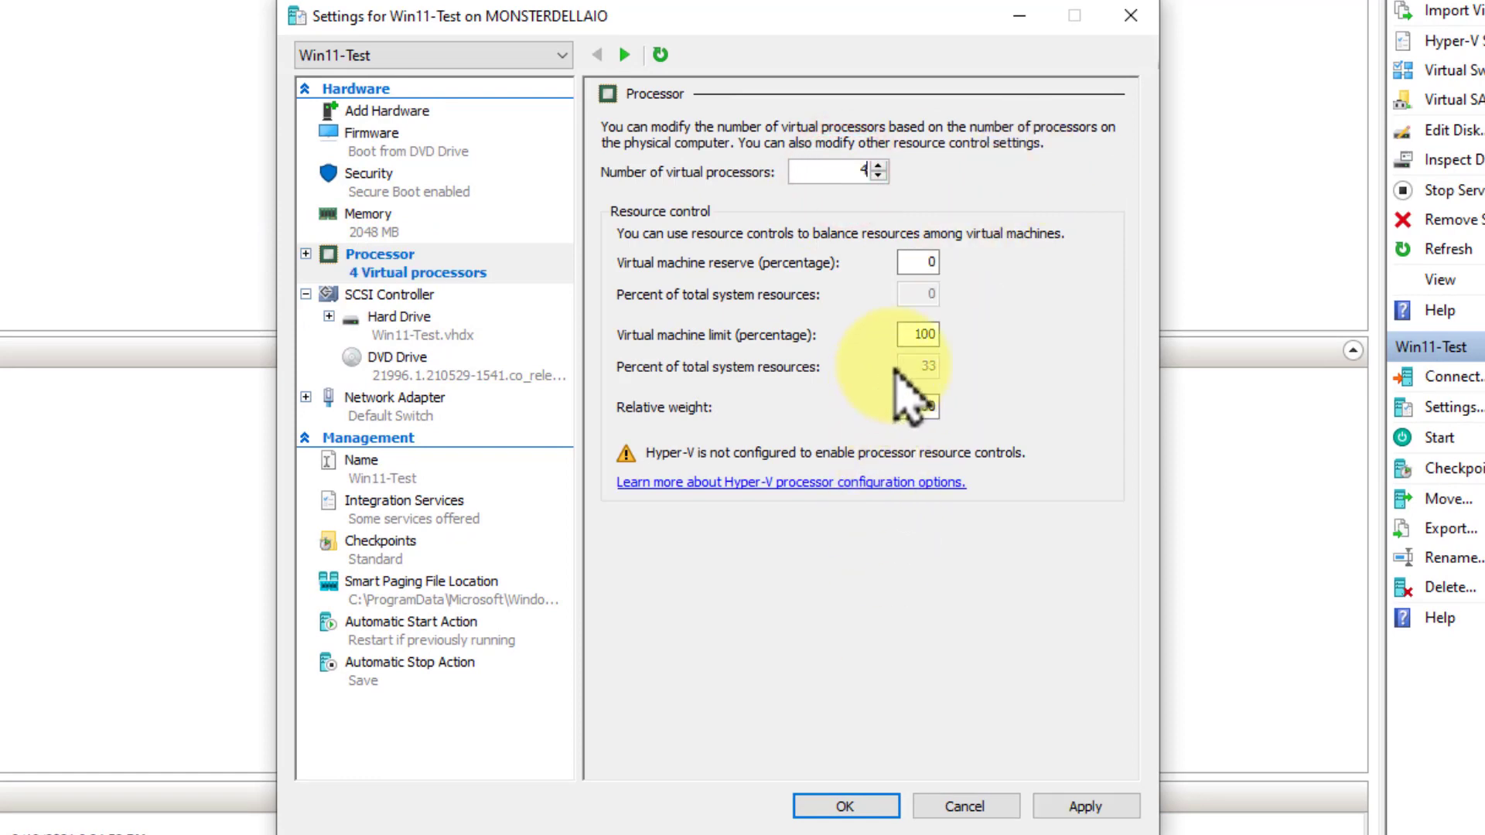
double_click(919, 334)
type("95")
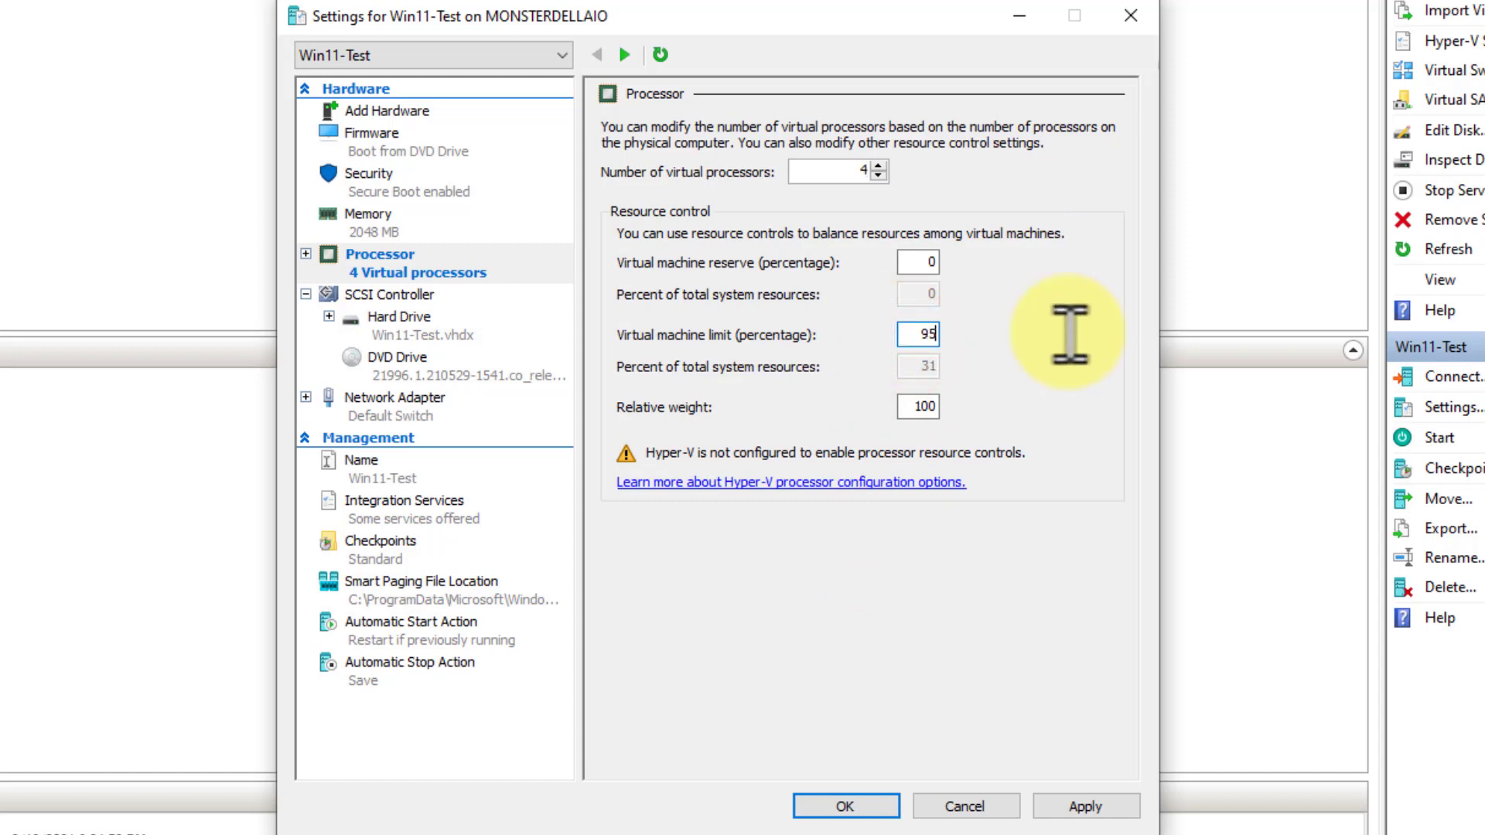
double_click(912, 406)
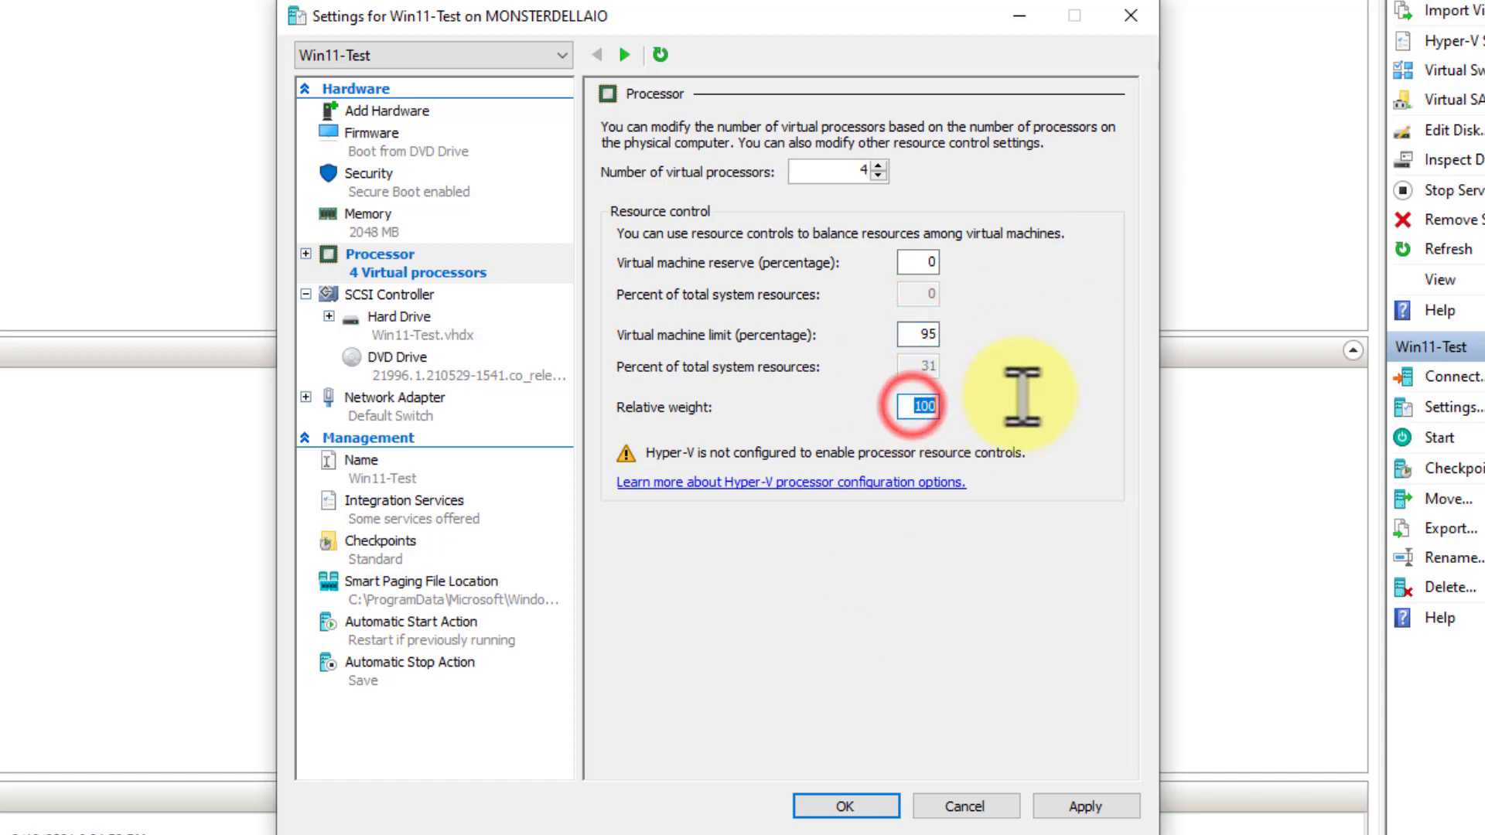
type("95")
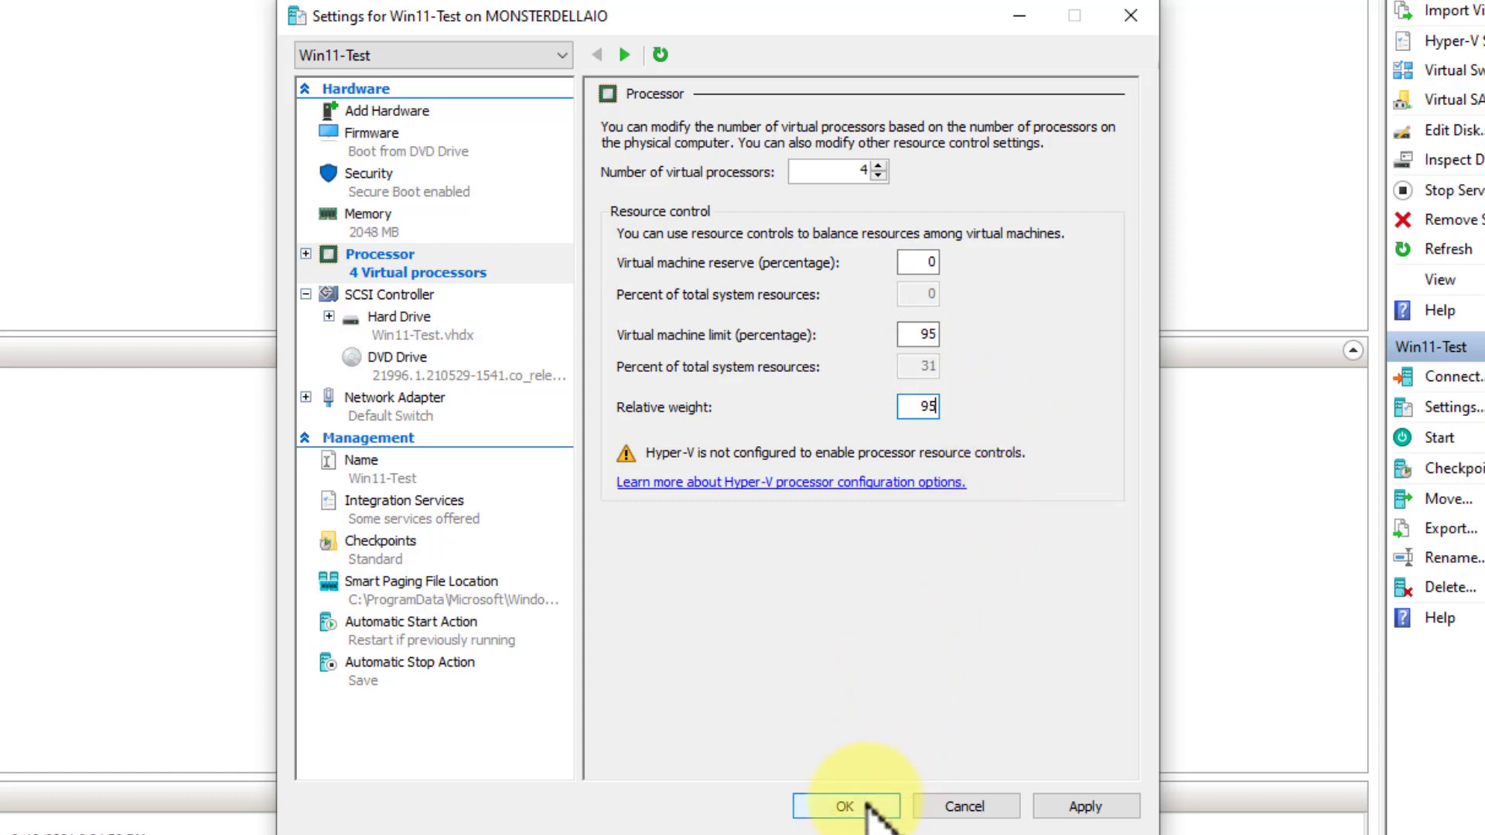
Enable Guest services among the integration services of Win11-Test and save the virtual machine's settings
left_click(365, 507)
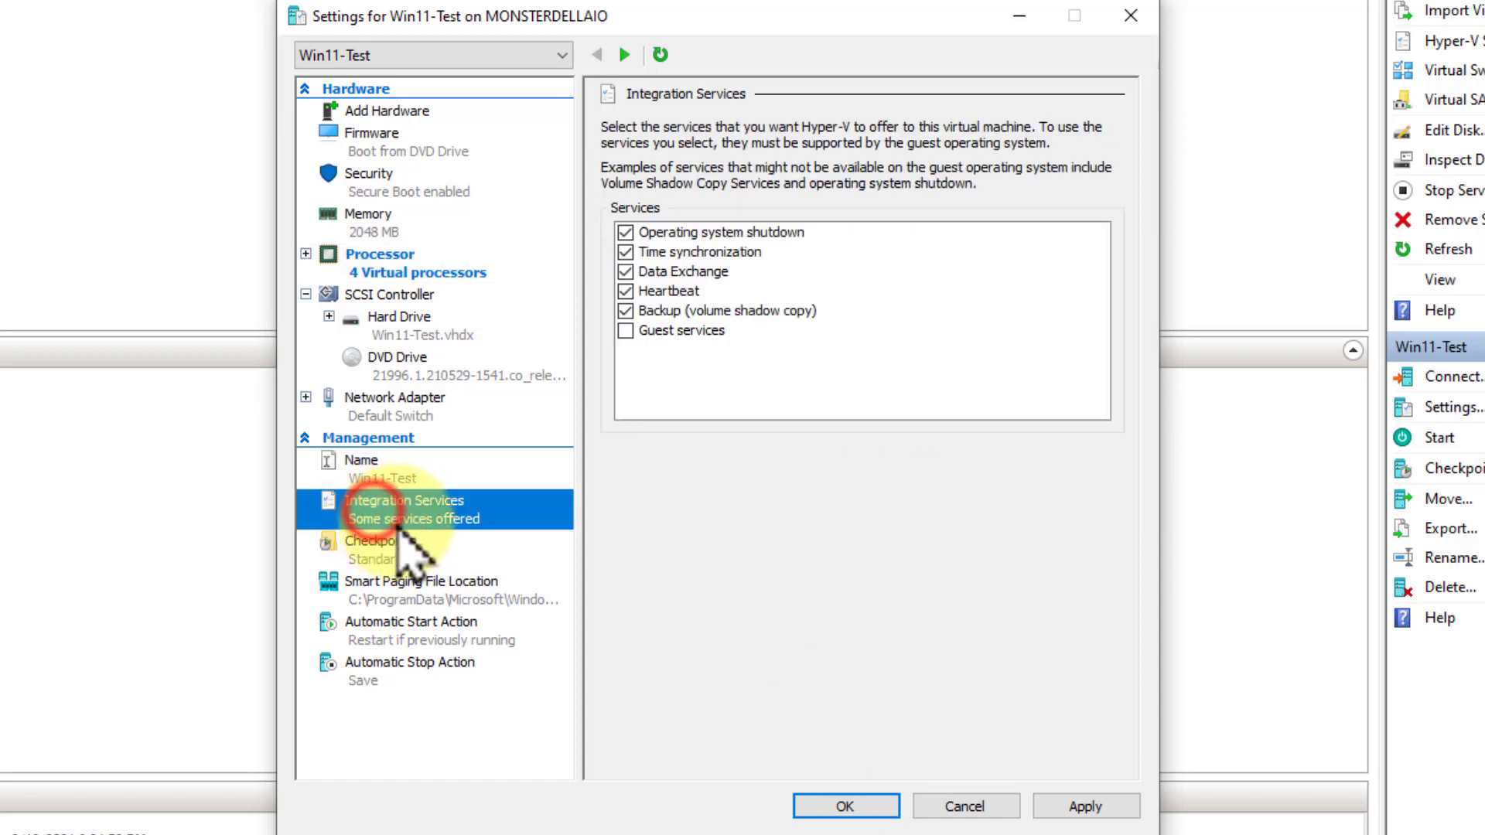
left_click(626, 331)
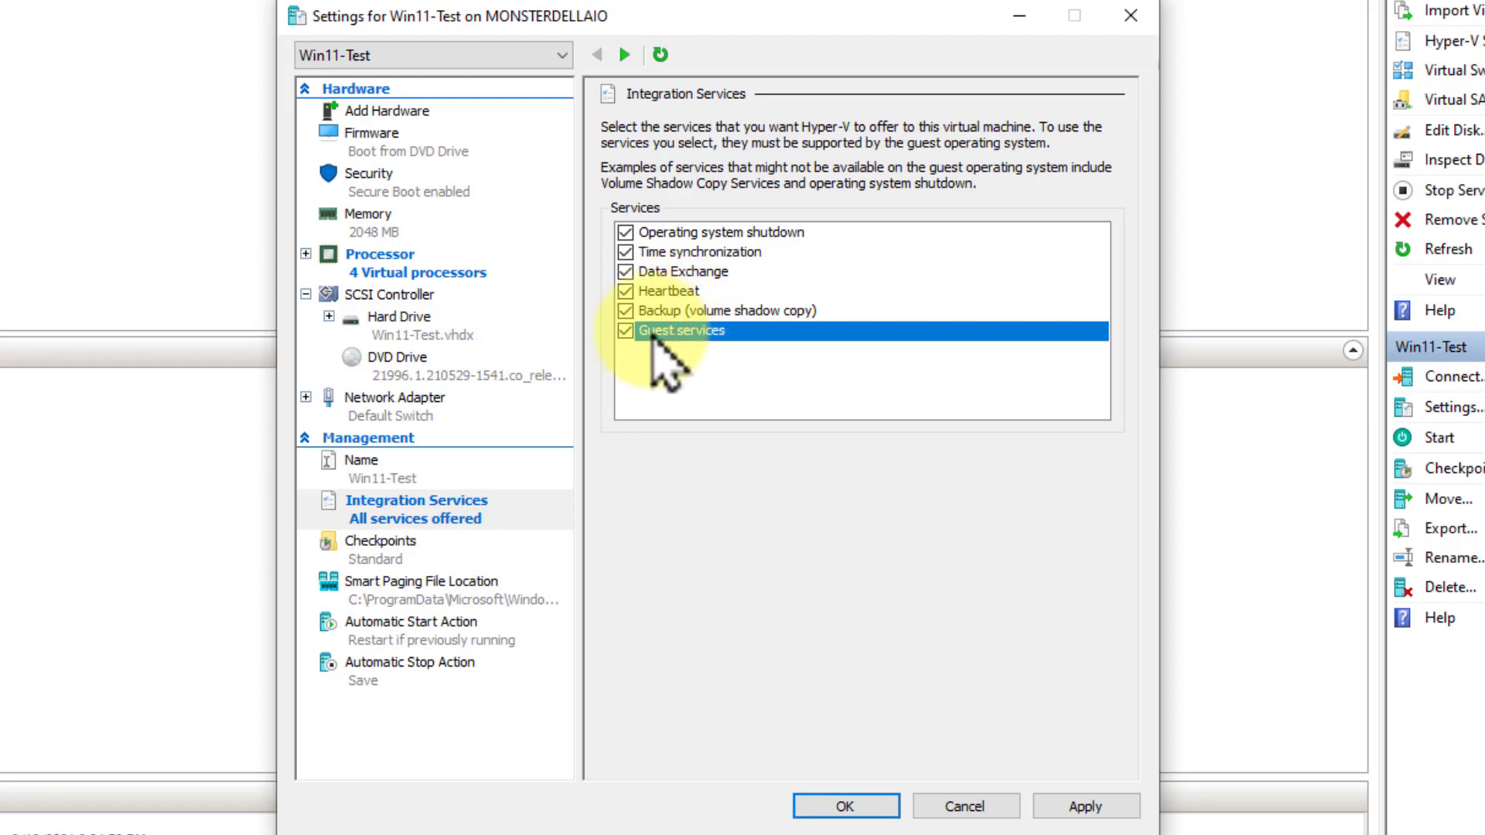
left_click(846, 805)
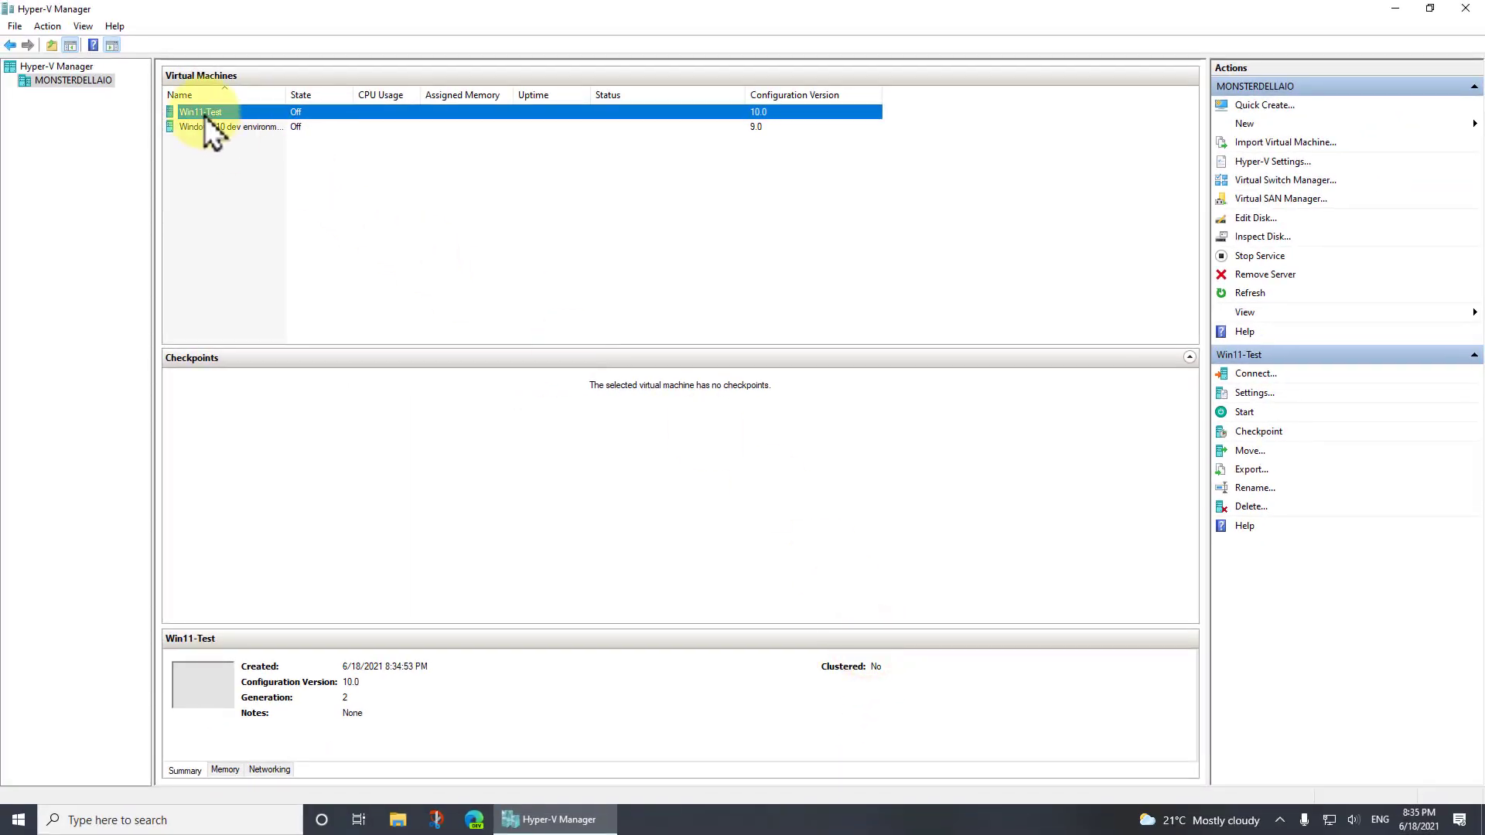
Start the Win11-Test virtual machine and open its connection window
right_click(205, 113)
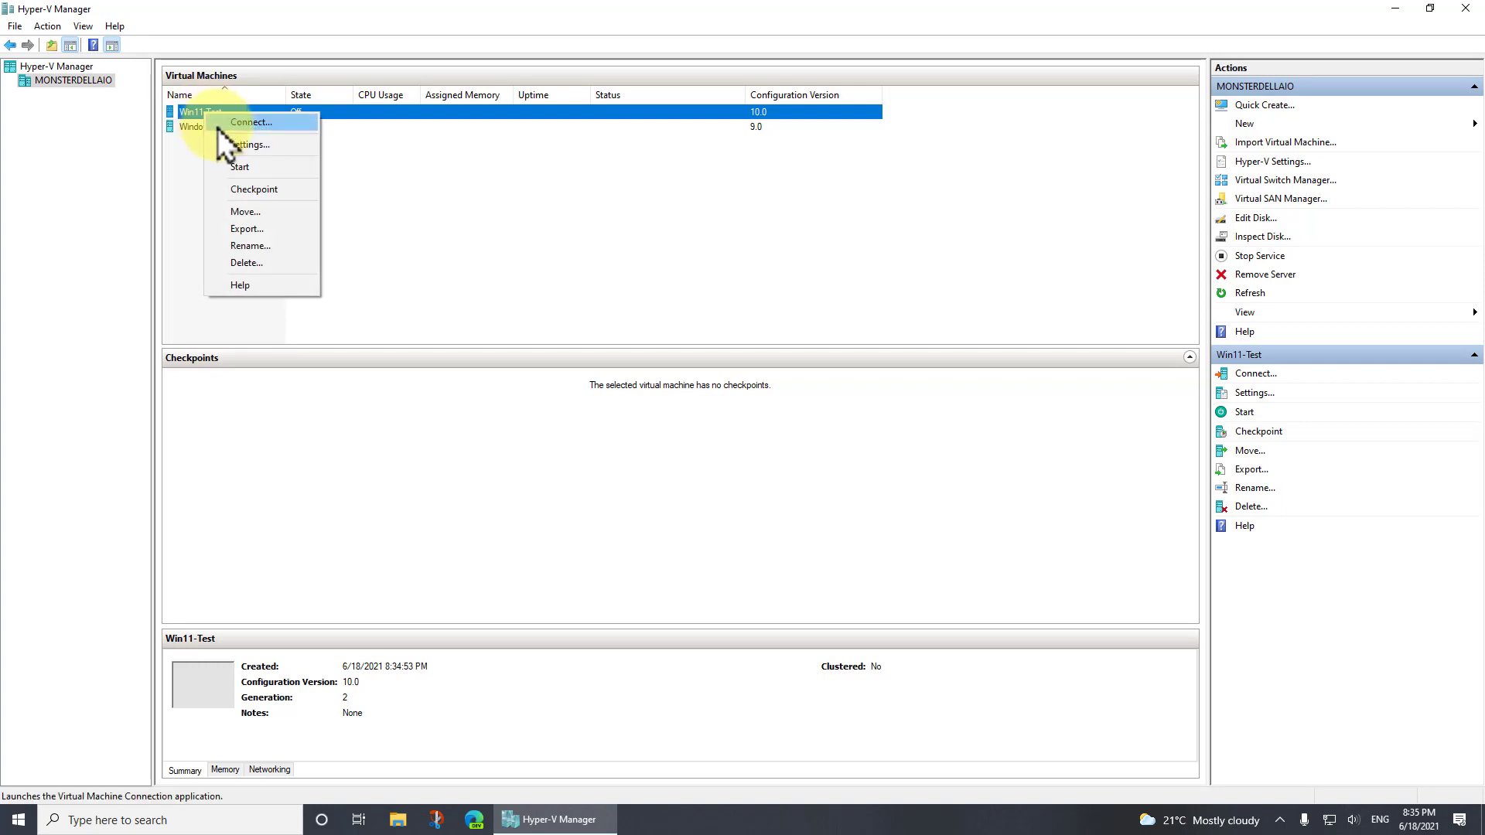
left_click(235, 166)
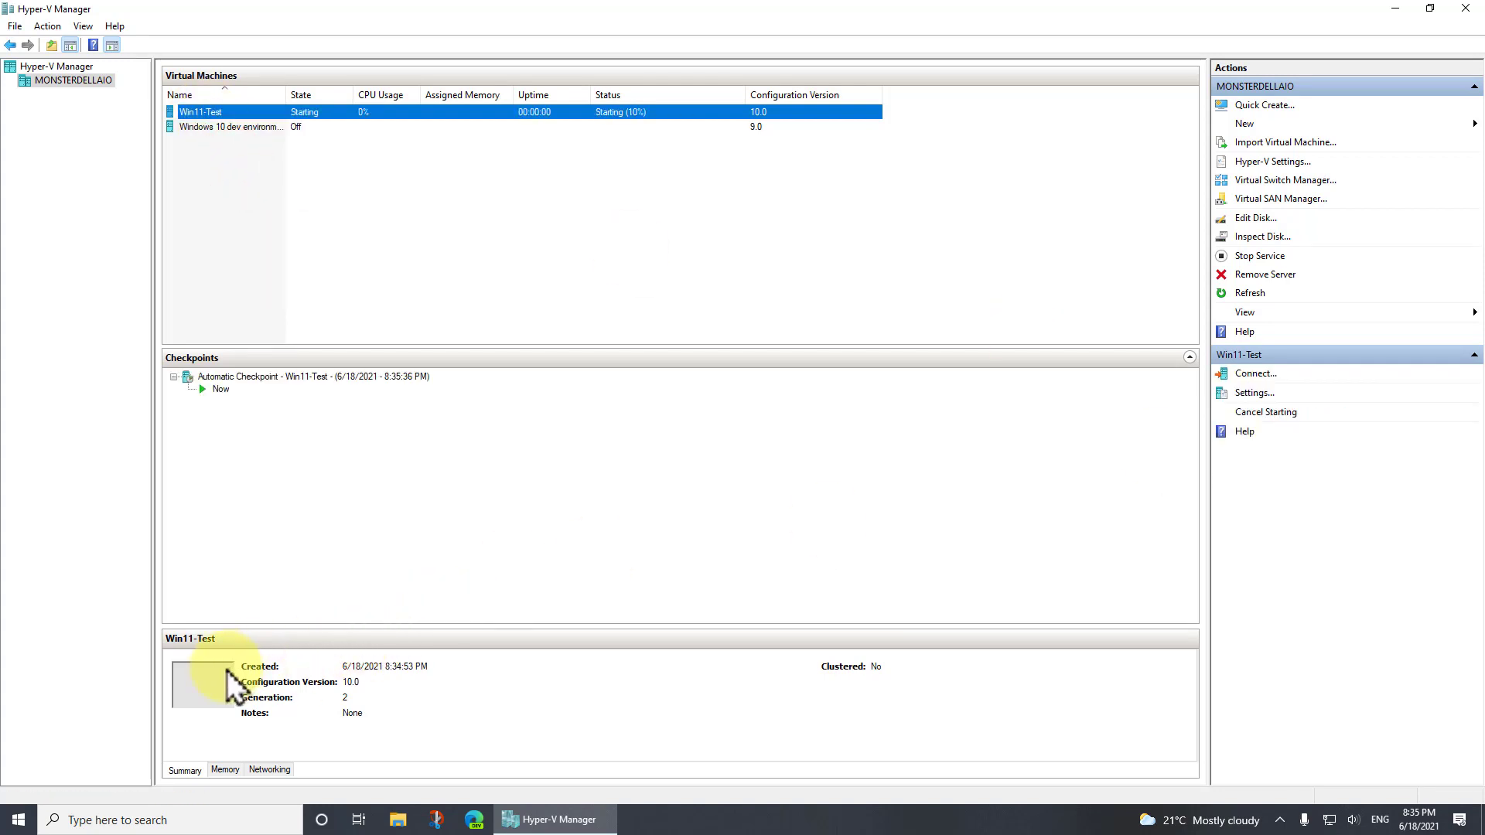
left_click(197, 682)
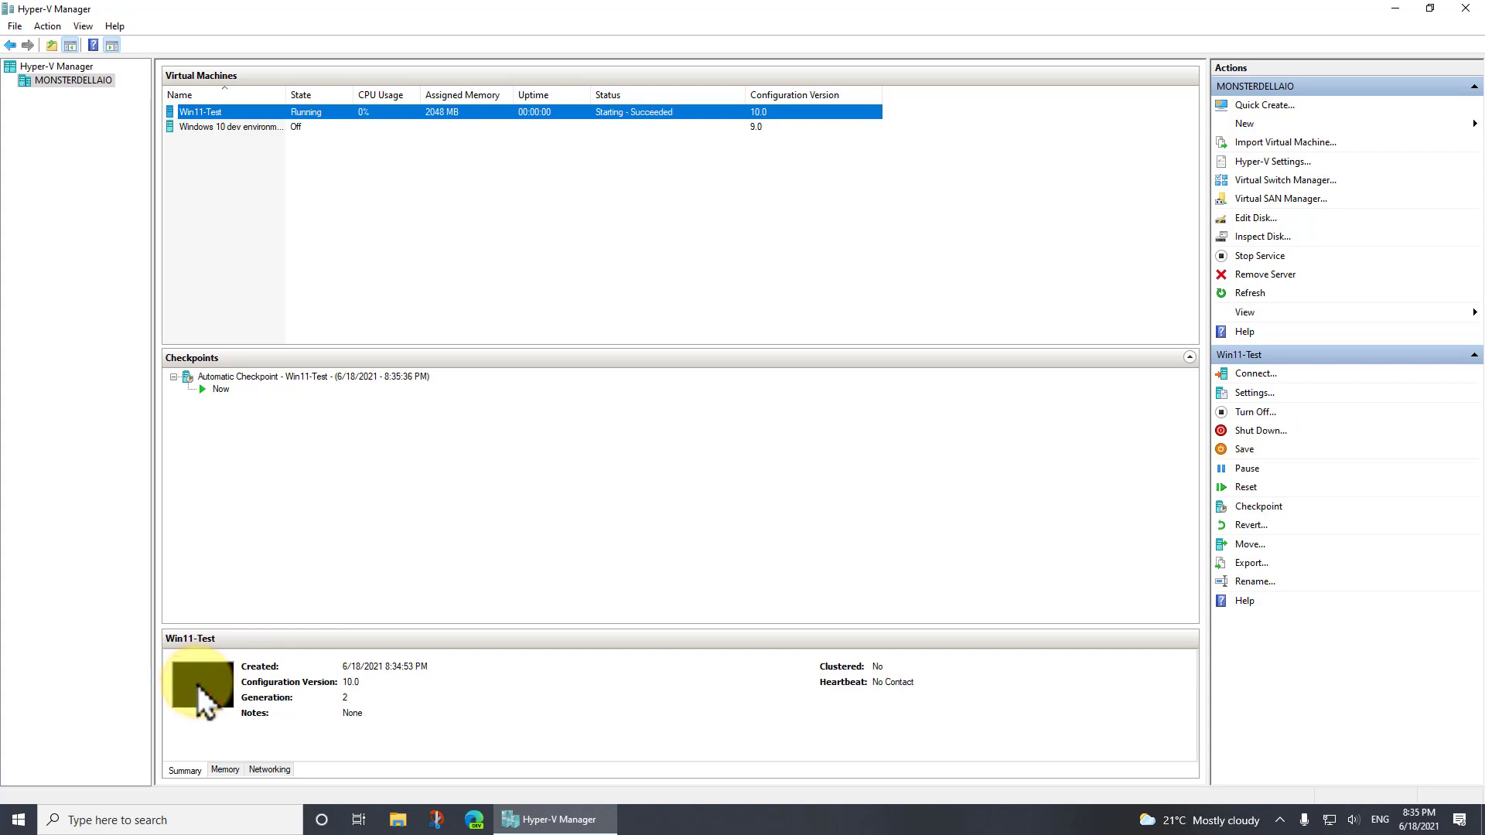
left_click_drag(337, 13, 577, 40)
left_click(590, 137)
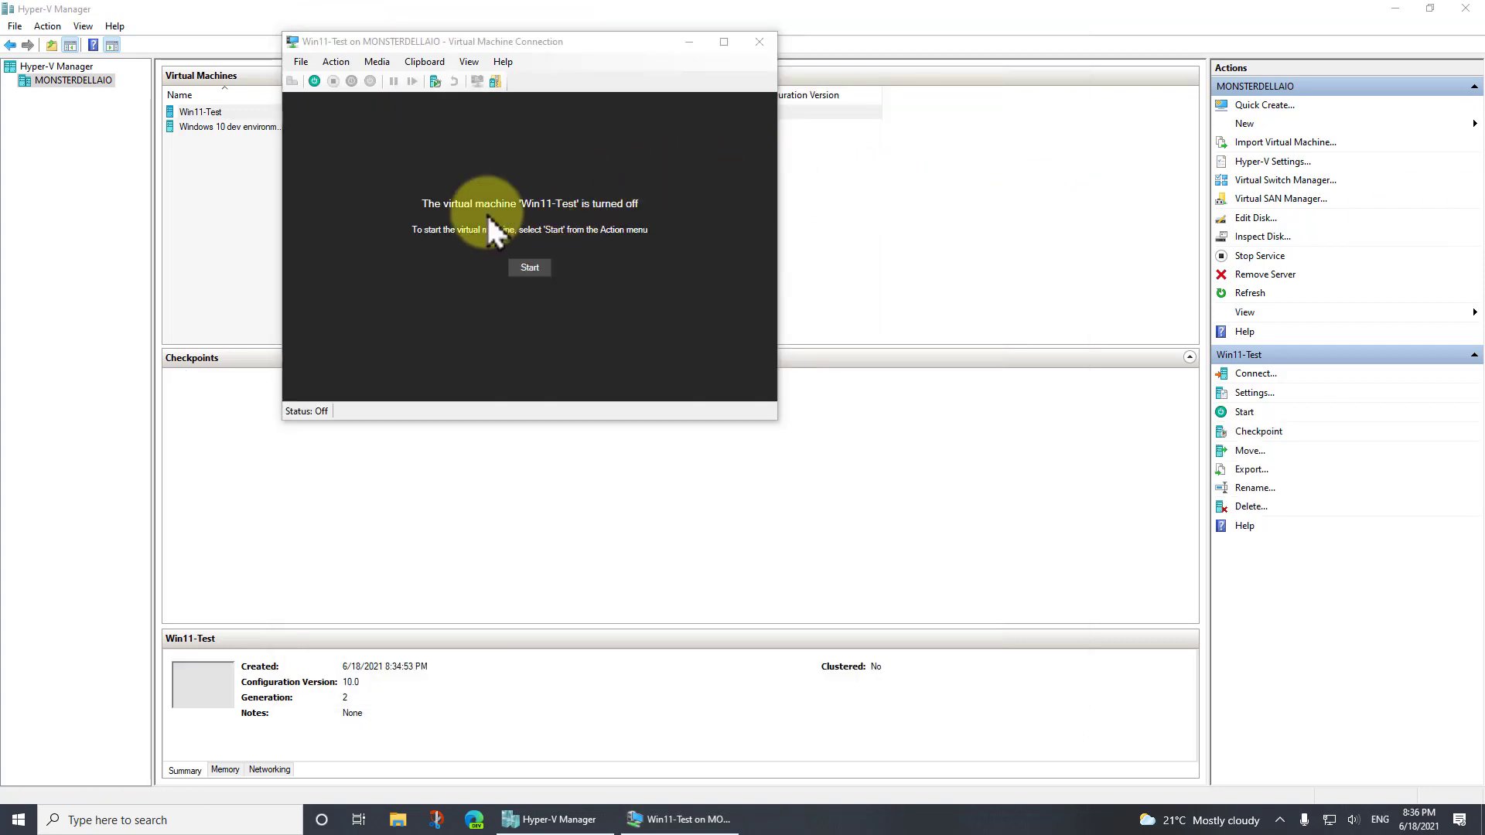
Start Win11-Test from its connection window and boot it into Windows Setup
left_click(530, 267)
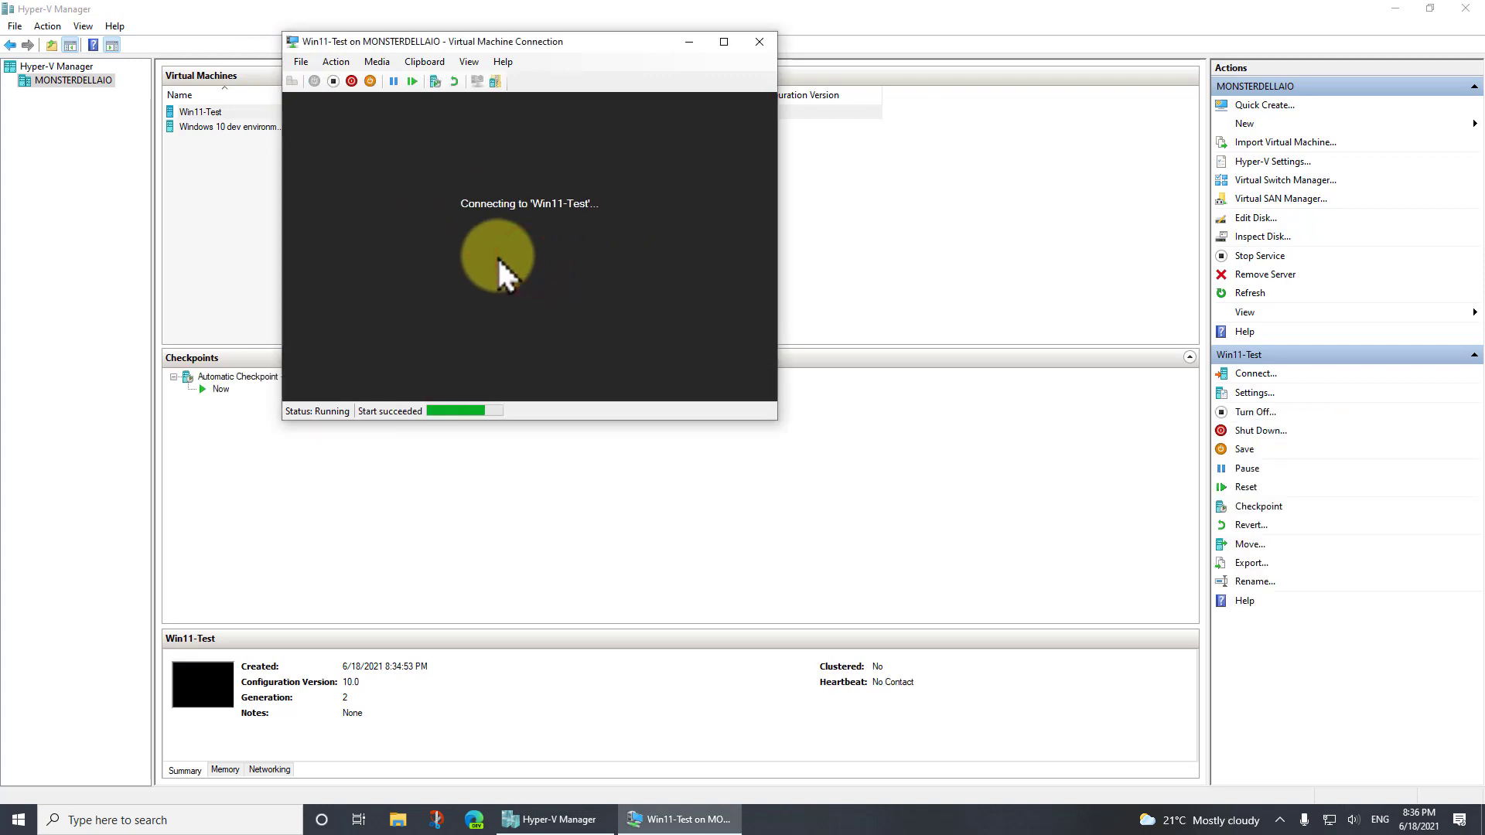
left_click(464, 237)
left_click(464, 237)
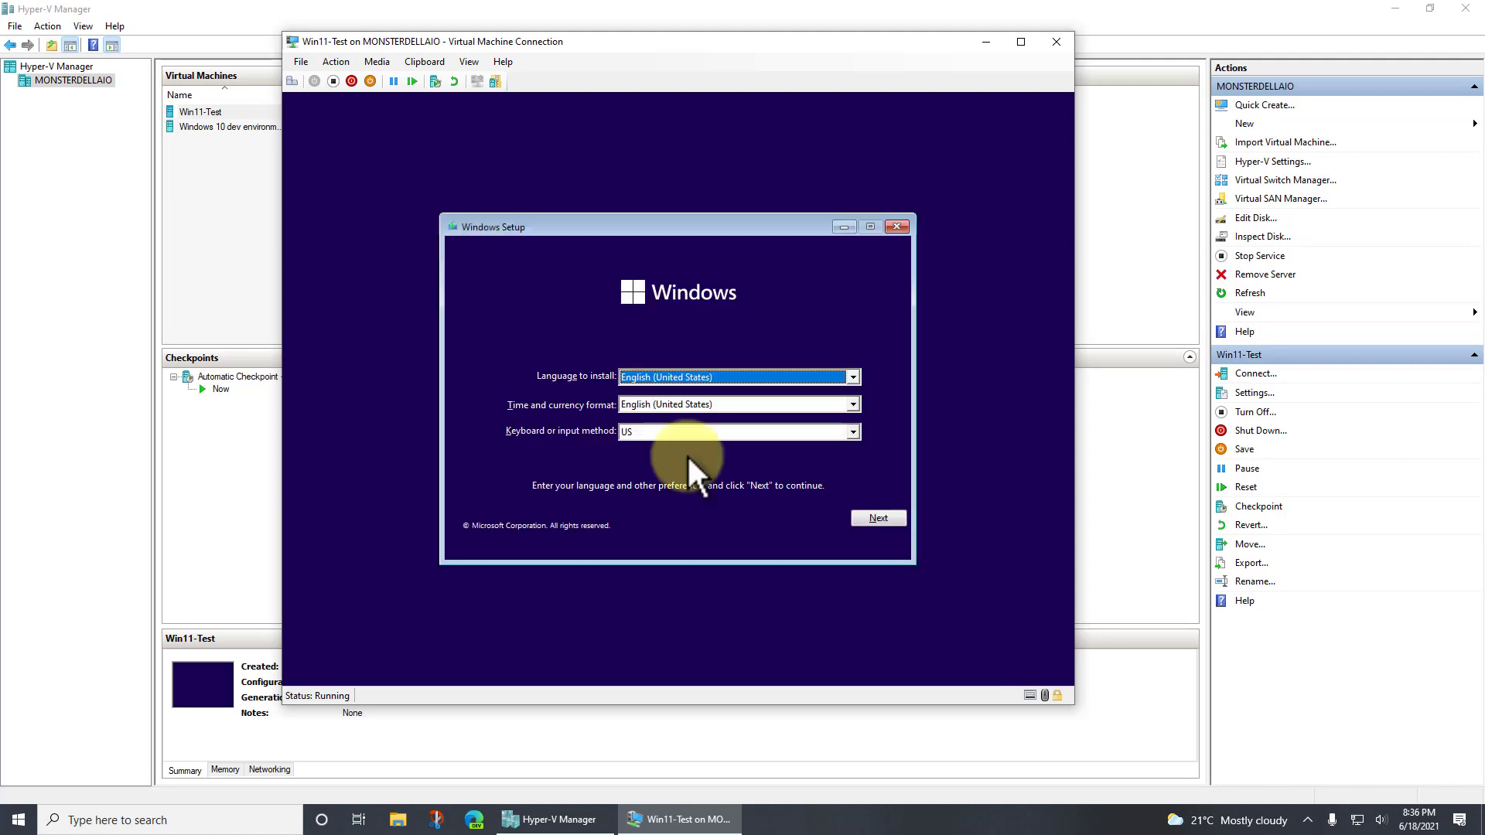
Begin the Windows installation with English (United States) and the US keyboard, continuing without a product key
left_click(880, 518)
left_click(702, 402)
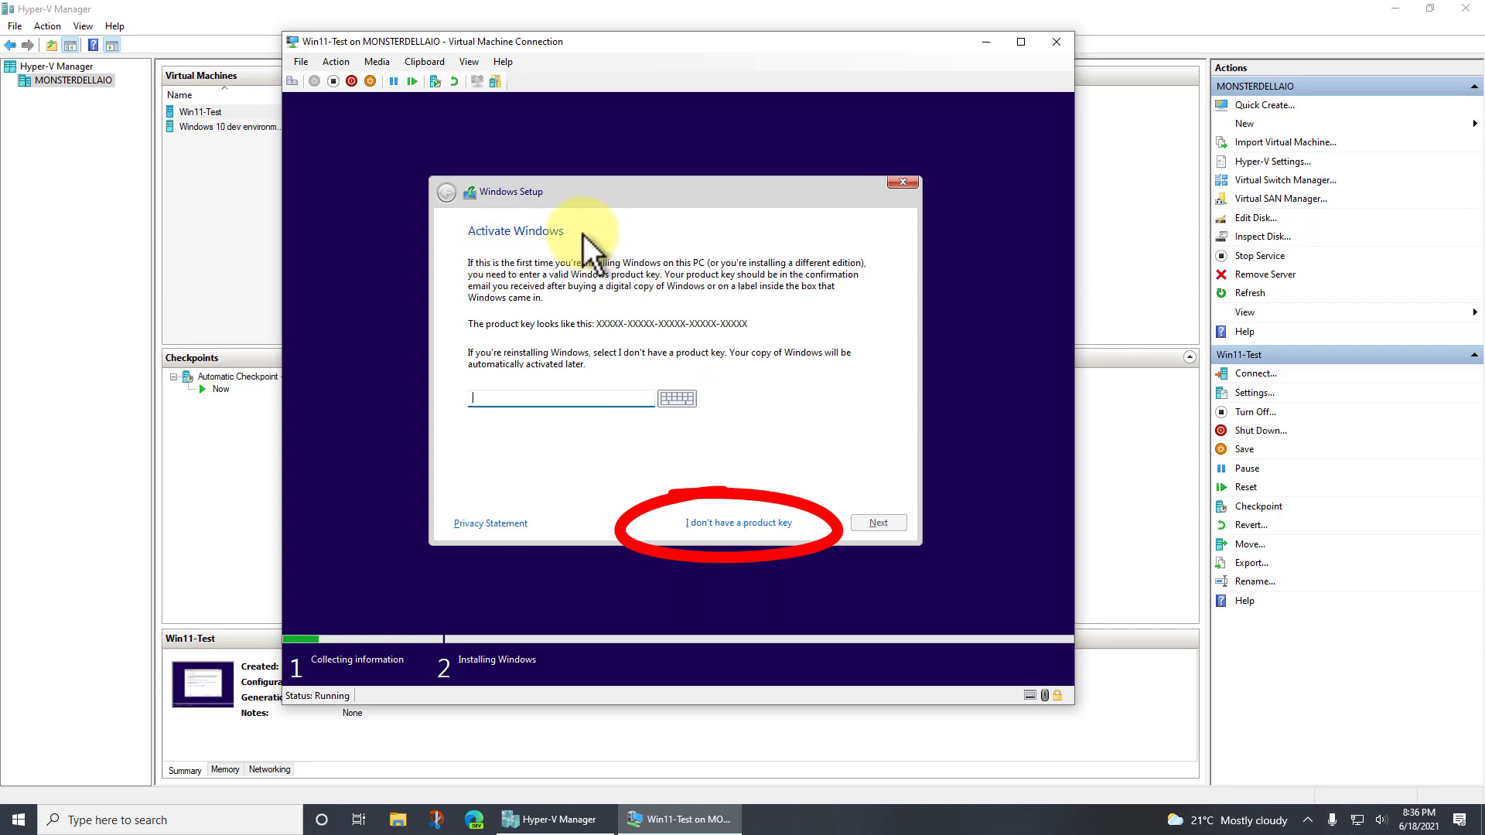
left_click(741, 524)
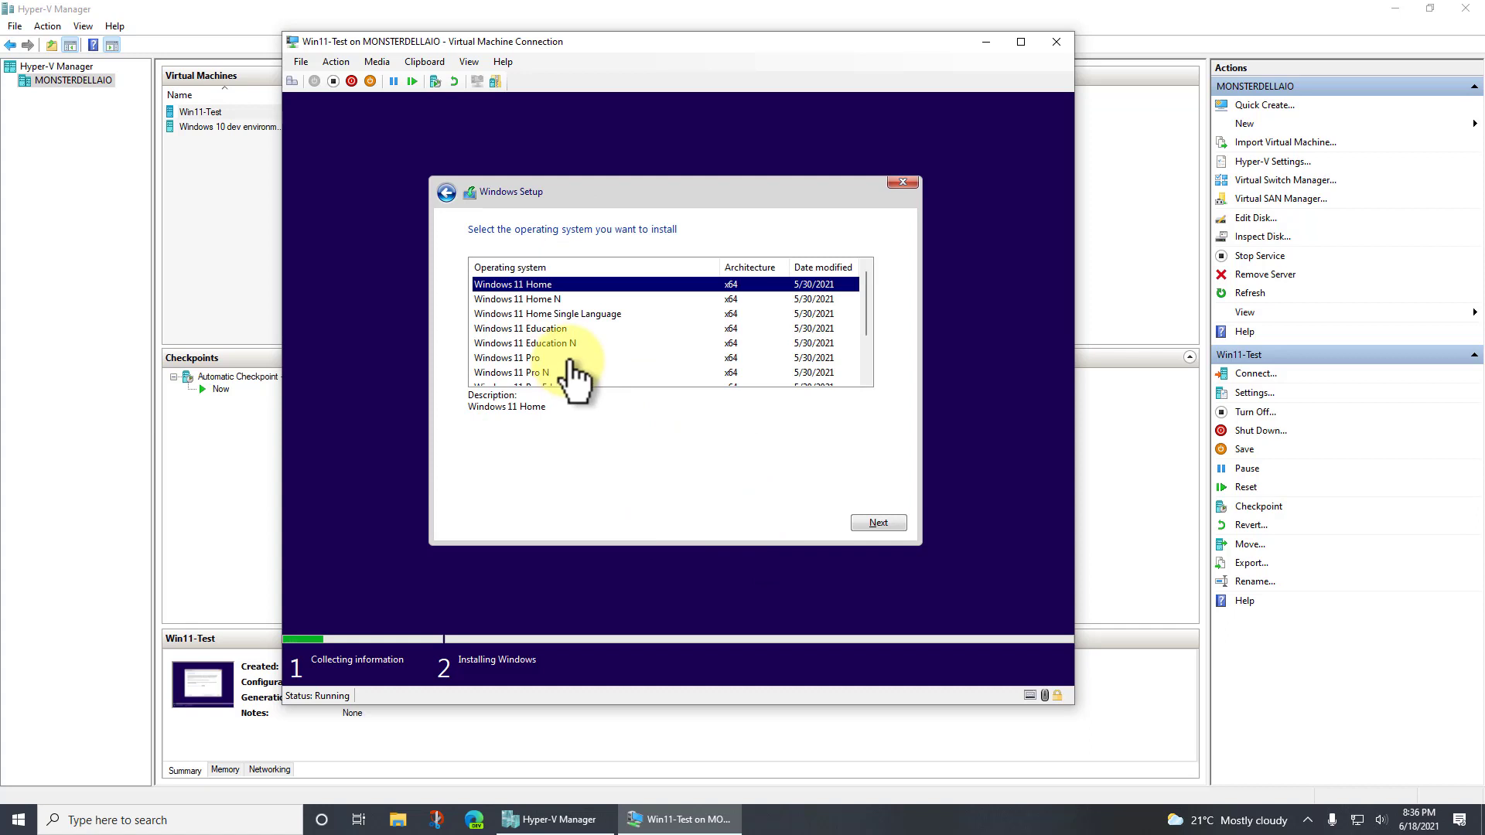
Choose Windows 11 Pro as the operating system to install
left_click(868, 286)
left_click_drag(871, 289, 870, 325)
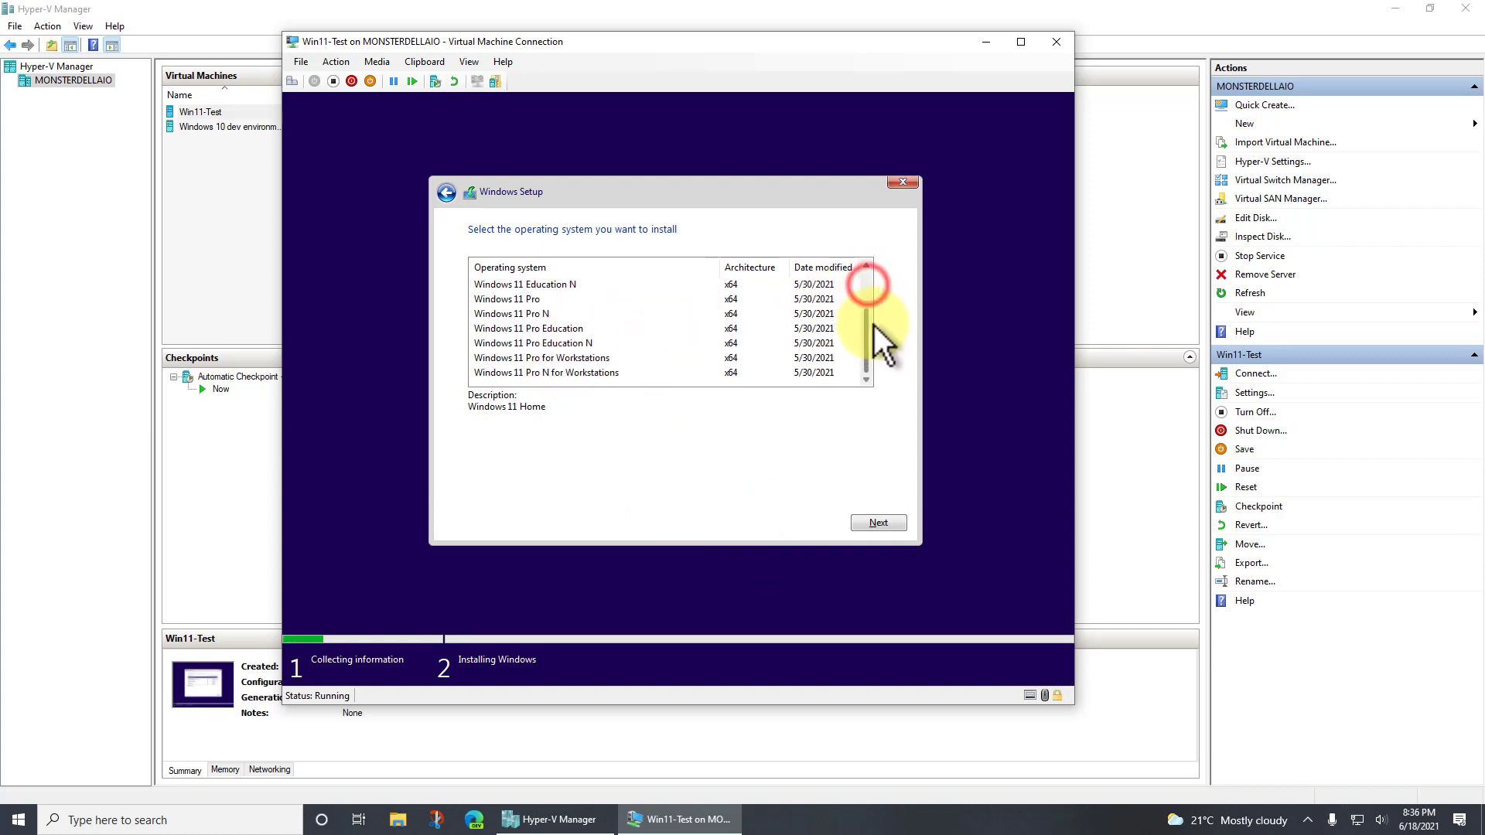
left_click(488, 299)
left_click(877, 523)
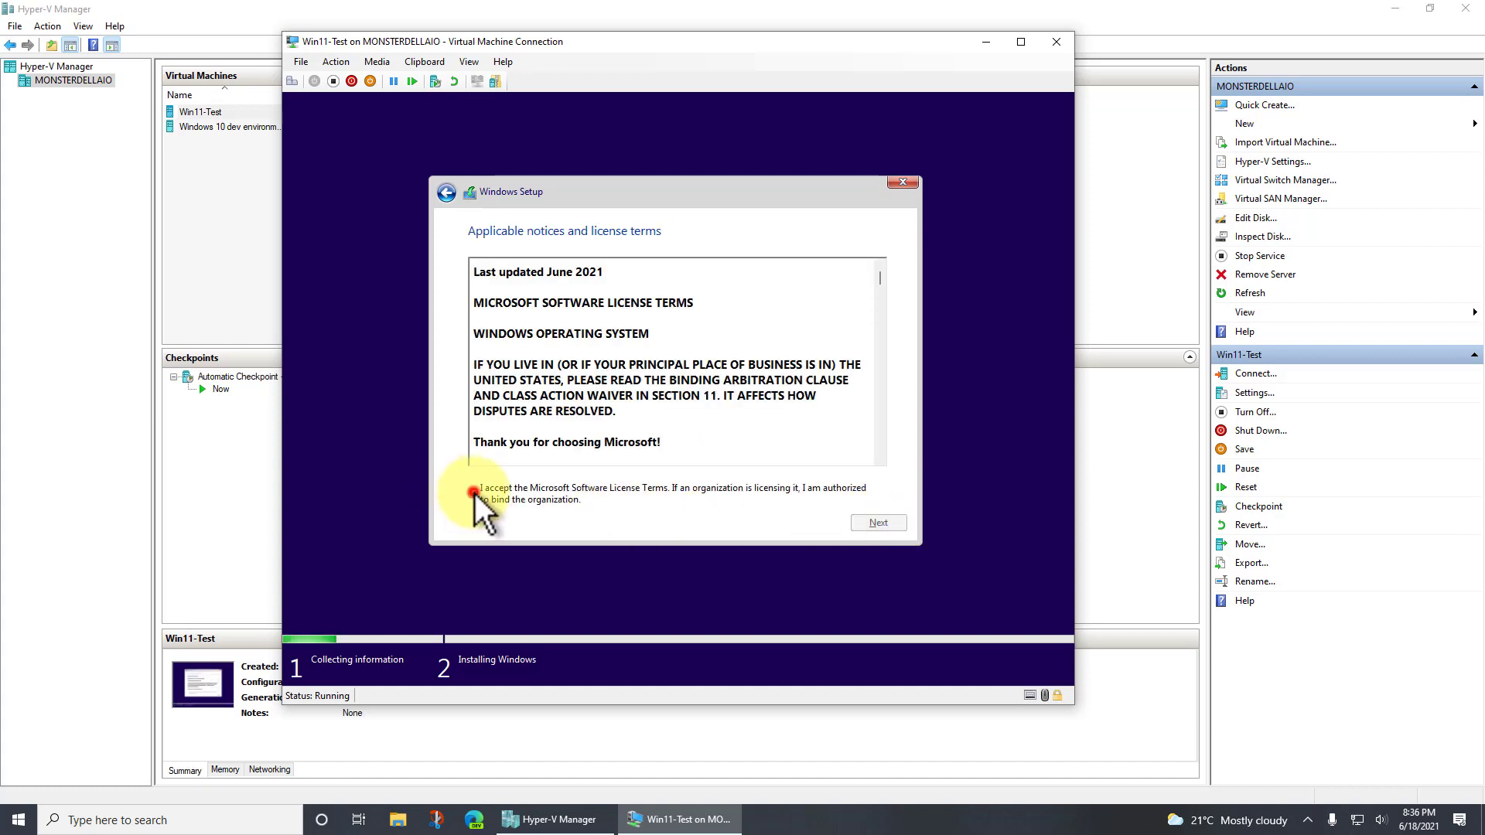
Accept the Microsoft license terms and run a custom installation of Windows on Drive 0 Unallocated Space
left_click(473, 492)
mouse_move(879, 282)
left_mouse_down()
mouse_move(898, 460)
mouse_move(895, 232)
mouse_move(888, 341)
mouse_move(872, 344)
mouse_move(883, 288)
left_mouse_up()
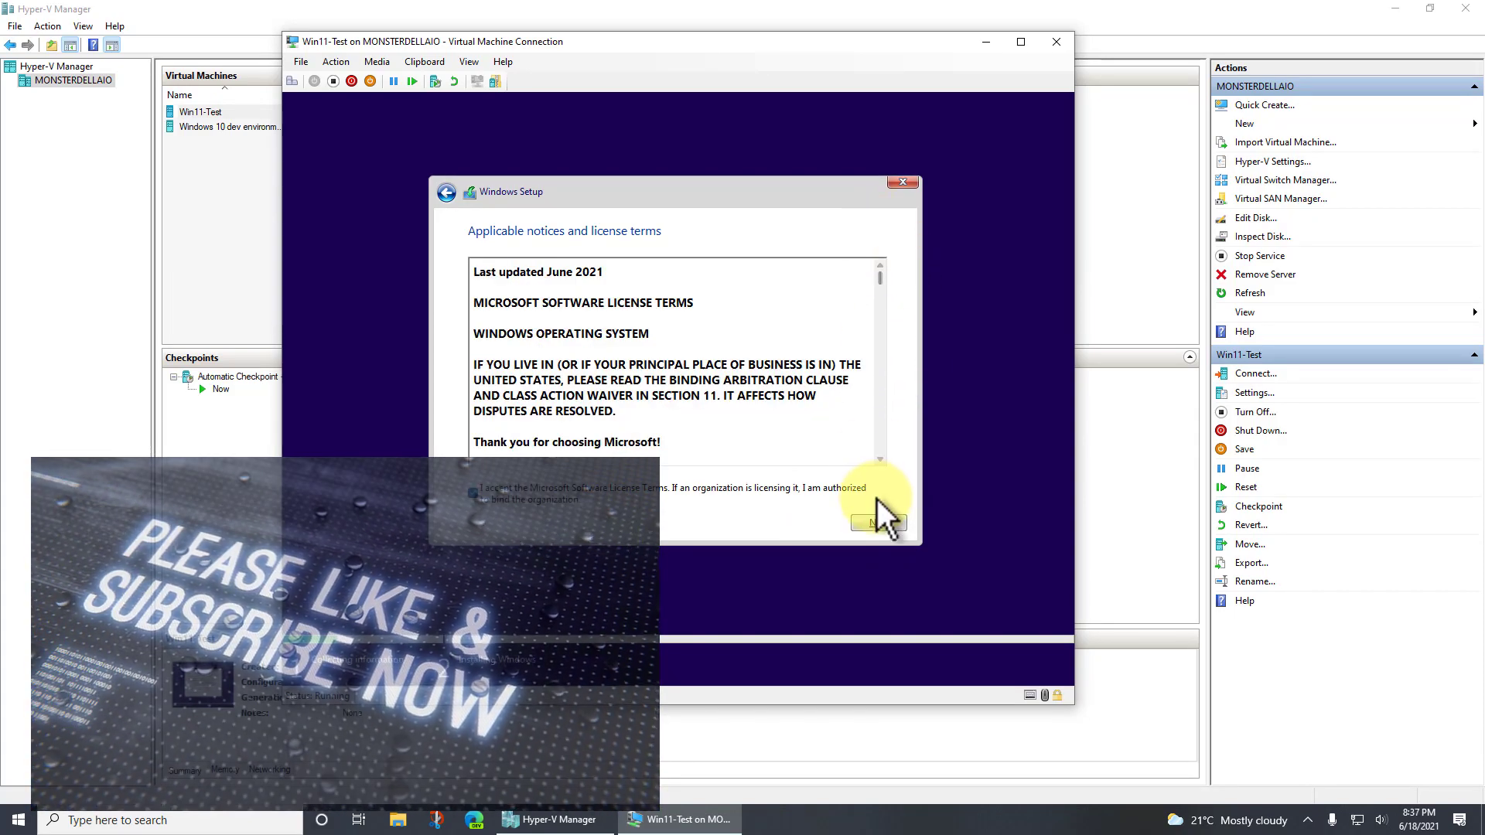
left_click(886, 525)
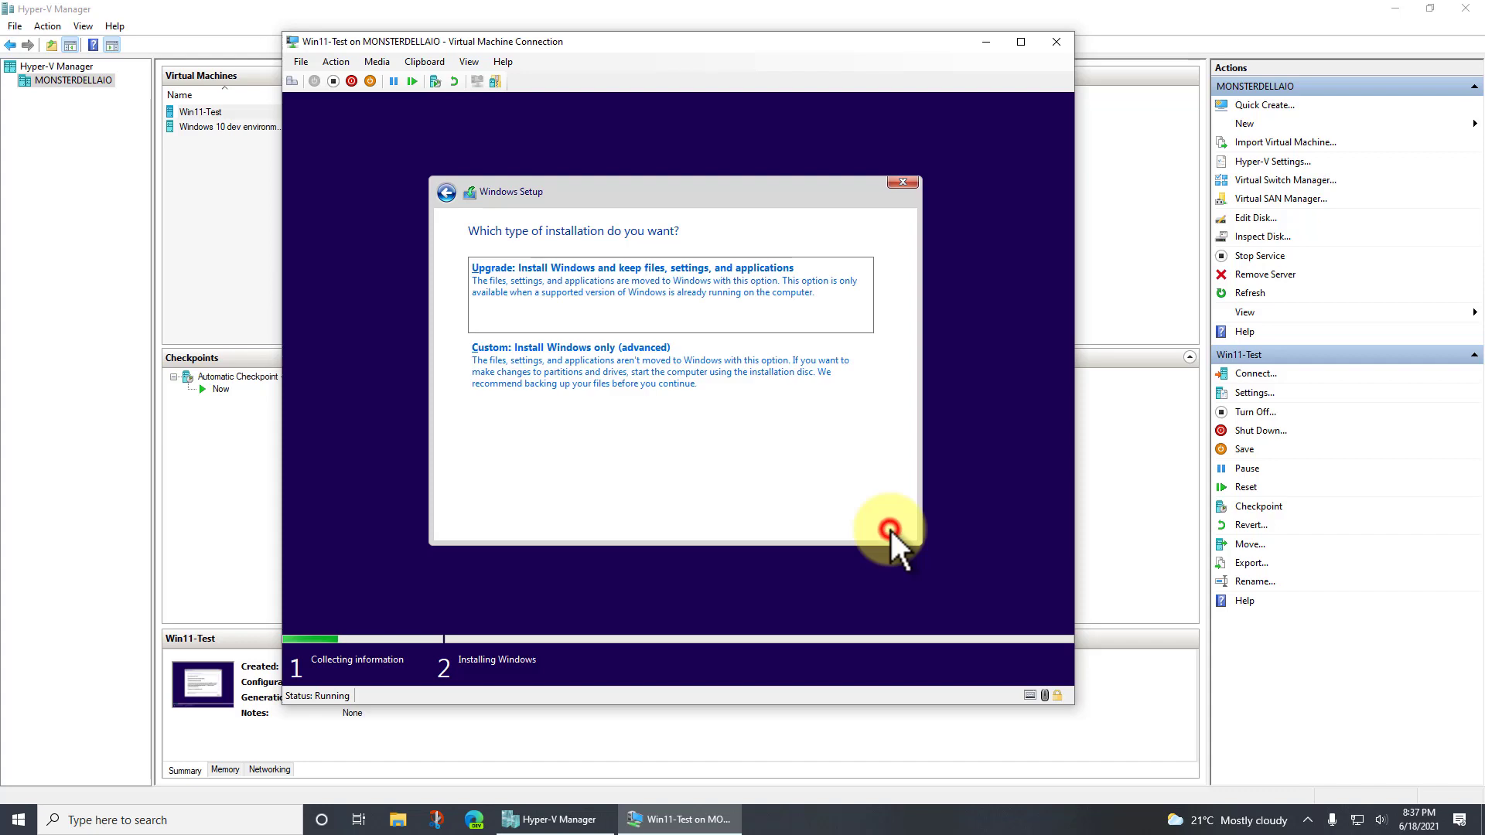
left_click(587, 361)
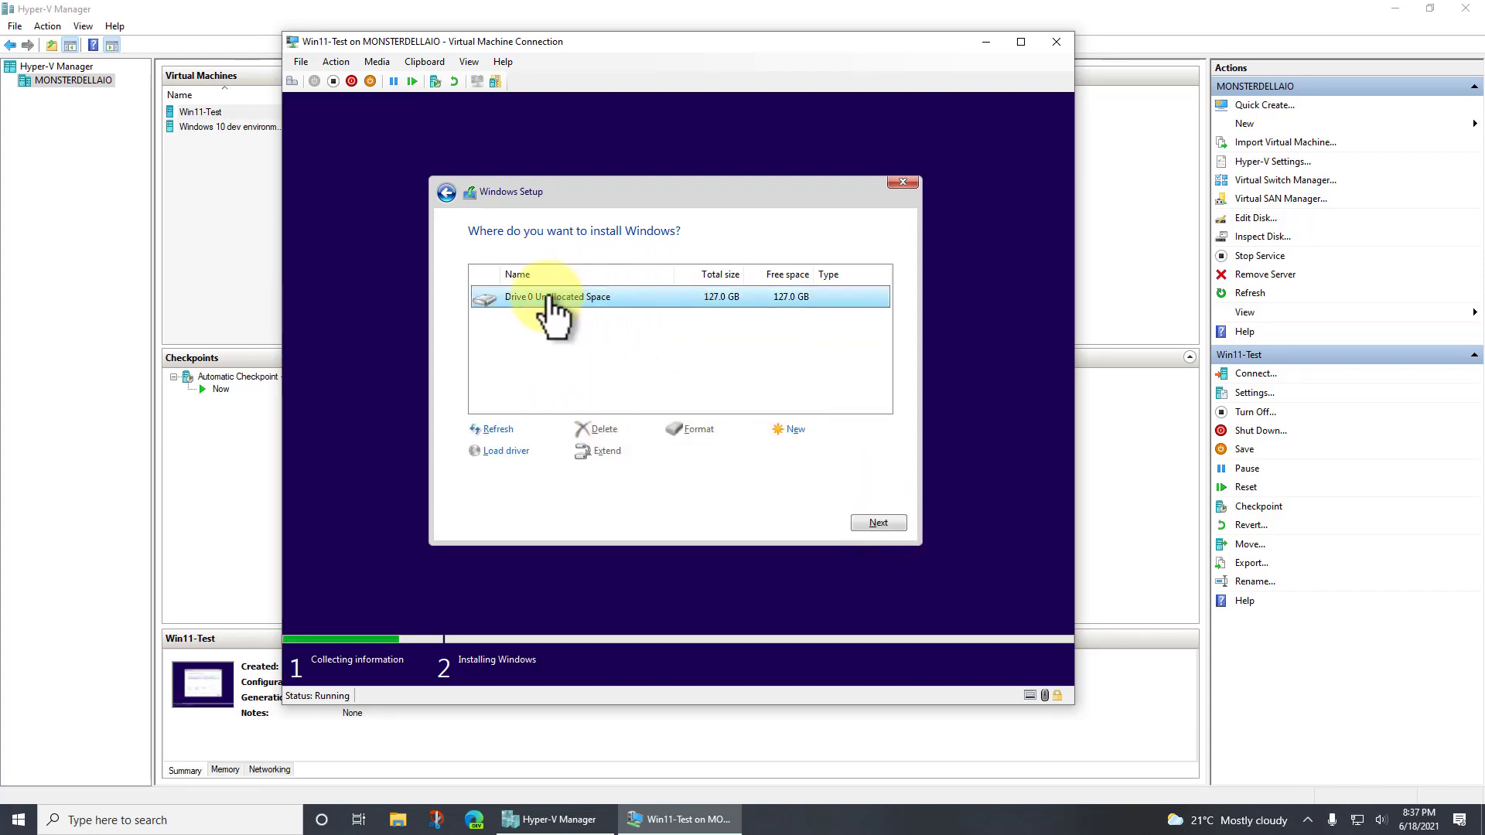
left_click(881, 523)
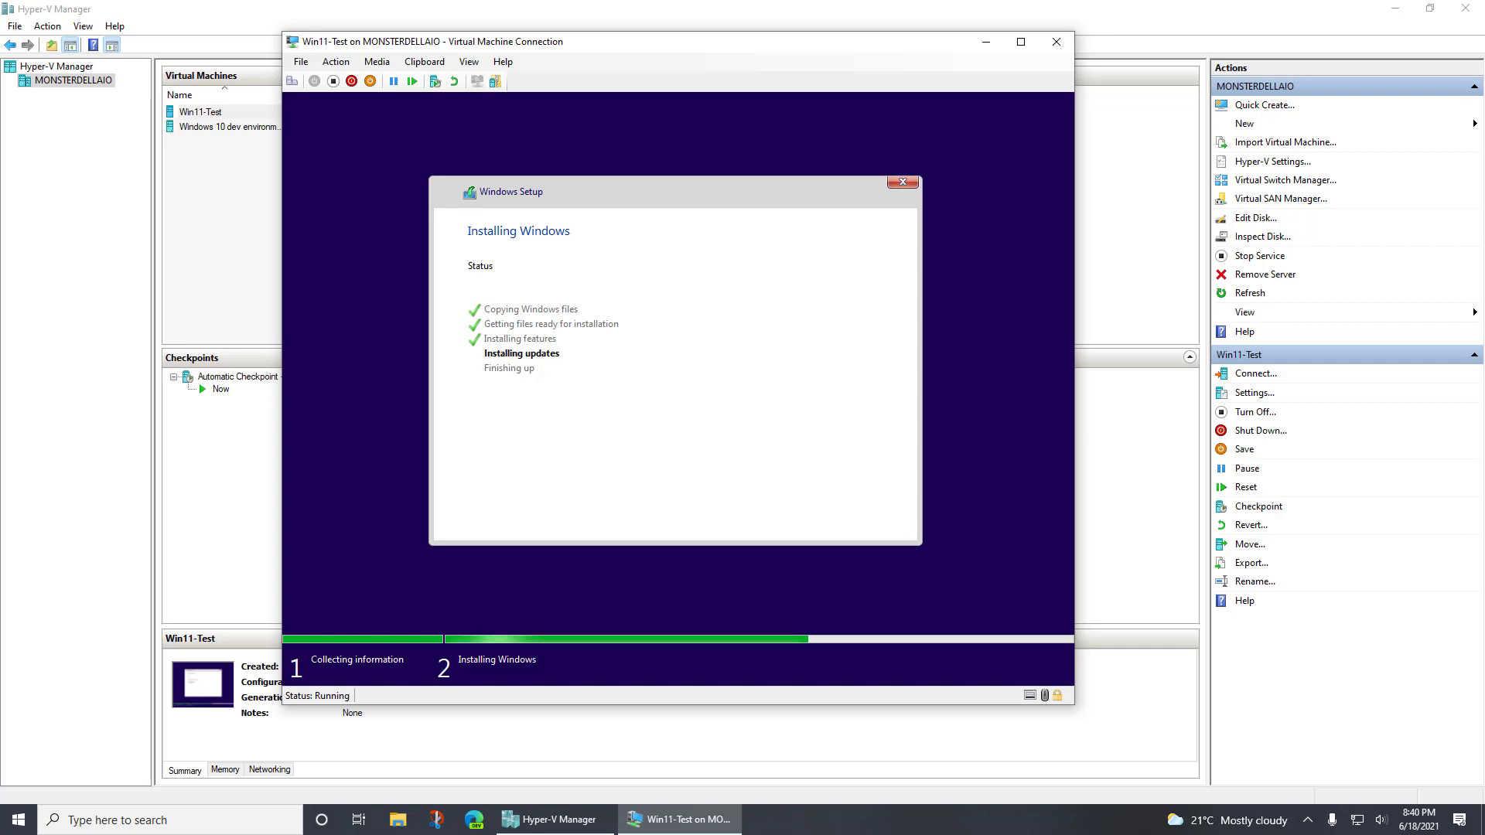
left_click(871, 540)
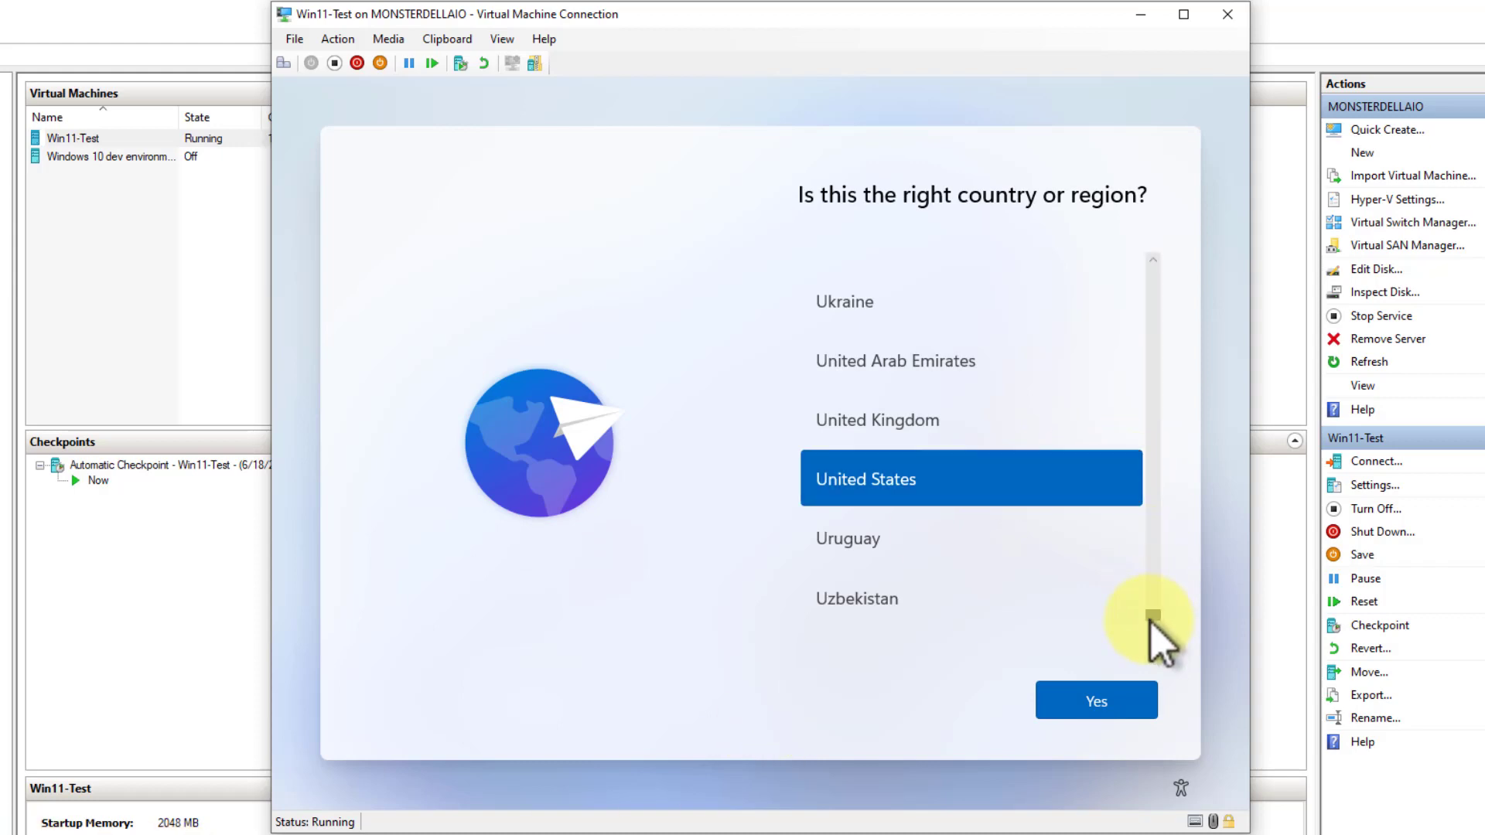
Set the region to Canada and keep the US keyboard layout without adding a second one
left_click_drag(1150, 619, 1143, 341)
left_click(863, 472)
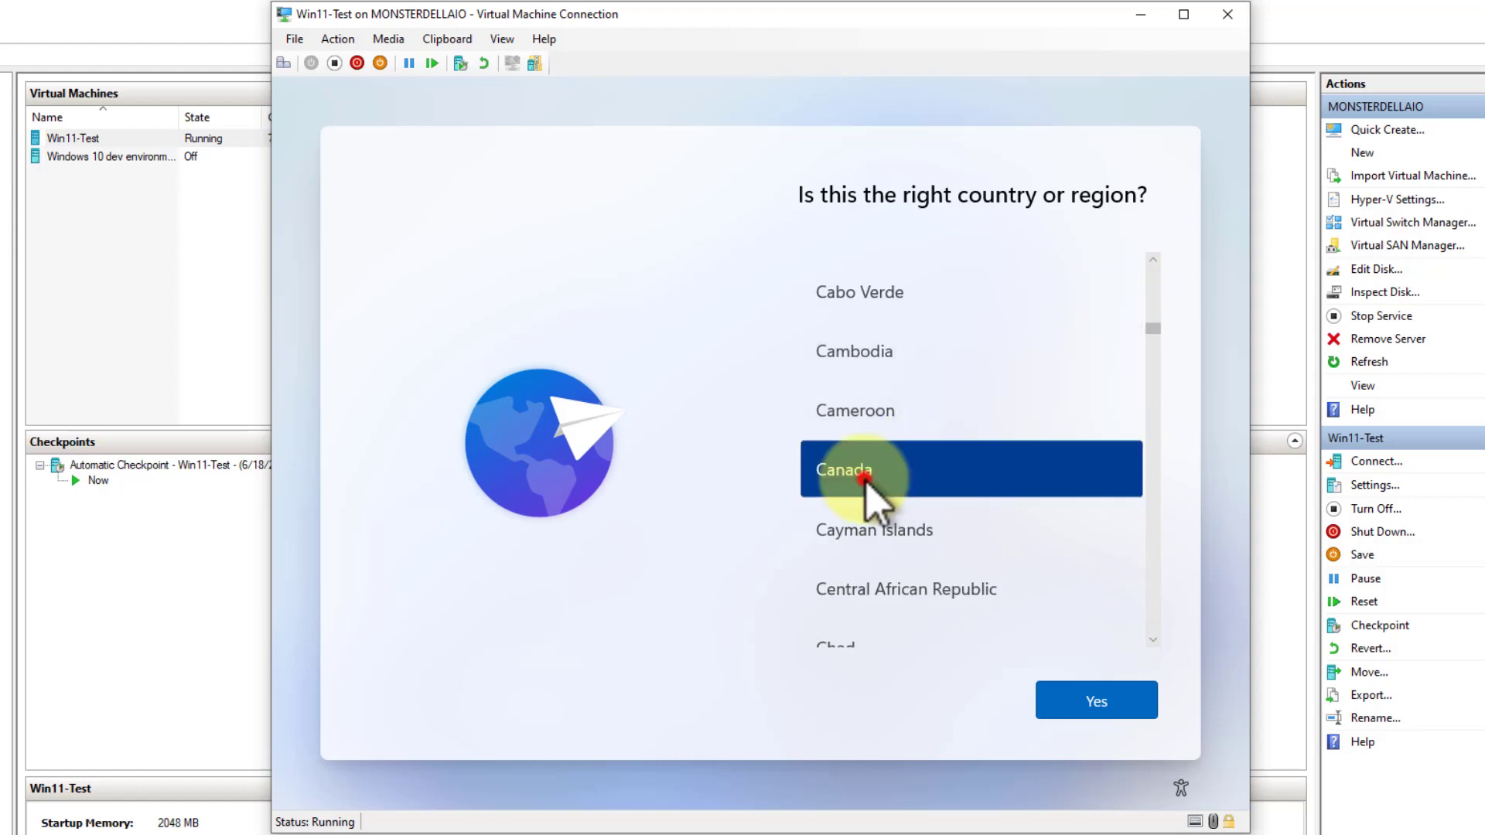
left_click(1083, 708)
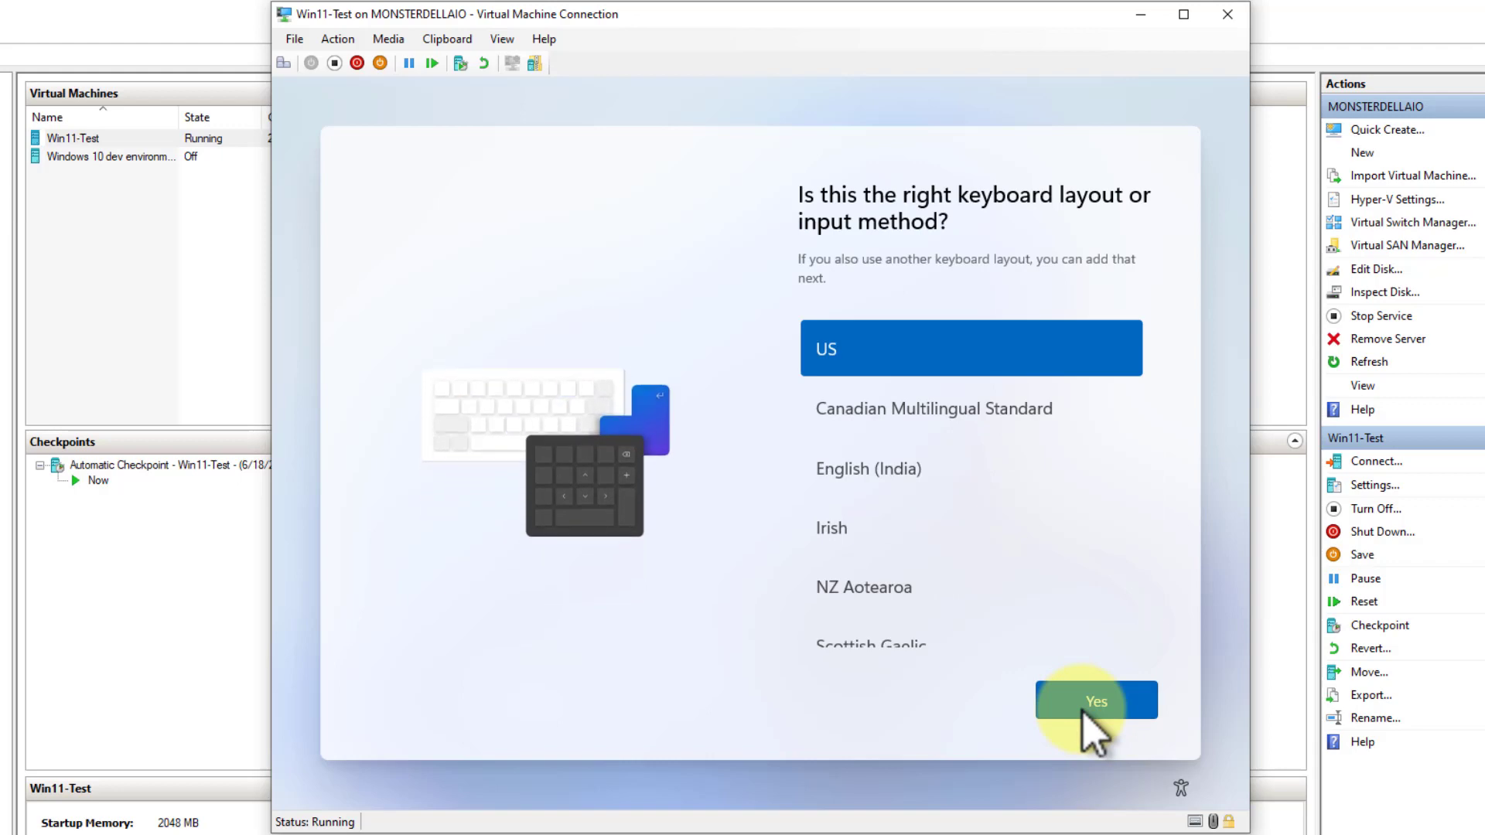
left_click(1084, 711)
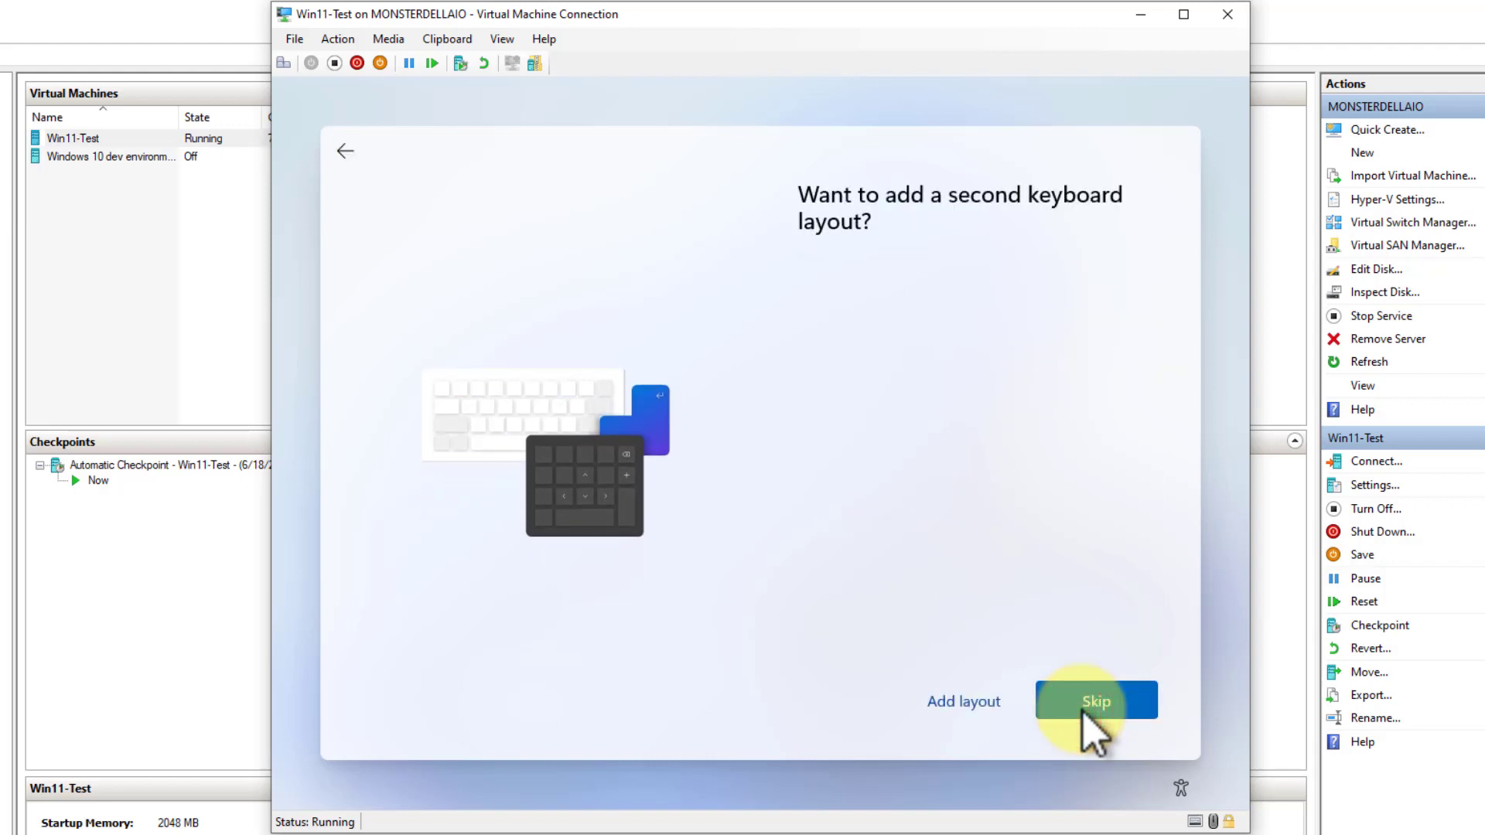
left_click(1102, 710)
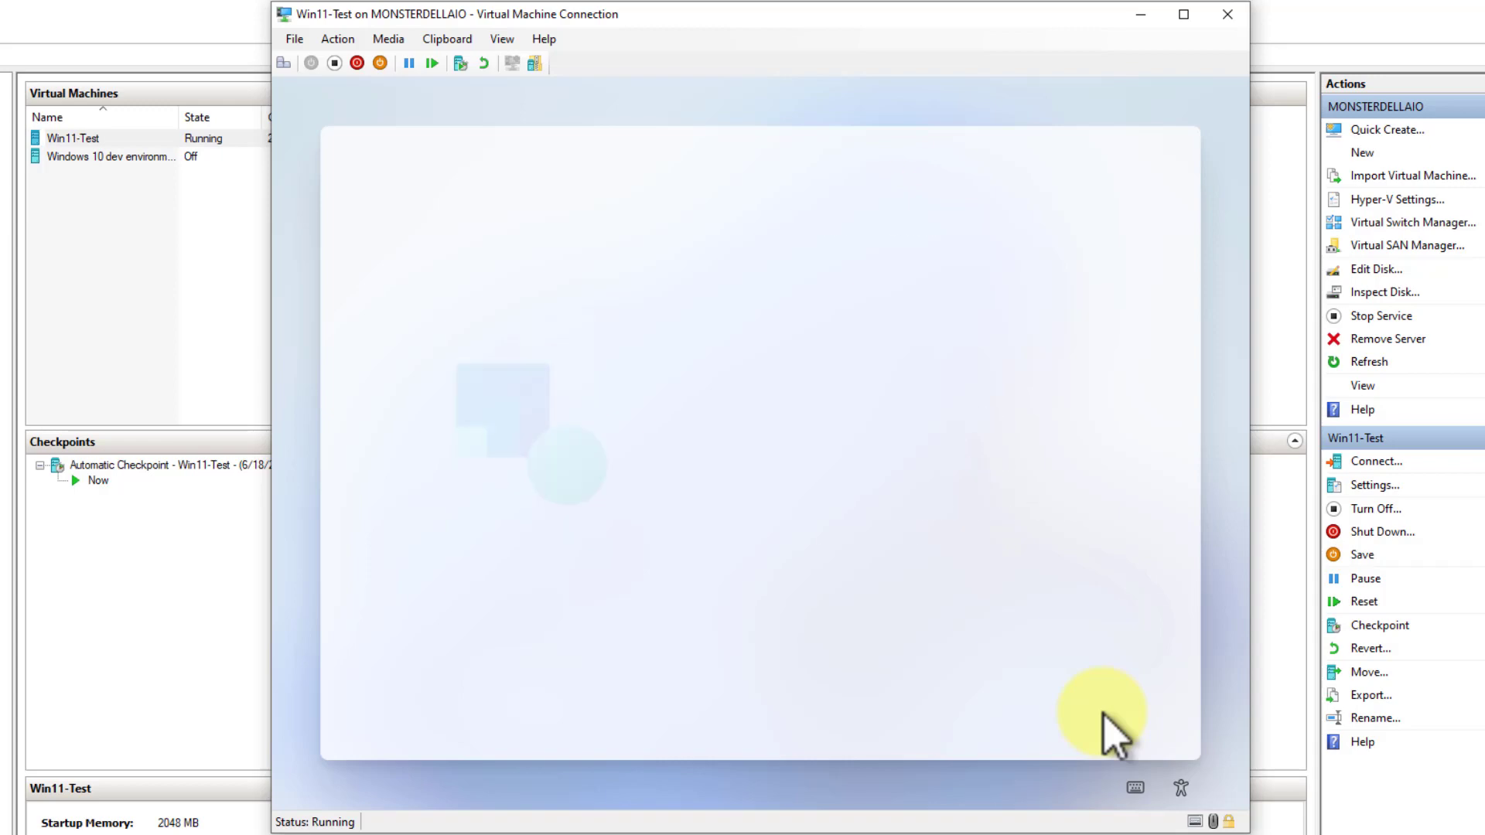
Set up the device for personal use and sign in with the Microsoft account's e-mail address
left_click(874, 294)
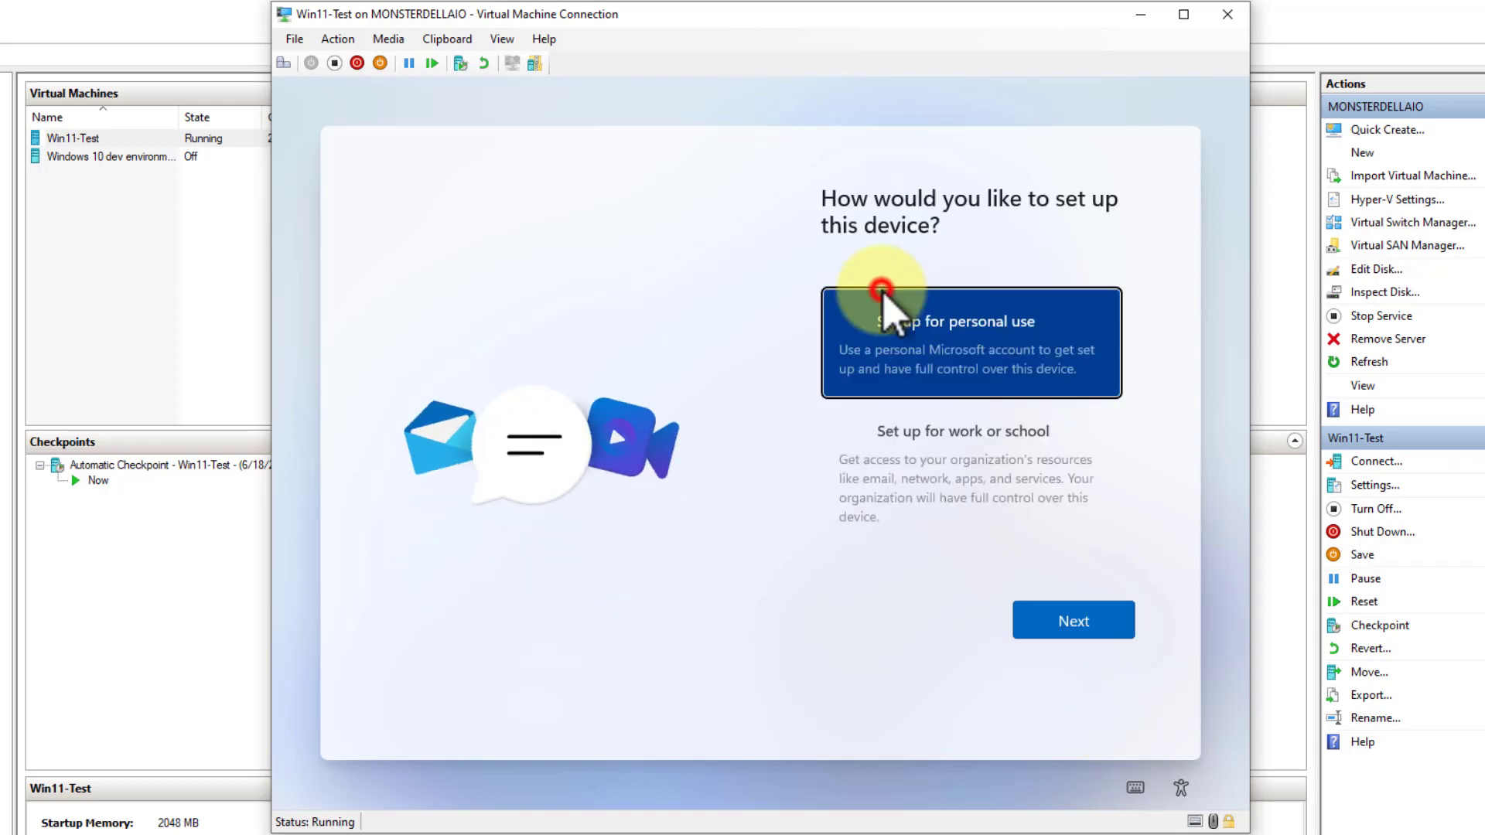
left_click(1075, 624)
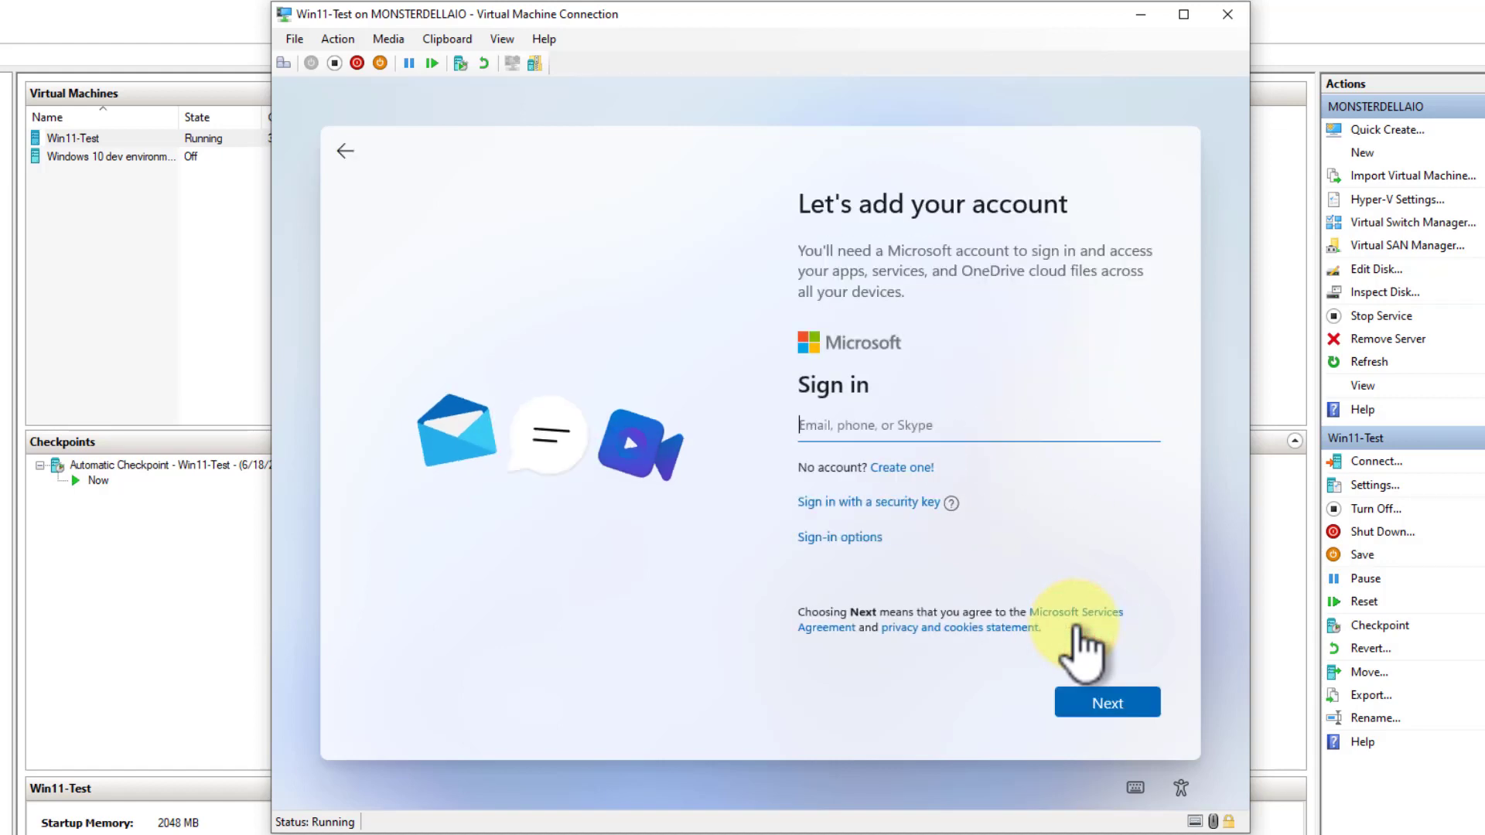
left_click(856, 424)
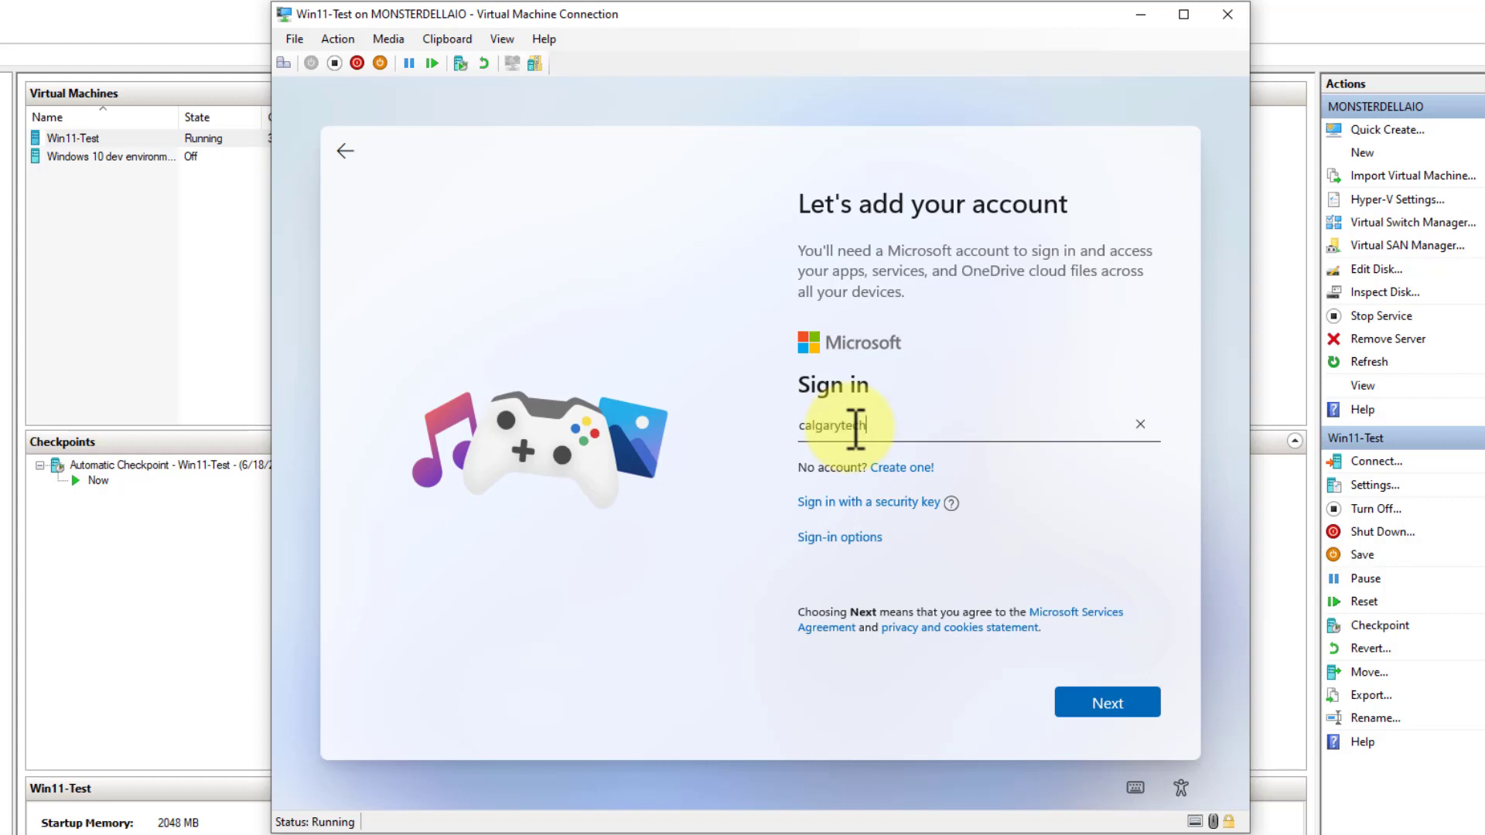
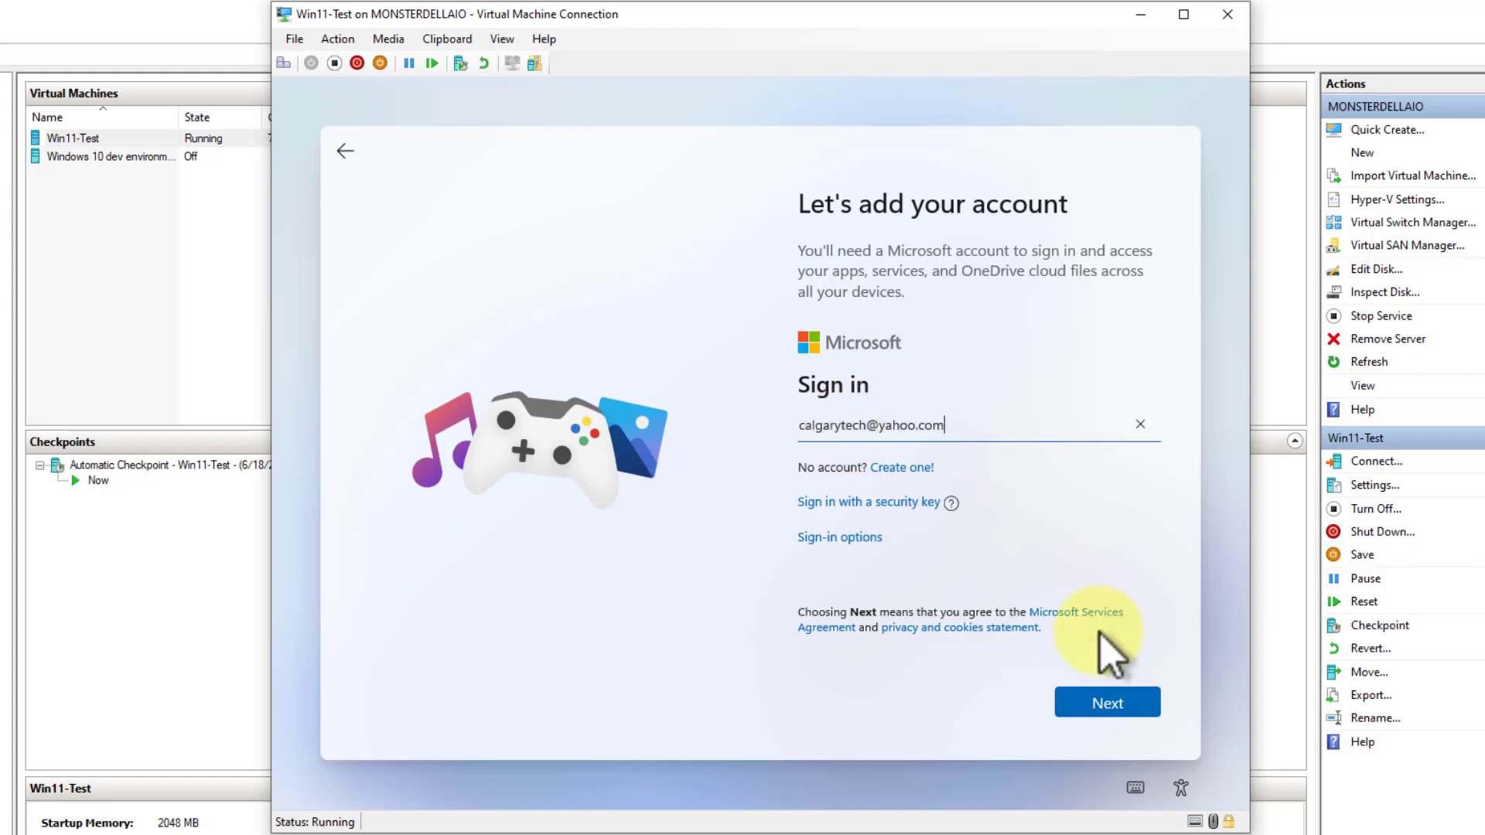
left_click(1103, 705)
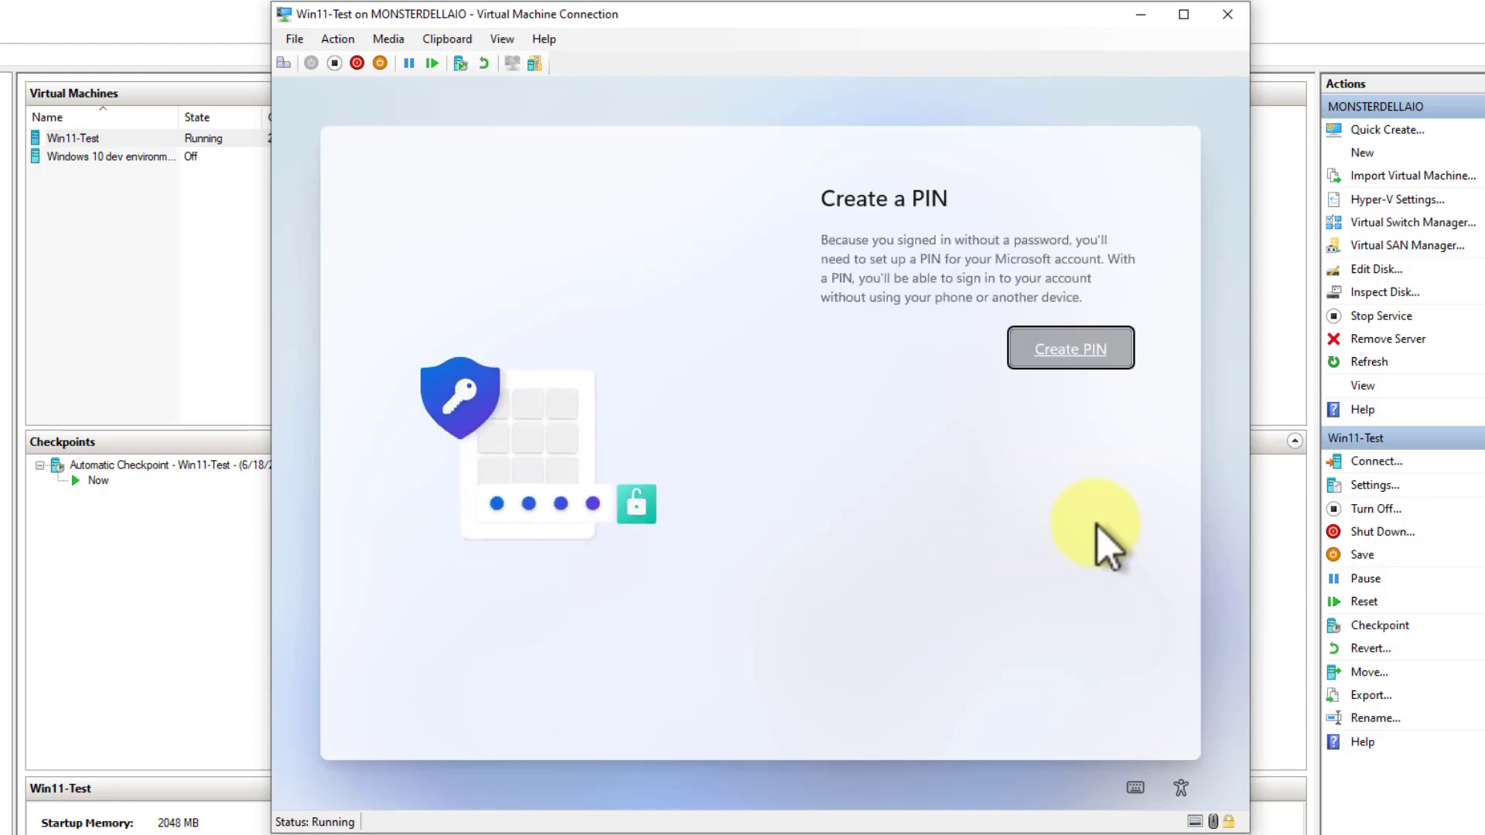
Create a Windows Hello PIN for the account by entering and confirming the new PIN
left_click(1056, 343)
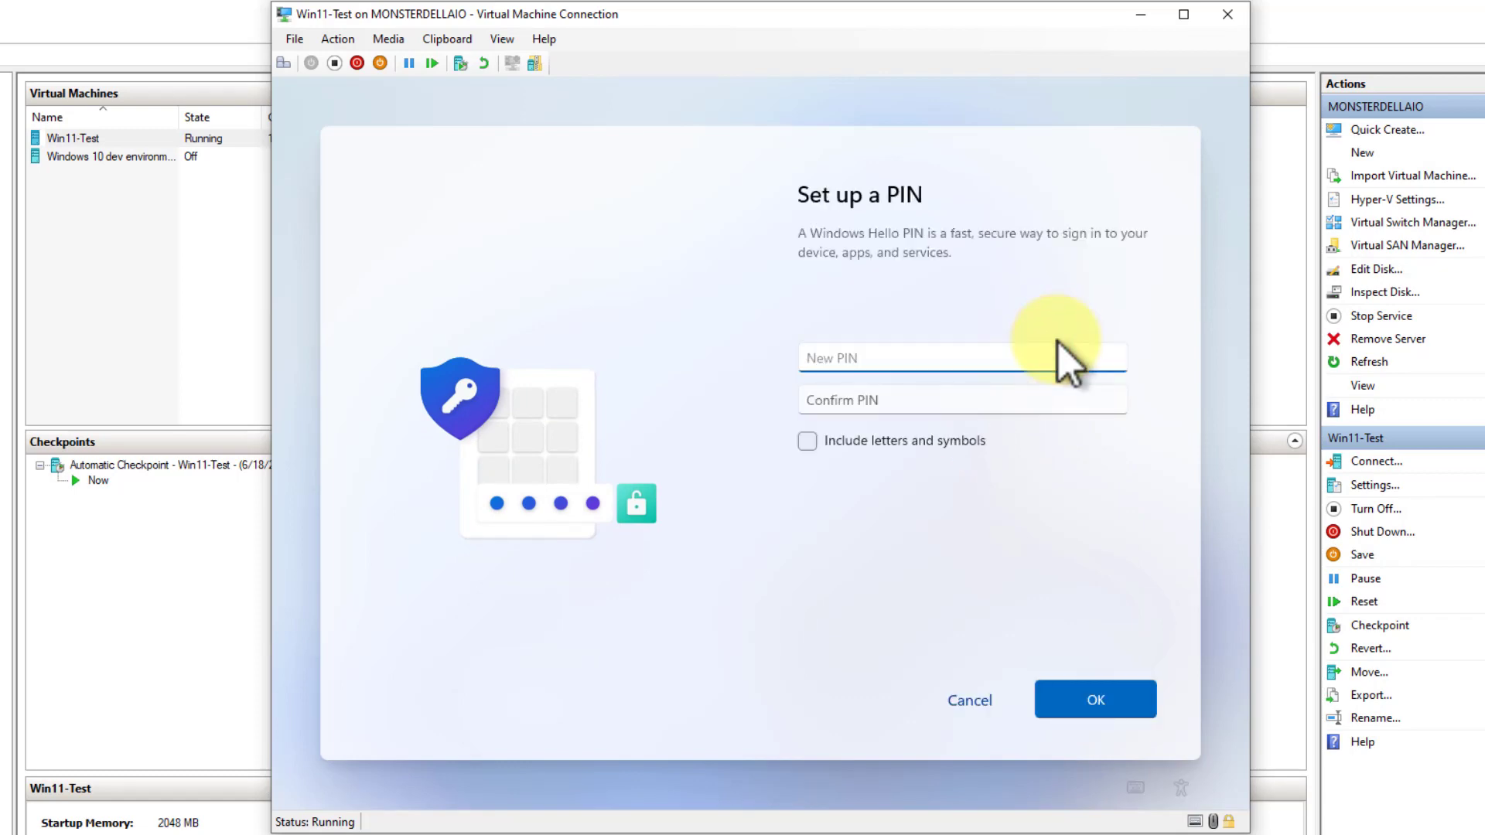
type("12345678")
key("Tab")
type("12345")
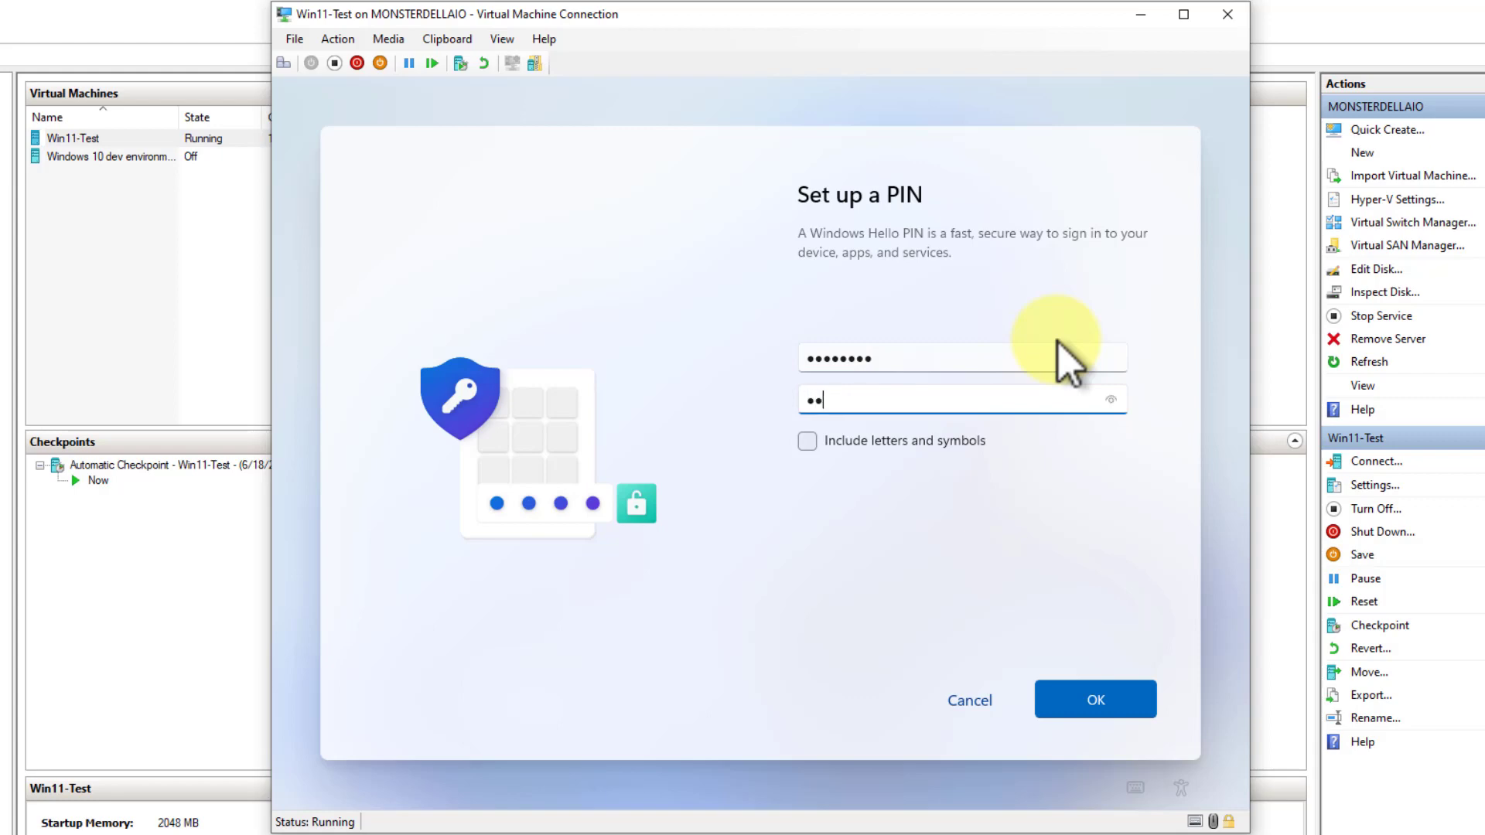
type("678")
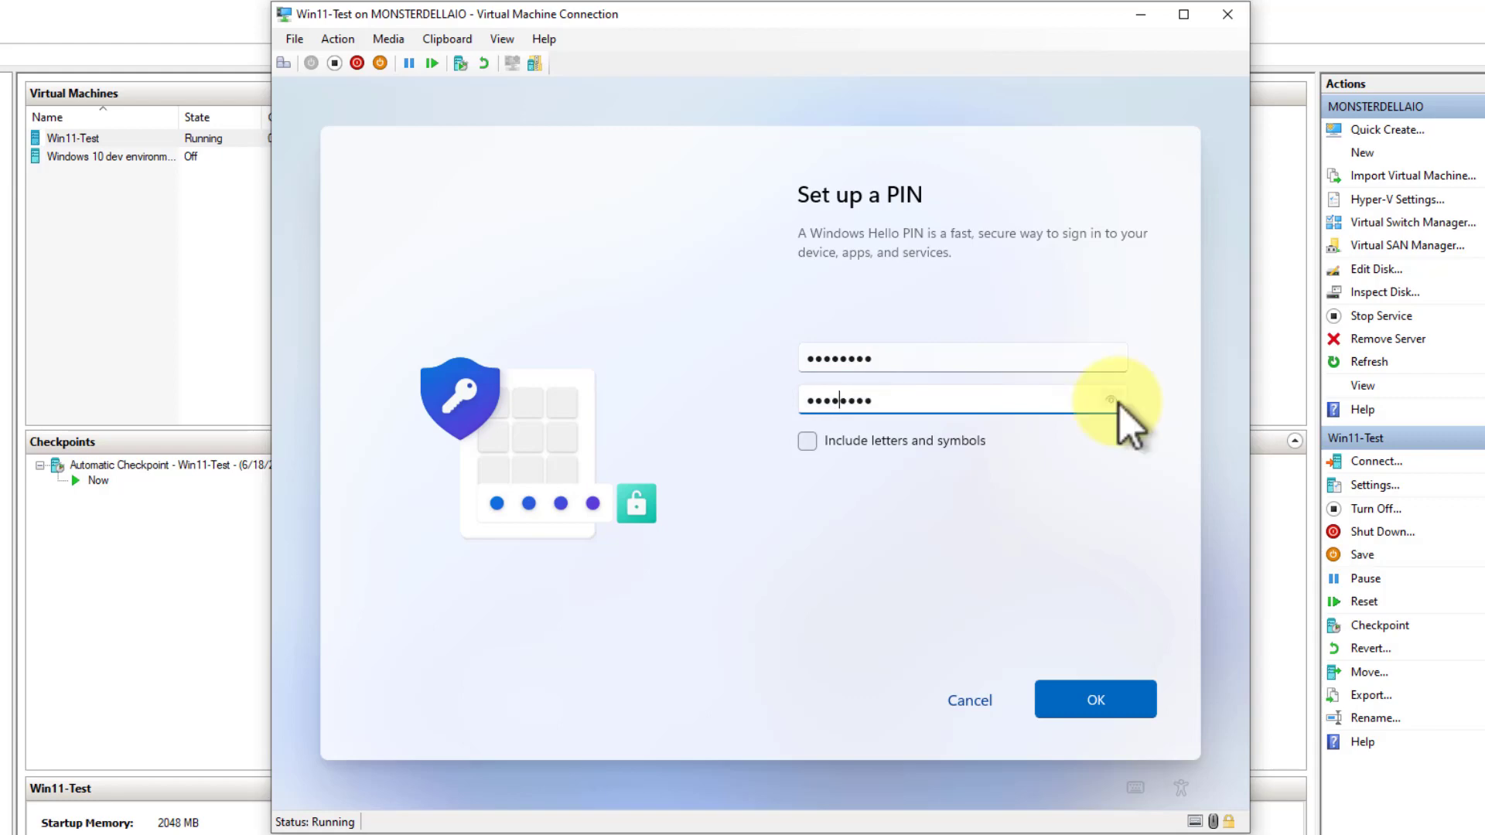
left_click(1113, 402)
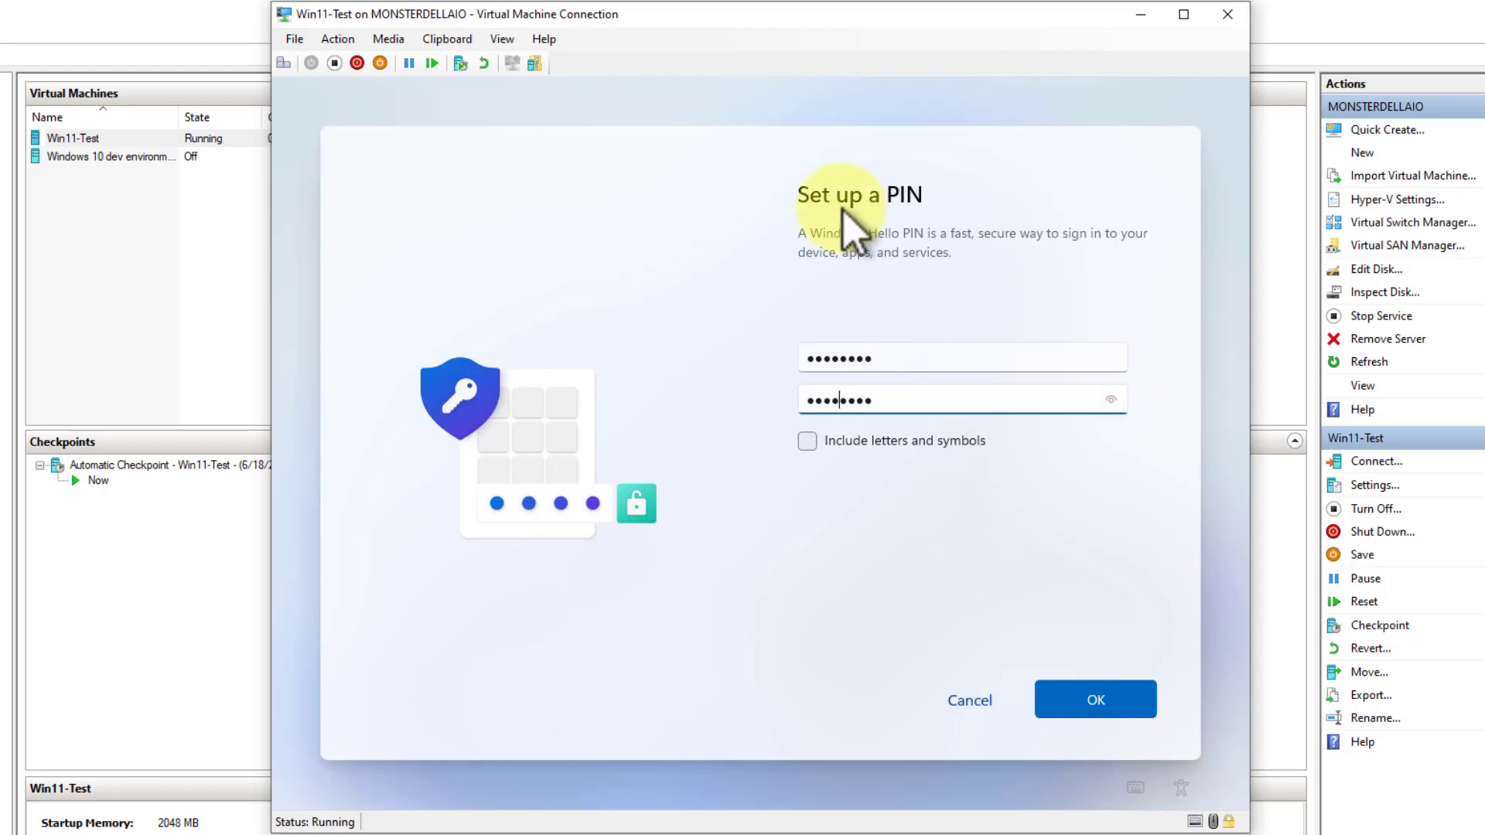
left_click(1087, 703)
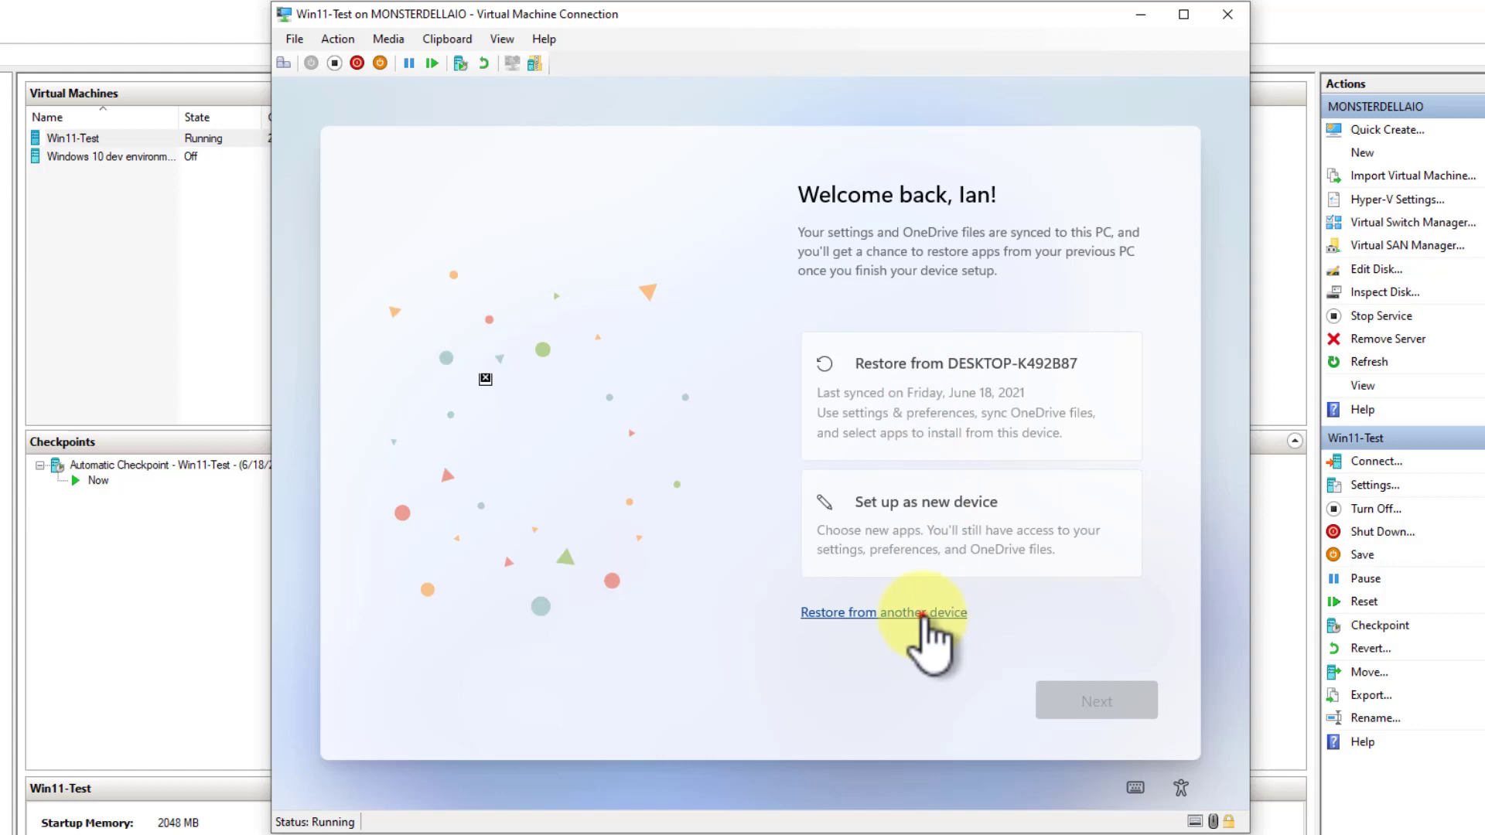
Choose another device to restore settings from and select the MONSTERDELLAIO backup
left_click(926, 613)
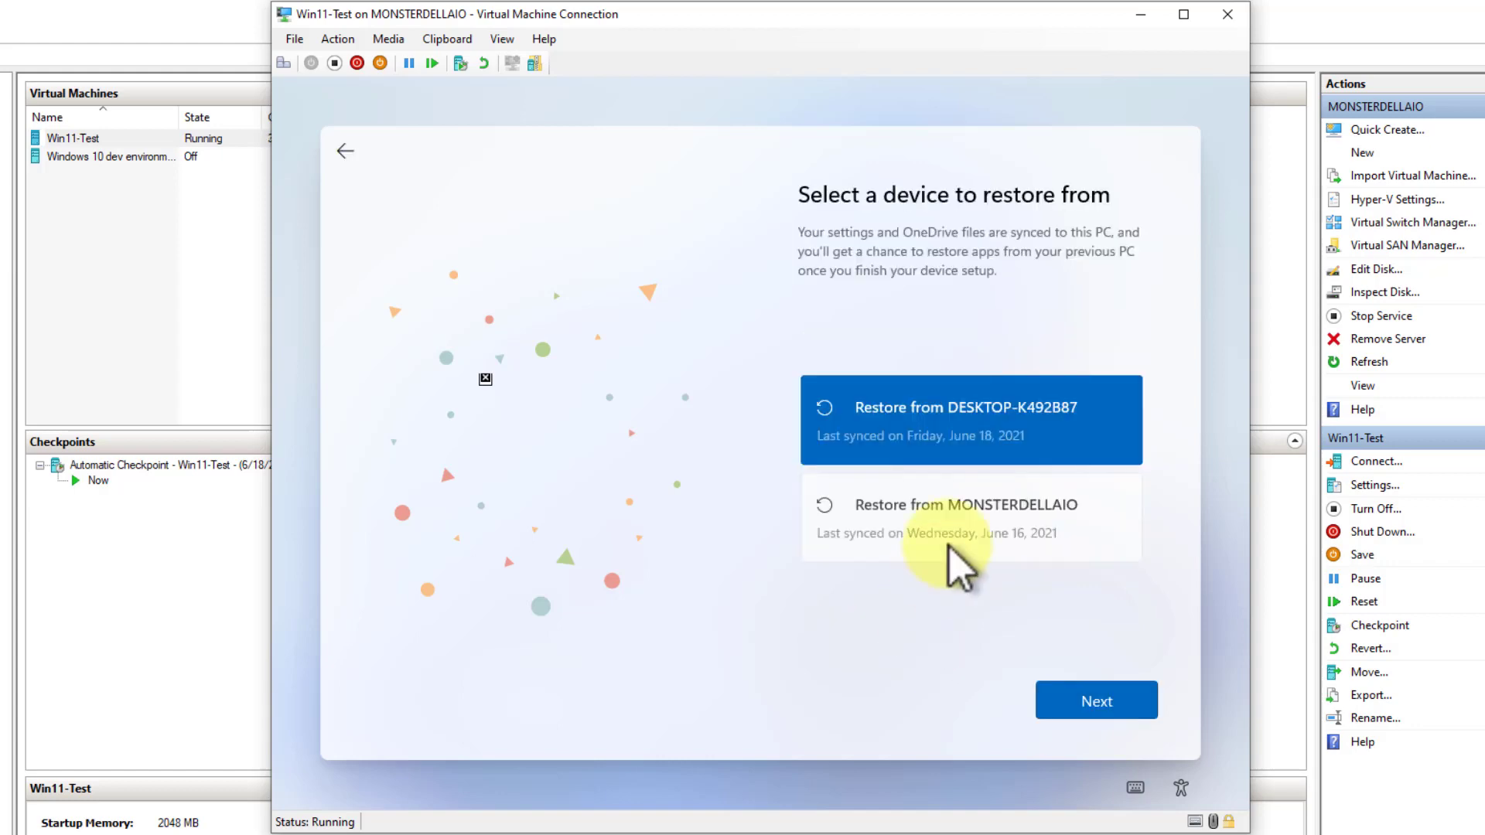
left_click(957, 523)
left_click(1087, 700)
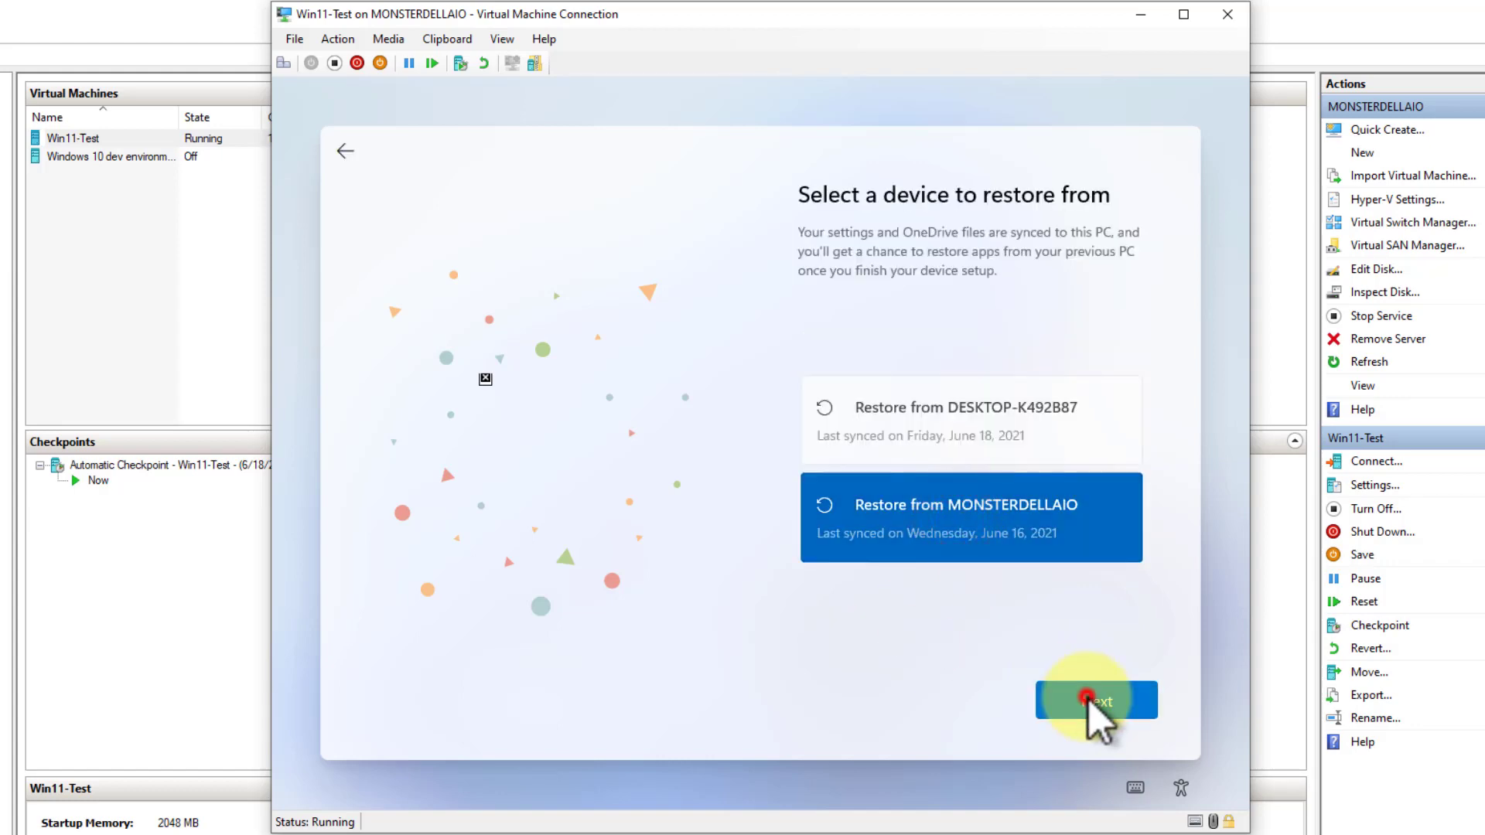
Allow Microsoft and apps to use the location and turn on Find my device
left_click(966, 469)
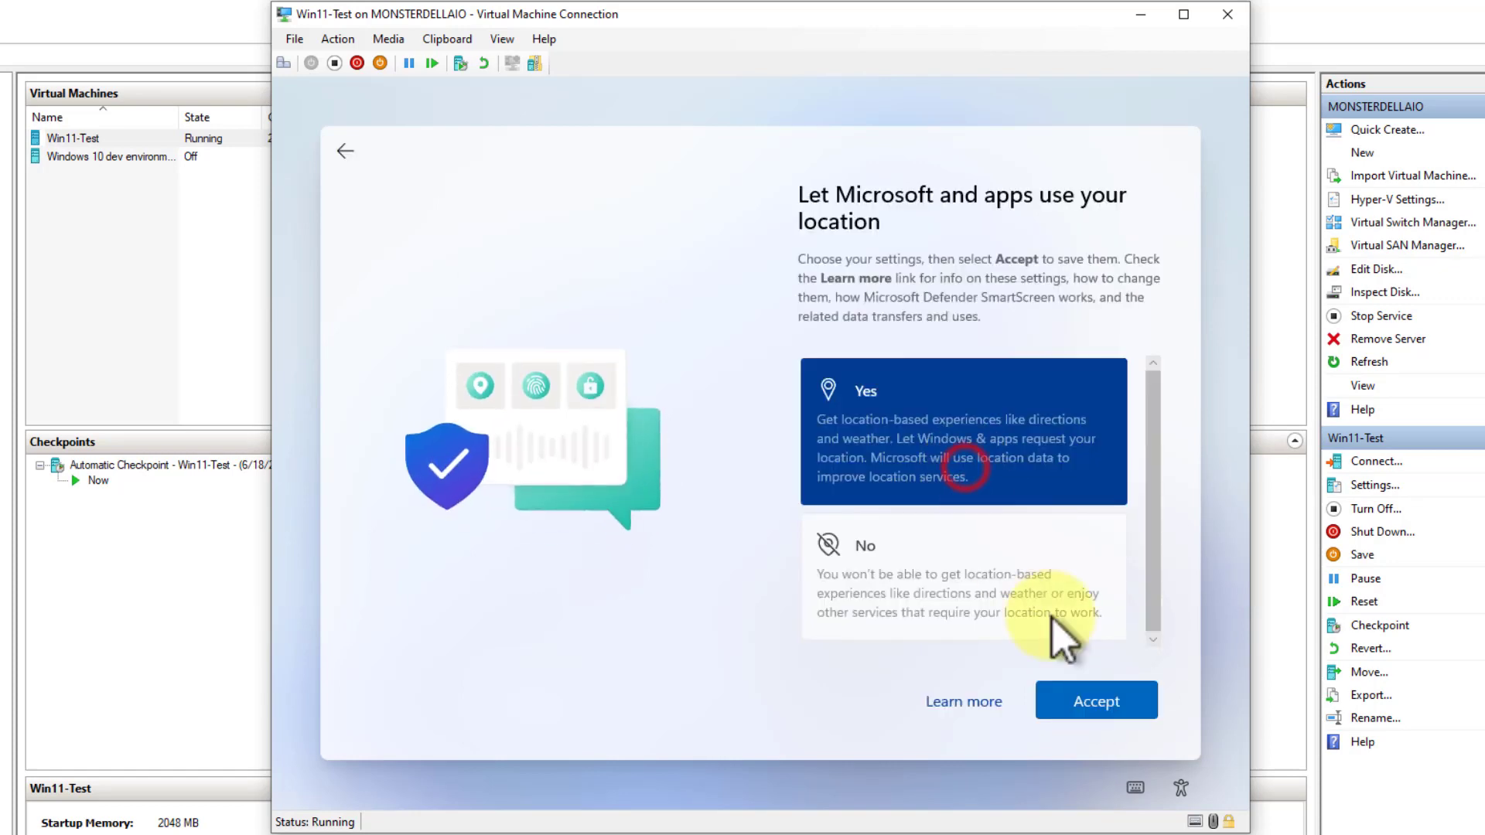
left_click(1108, 704)
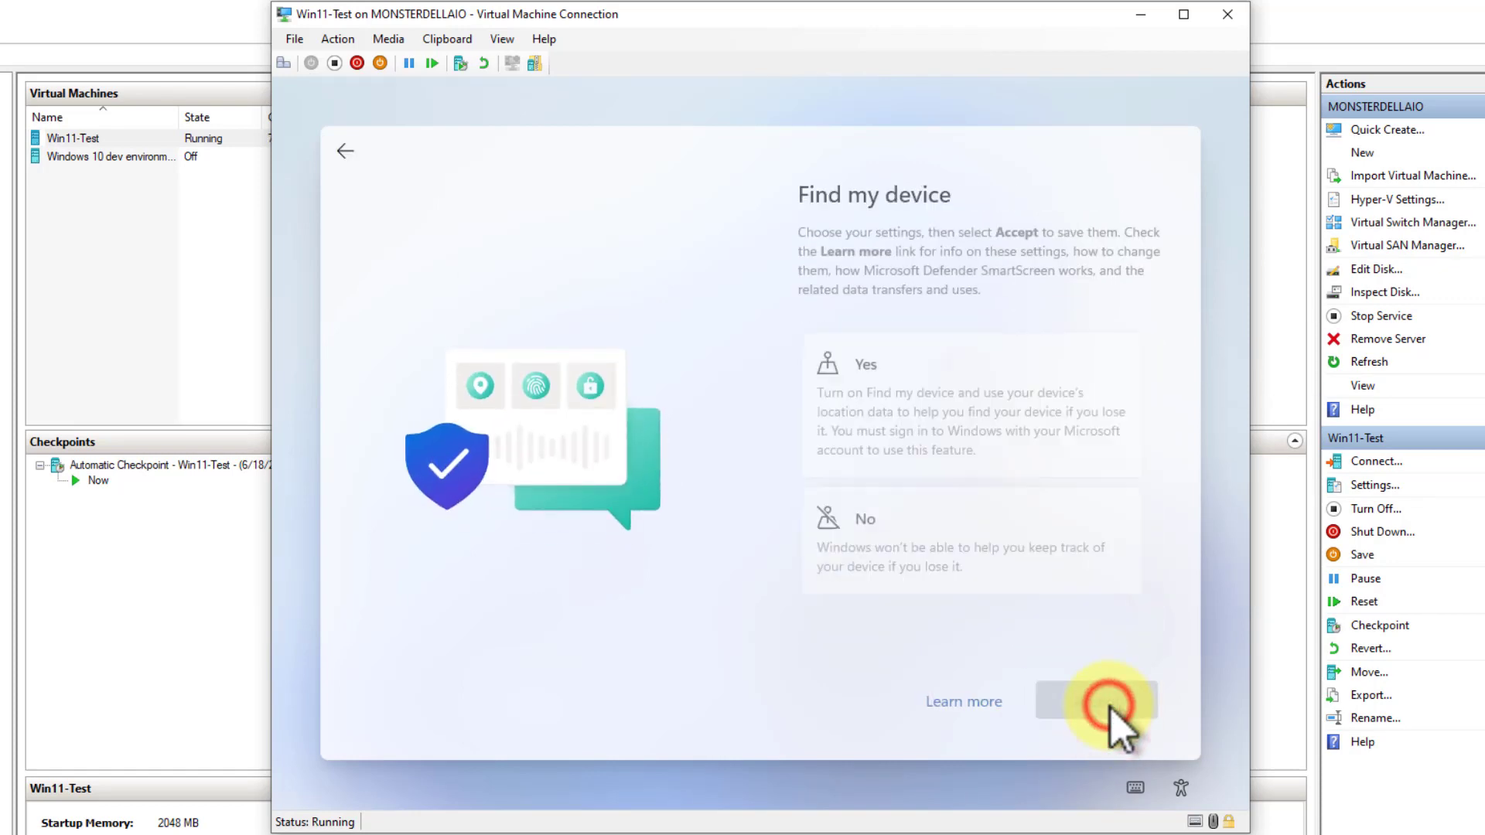
left_click(936, 406)
left_click(1091, 691)
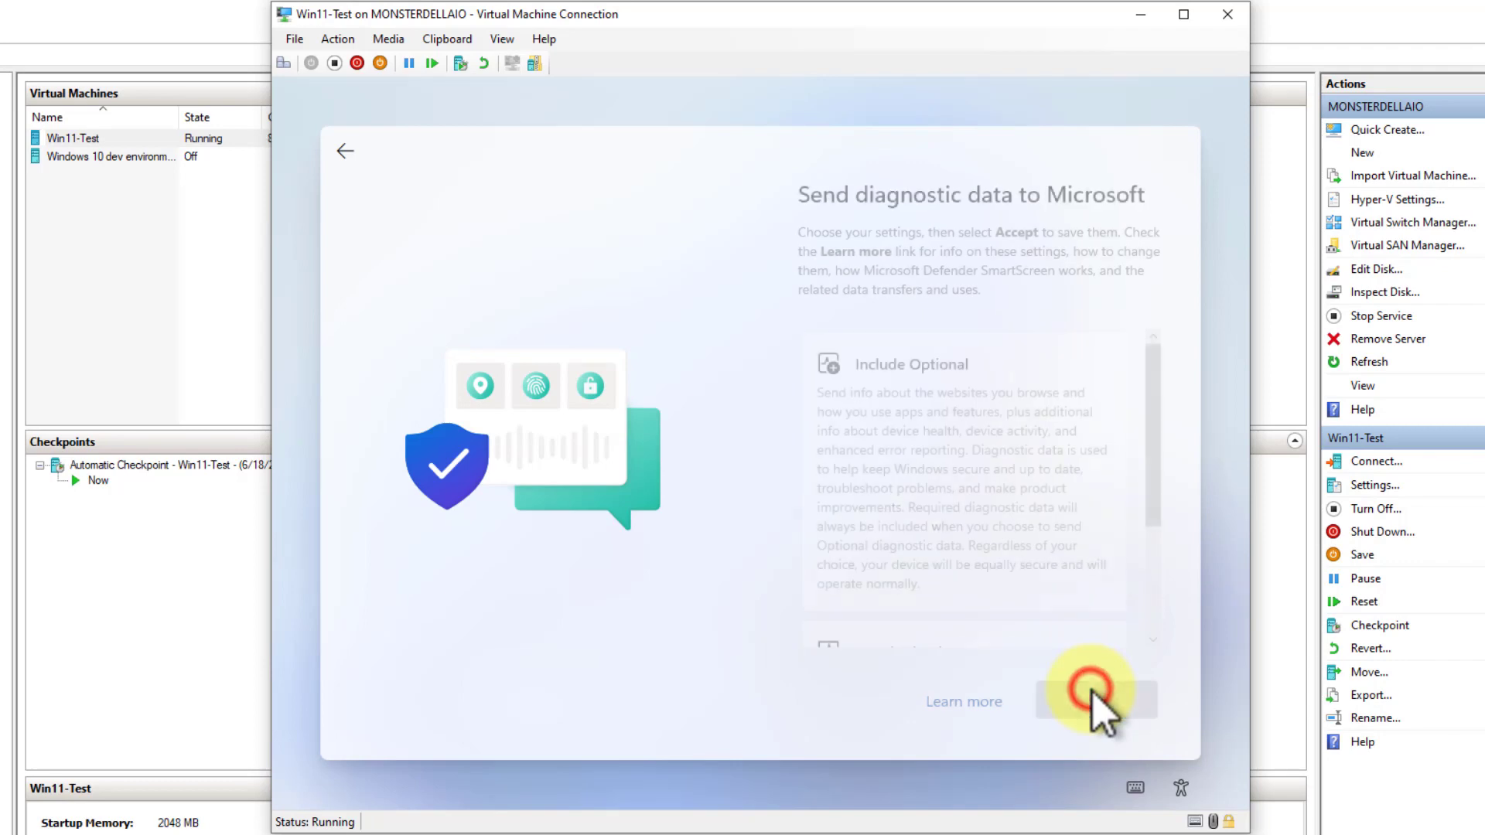
Include optional diagnostic data and agree to send inking and typing data to Microsoft
left_click(987, 475)
left_click(1088, 703)
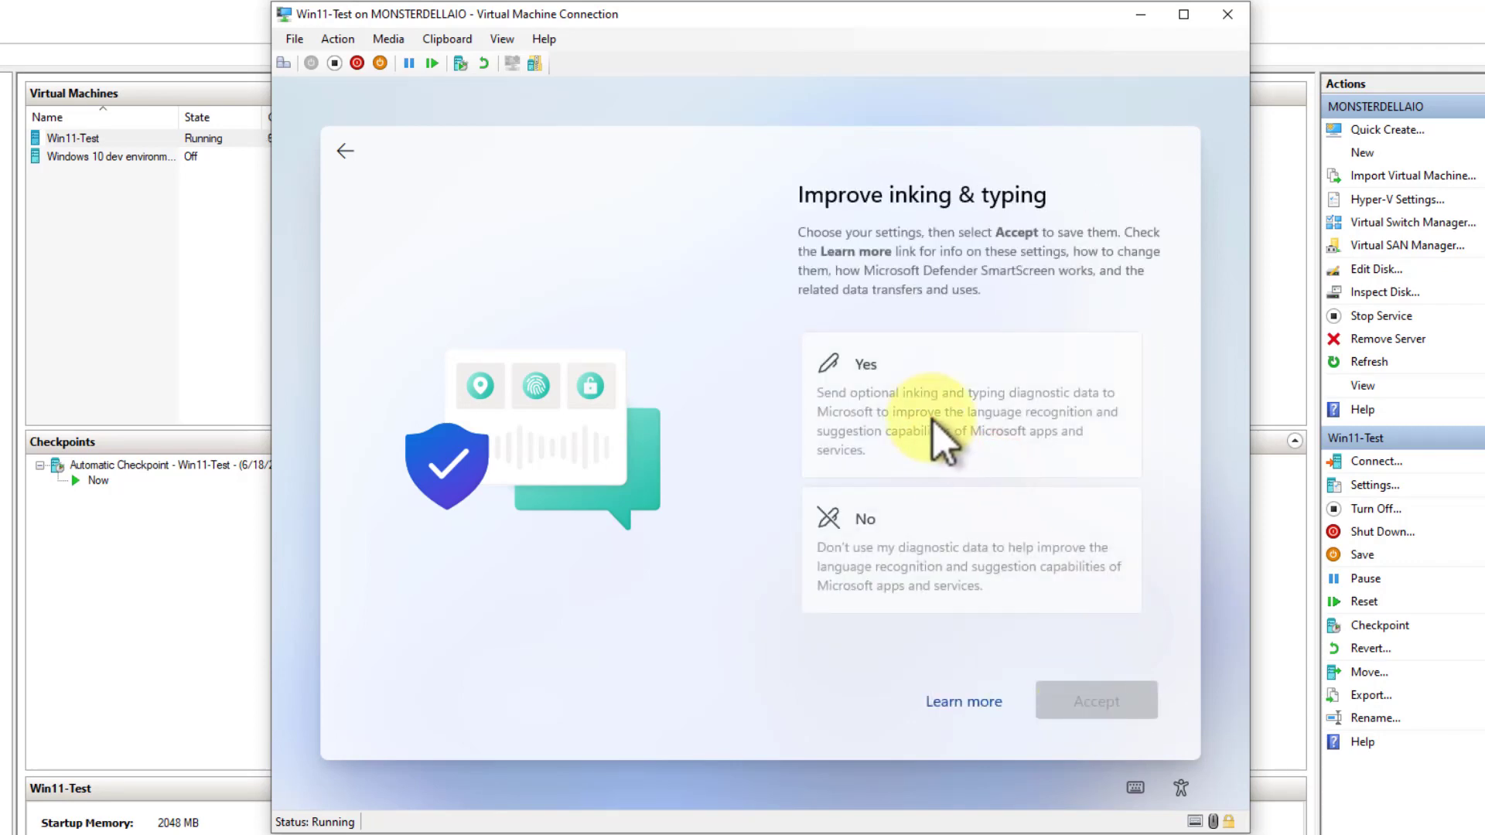
left_click(932, 418)
left_click(1105, 703)
Accept tailored experiences with diagnostic data and let apps use the advertising ID
left_click(942, 438)
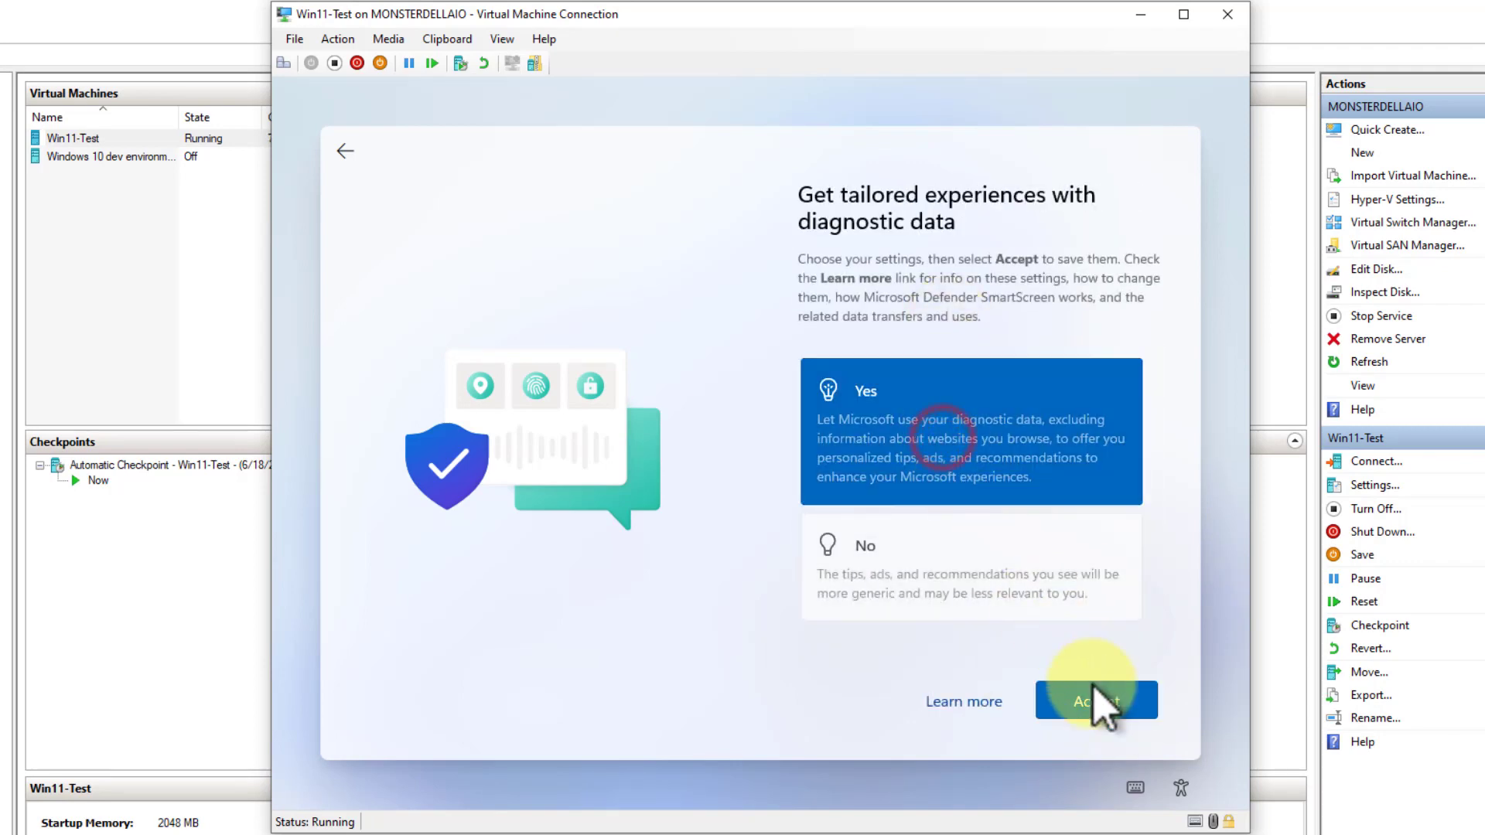
left_click(1096, 702)
left_click(934, 412)
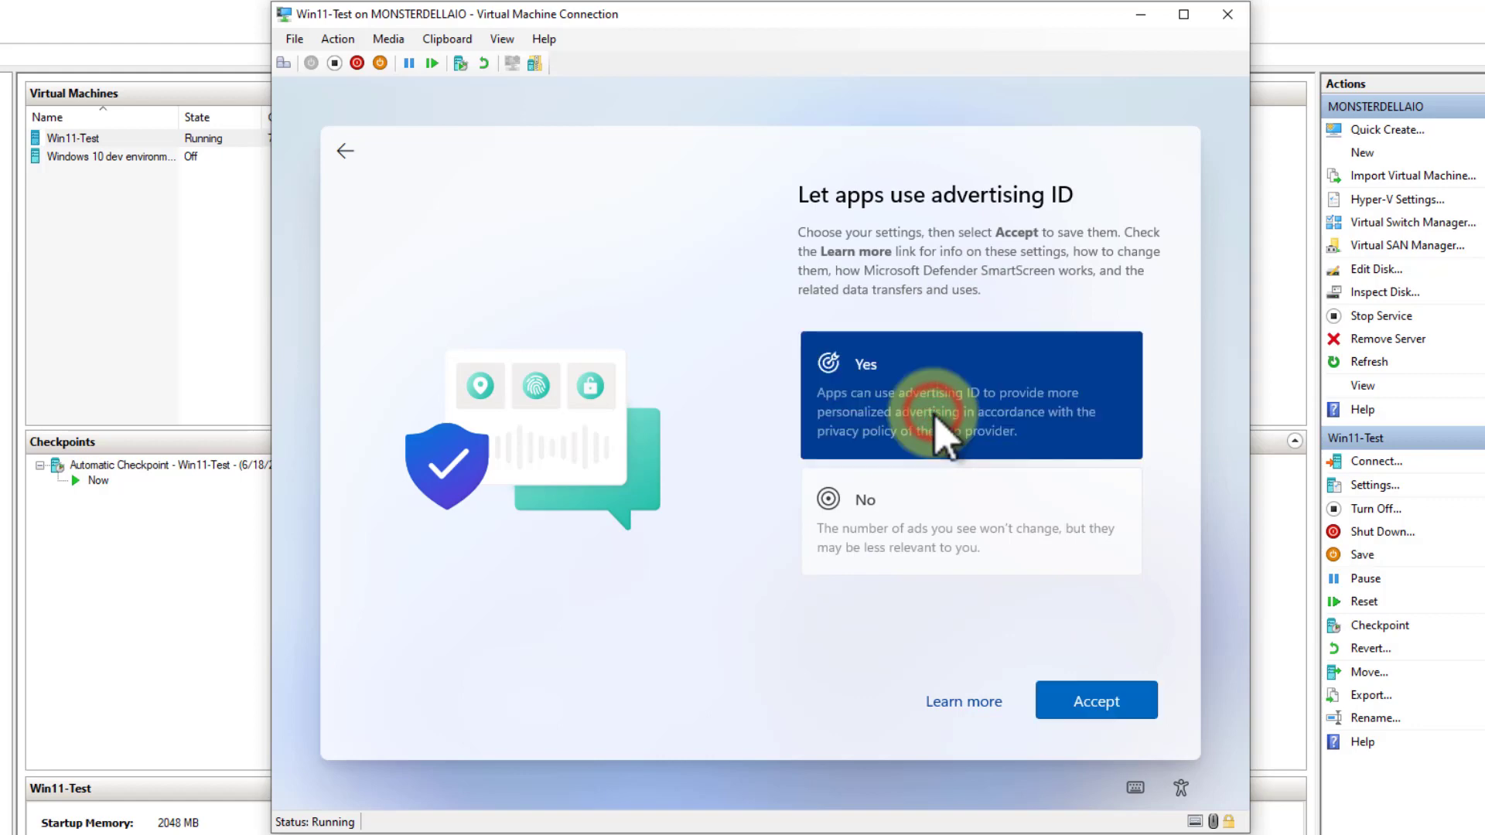
left_click(1104, 703)
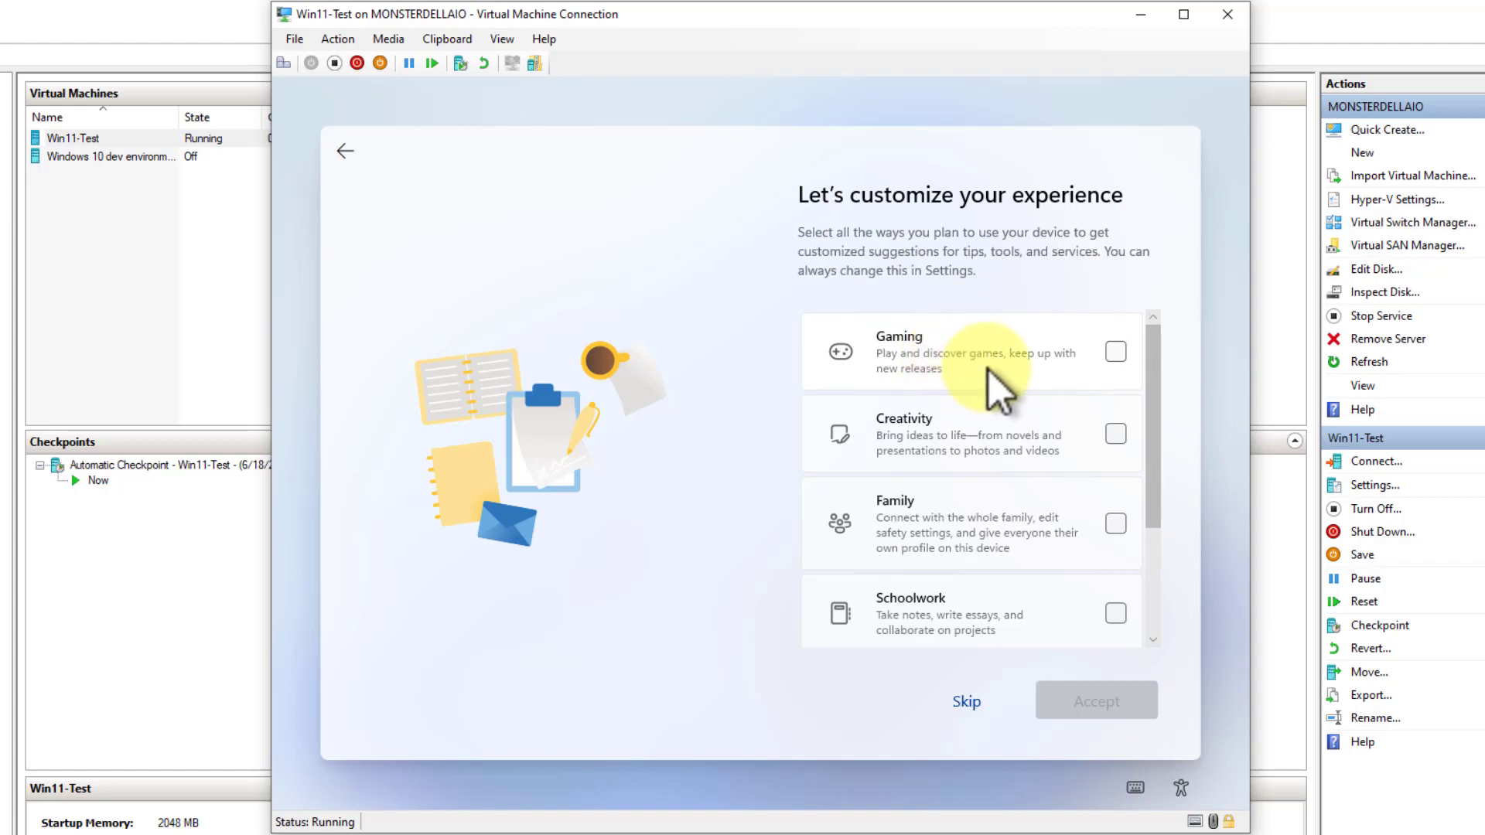
Select Business as the intended device use and choose to automatically store files in OneDrive
left_click_drag(1153, 364, 1160, 657)
left_click(1118, 606)
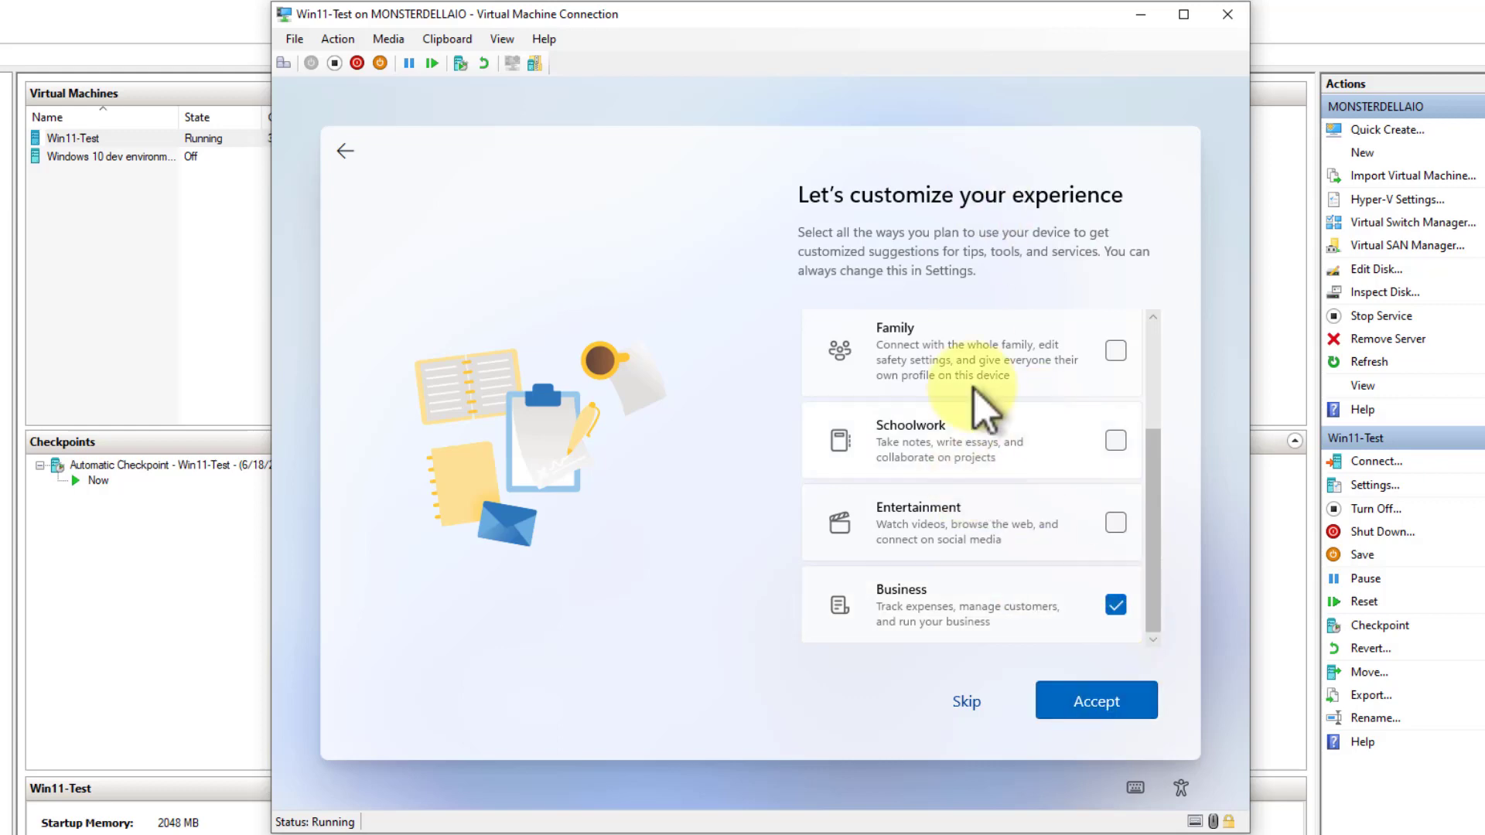
left_click(1099, 697)
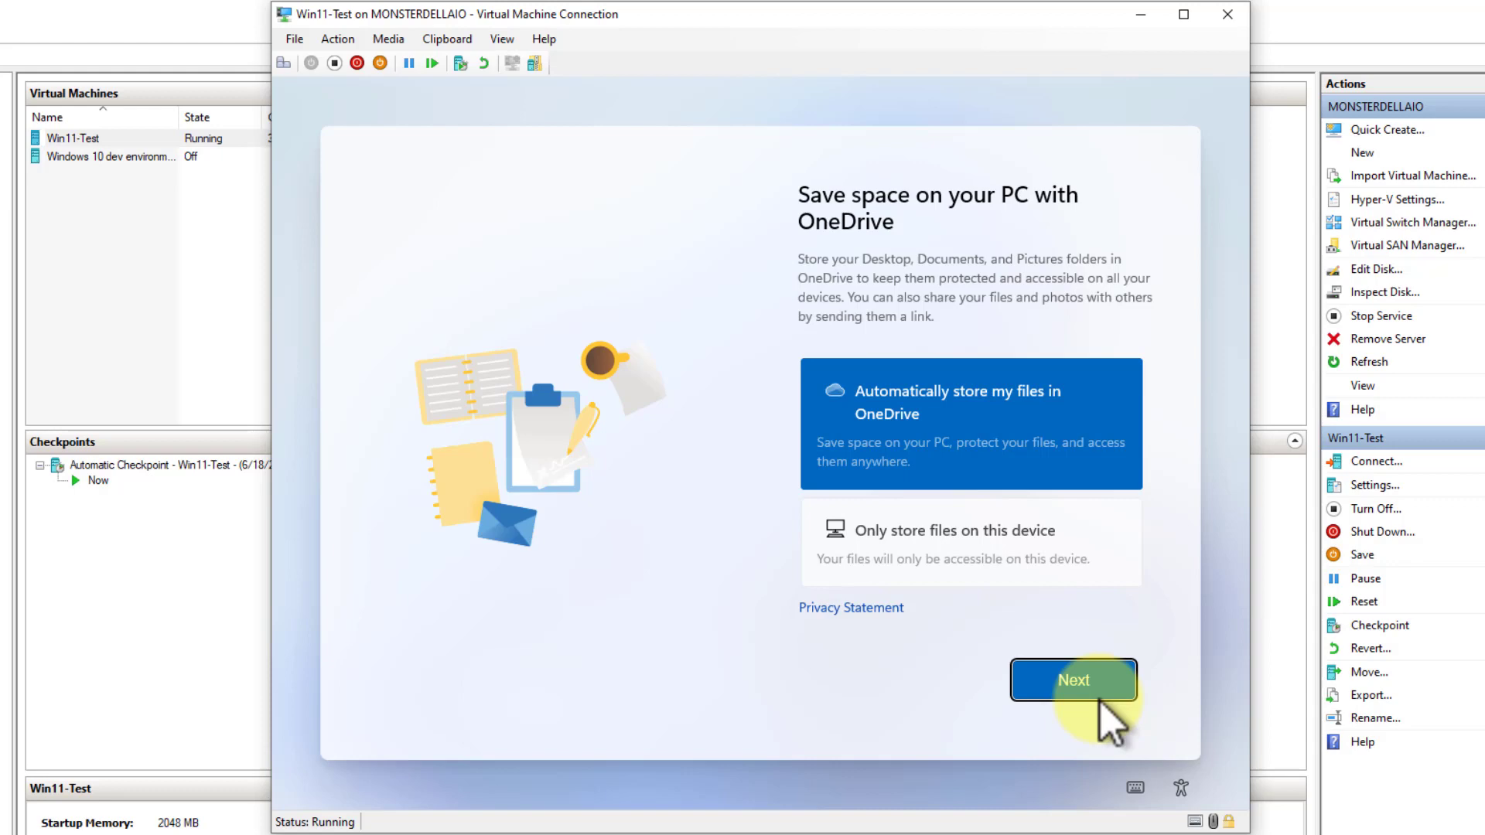
left_click(953, 441)
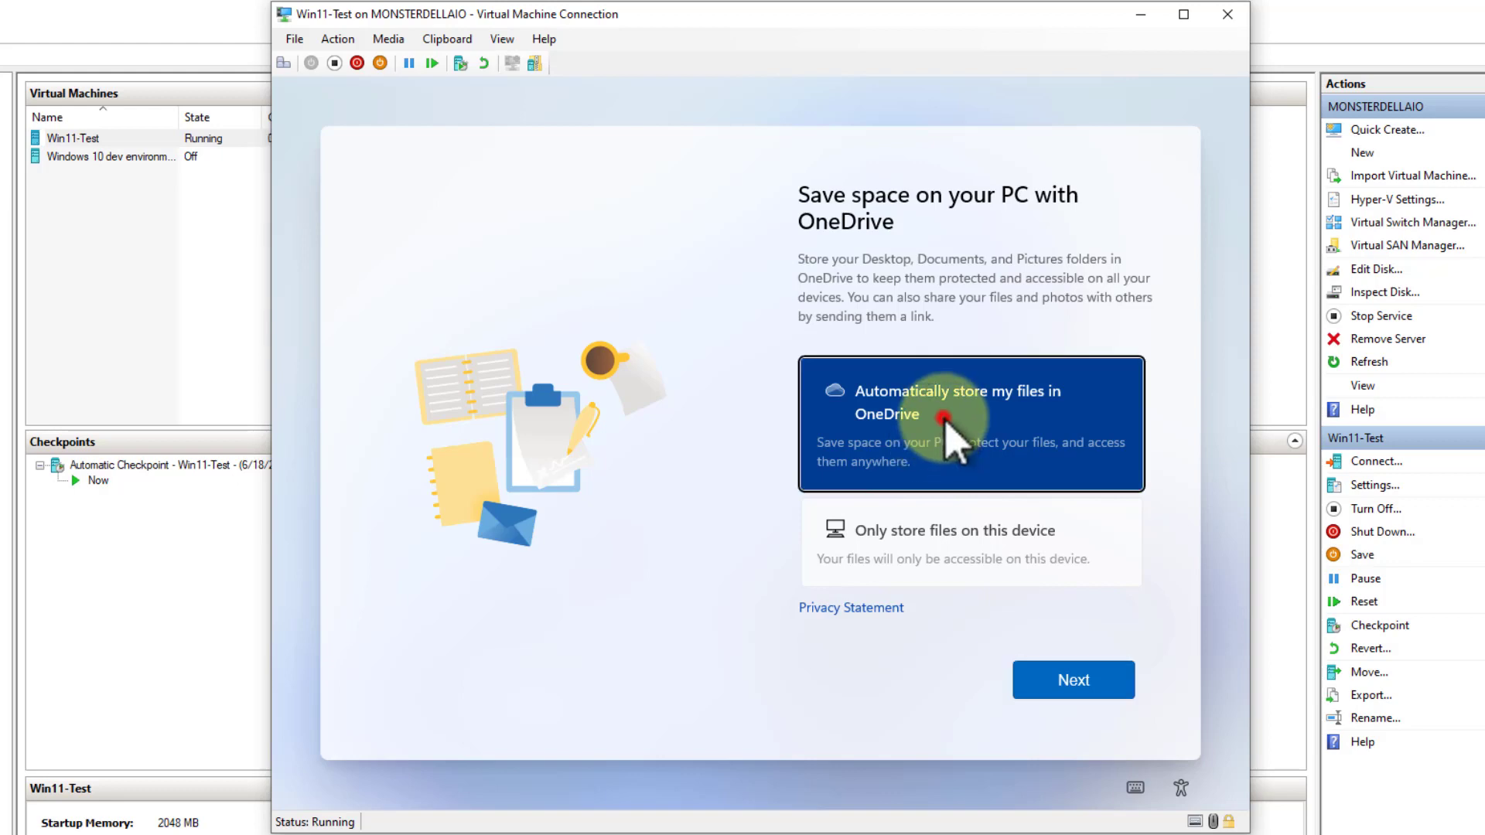
left_click(1081, 688)
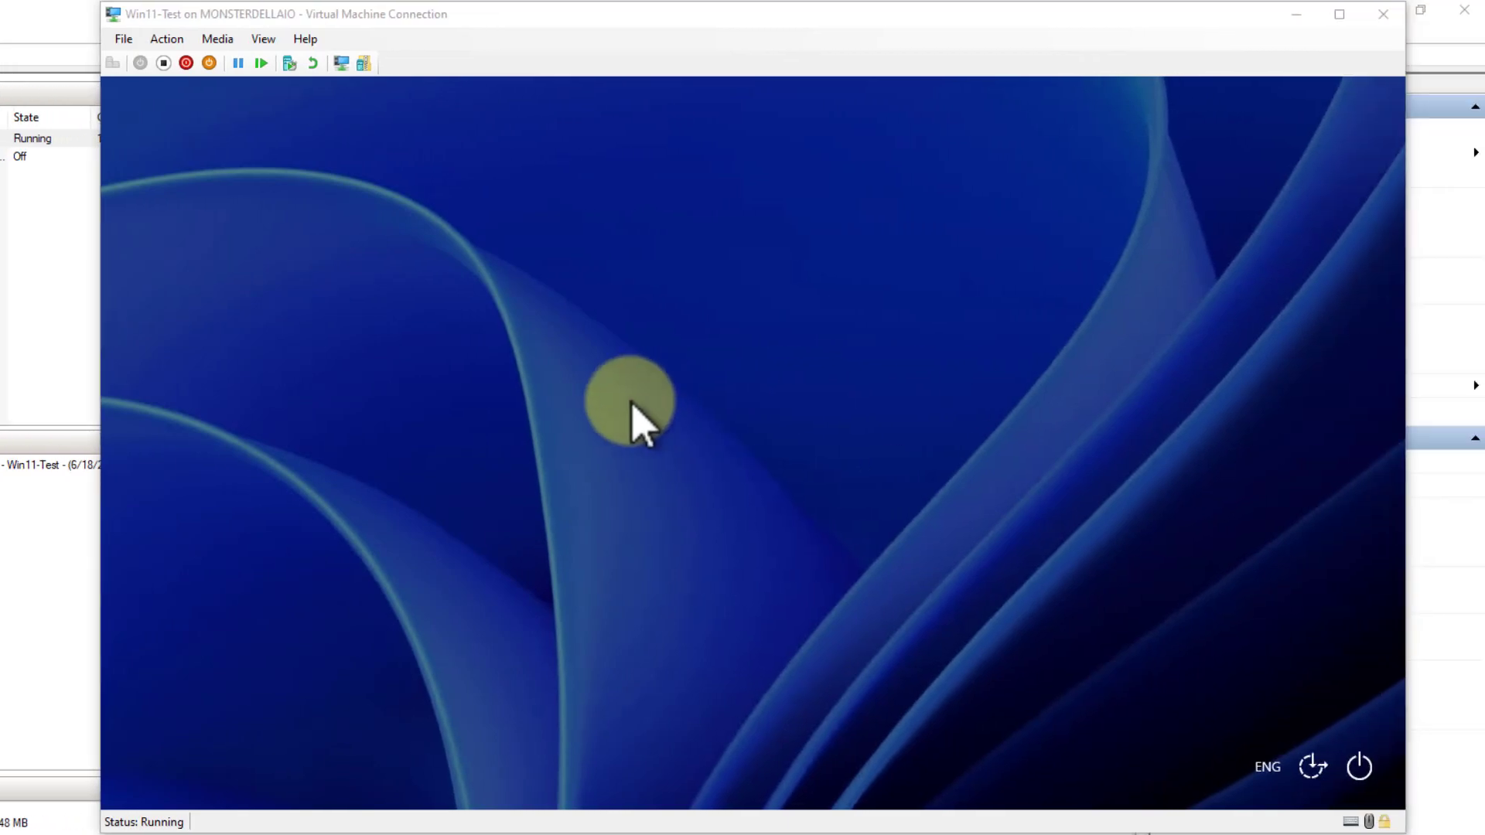
Switch the Win11-Test connection from the enhanced session to a basic session to get past the sign-in screen
left_click(923, 424)
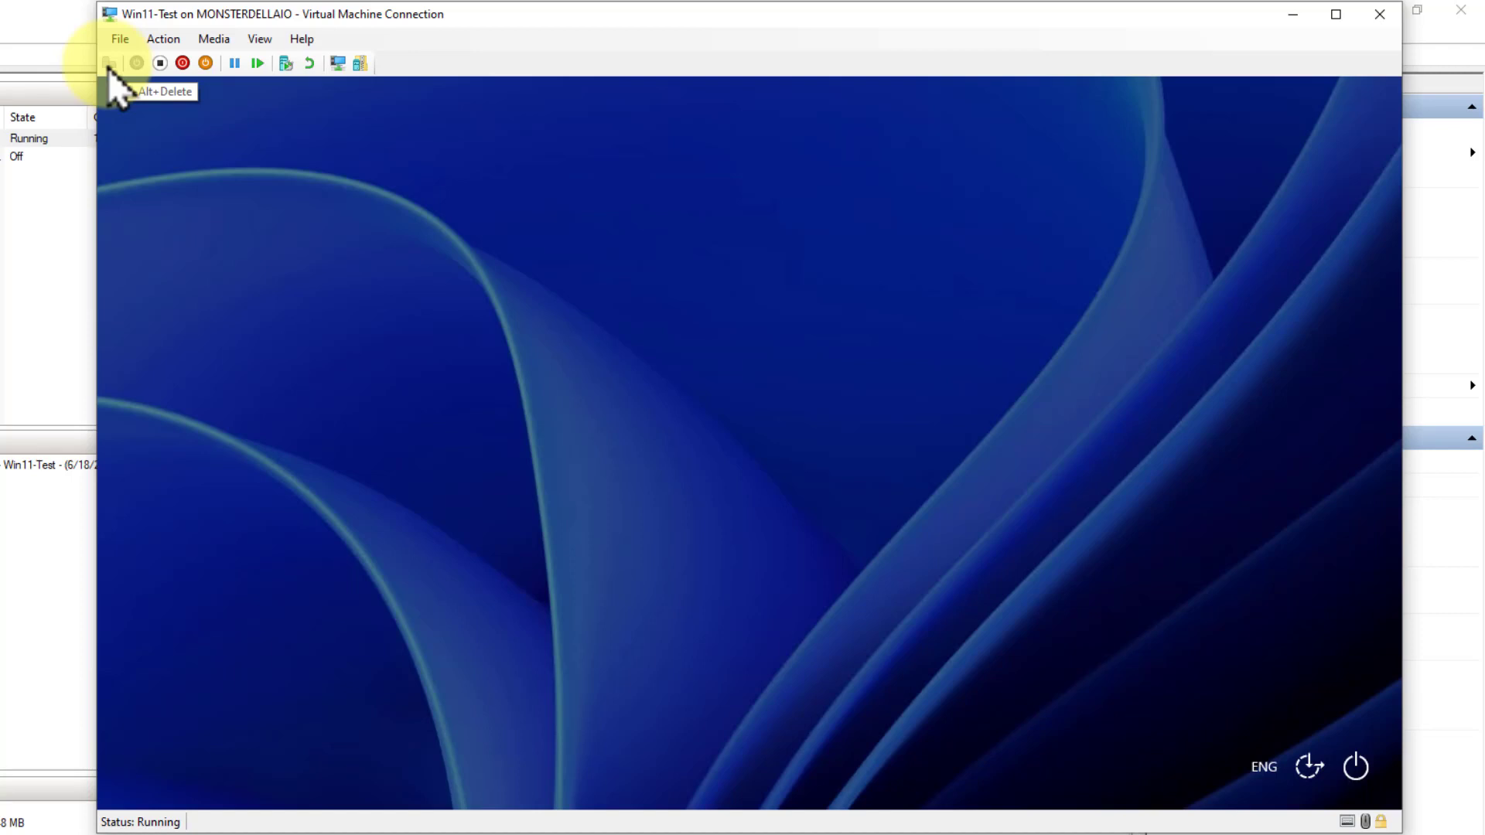
left_click(791, 377)
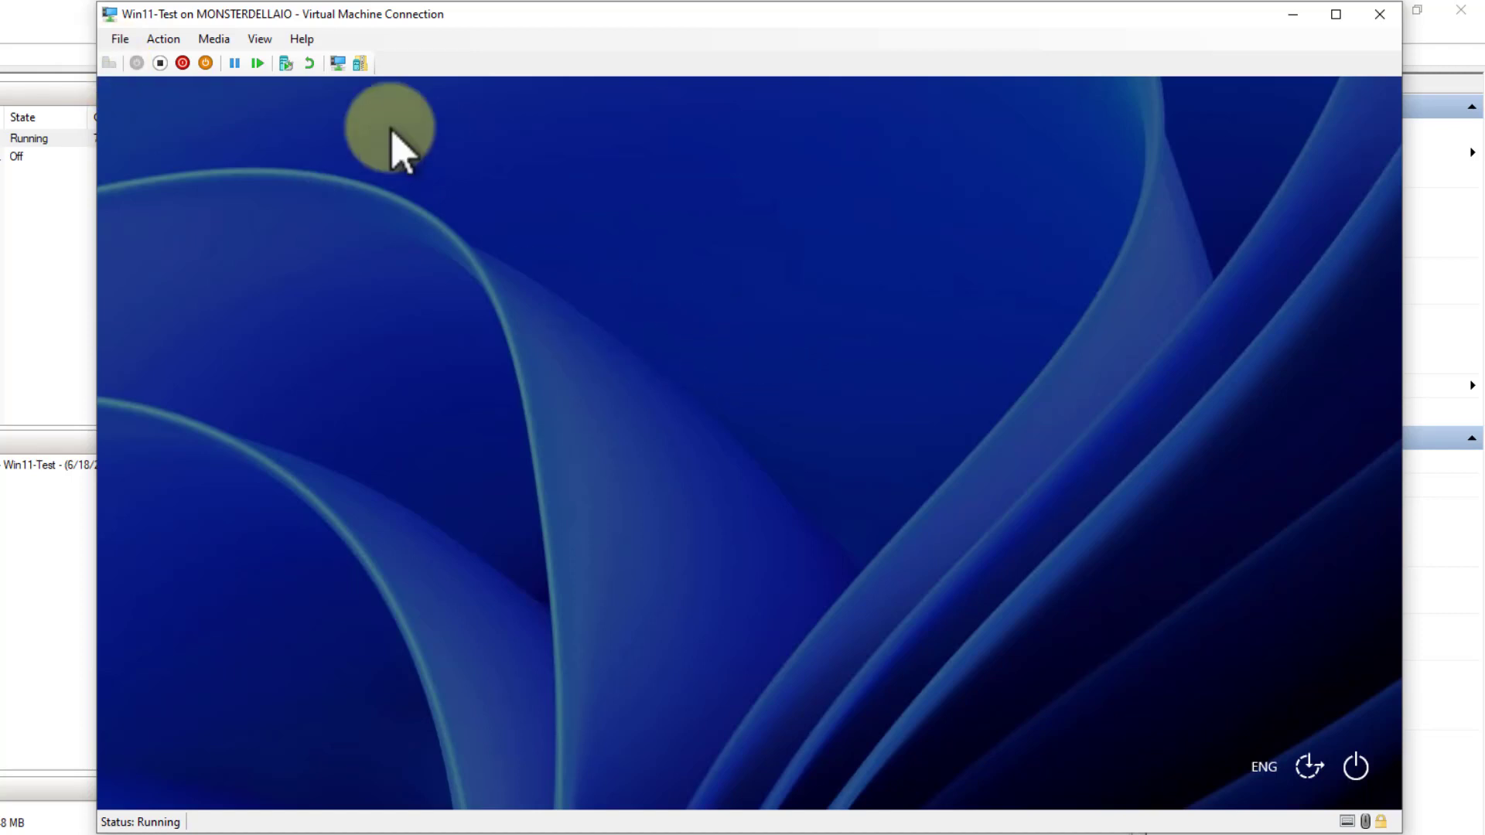
left_click(341, 69)
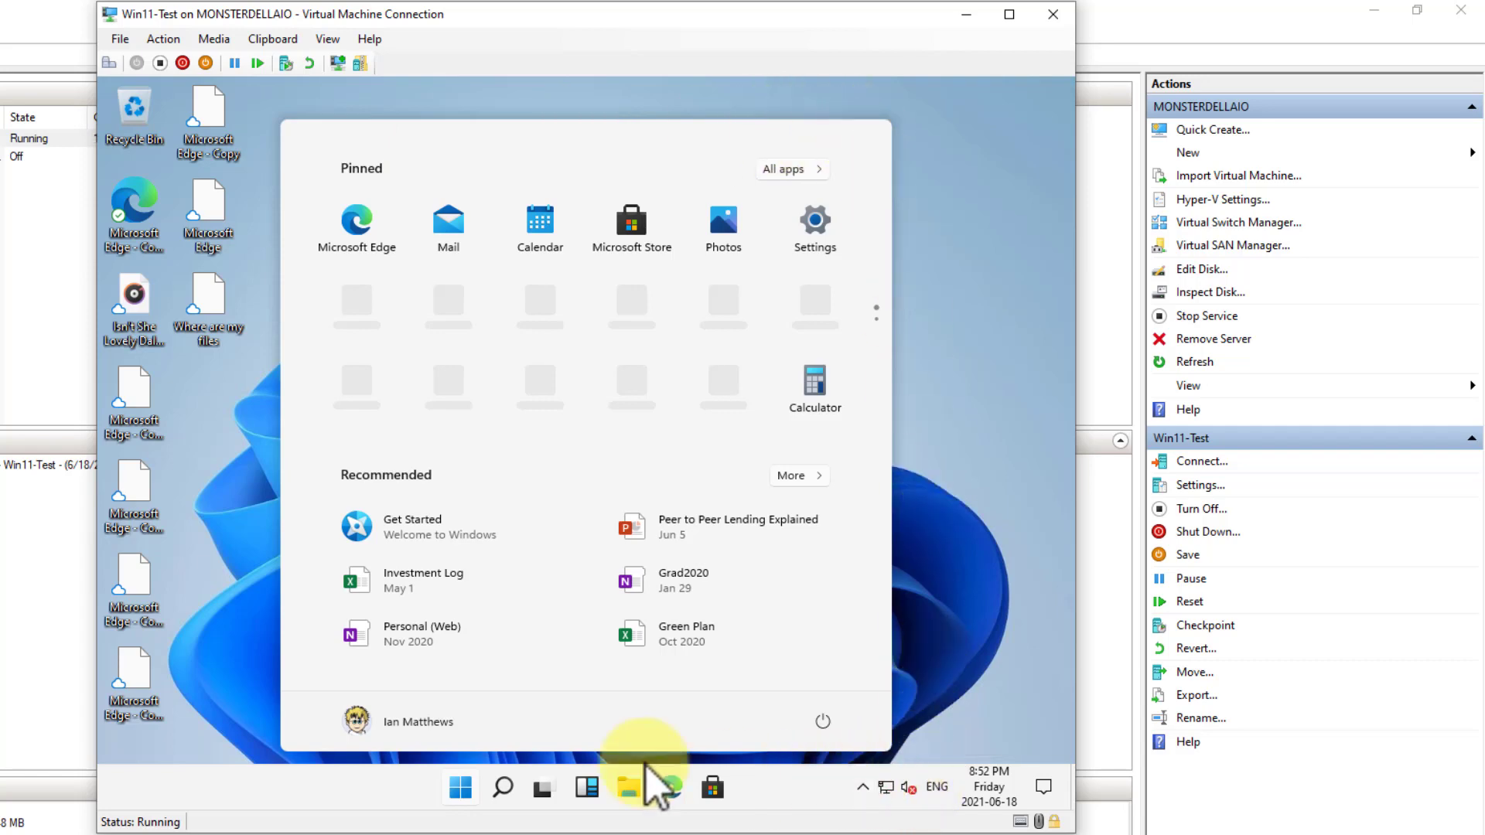
Pin the Calendar app from Start to the Windows 11 taskbar, and unpin it again
left_click(246, 741)
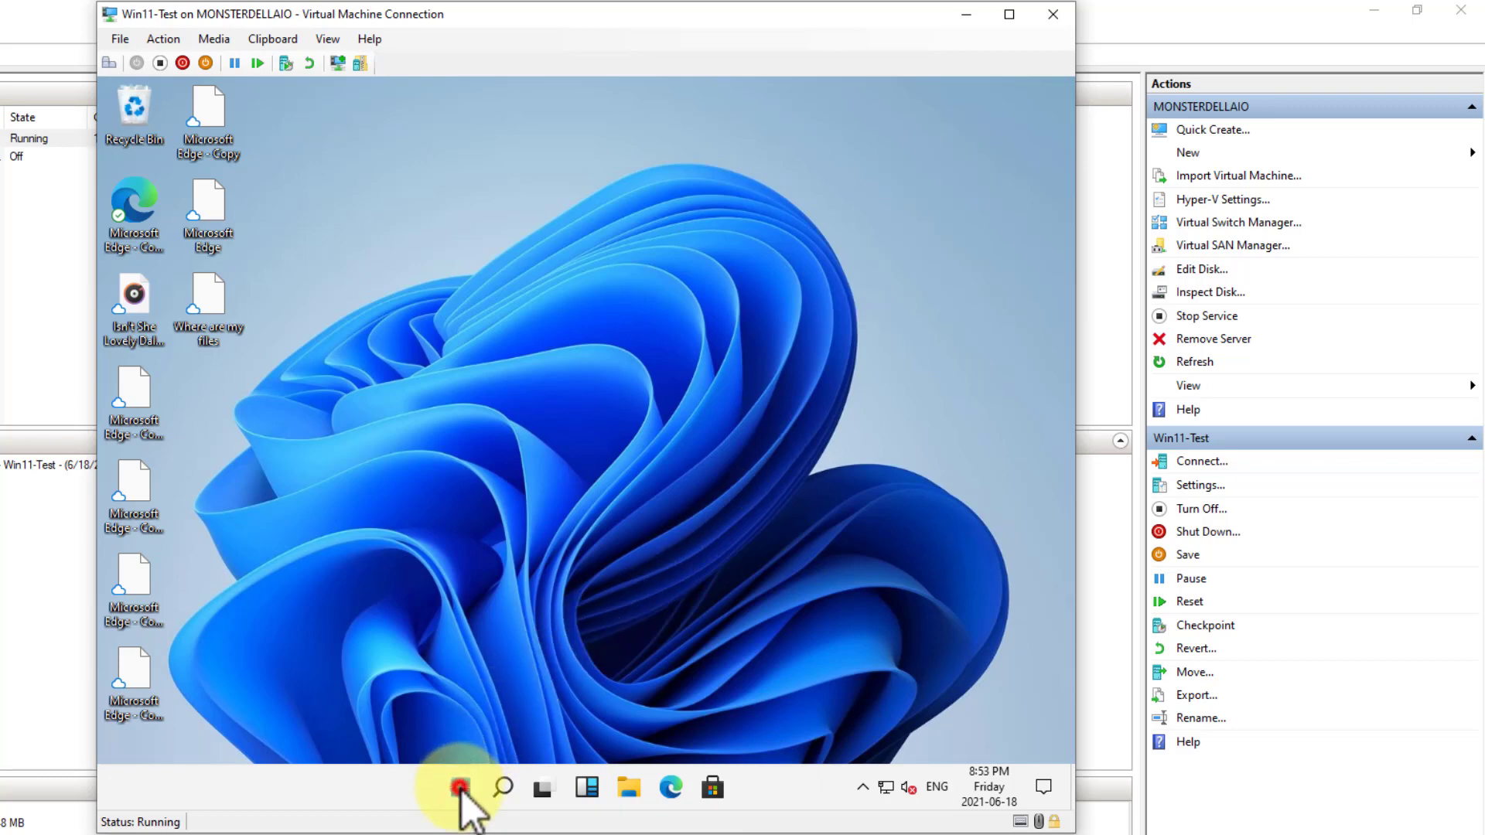
left_click(459, 787)
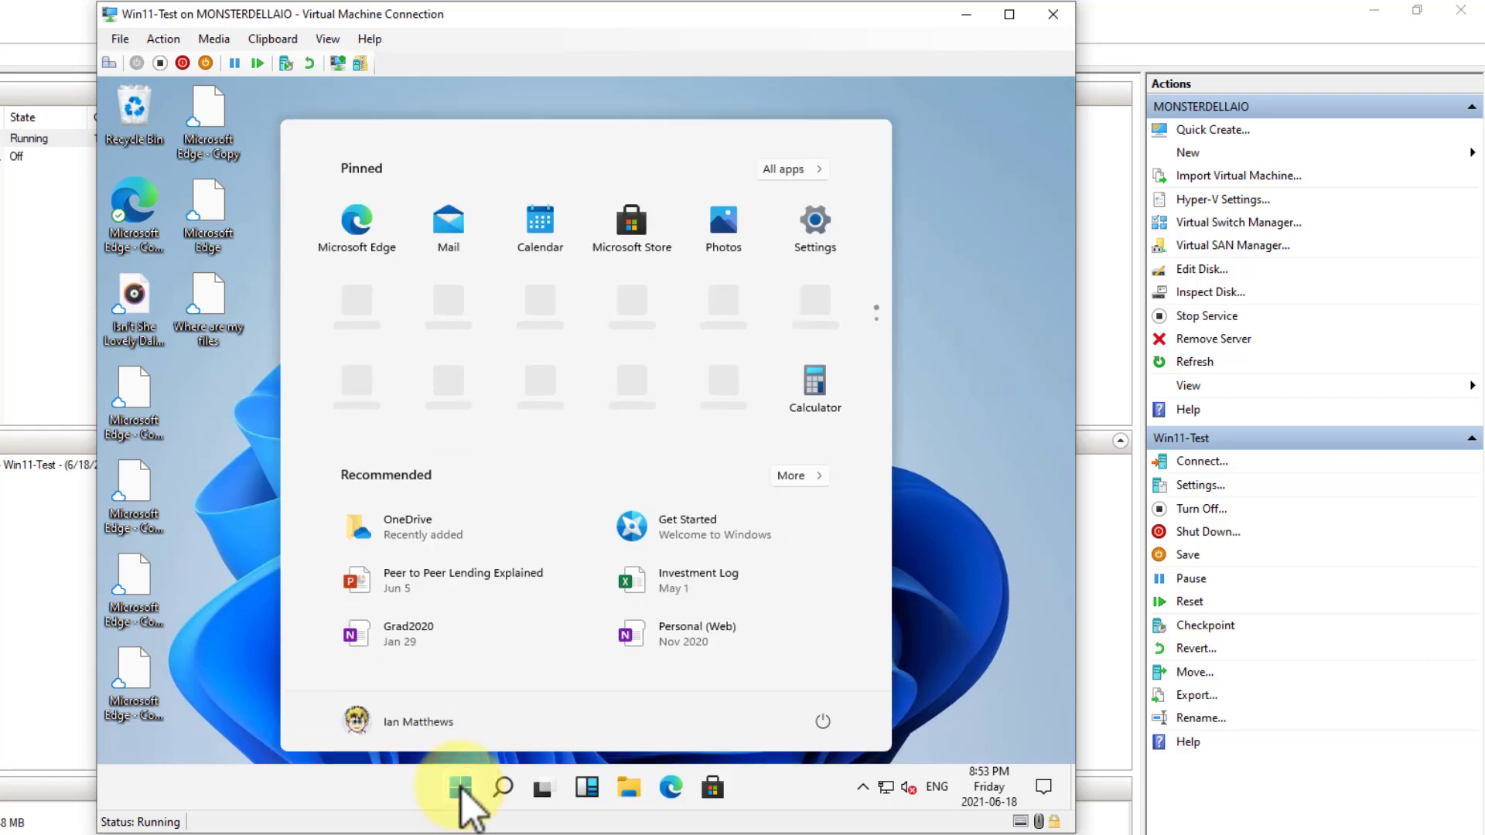
right_click(542, 222)
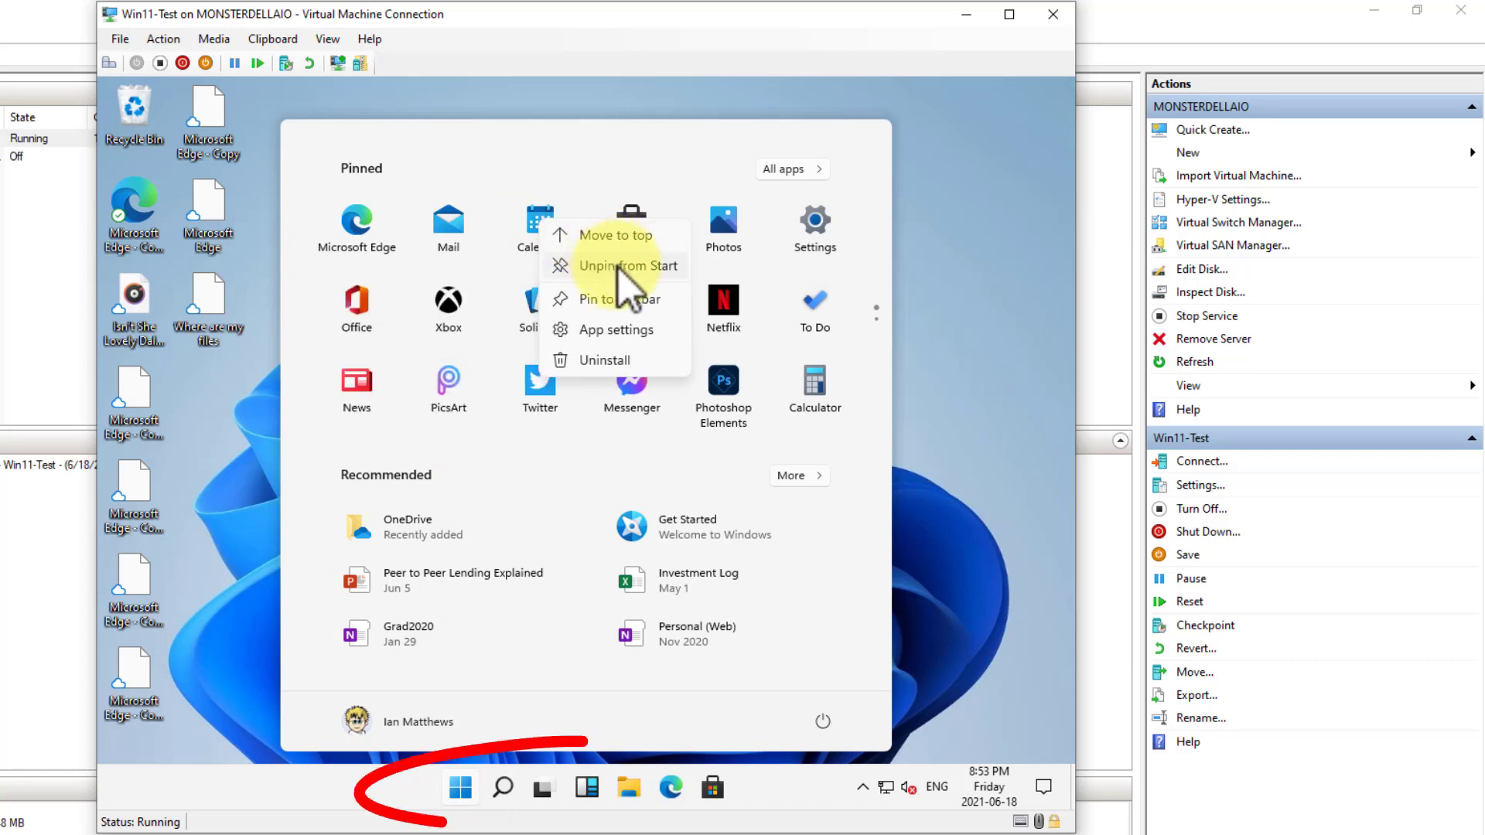
left_click(618, 300)
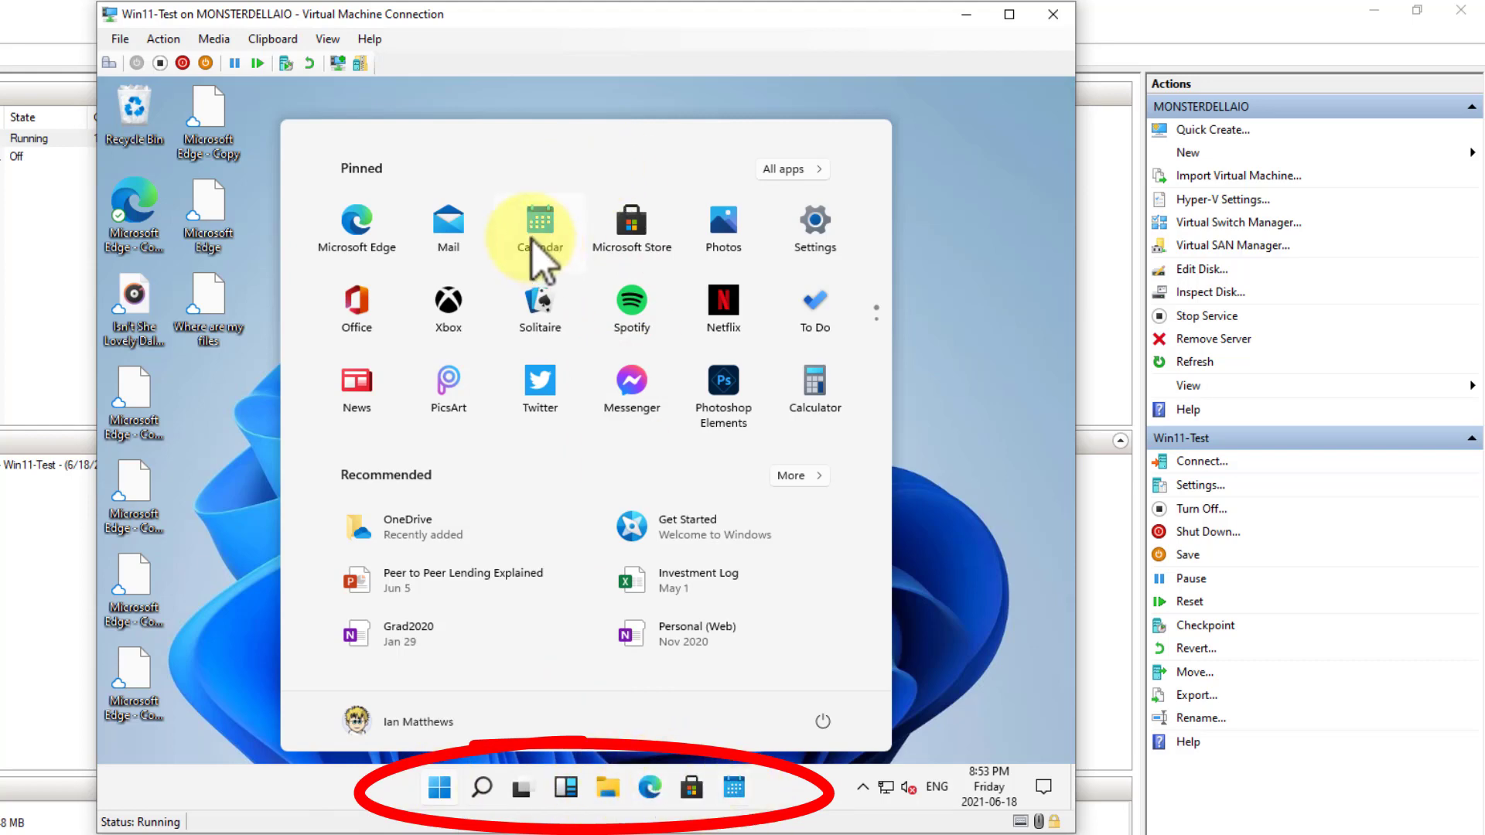
right_click(734, 788)
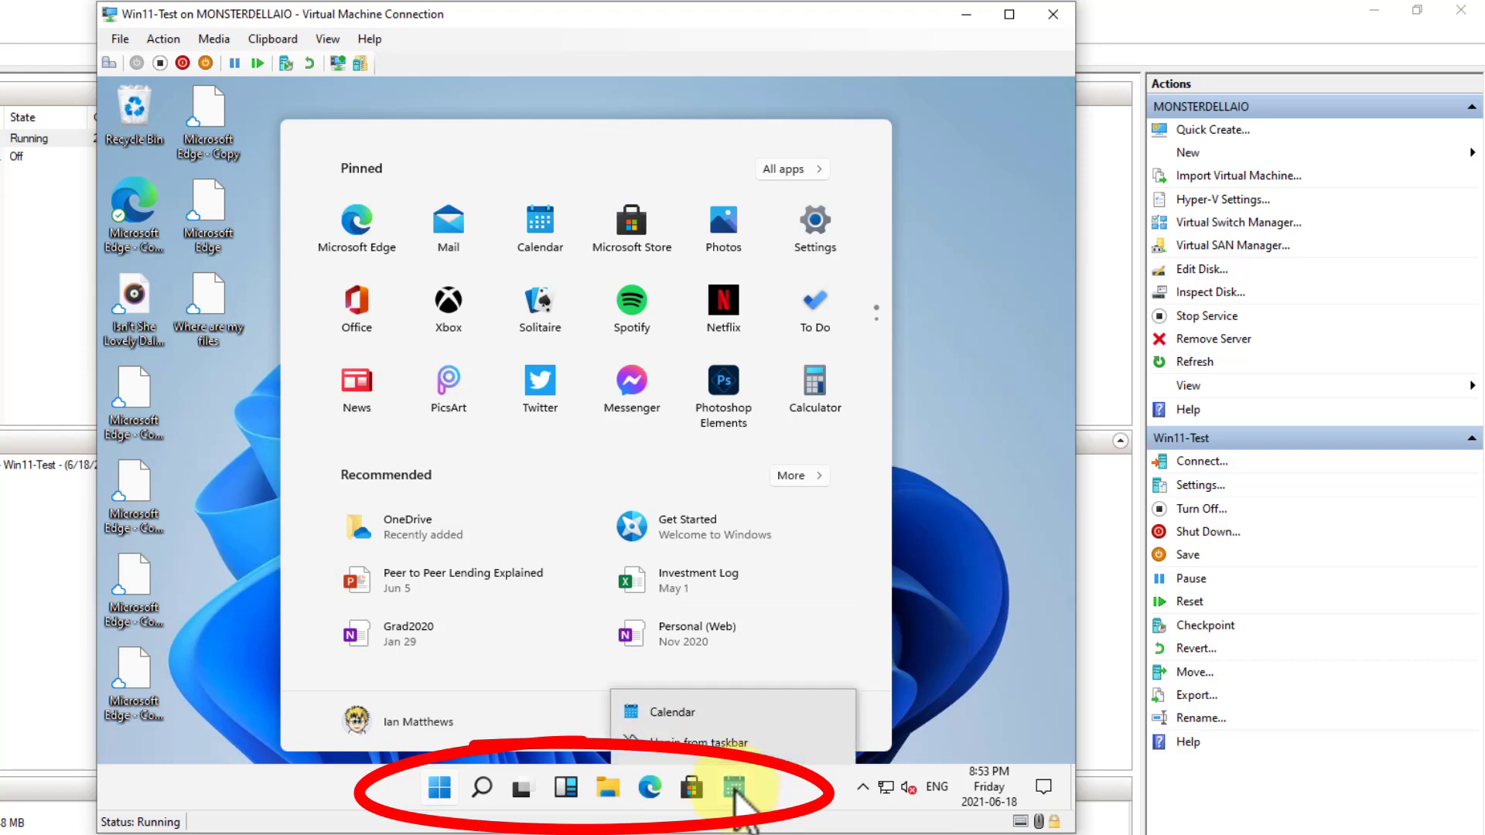
left_click(715, 738)
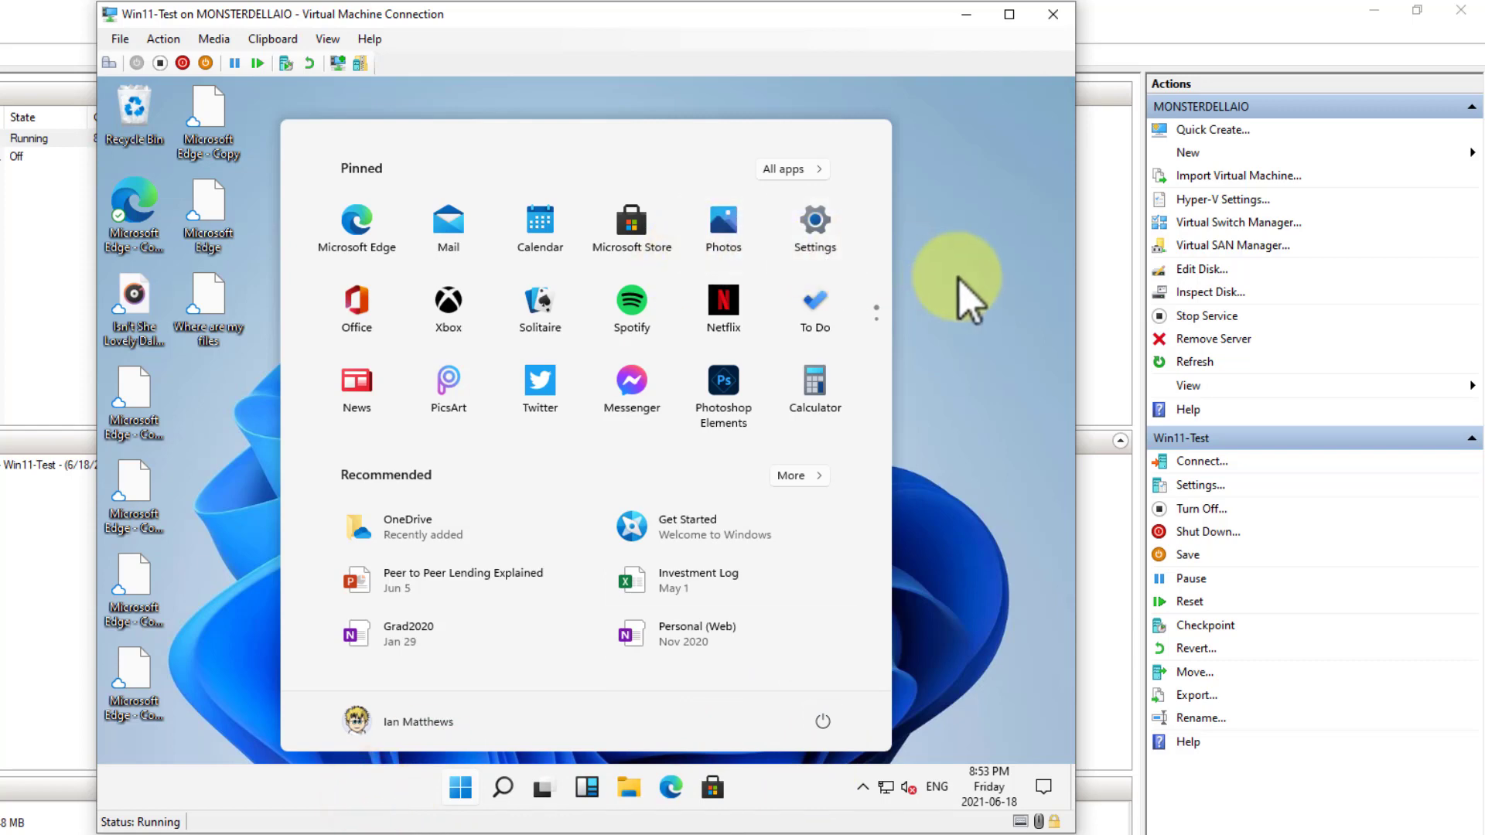
Open the Windows 11 taskbar settings and go from there to the Windows activation page
right_click(773, 786)
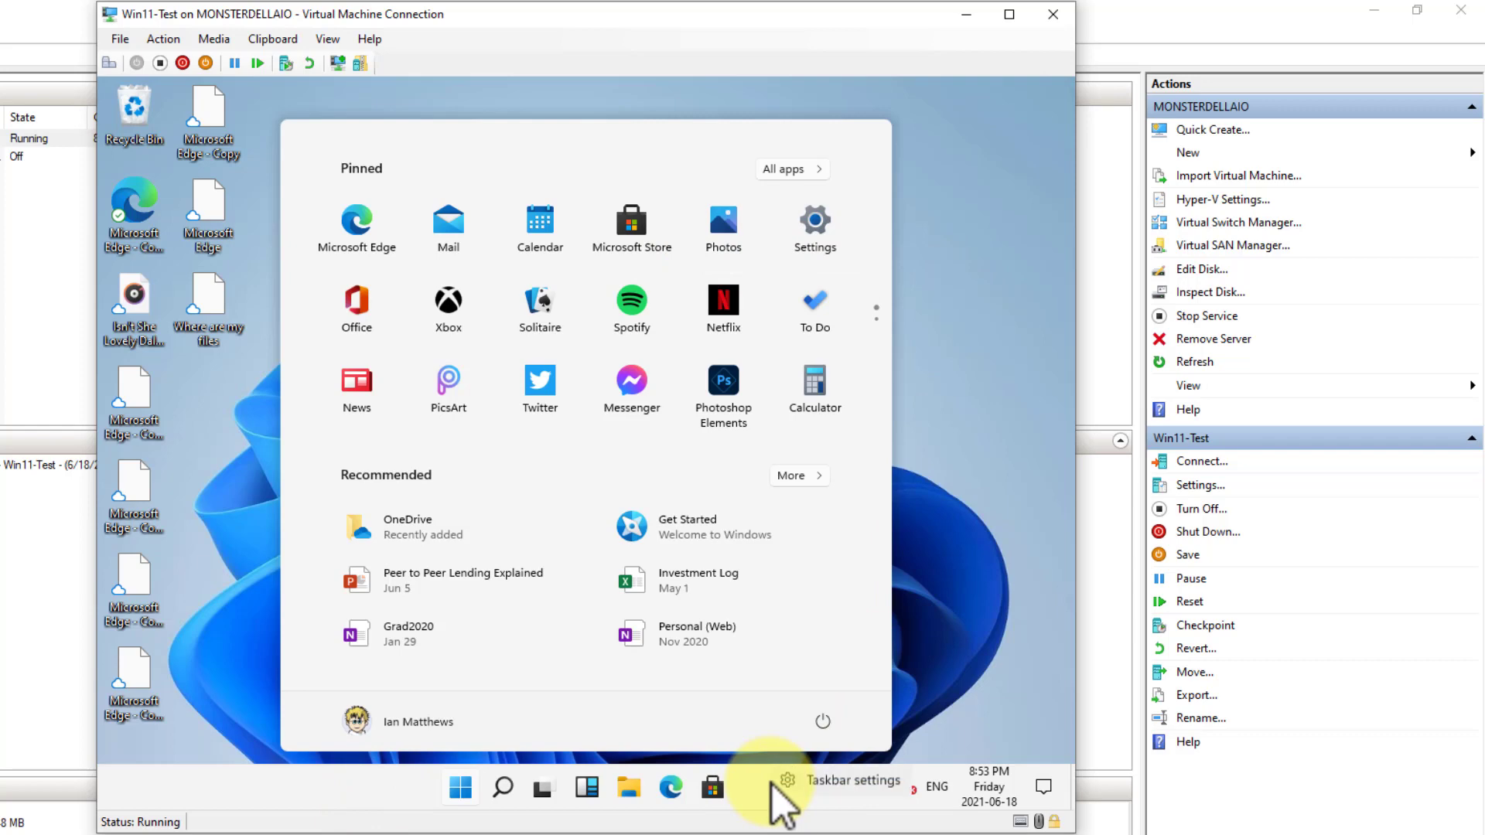
left_click(842, 783)
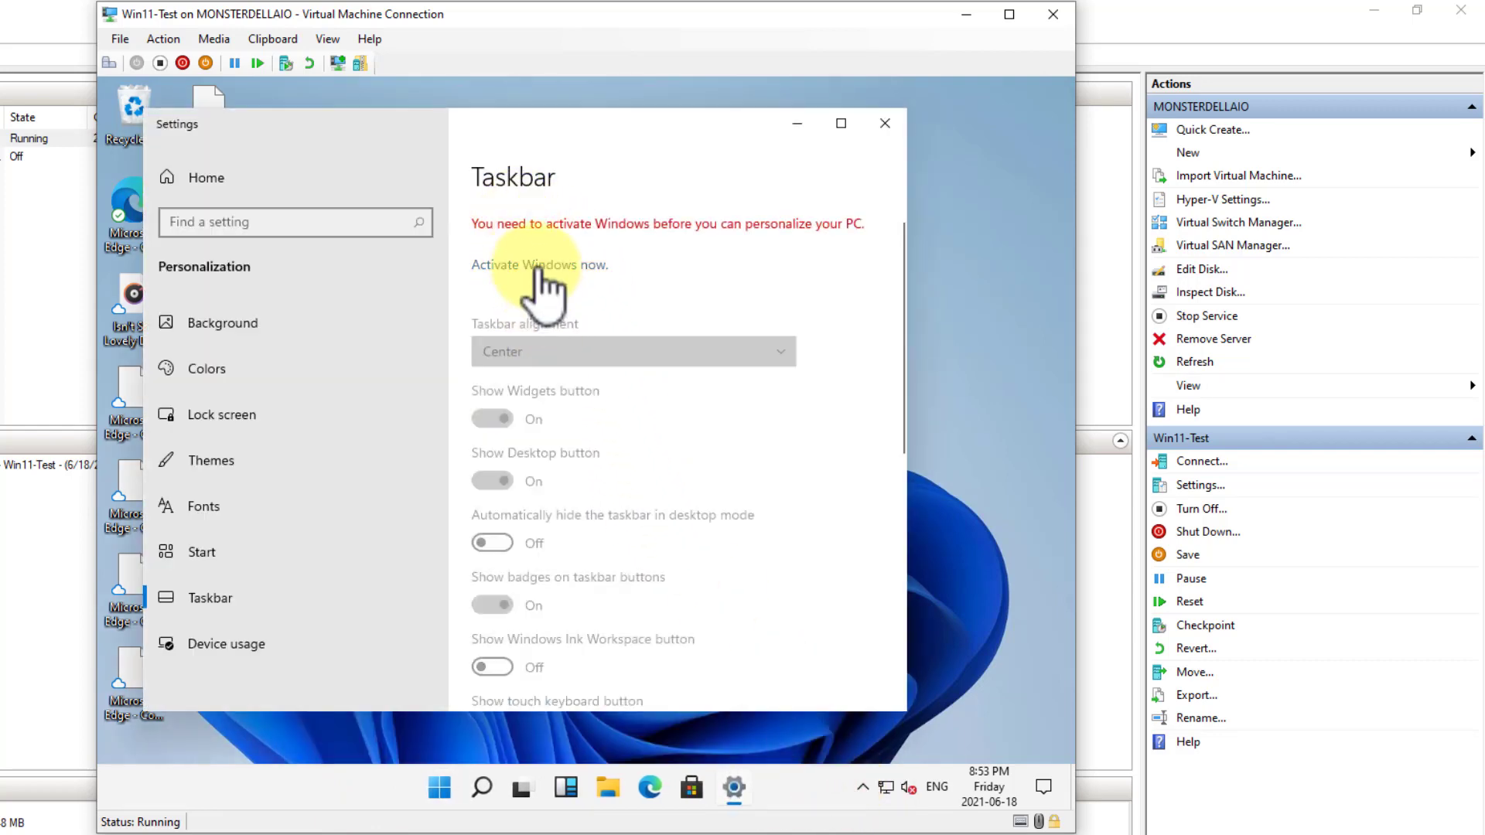
left_click(538, 266)
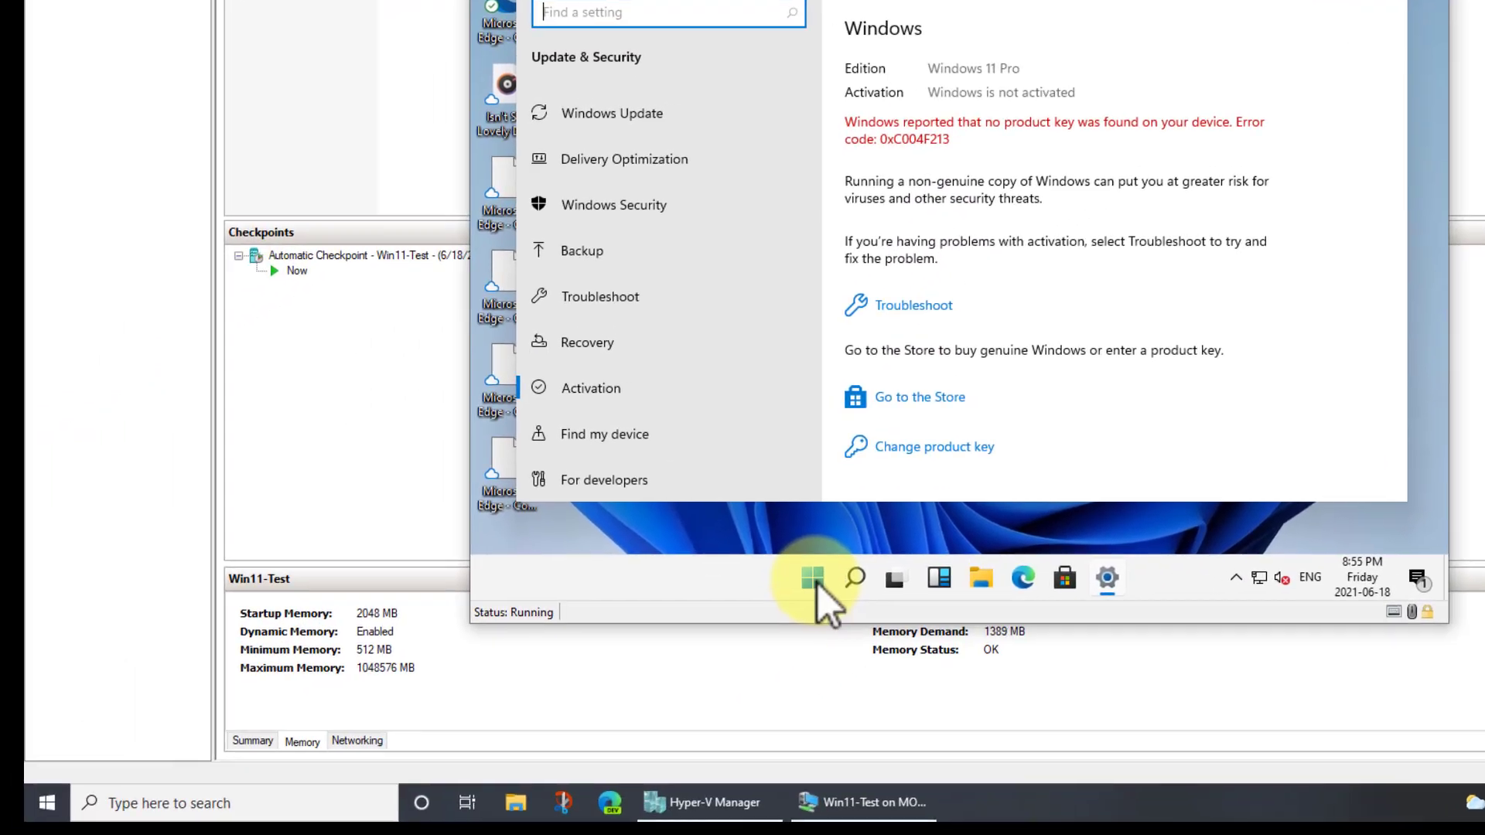
Open Windows PowerShell (Admin) in the virtual machine and on the host computer
right_click(527, 739)
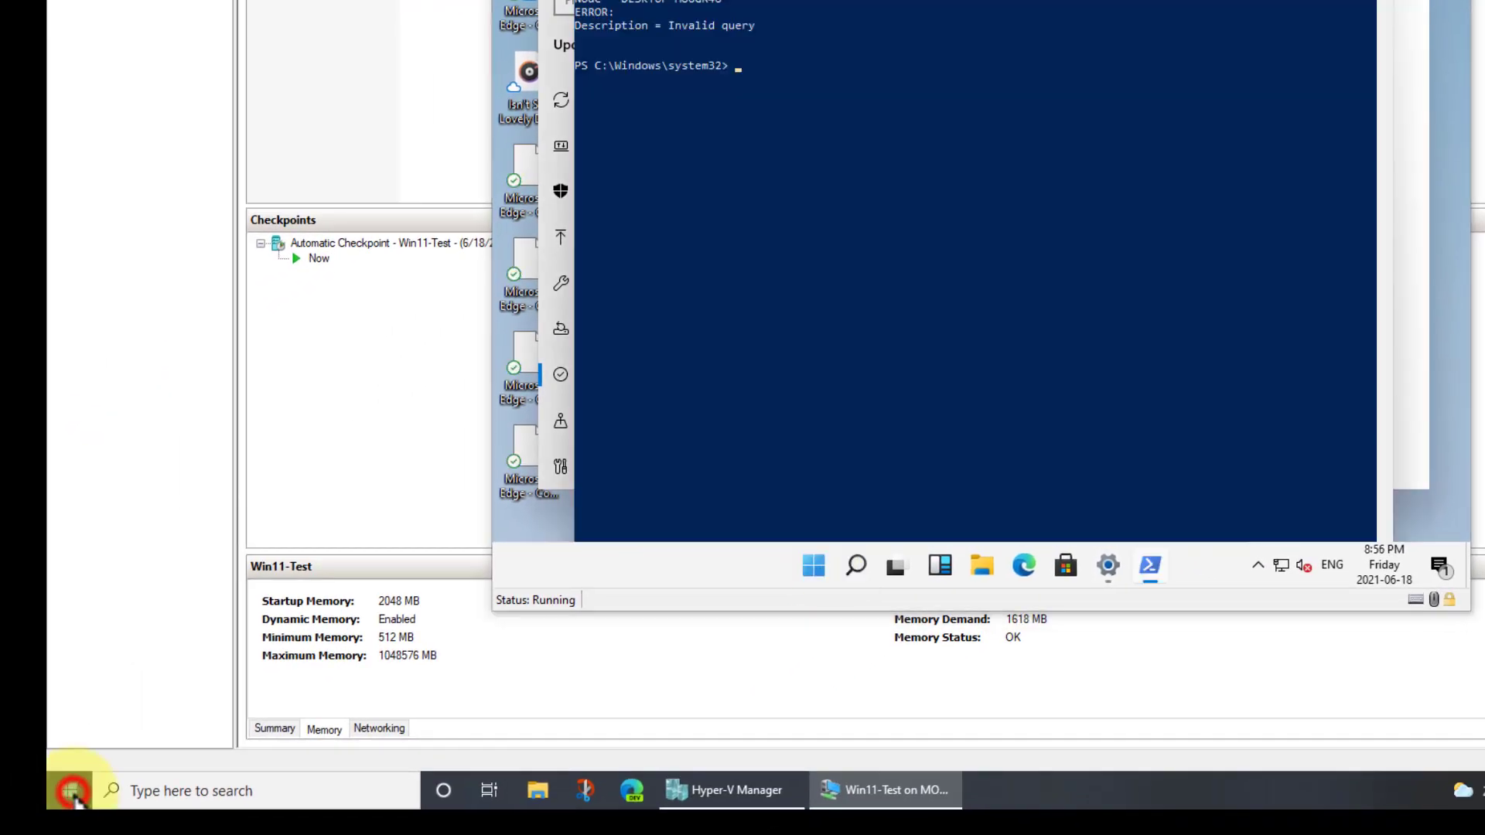
left_click(68, 791)
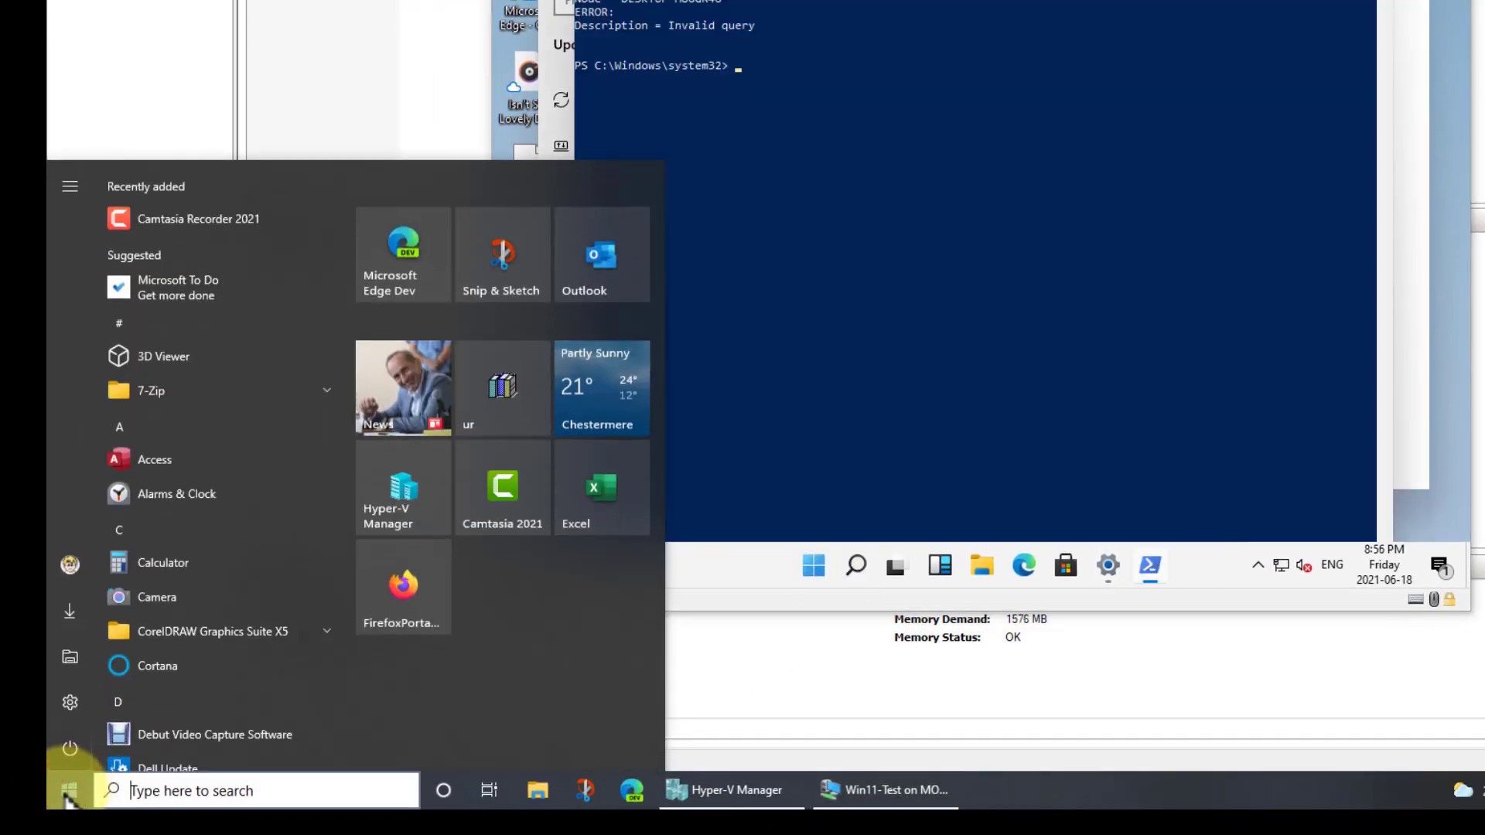
right_click(67, 797)
left_click(188, 534)
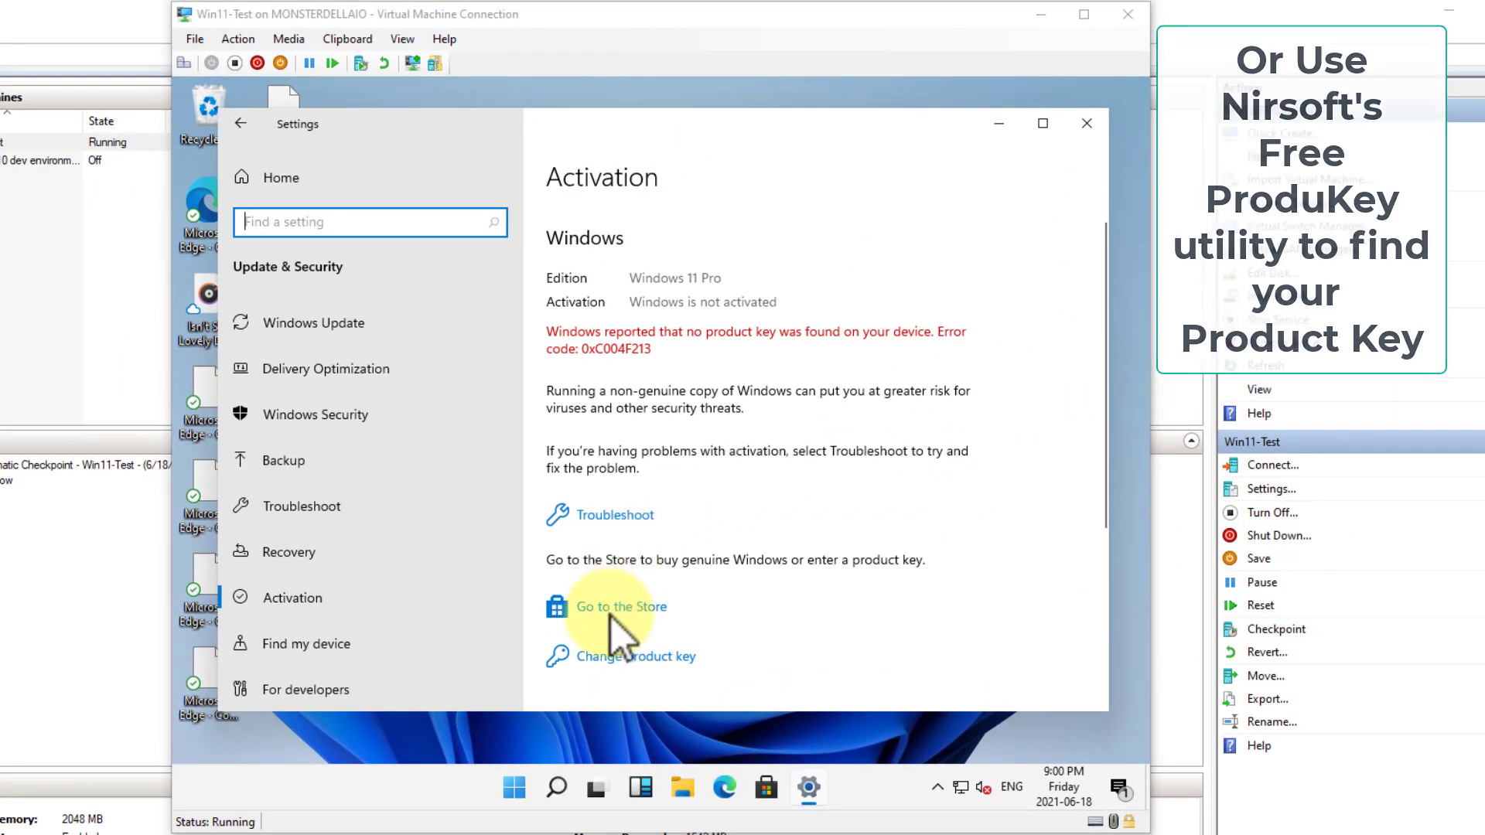
Change the product key by entering the Windows licence key and activate Windows with it
left_click(620, 658)
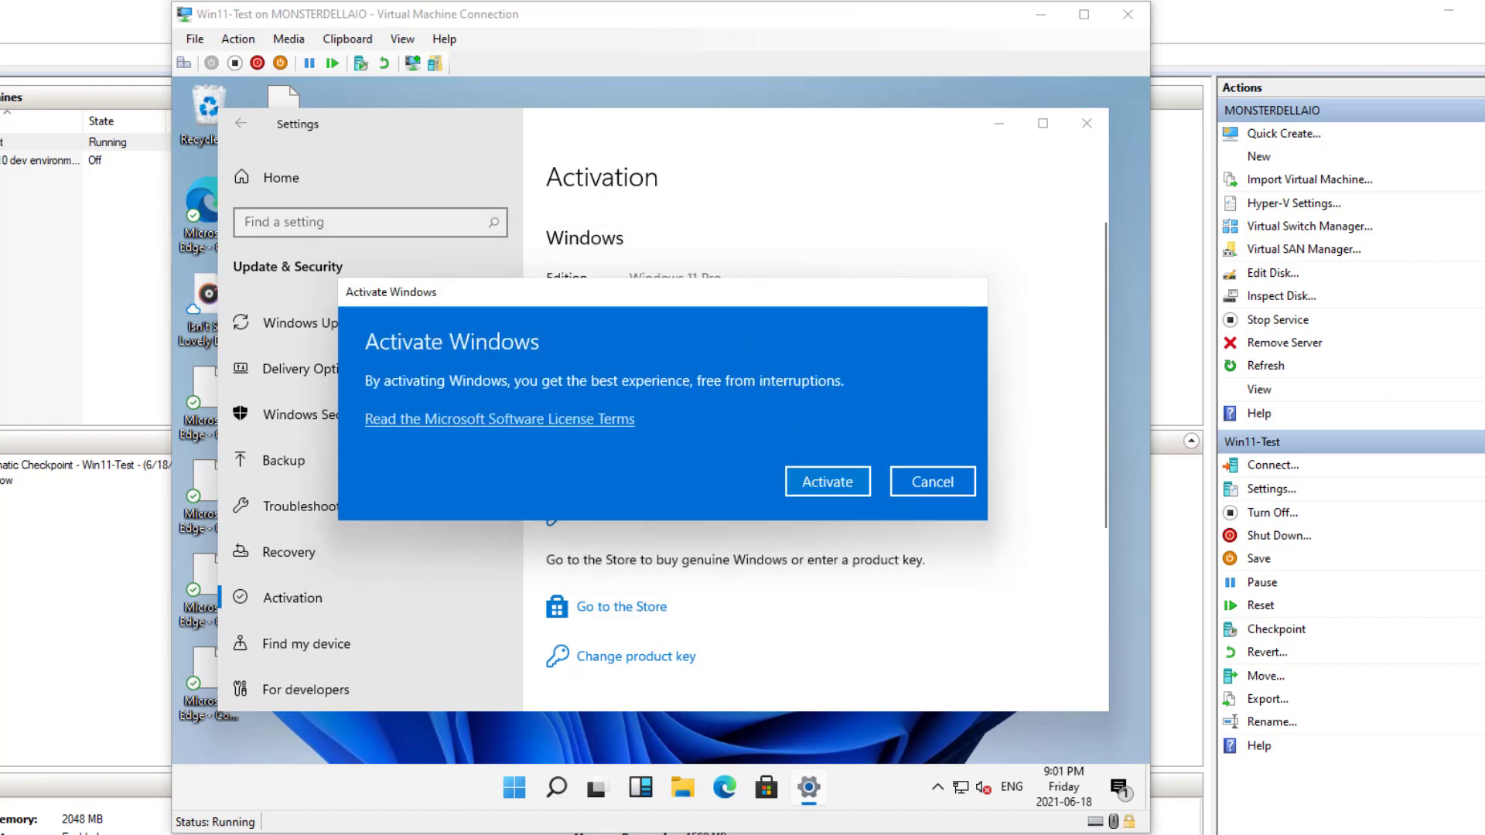
left_click(813, 479)
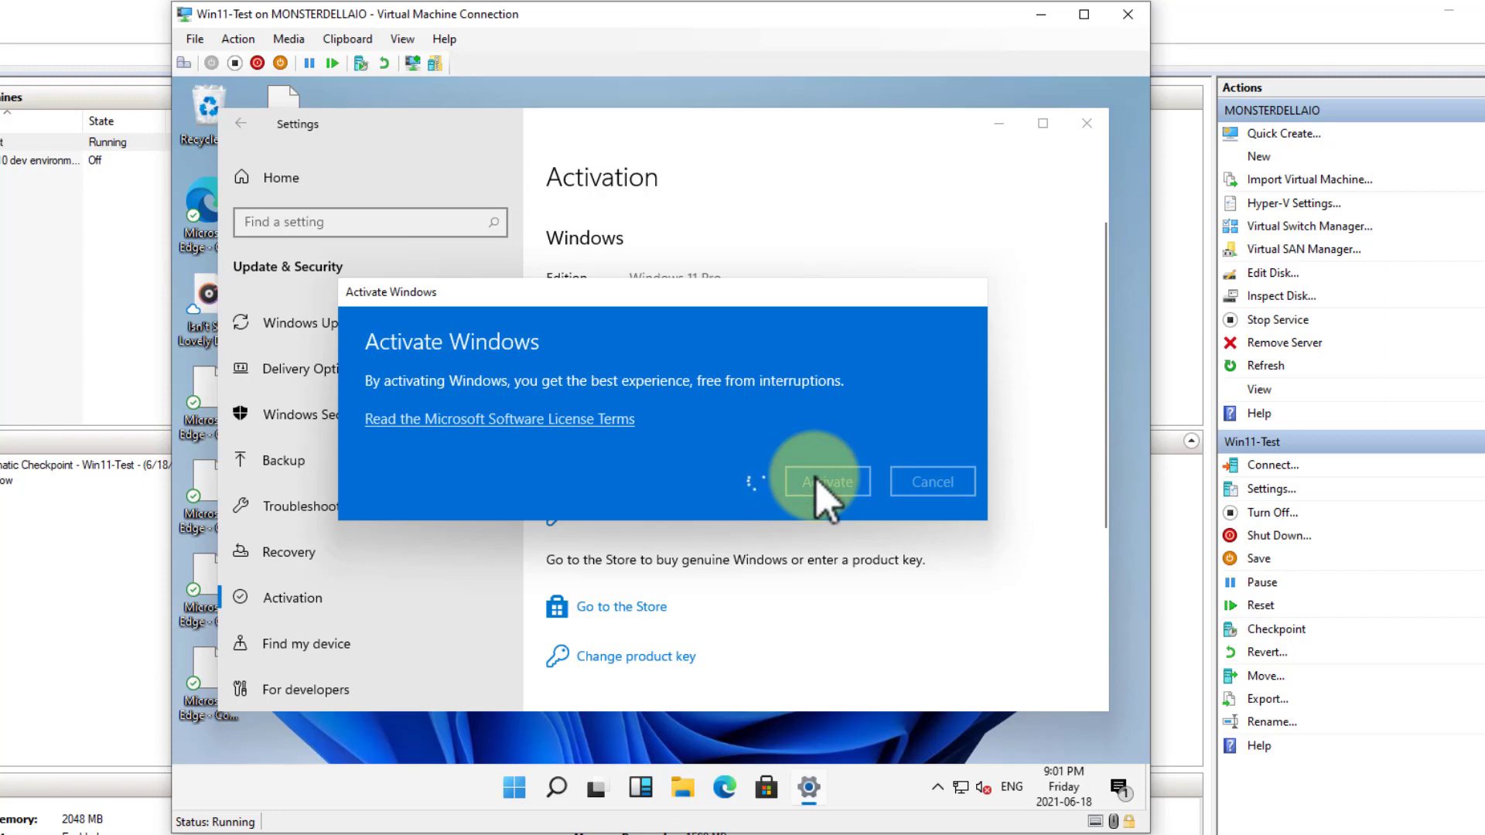
Close the Activate Windows dialog
left_click(964, 652)
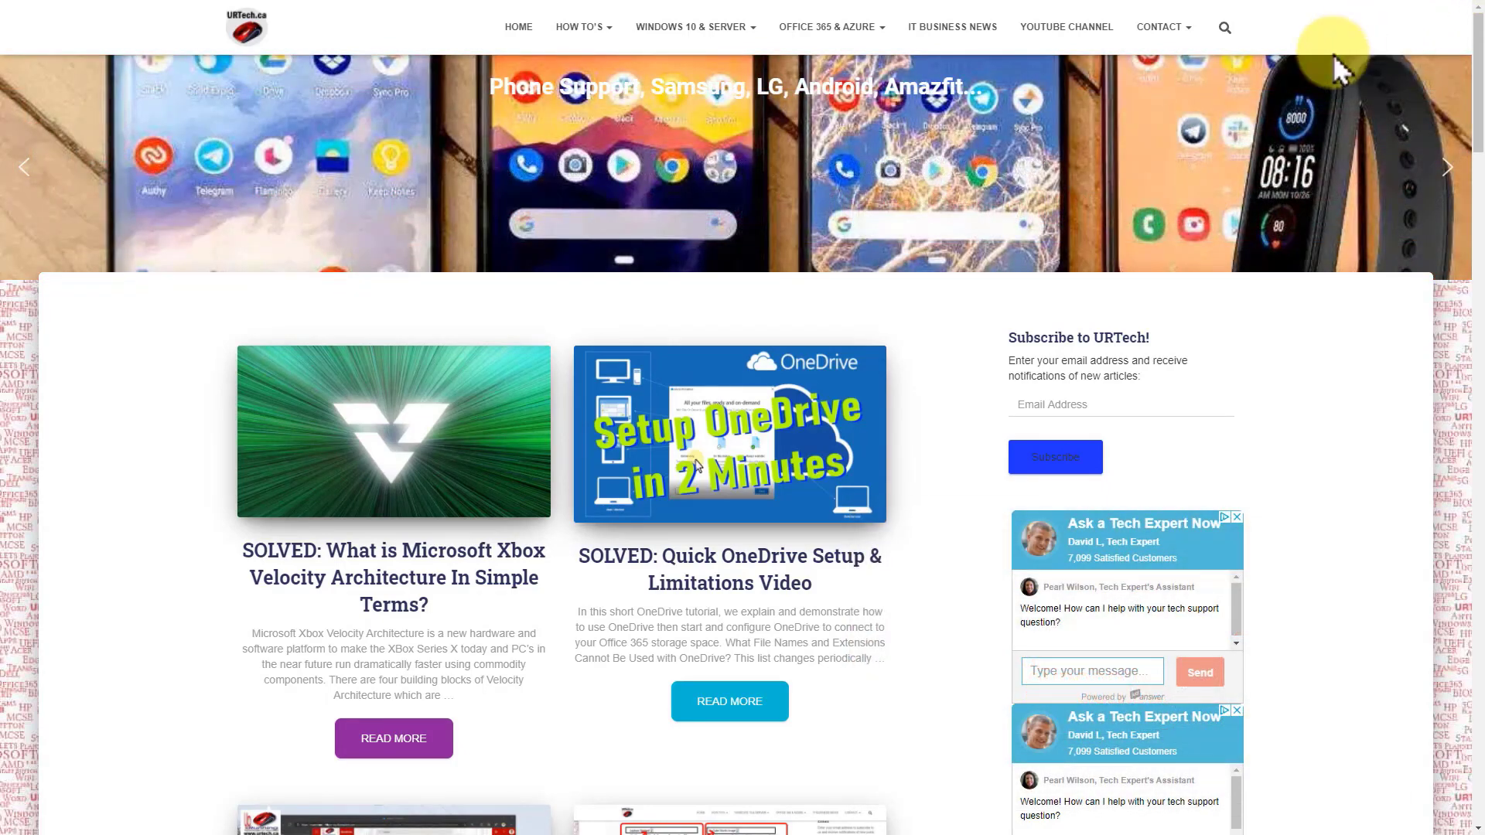
Switch to the URTech.ca website and browse its Windows 10 8 7 Vista & XP how-to articles
mouse_move(706, 34)
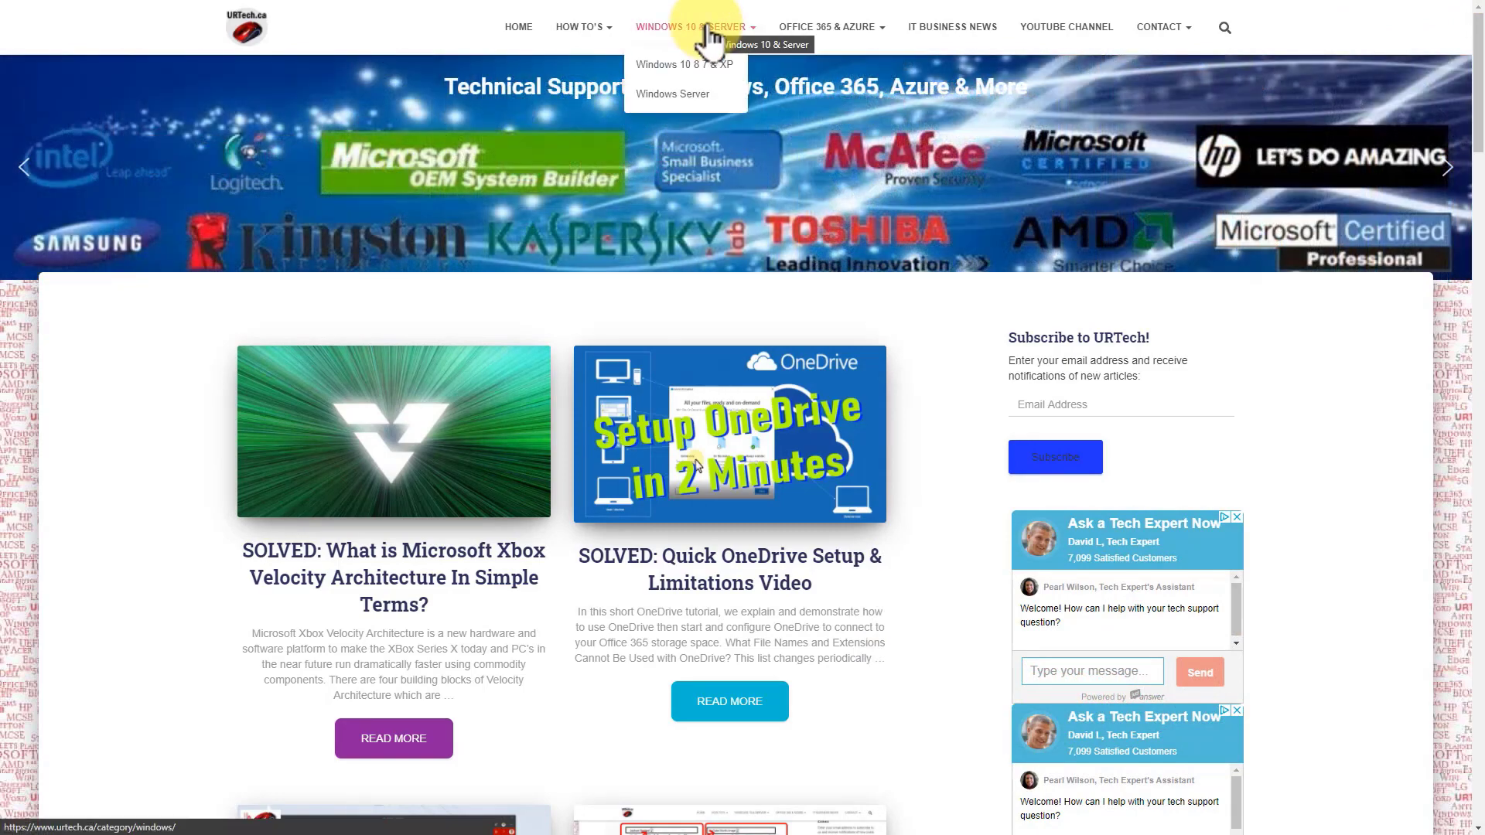
mouse_move(808, 40)
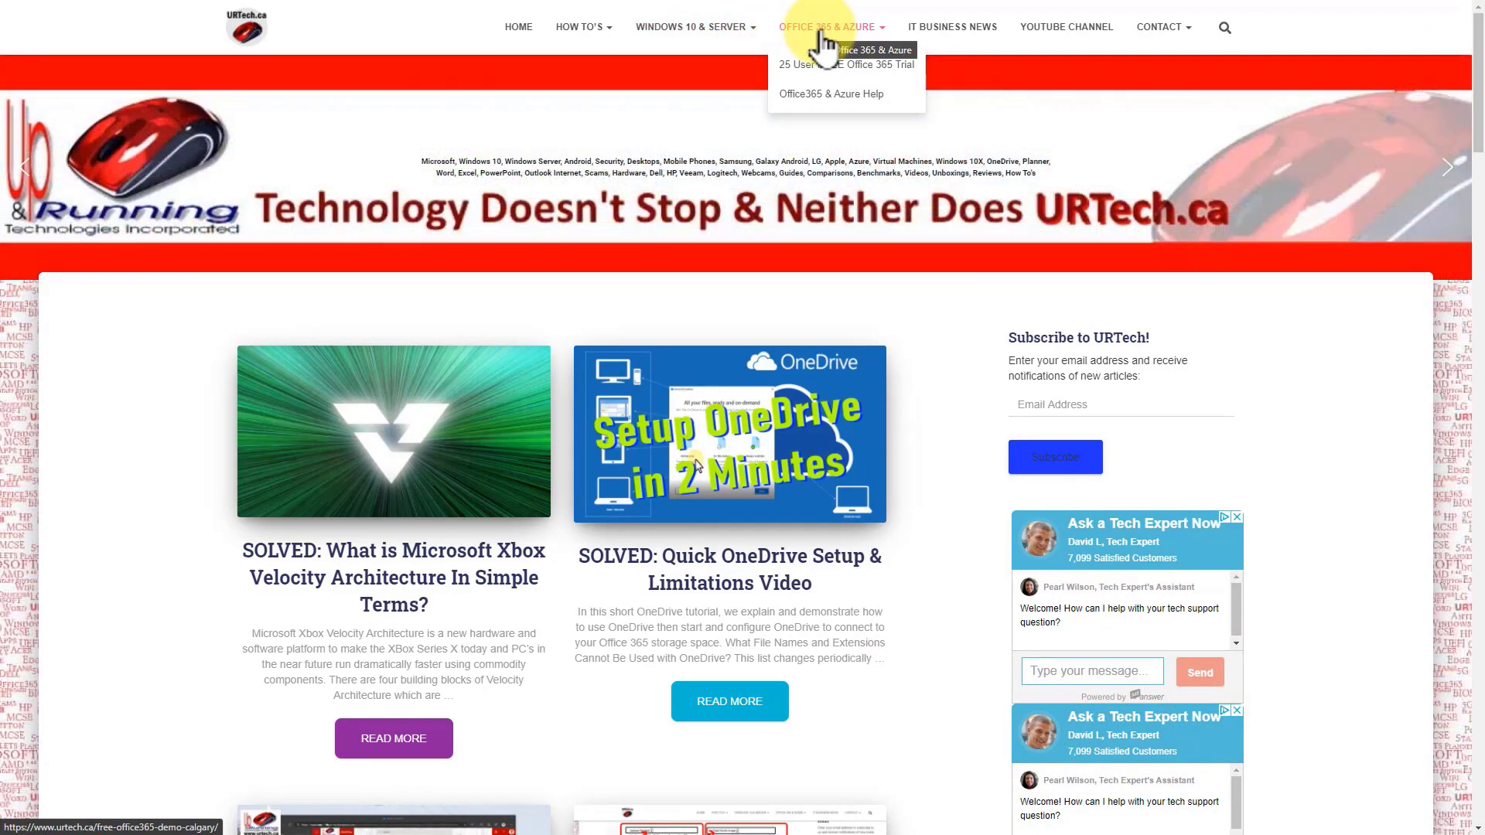
mouse_move(590, 39)
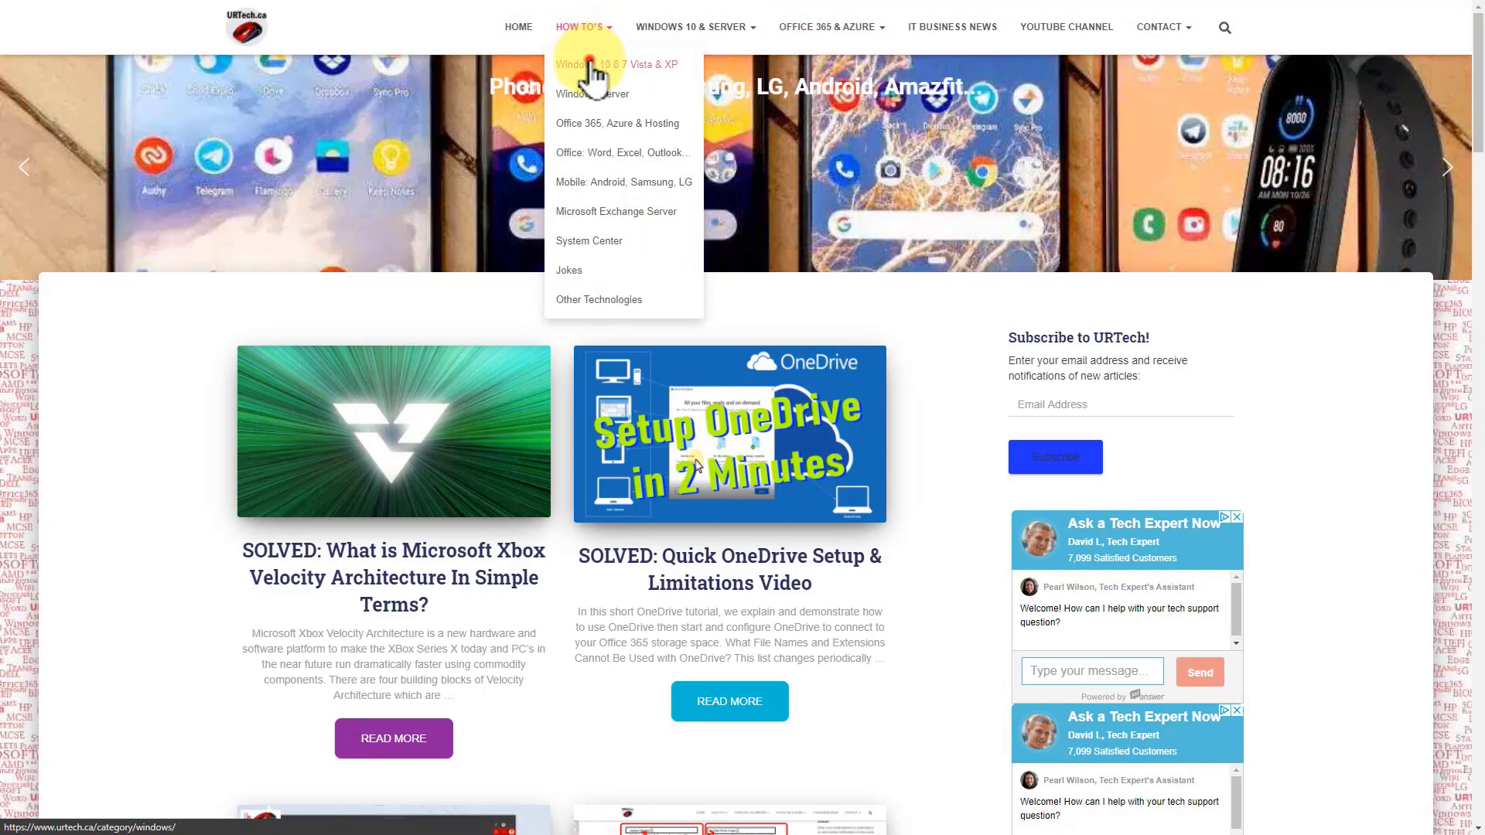
left_click(592, 66)
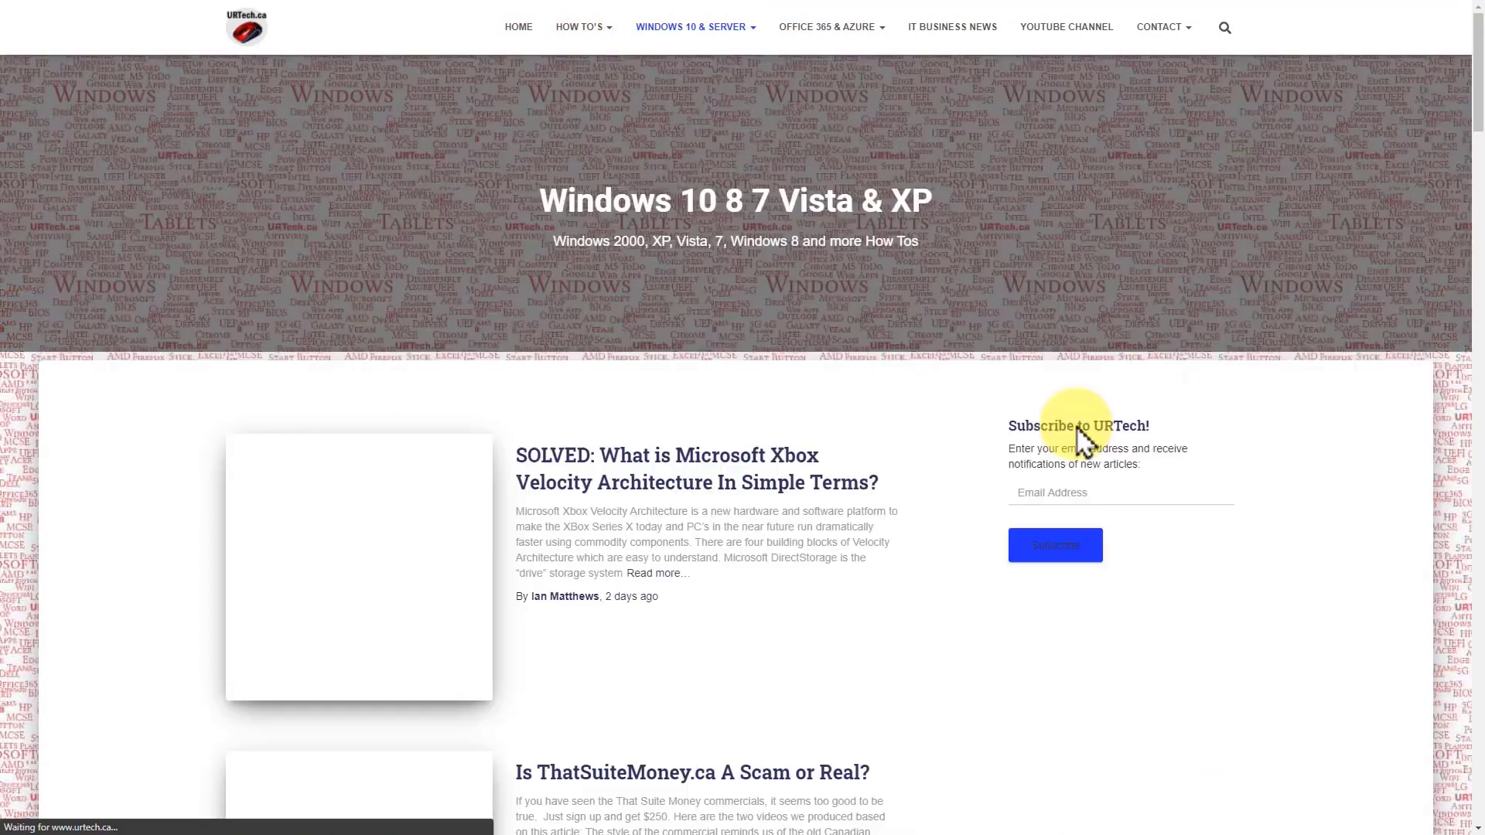
scroll(688, 542, "down", 9)
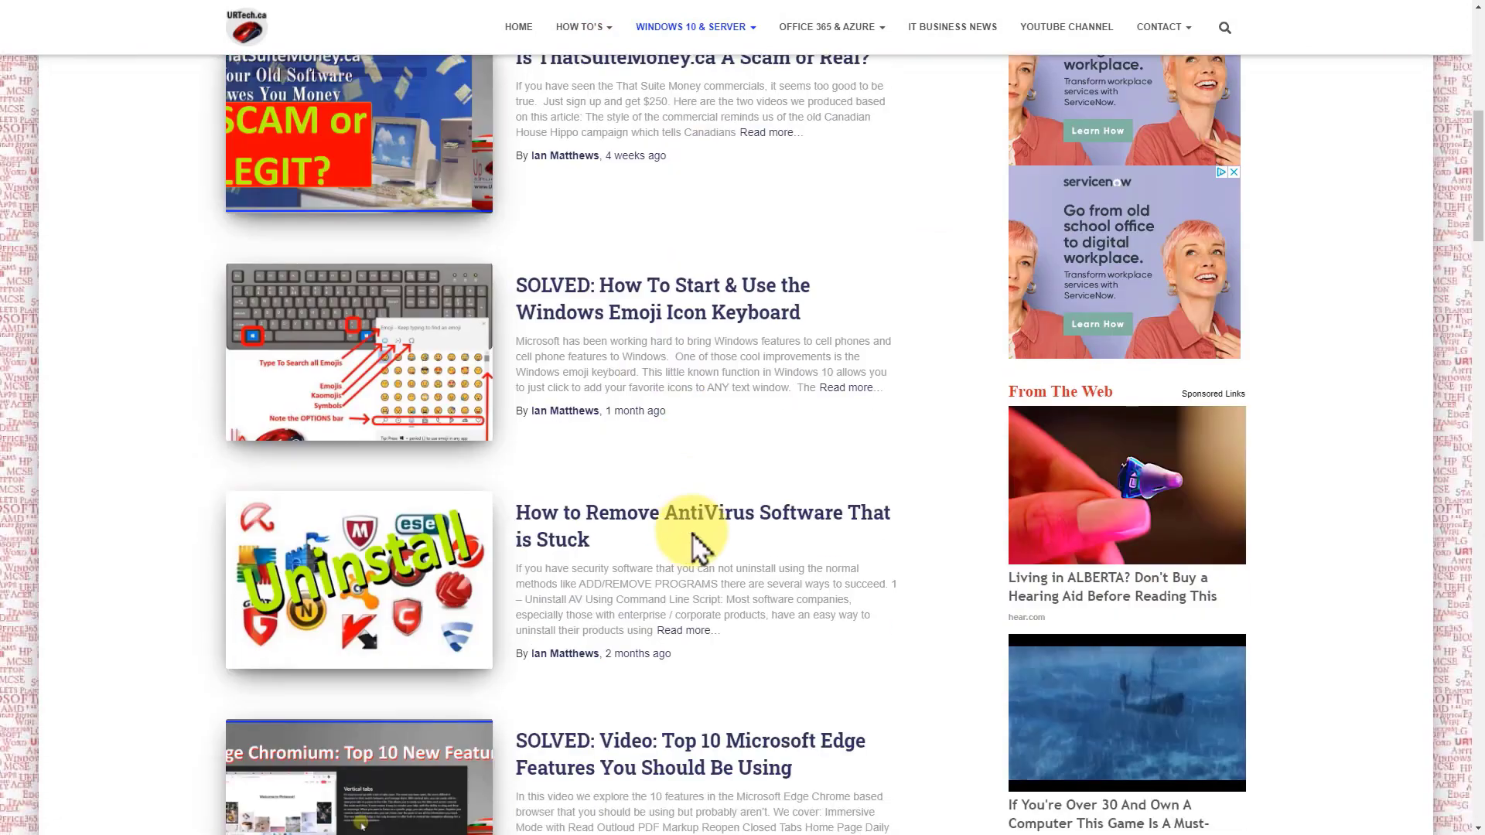
scroll(696, 533, "down", 3)
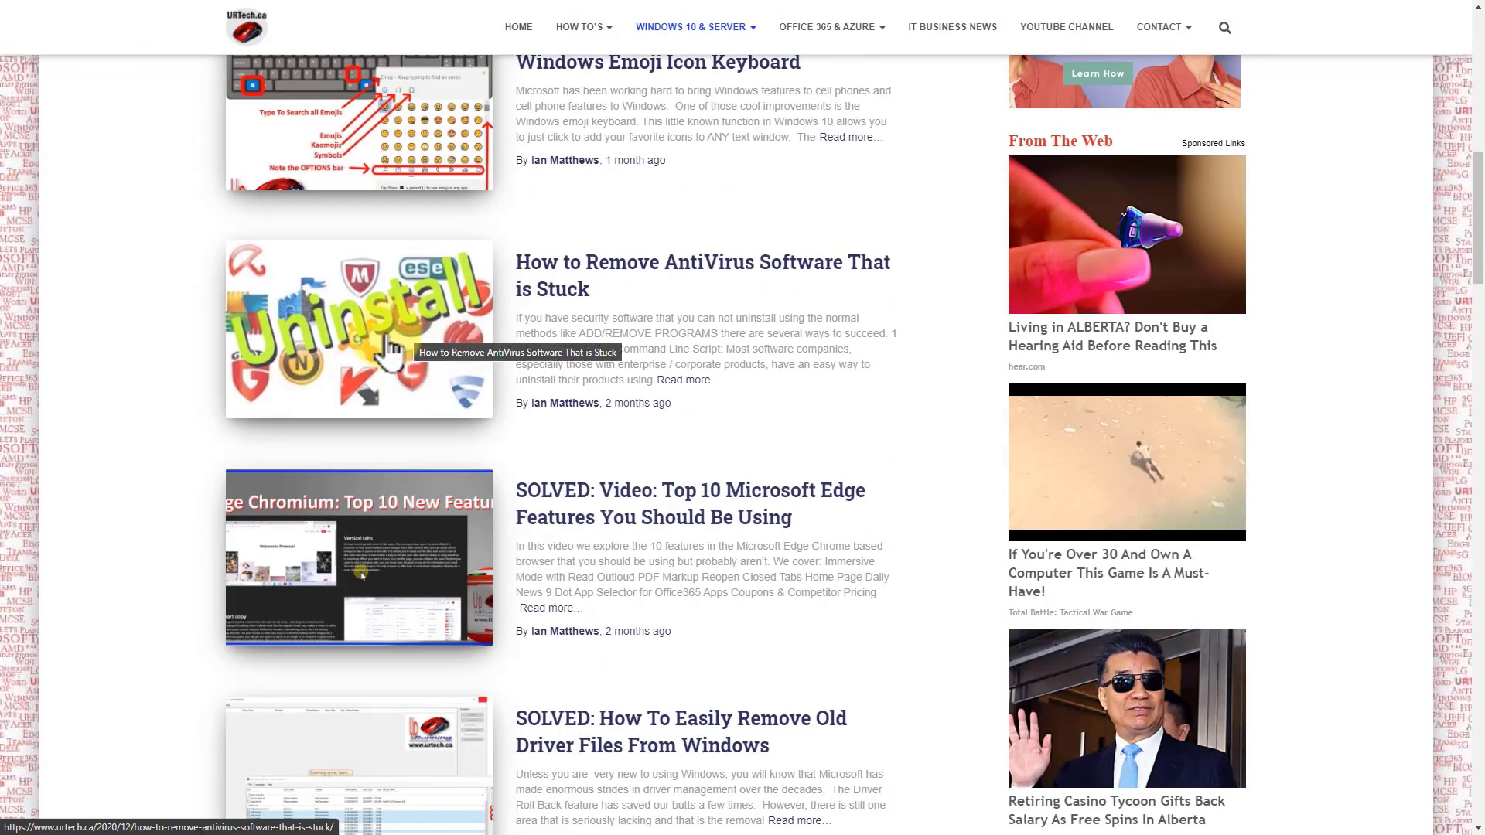
scroll(425, 322, "down", 3)
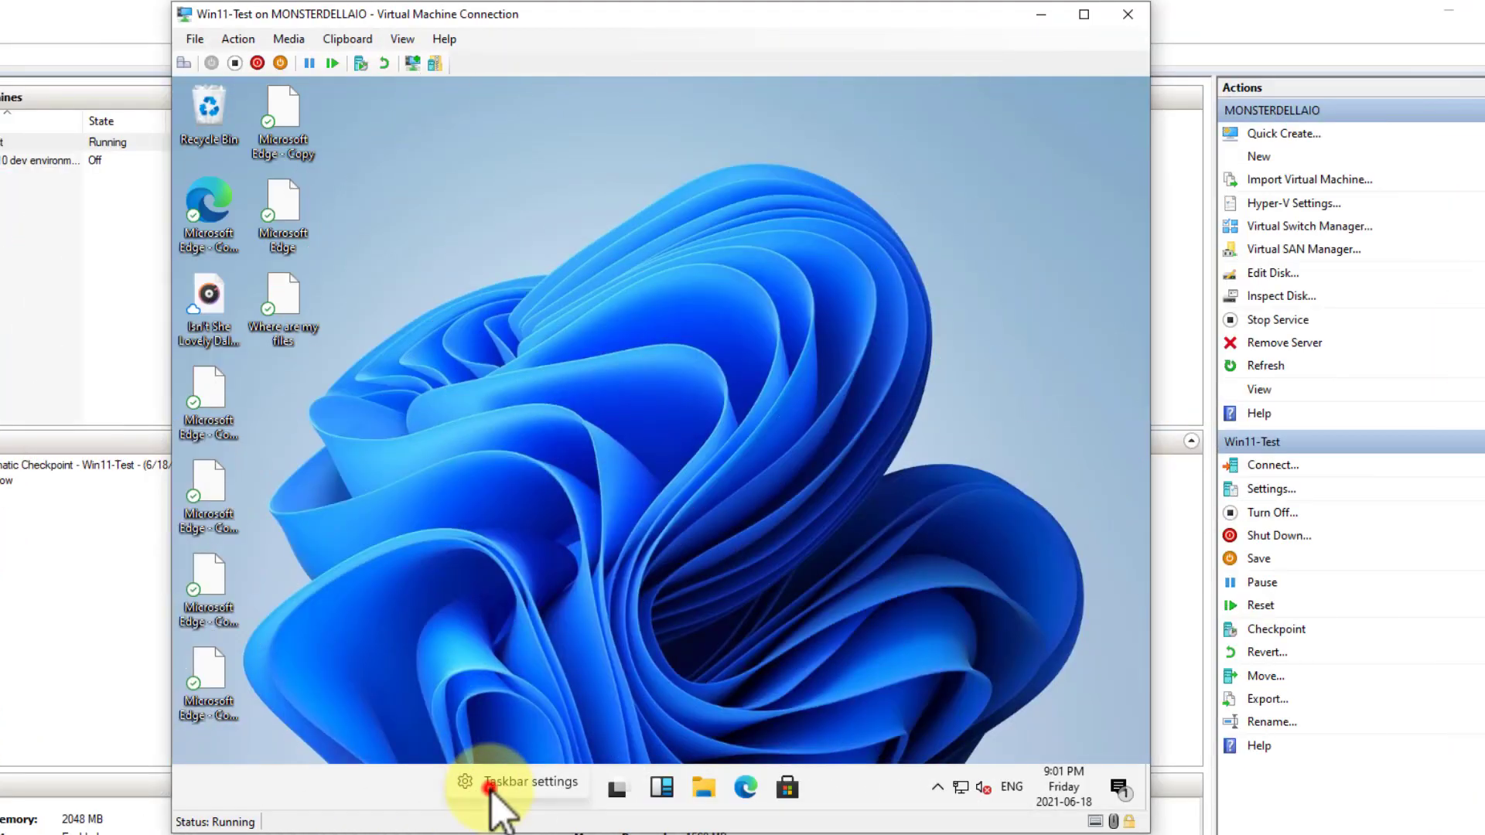
Set the Windows 11 taskbar alignment to Left in the virtual machine and close Settings
left_click(490, 786)
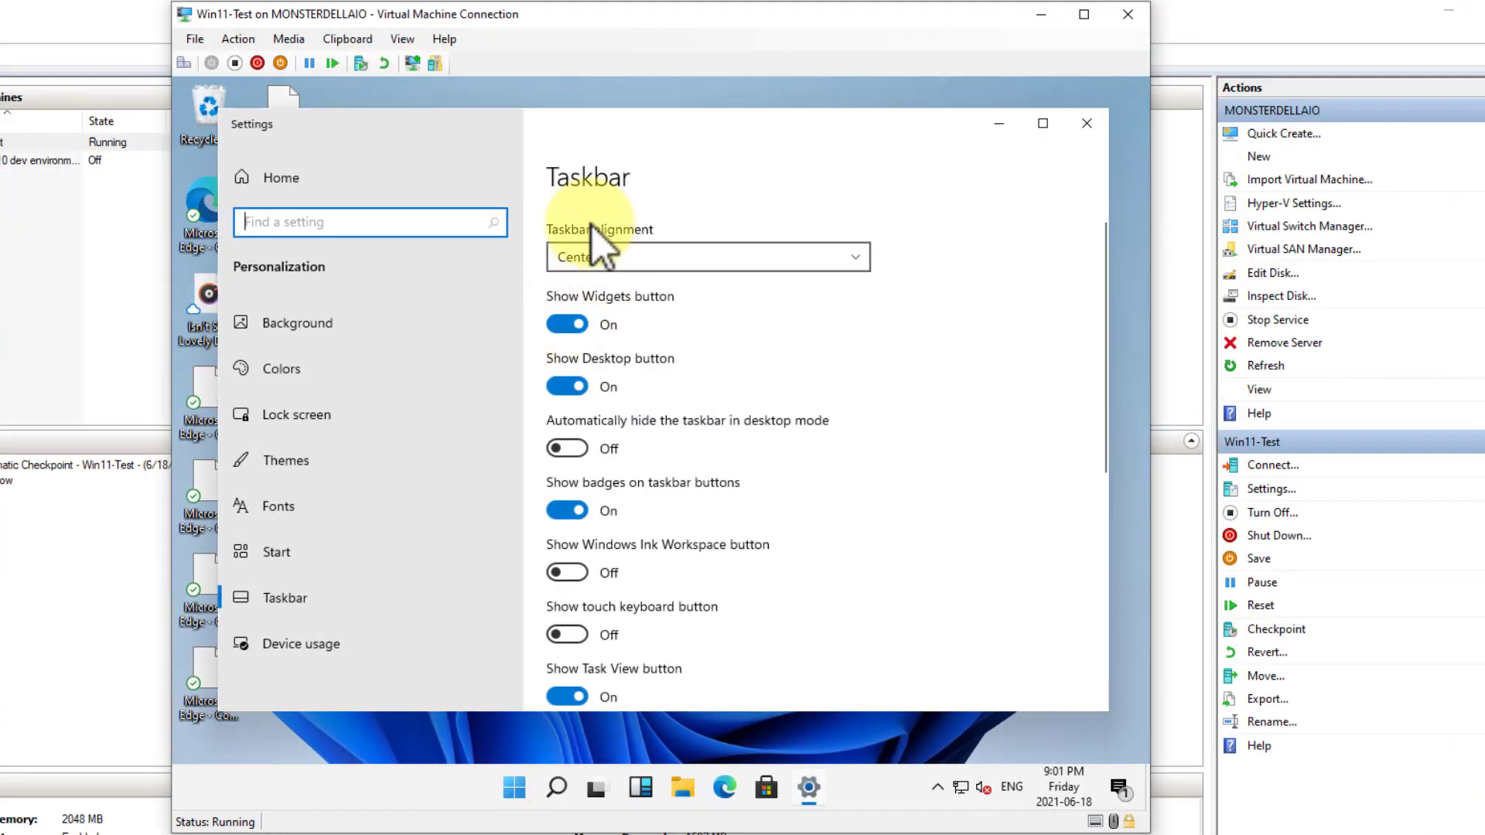
left_click(585, 253)
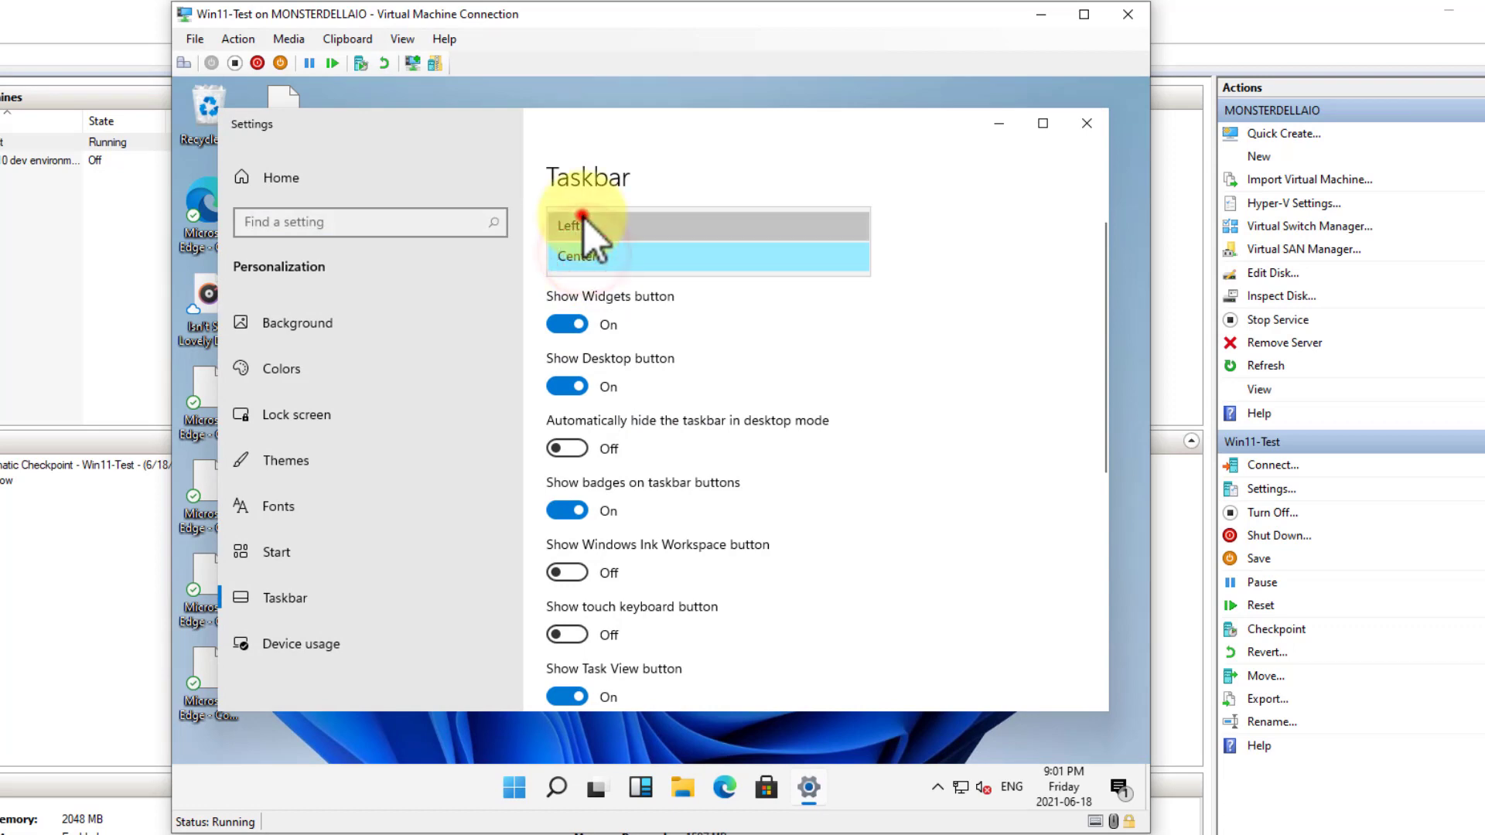
left_click(584, 220)
left_click(1087, 124)
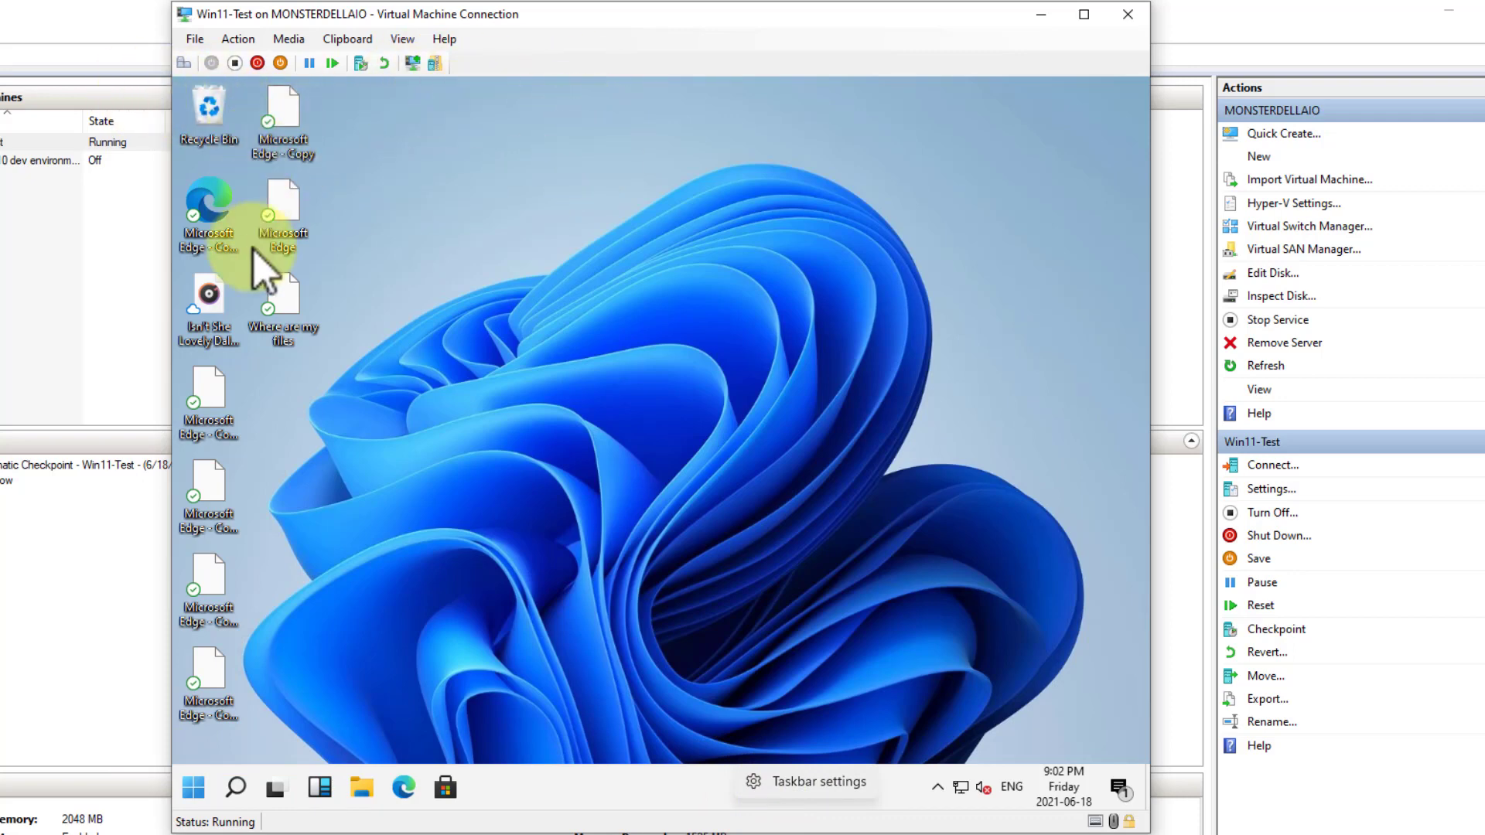
Reopen the taskbar settings, look through the options and unpin Microsoft Store from the taskbar
left_click(804, 784)
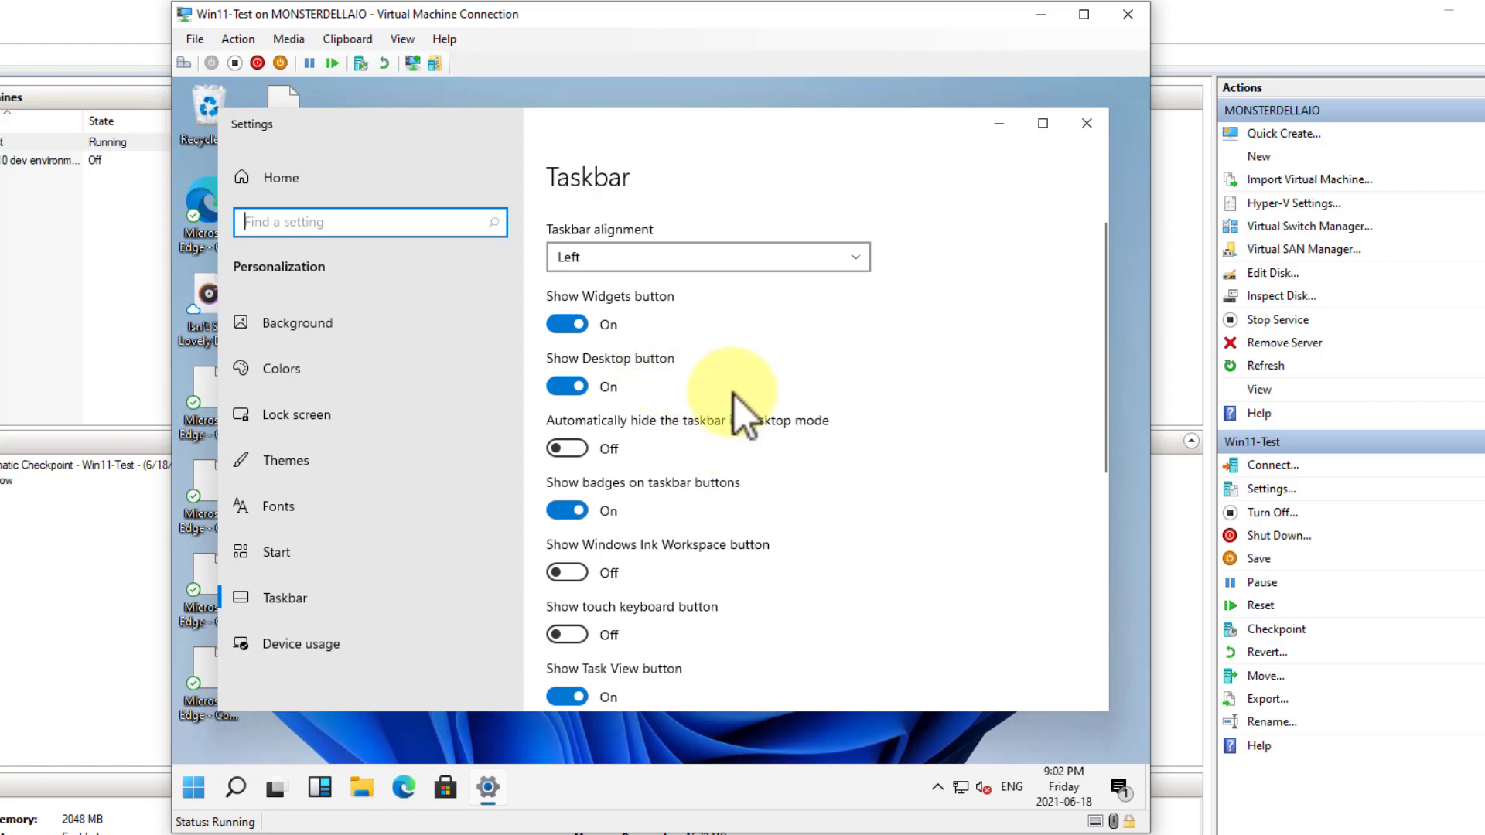
scroll(735, 396, "down", 5)
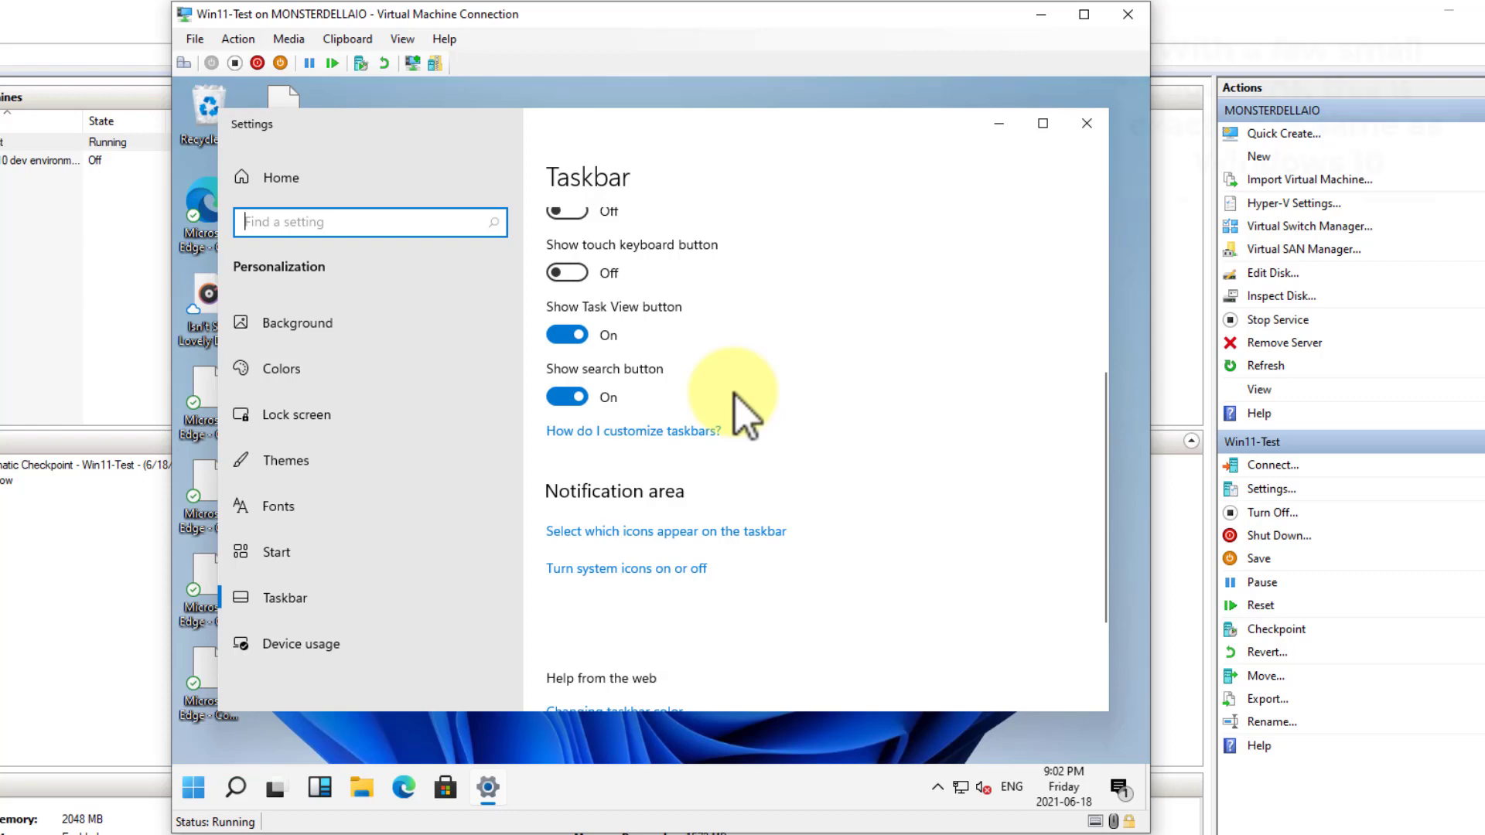
scroll(735, 396, "up", 5)
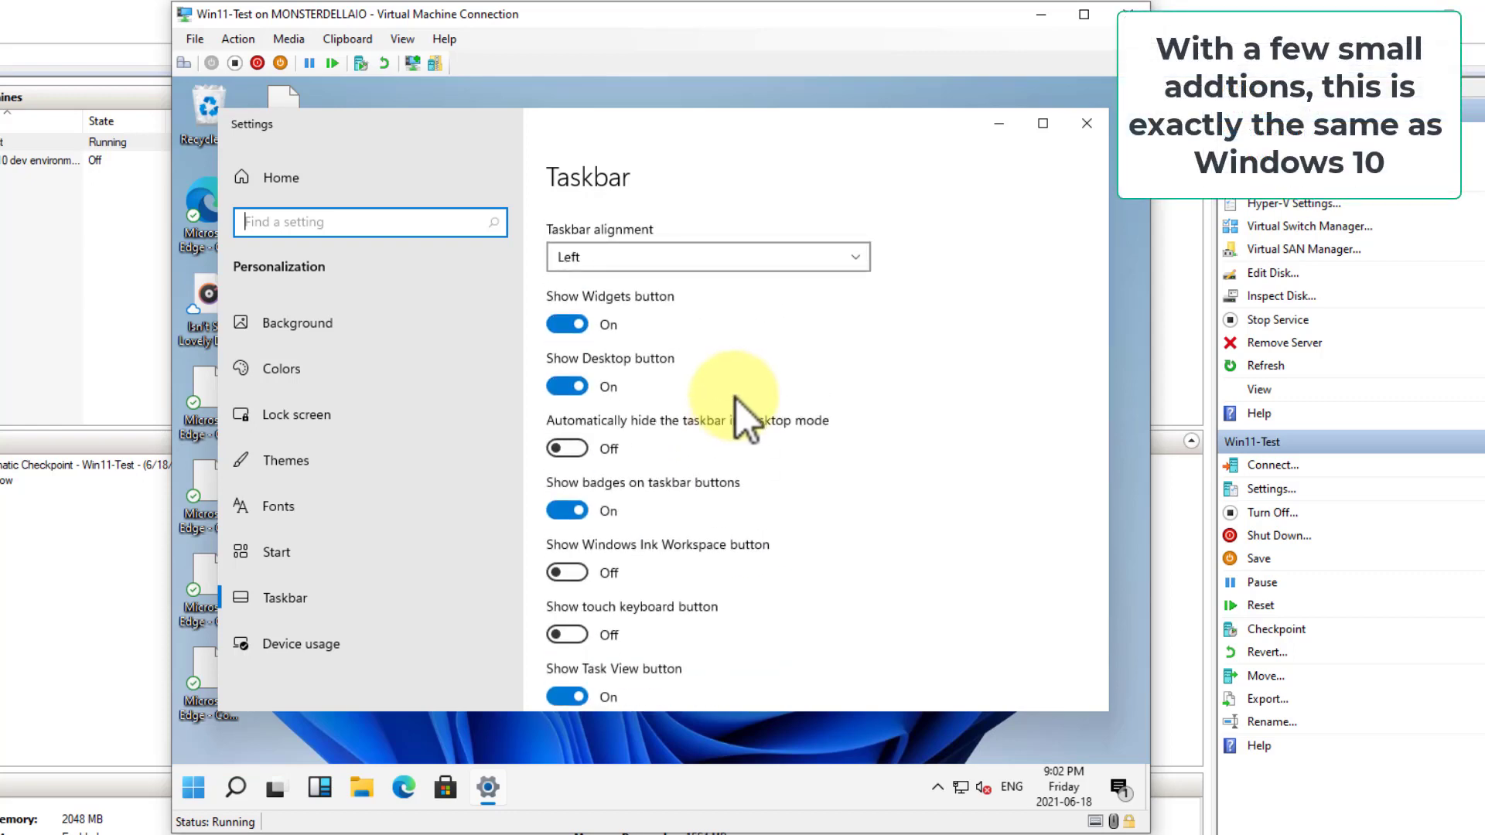
scroll(851, 433, "down", 5)
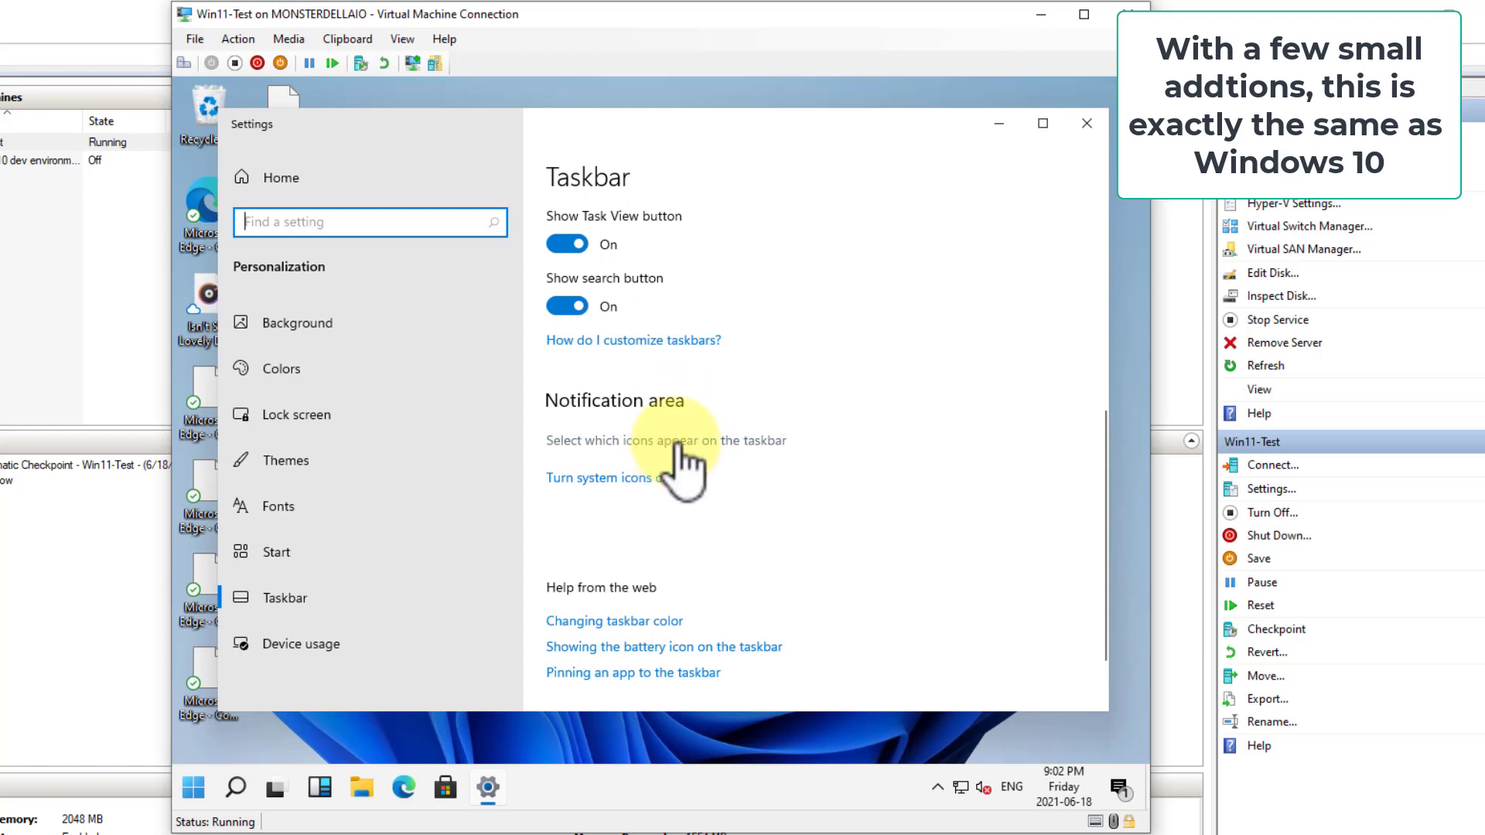
right_click(447, 788)
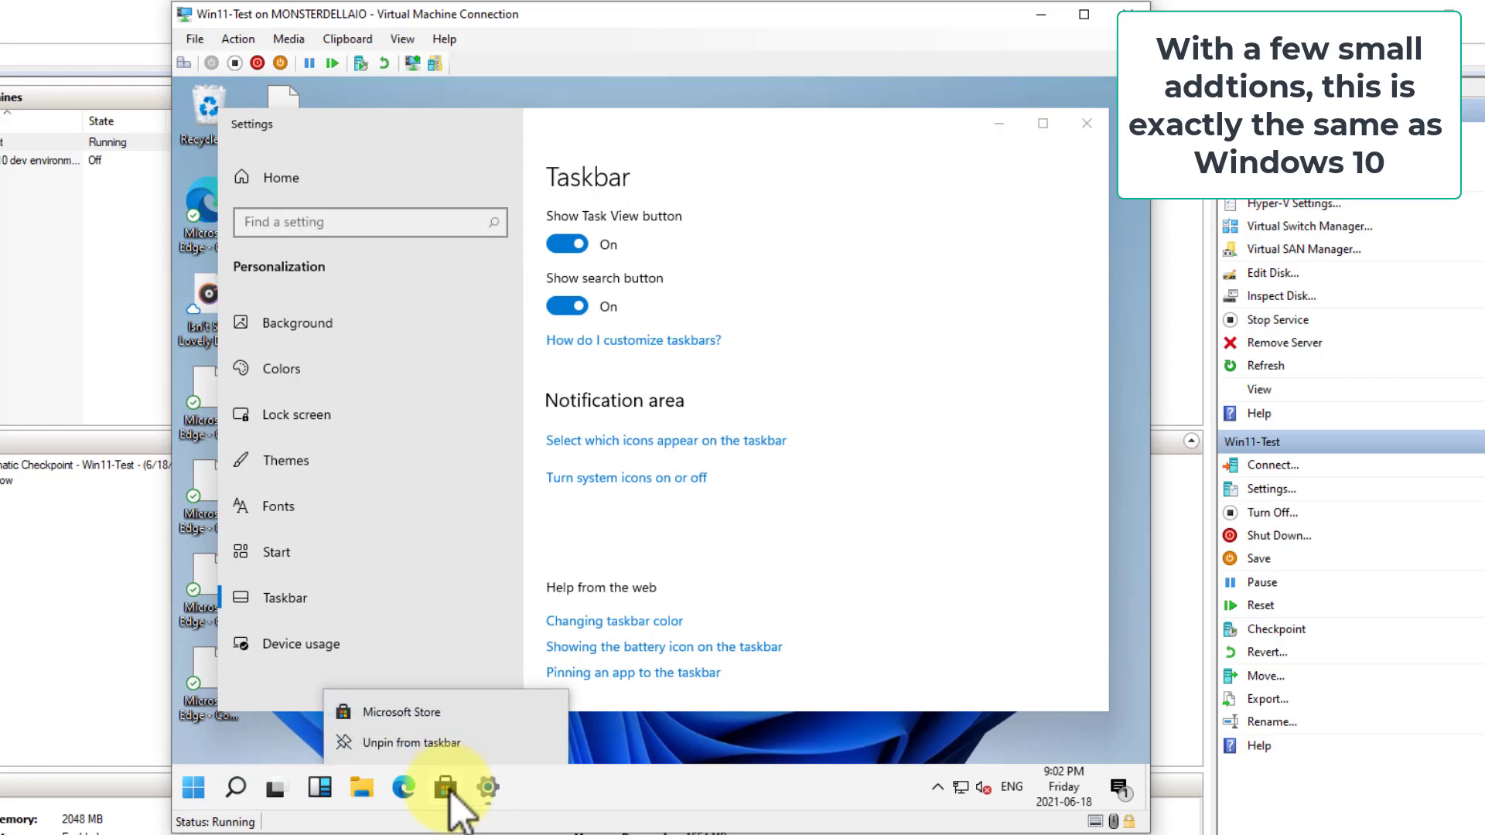
left_click(421, 744)
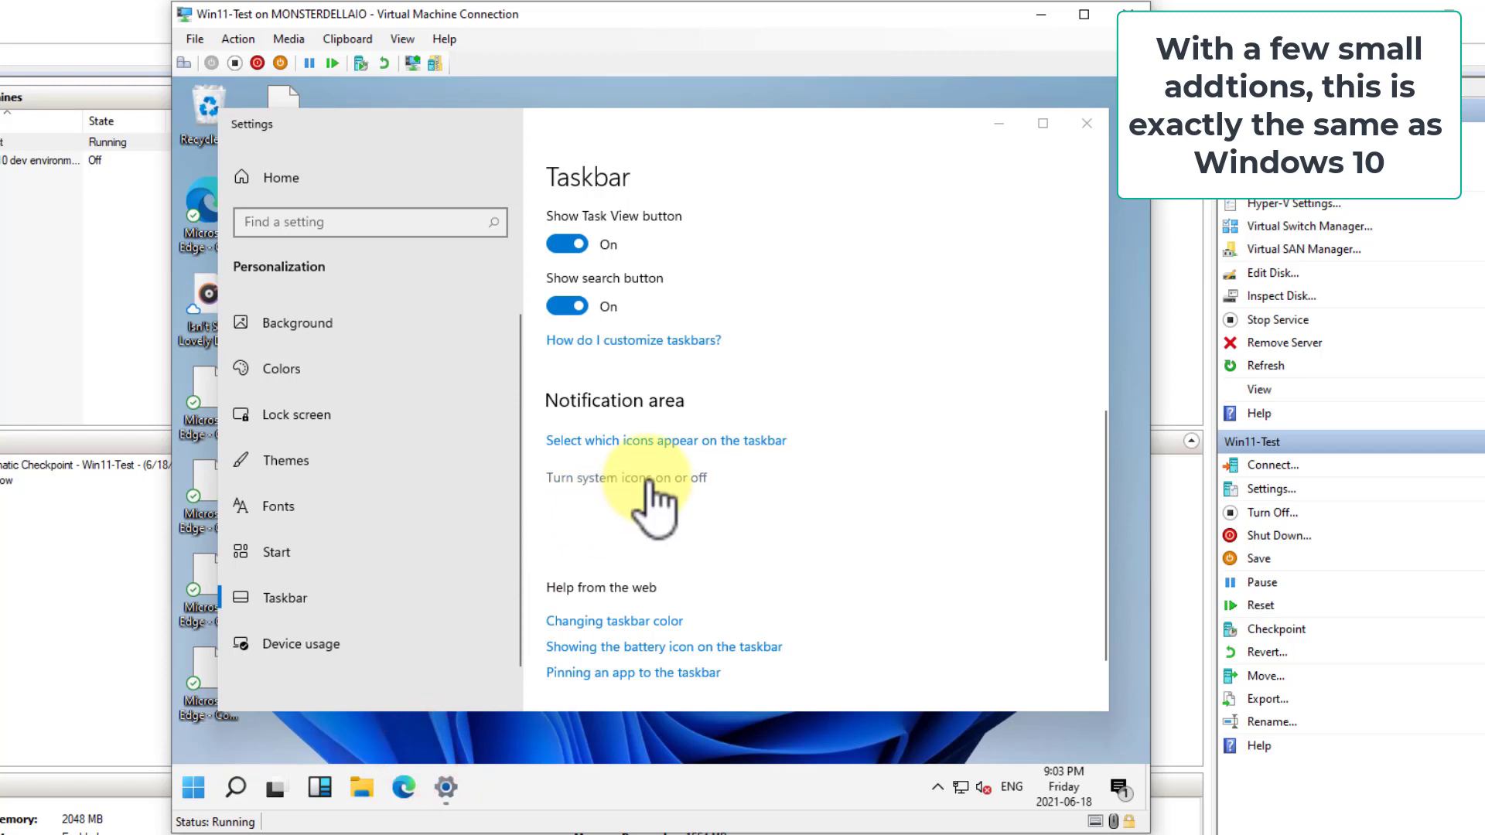
Turn on the Windows Security notification icon and the Microsoft OneDrive icon for the taskbar's notification area
left_click(661, 441)
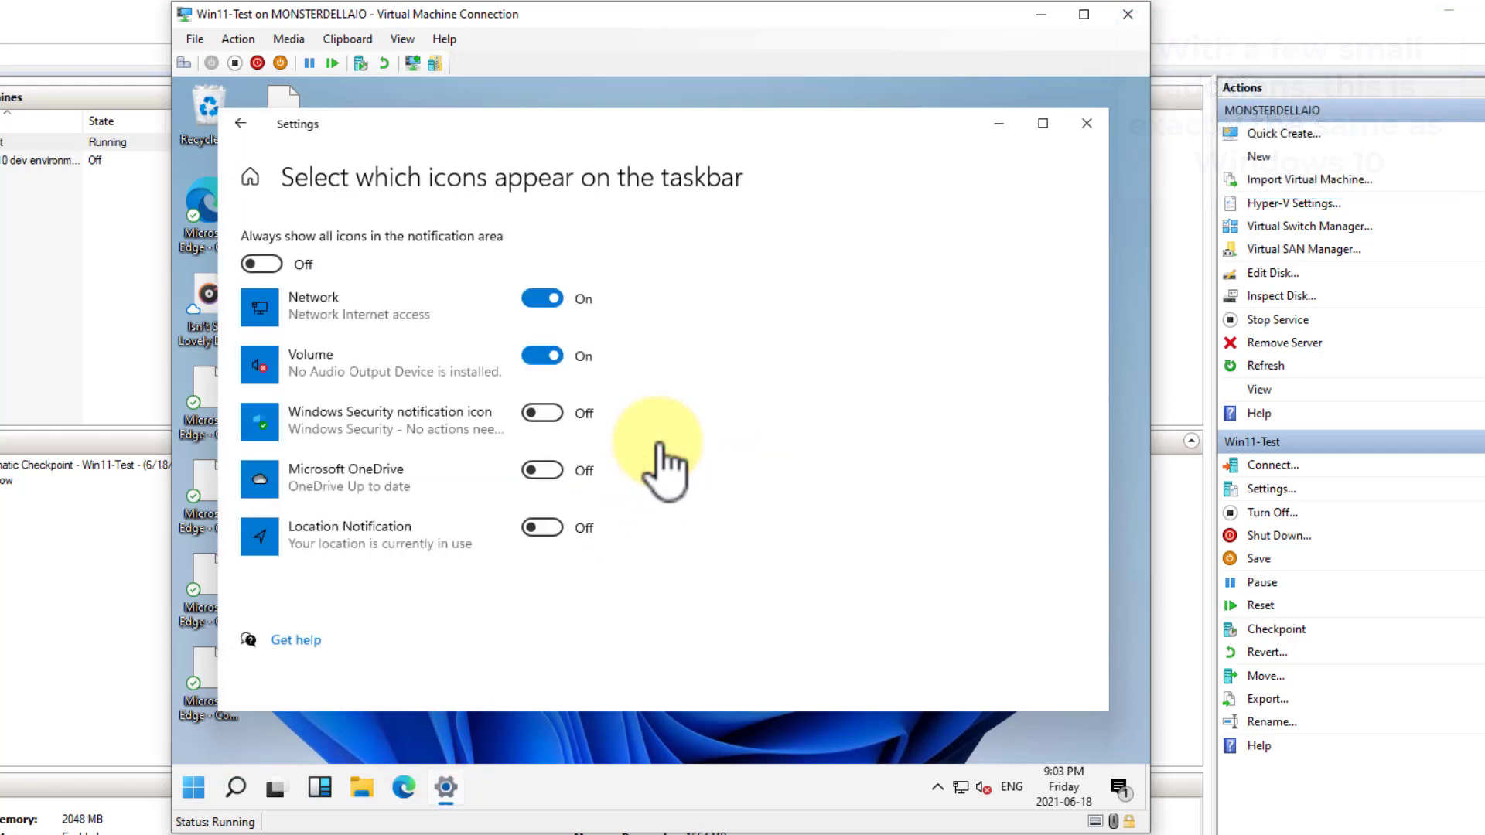
left_click(545, 418)
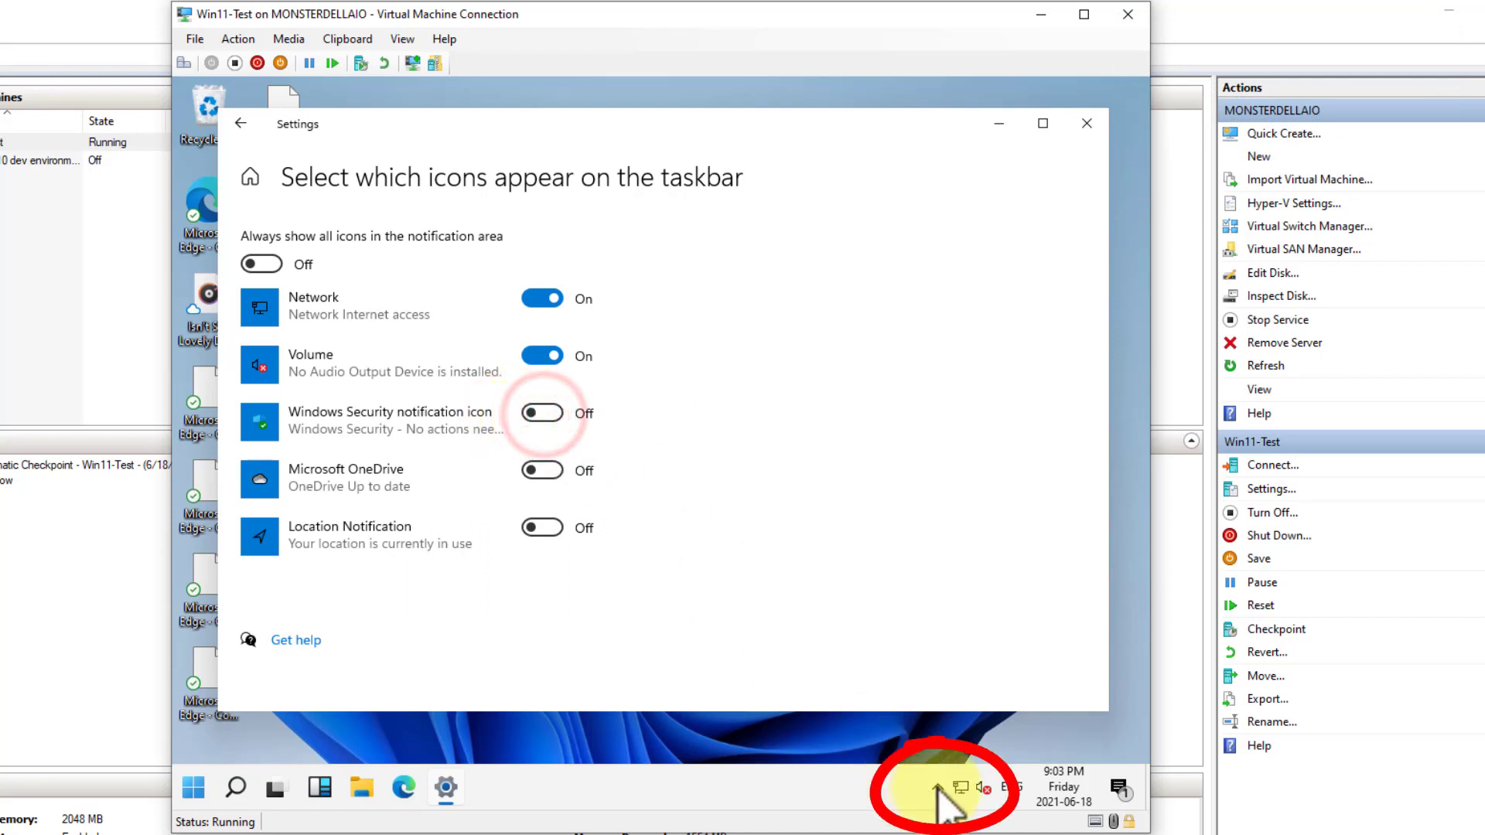
left_click(555, 418)
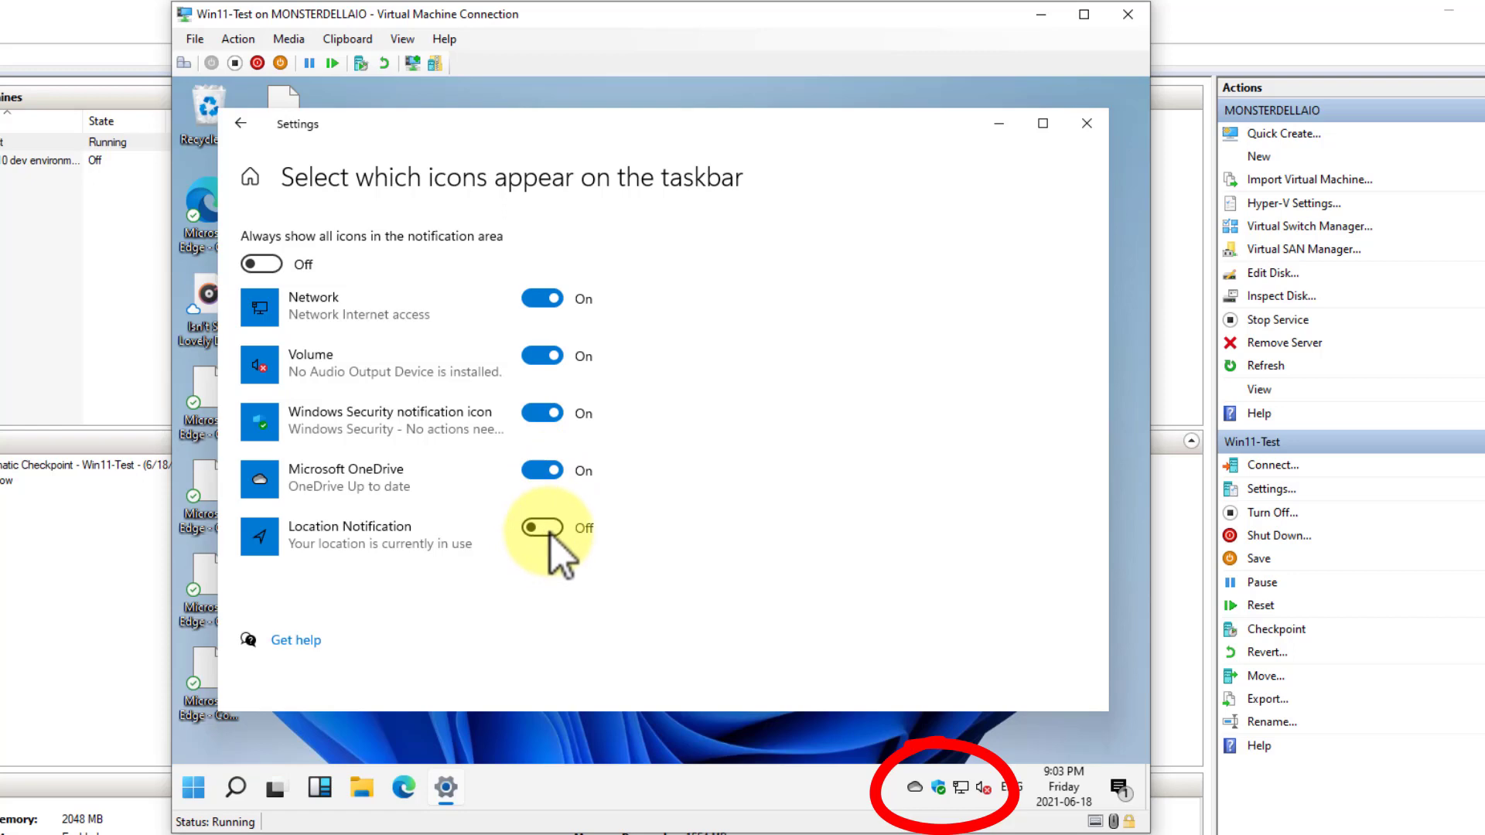
left_click(246, 122)
Look through the options for turning system icons on or off, and close Settings
scroll(801, 472, "down", 10)
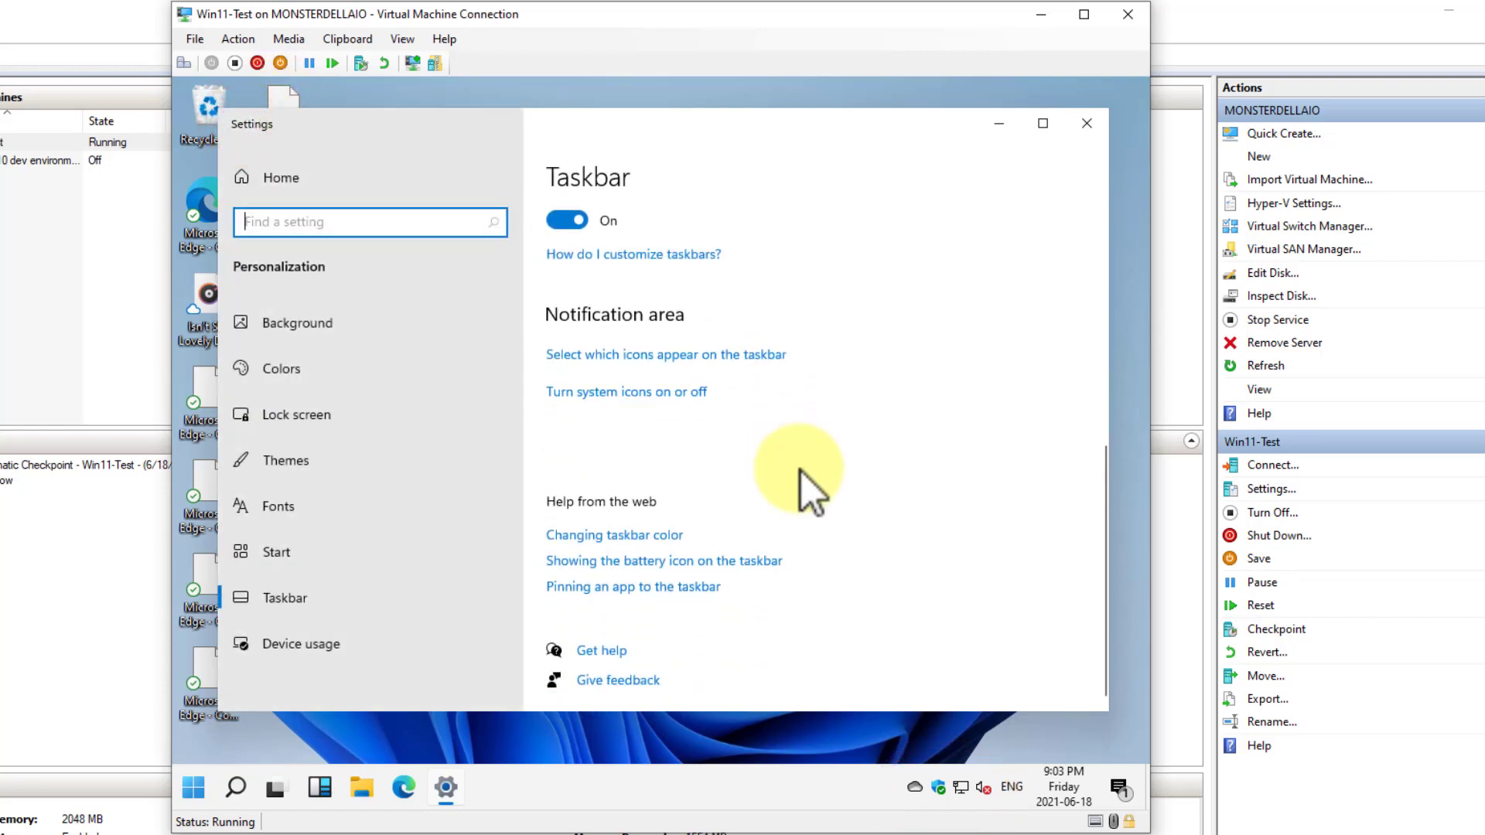
left_click(652, 393)
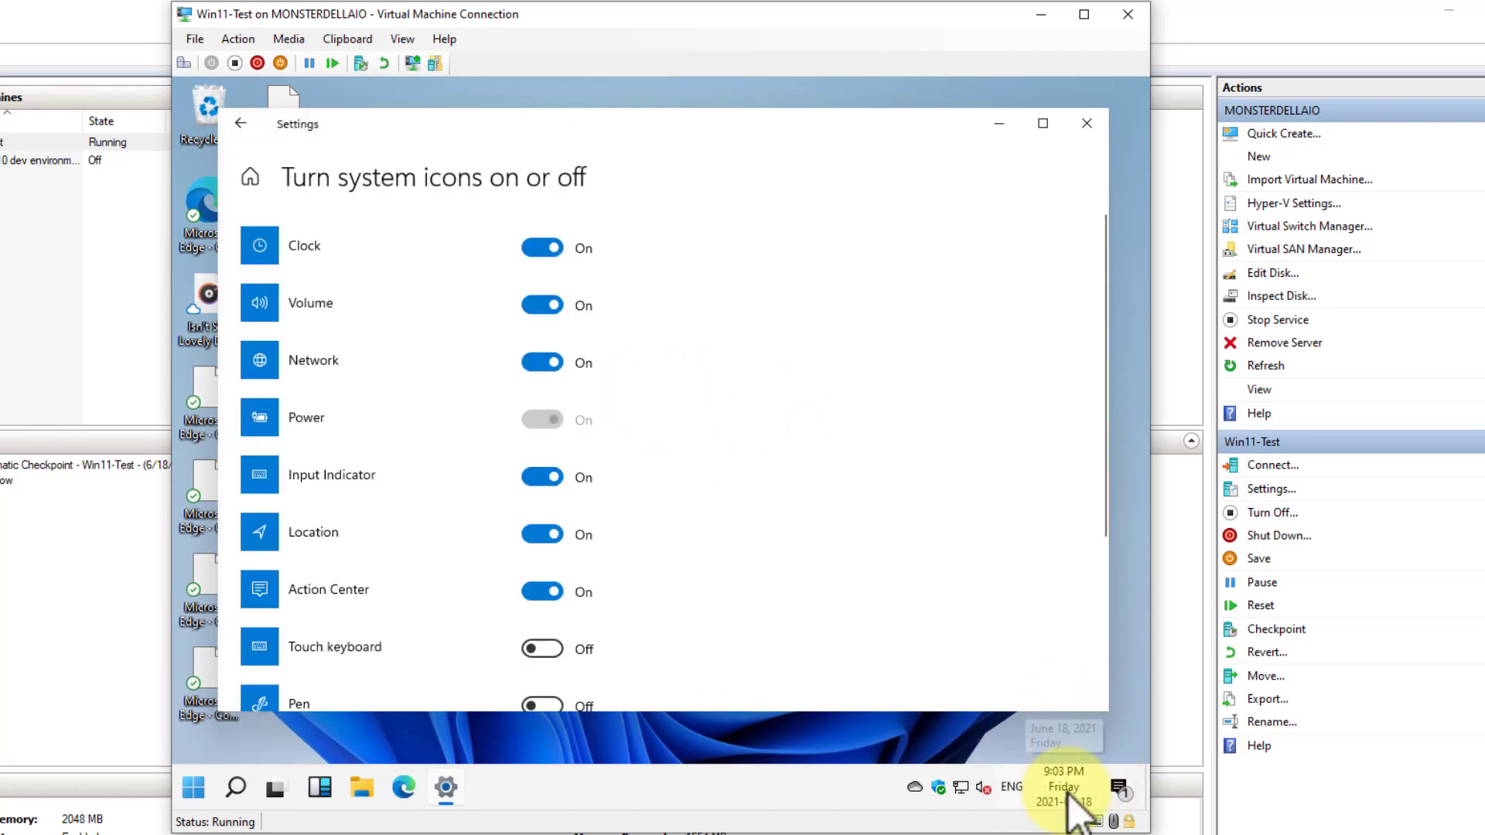
scroll(774, 495, "down", 3)
scroll(780, 503, "up", 1)
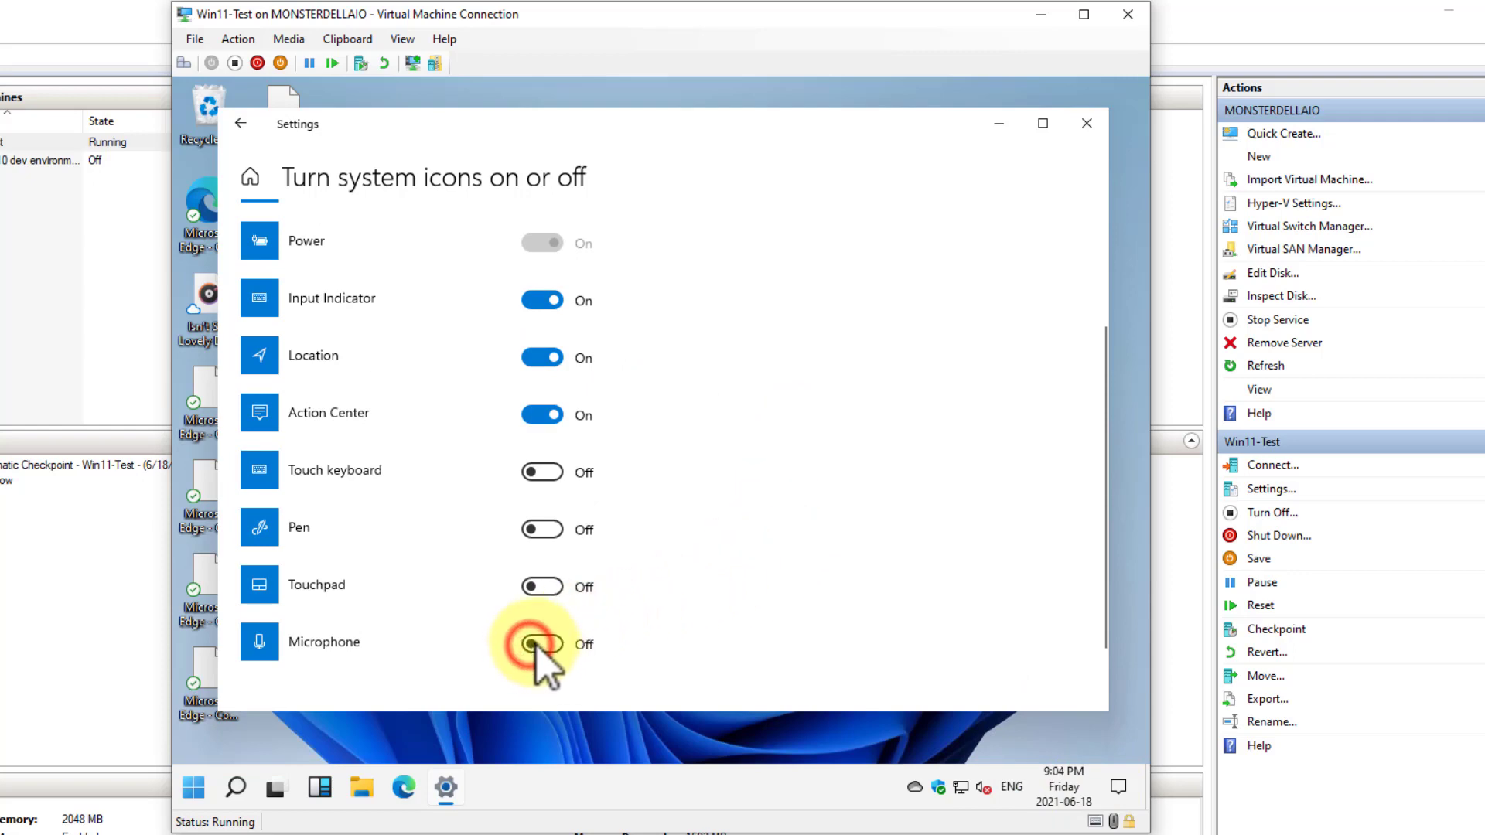
scroll(652, 526, "up", 3)
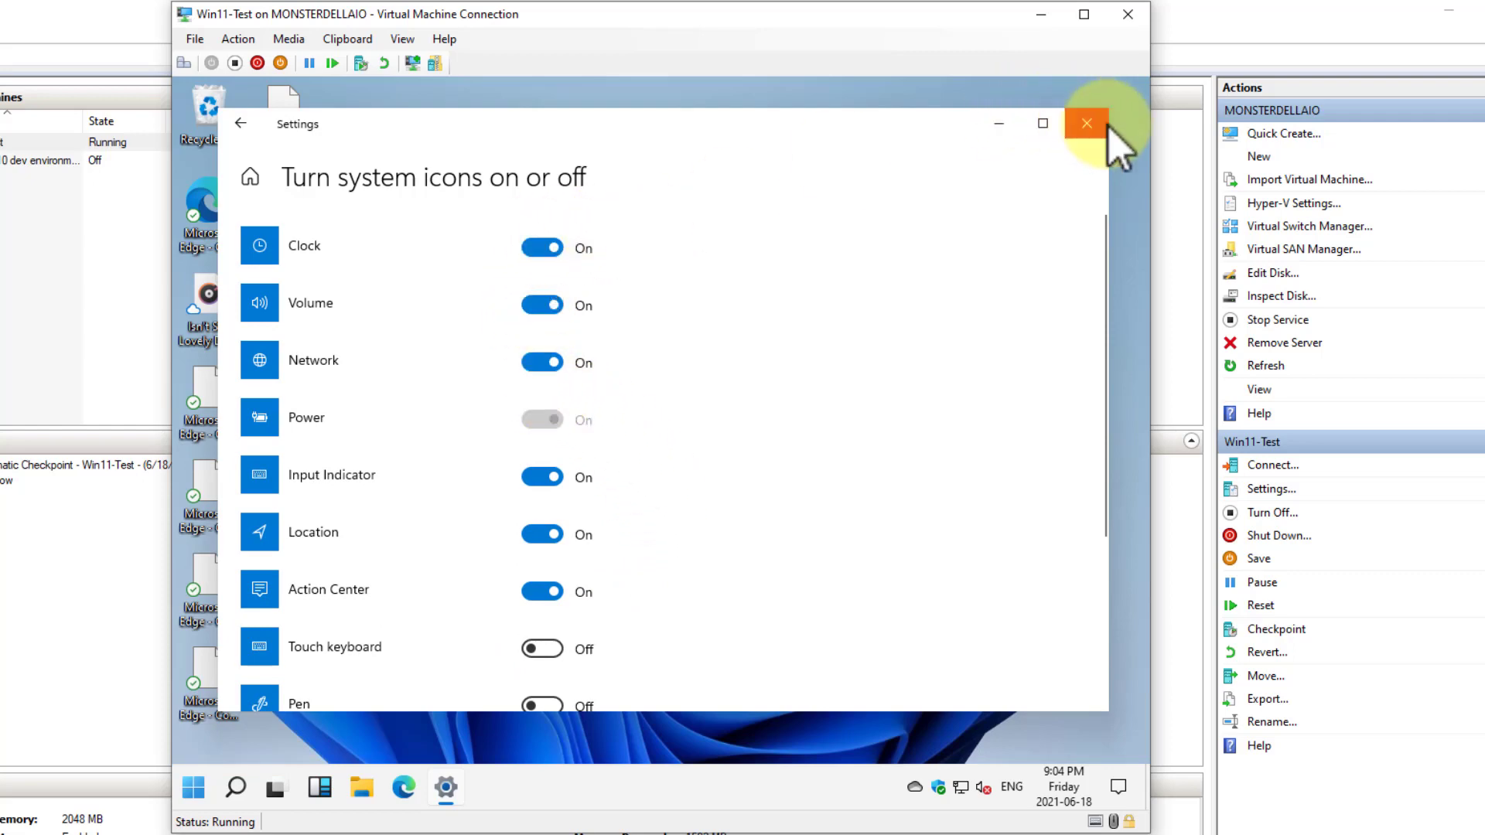
left_click(1086, 123)
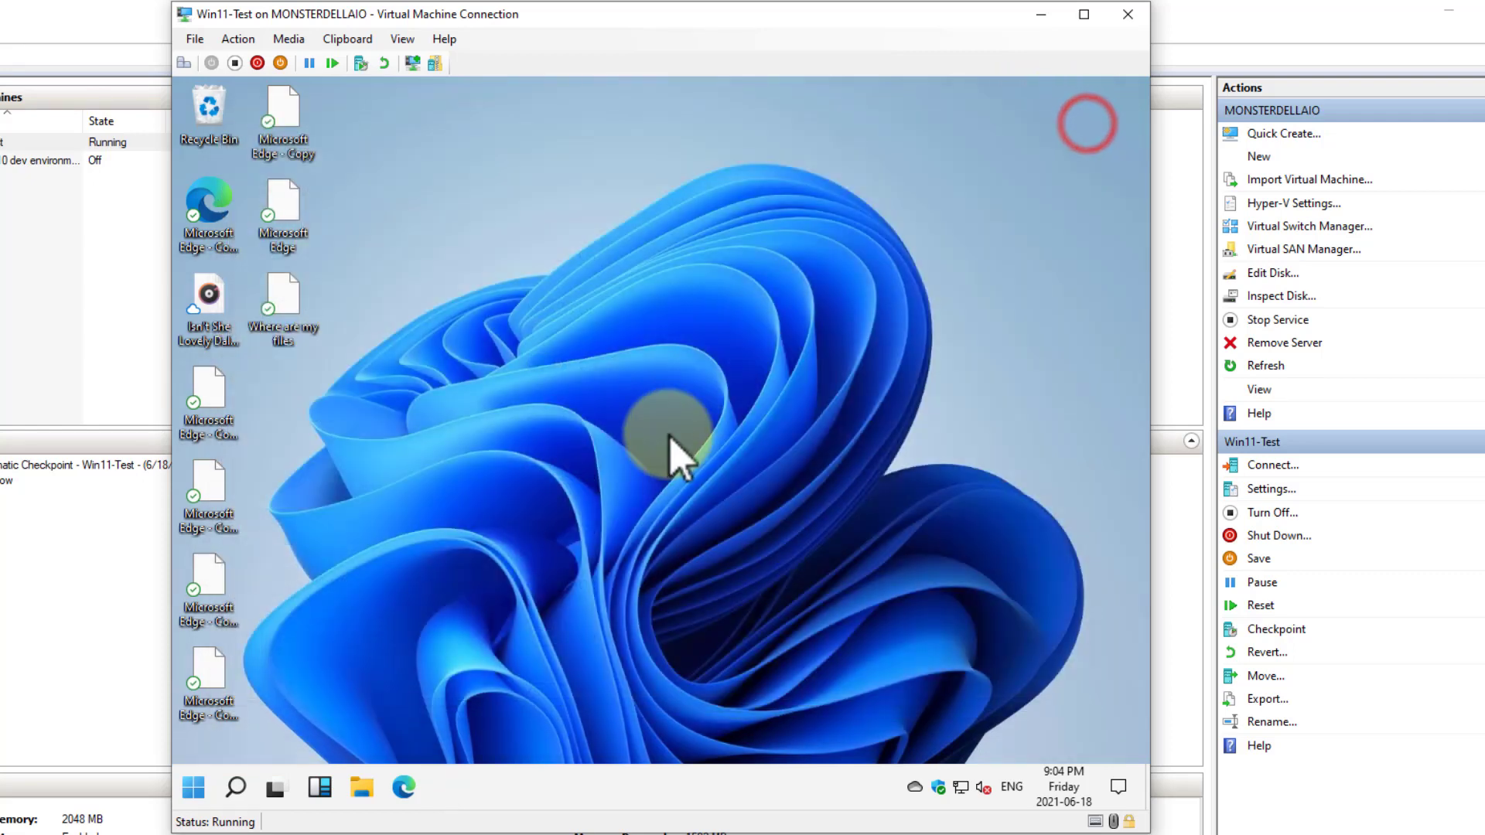
Open Device Manager, examine the Computer and Disk drives categories, and close the Settings window opened from the notification
right_click(194, 787)
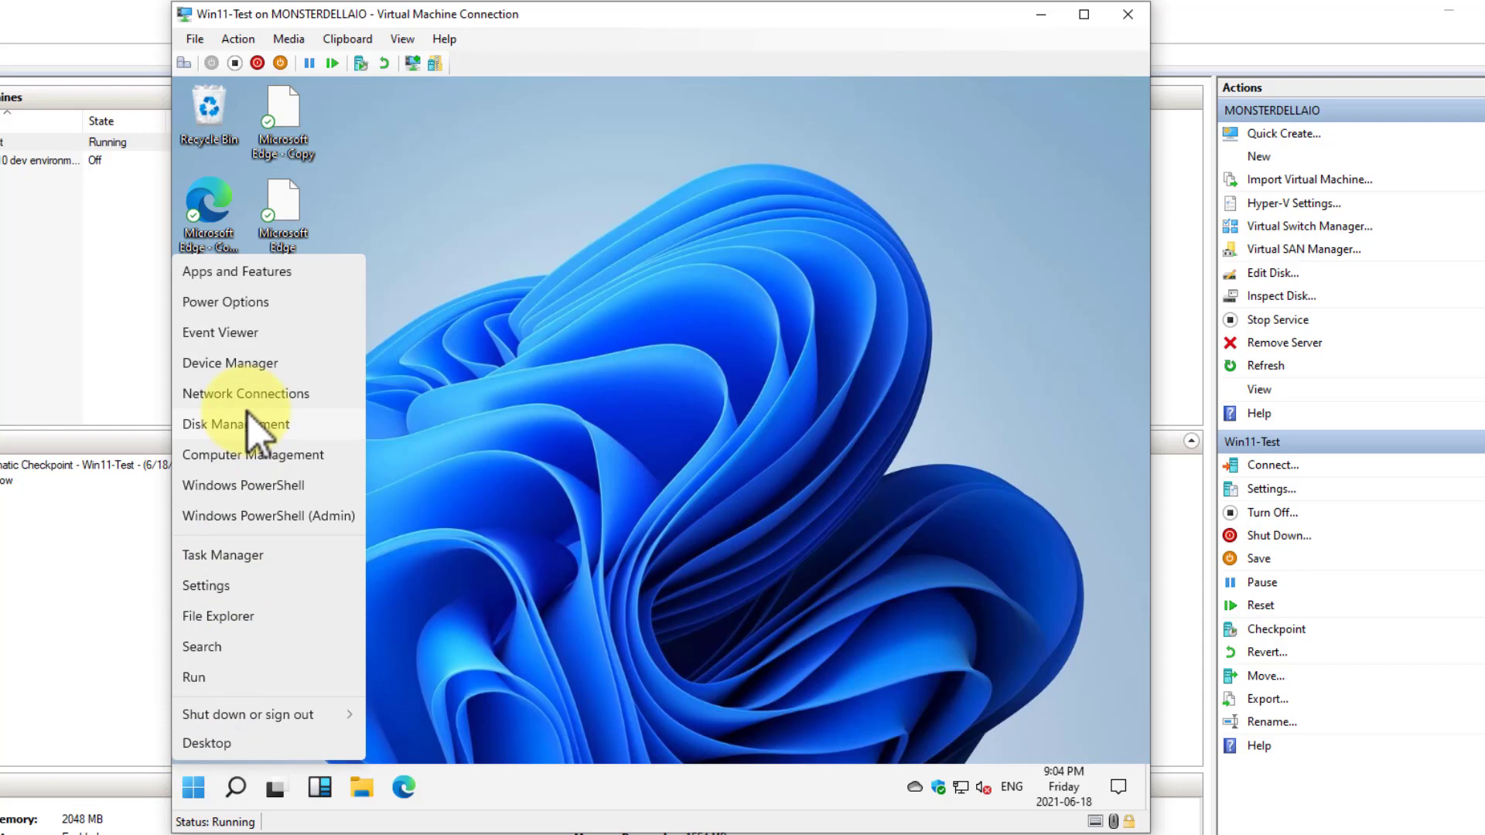
left_click(254, 373)
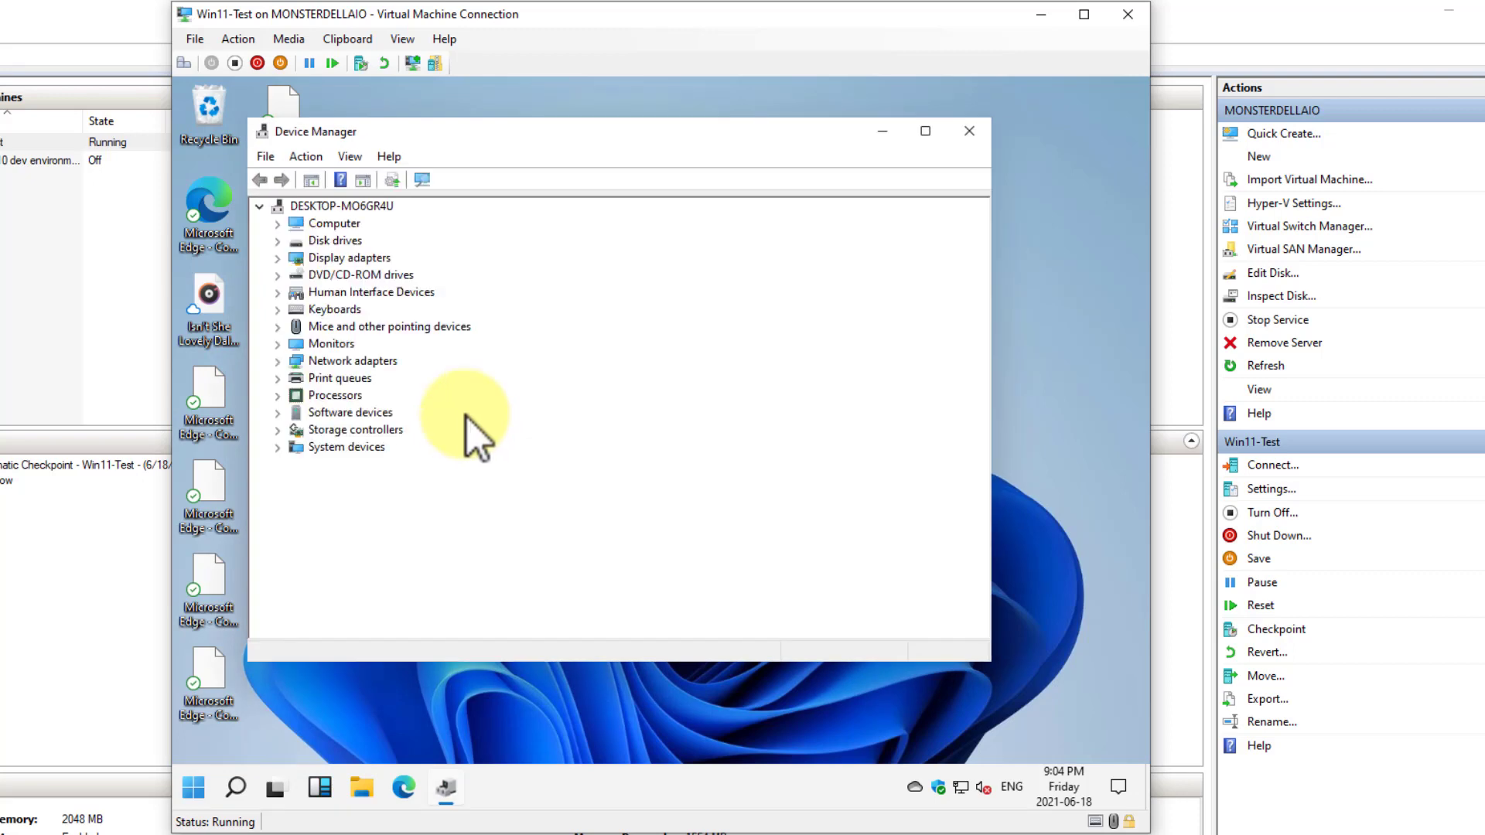
left_click(277, 223)
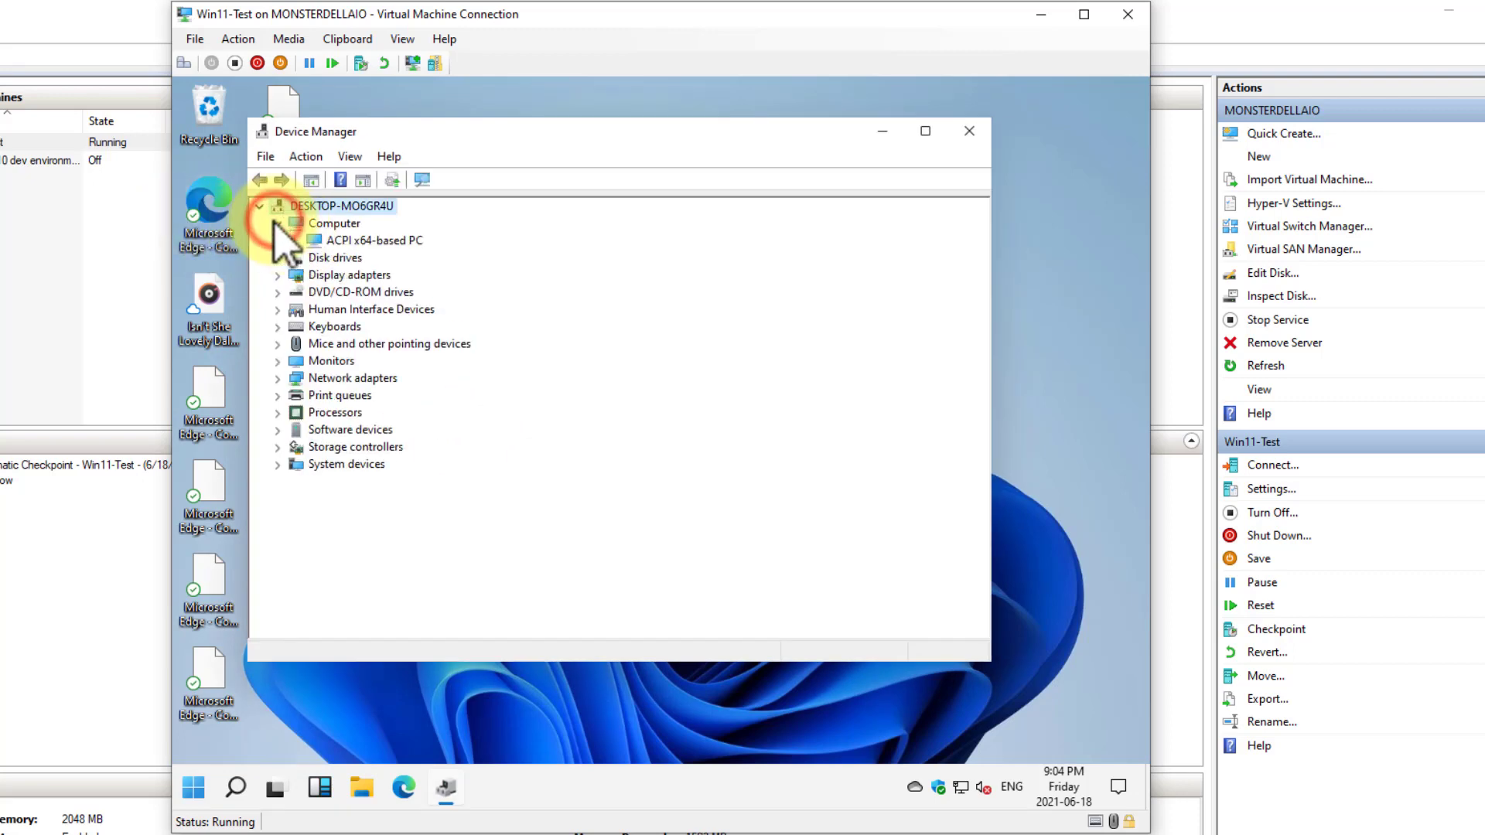
left_click(277, 222)
left_click(277, 223)
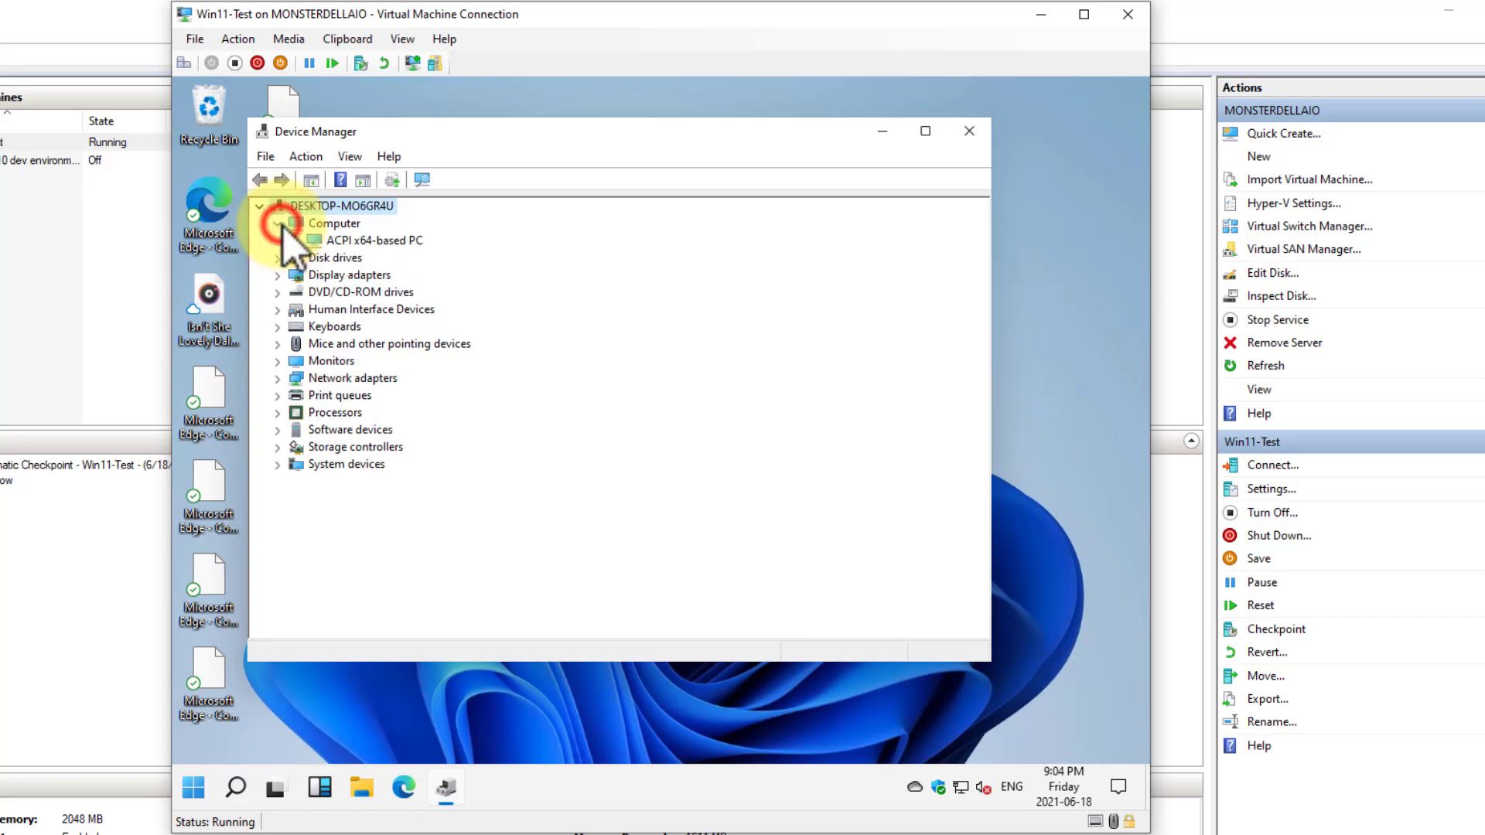
left_click(277, 224)
left_click(277, 241)
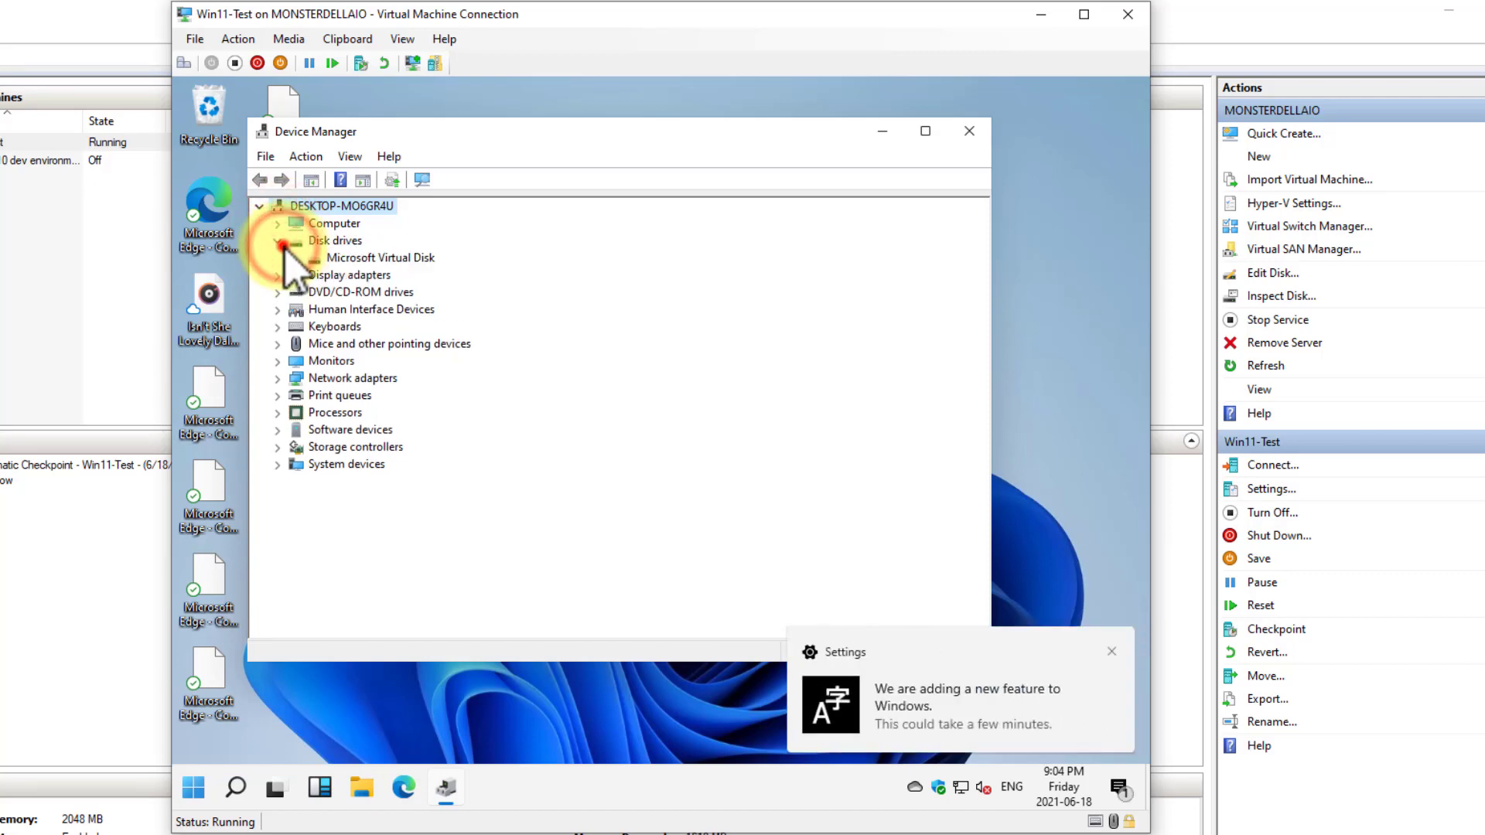
left_click(284, 244)
left_click(1123, 652)
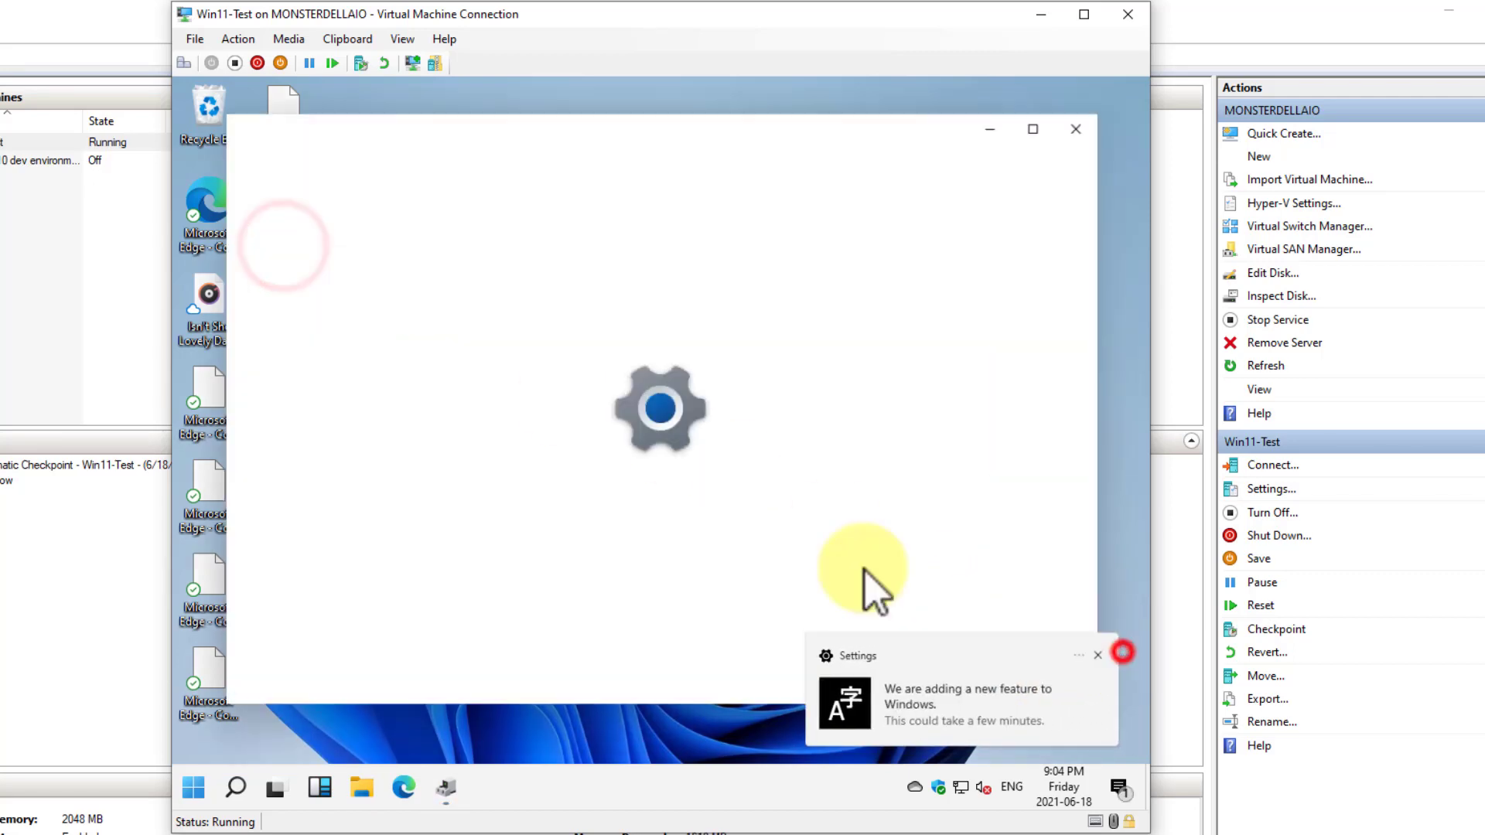
left_click(1076, 130)
Examine the Device Manager categories from Display adapters through Network adapters
left_click(282, 259)
left_click(282, 258)
left_click(282, 274)
left_click(283, 274)
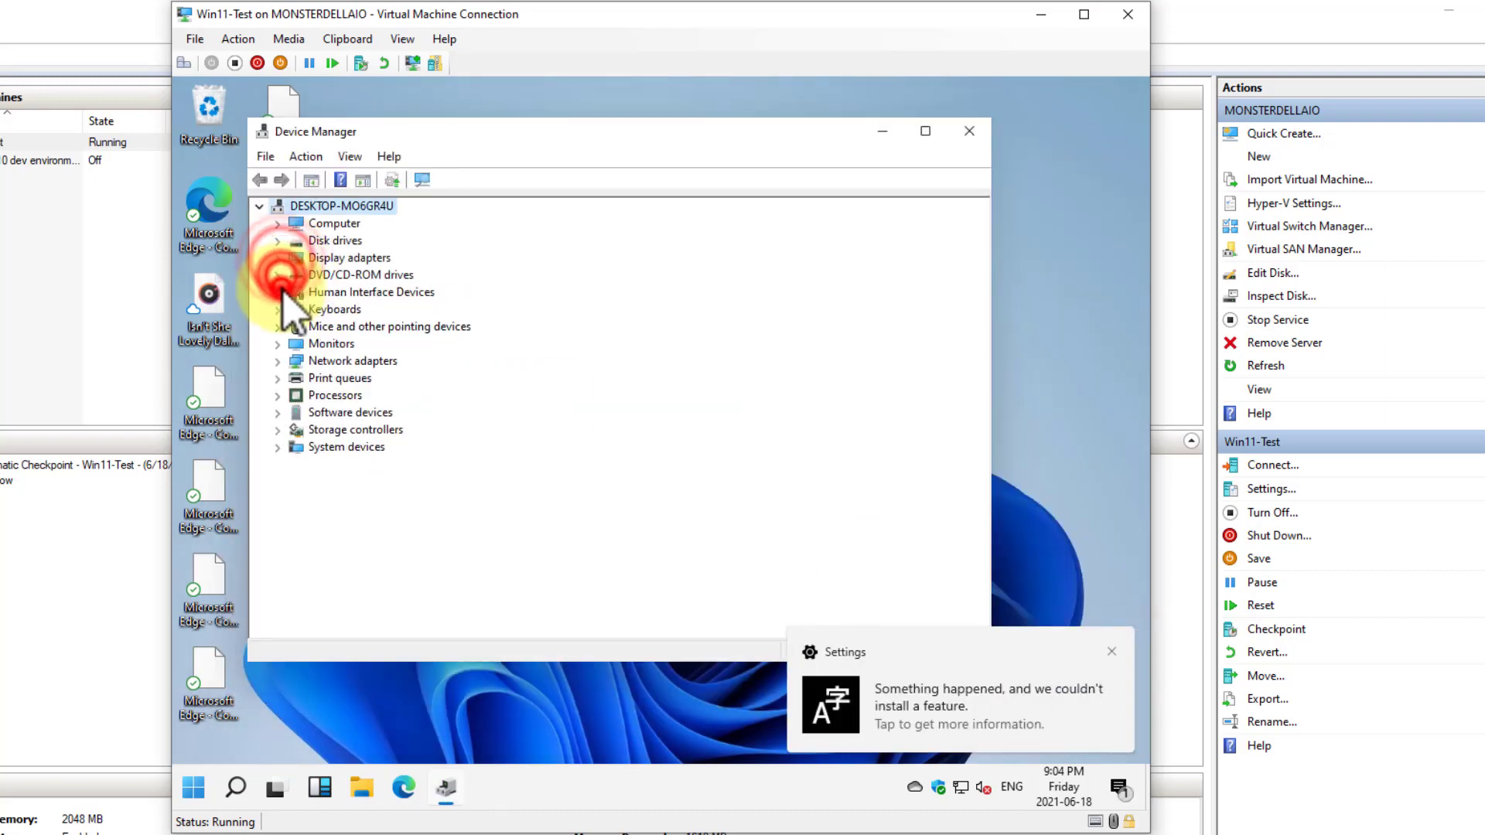
left_click(280, 310)
left_click(280, 309)
left_click(279, 328)
left_click(280, 328)
left_click(277, 361)
left_click(278, 361)
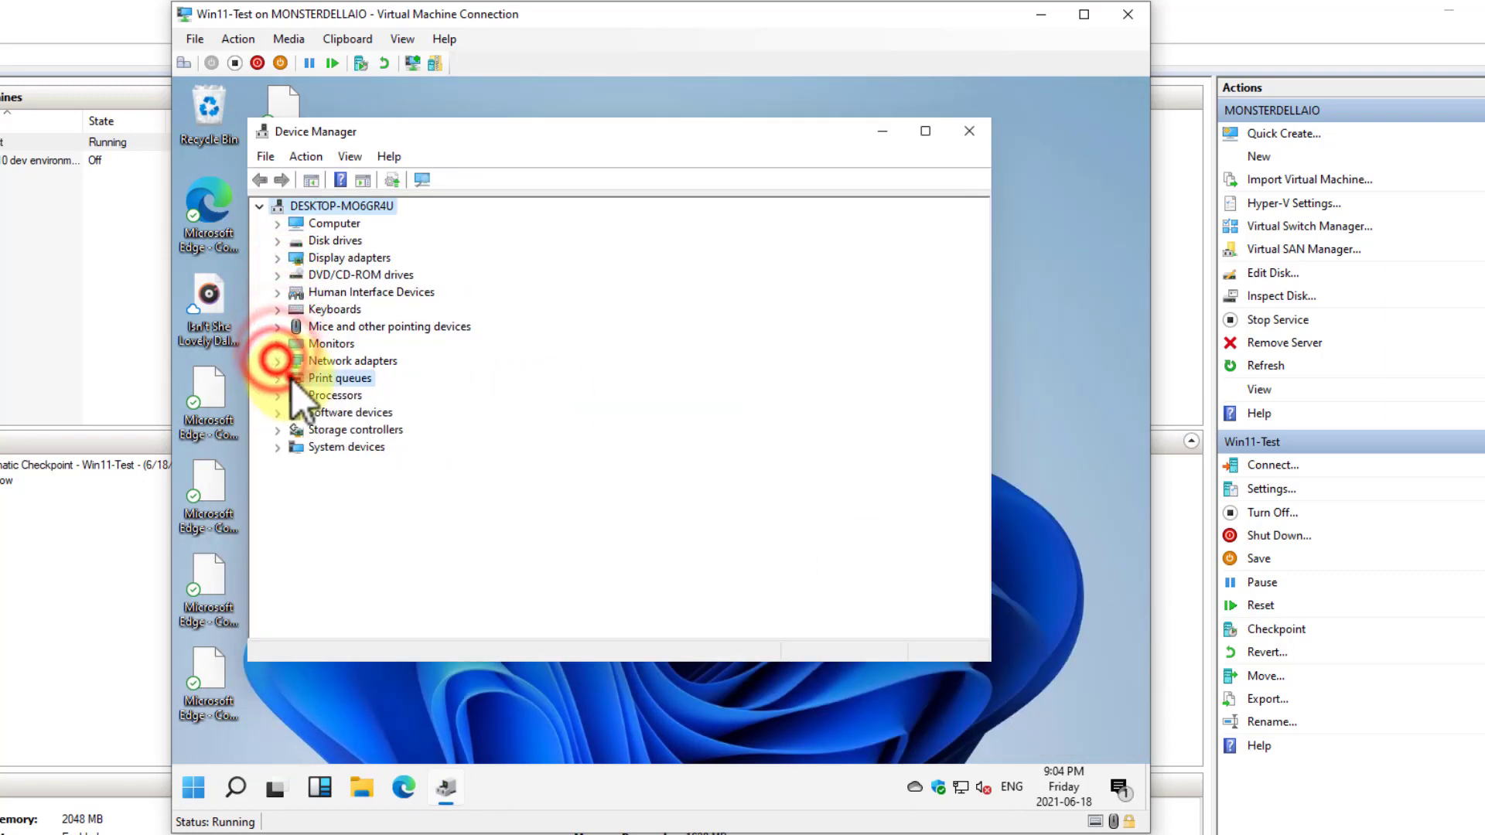
Examine the Print queues, Processors, Storage controllers and System devices categories, and close Device Manager
left_click(278, 378)
left_click(278, 396)
left_click(278, 395)
left_click(277, 430)
left_click(278, 430)
left_click(278, 447)
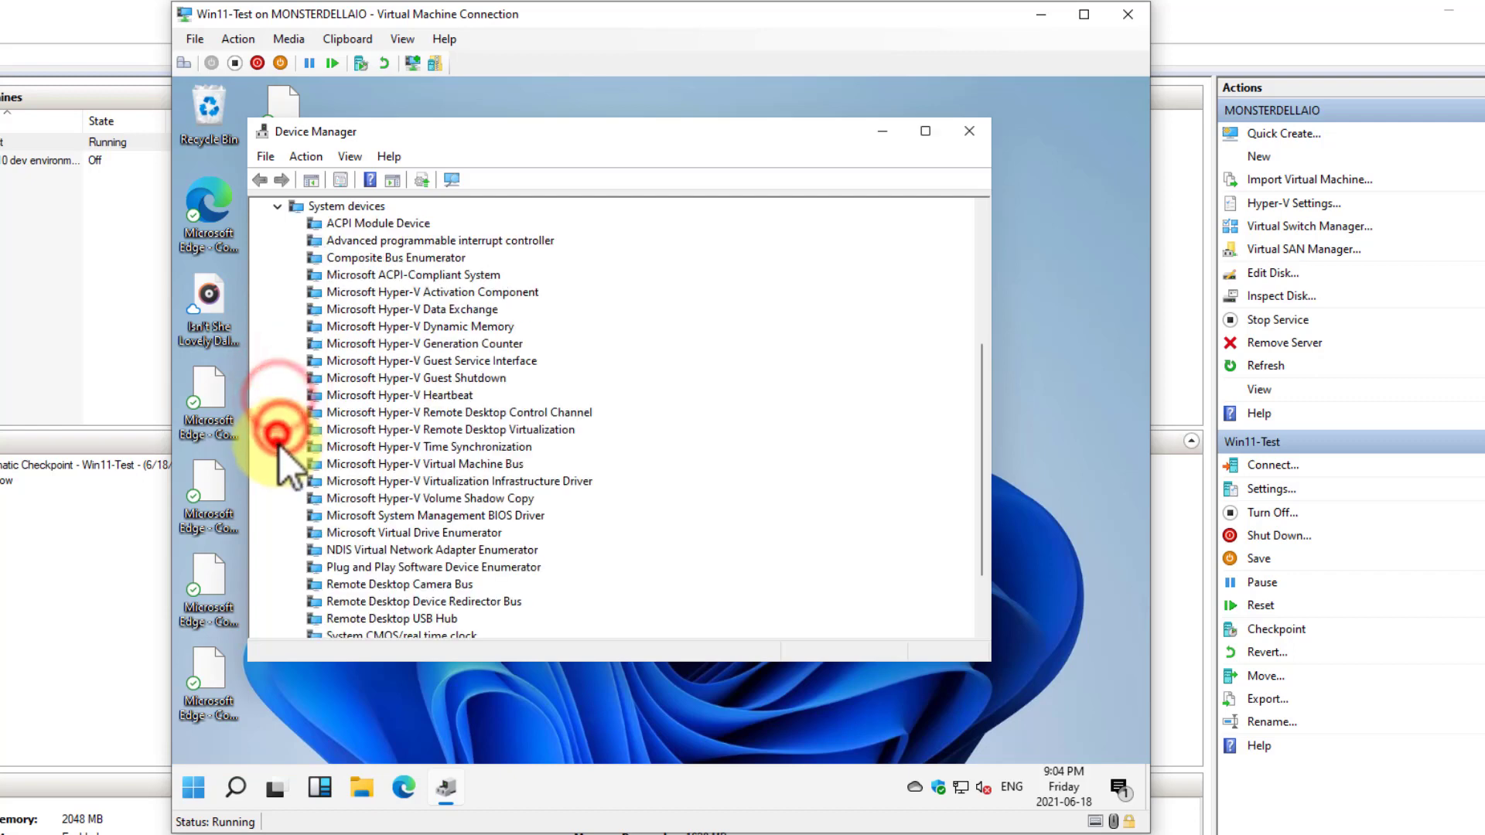
scroll(490, 431, "down", 2)
left_click(969, 131)
Send Ctrl+Alt+Delete to the virtual machine, open Task Manager from the security screen and expand it to the detailed view
right_click(679, 810)
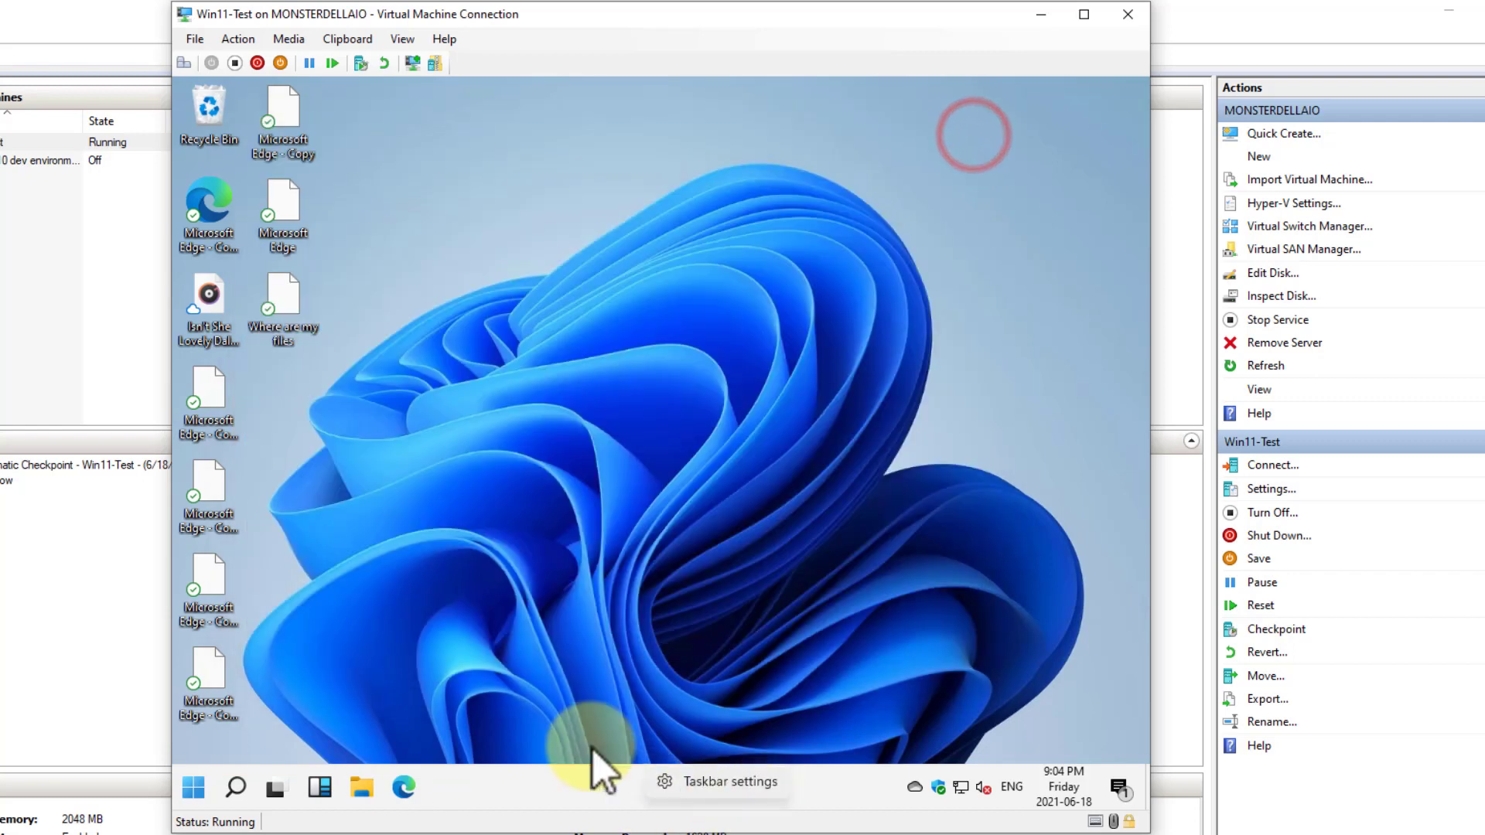
left_click(534, 312)
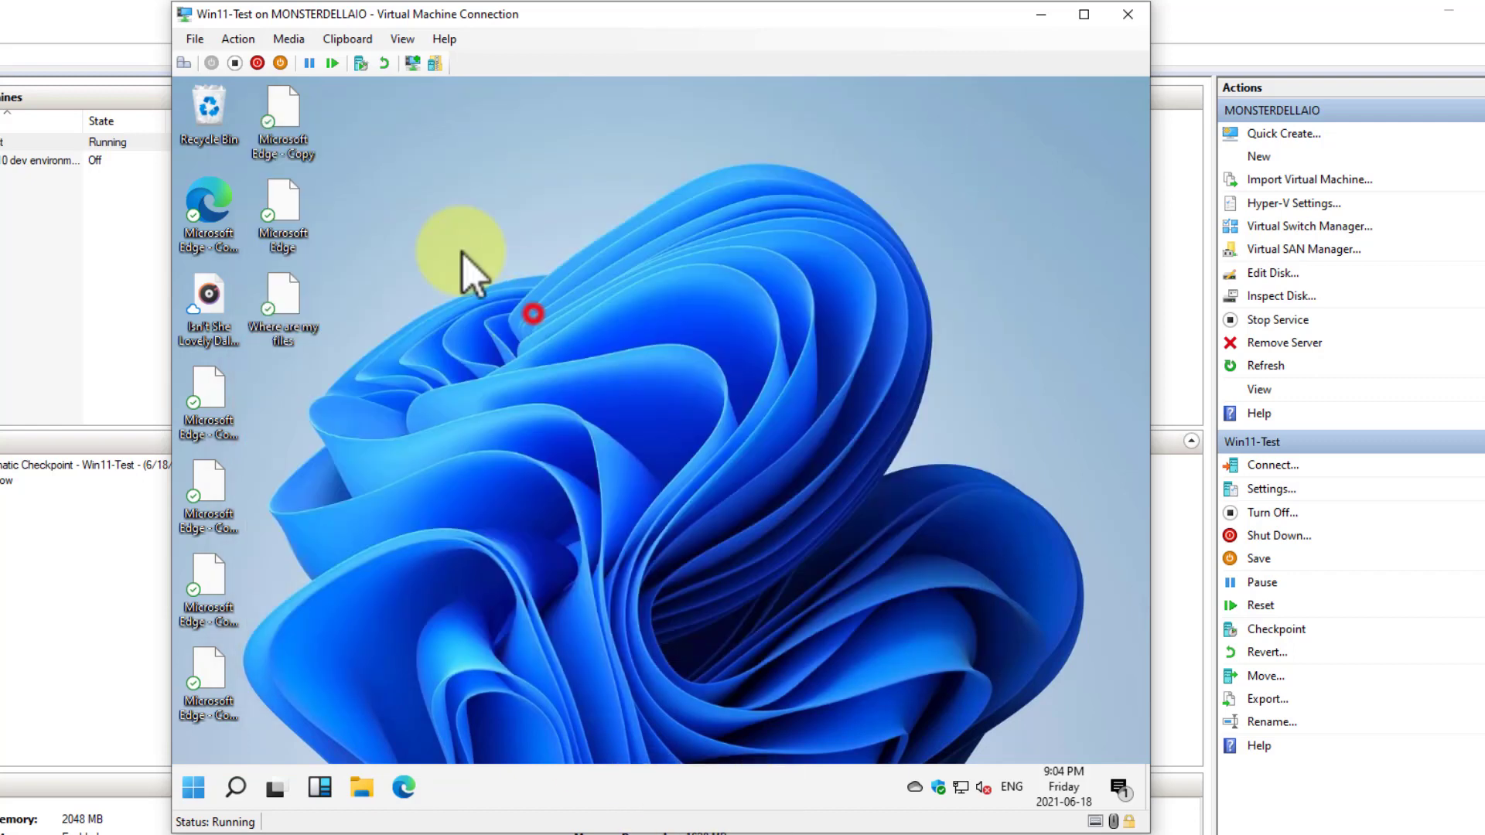
left_click(179, 67)
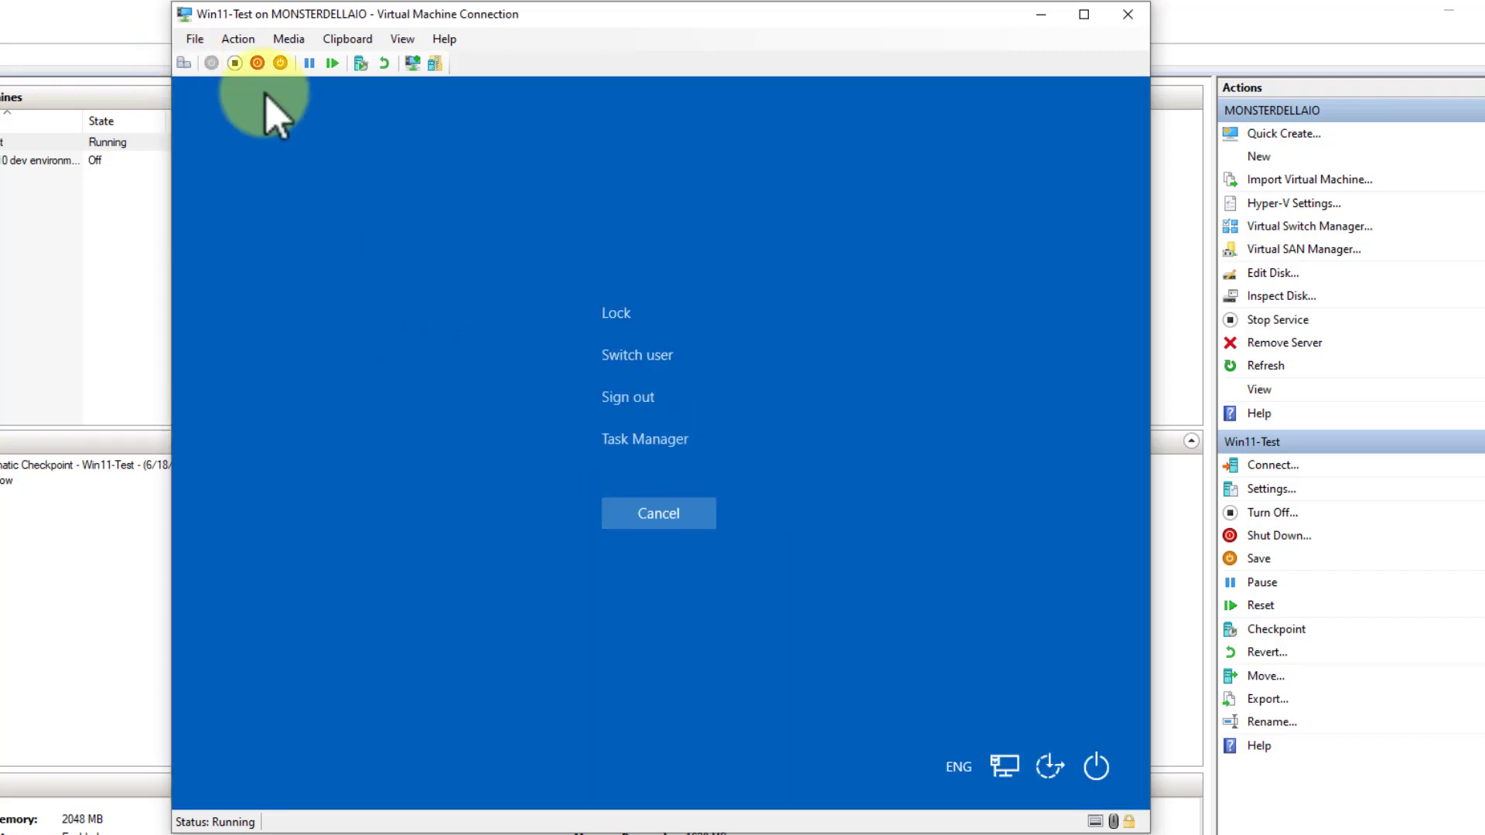
left_click(655, 439)
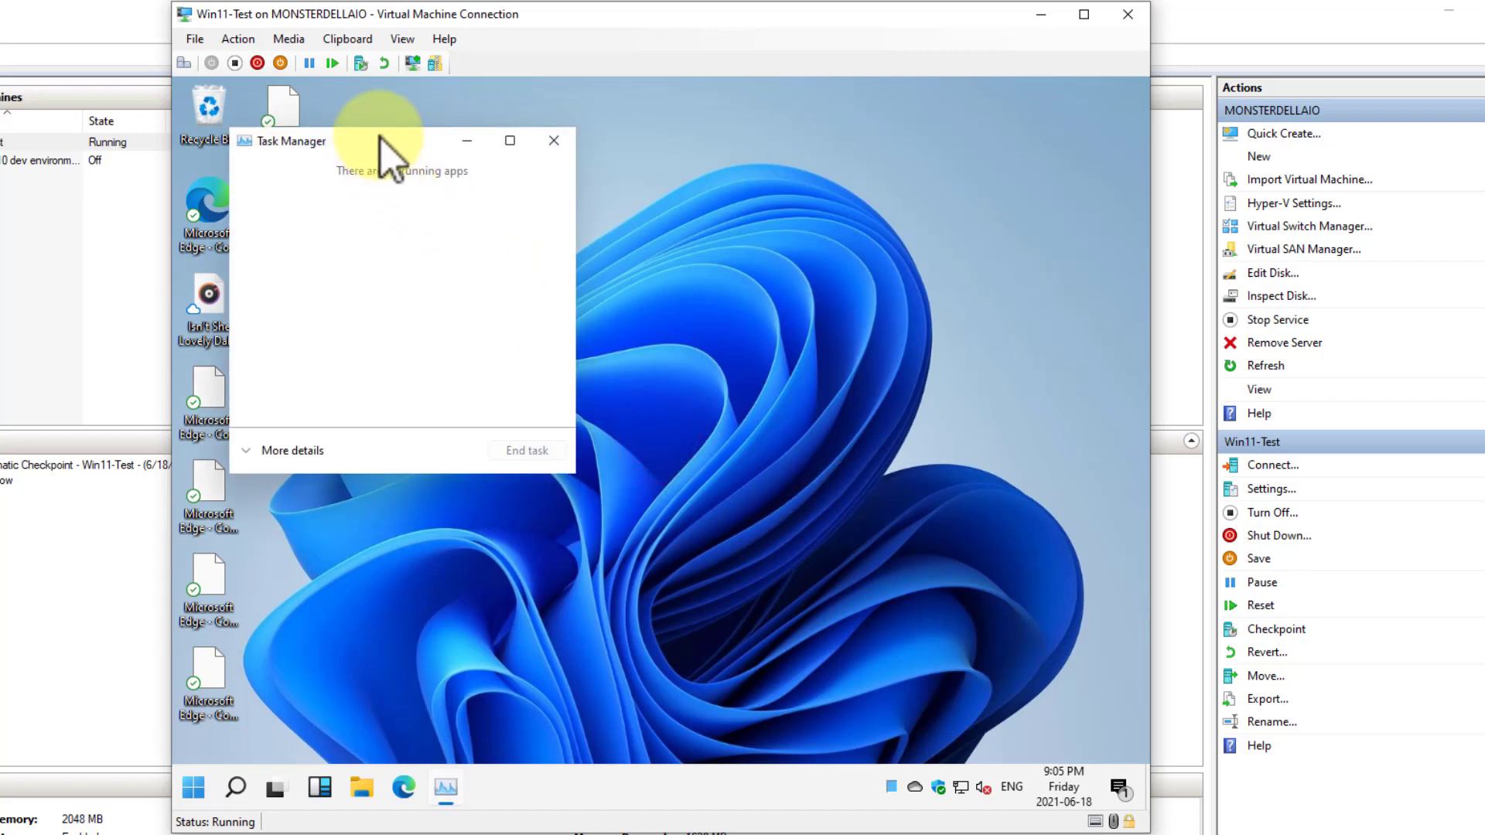
left_click_drag(374, 141, 603, 143)
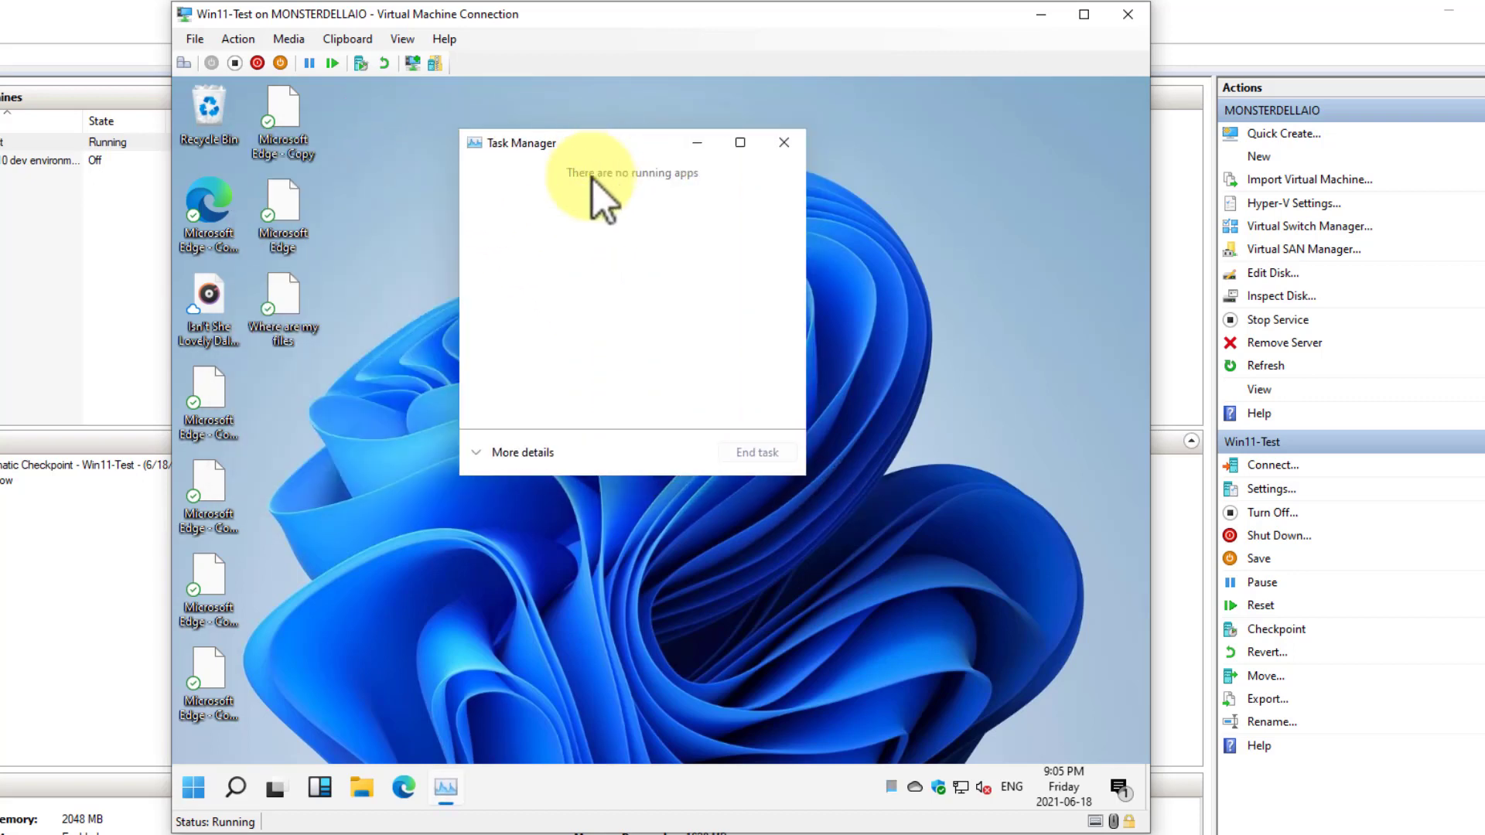
left_click(536, 452)
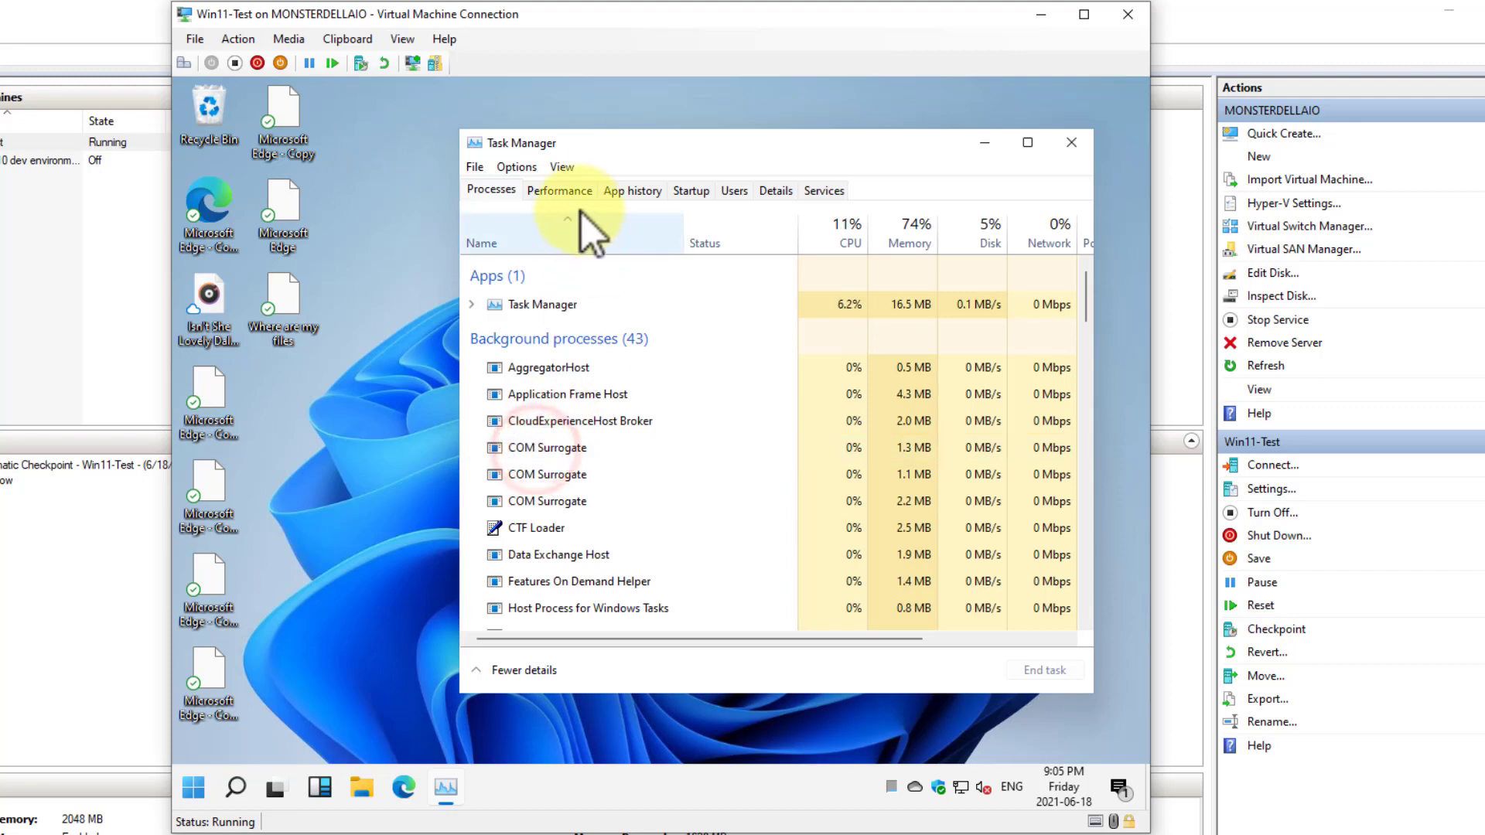
Reposition and widen Task Manager to examine the Power usage and Power usage trend columns of the running processes
left_click(559, 186)
left_click(491, 189)
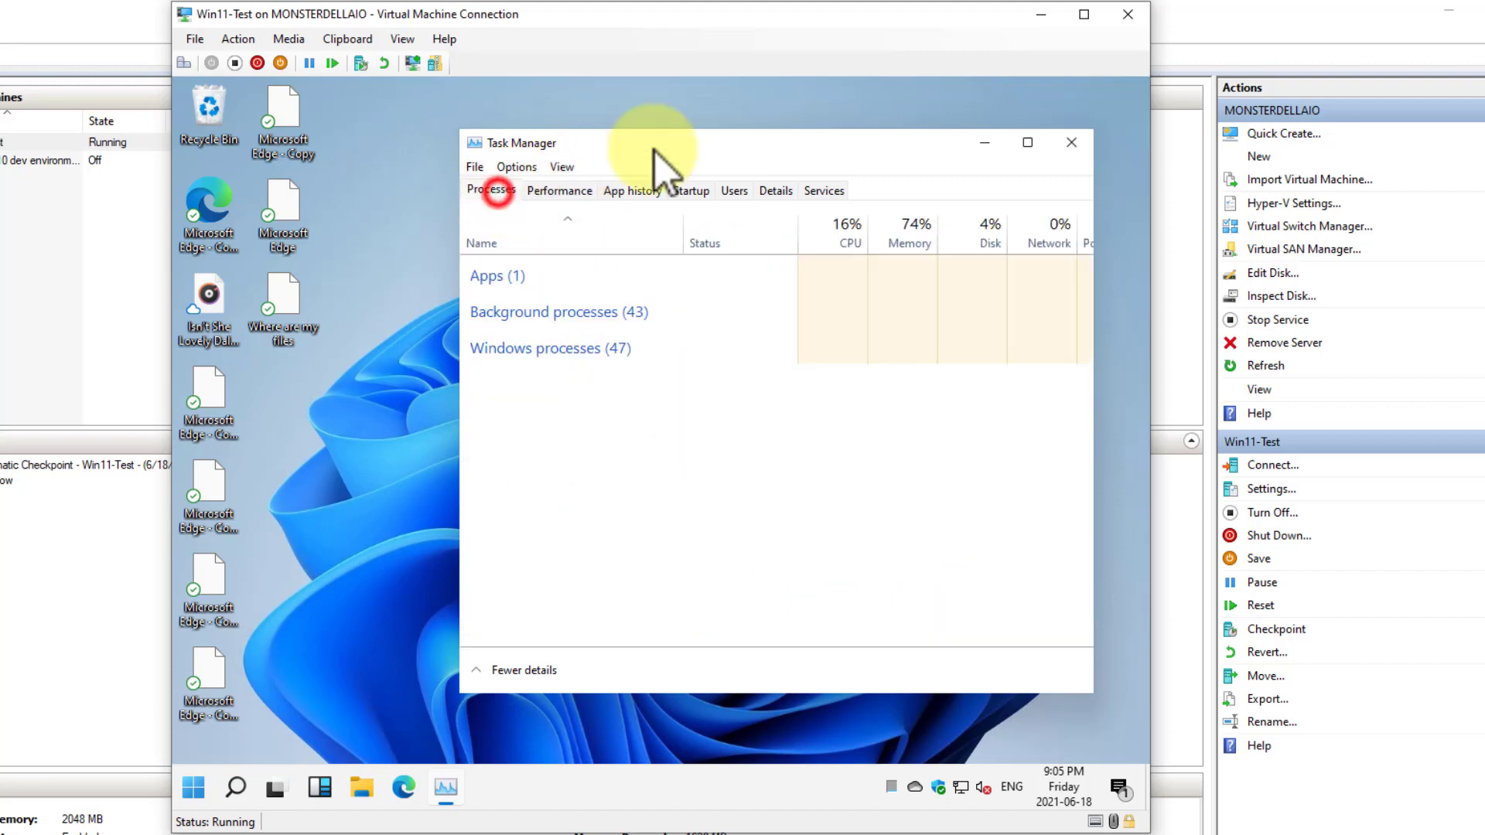
left_click_drag(749, 143, 539, 132)
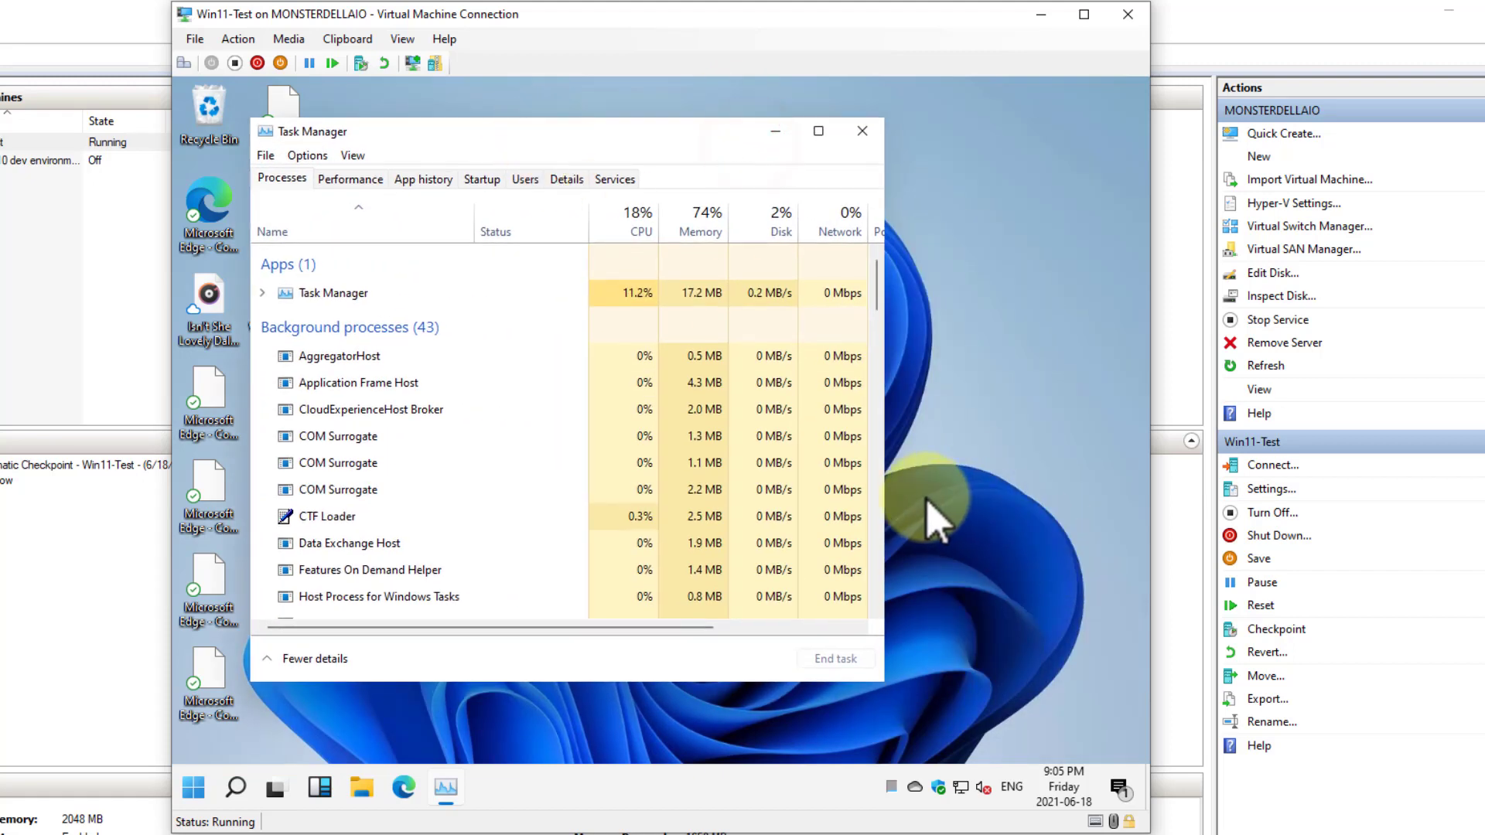
left_click_drag(884, 488, 1143, 451)
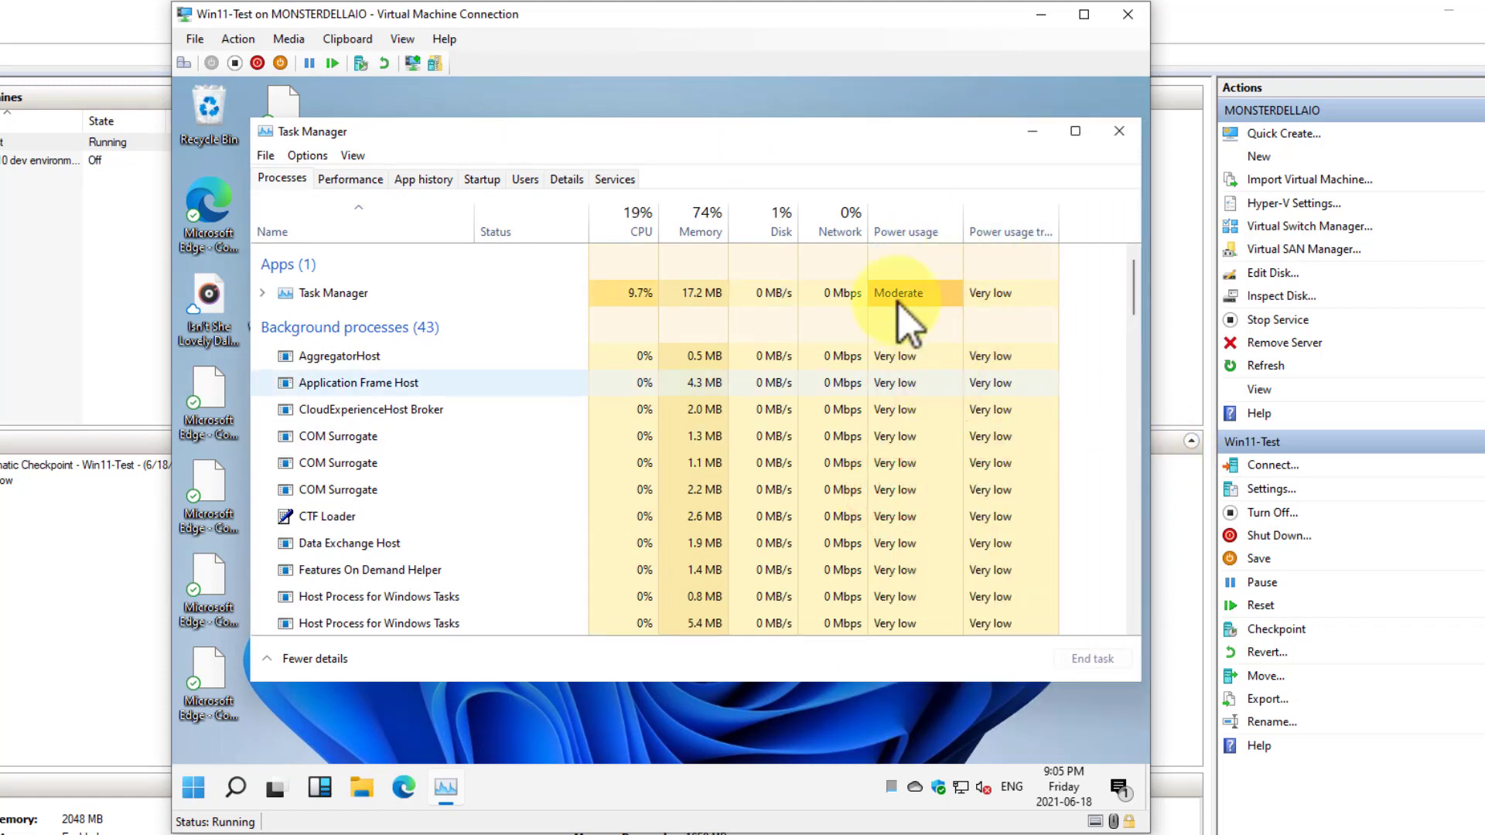
mouse_move(923, 234)
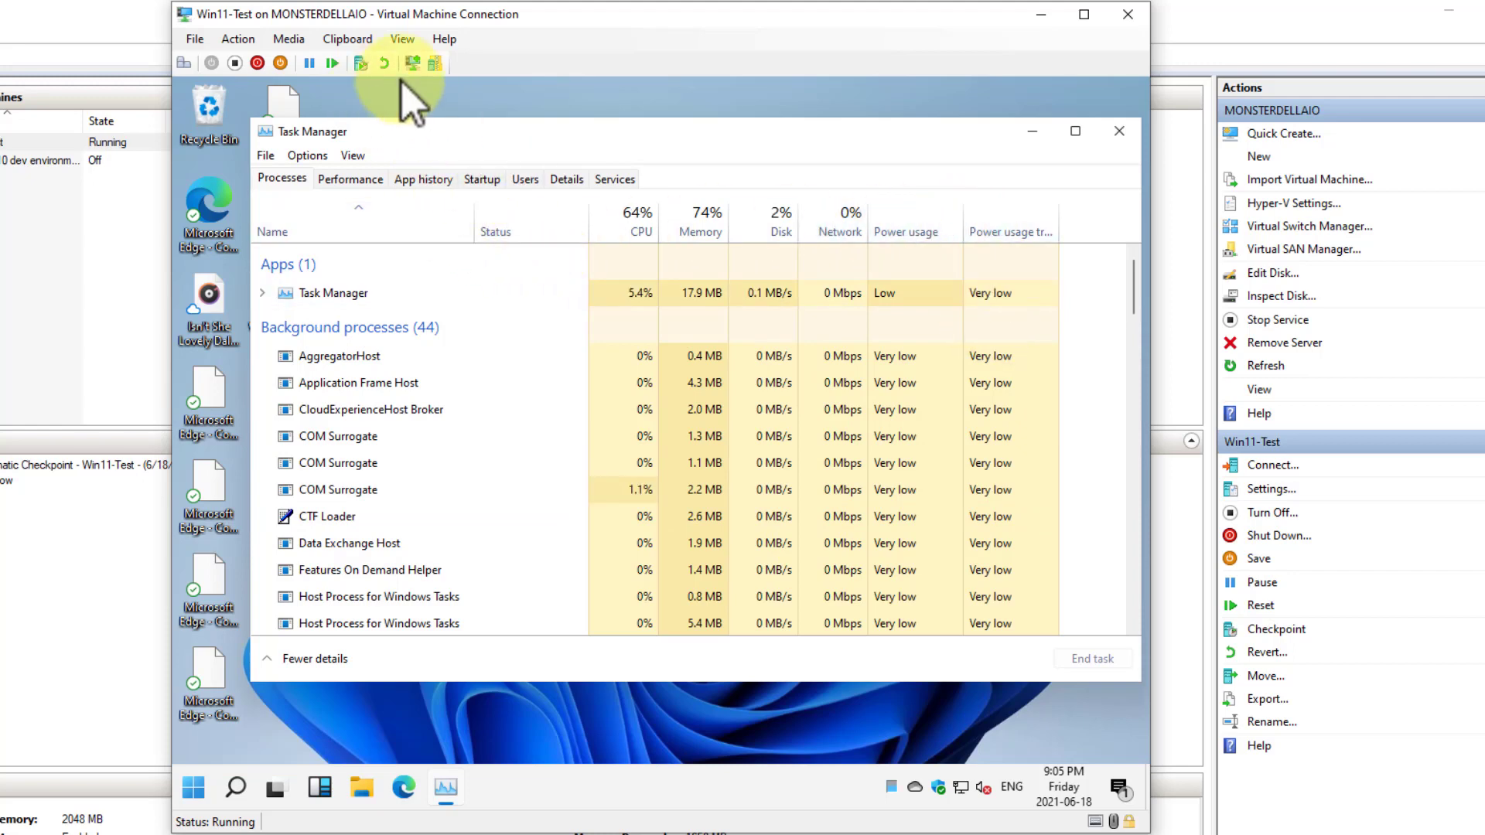
Change the CPU performance graph to show a separate graph for each logical processor
left_click(355, 180)
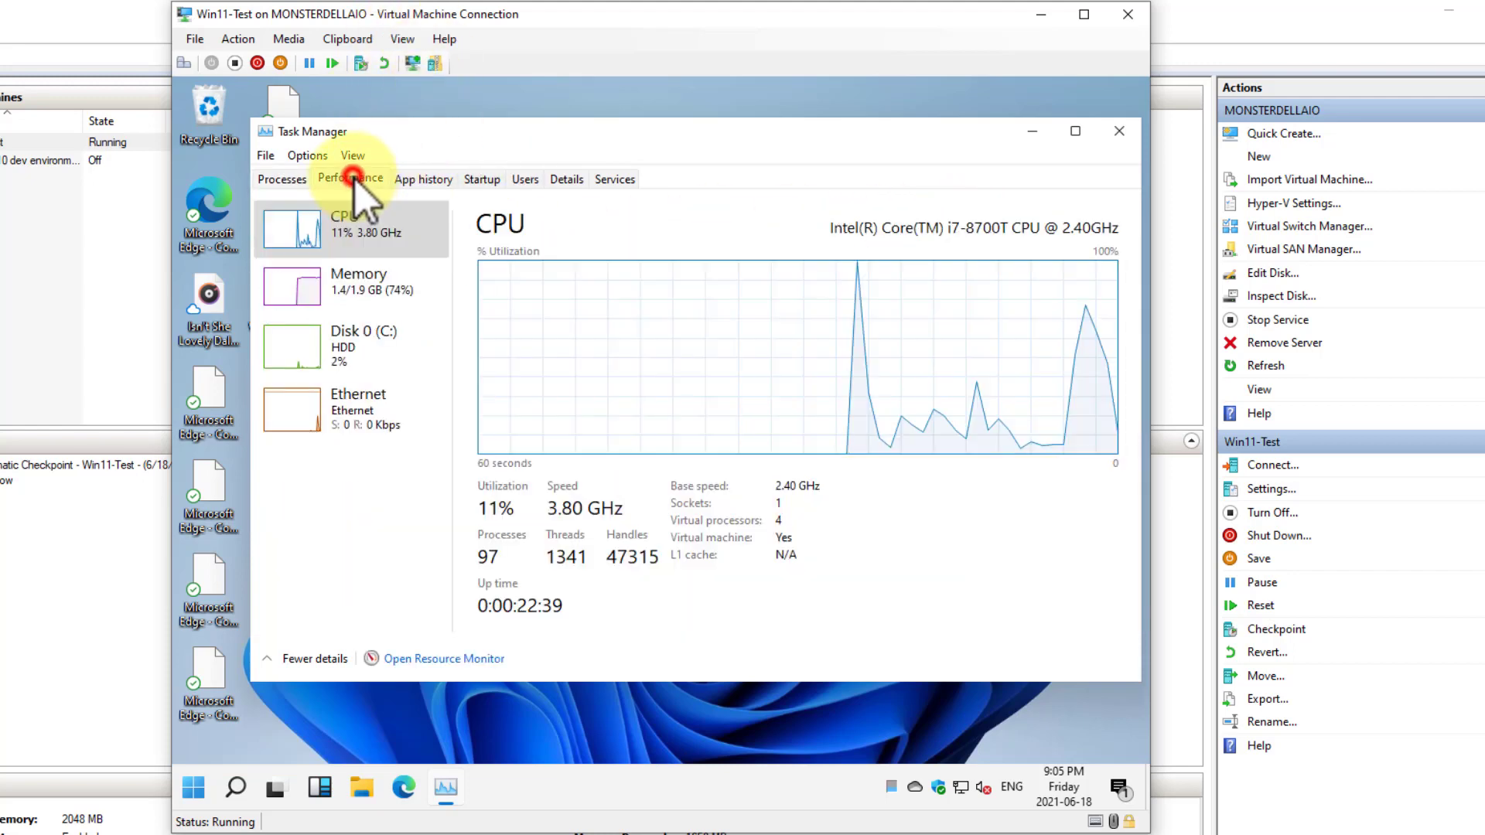
right_click(629, 328)
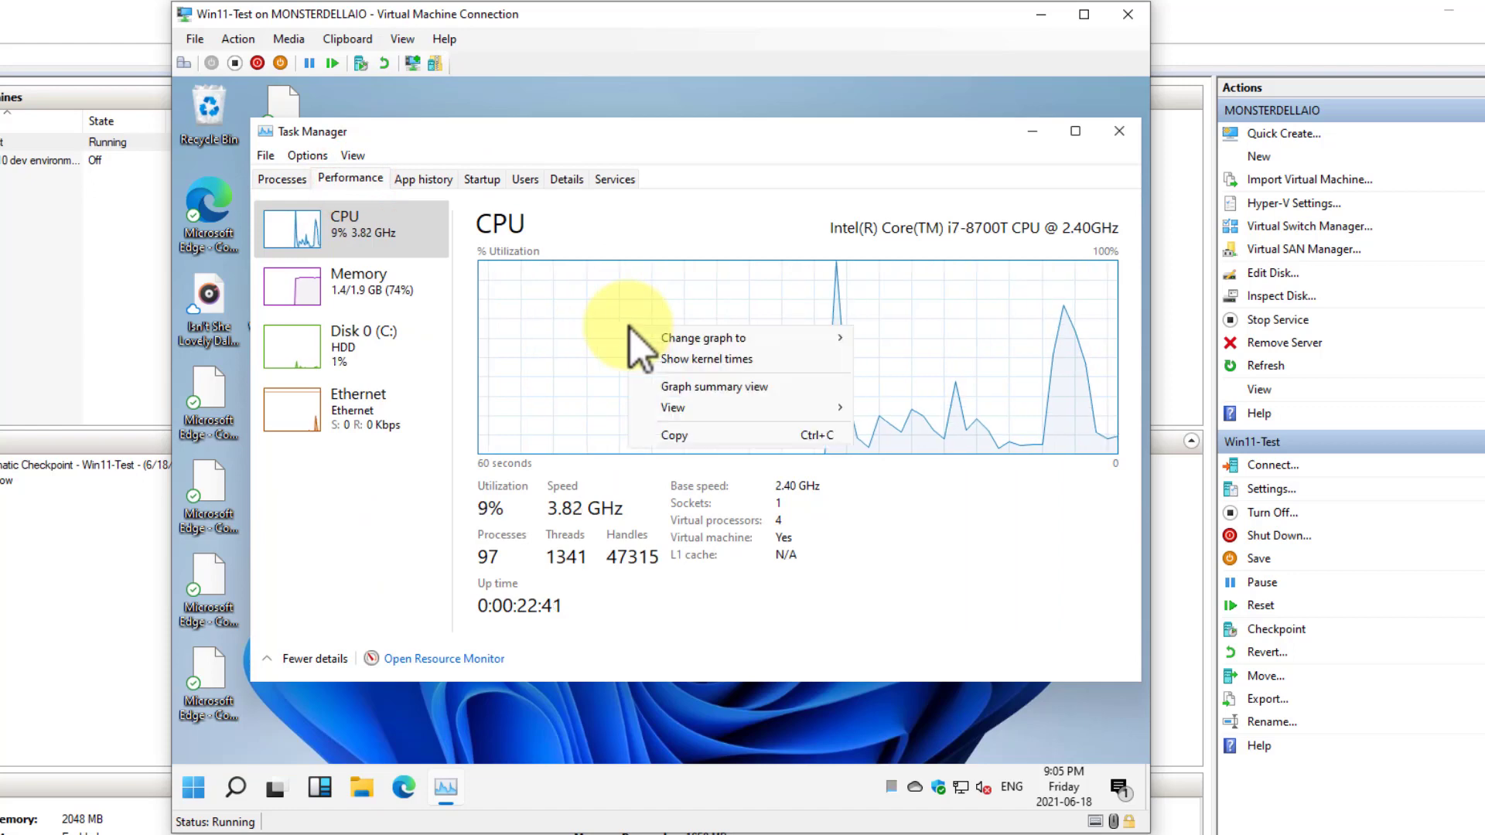
left_click(687, 338)
left_click(874, 359)
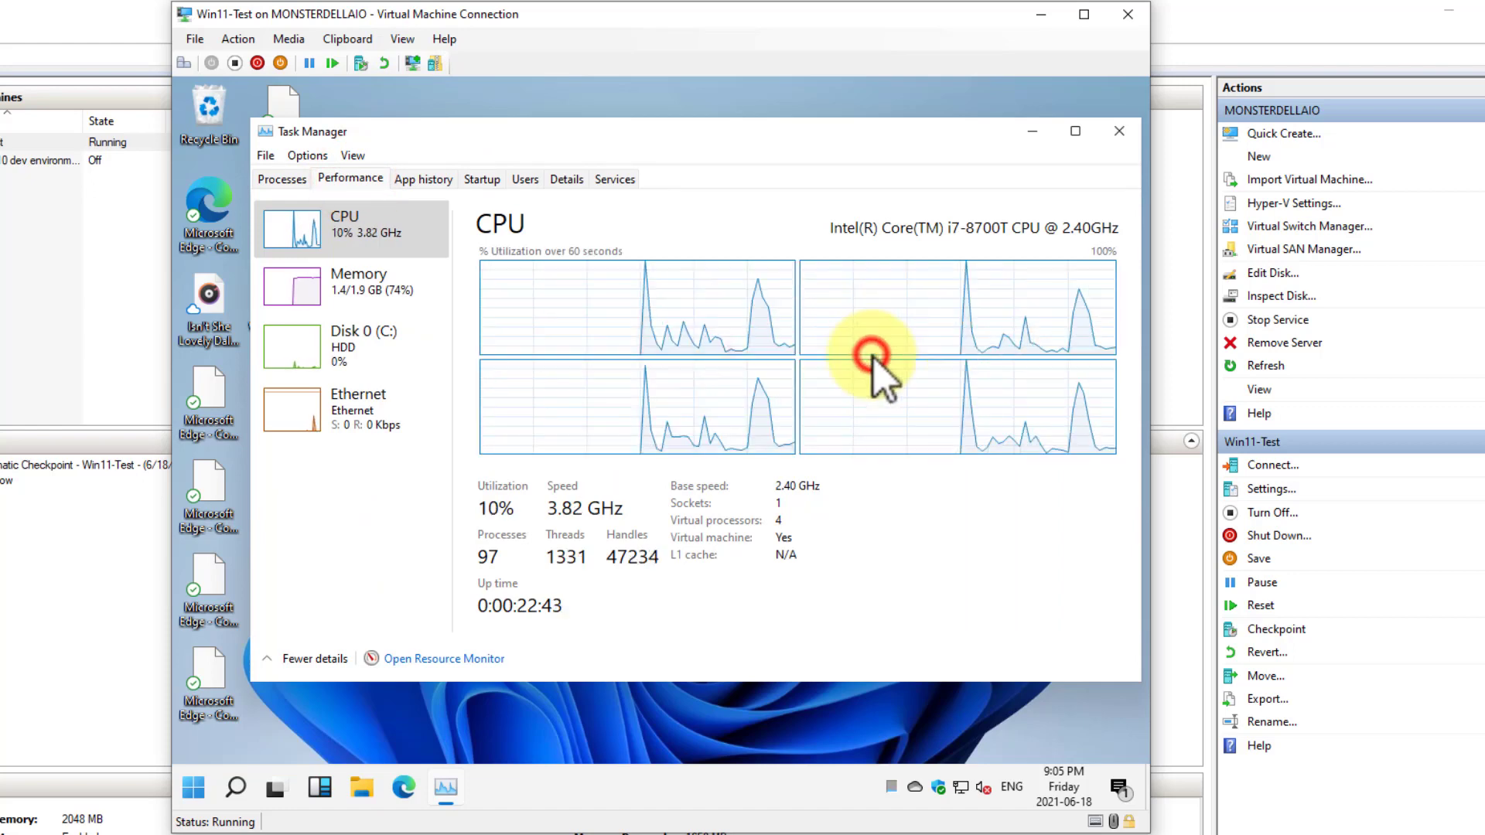
Examine the Memory, Disk 0 (C:) and Ethernet performance graphs in Task Manager
left_click(402, 292)
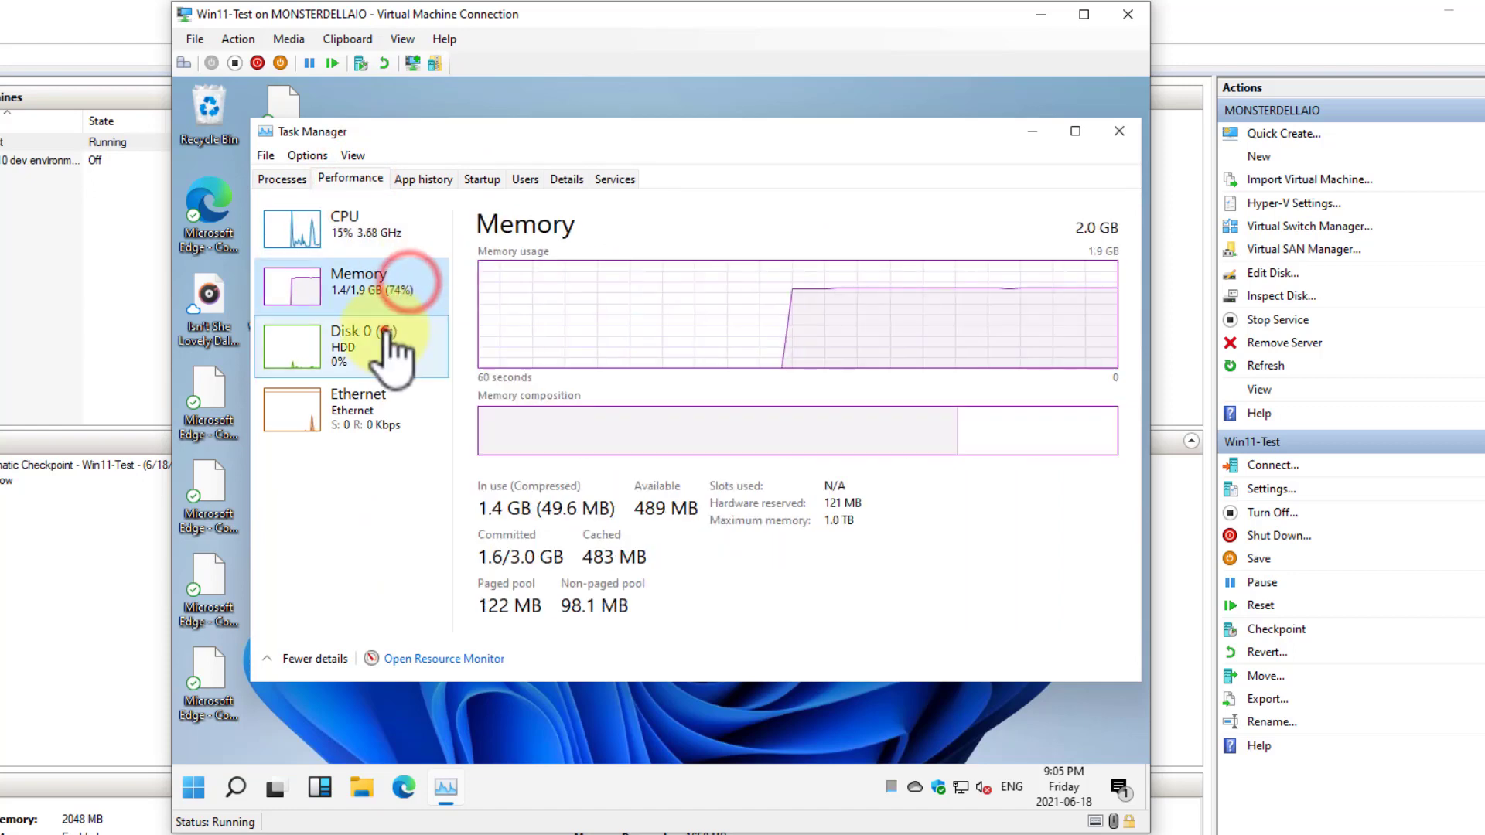
left_click(384, 331)
left_click(365, 422)
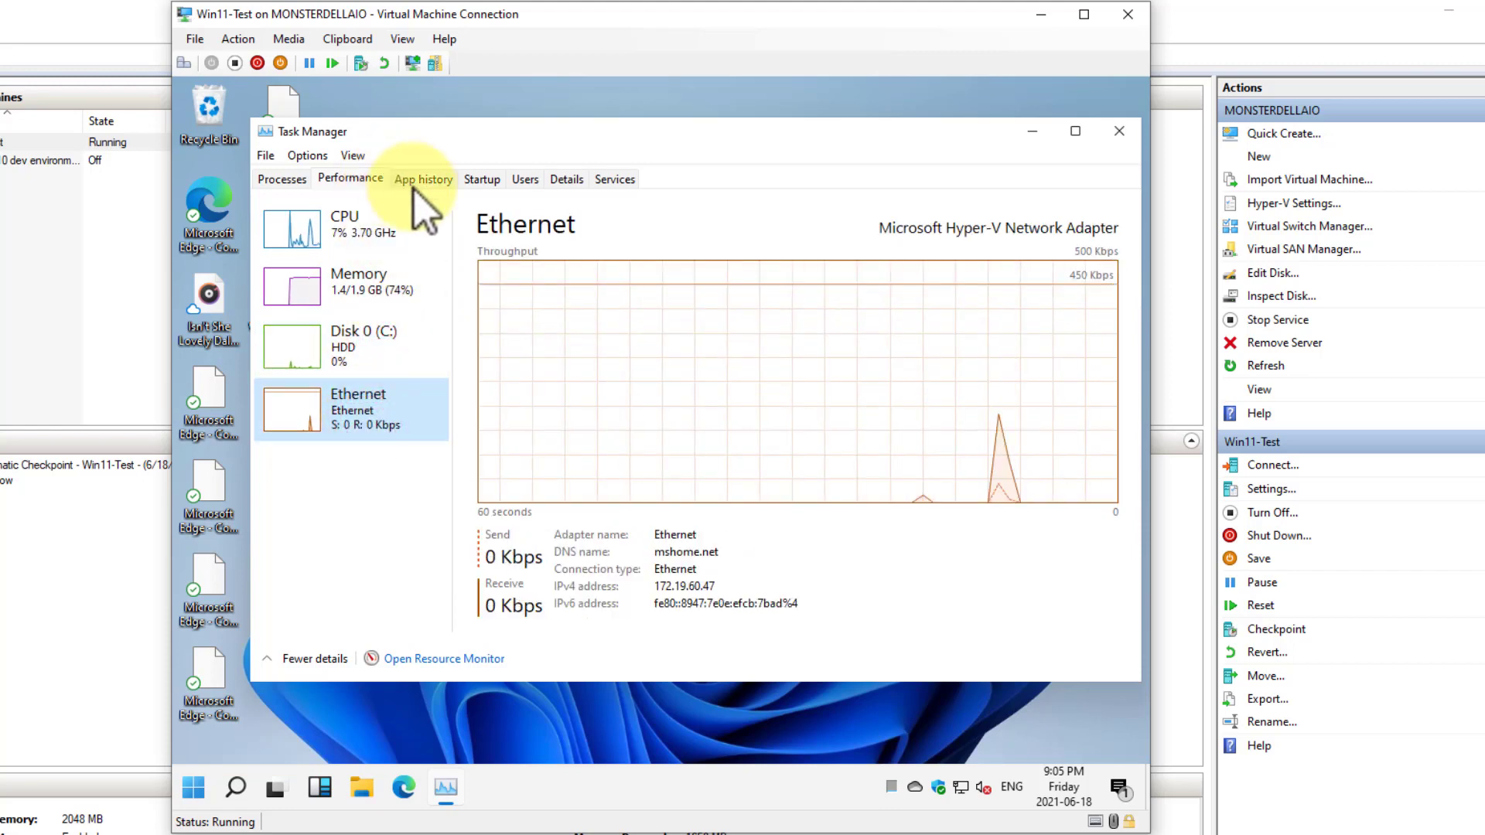
Look through Task Manager's App history, Startup, Users, Details and Services views, and close Task Manager
left_click(439, 182)
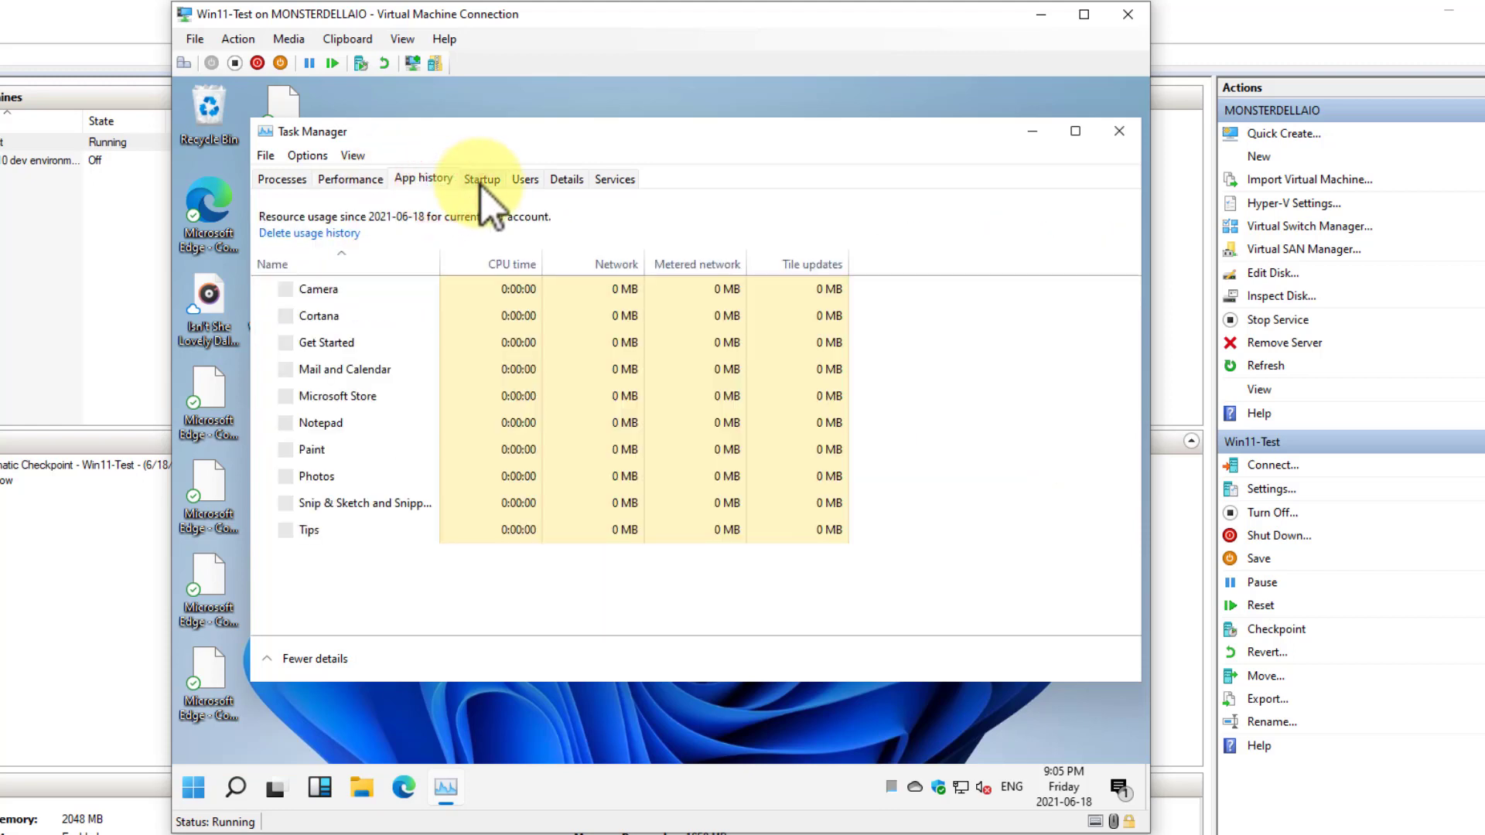
left_click(479, 180)
left_click(534, 189)
left_click(580, 187)
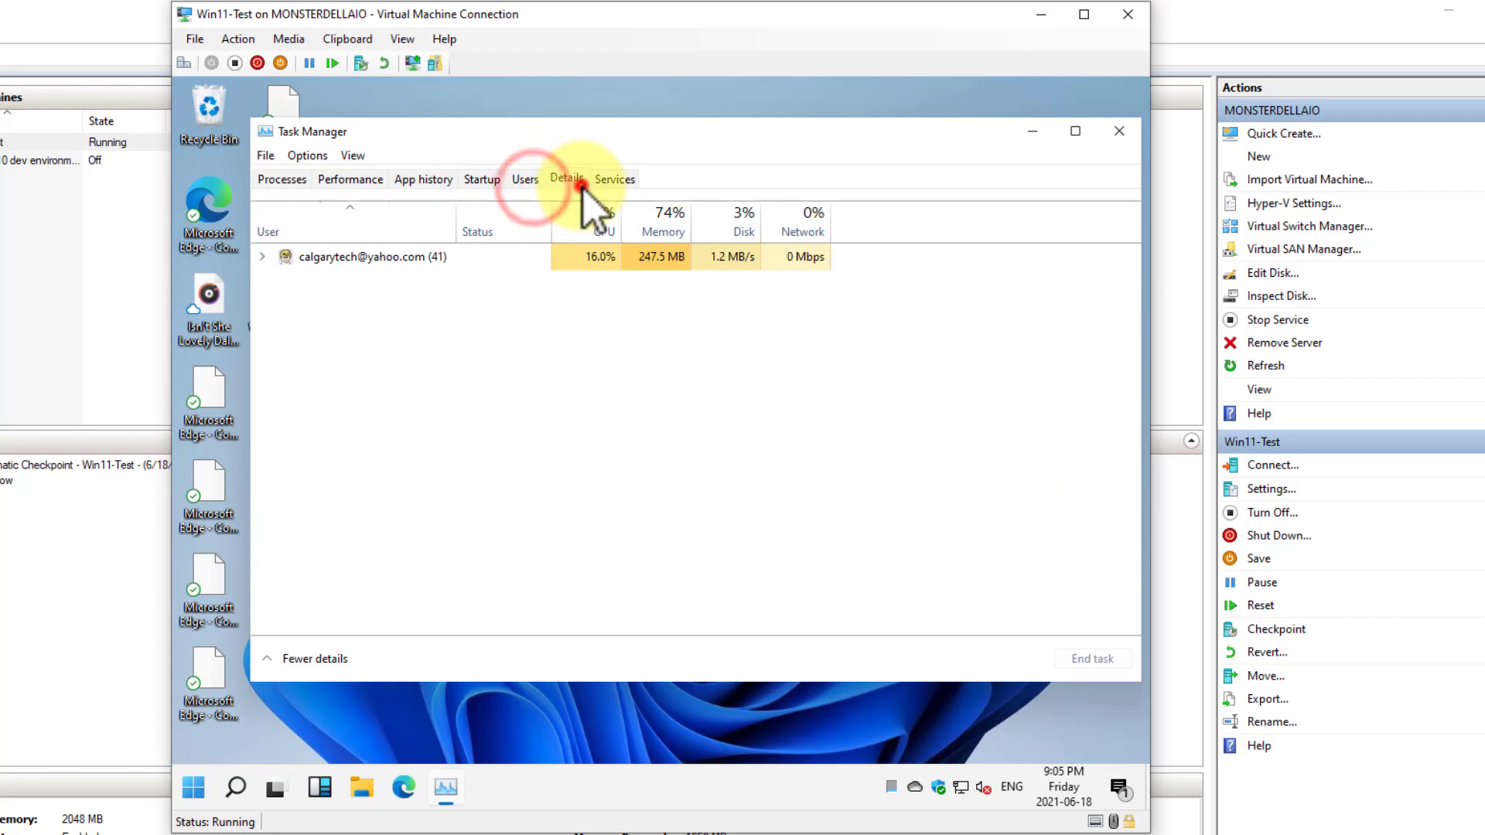
left_click(613, 184)
left_click(1119, 131)
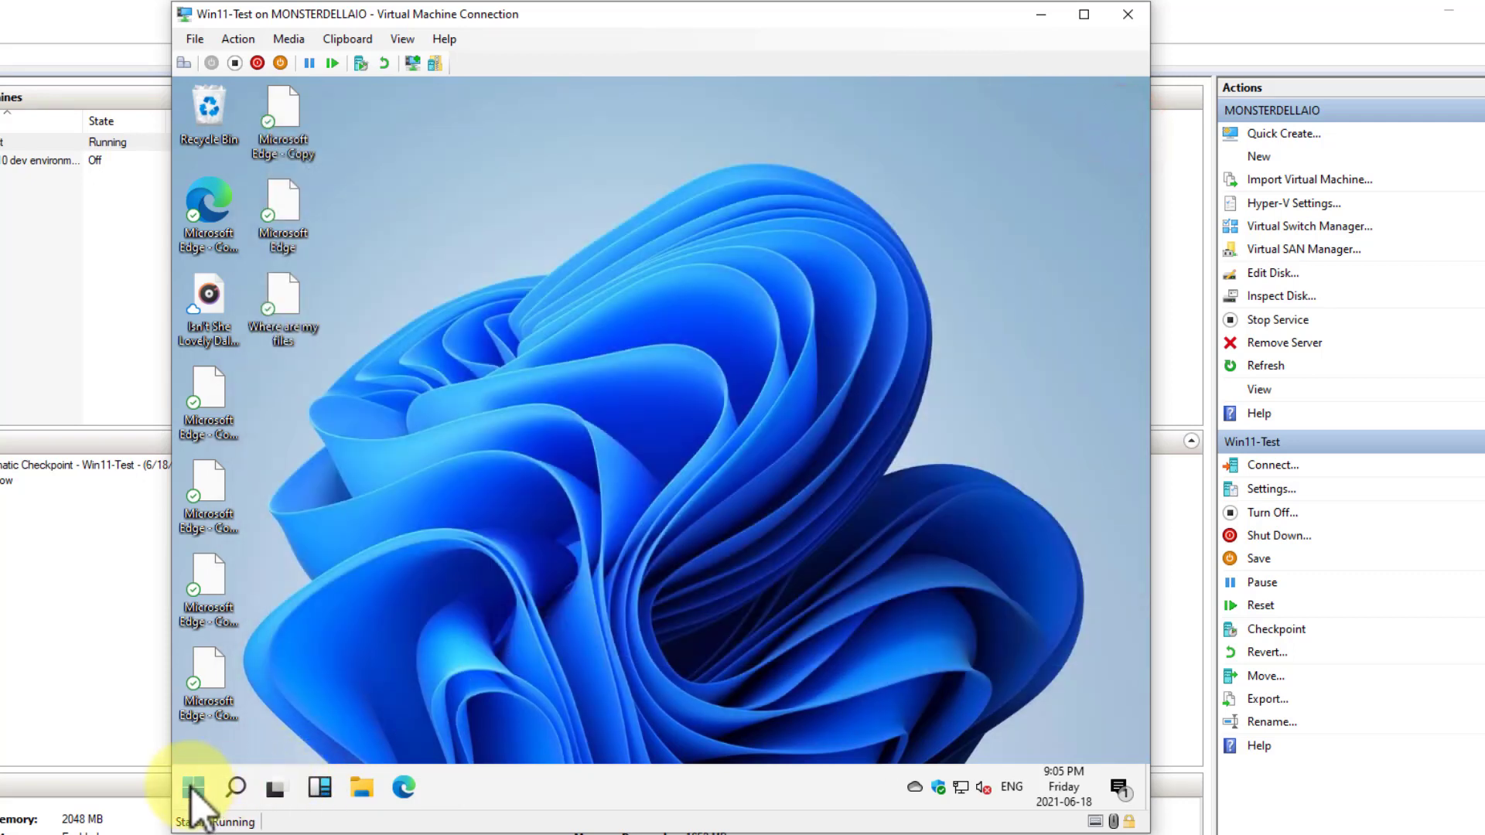
Search for paint, open the Paint app and check its version information in About Paint
left_click(190, 789)
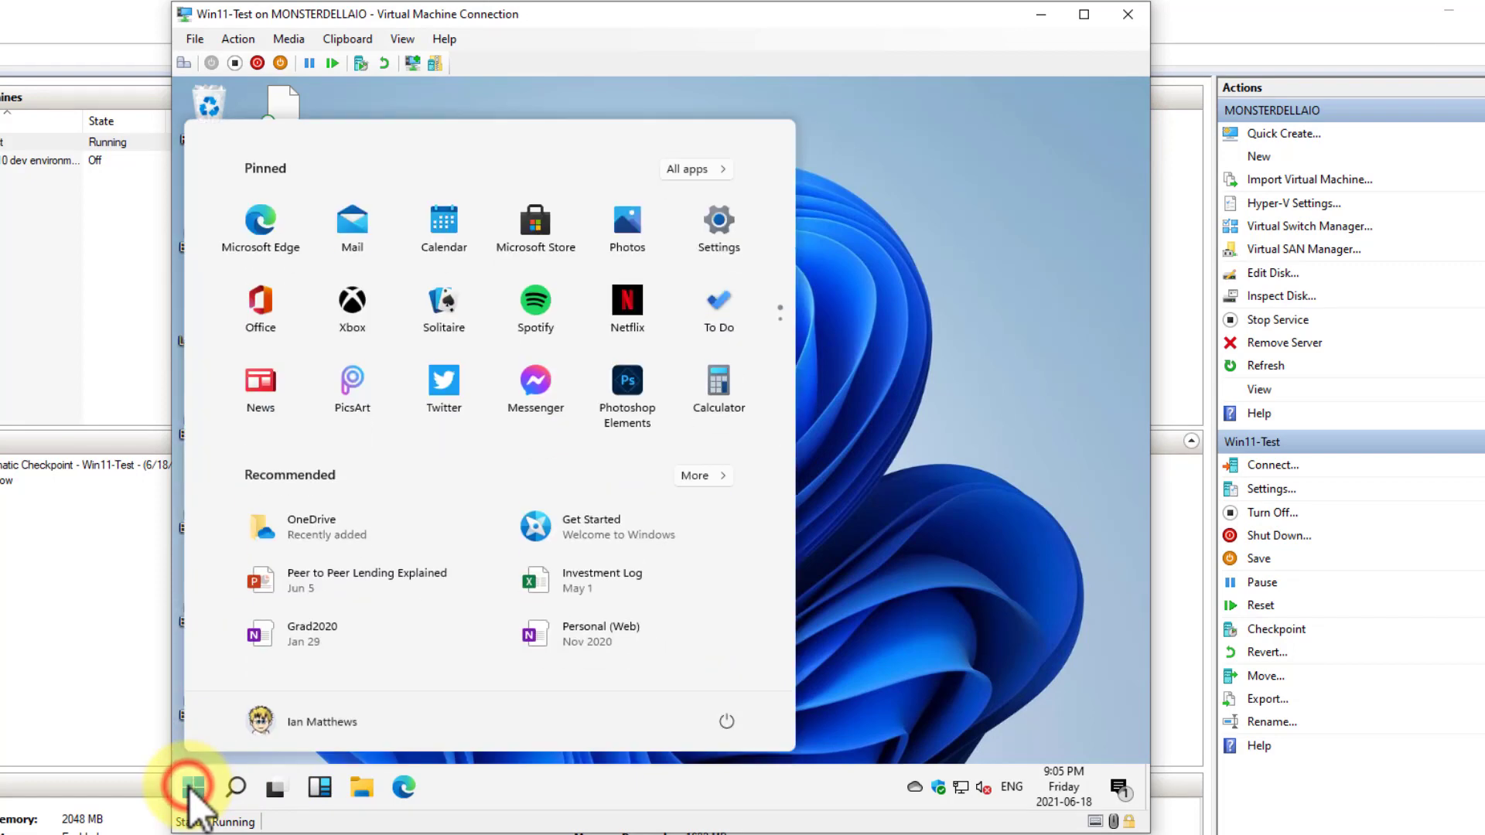
type("paint")
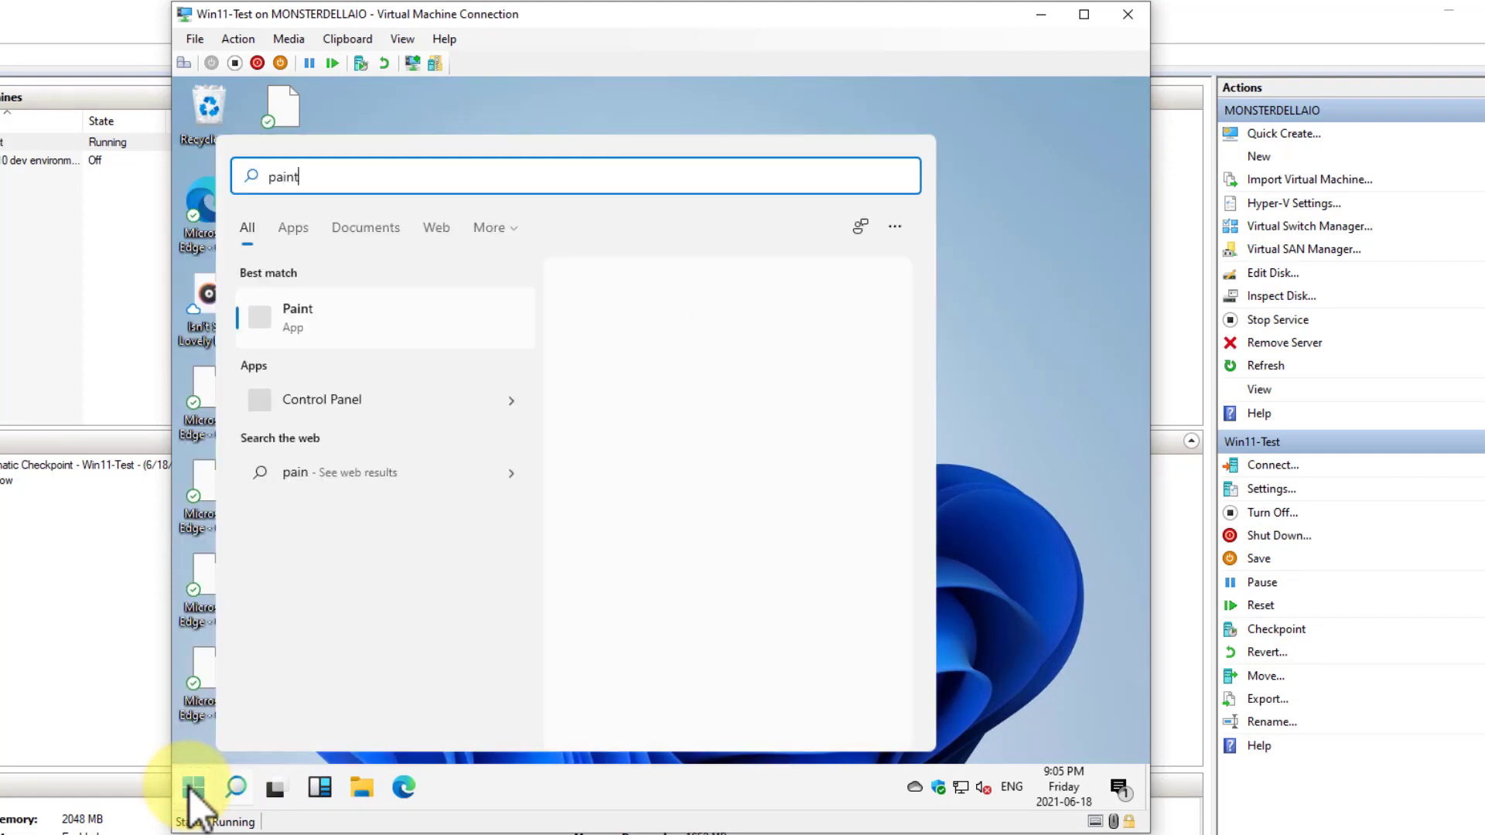
left_click(736, 337)
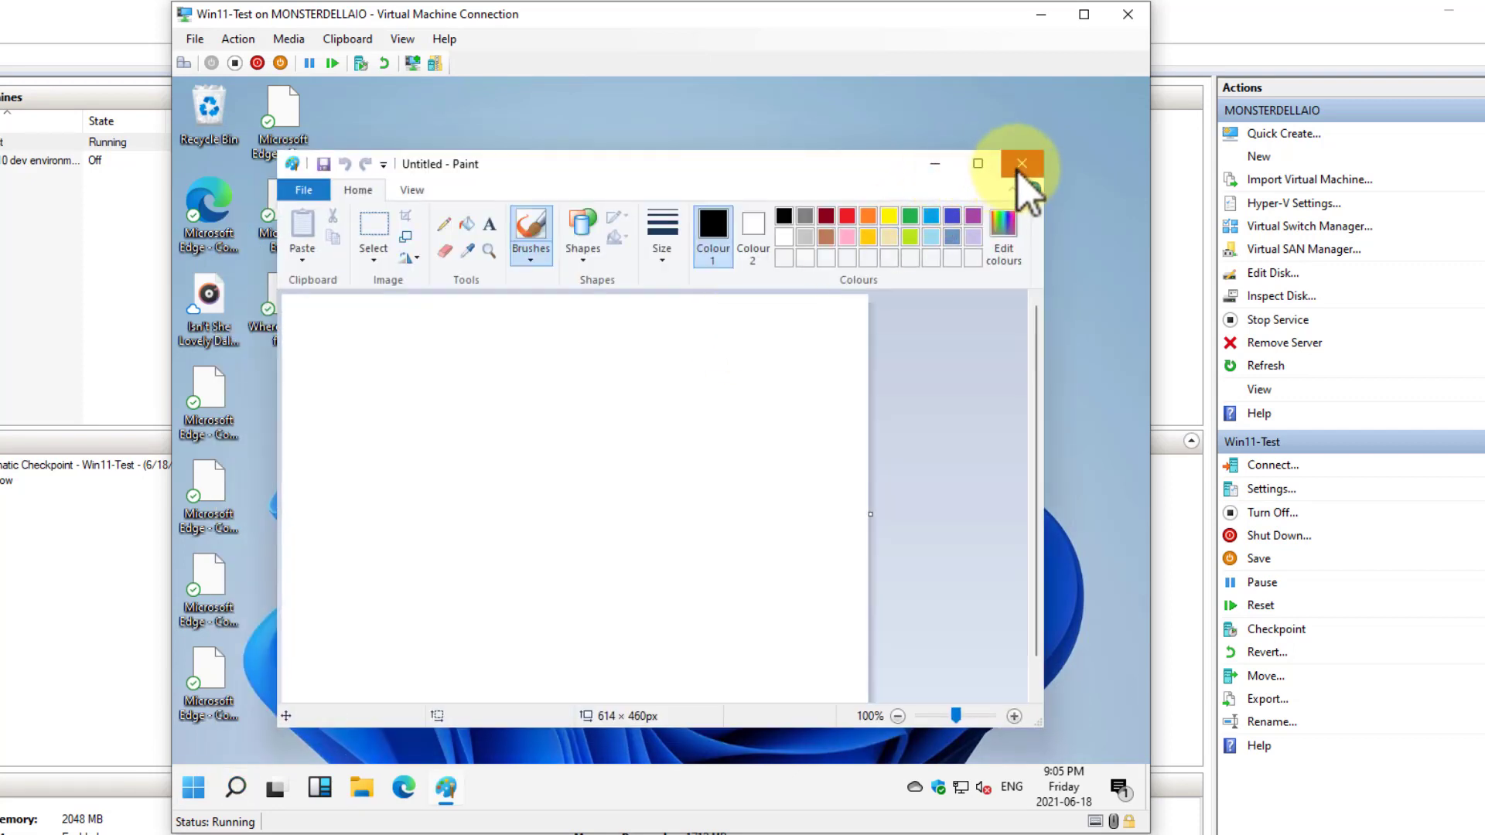
left_click(303, 192)
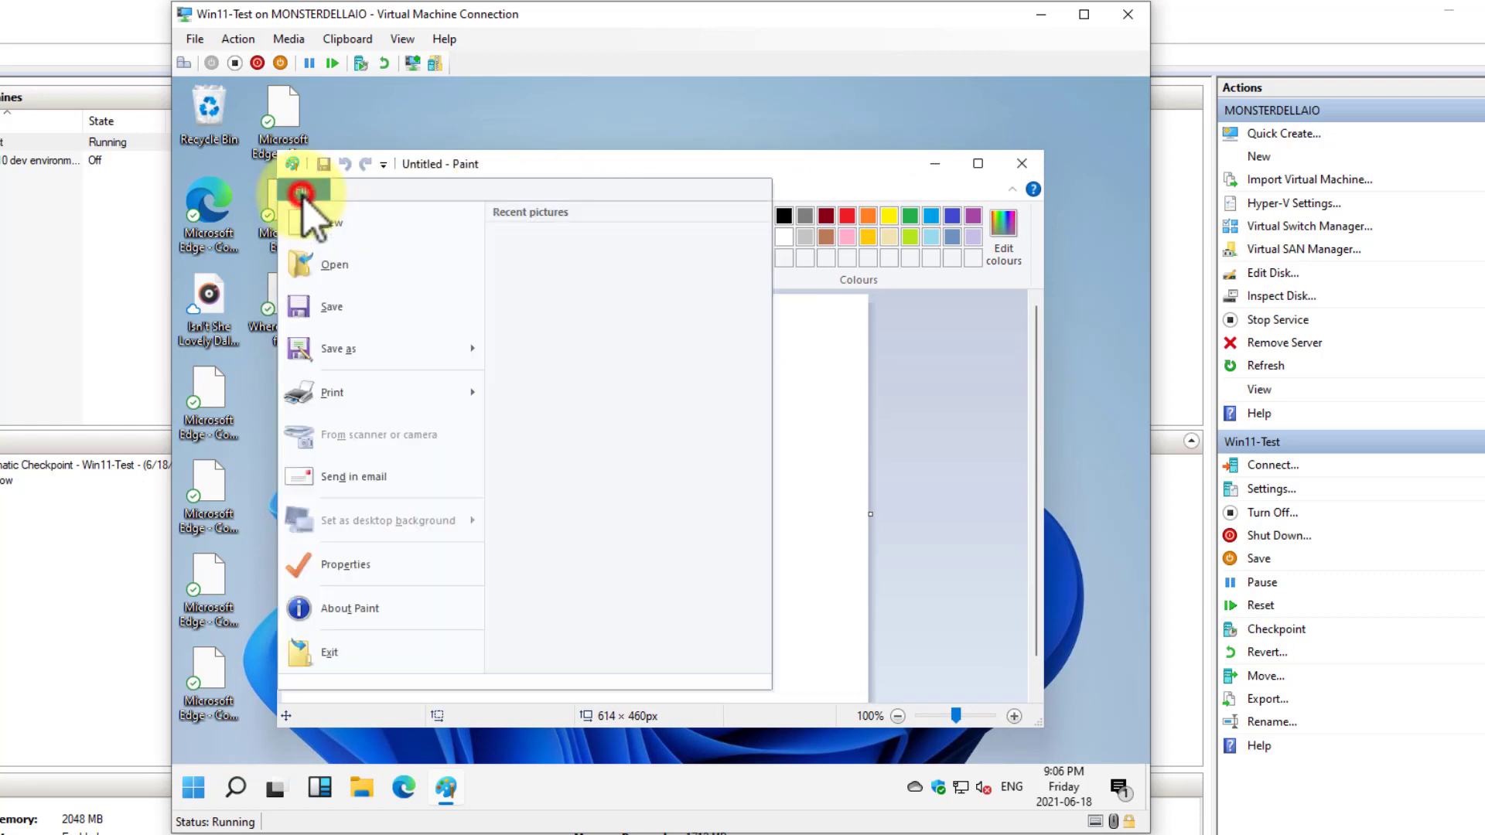
left_click(333, 611)
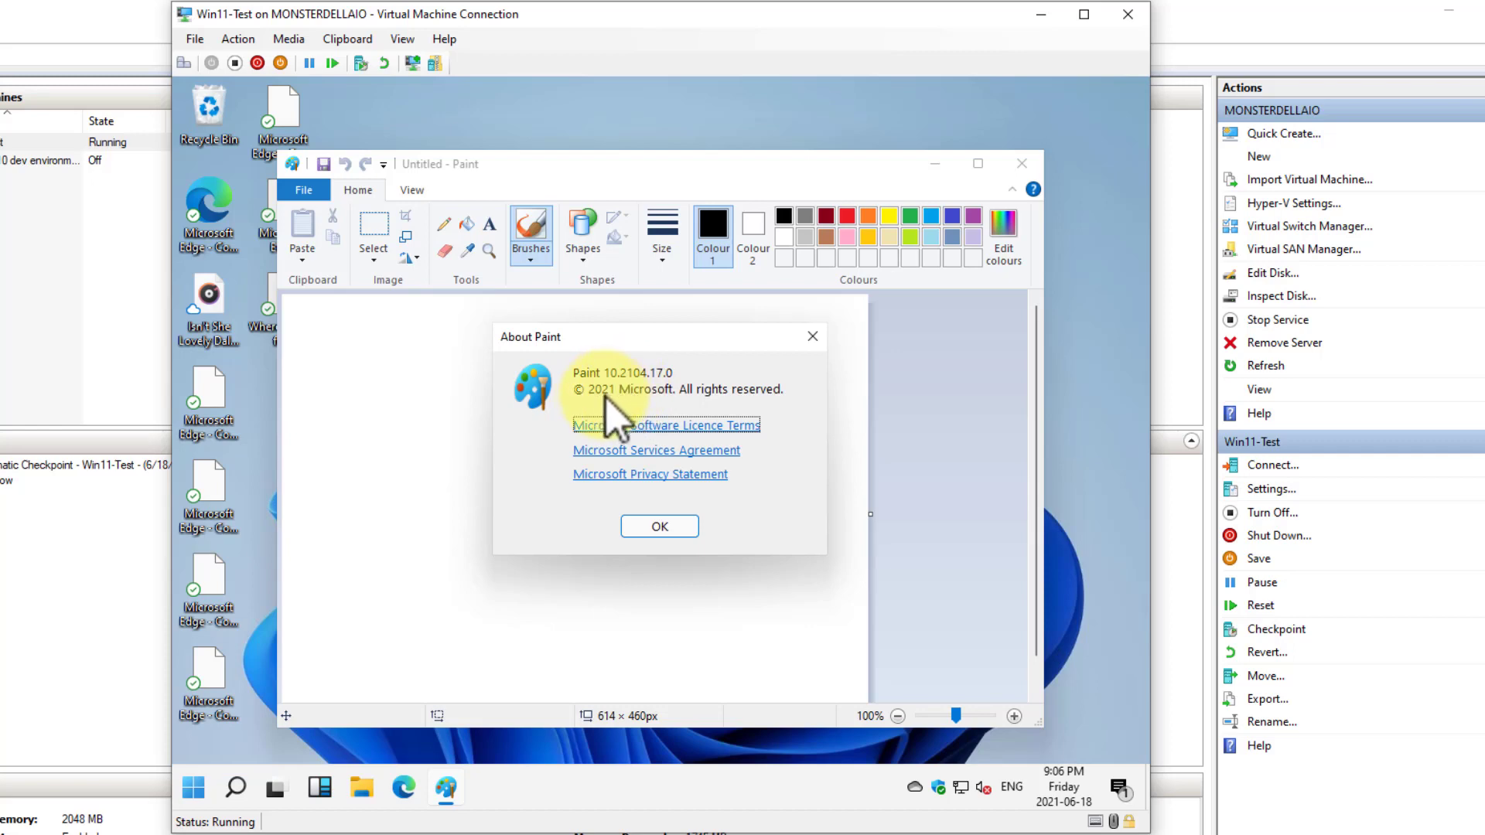
left_click(656, 528)
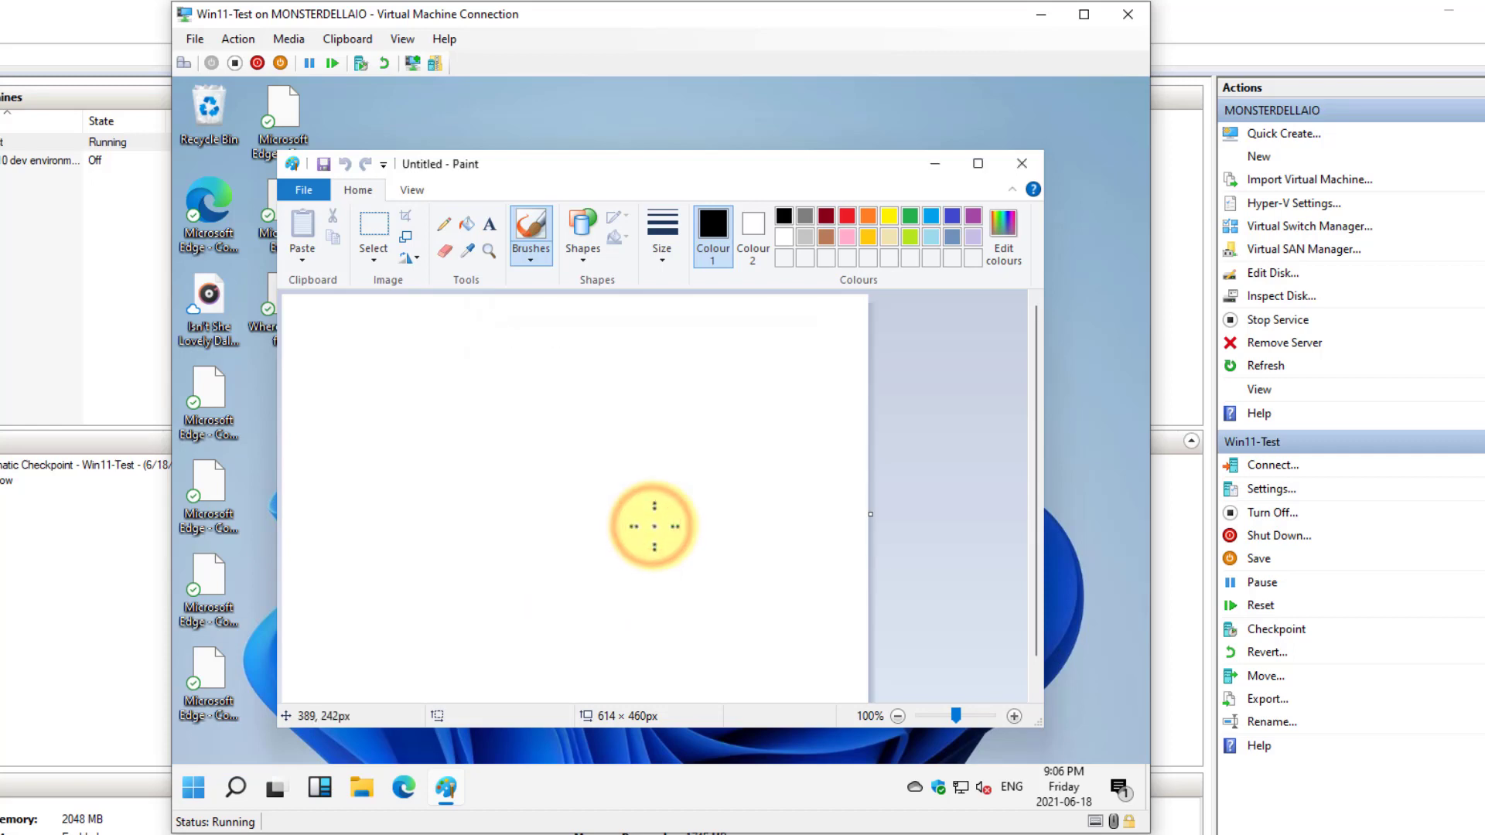
Scribble freehand black brush strokes across the Paint canvas and close Paint without saving
mouse_move(572, 569)
left_mouse_down()
mouse_move(653, 445)
mouse_move(603, 595)
mouse_move(696, 596)
mouse_move(421, 453)
mouse_move(866, 649)
left_mouse_up()
left_click(1021, 163)
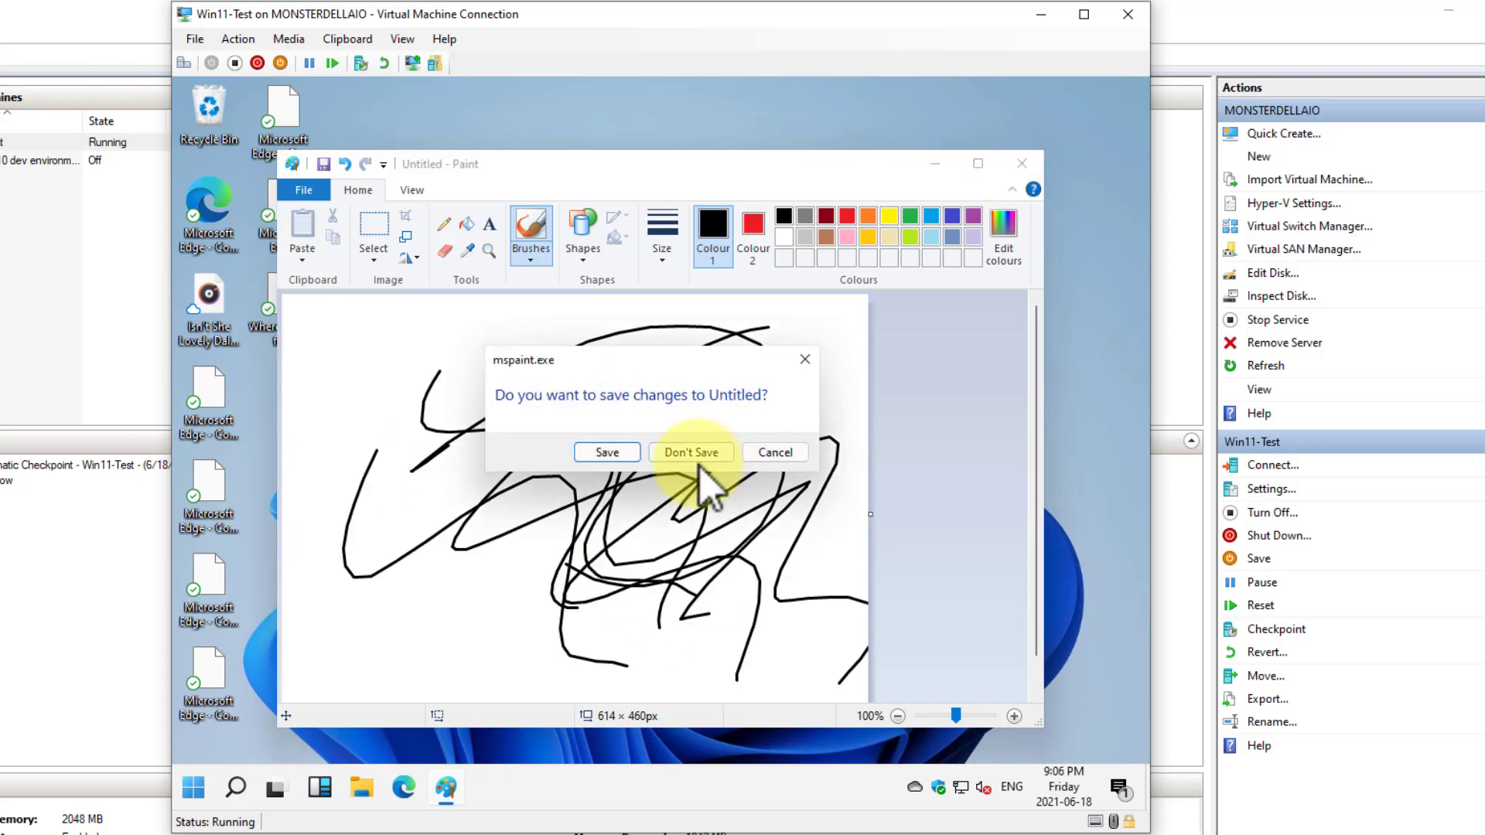
left_click(692, 454)
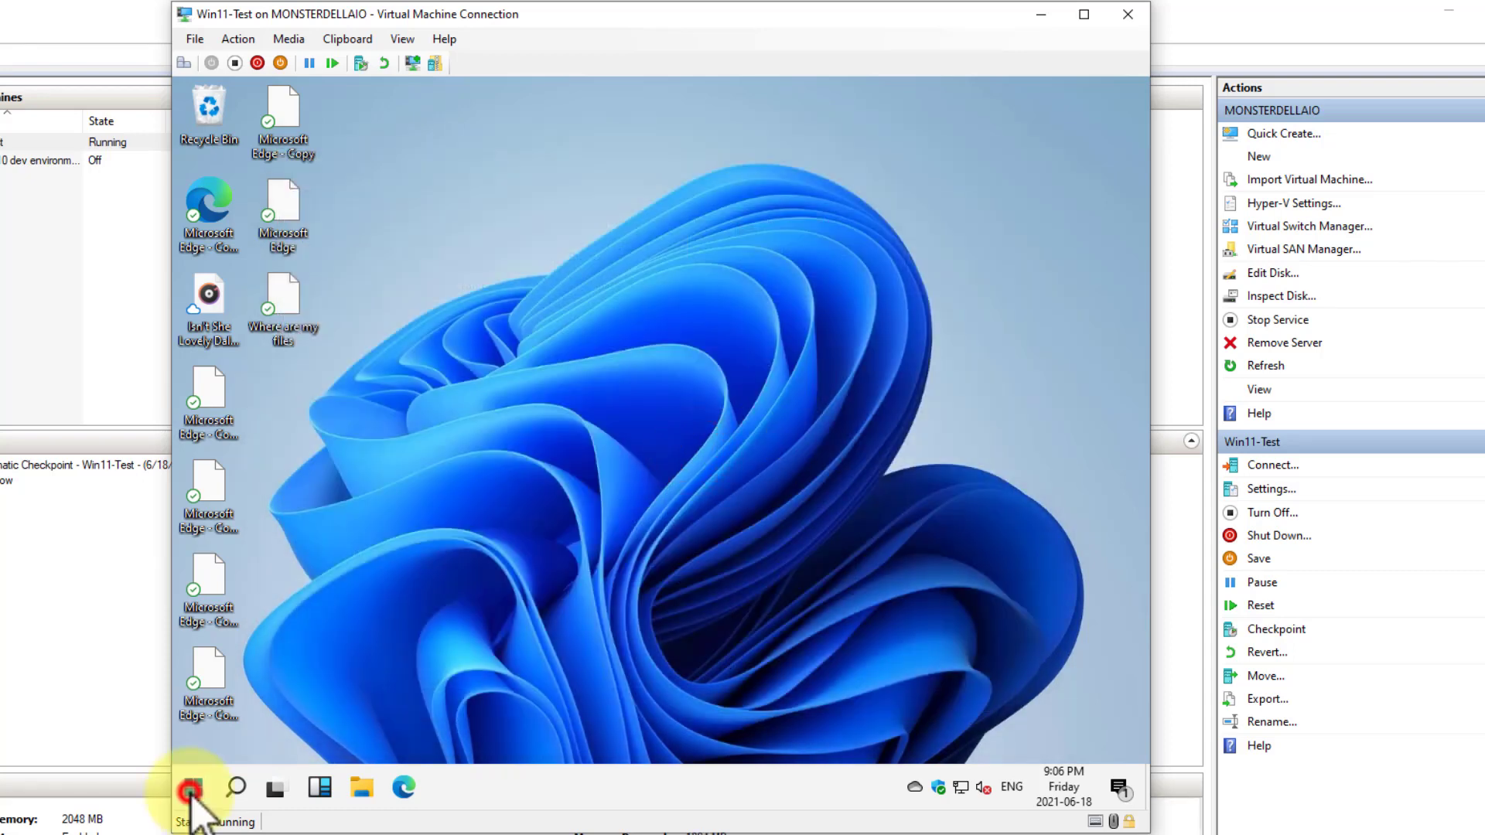
View the available Shut down or sign out options without choosing one
left_click(426, 698)
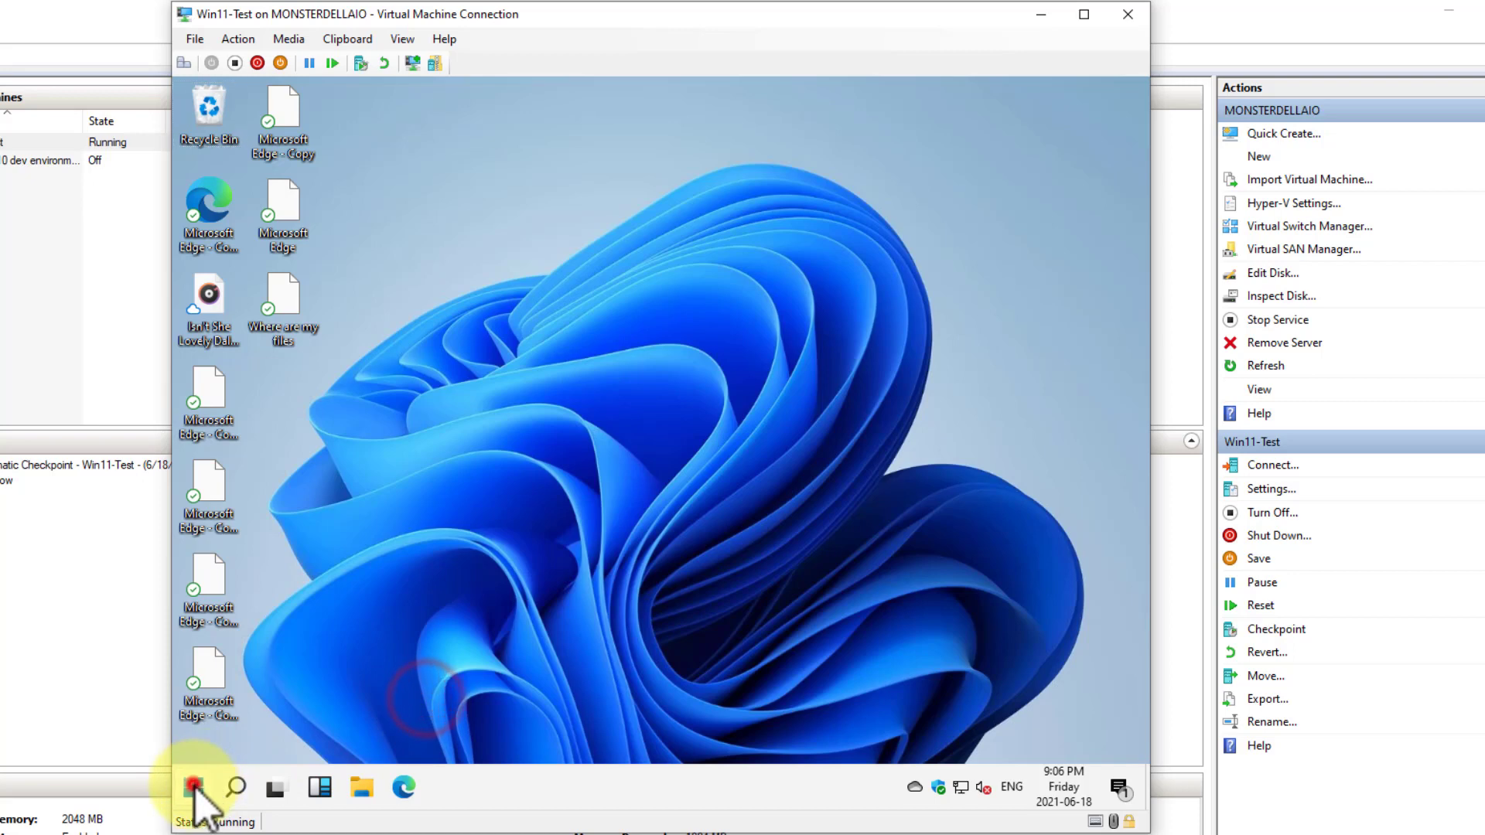
right_click(194, 787)
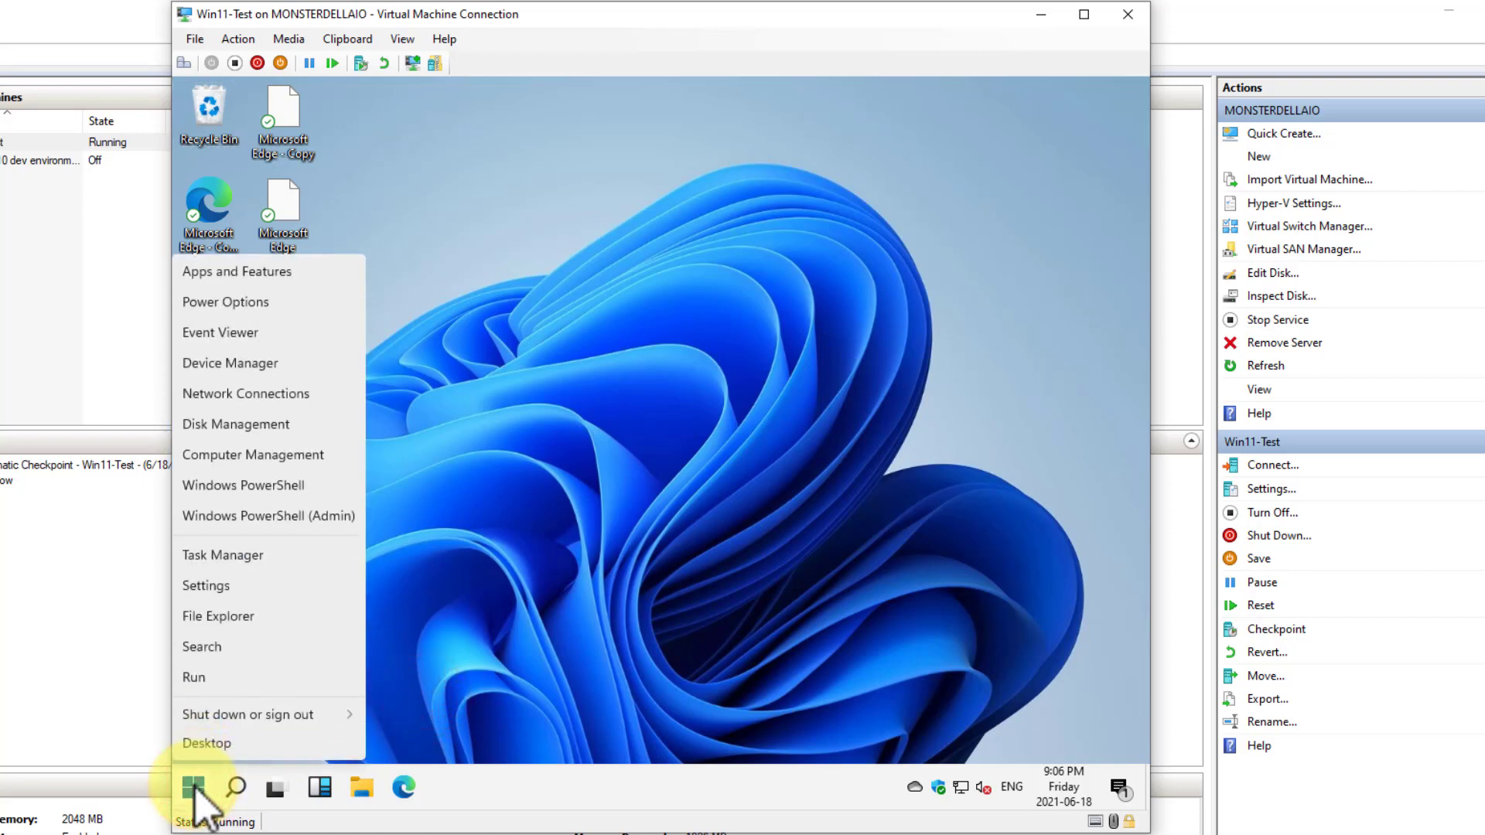
left_click(269, 716)
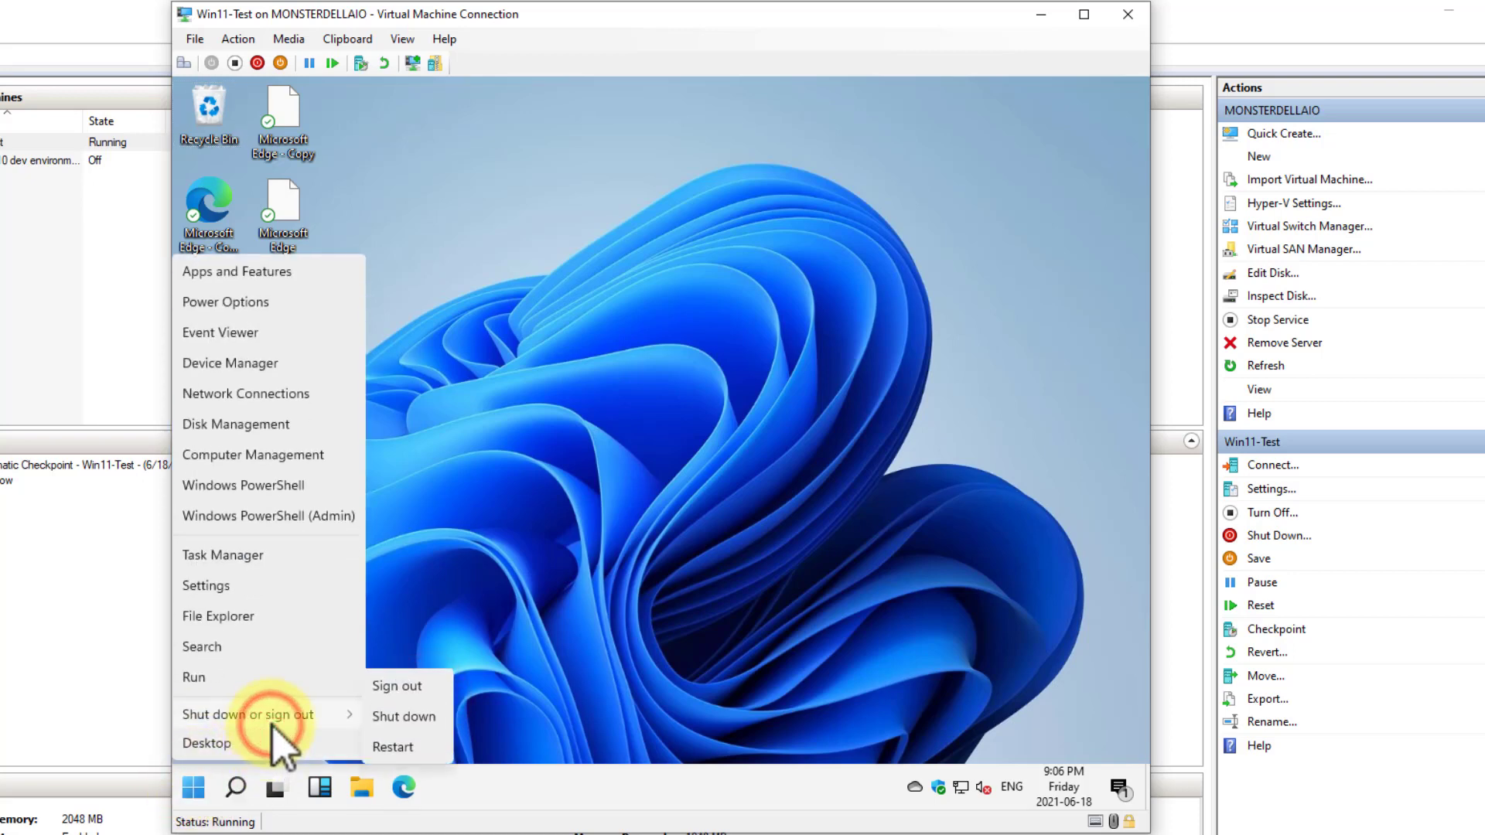
left_click(530, 531)
Open Settings in a maximized window and go to the Windows Update page of Update & Security
right_click(190, 789)
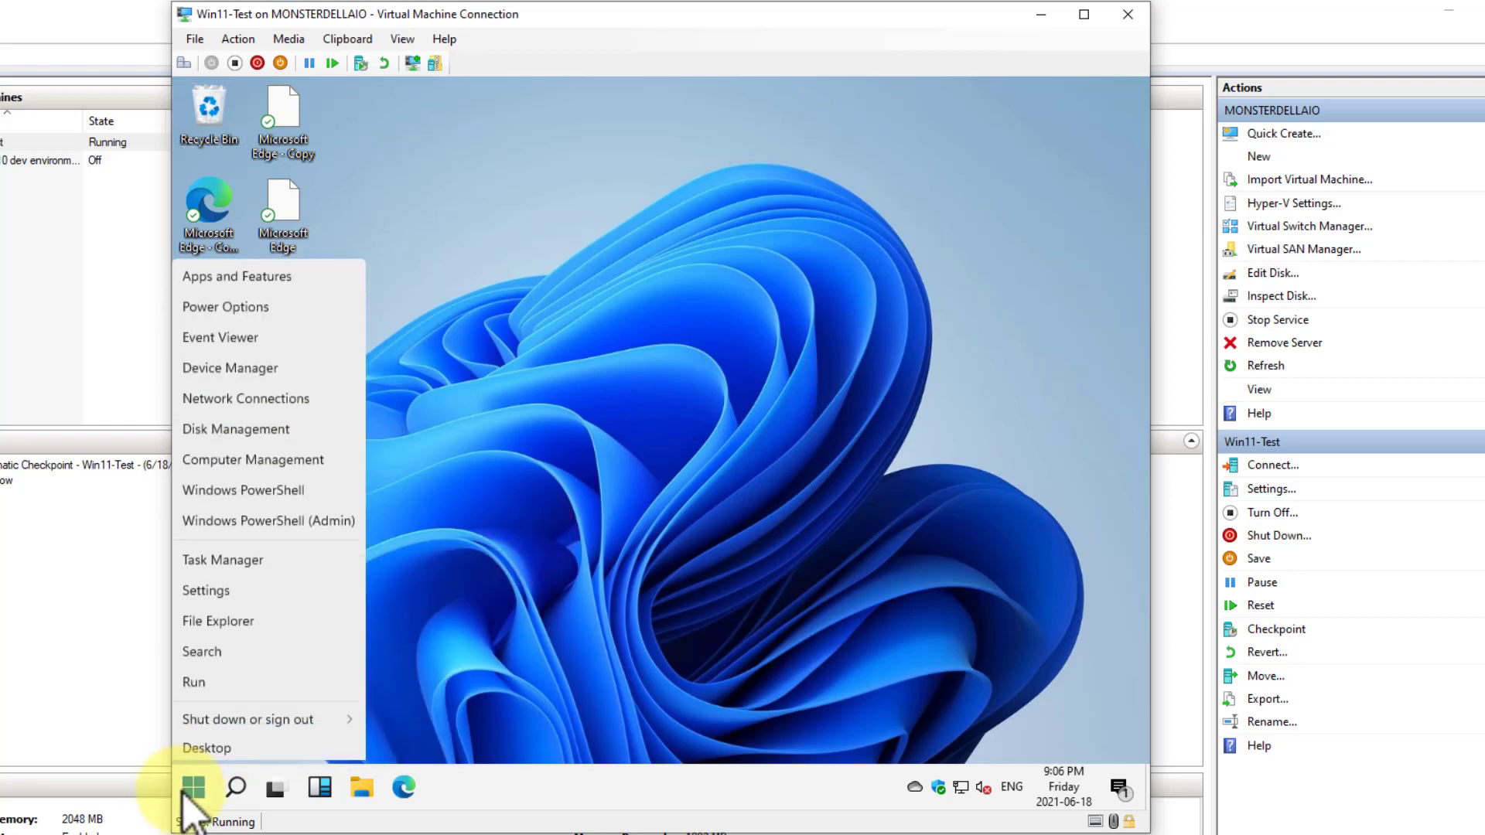
left_click(199, 583)
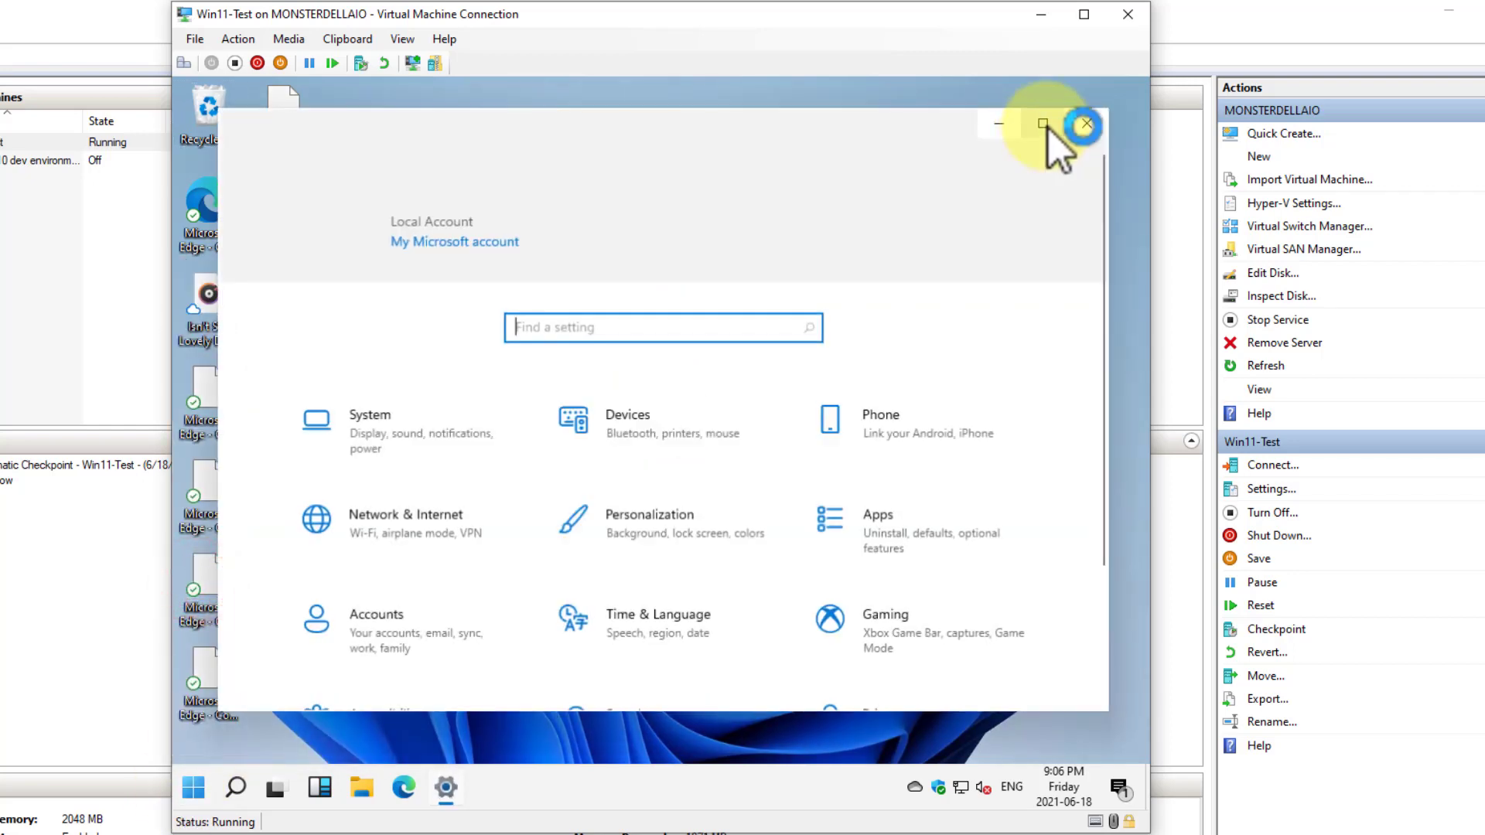
left_click(1044, 123)
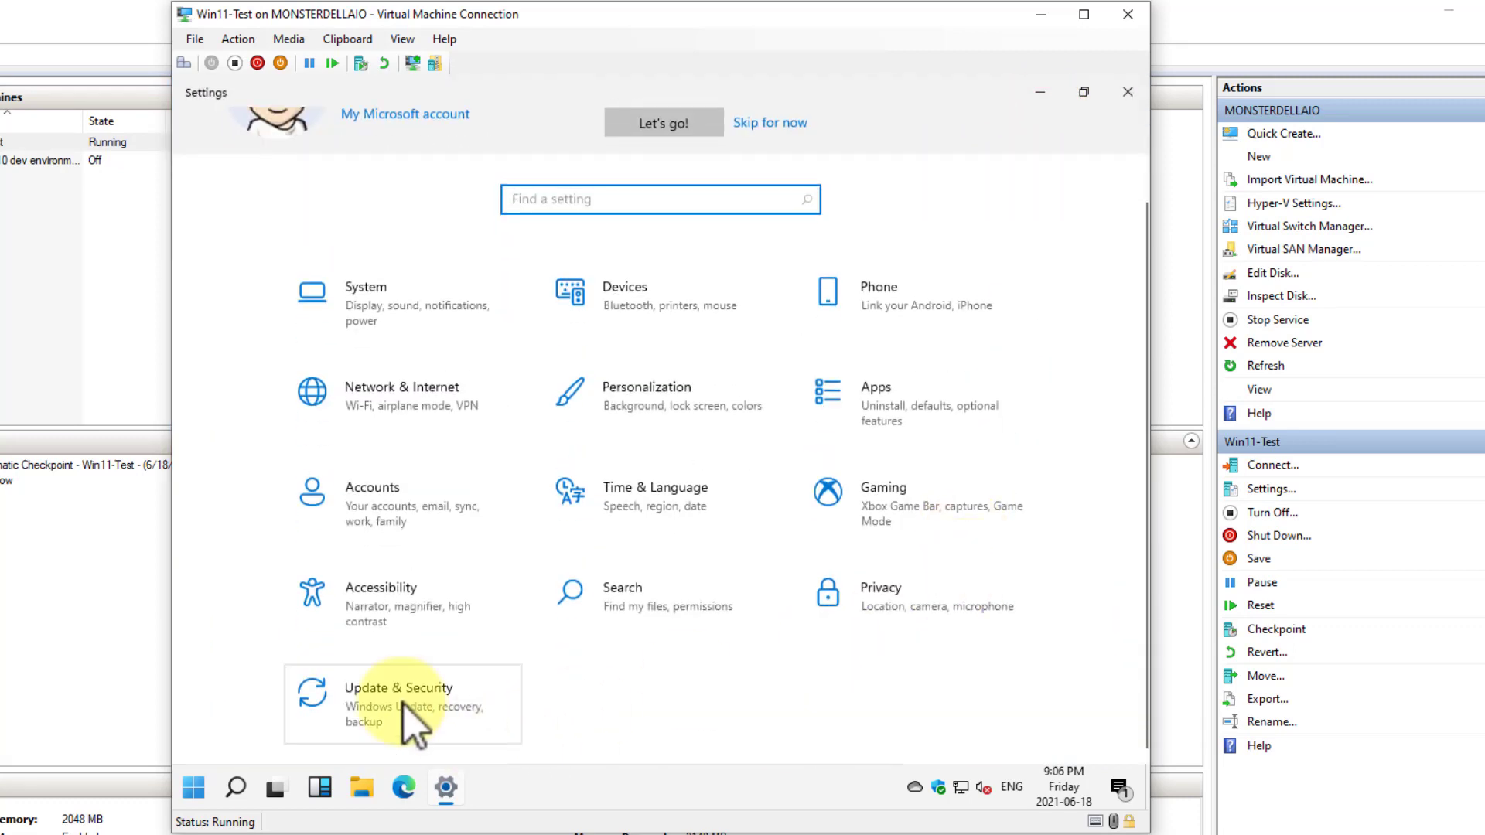
left_click(367, 696)
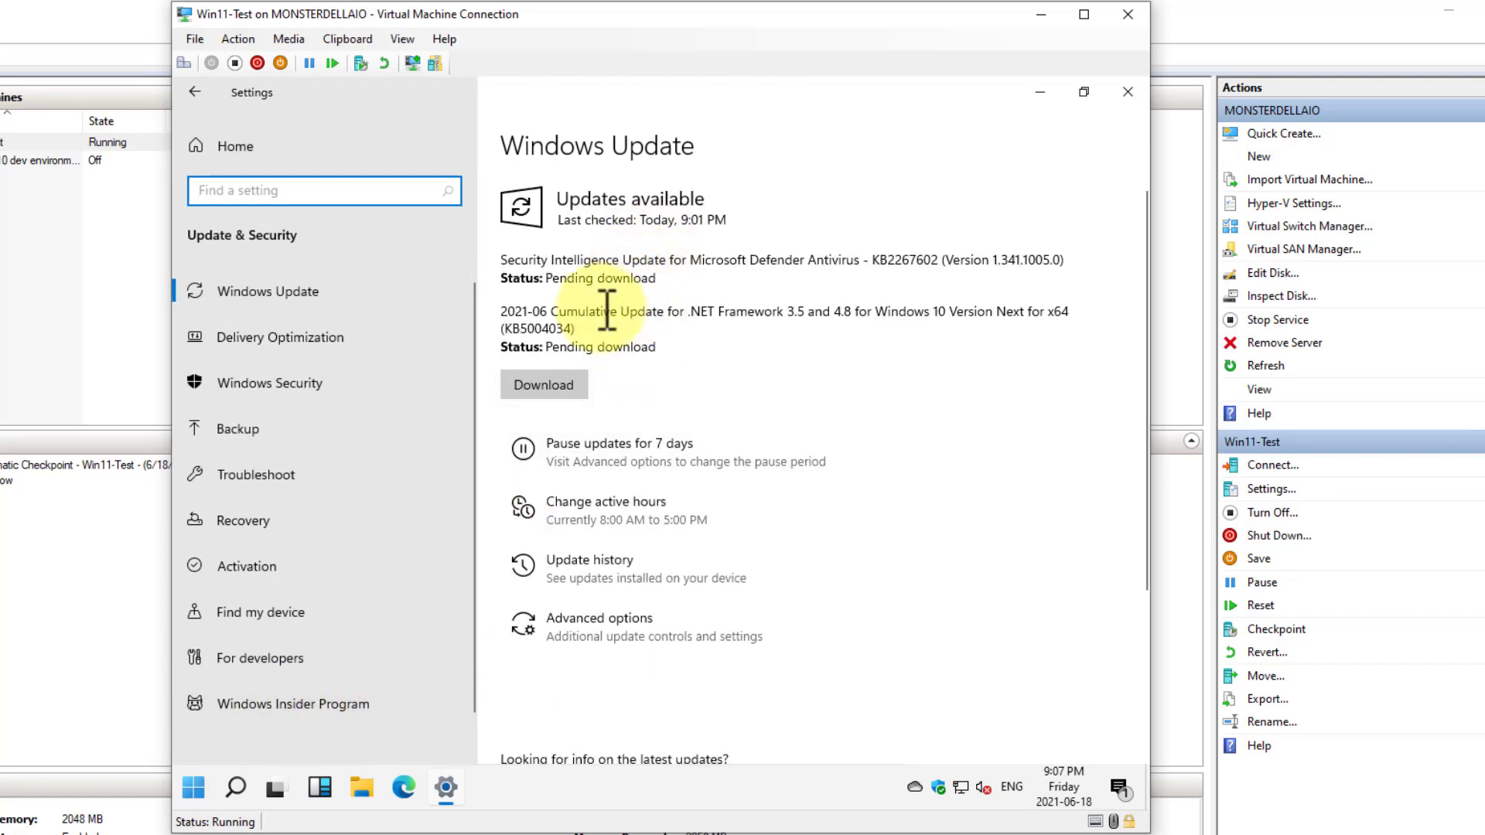
Review the pending Microsoft Defender Antivirus and .NET Framework updates and start downloading them
left_click_drag(658, 259, 785, 260)
left_click_drag(648, 315, 844, 315)
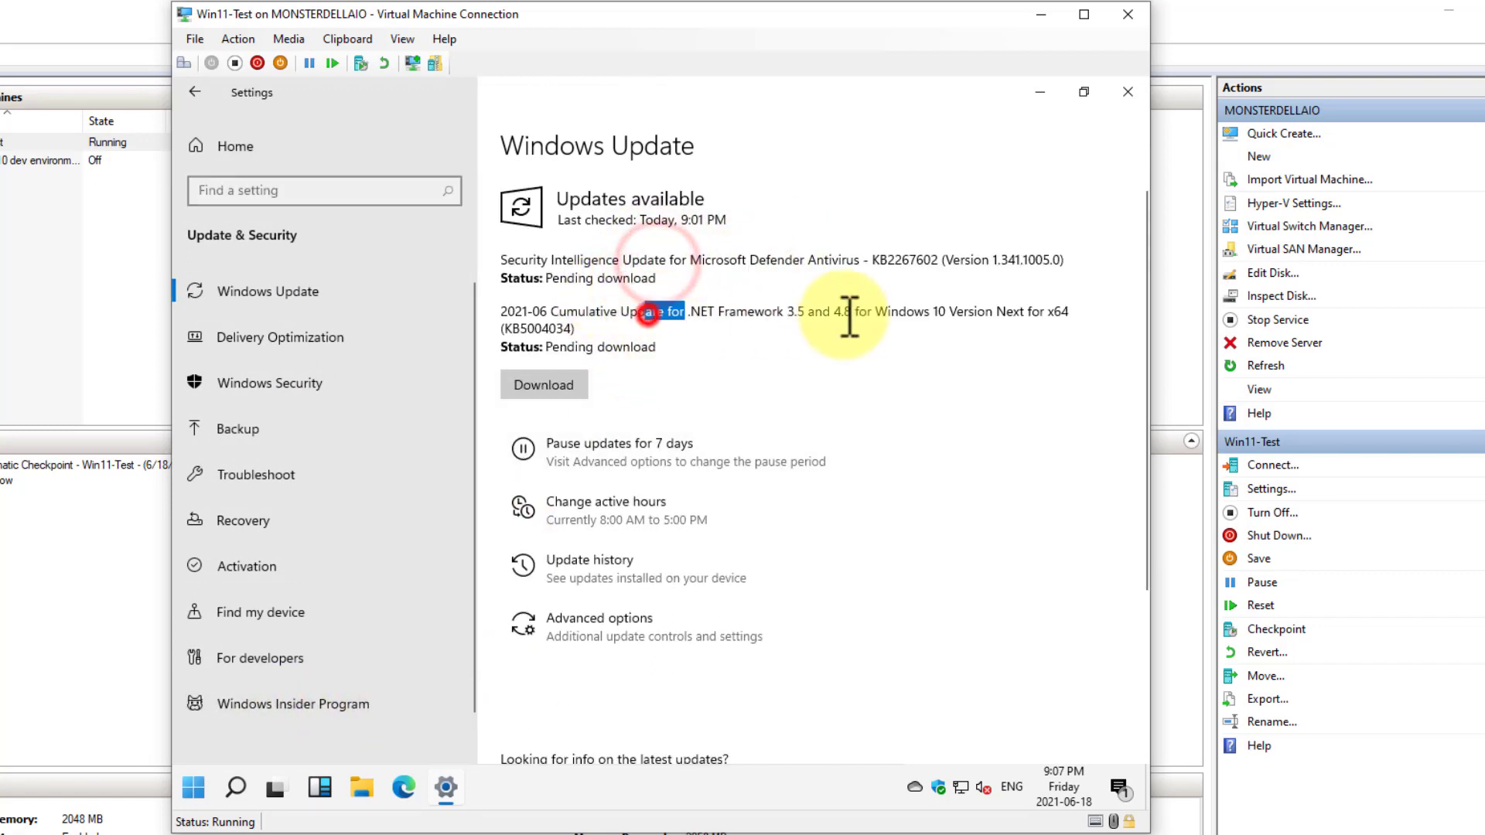
left_click(543, 391)
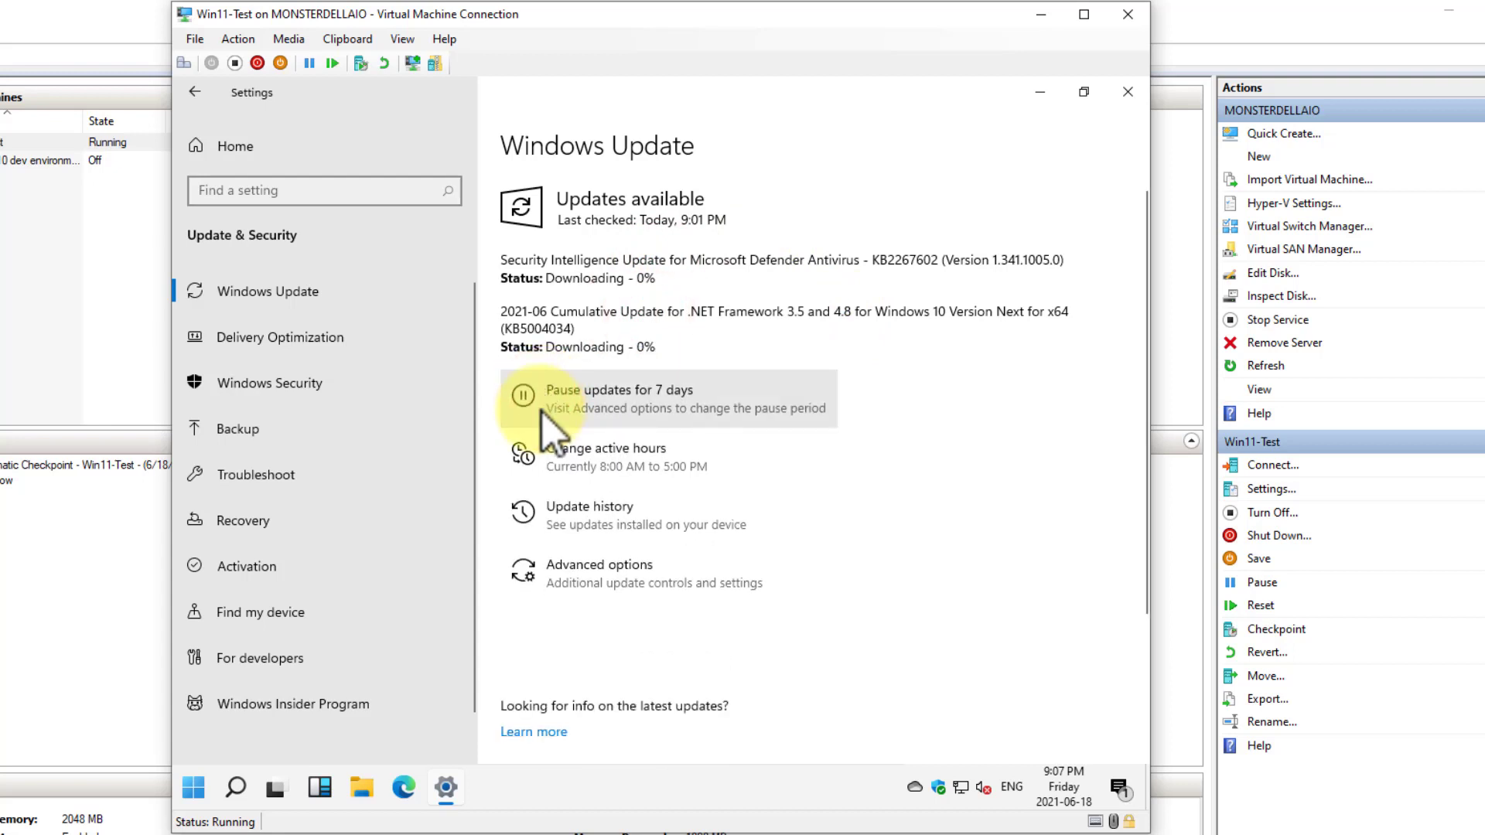
View the Windows Insider Program page, start its enrollment, and cancel the account selection
left_click(286, 704)
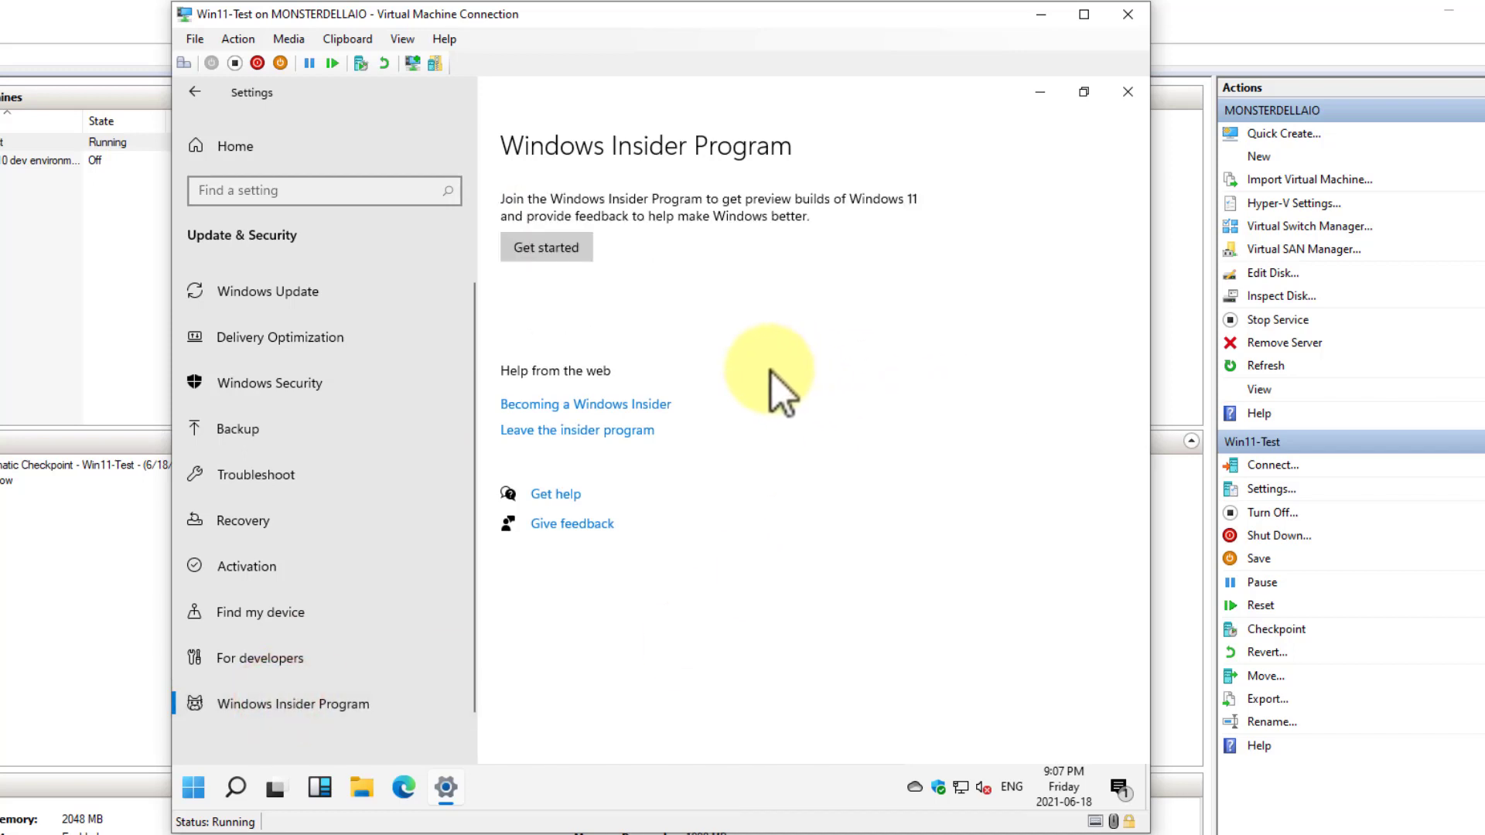
left_click(553, 249)
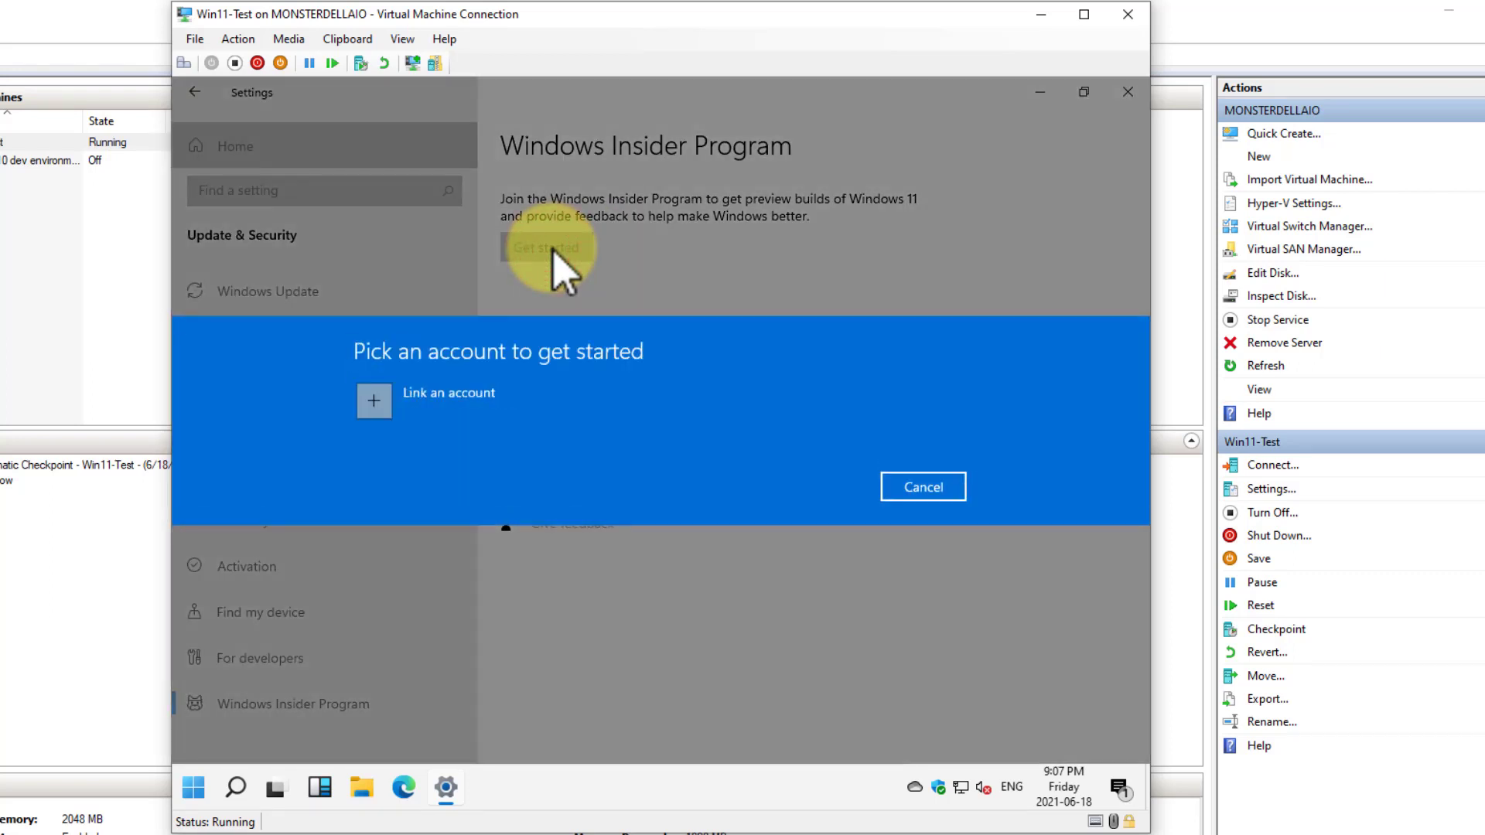
left_click(939, 486)
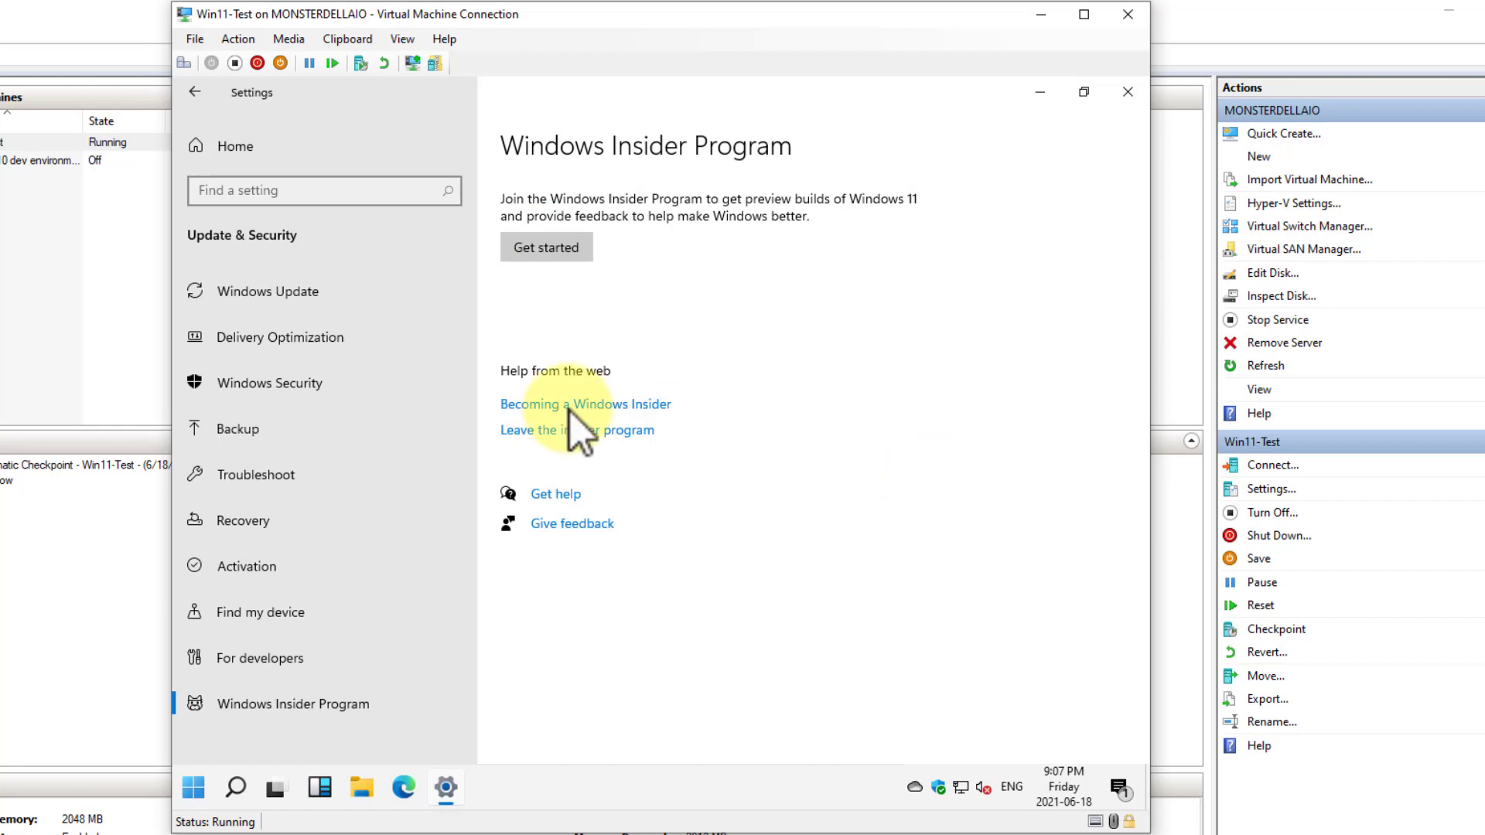
Review the Delivery Optimization, Windows Security and Backup pages of Update & Security
left_click(296, 352)
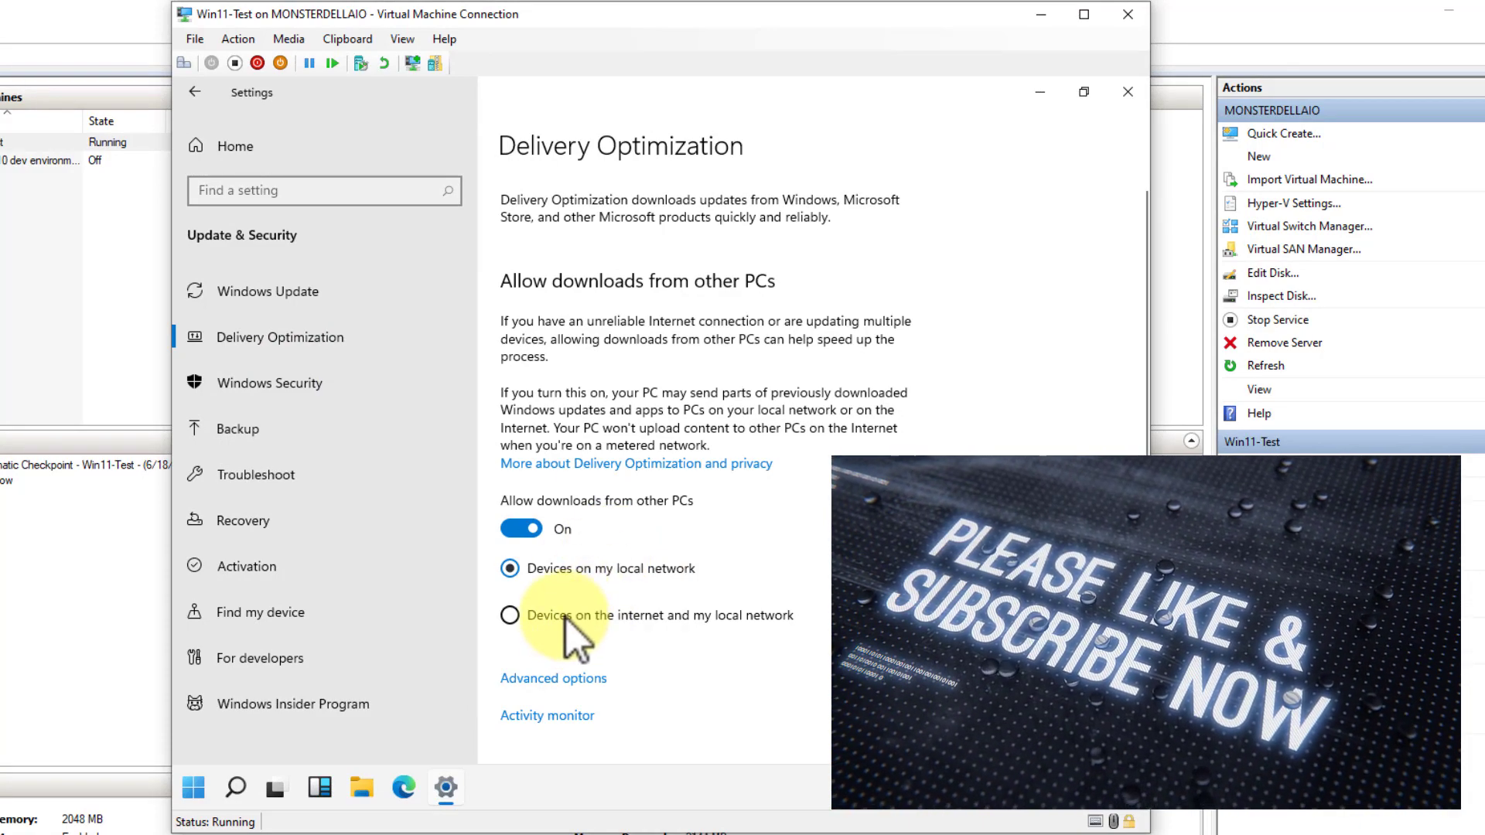
left_click(278, 377)
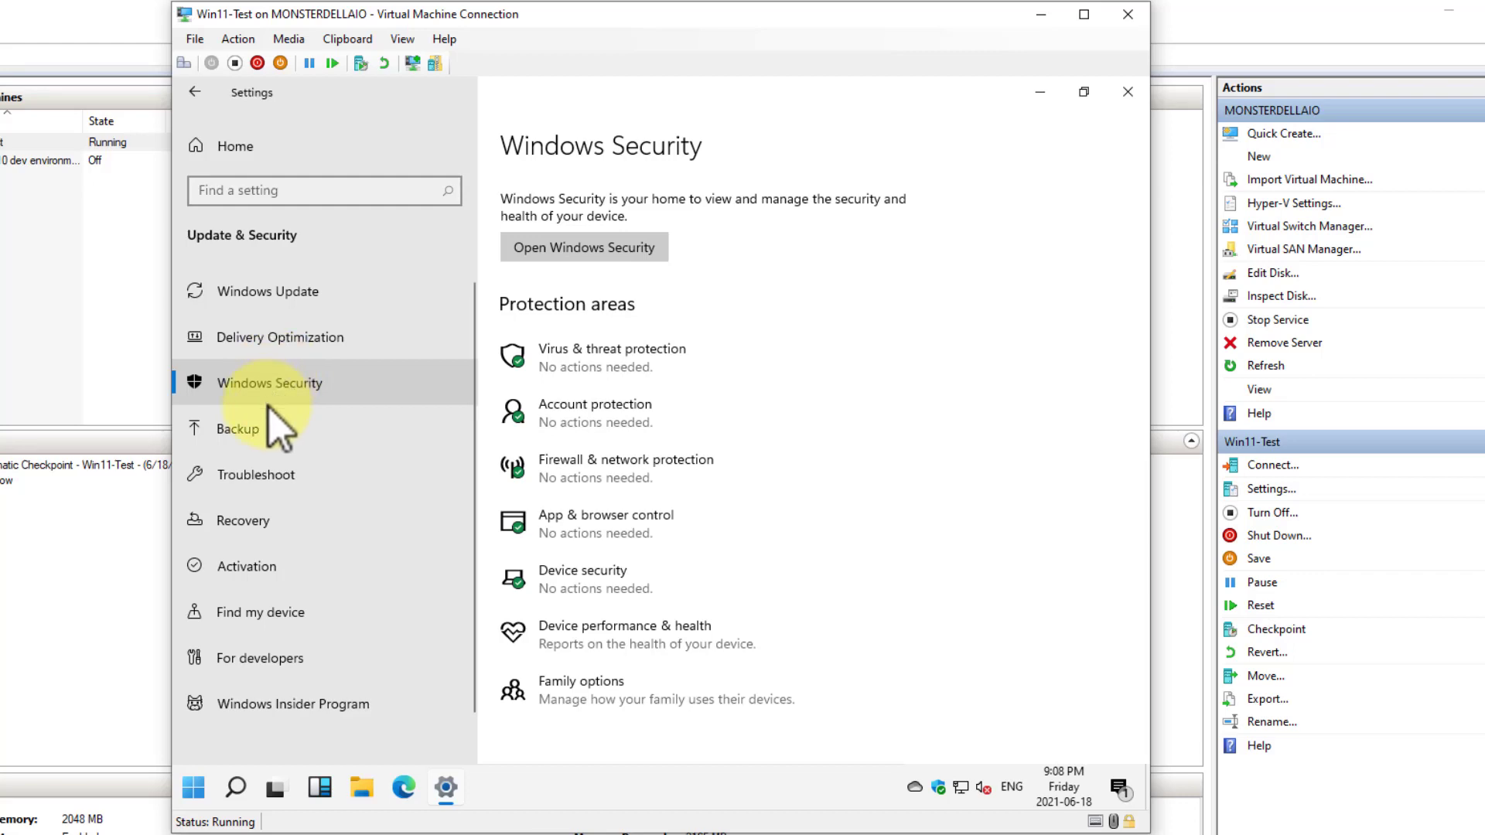
left_click(255, 429)
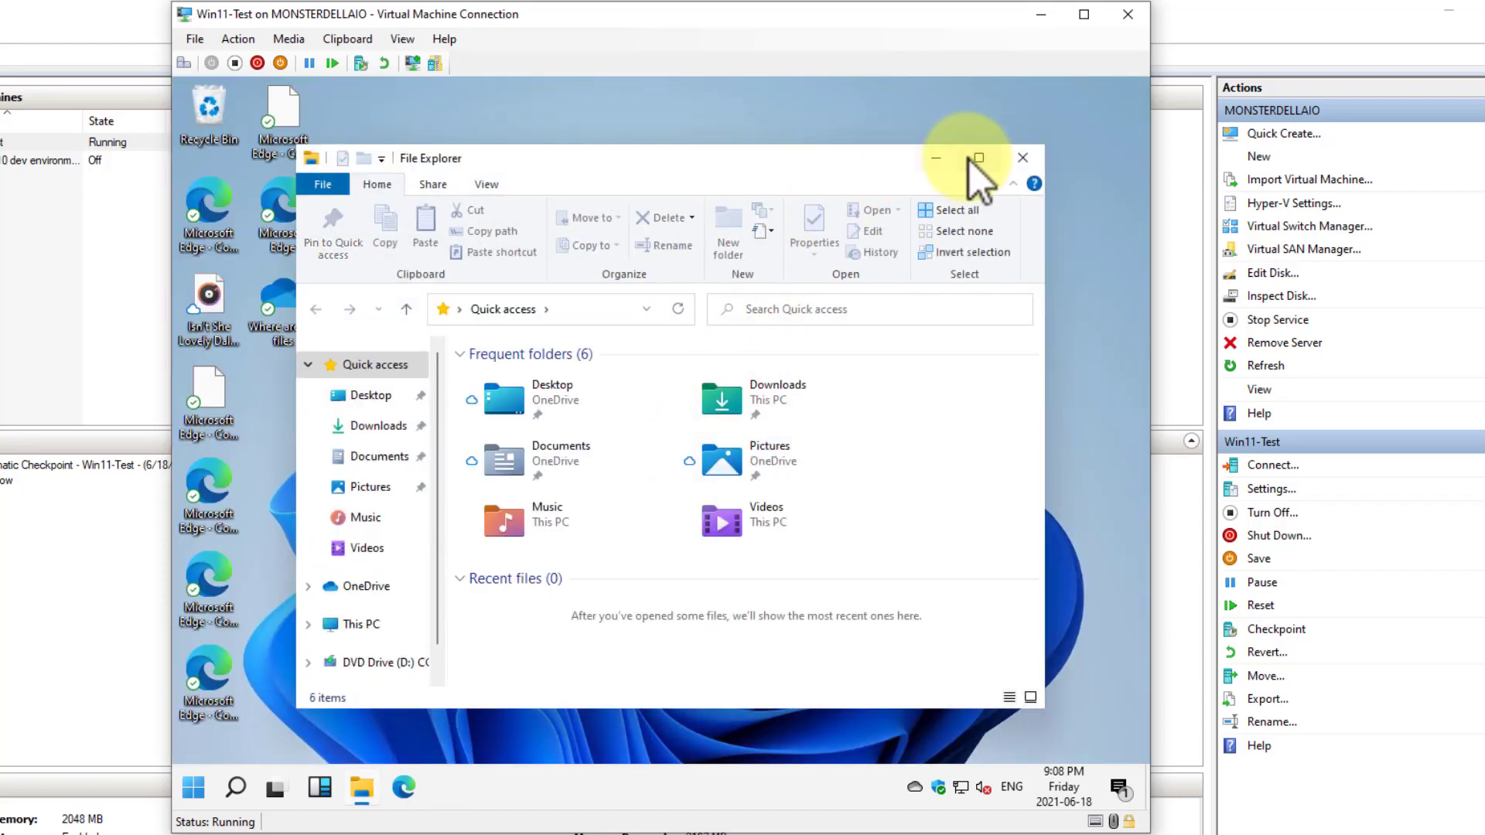
Maximize the File Explorer window and turn on the display of file name extensions
left_click(977, 159)
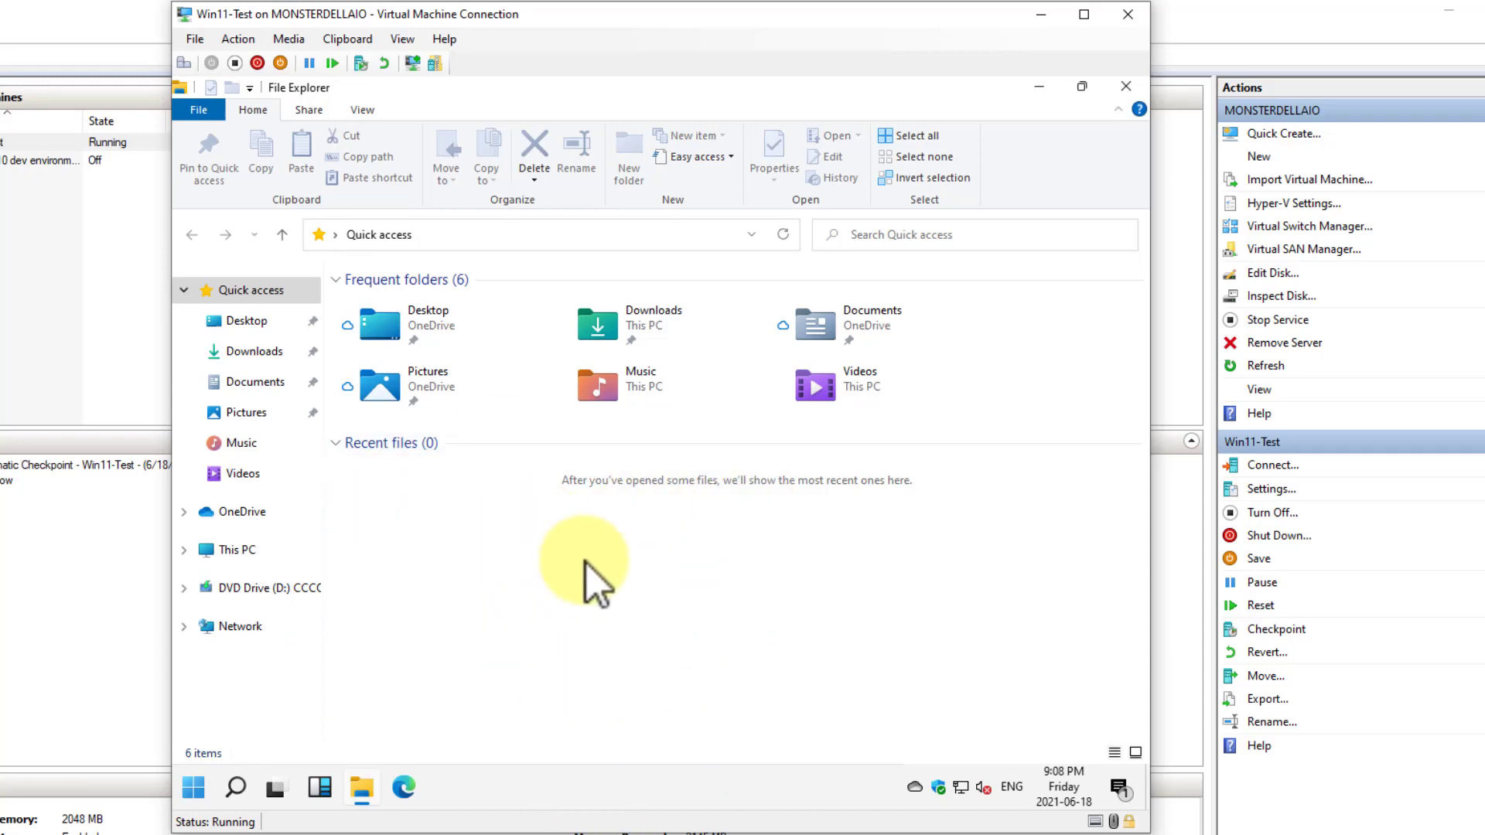
left_click(363, 110)
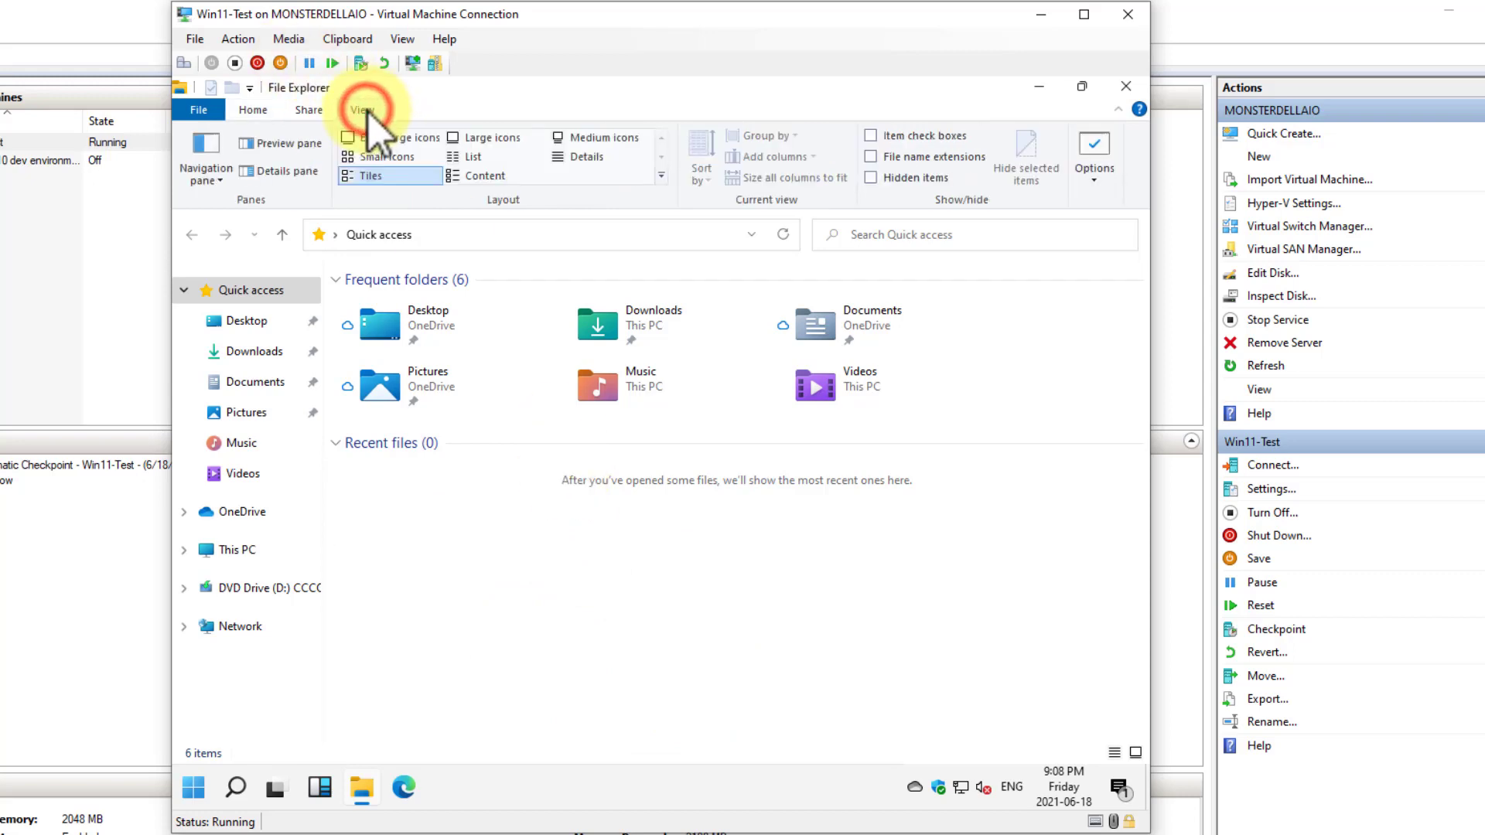
left_click(871, 157)
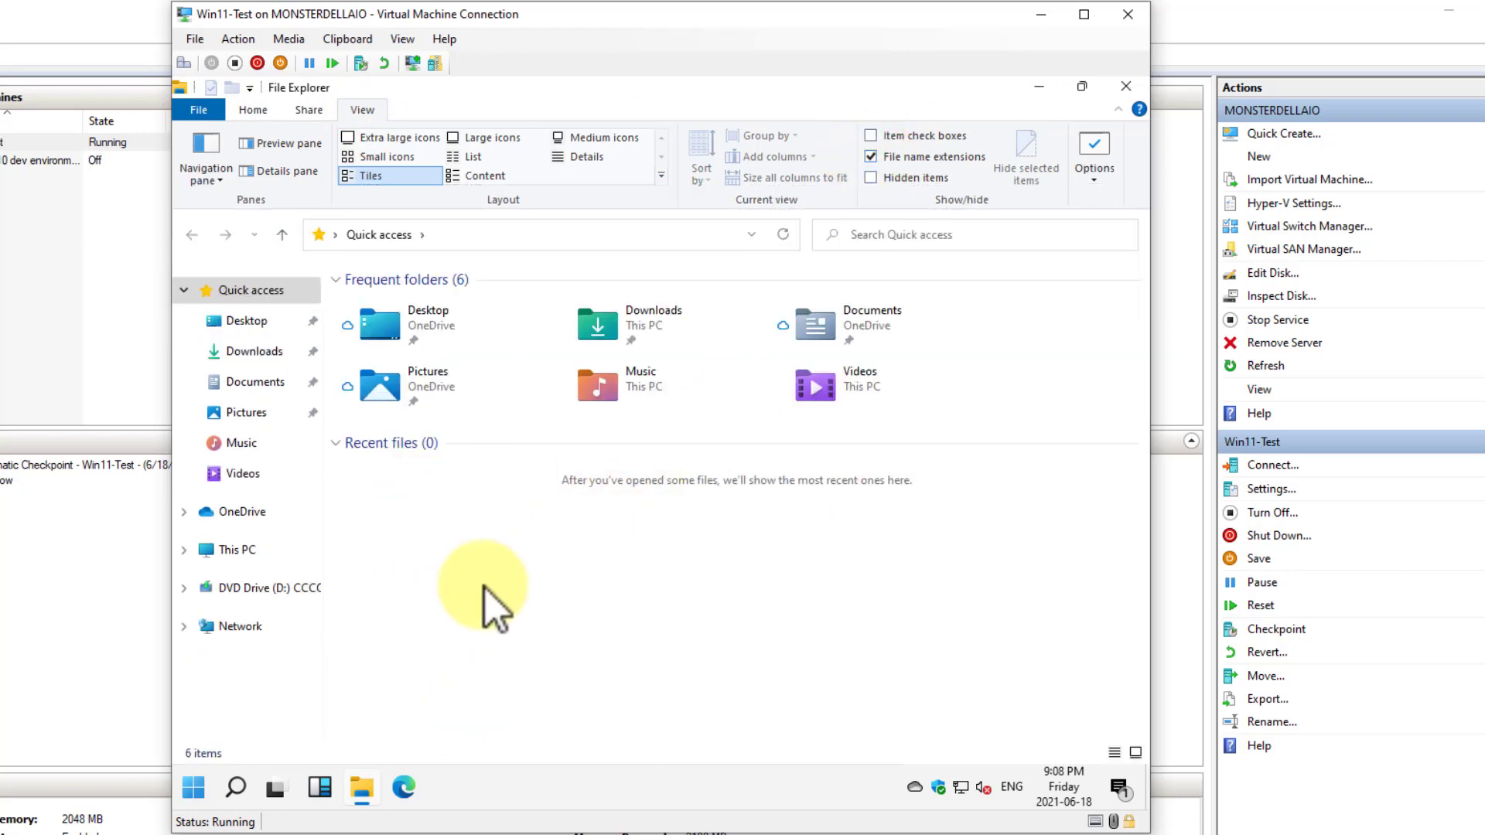
Set File Explorer to open to This PC in Folder Options and close the File Explorer window
left_click(1099, 146)
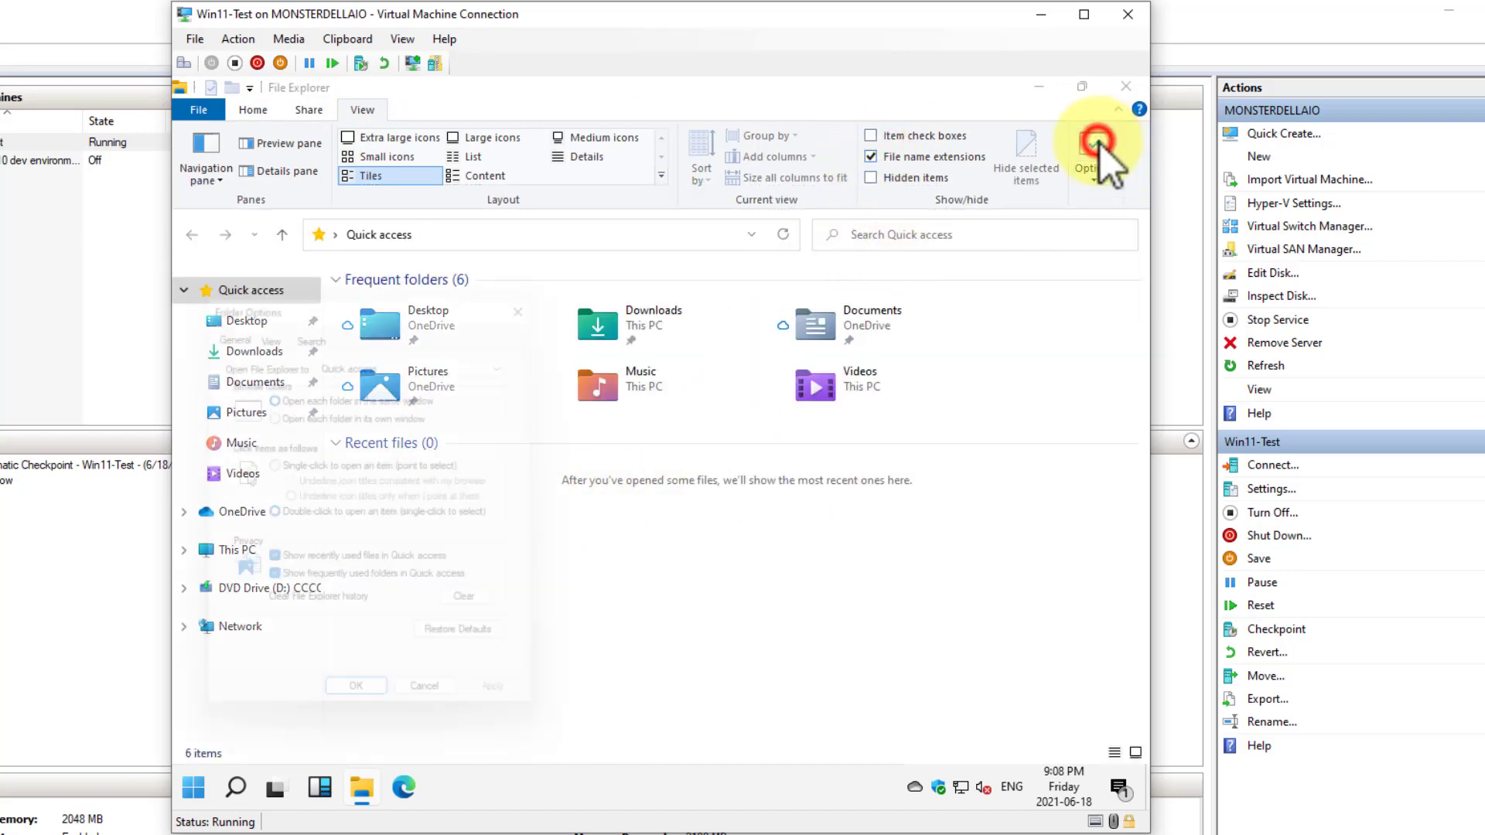
left_click(340, 354)
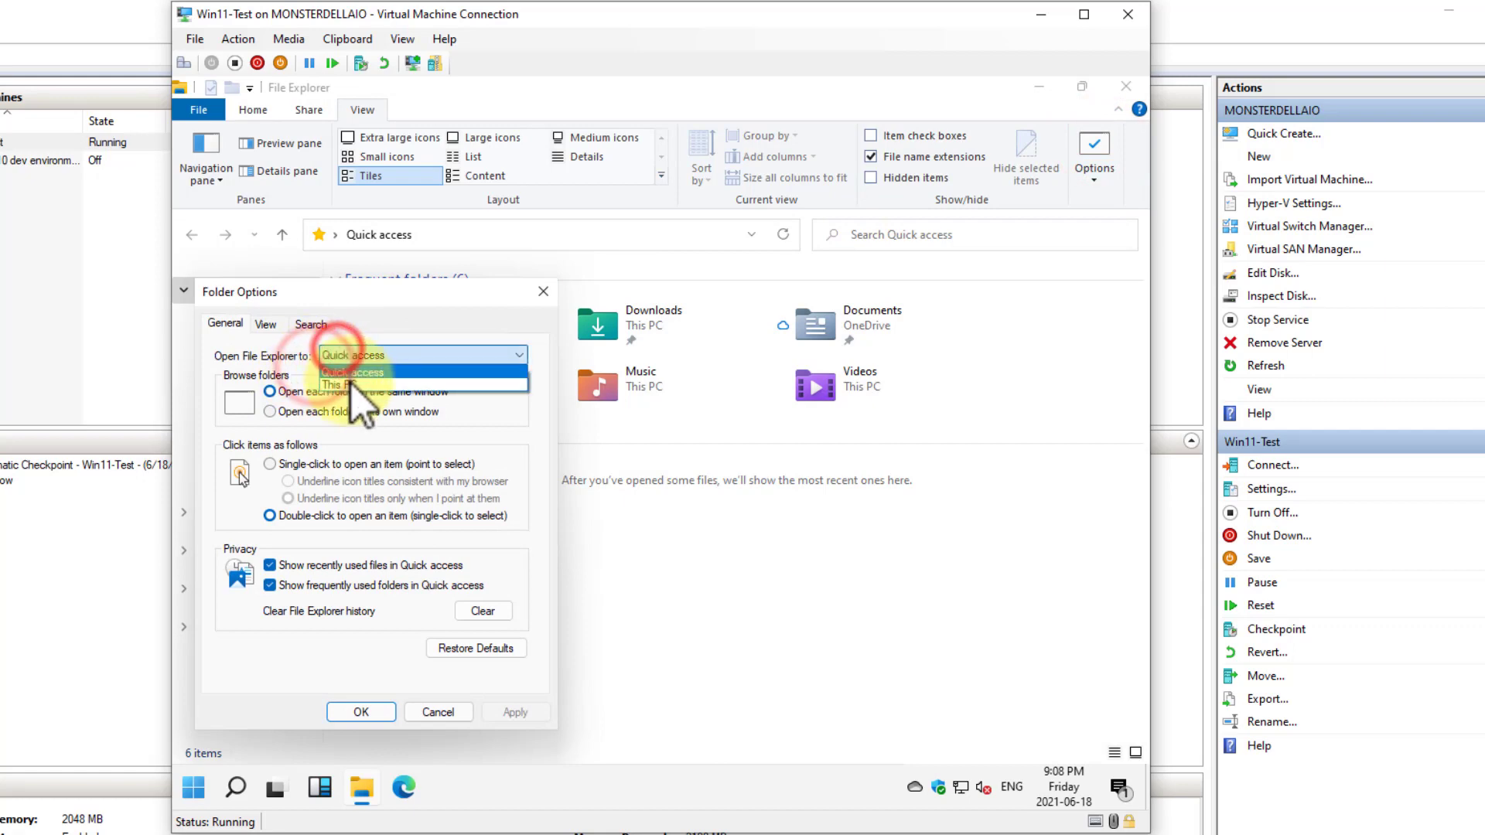
left_click(348, 381)
left_click(358, 709)
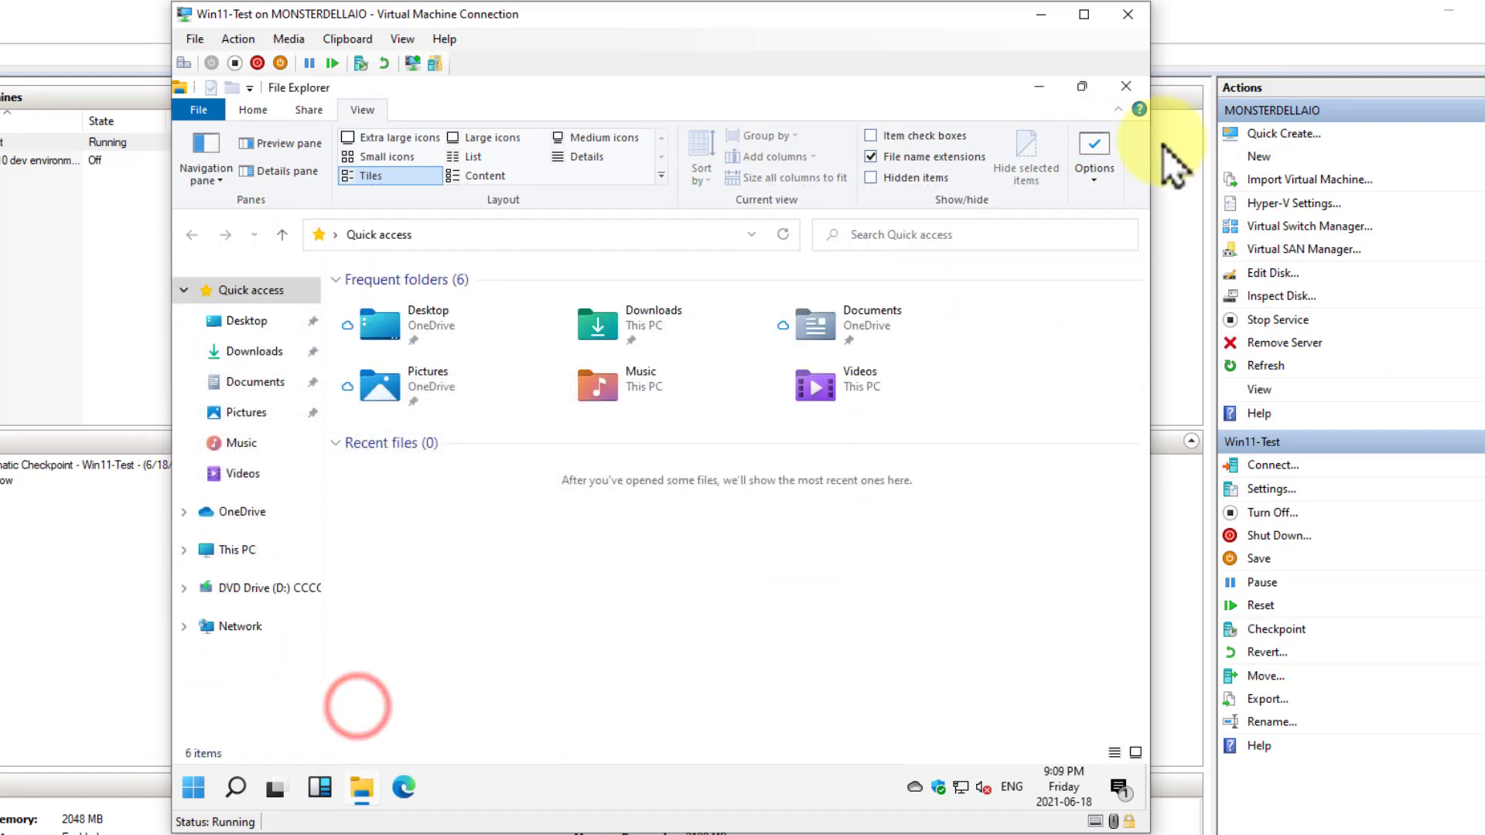
left_click(1126, 86)
Reopen File Explorer and eject the installation disc from DVD Drive (D:)
left_click(362, 787)
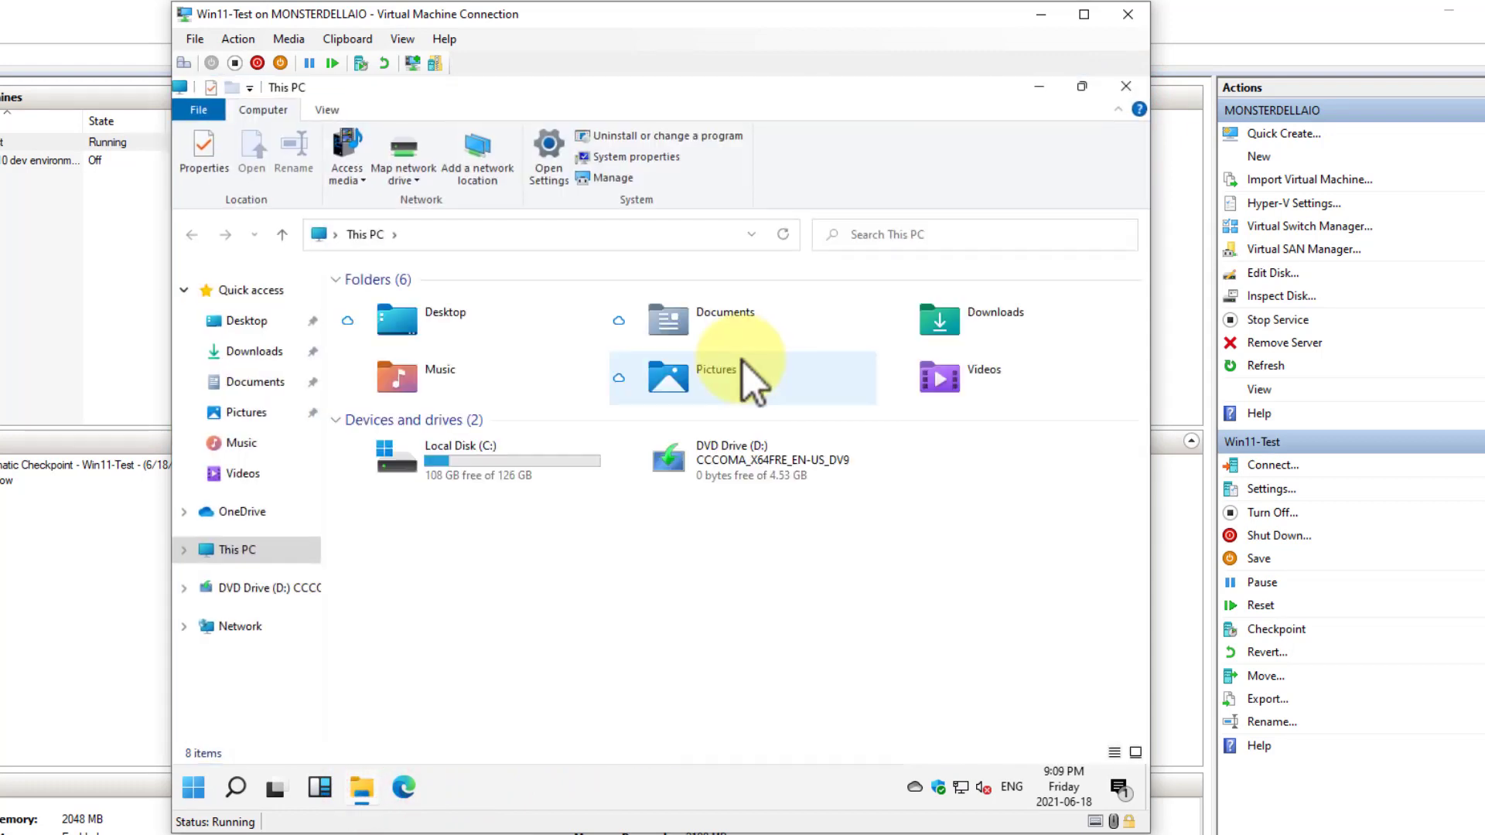
right_click(731, 467)
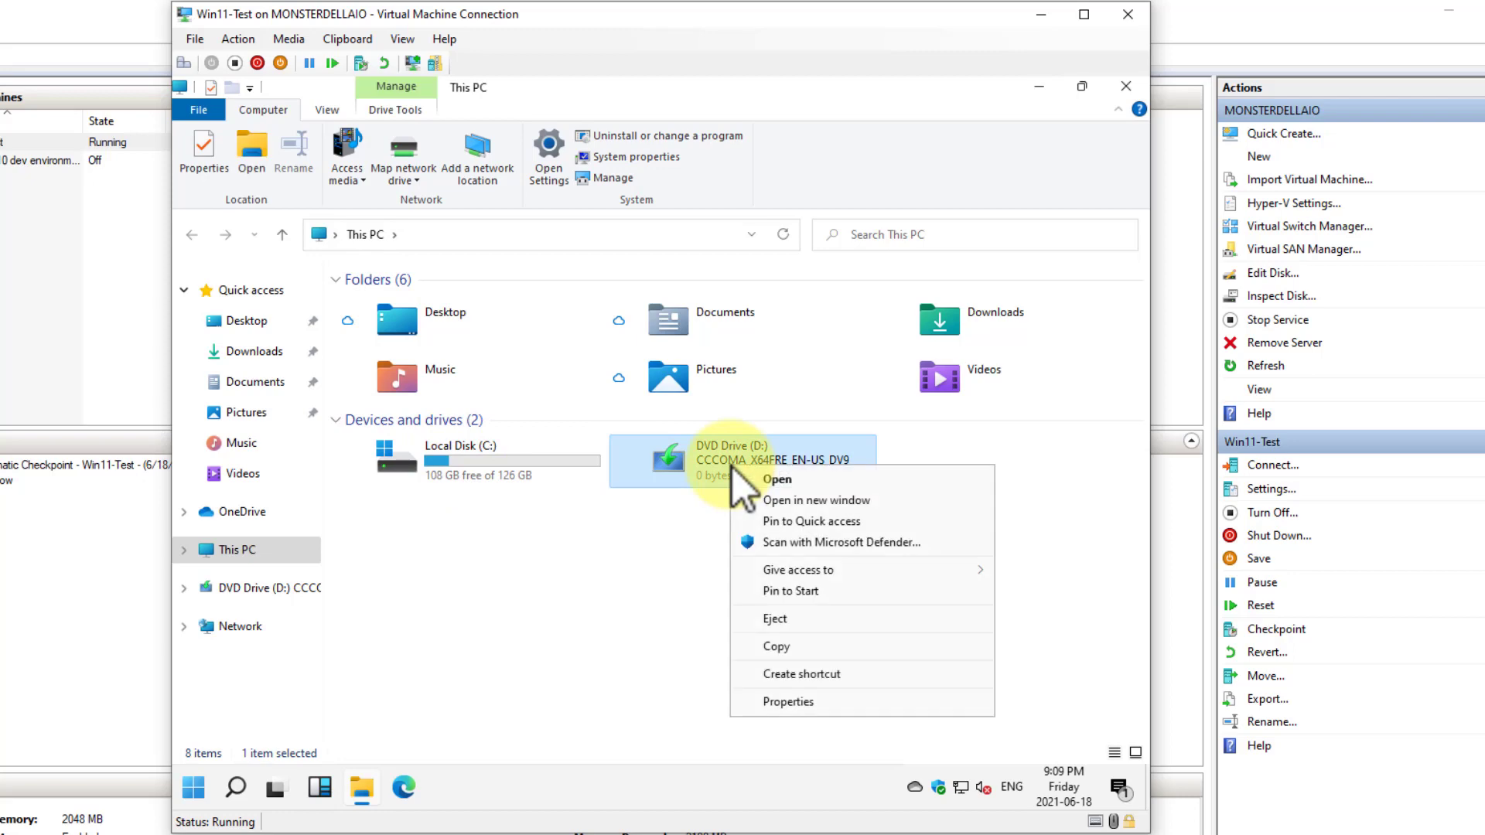
left_click(782, 619)
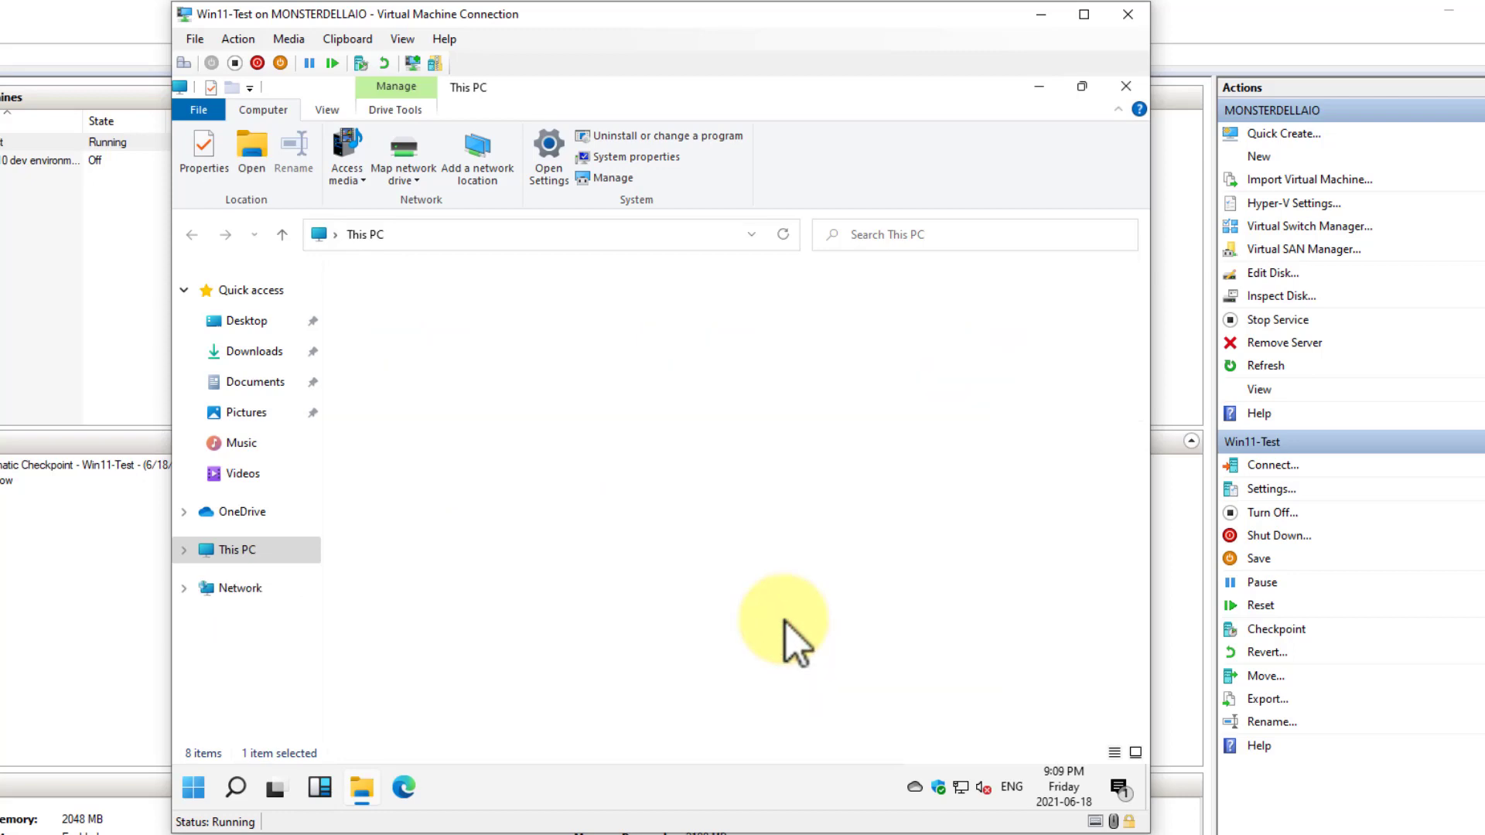
Browse the Windows folder on Local Disk (C:) and return to the root of the drive
double_click(450, 456)
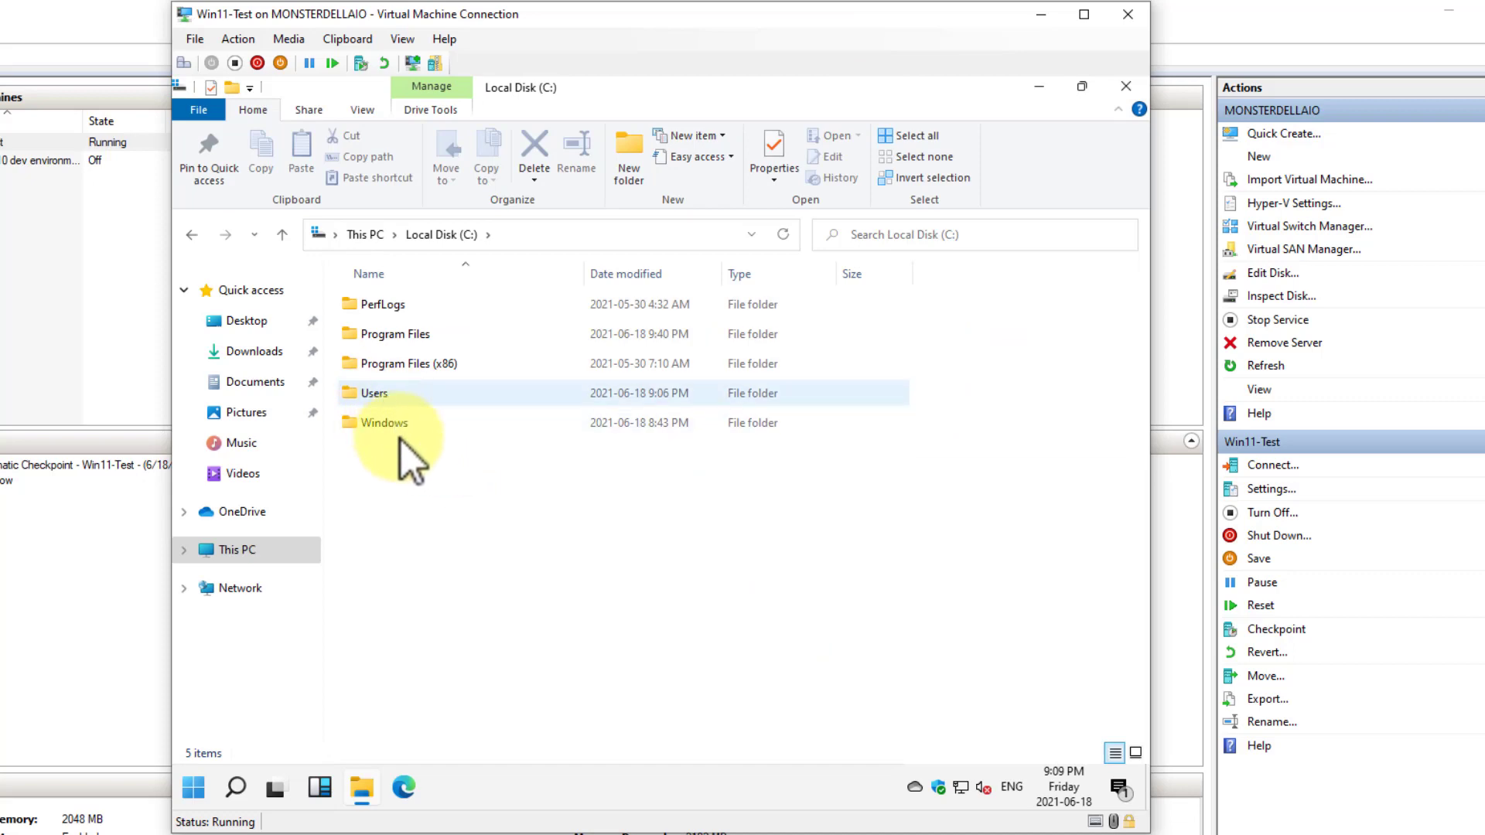
double_click(396, 426)
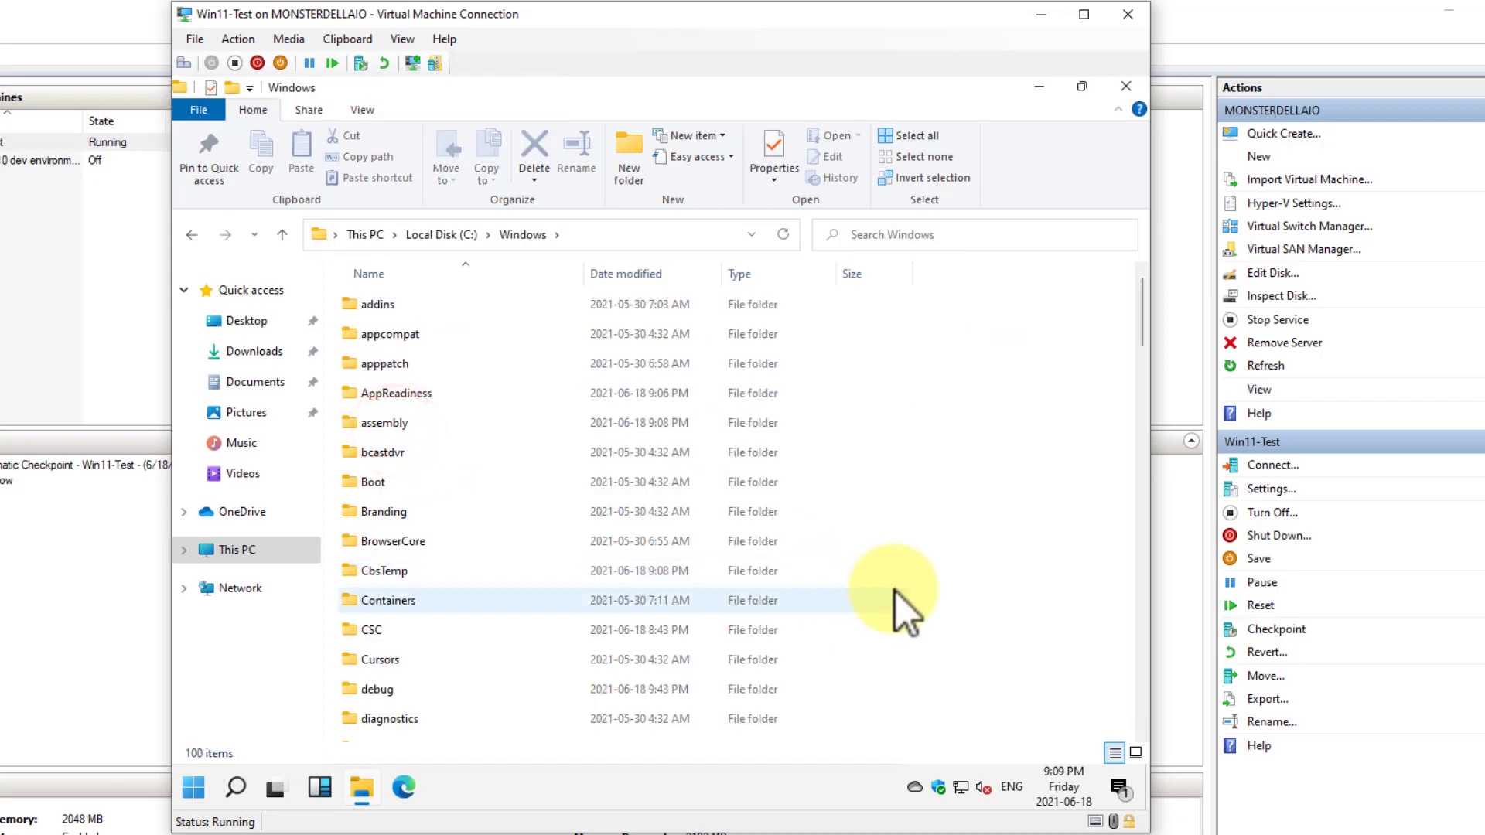
left_click_drag(1143, 324, 1113, 231)
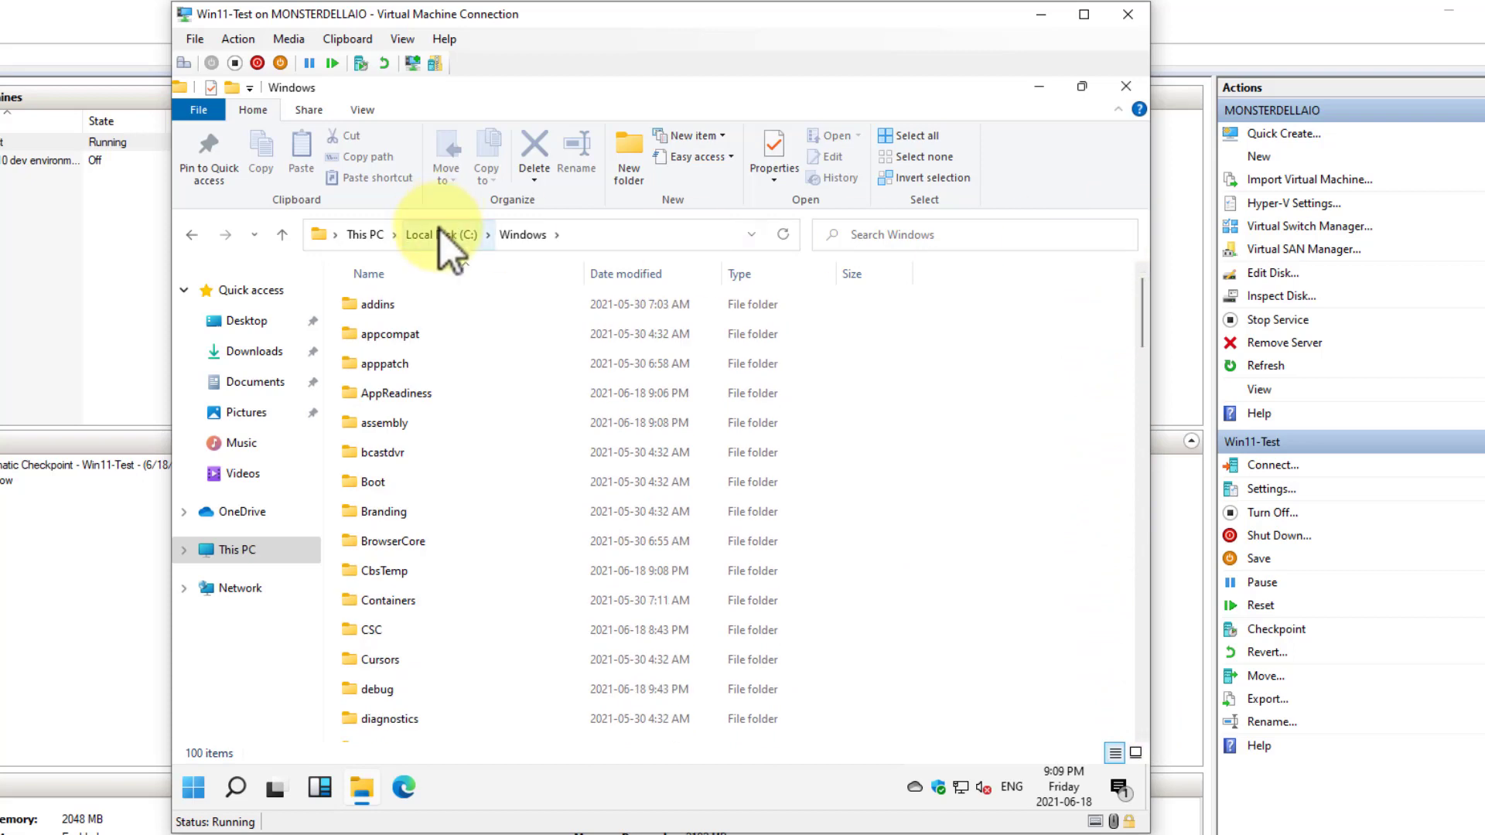
left_click(440, 234)
scroll(800, 160, "down", 2)
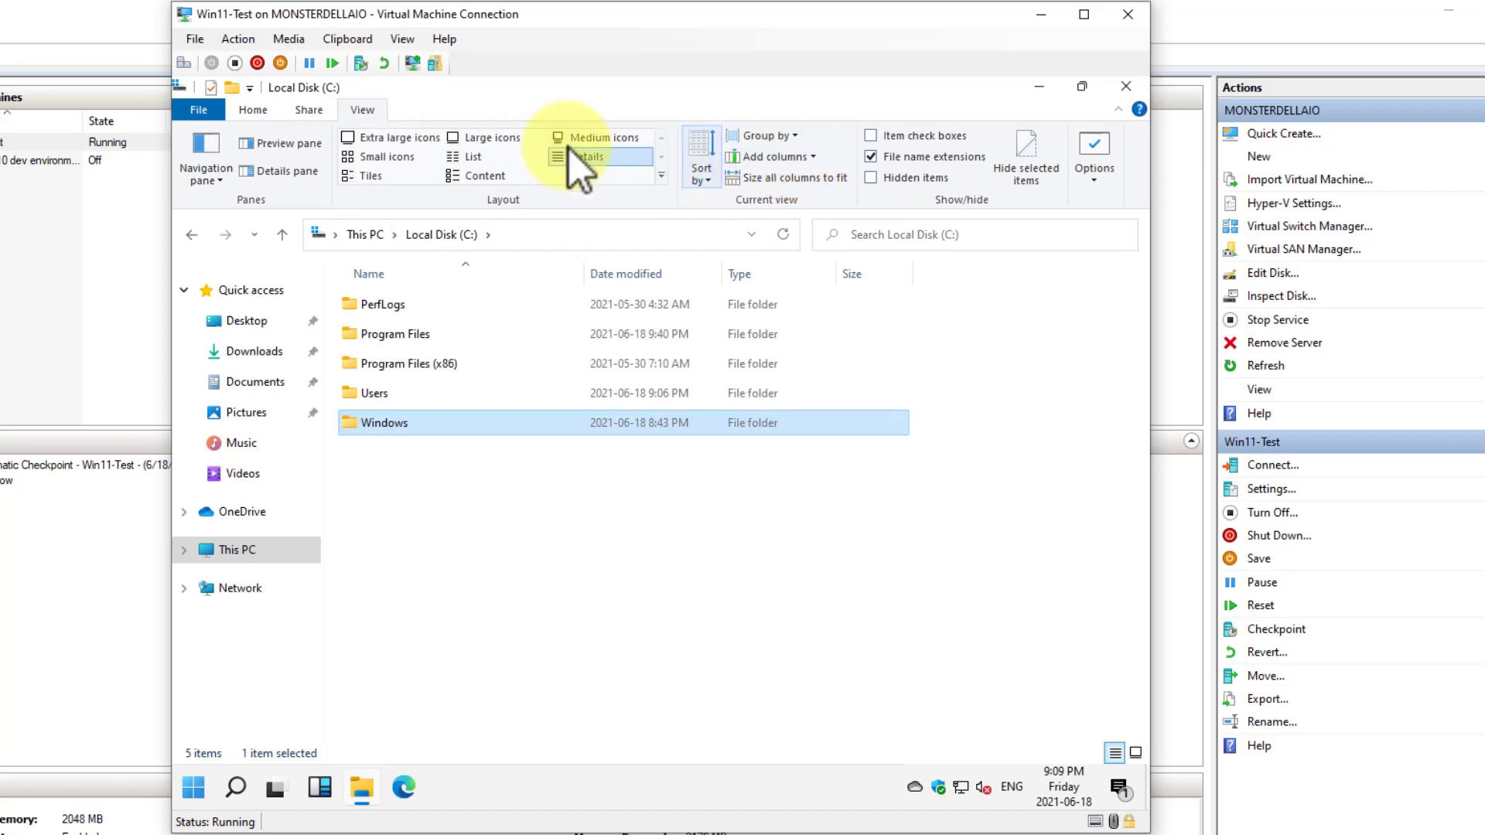
Show hidden items on Local Disk (C:) and select the hidden ProgramData and OneDriveTemp folders in turn
left_click(879, 184)
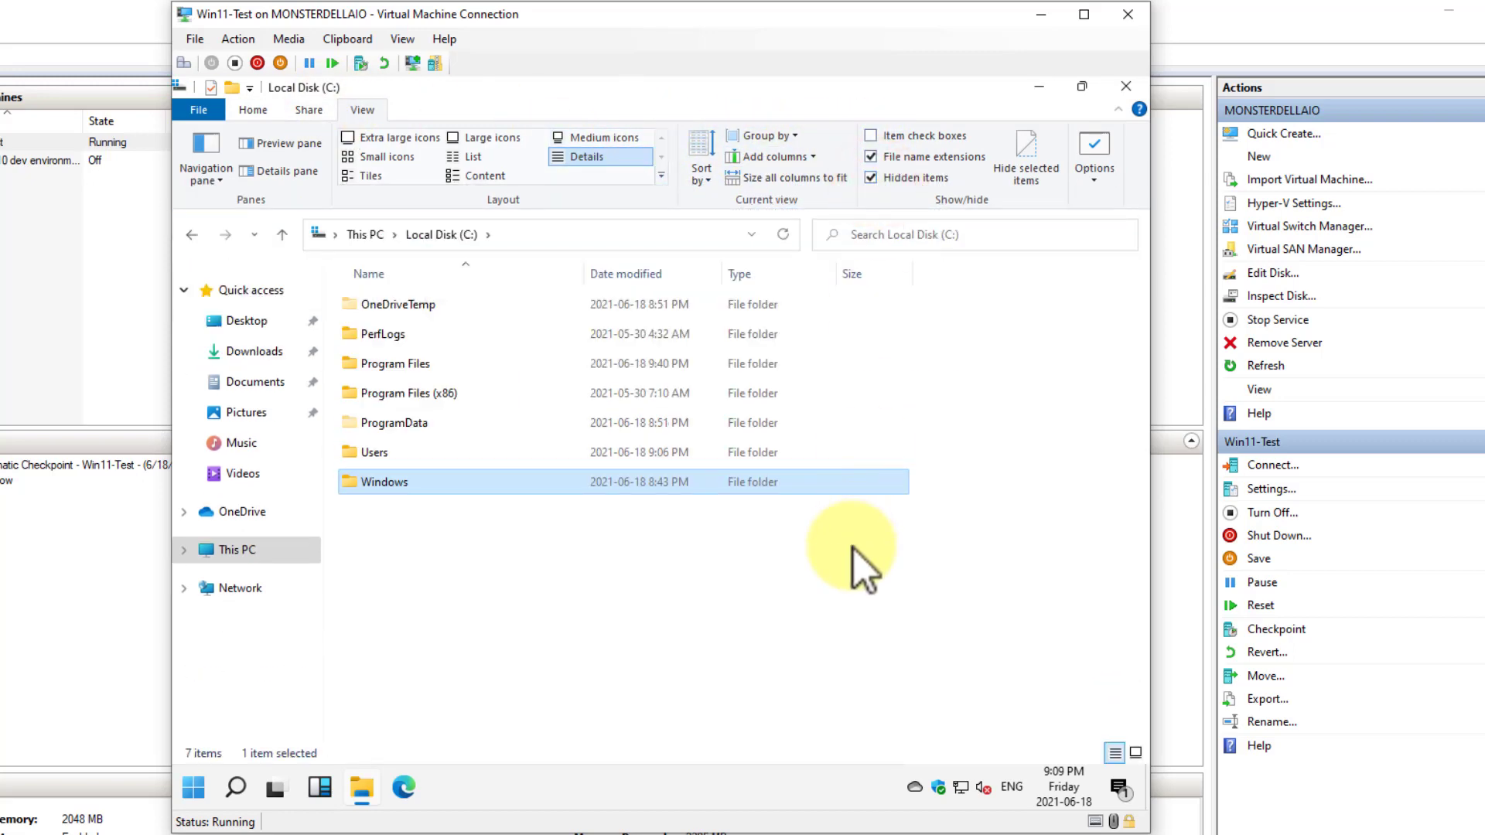
left_click(386, 422)
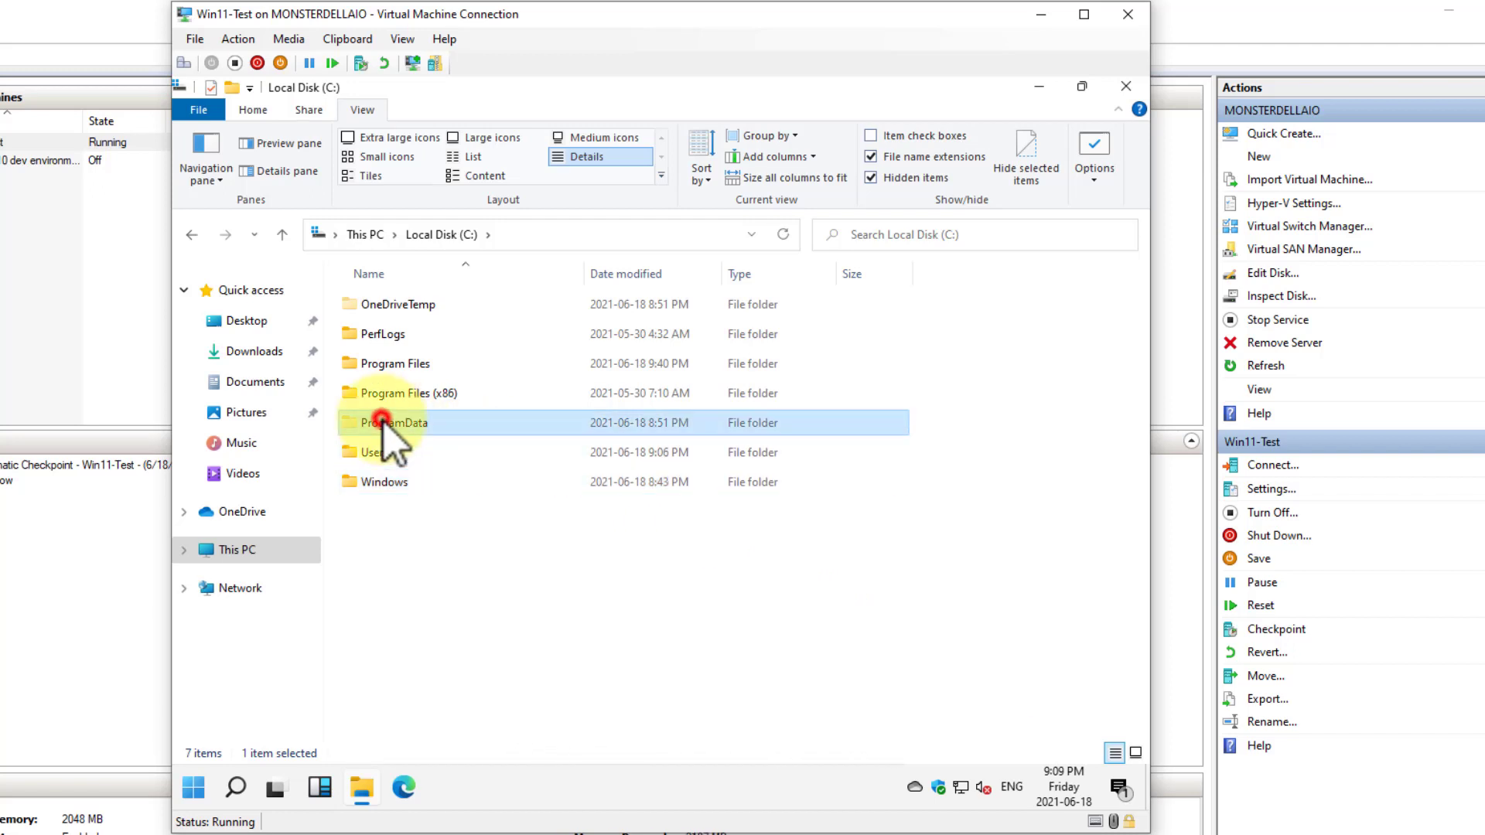
left_click(388, 296)
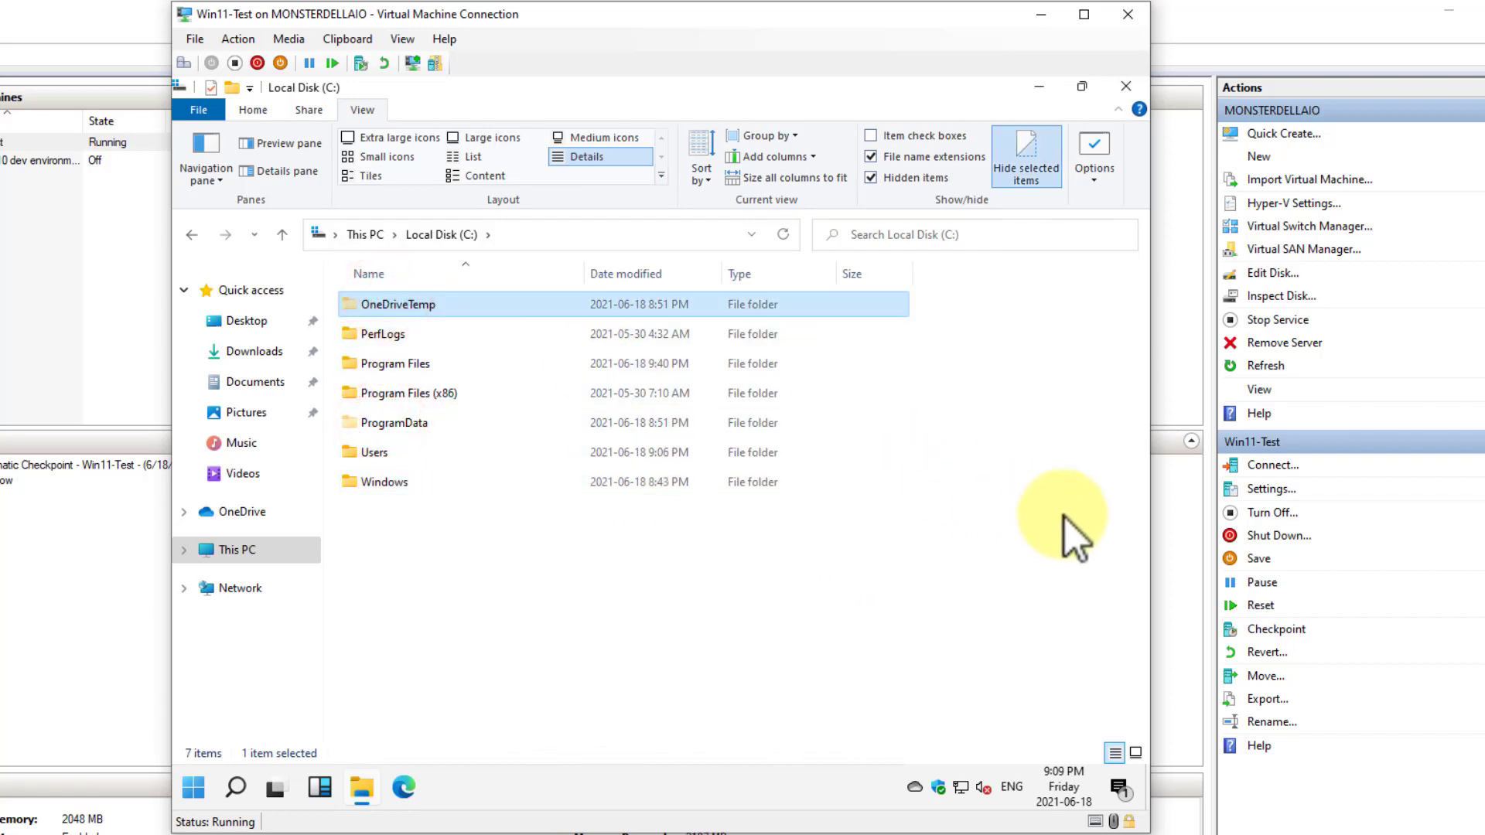
Open the personal profile folder under Users and inspect its OneDrive folder
double_click(378, 462)
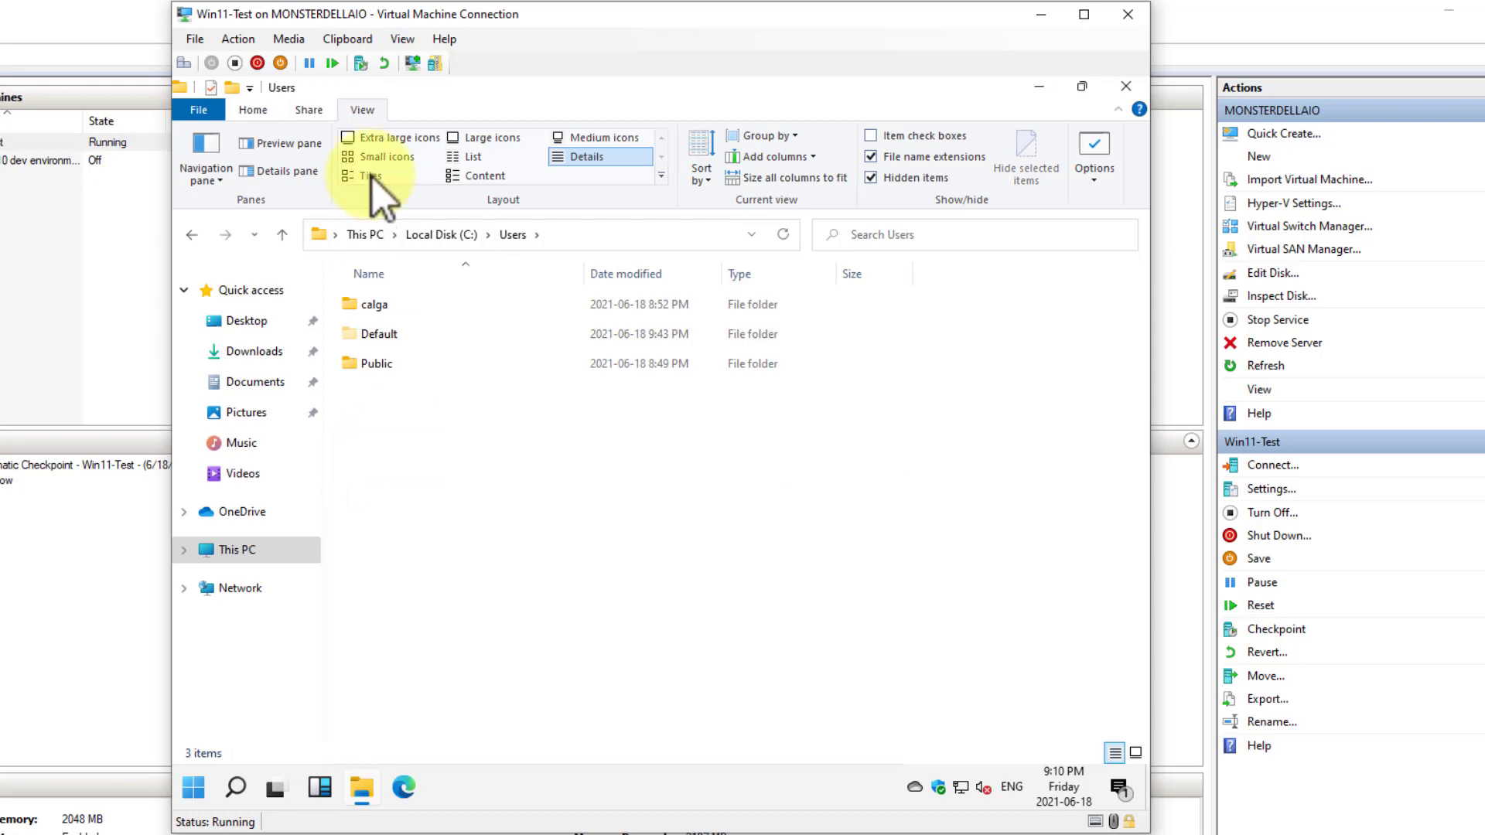
double_click(373, 304)
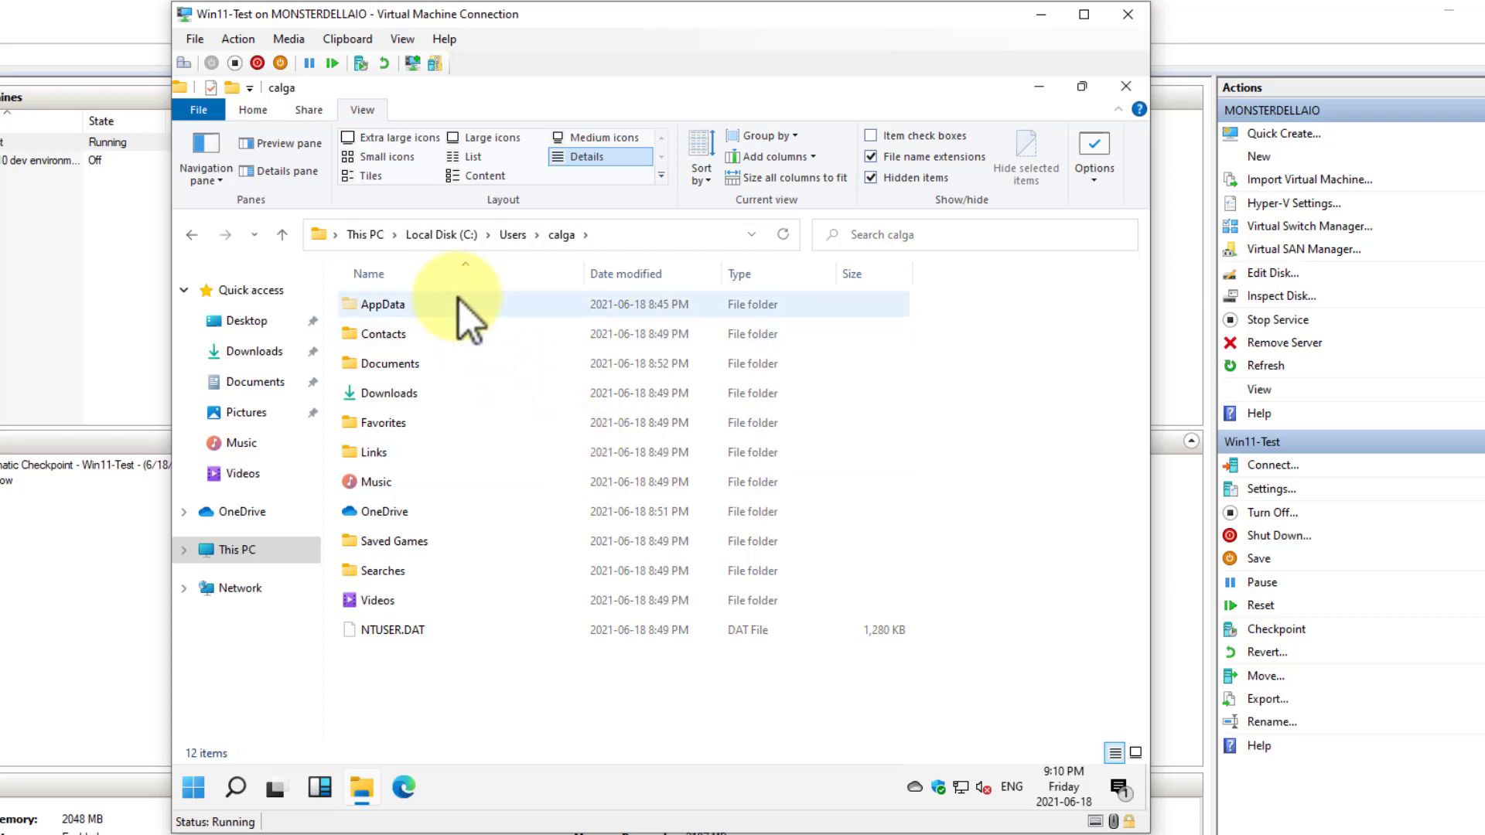
double_click(398, 512)
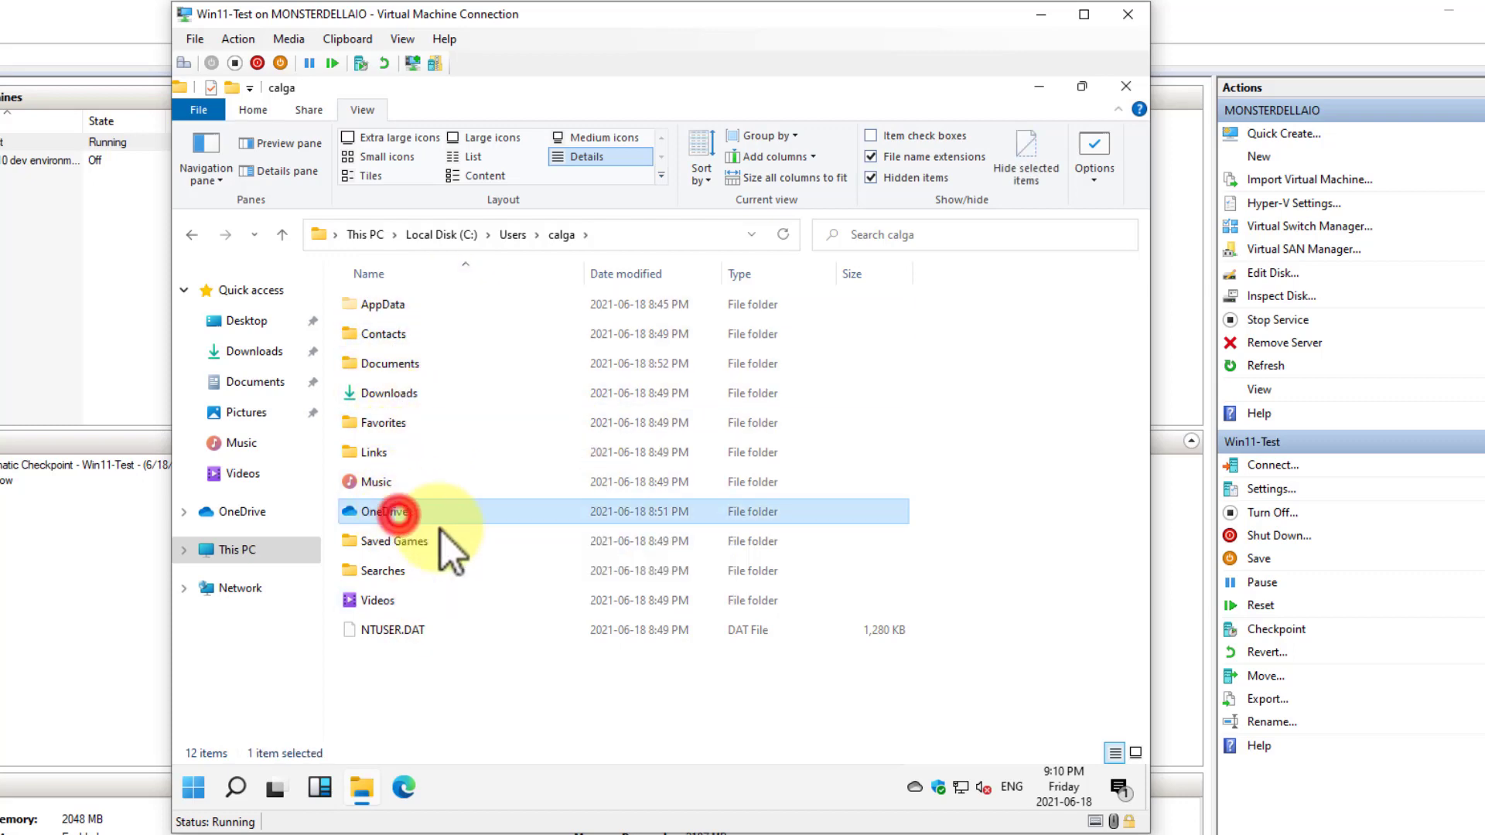
left_click(563, 234)
left_click(387, 515)
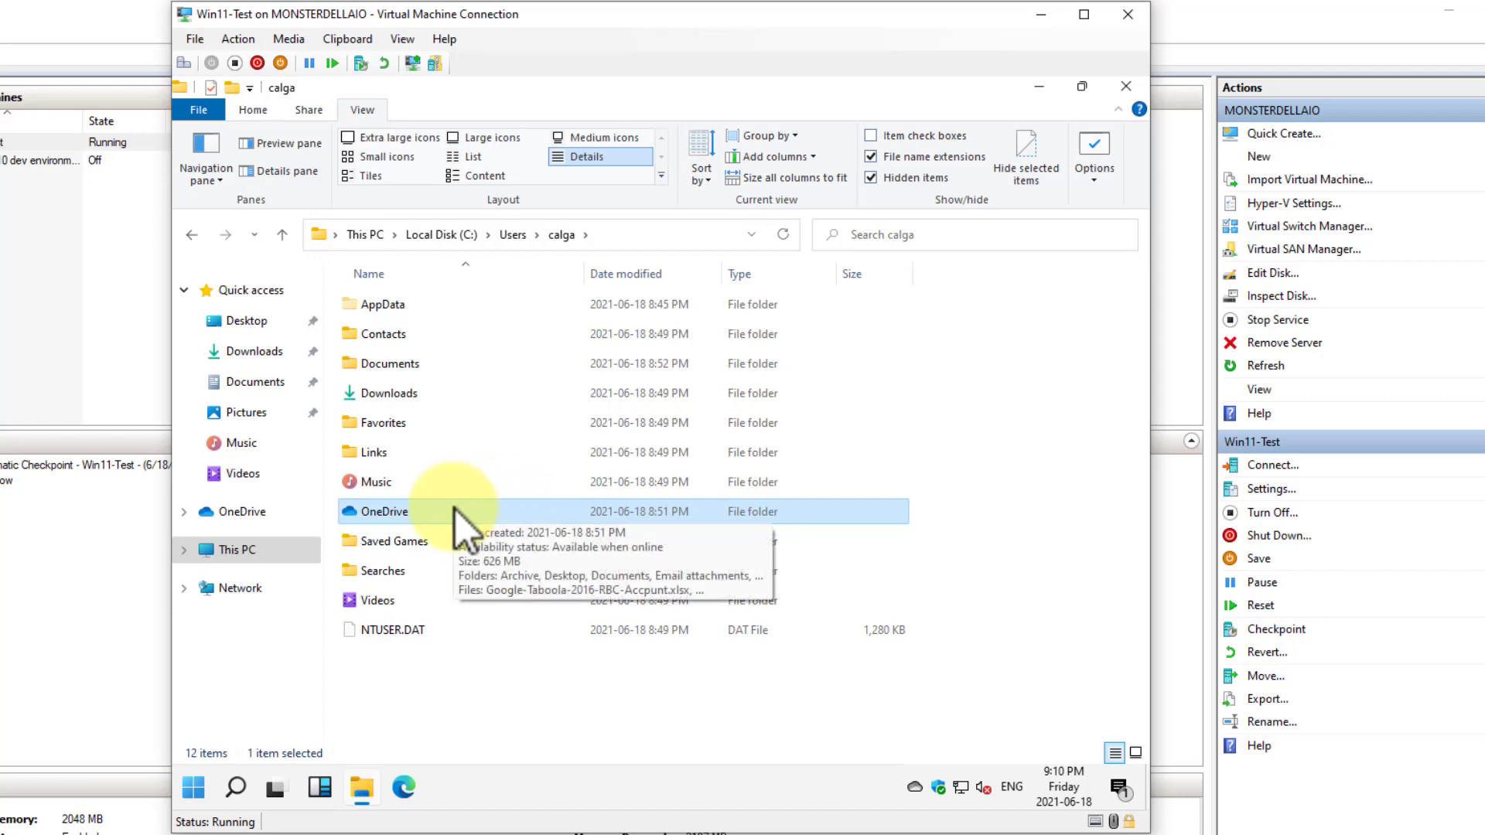
Open the hidden AppData folder in the user profile and close File Explorer
double_click(407, 311)
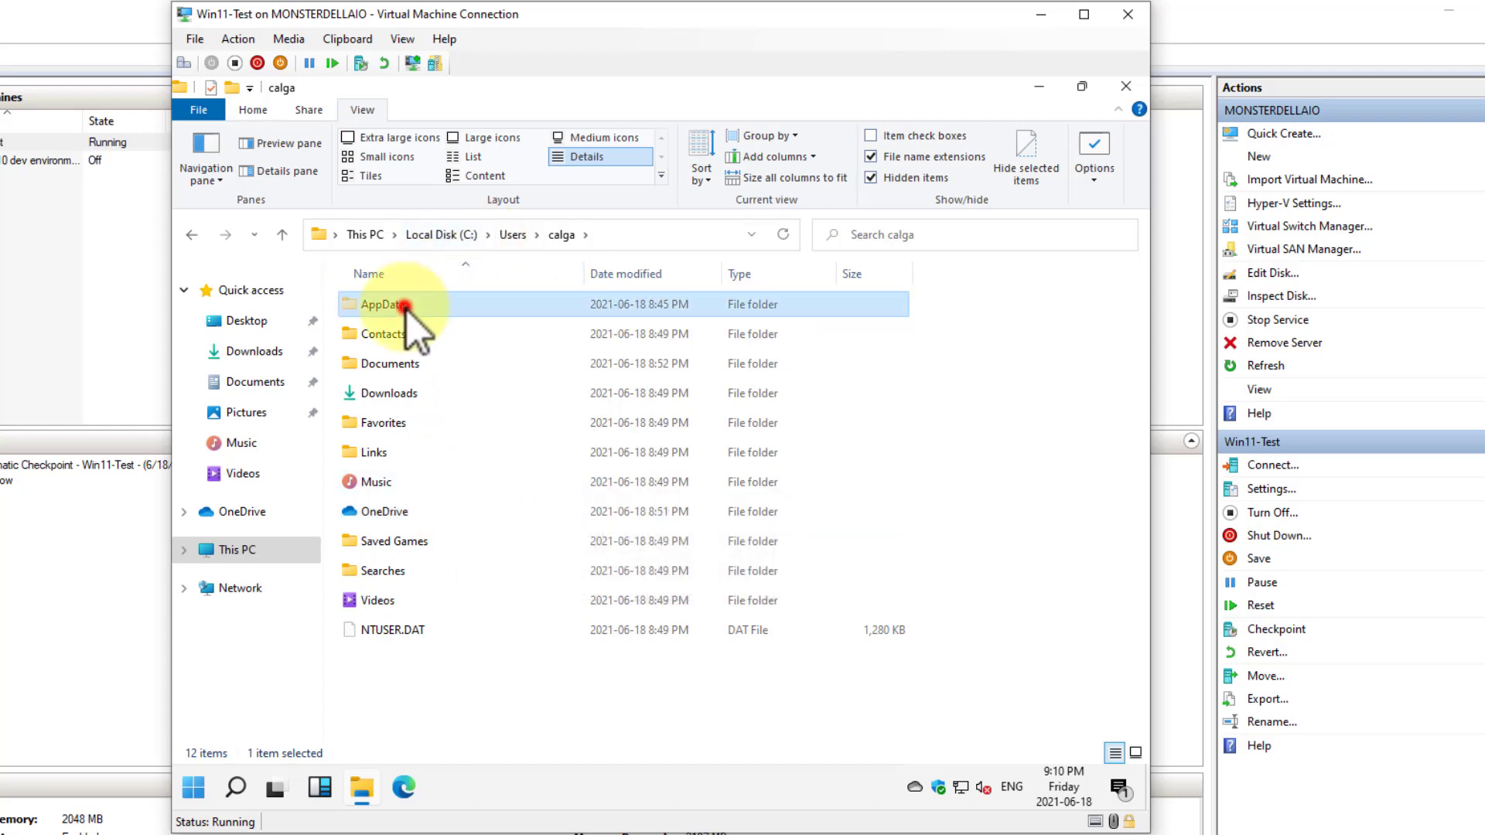
double_click(407, 309)
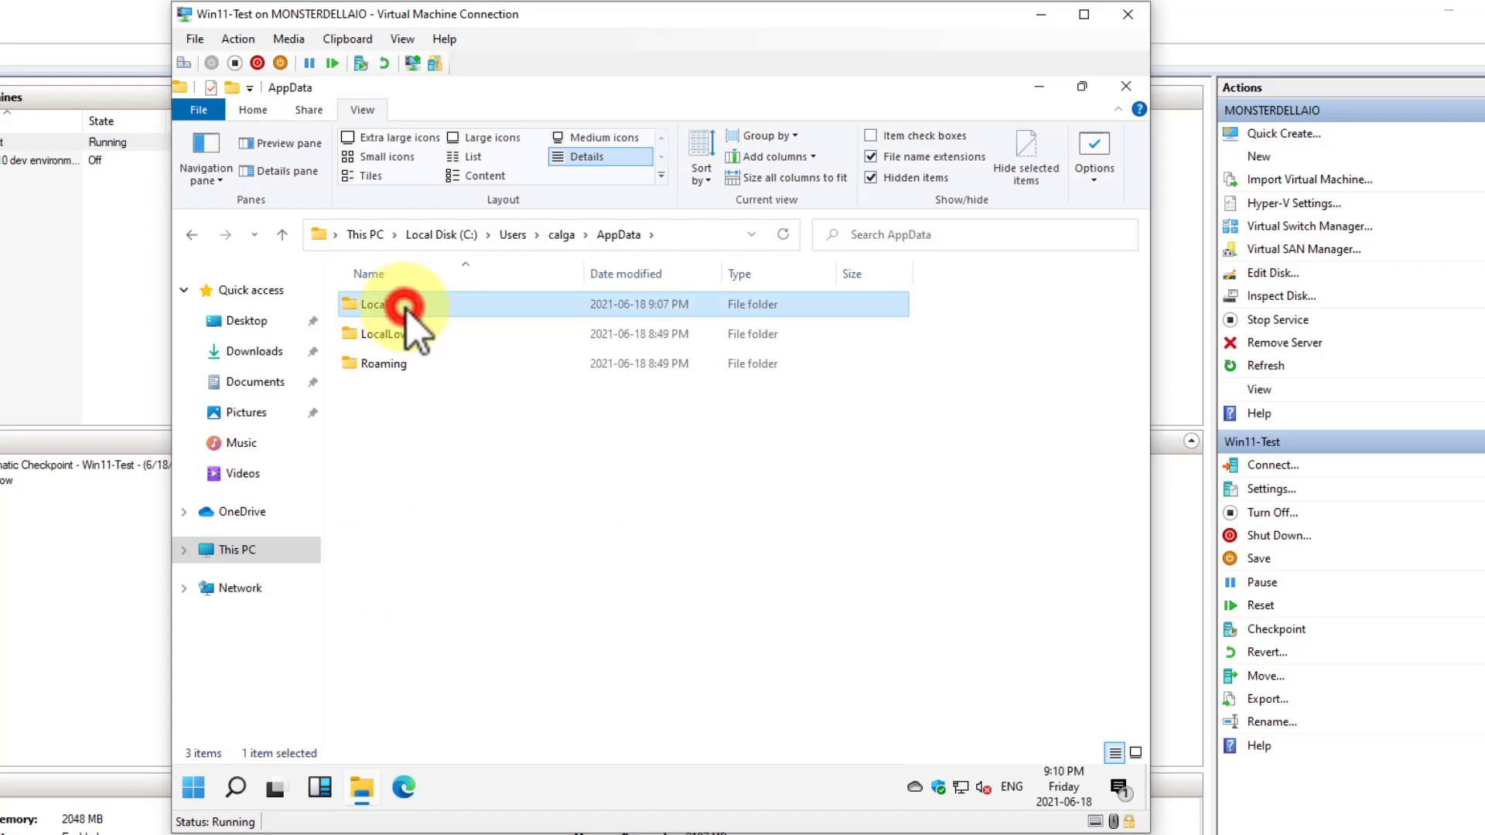
left_click(1125, 88)
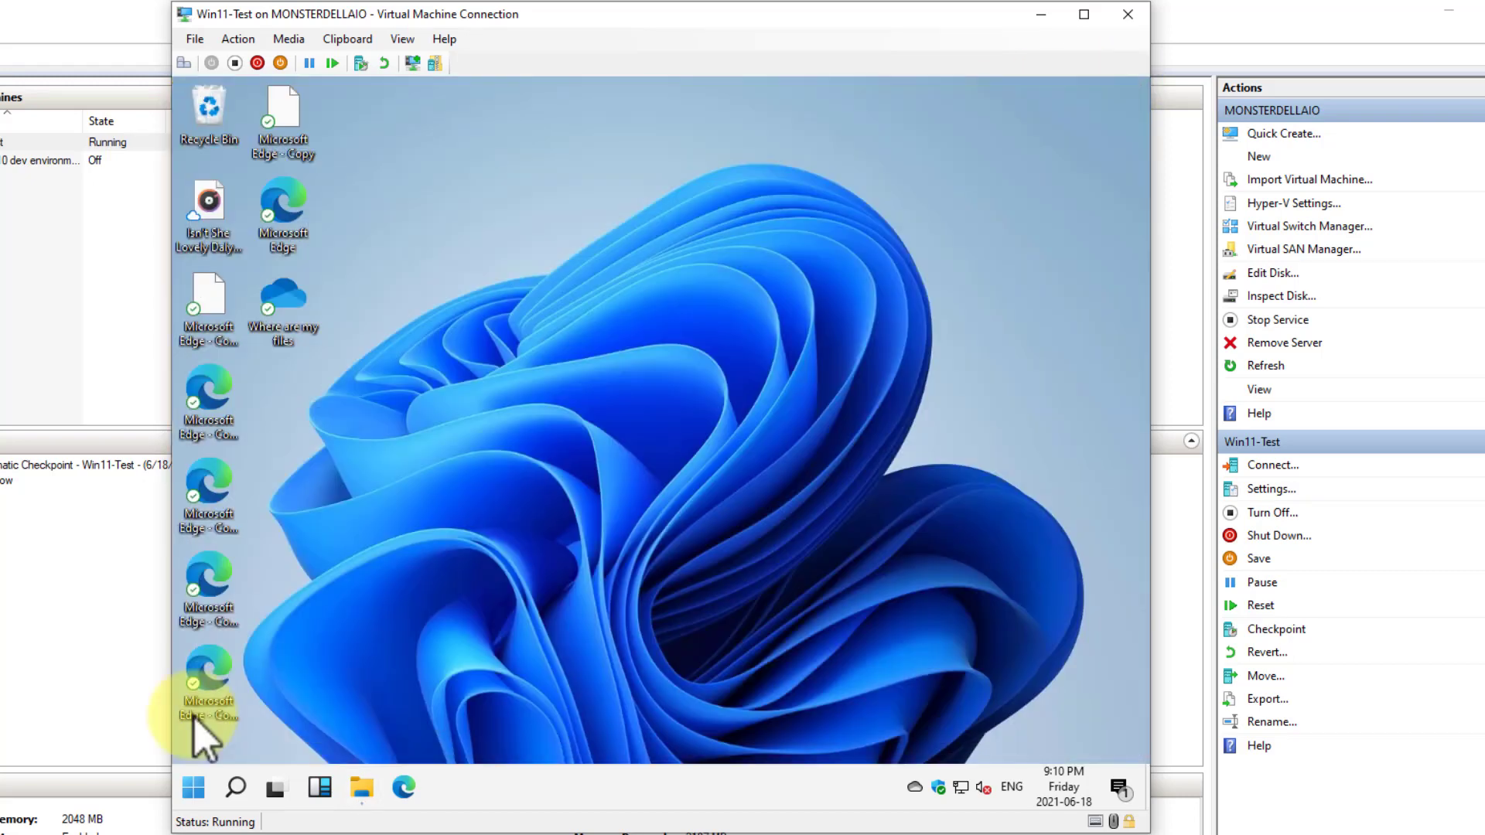
left_click(190, 797)
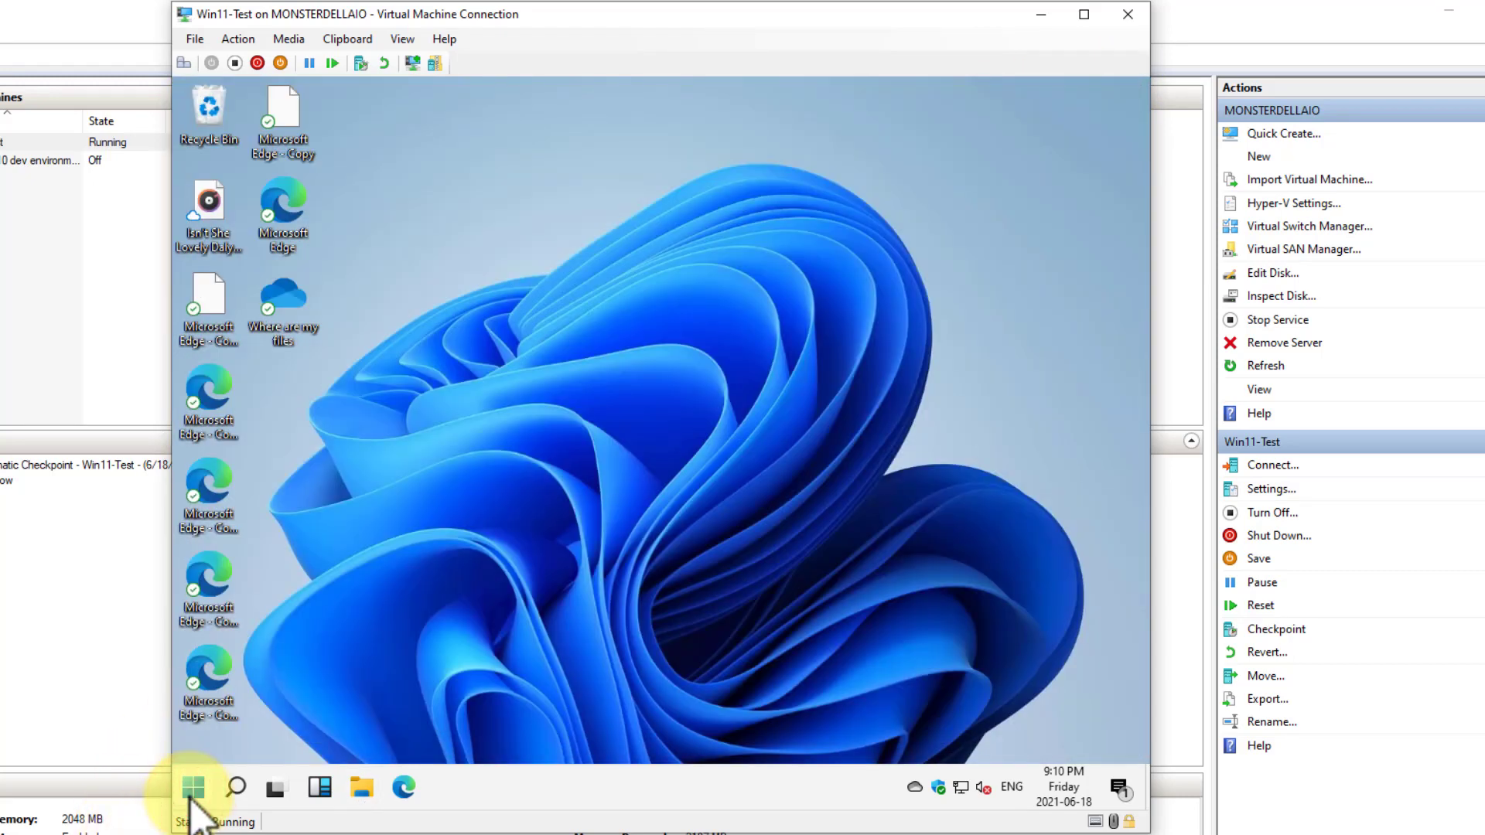
left_click(190, 796)
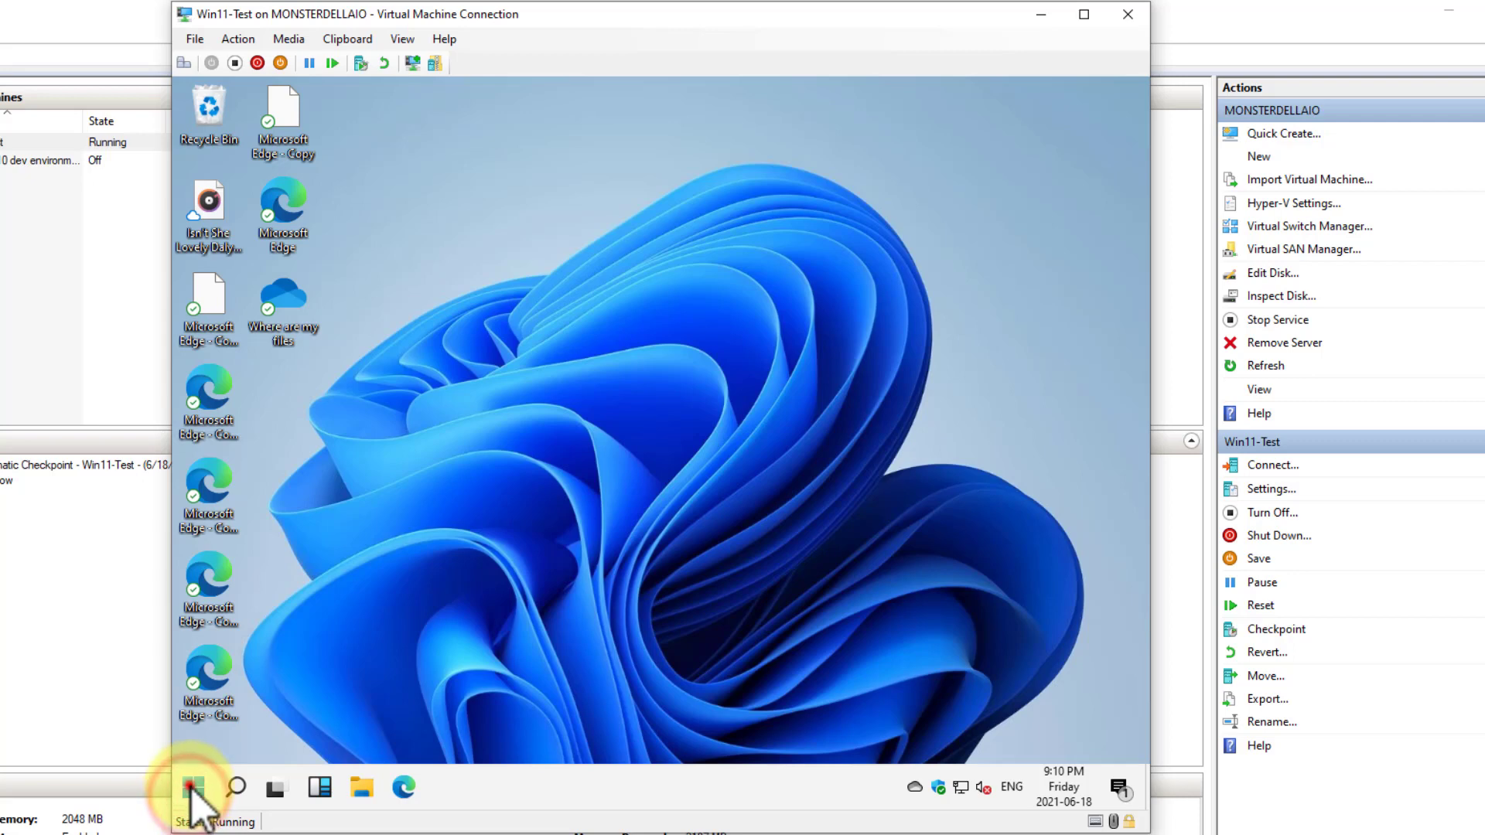
left_click(190, 797)
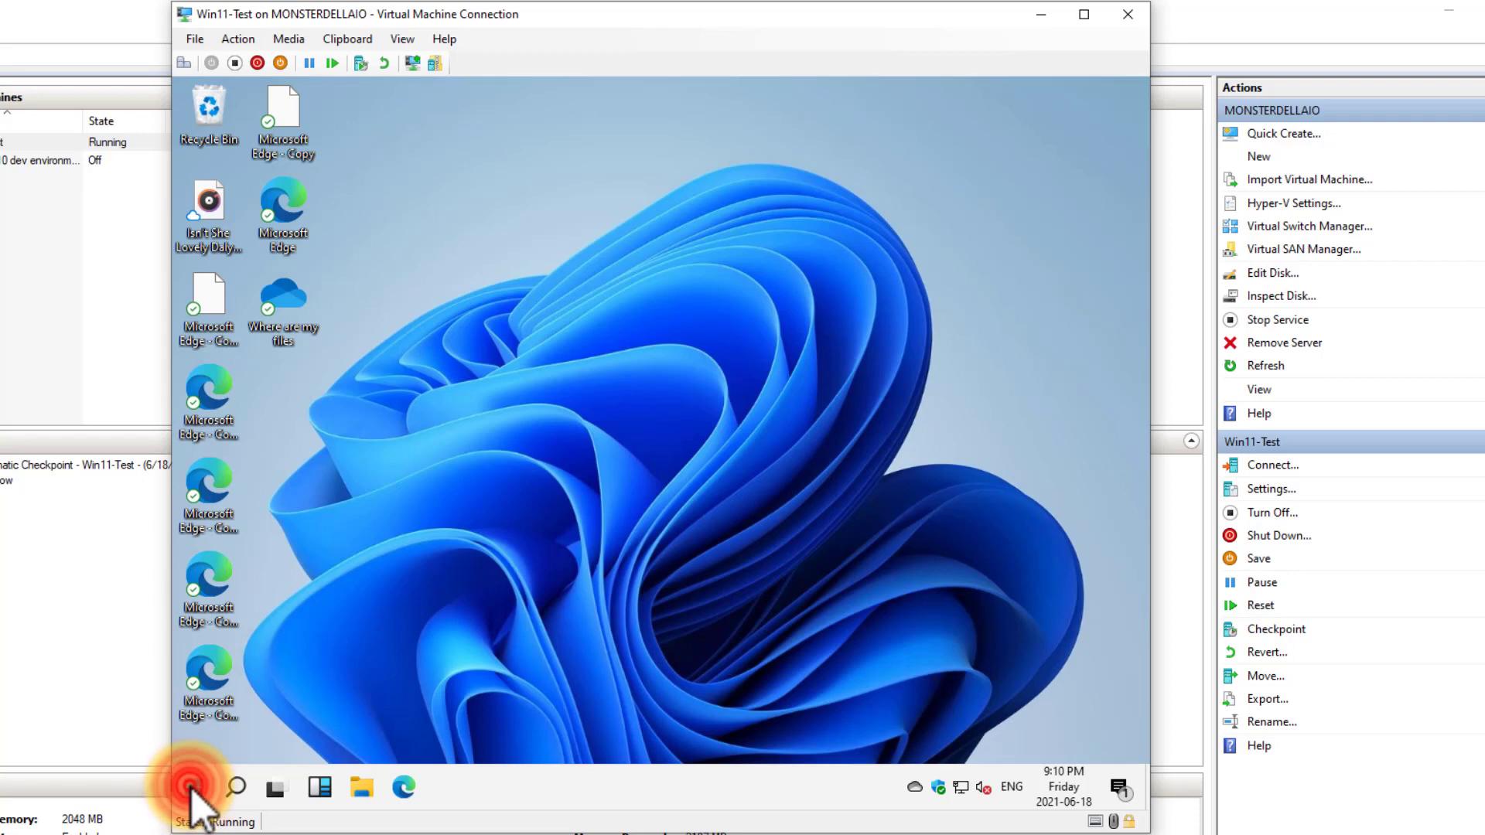
left_click(446, 679)
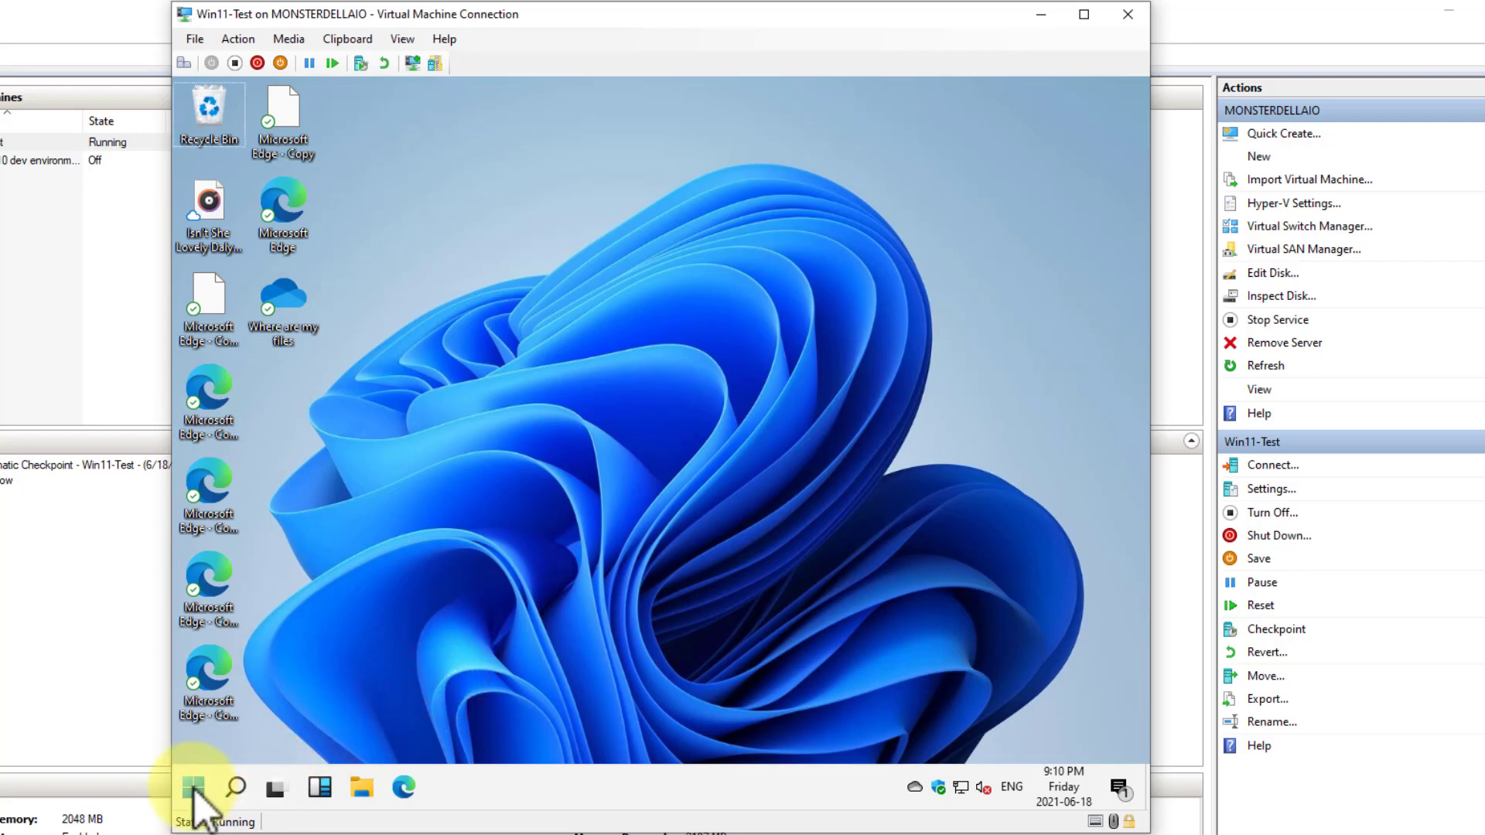
left_click(364, 696)
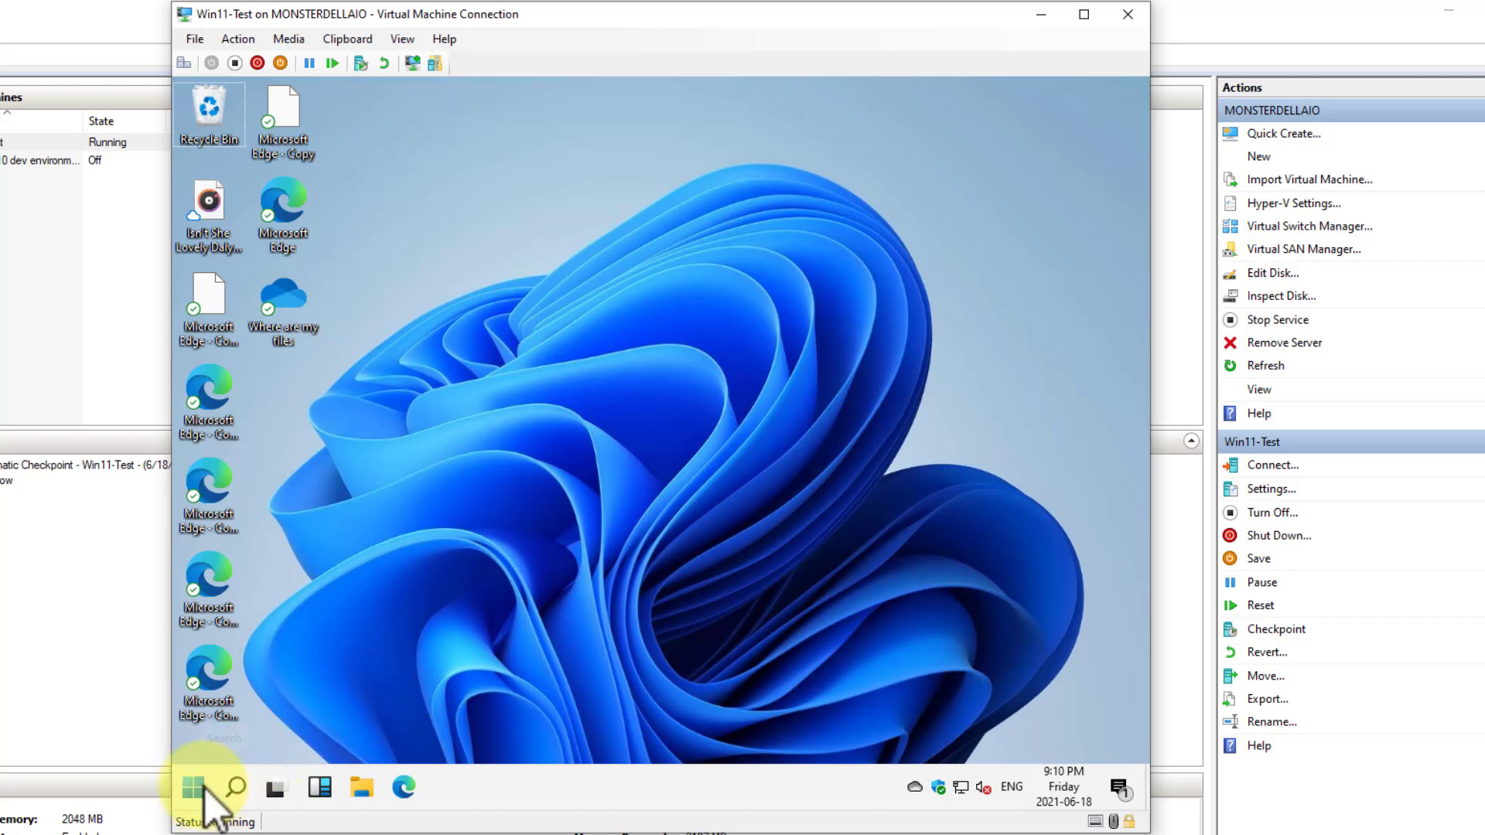
Open the Windows Search pane to view its top apps and quick searches
left_click(236, 787)
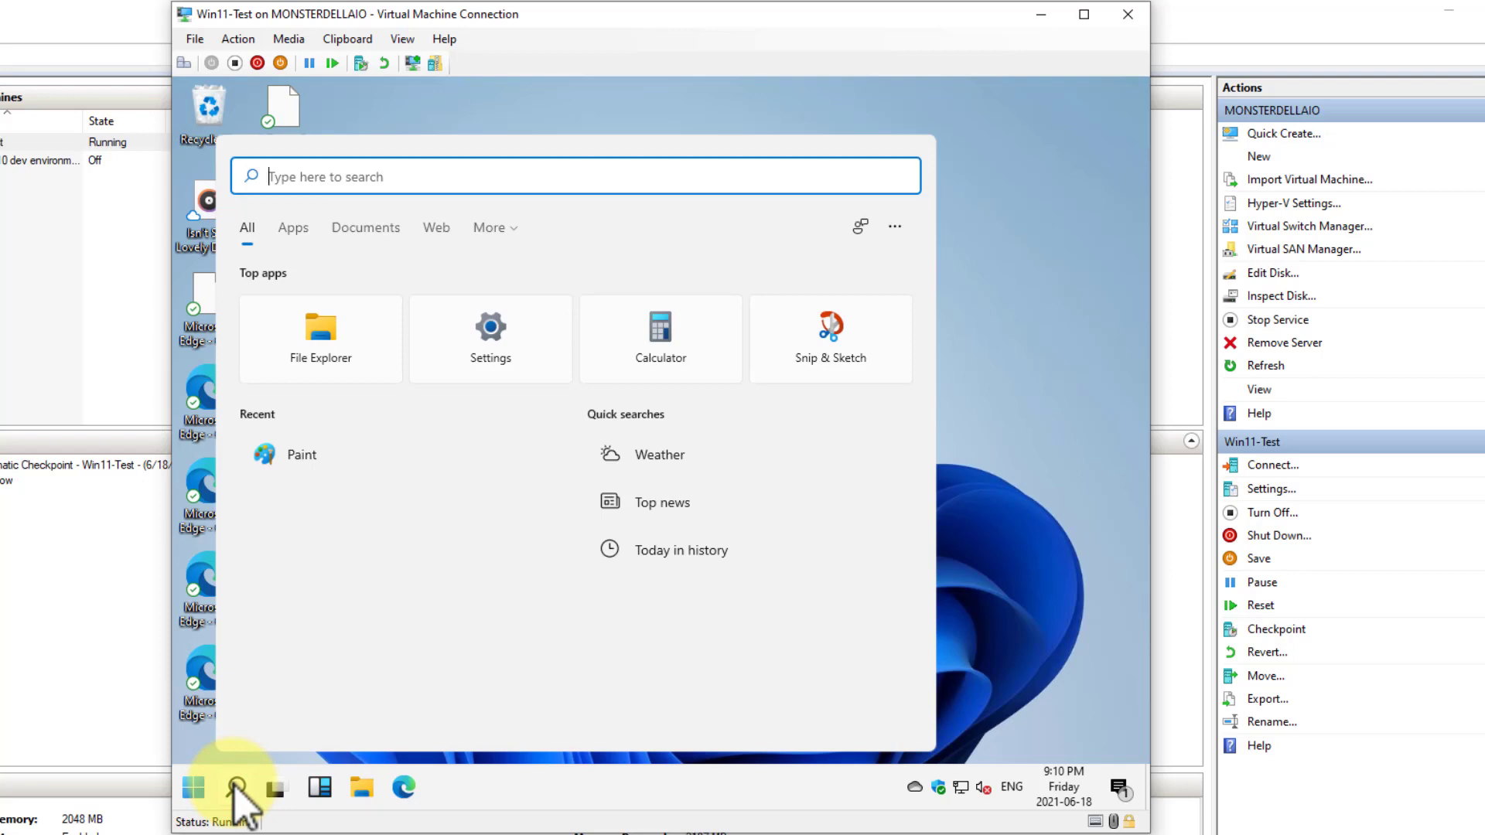
Calculate 10*15/sqr7 in Windows Search and clear the query
type("10*15")
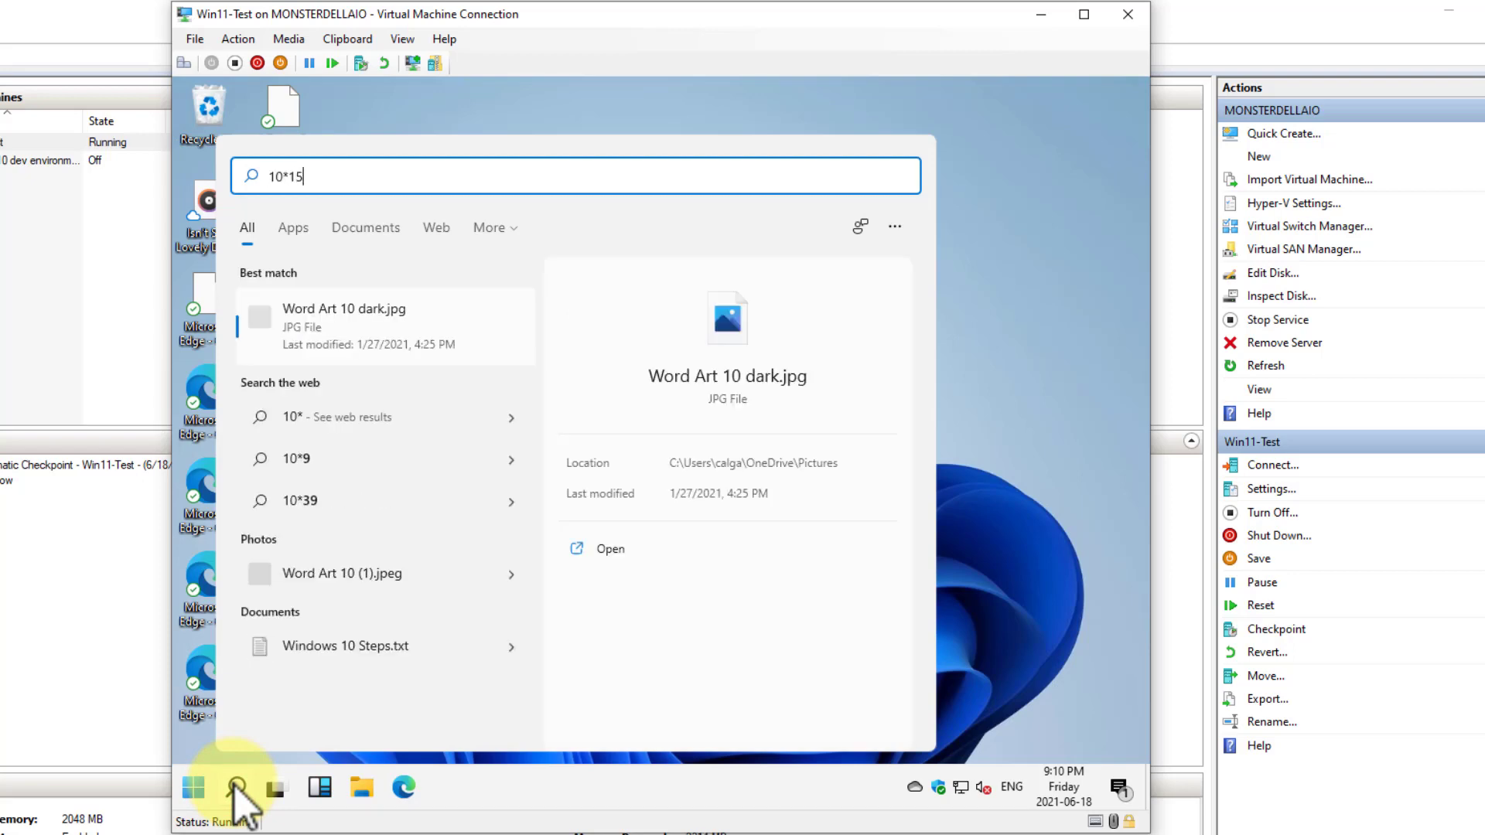
type("/sq")
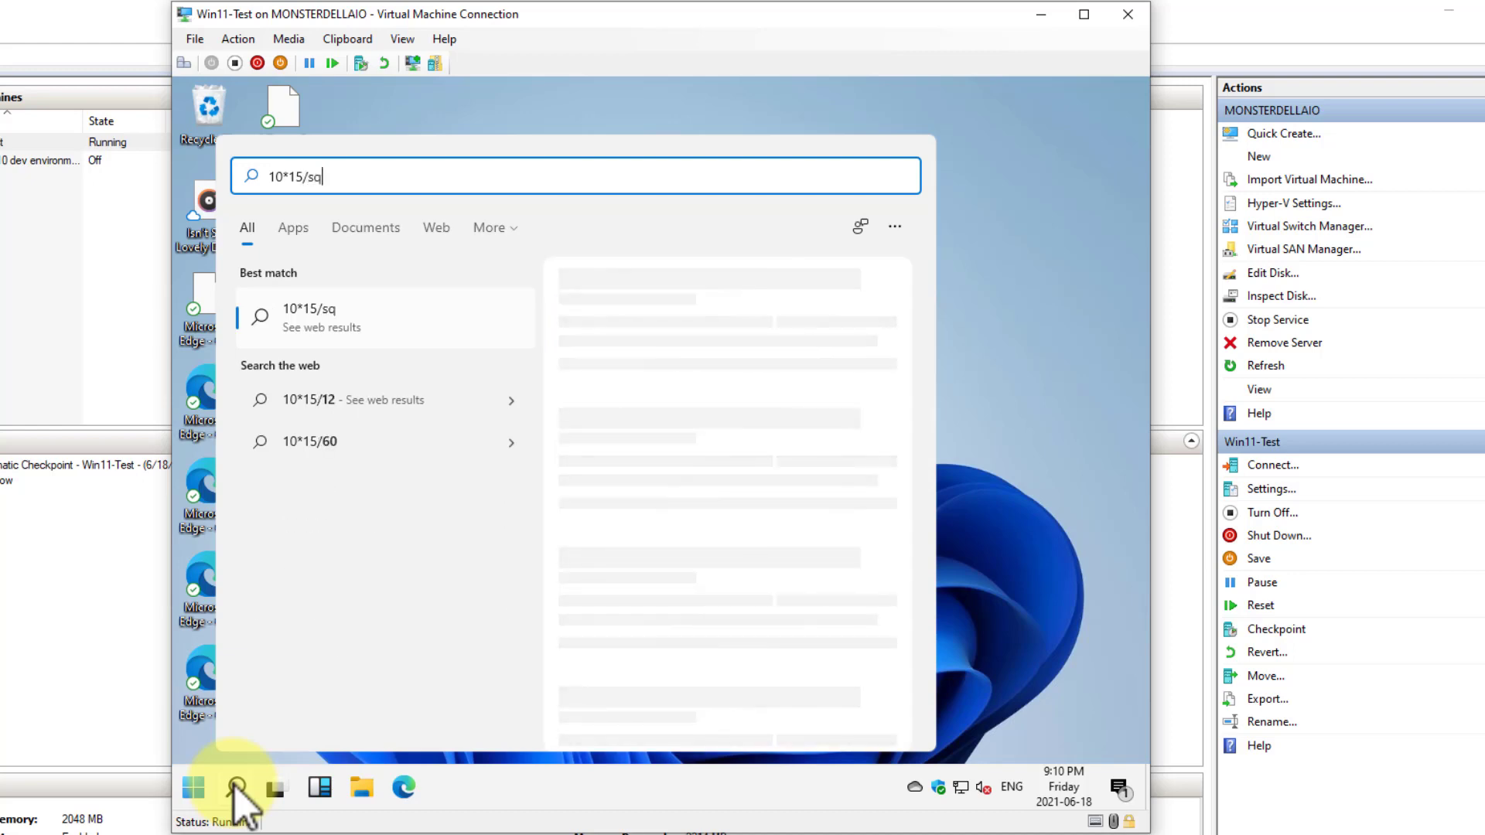
type("r7")
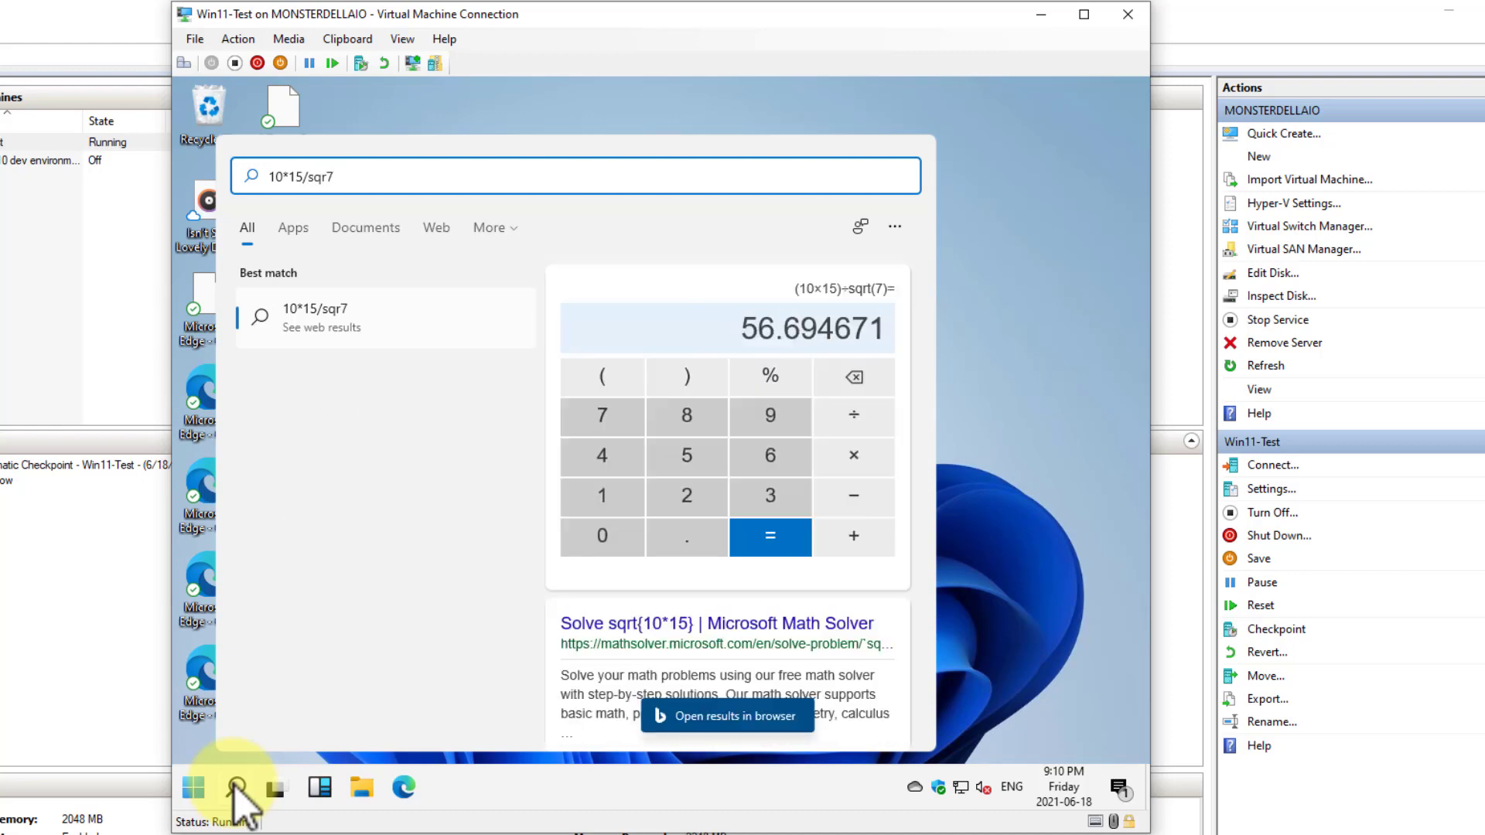
key("BackSpace")
key("BackSpace")
key("BackSpace")
key("BackSpace")
key("BackSpace")
key("BackSpace")
key("BackSpace")
key("BackSpace")
key("BackSpace")
key("BackSpace")
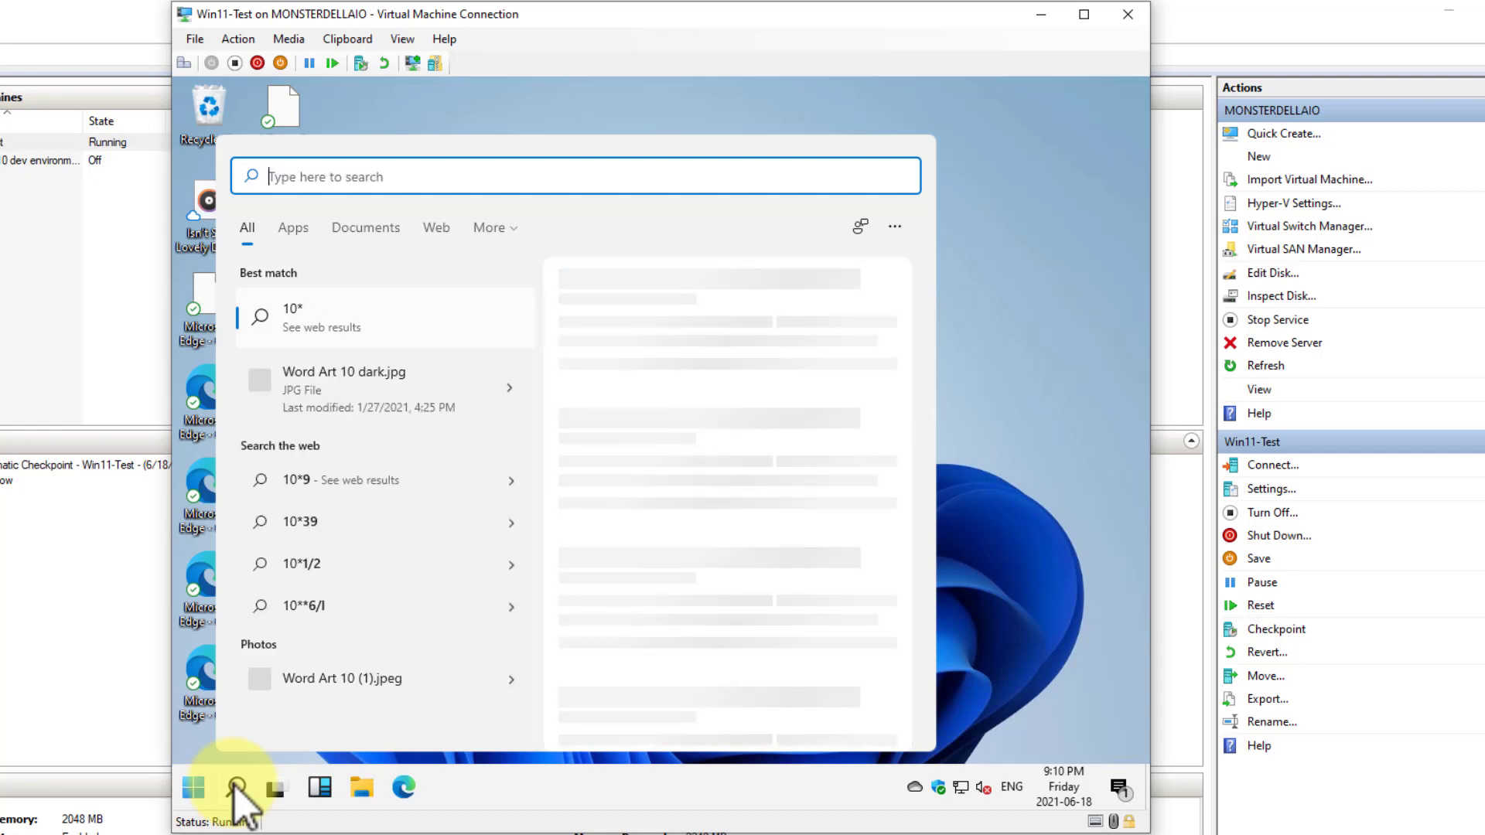
Search for "whats the temp in london", extend the query to "whats the temp in london, ont", and close the search pane after viewing the forecast
type("whats the temp")
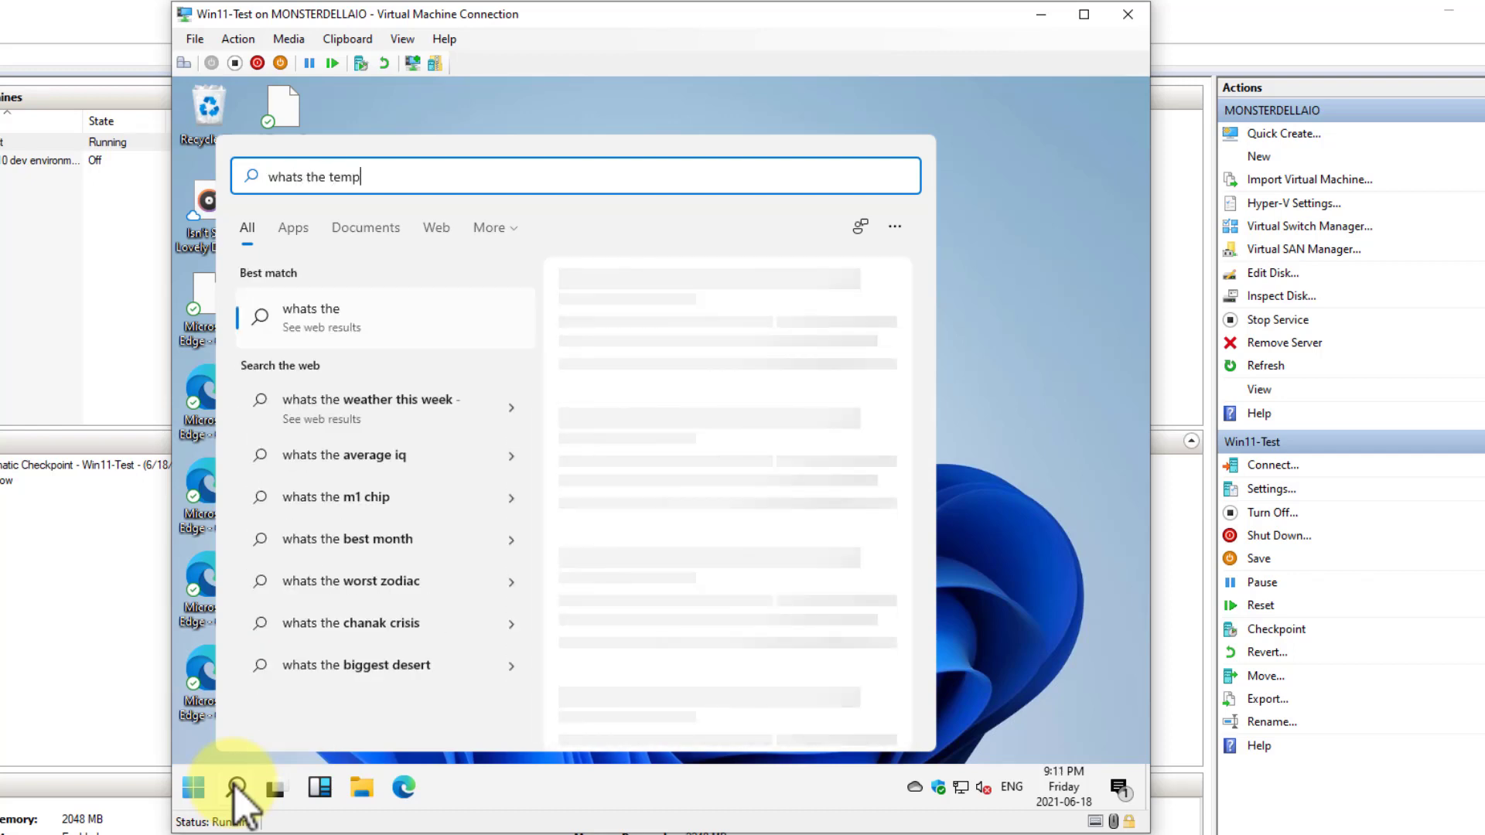
type(" in london")
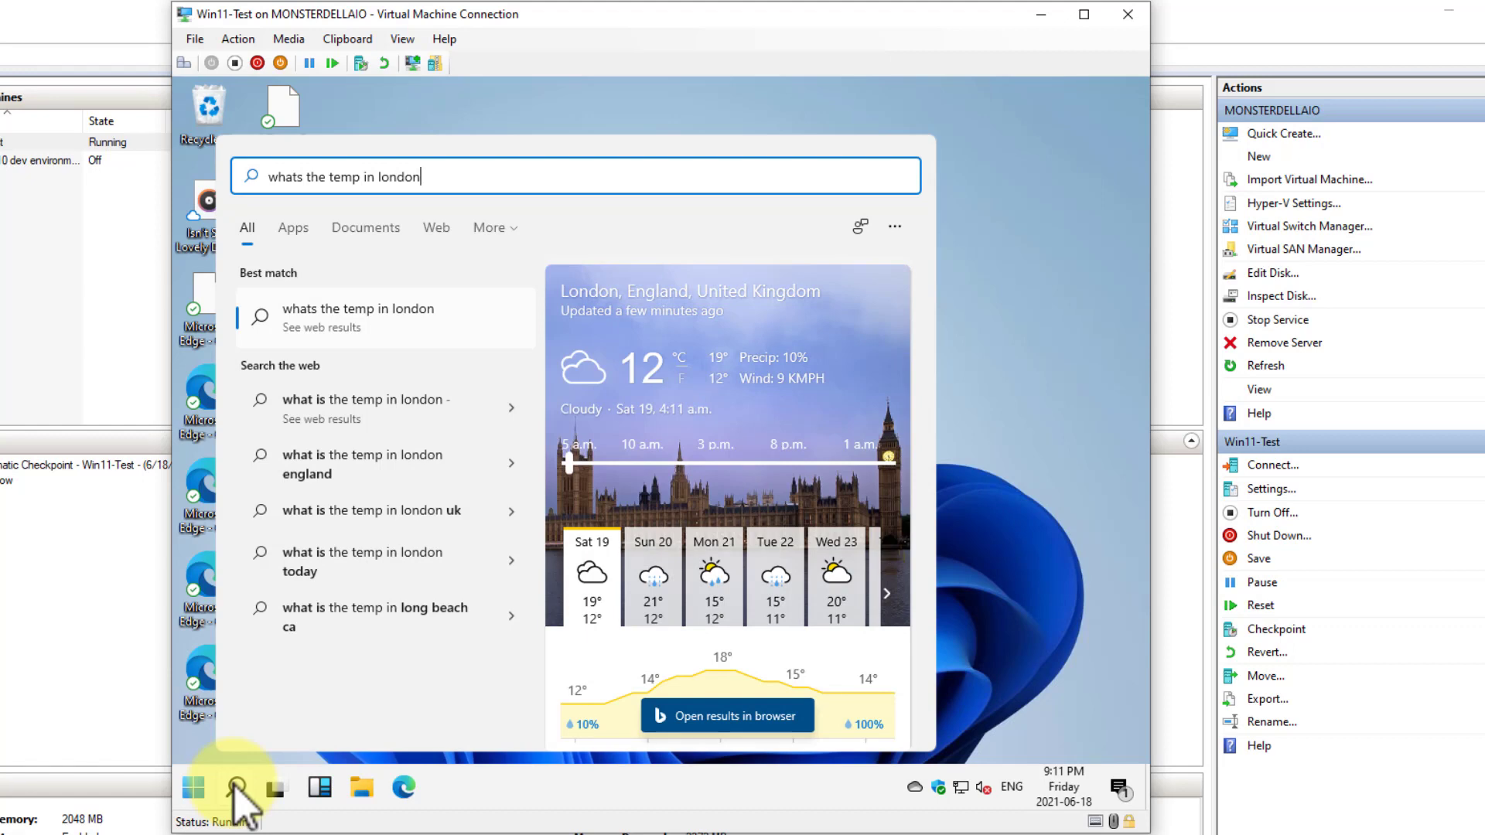
type("ont")
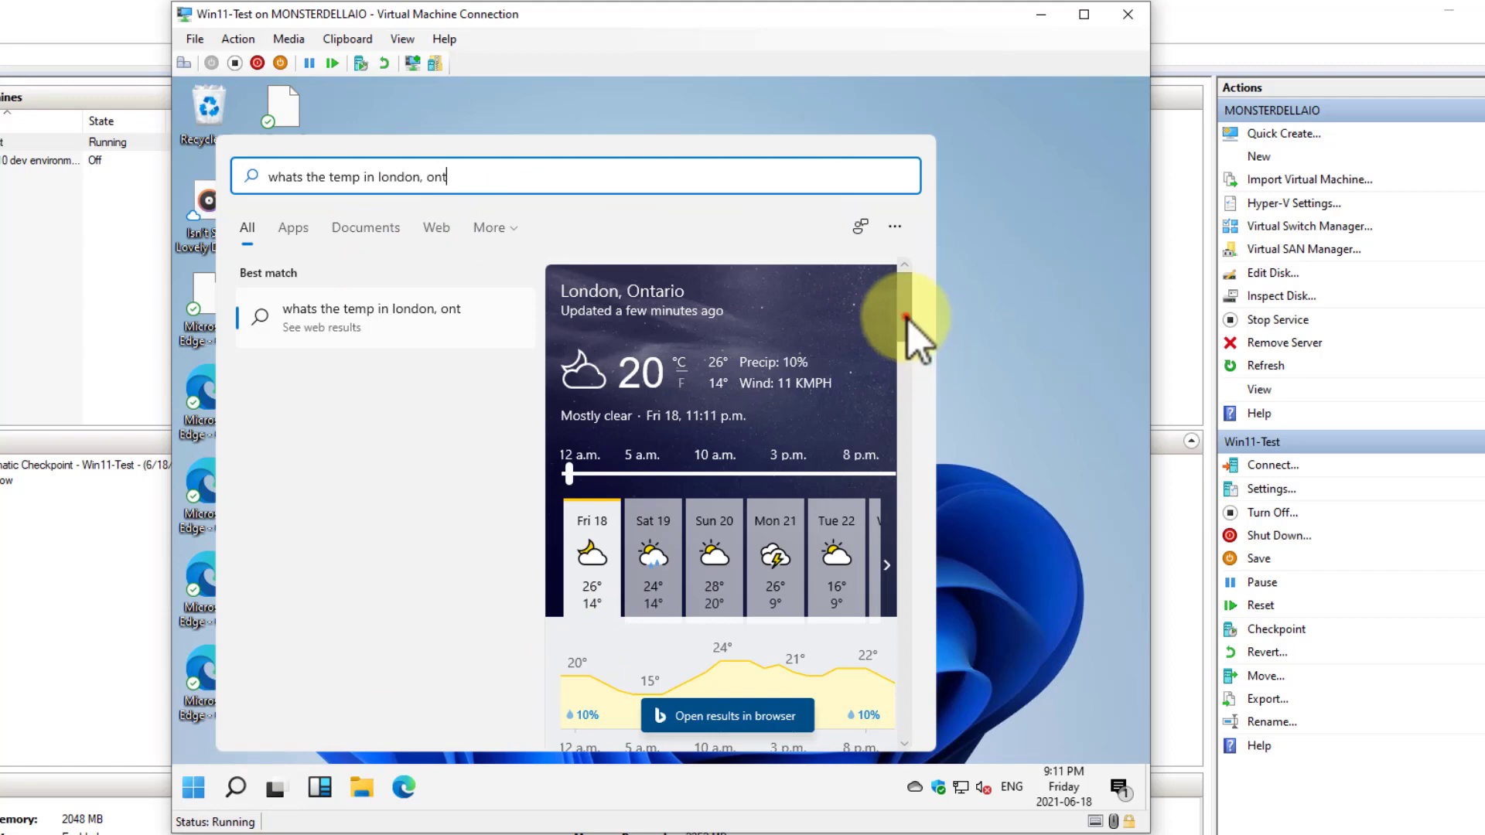
left_click_drag(905, 317, 1037, 547)
left_click(1036, 534)
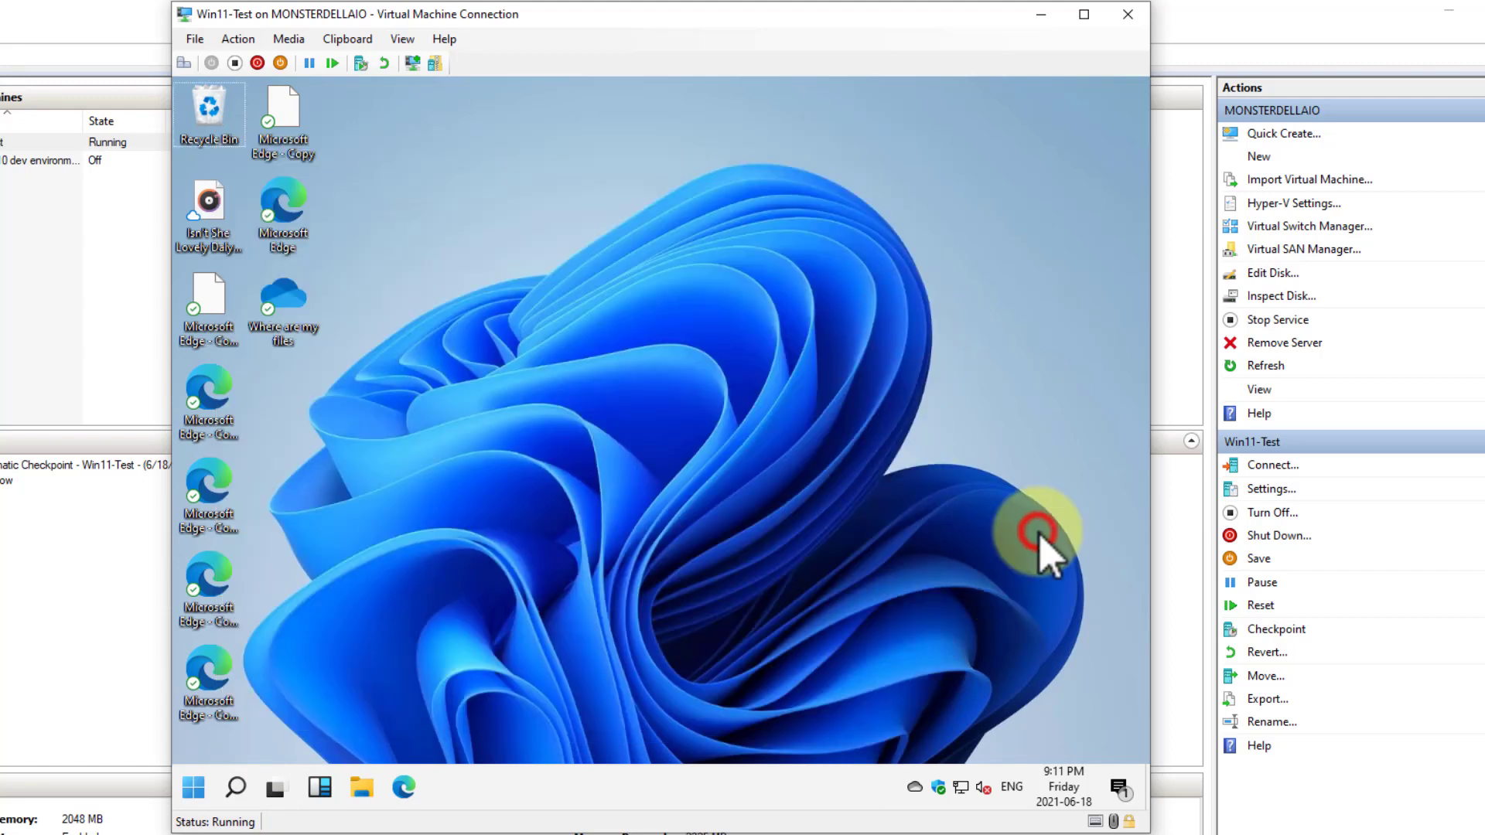
View Task View and the Widgets board in turn, closing each one again
left_click(276, 797)
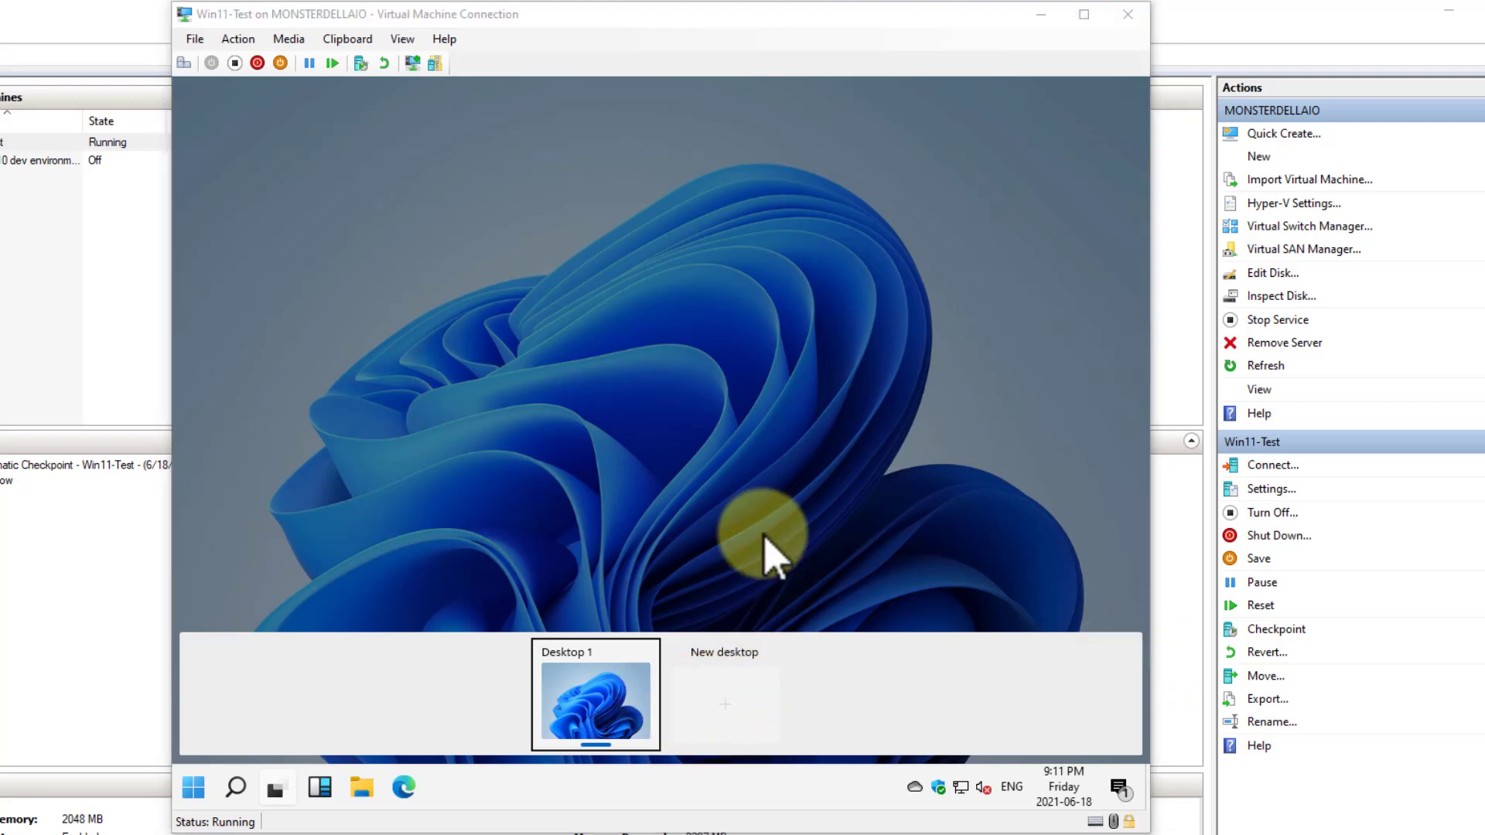
left_click(280, 790)
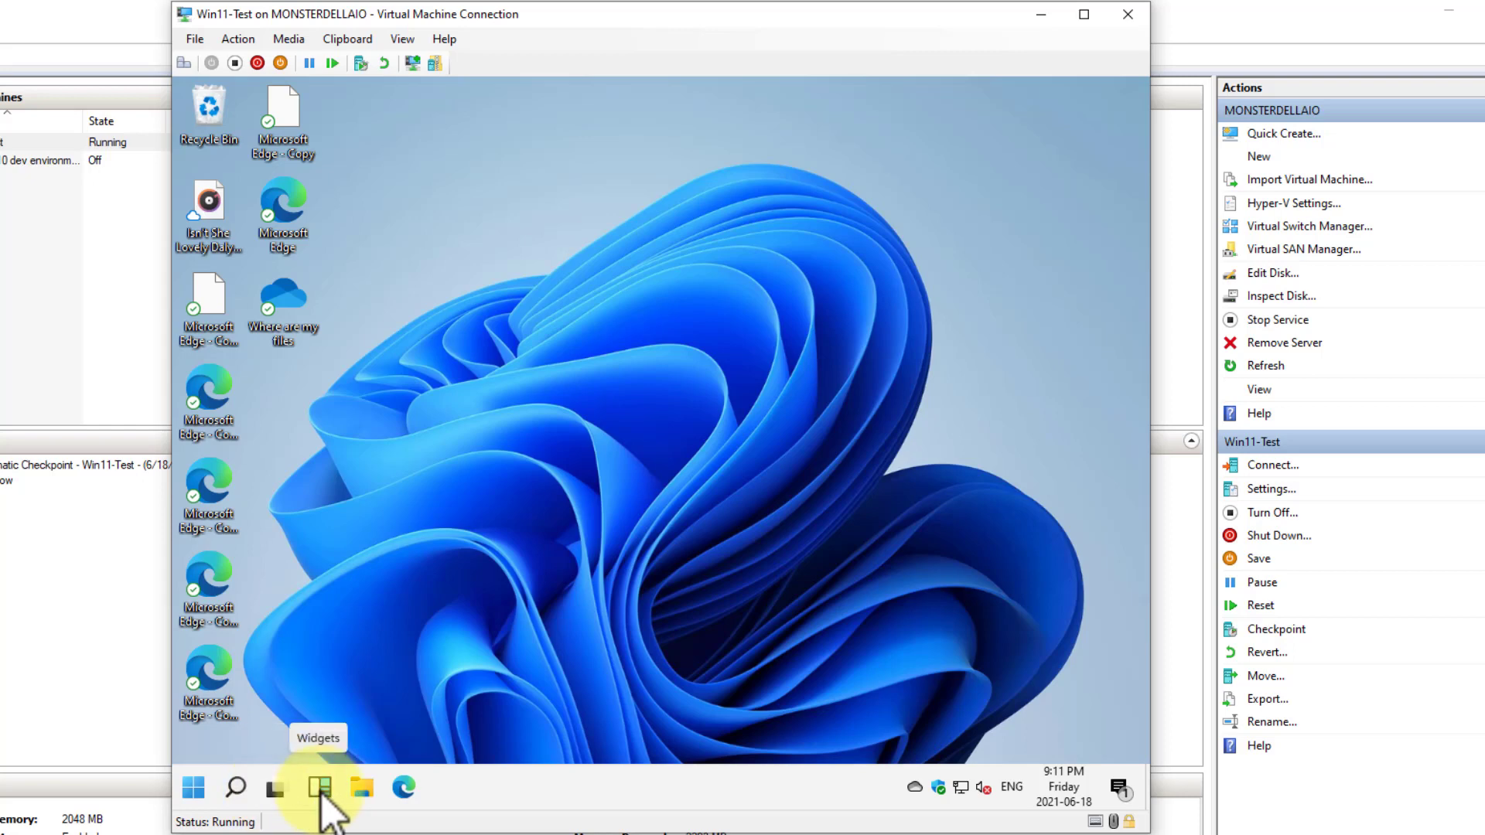
left_click(321, 782)
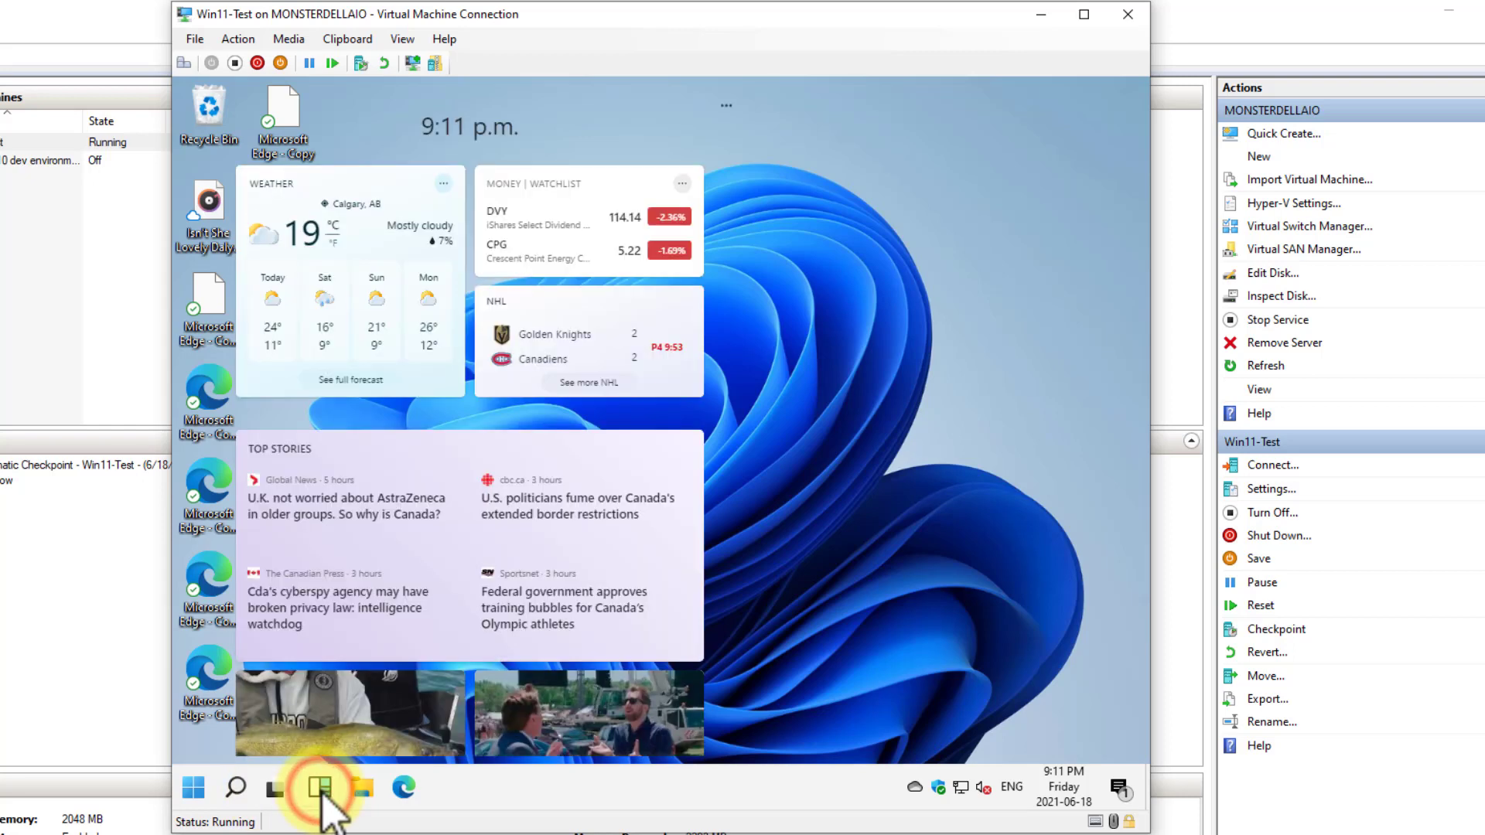
left_click(325, 782)
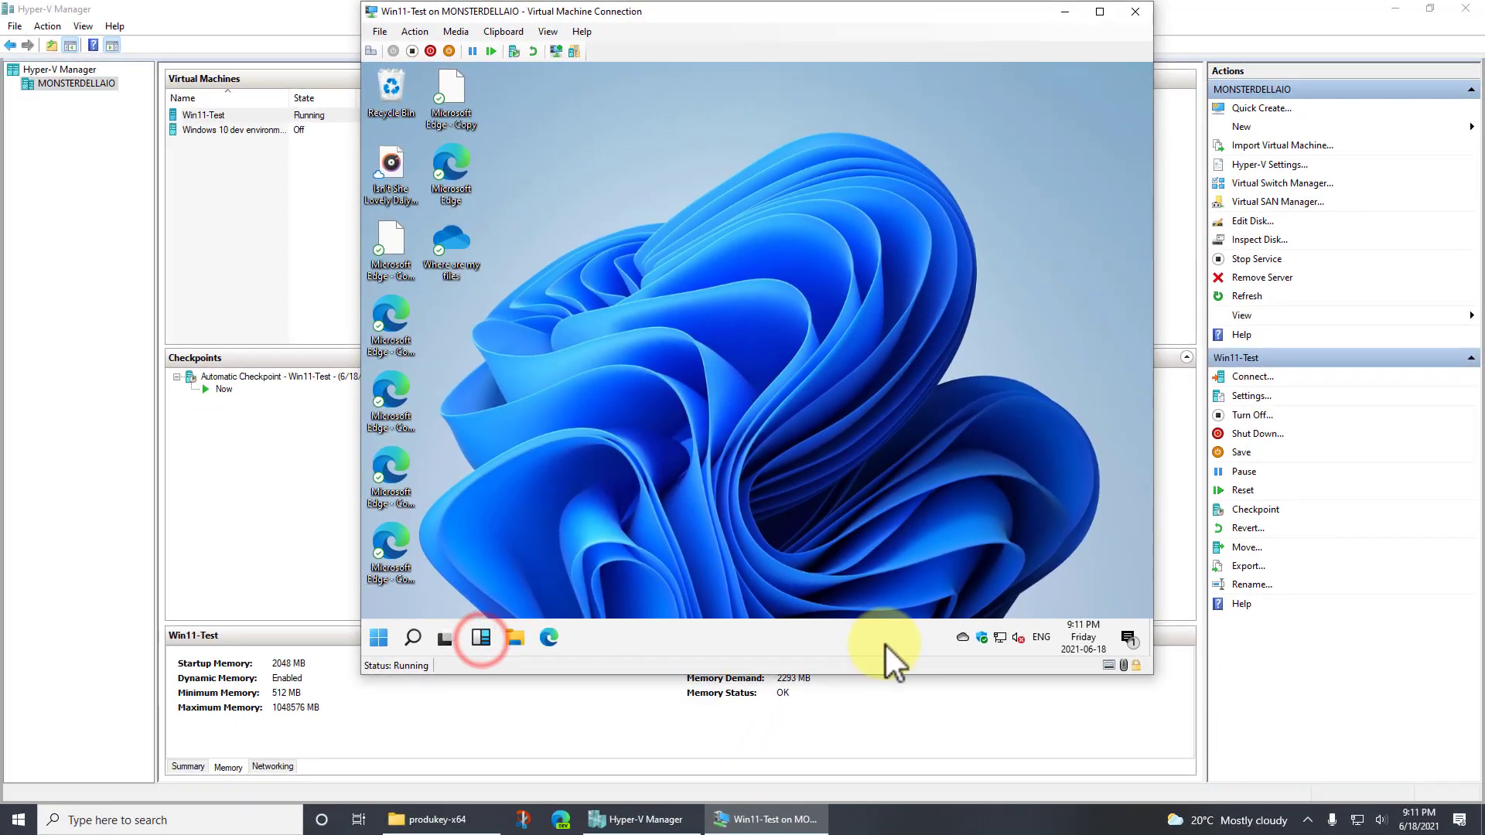
Open the news and interests feed on the host computer and browse its stories for comparison with the Widgets board
left_click(1253, 821)
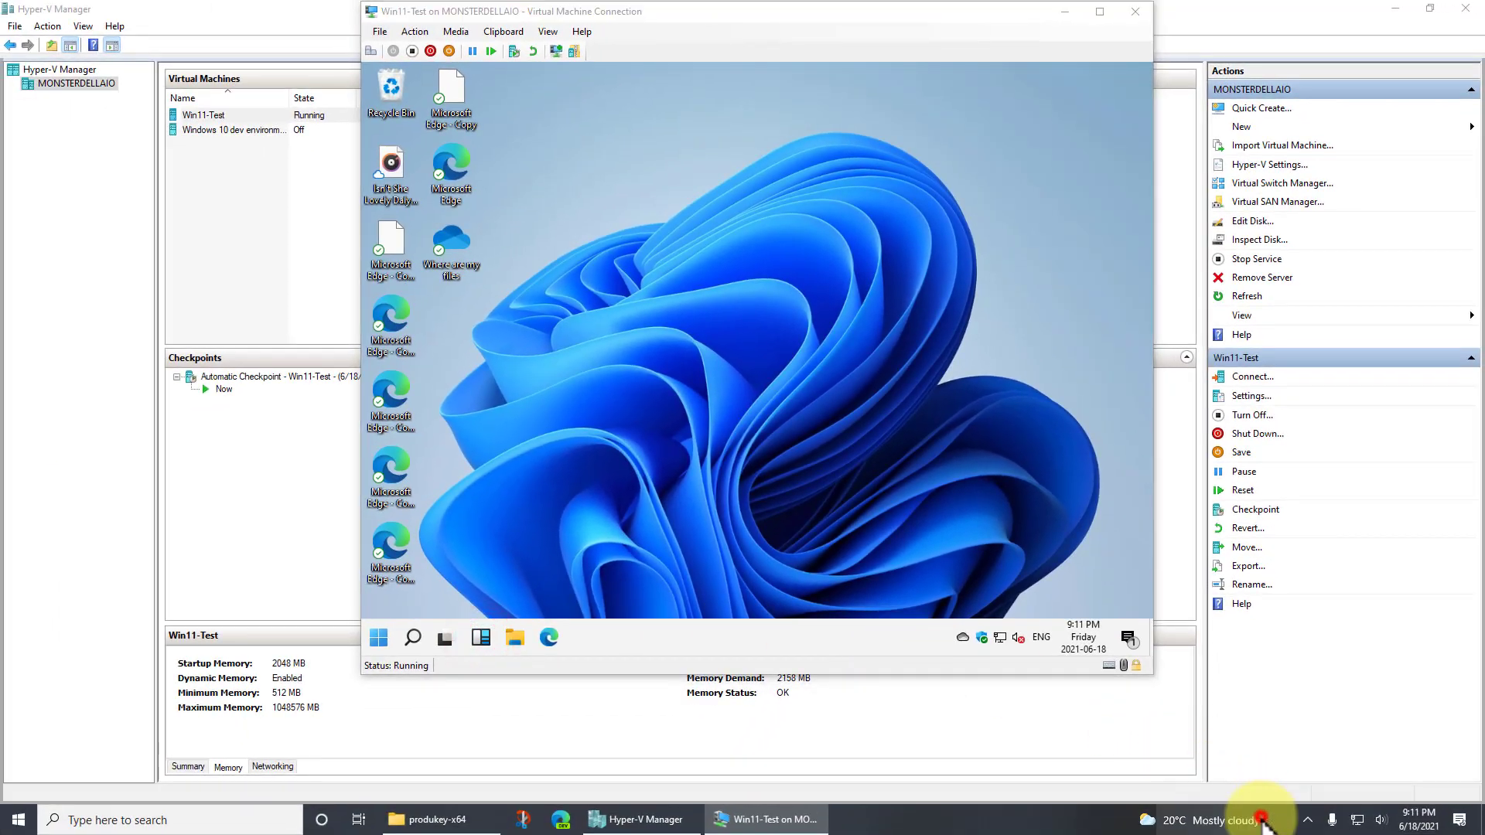
left_click(1242, 821)
left_click(1243, 821)
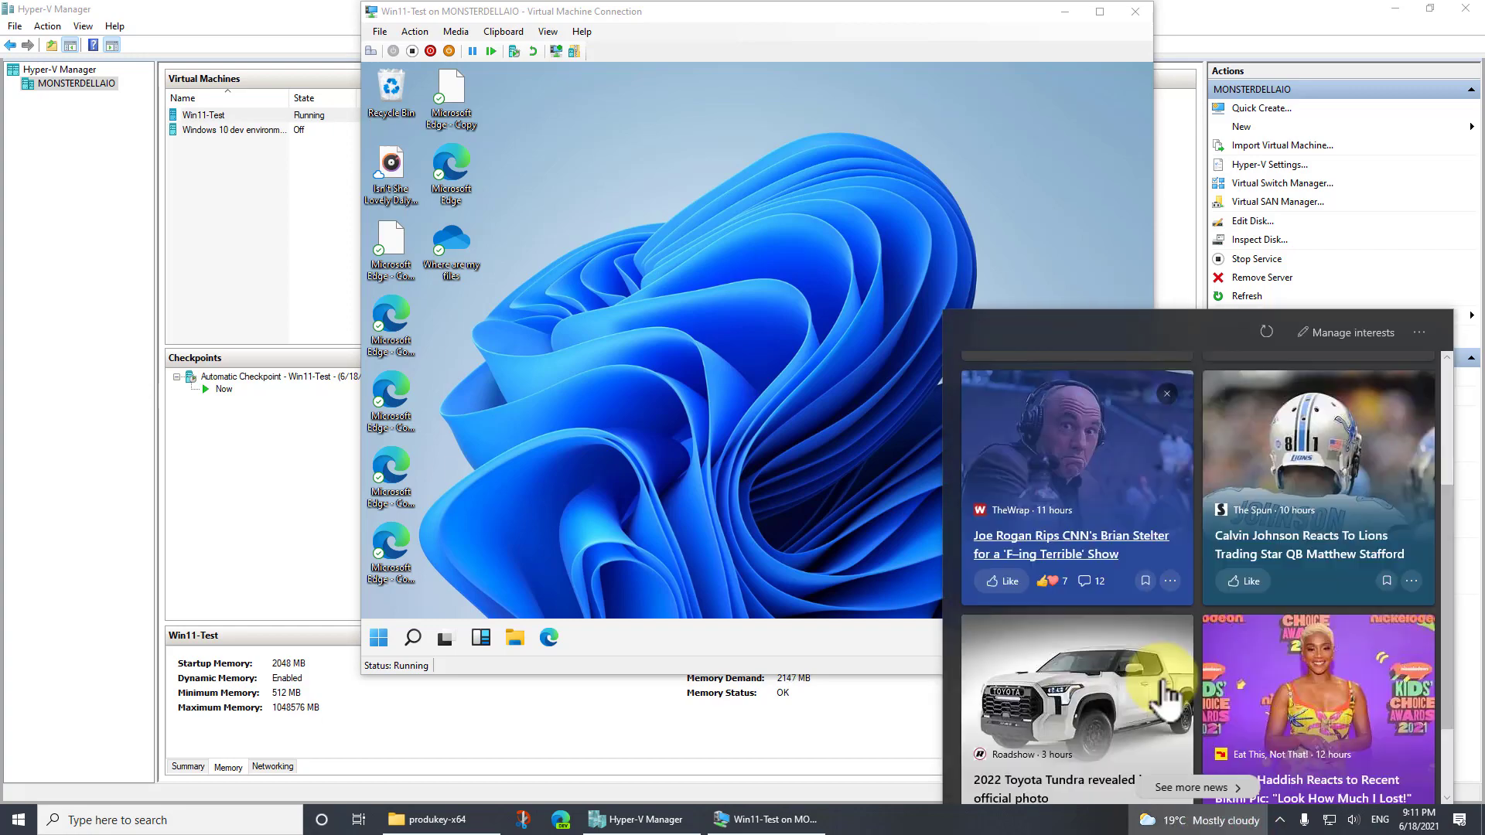
scroll(1168, 688, "down", 5)
scroll(1160, 682, "up", 3)
Reopen the Widgets board in the virtual machine and browse its weather, watchlist, sports and news cards
left_click(482, 636)
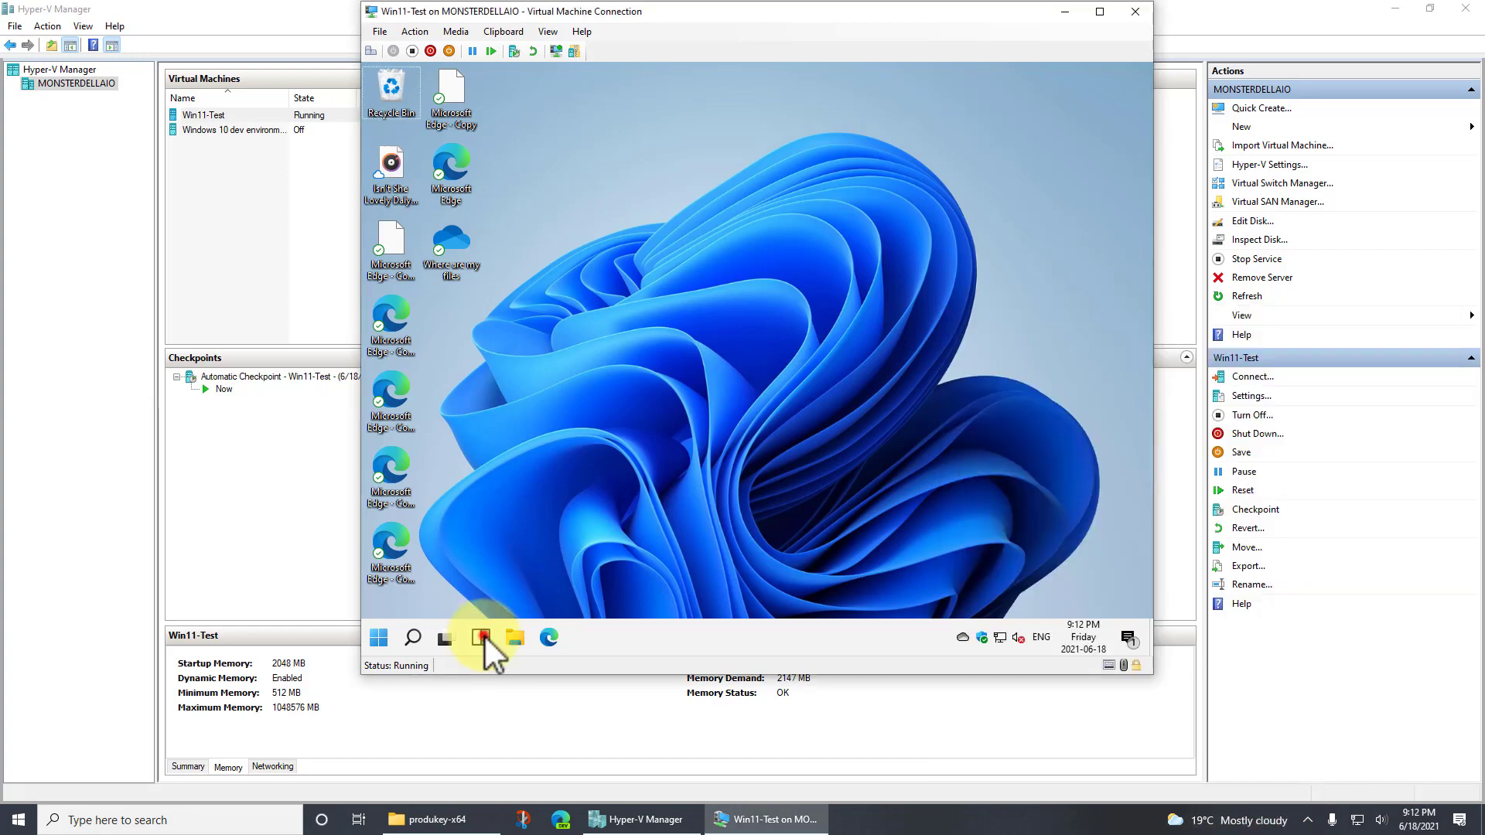
scroll(611, 485, "down", 5)
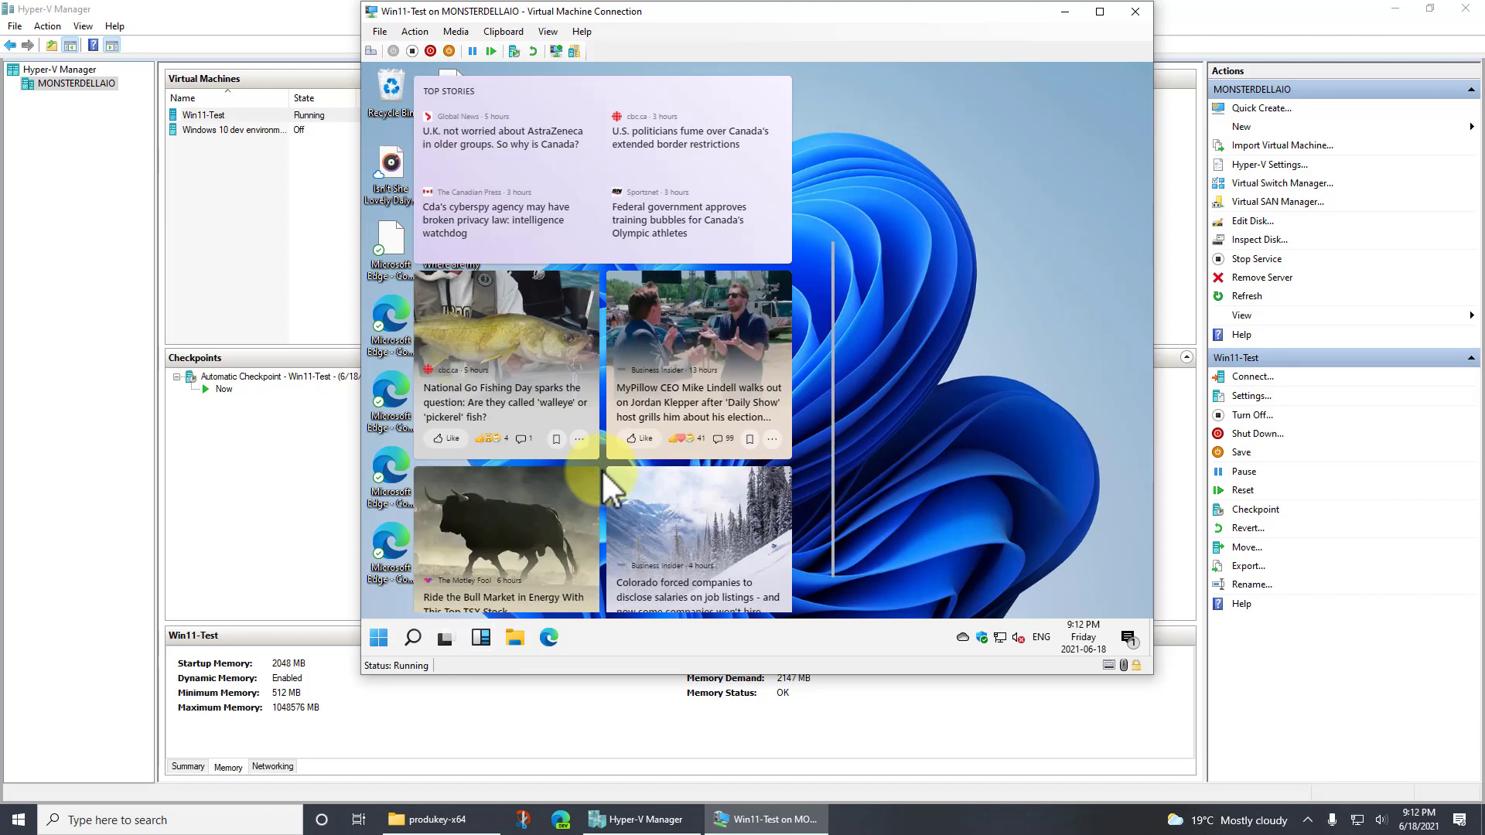
scroll(619, 491, "down", 3)
scroll(662, 503, "up", 8)
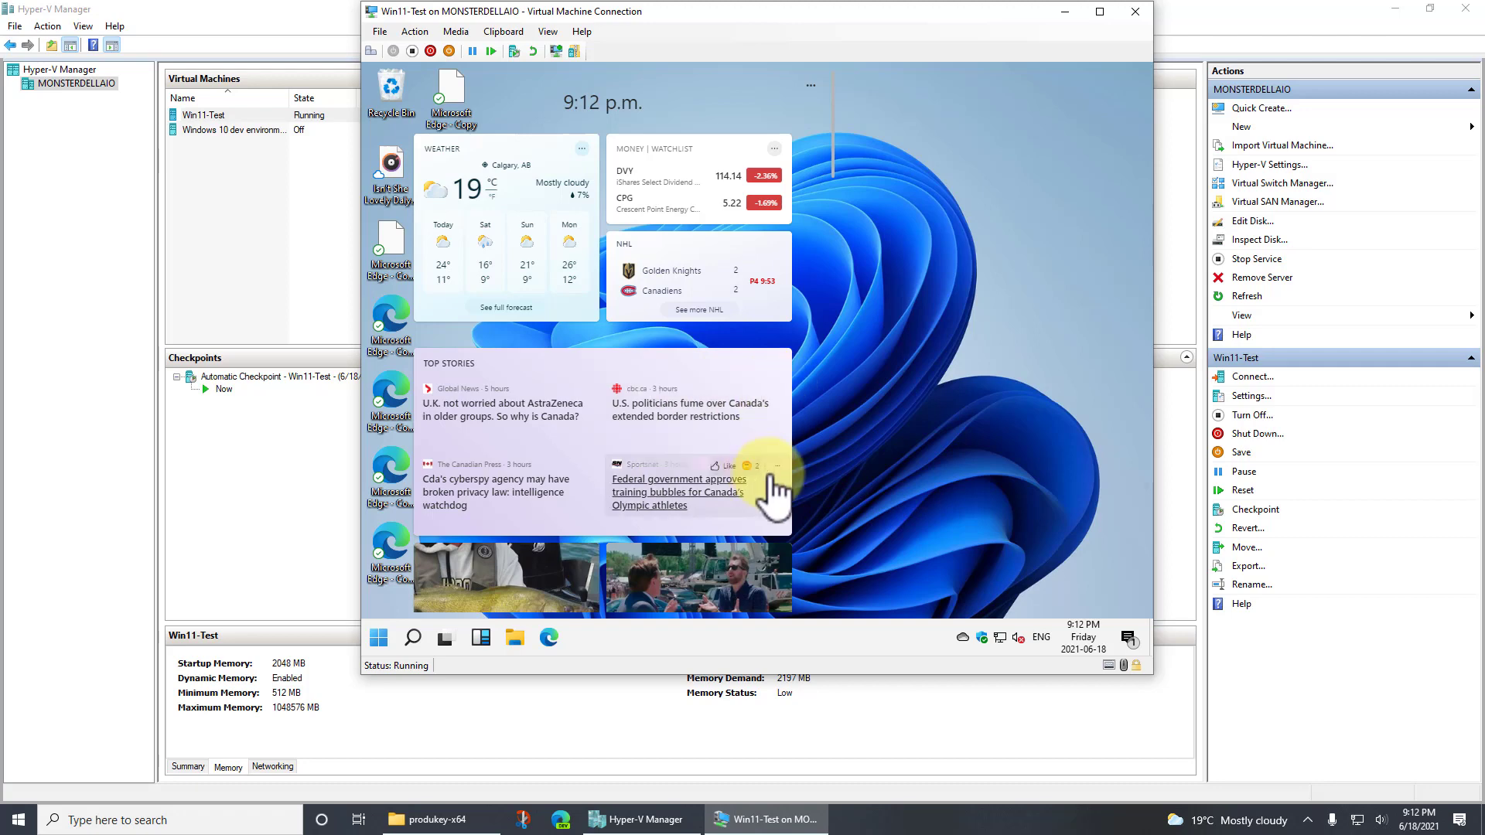
scroll(706, 515, "down", 5)
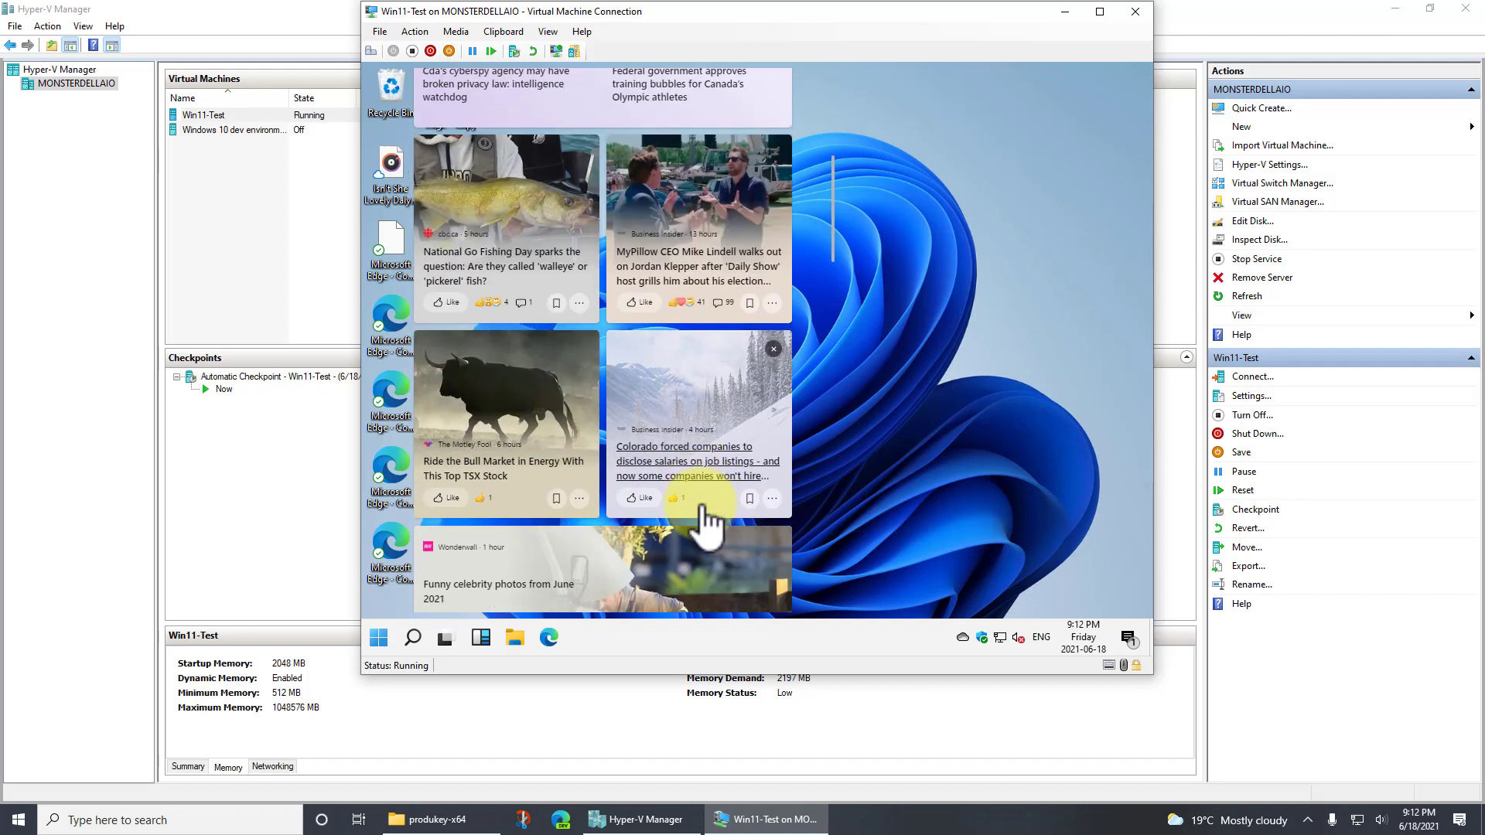
scroll(702, 506, "down", 10)
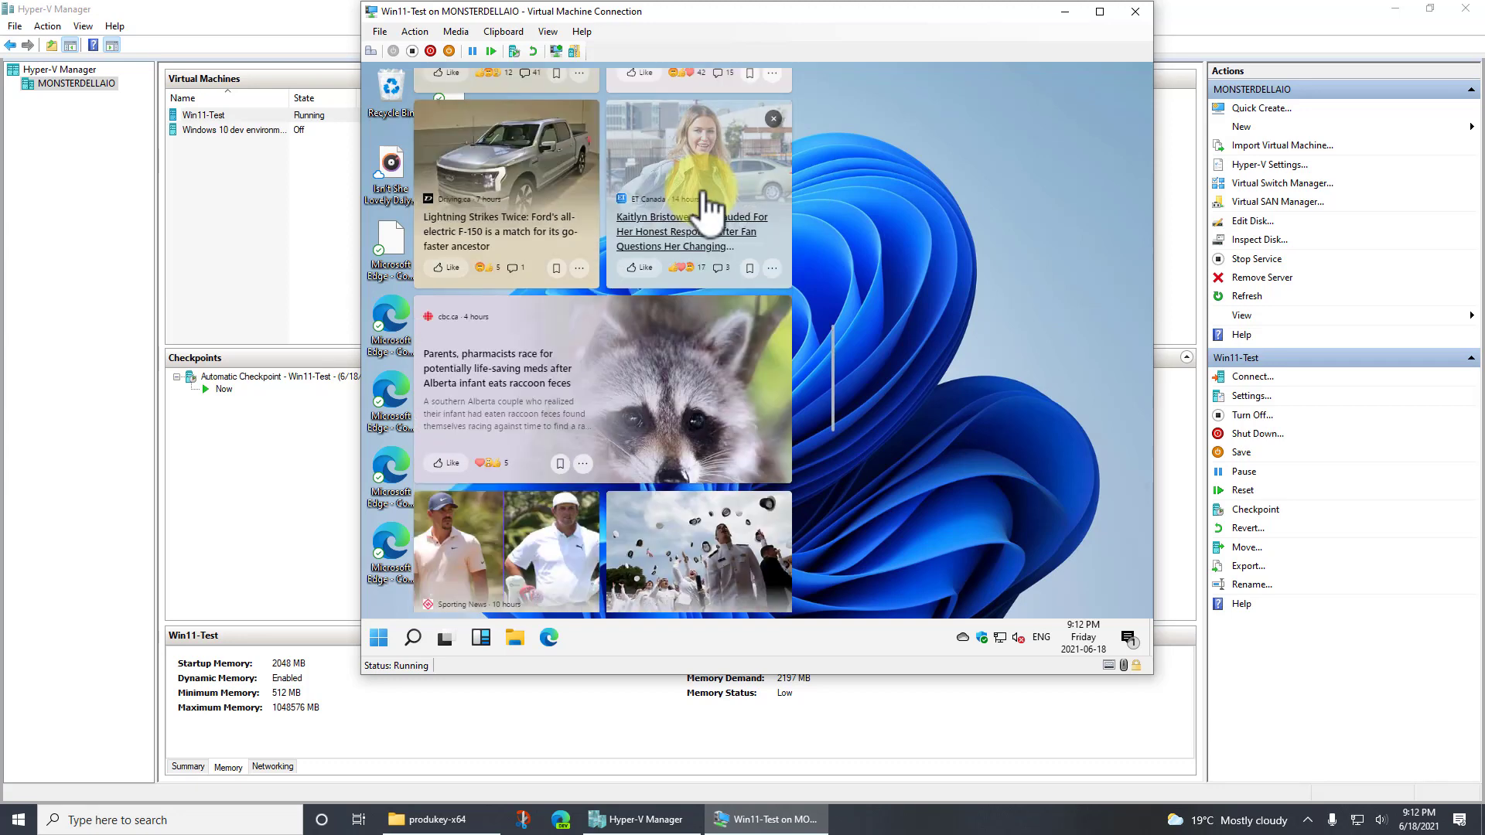
scroll(706, 224, "up", 2)
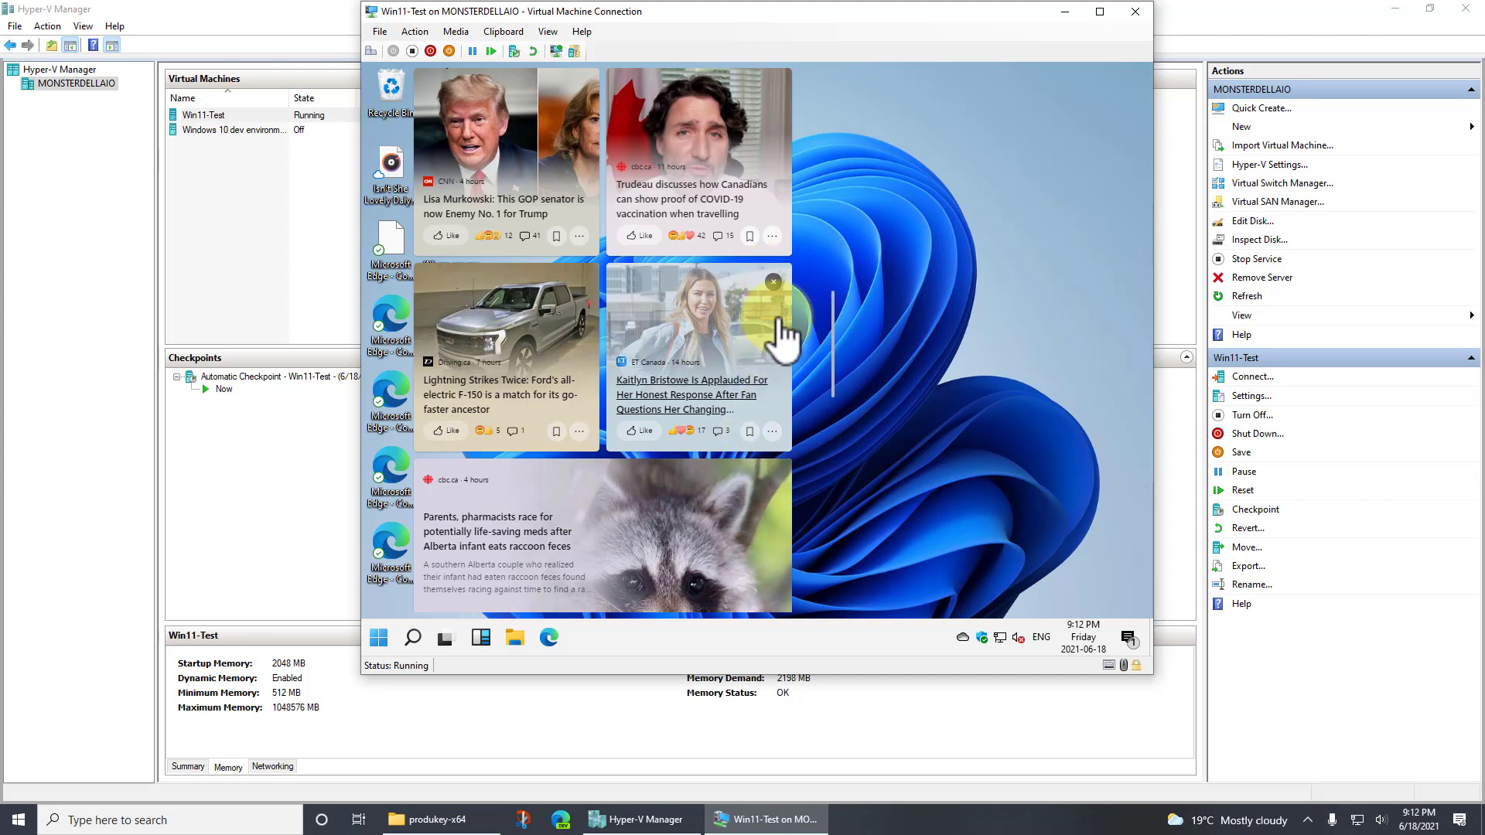
Dismiss the ET Canada story, hide stories from that source, refresh the Widgets news feed and close the board
left_click(773, 282)
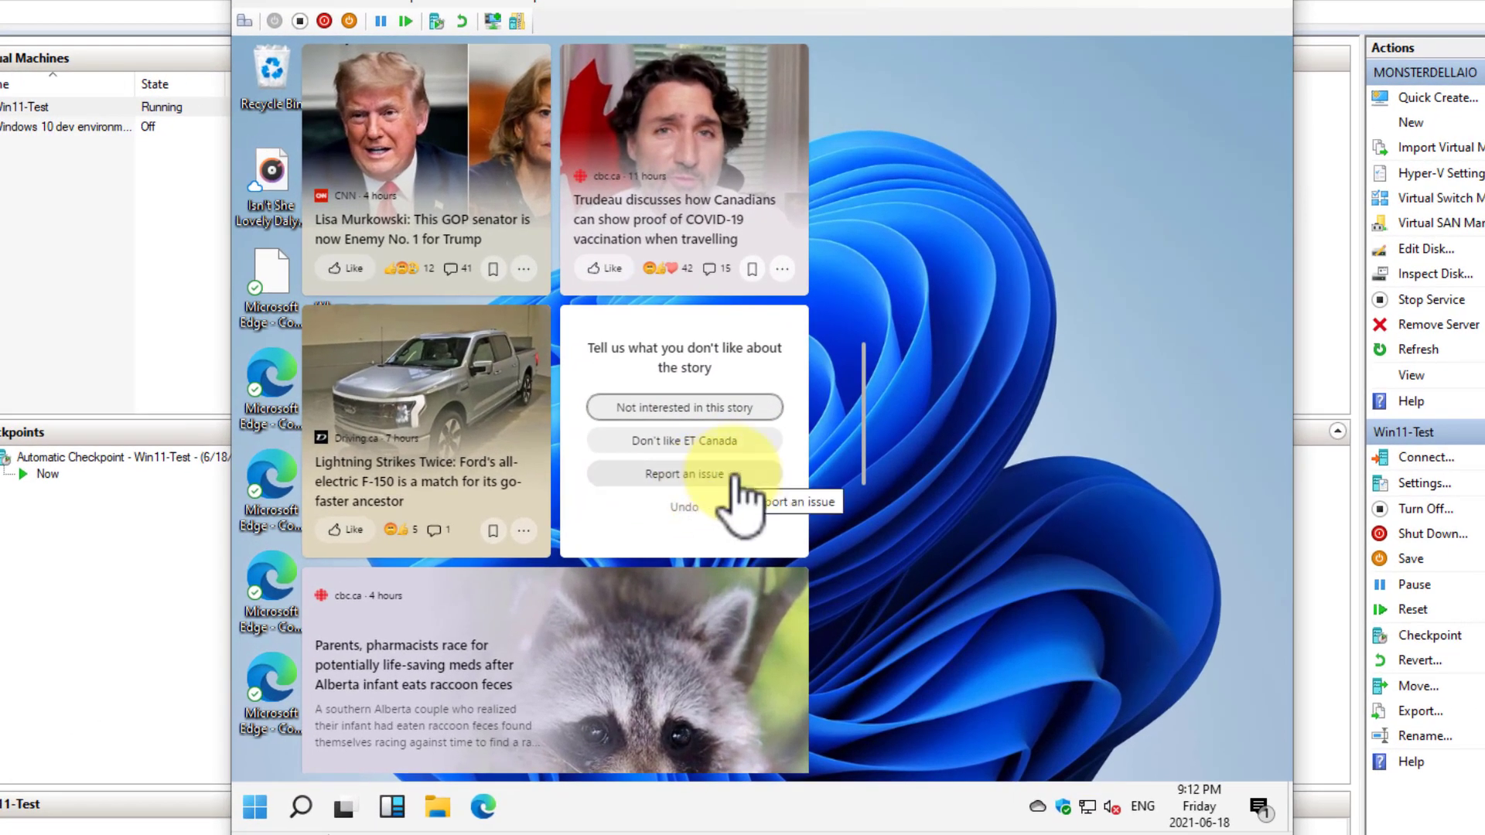
left_click(723, 439)
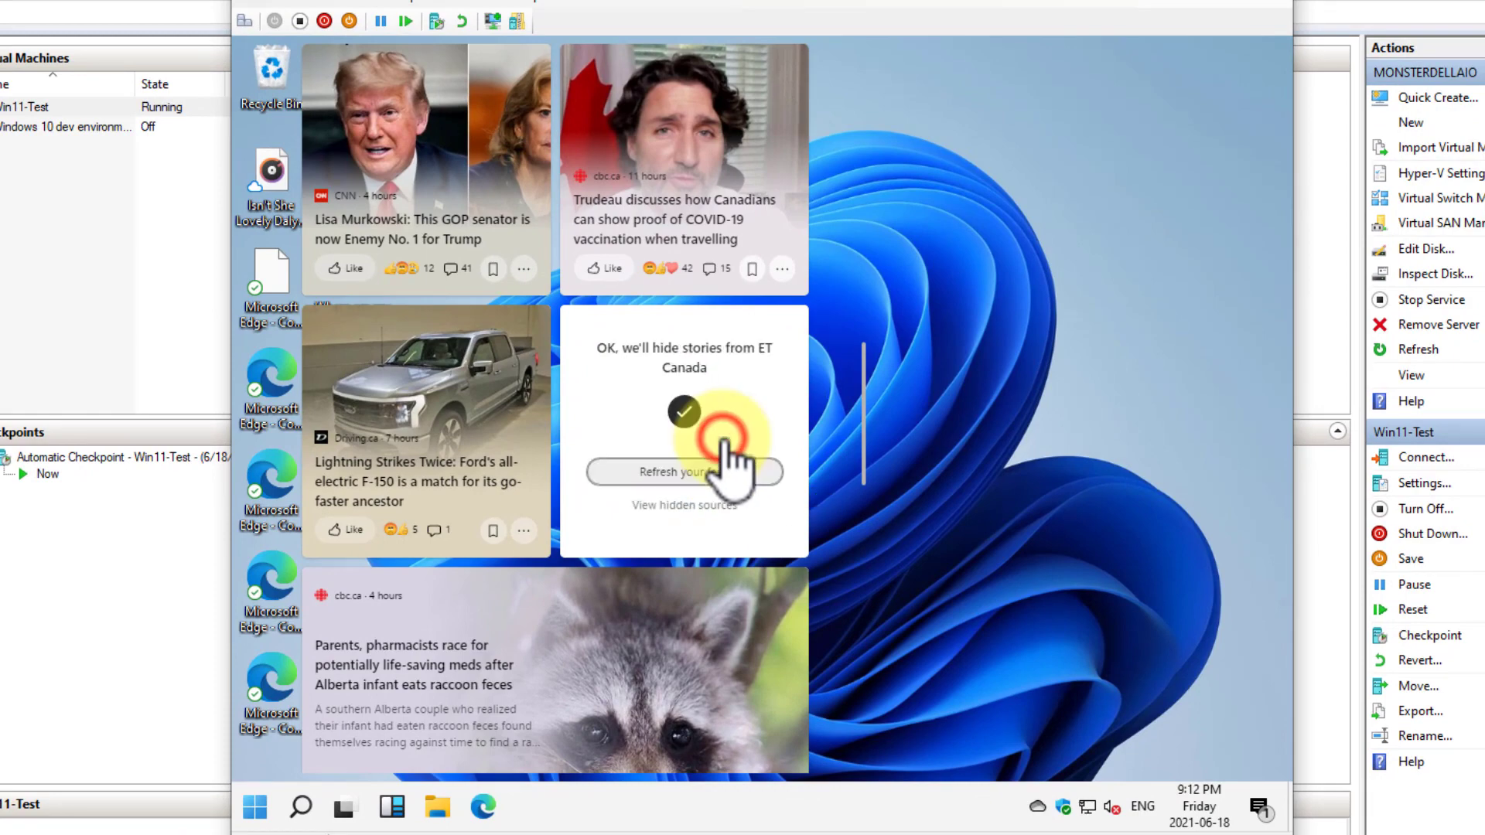
left_click(747, 471)
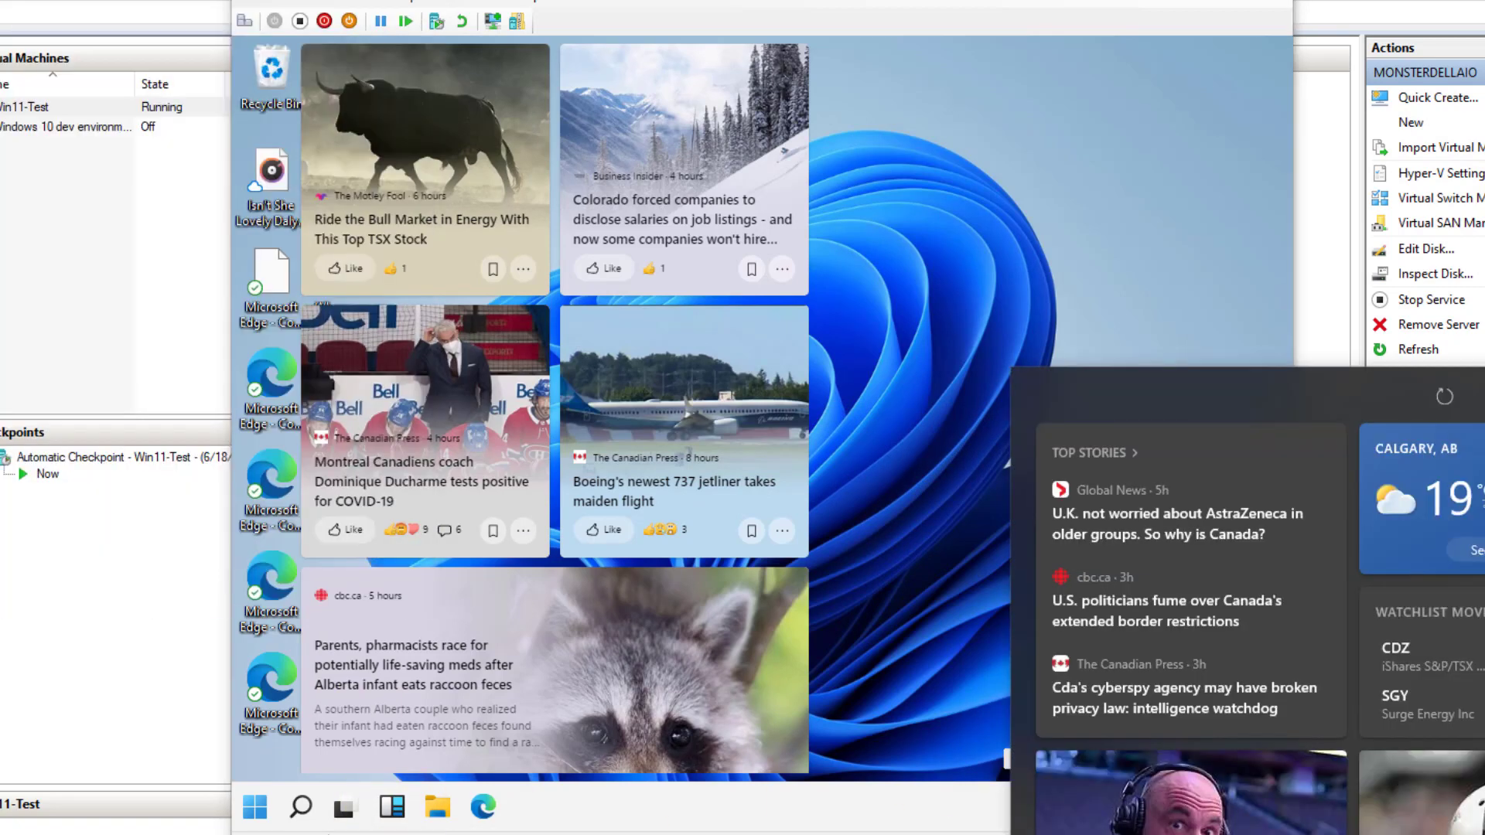
left_click(1035, 249)
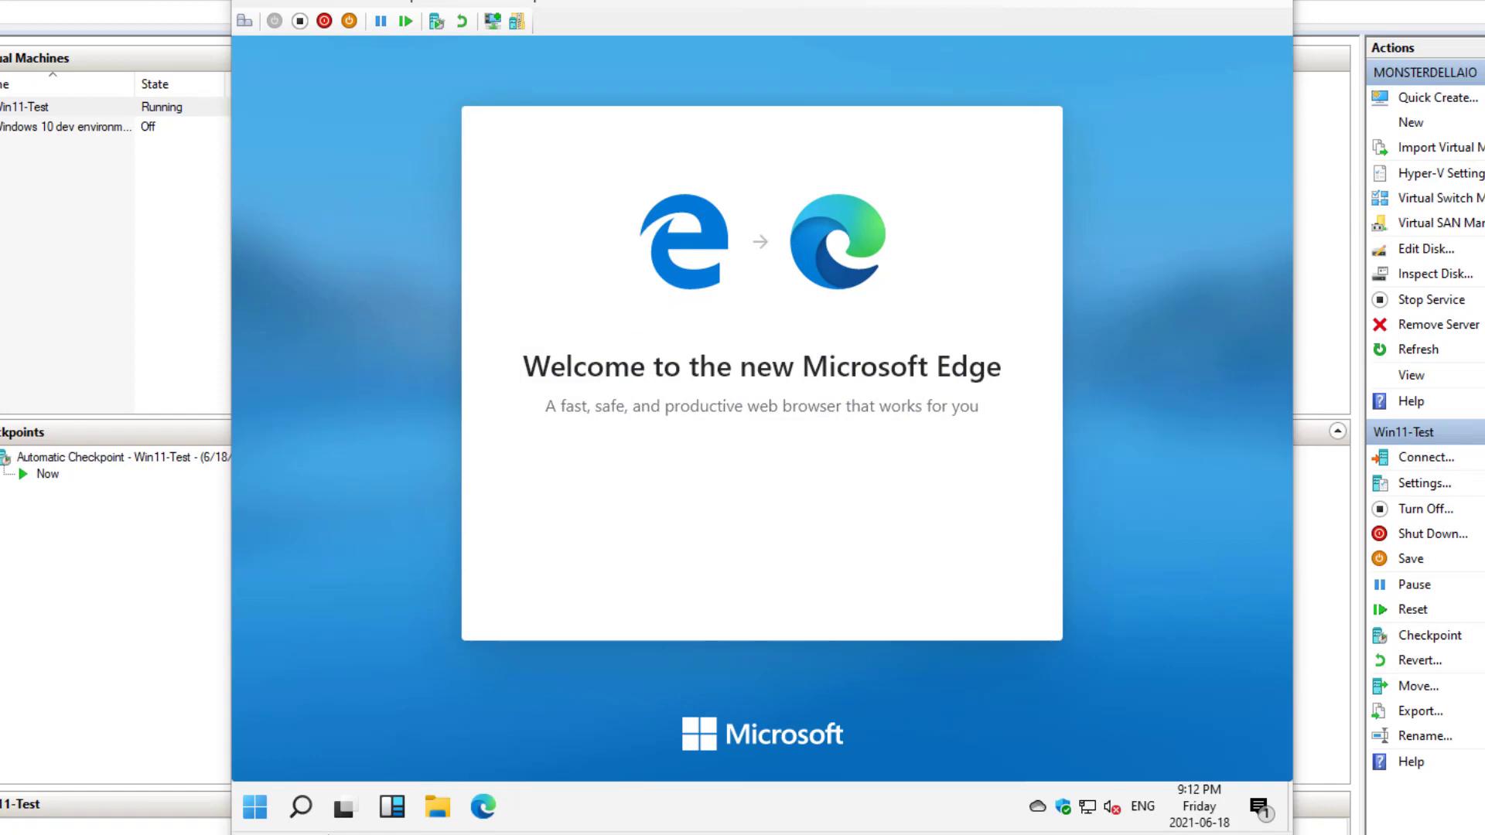
Switch to Microsoft Edge on the host, open its About page, and examine the version and the Chromium open source note
left_click_drag(1484, 46, 487, 108)
left_click(974, 107)
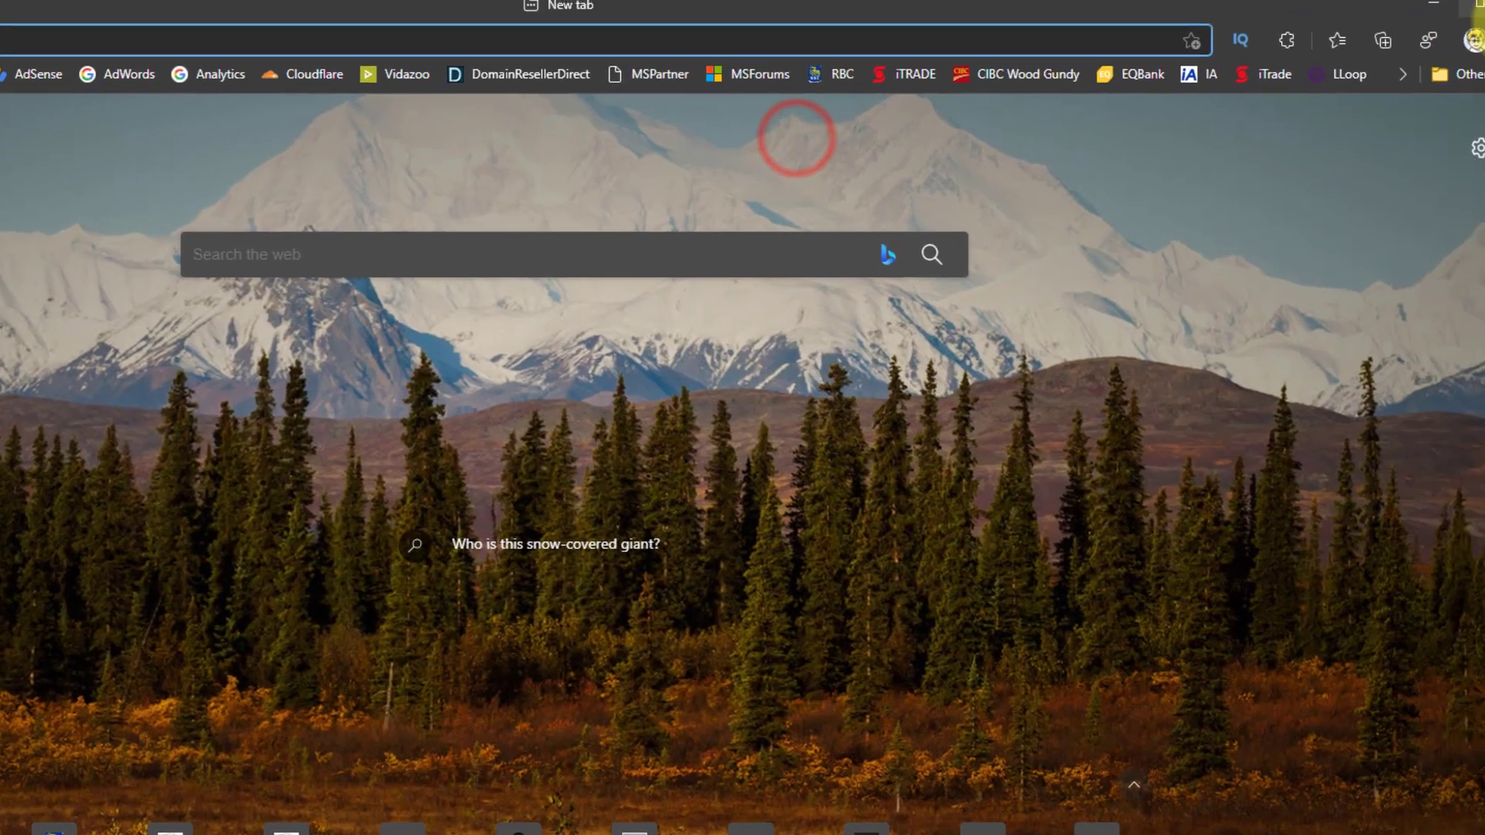
left_click(1454, 53)
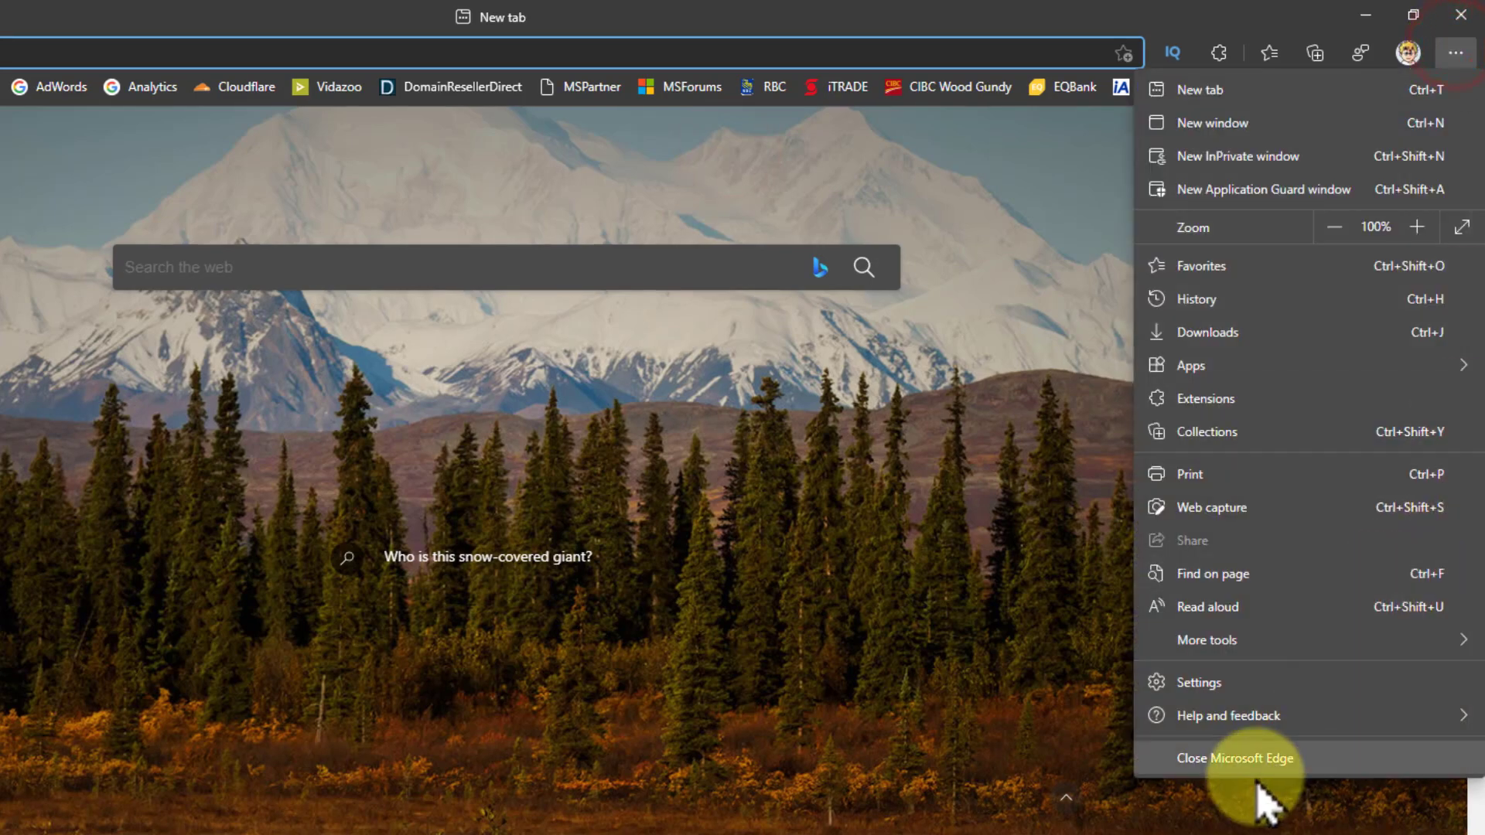
mouse_move(1268, 715)
left_click(962, 834)
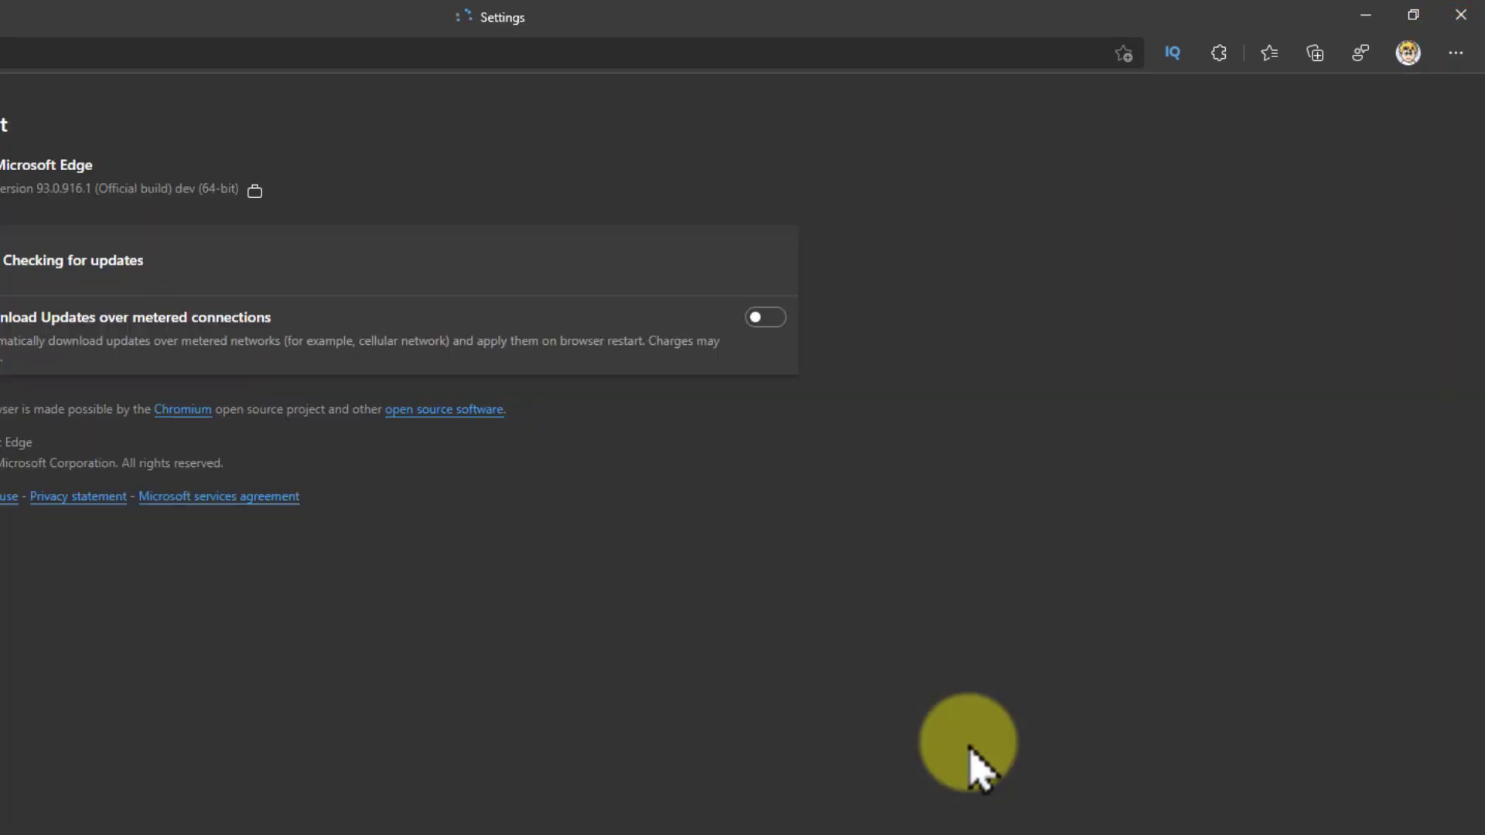
left_click_drag(534, 408, 743, 414)
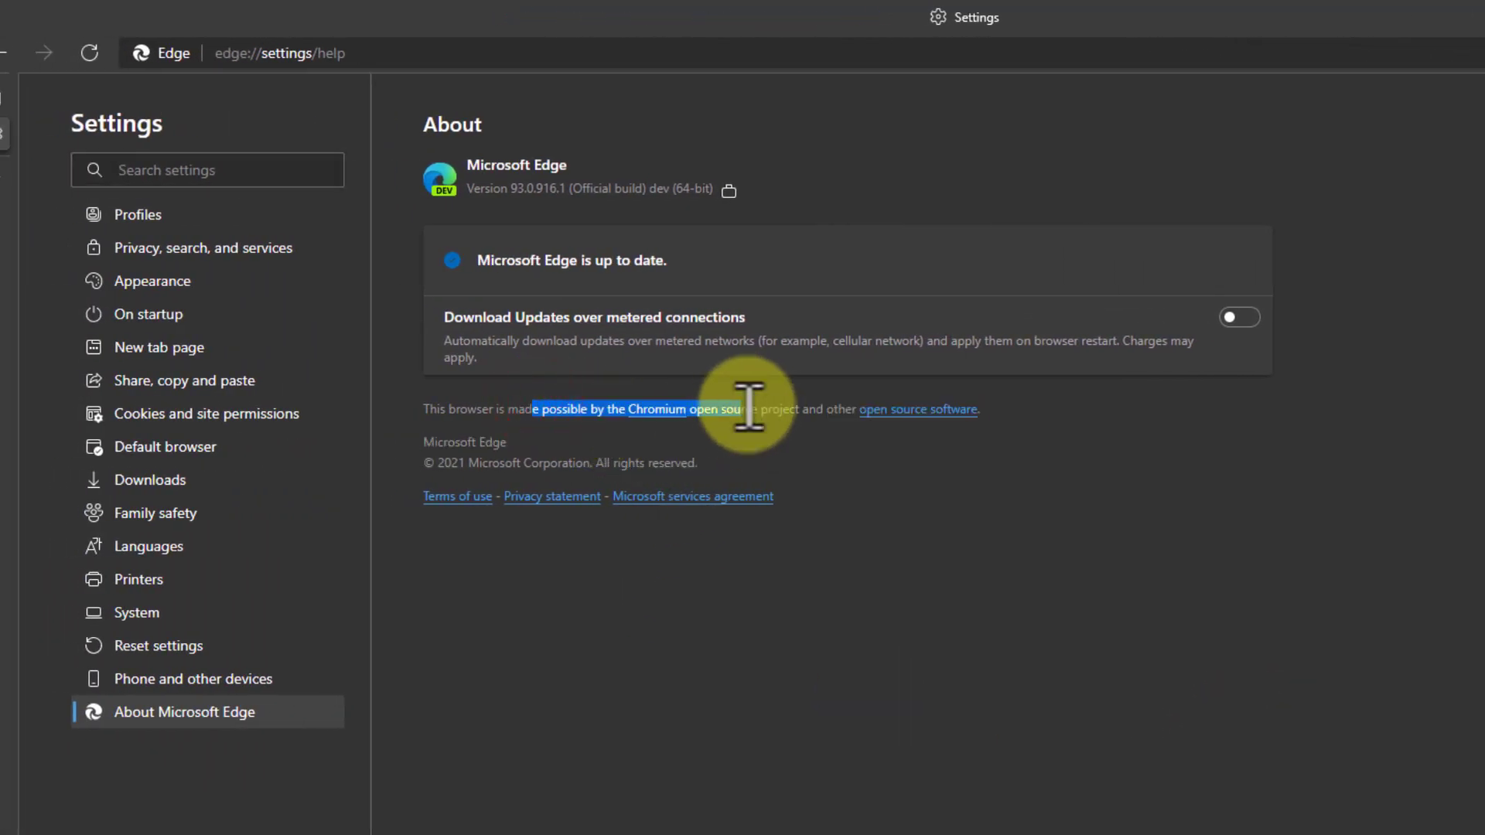
left_click(752, 404)
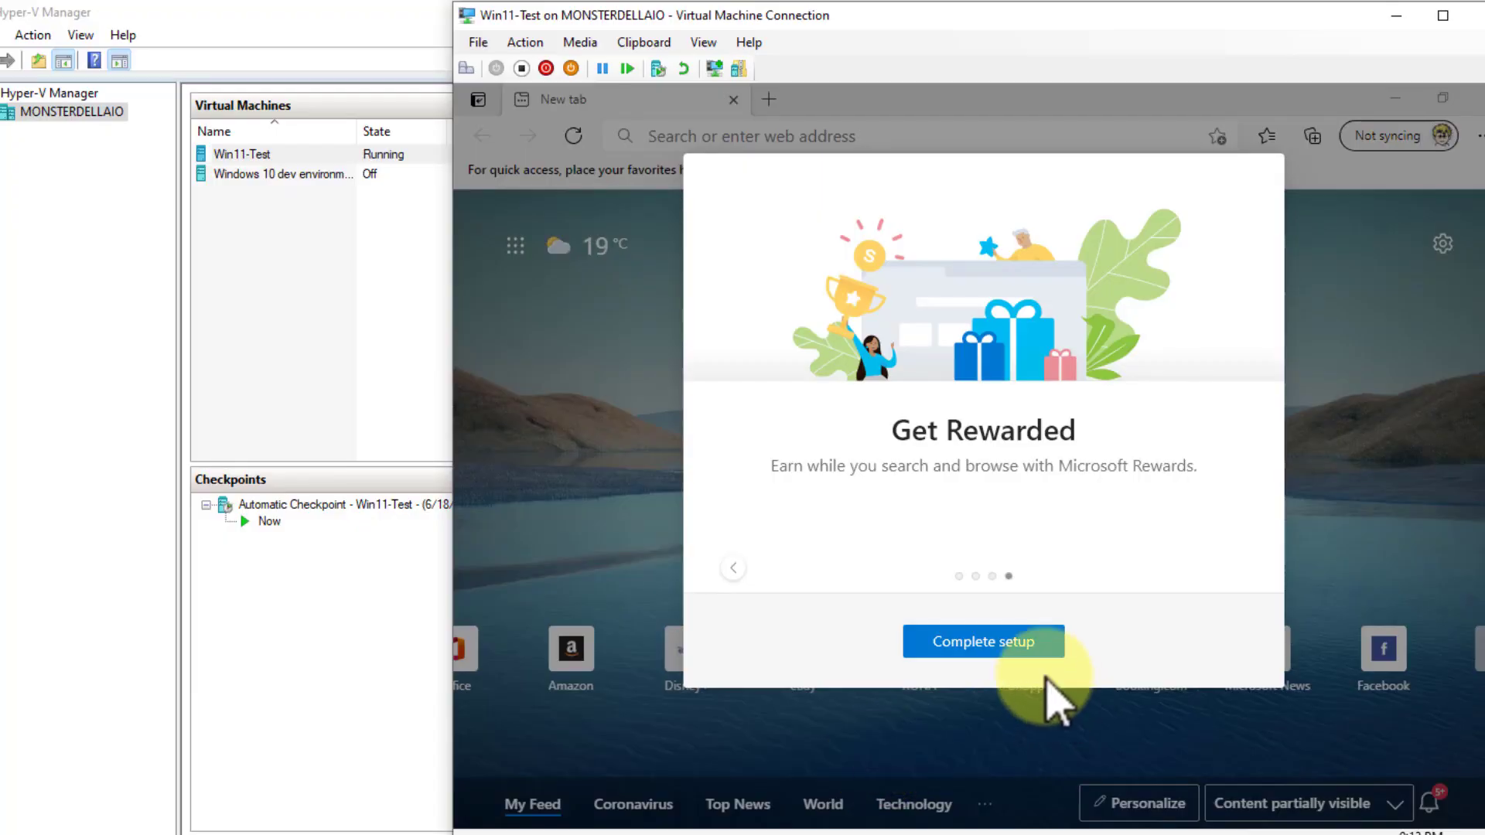
Return to the virtual machine and finish the Microsoft Edge first-run setup, confirming the Inspirational new tab layout
left_click(998, 642)
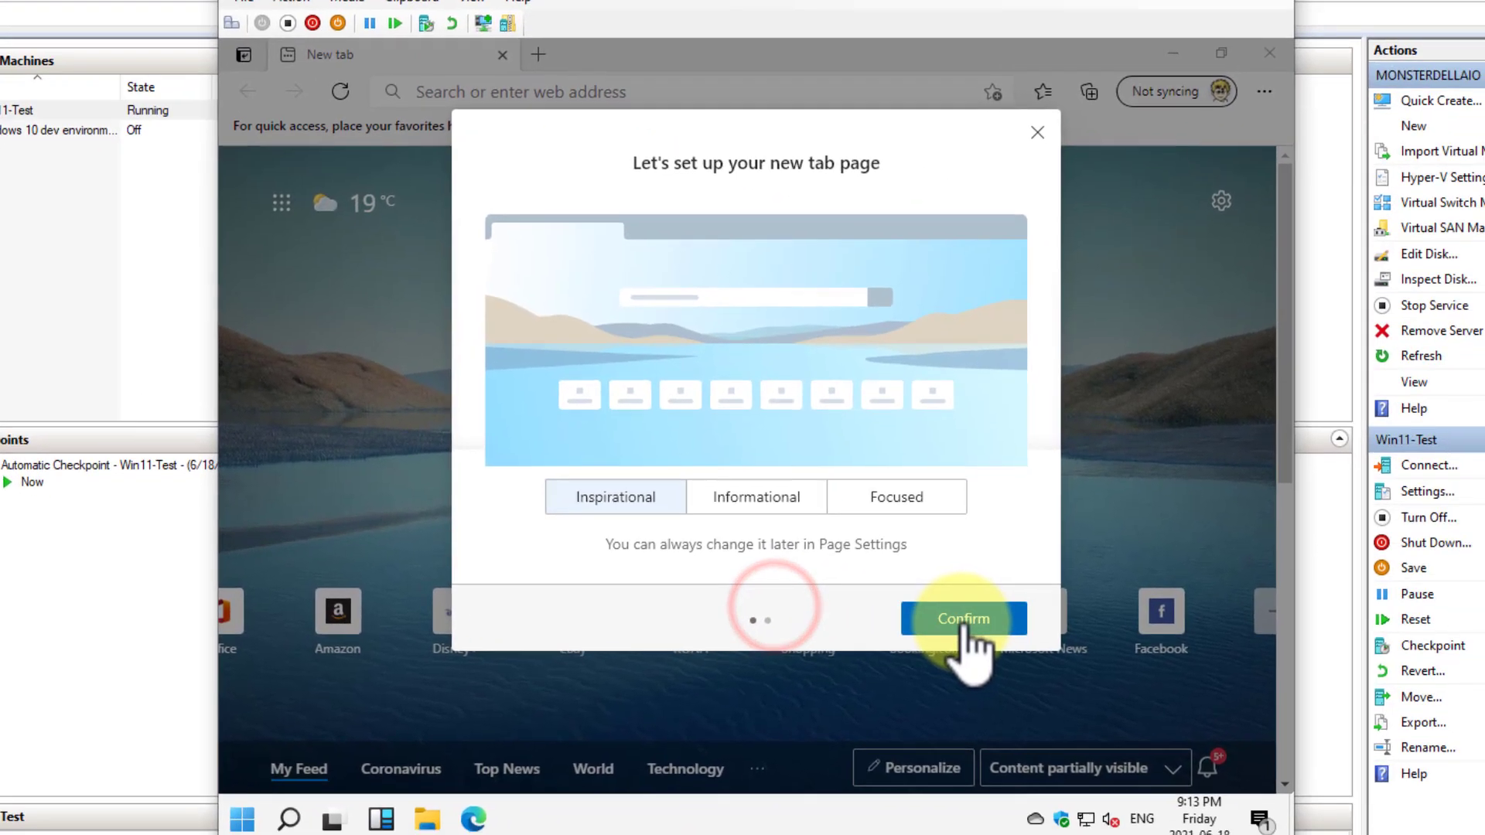
left_click(1172, 658)
left_click(1179, 659)
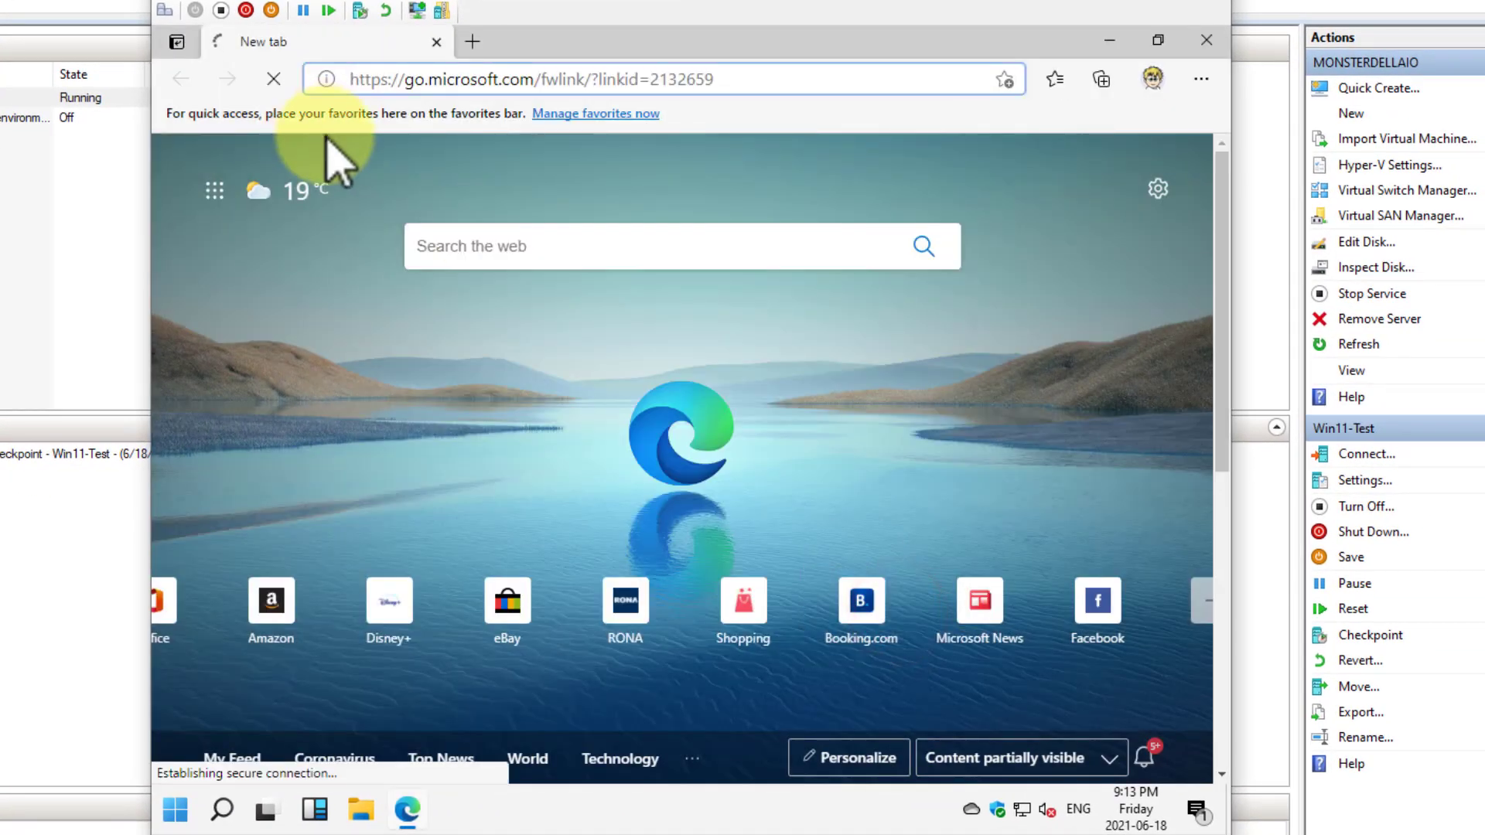
Open the About Microsoft Edge page in the virtual machine and examine the installed browser version
left_click(1201, 78)
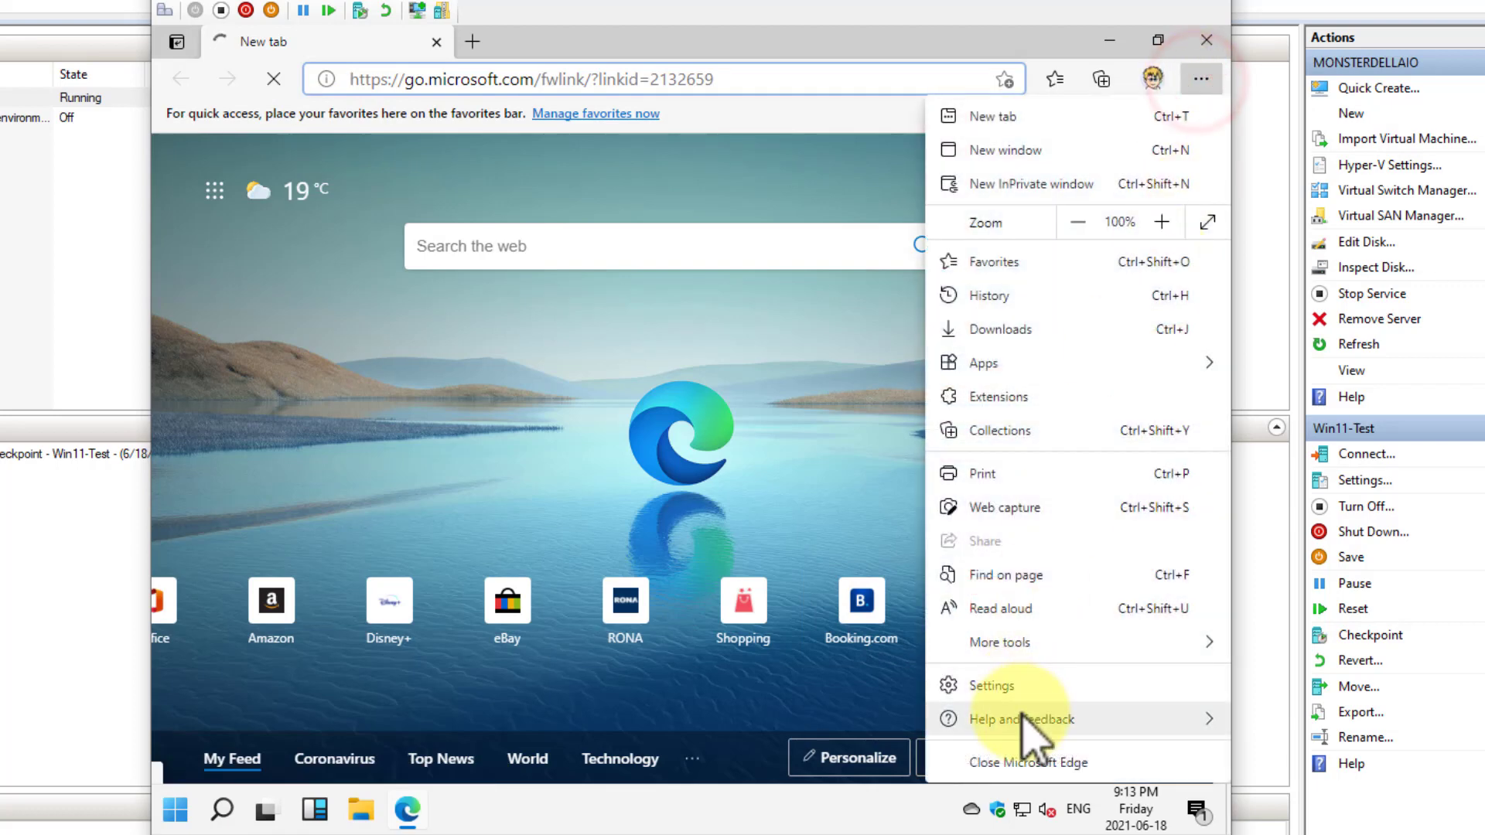
left_click(1023, 719)
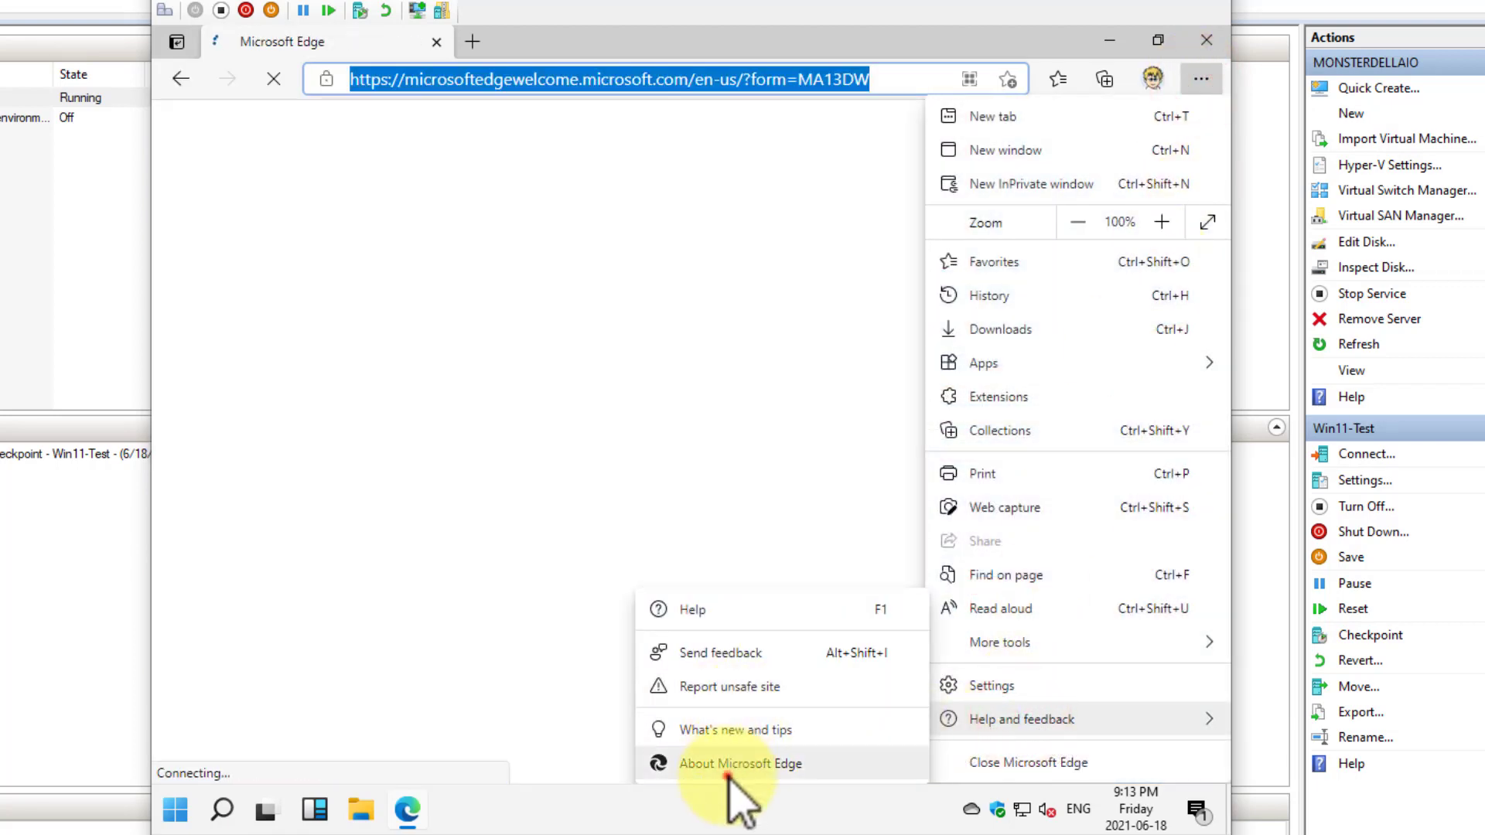
left_click(728, 769)
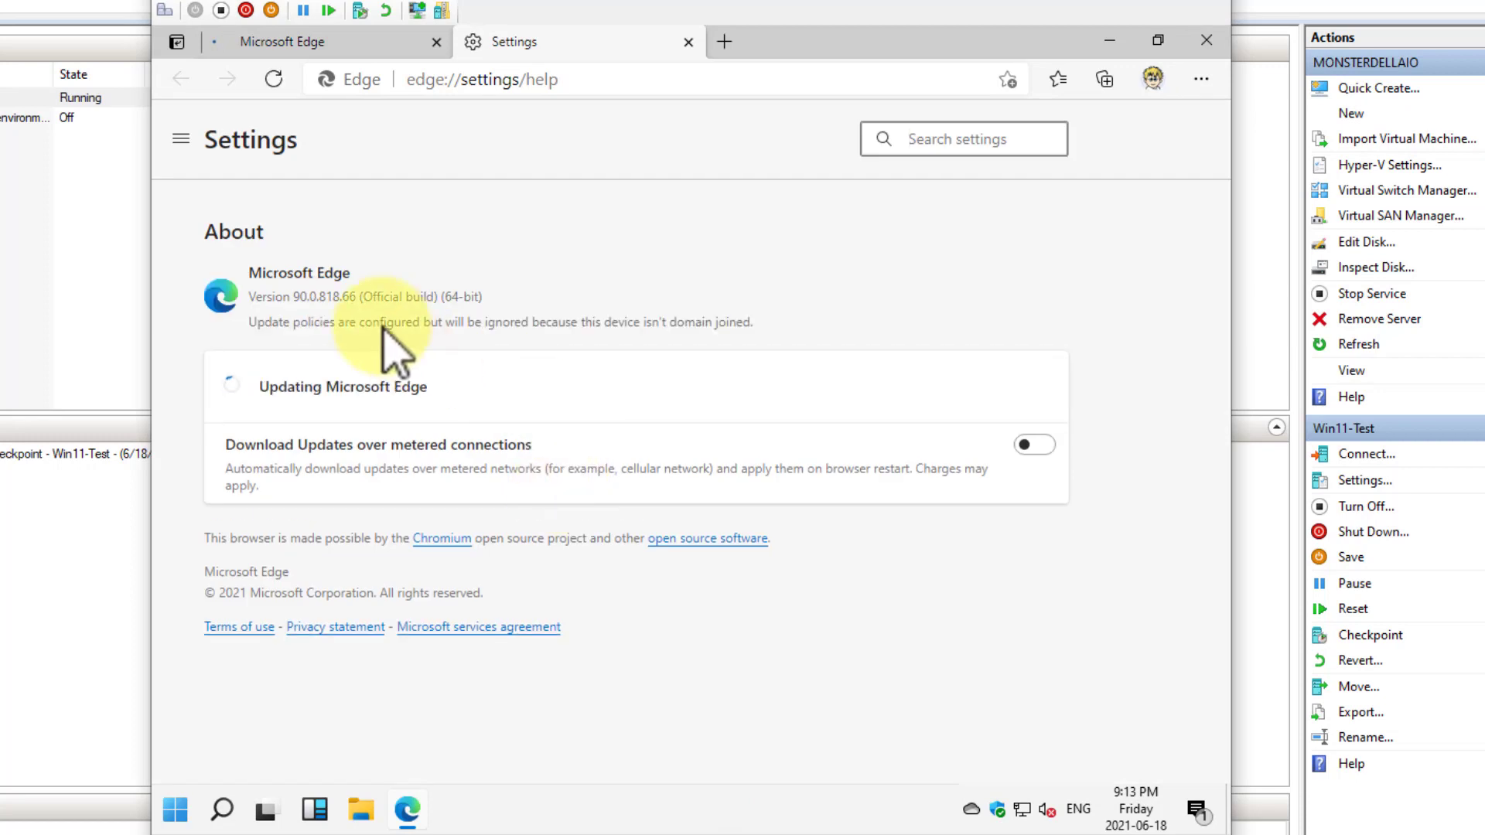
double_click(299, 296)
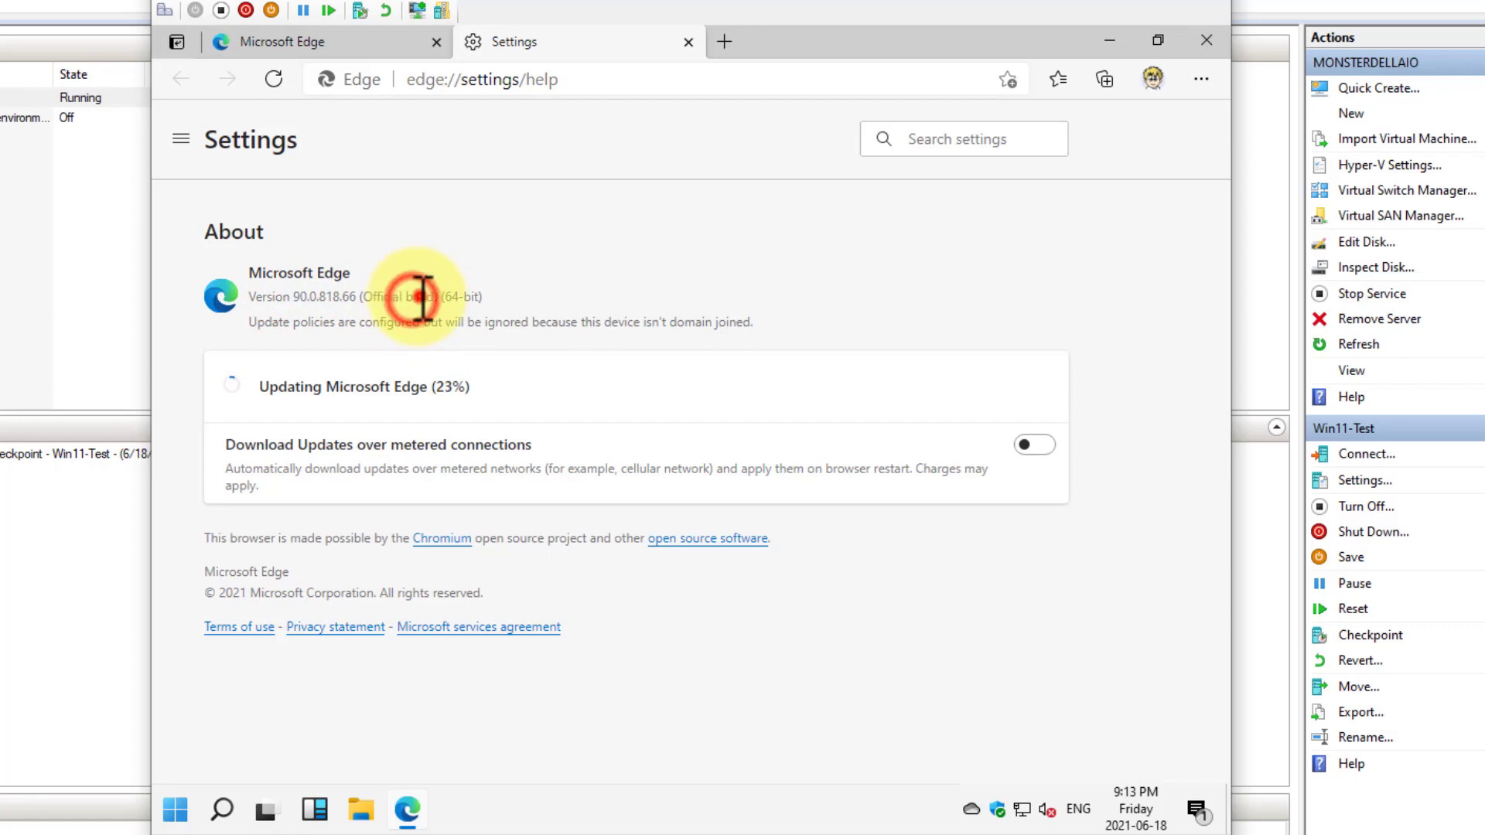
Finish reviewing the installed browser version and close the Settings tab and the Microsoft Edge window in the virtual machine
triple_click(413, 298)
left_click(448, 306)
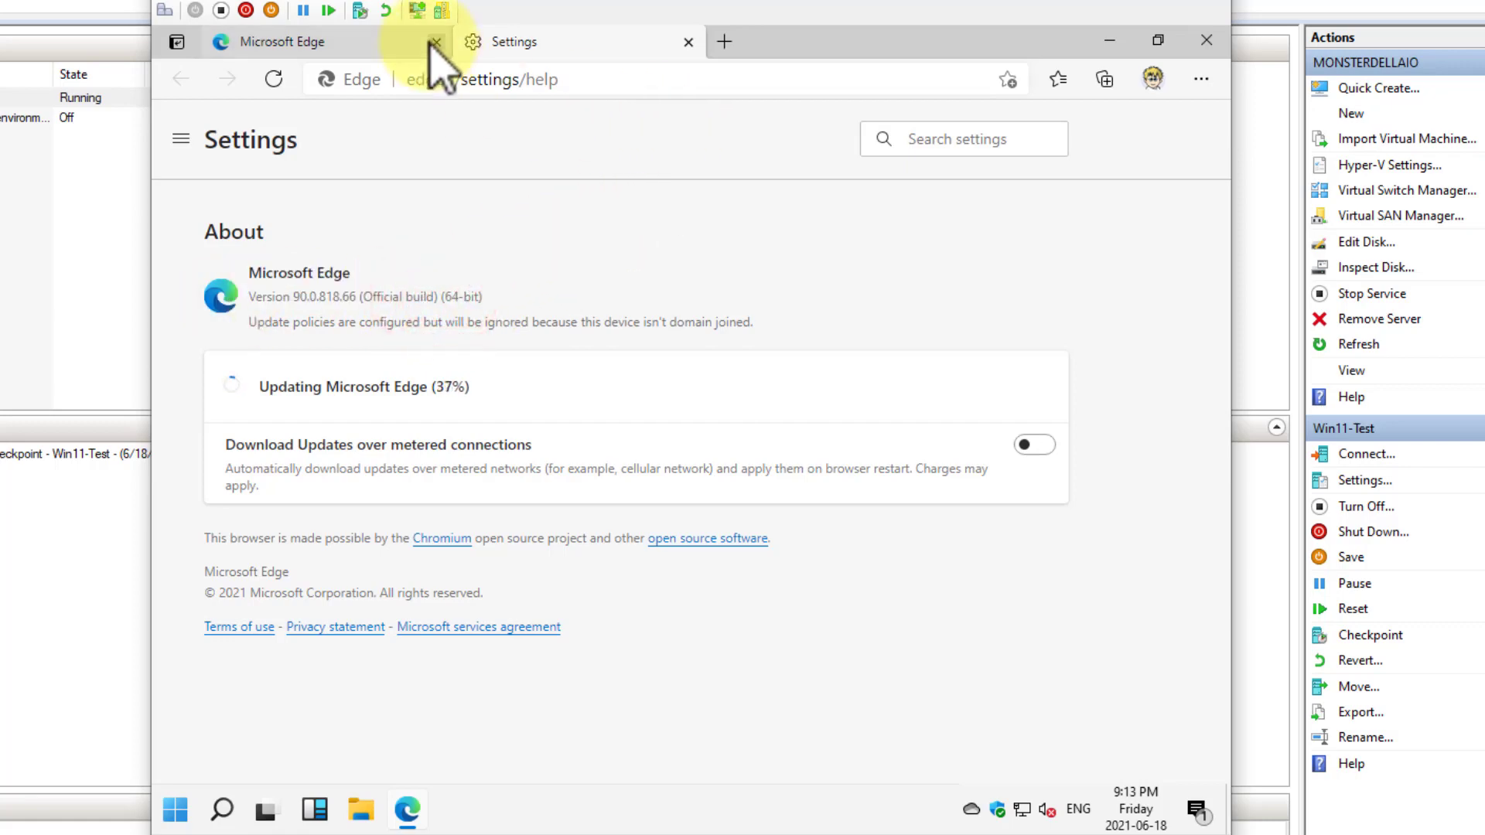
left_click(688, 42)
left_click(1202, 37)
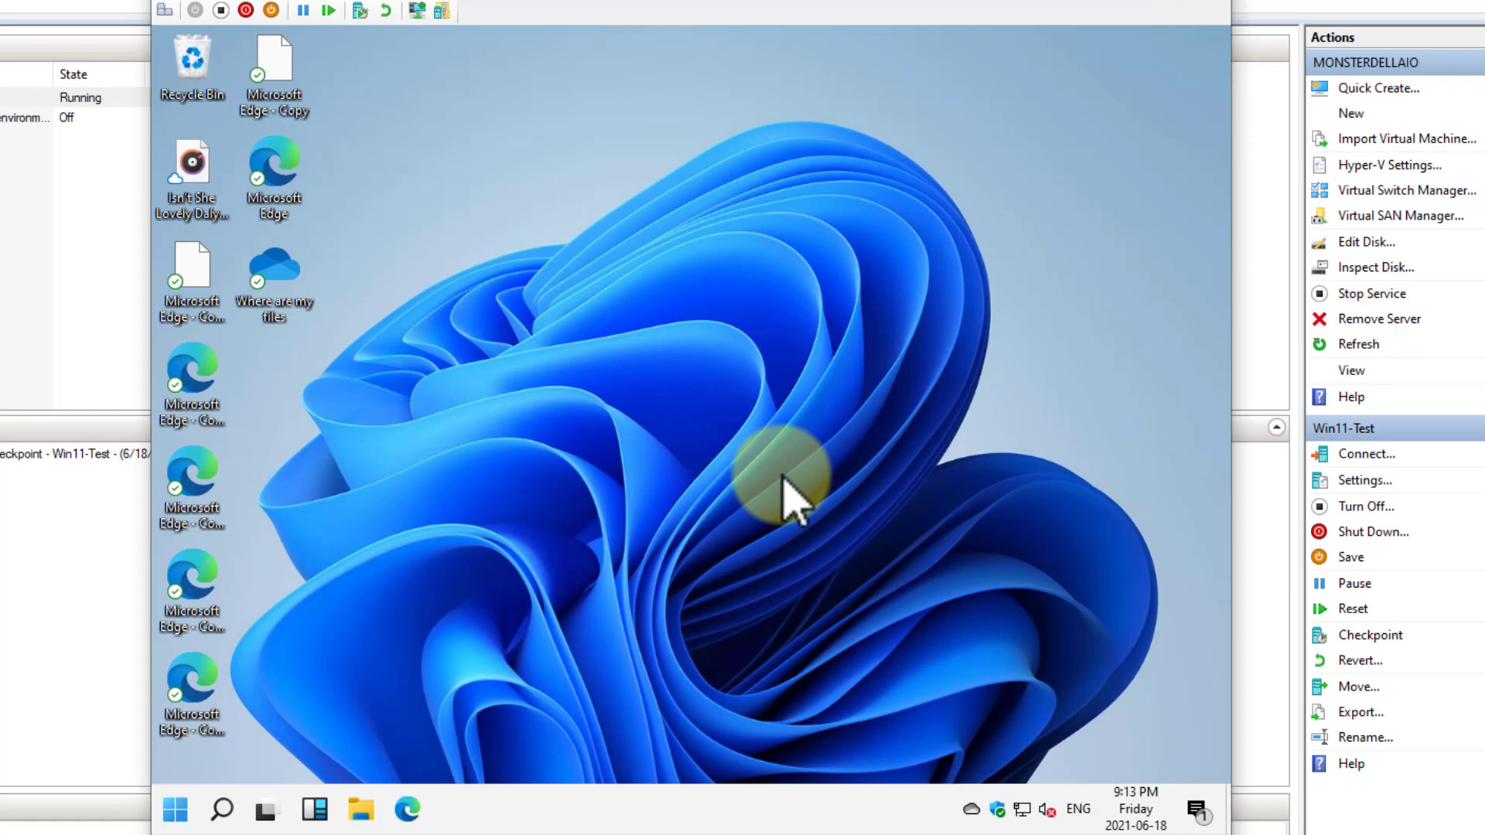
Check the network status, inspect the expanded and collapsed quick actions, clear all notifications and close the notification center
left_click(1021, 809)
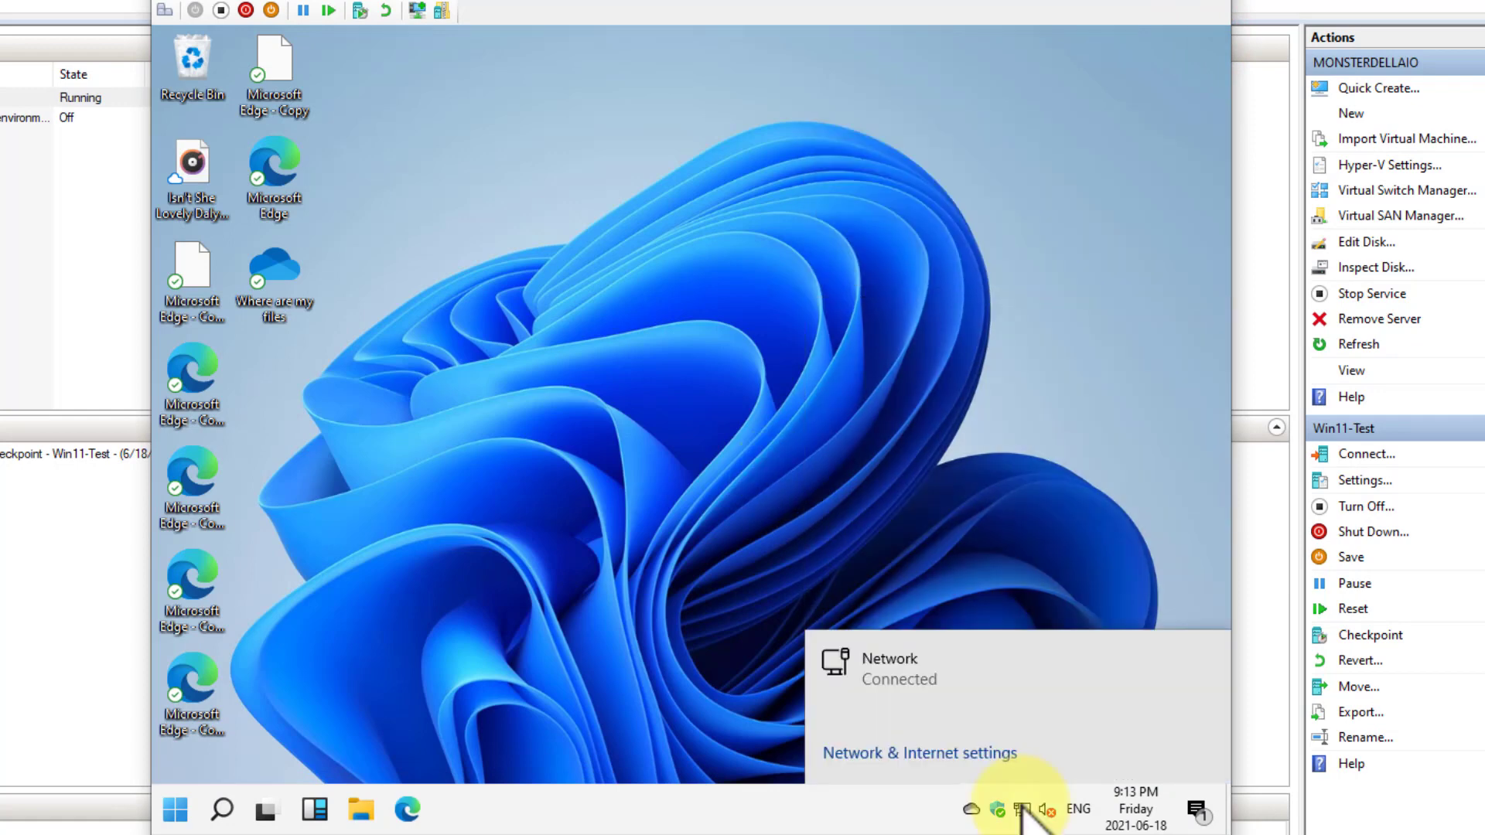
left_click(1198, 810)
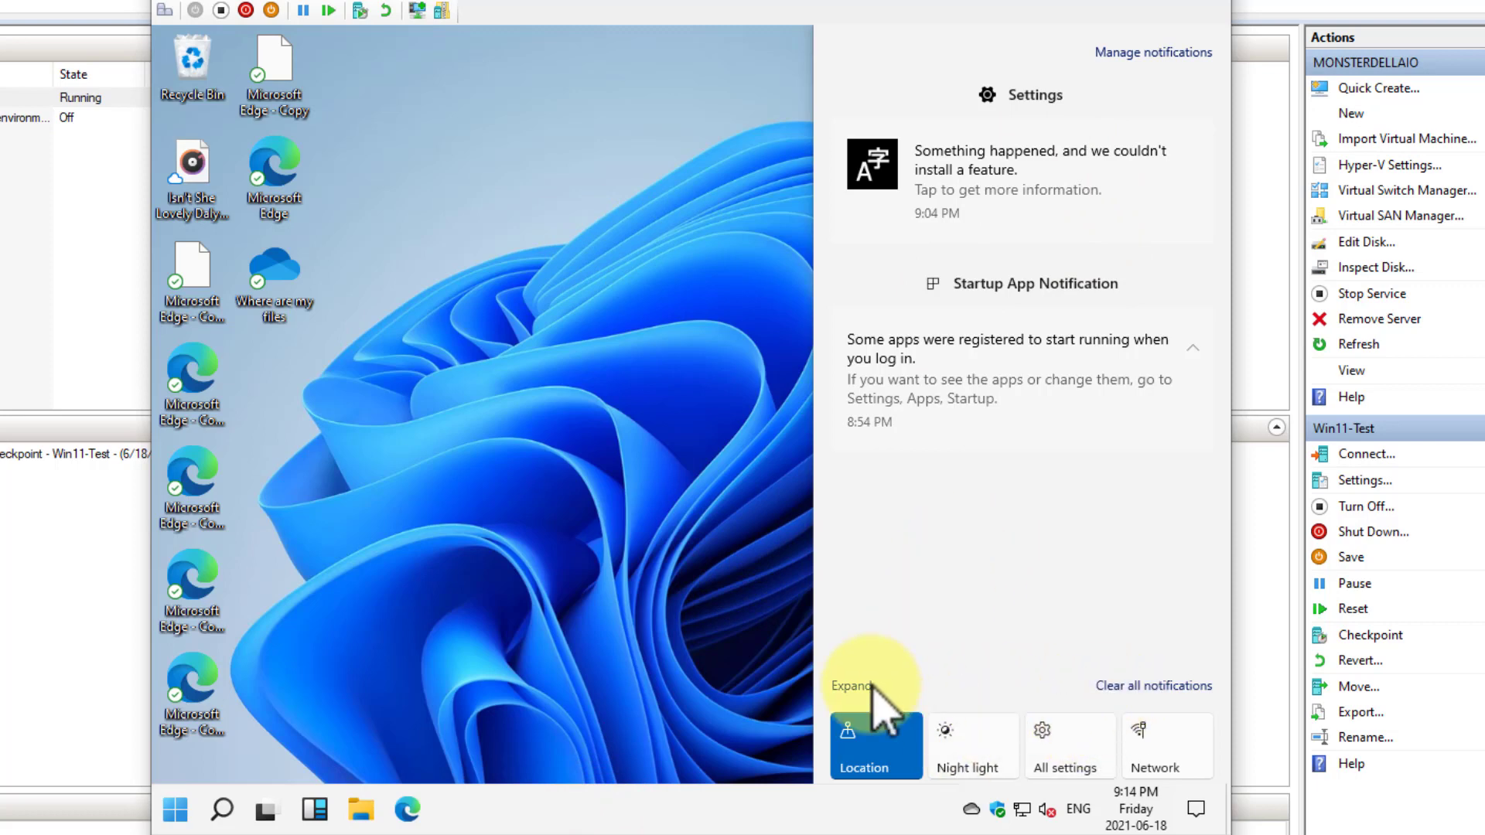
left_click(856, 685)
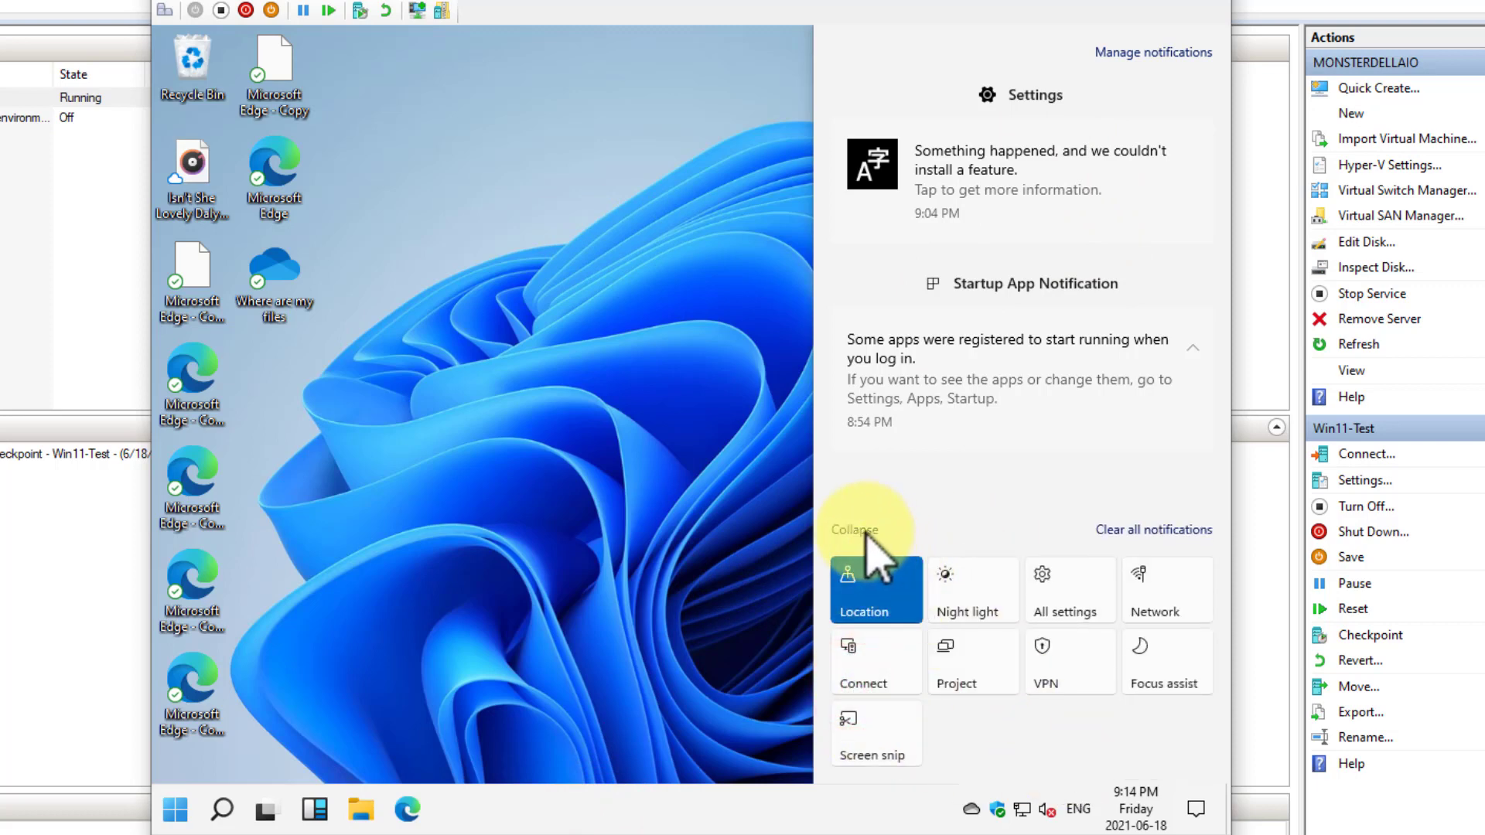
left_click(865, 532)
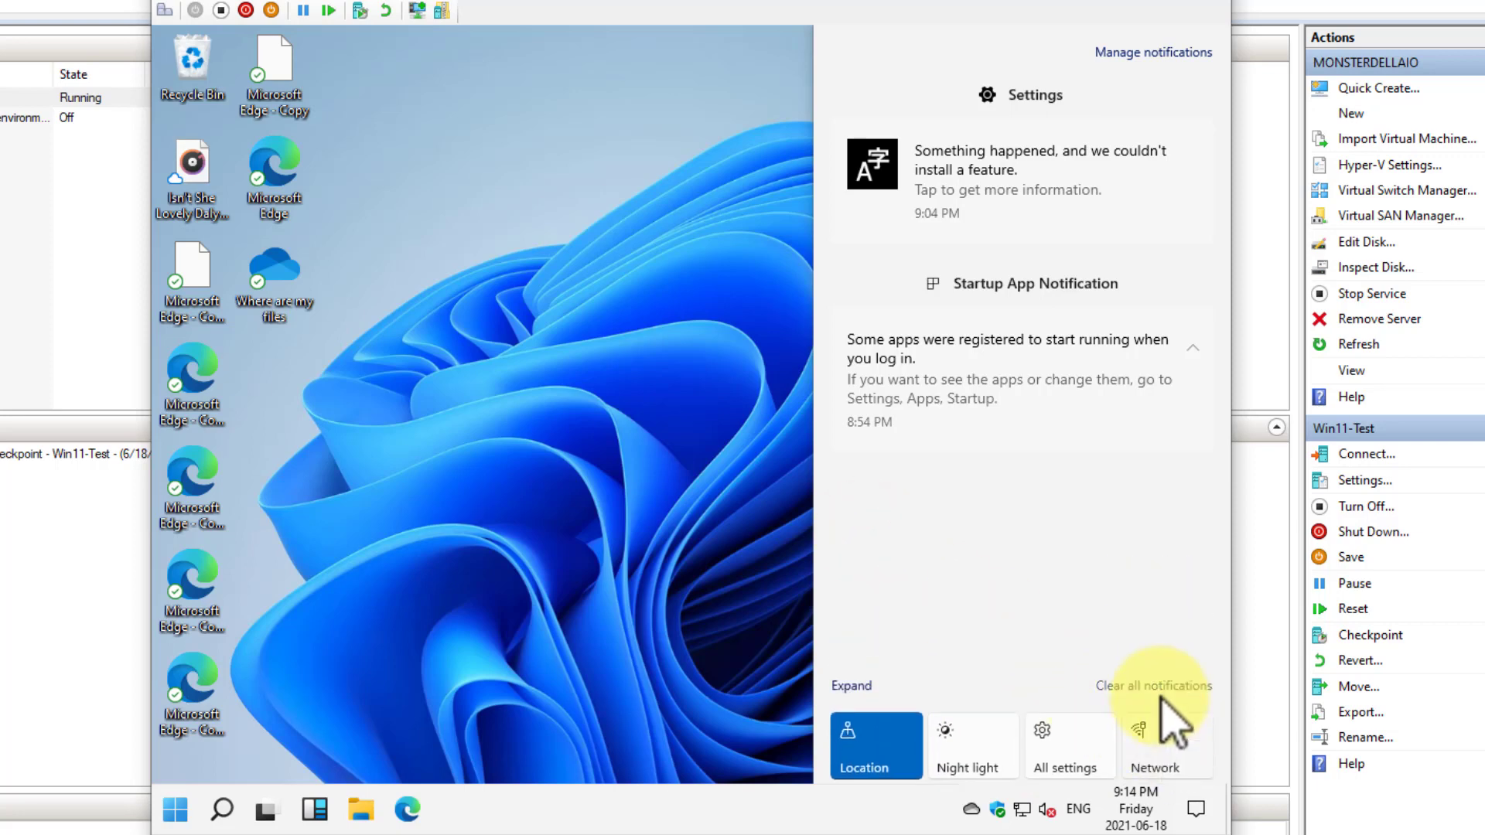
left_click(1164, 685)
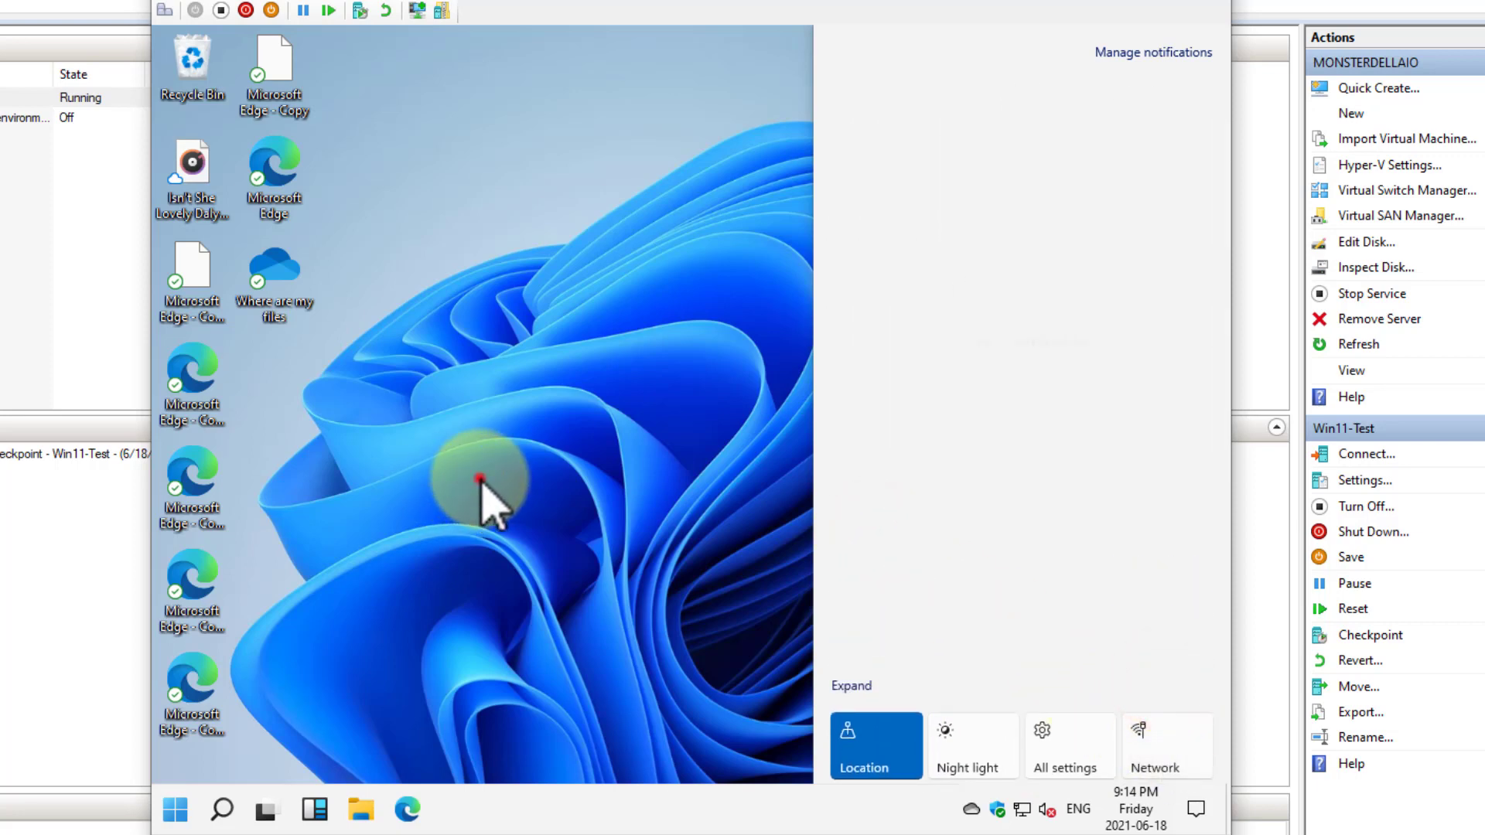
left_click(479, 478)
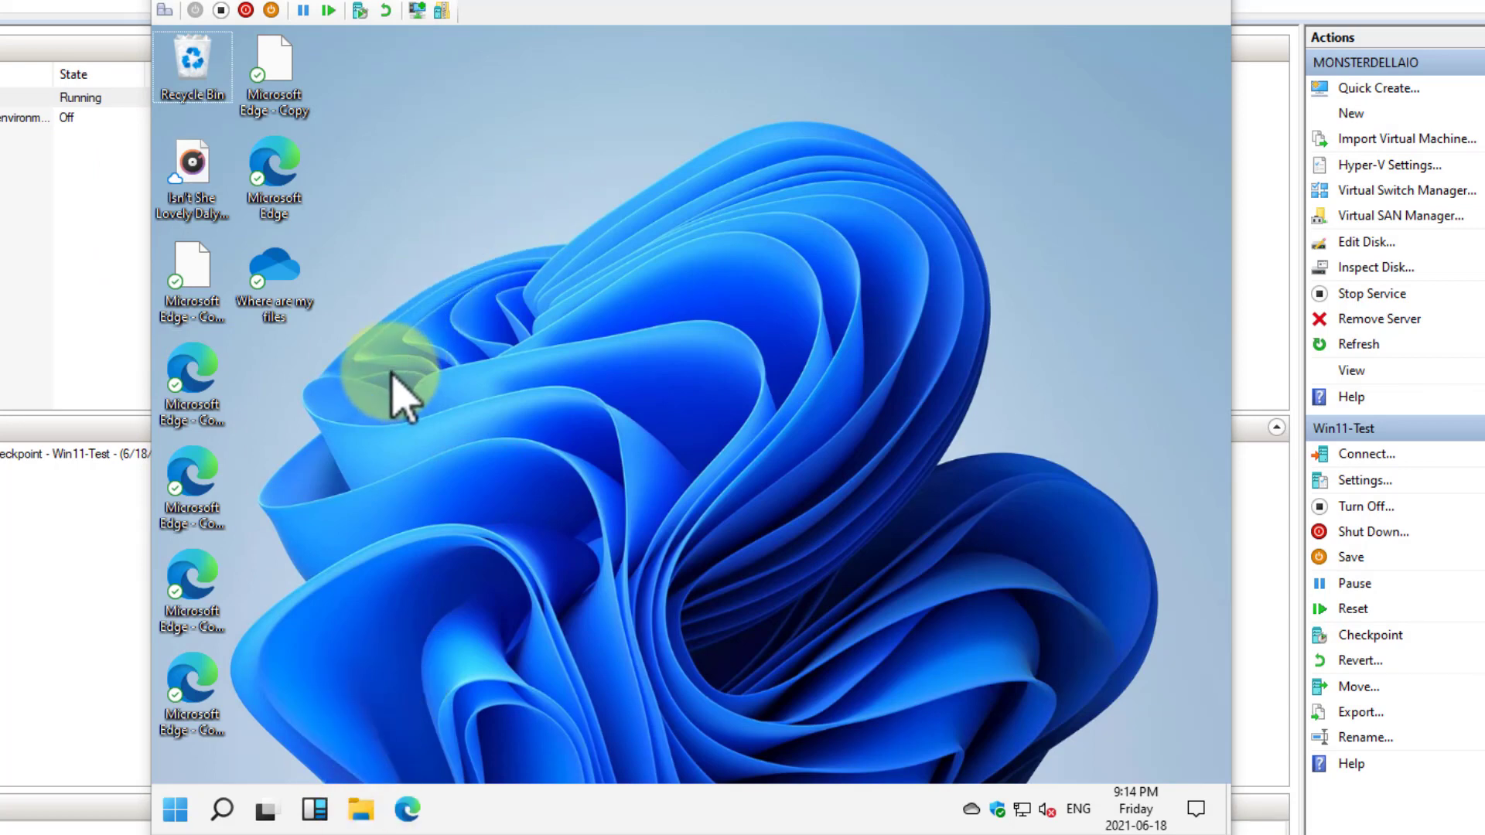
Open Microsoft Edge from the desktop, view its snap layouts, snap the window to the right half of the screen and release it
double_click(283, 175)
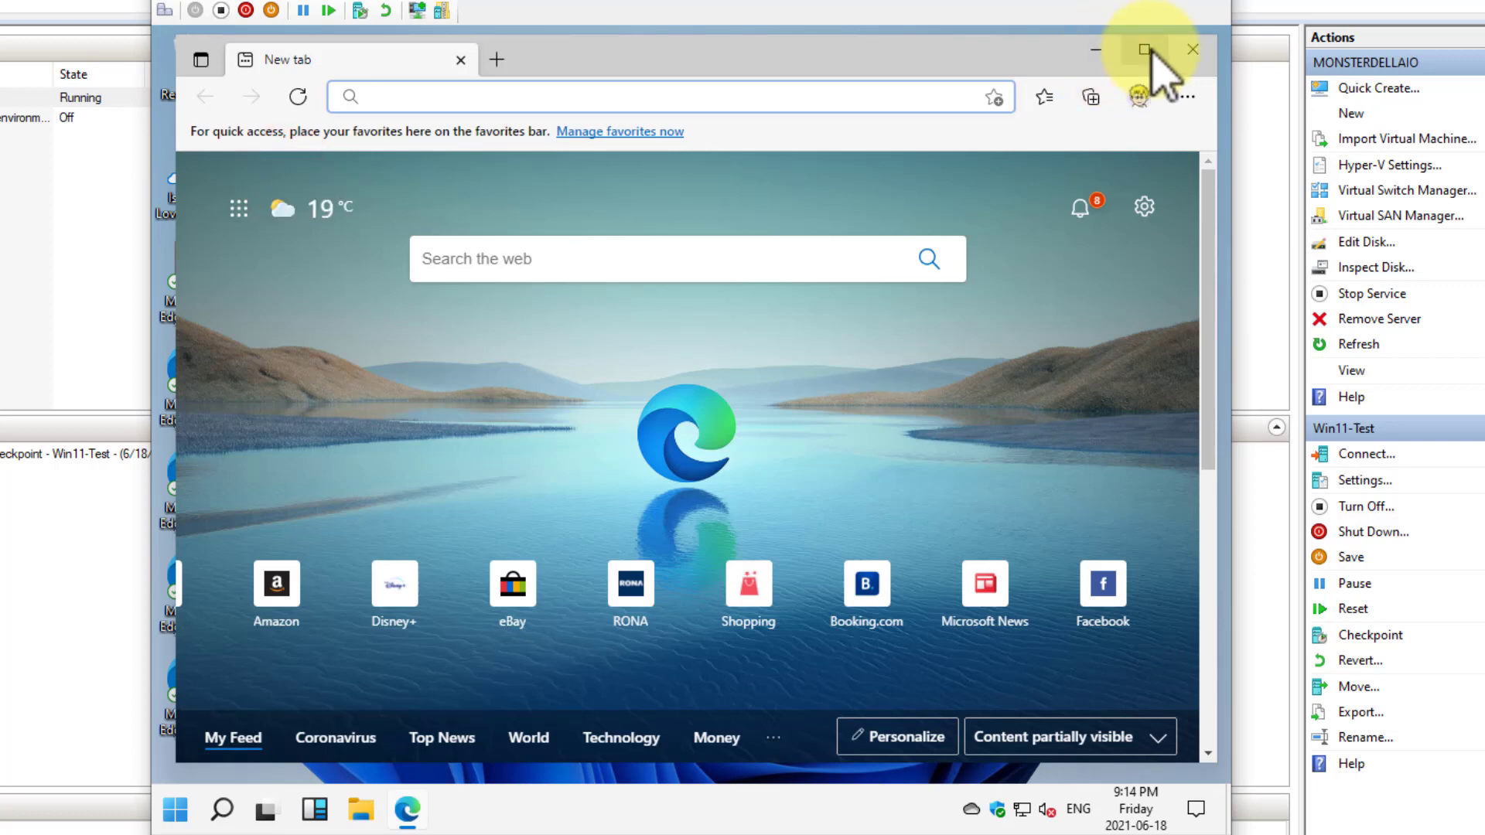
mouse_move(1151, 51)
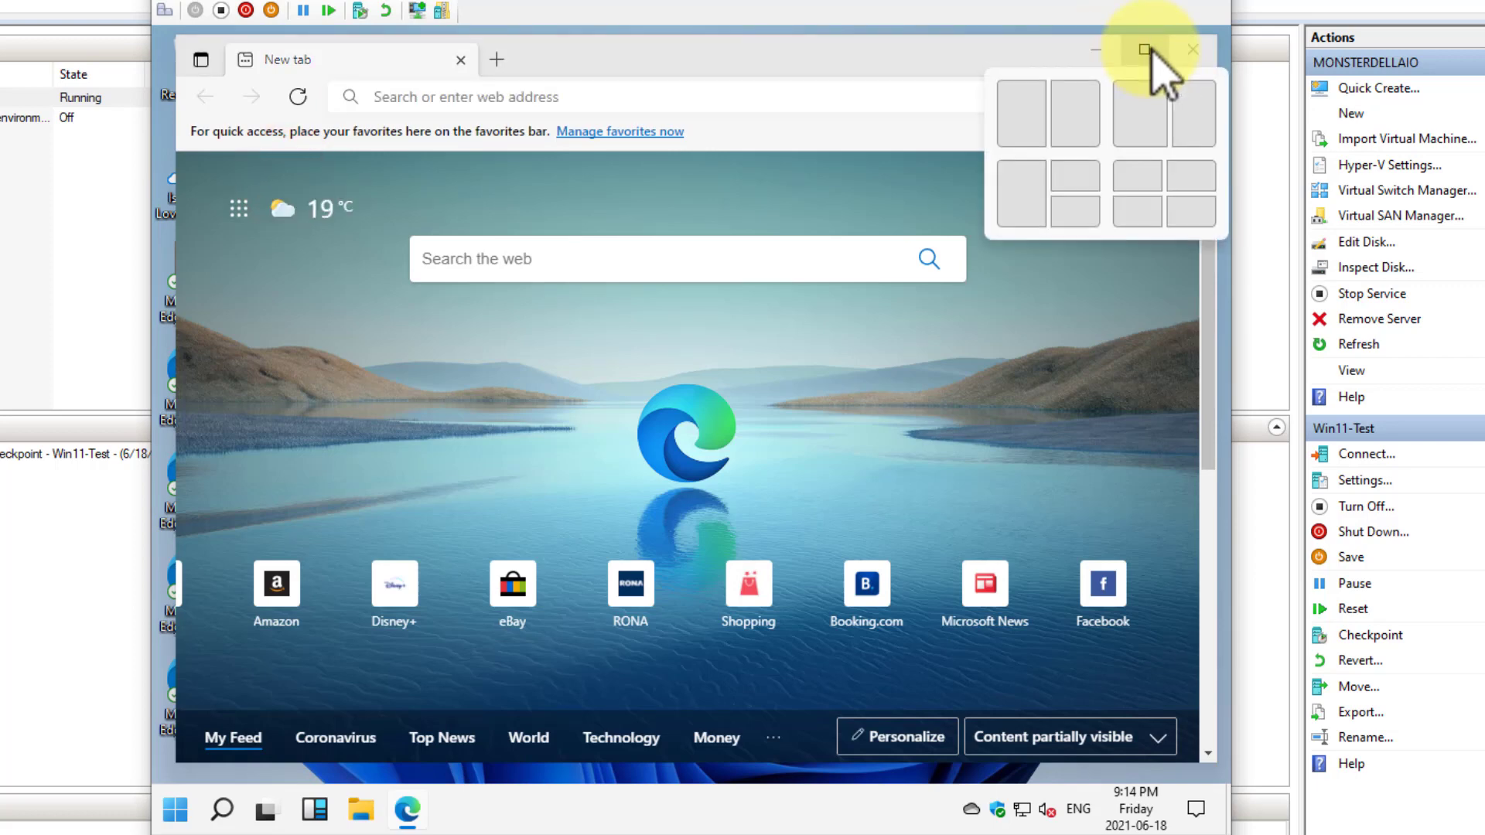
left_click(888, 46)
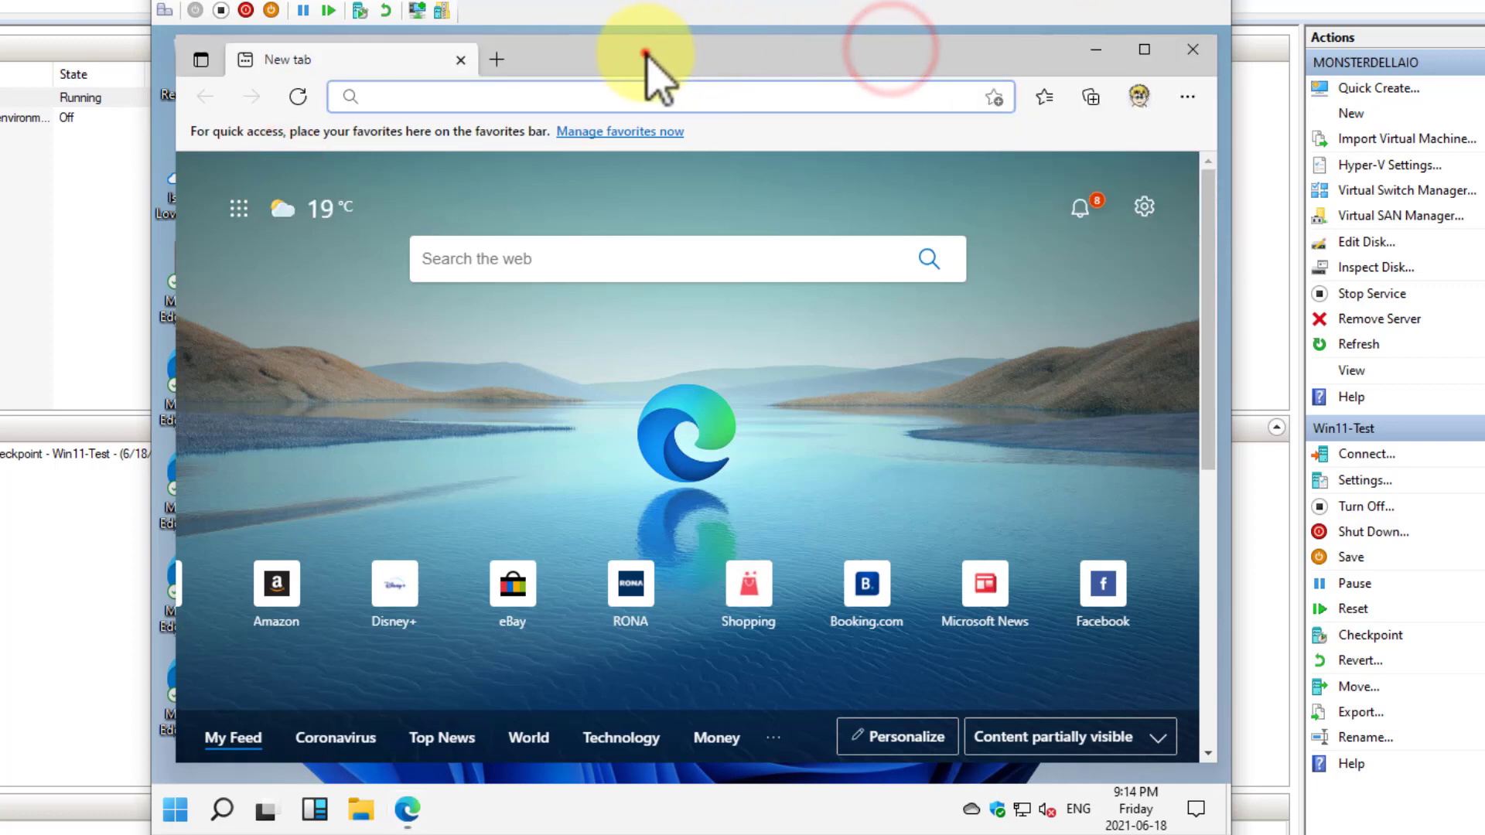
left_click_drag(644, 52, 1401, 169)
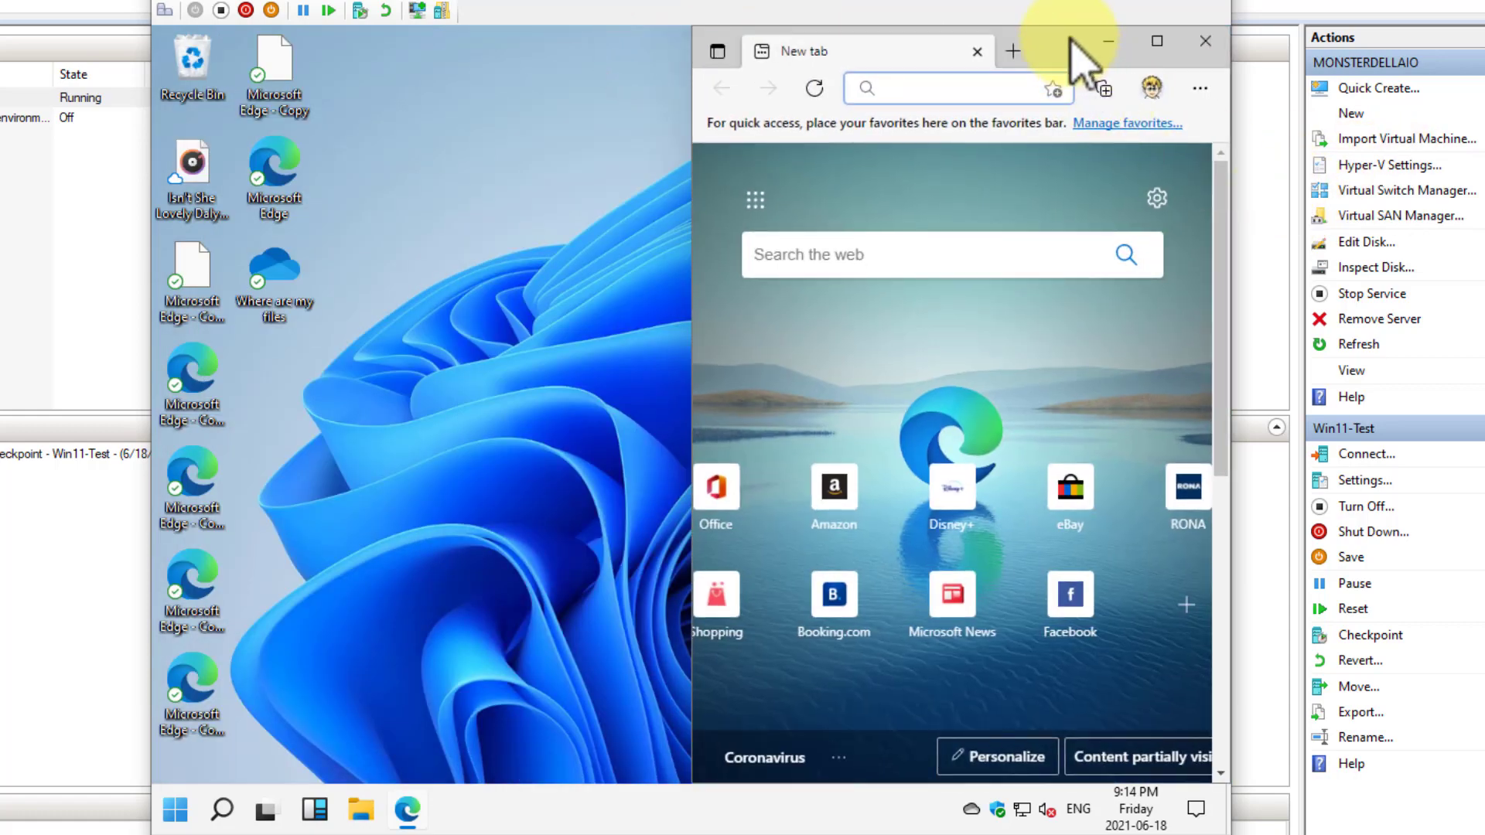
left_click_drag(1068, 37, 1033, 87)
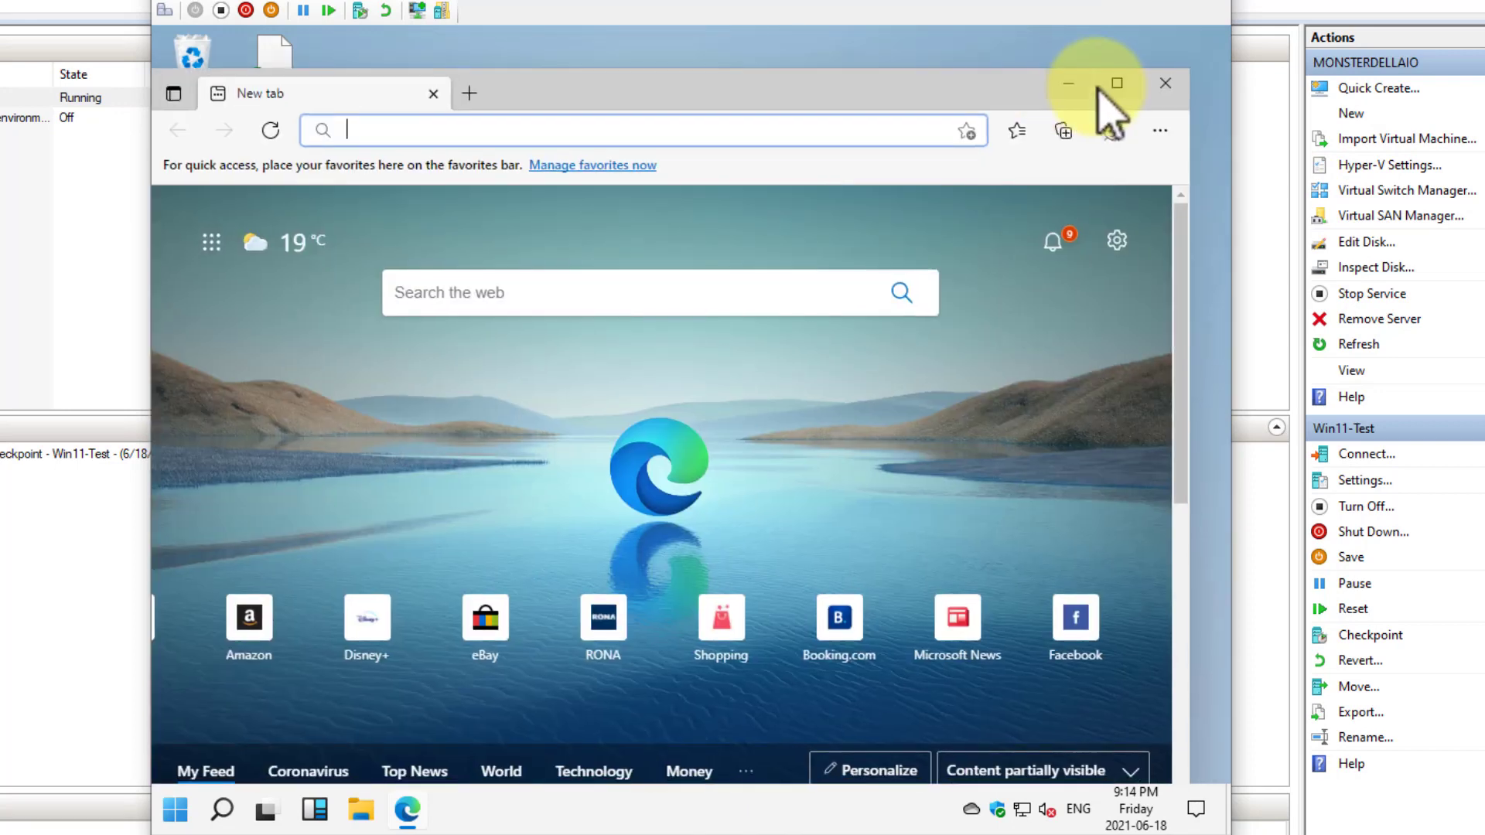
Snap Microsoft Edge to the top-left and top-right quarters using the four-window snap layout, maximize it and close it
mouse_move(1119, 100)
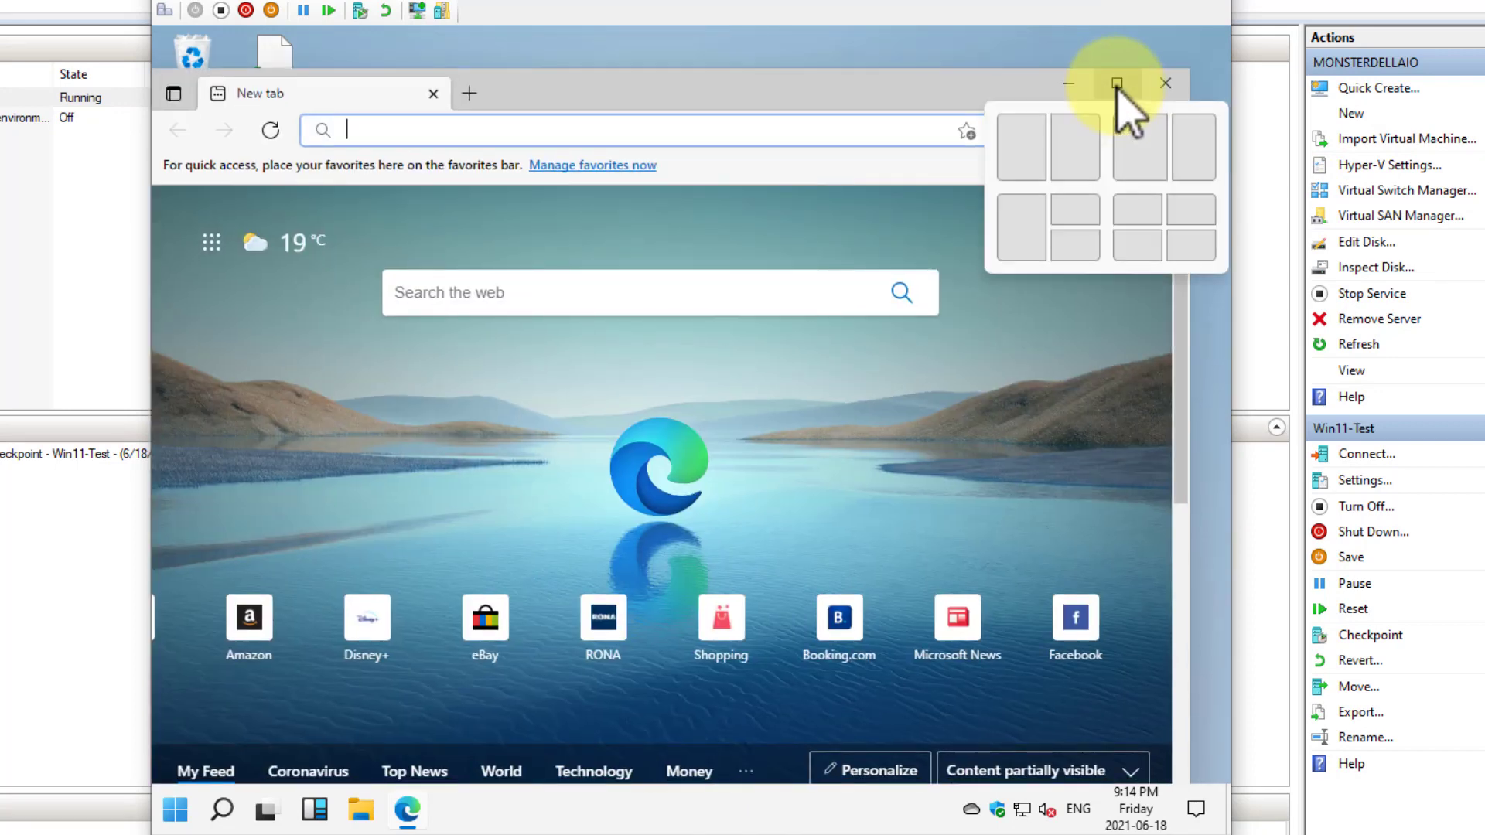
left_click(1135, 209)
mouse_move(619, 43)
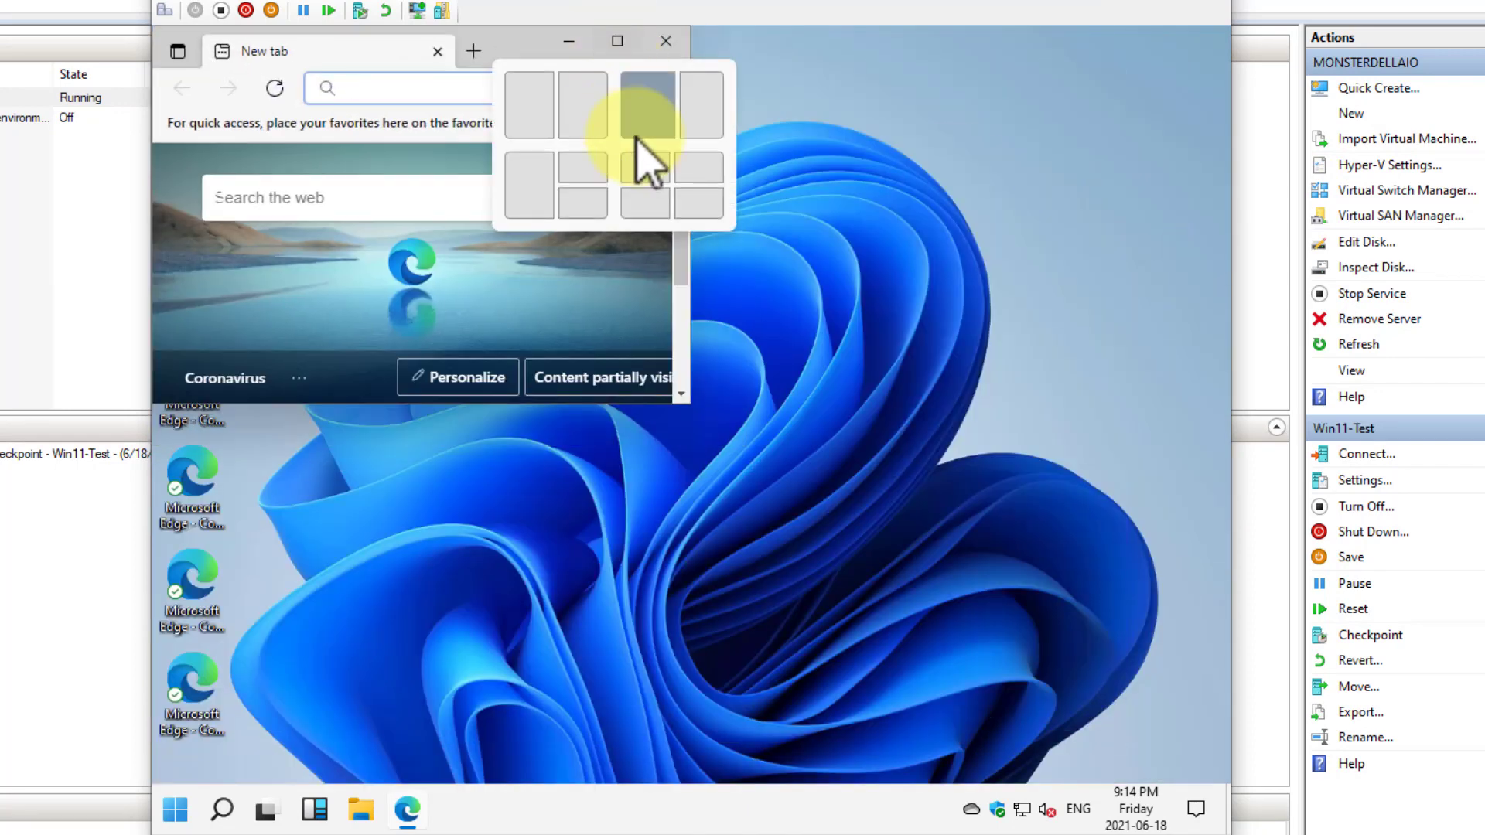
left_click(701, 178)
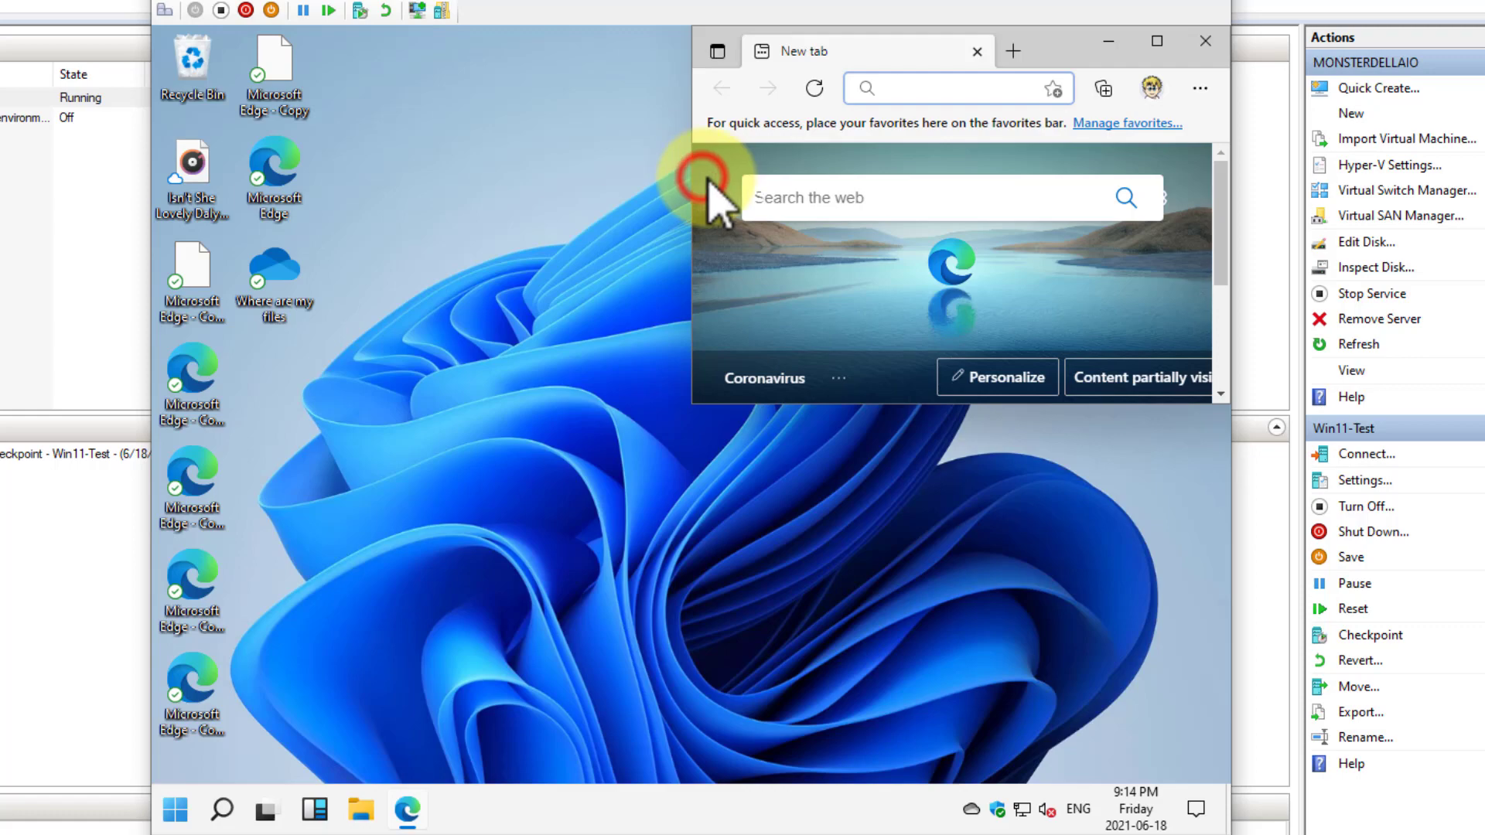
left_click(1158, 43)
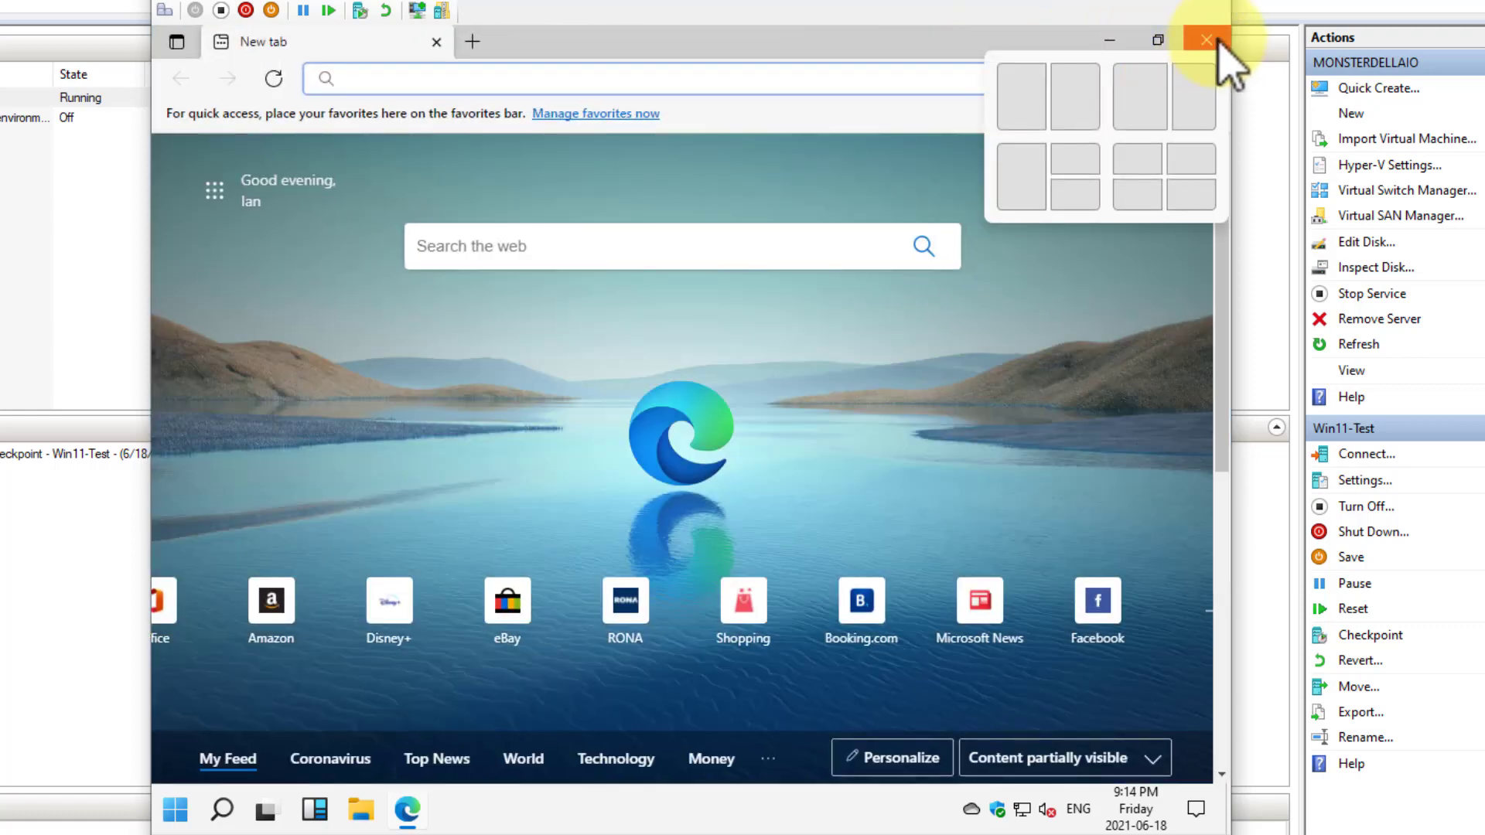
left_click(1207, 40)
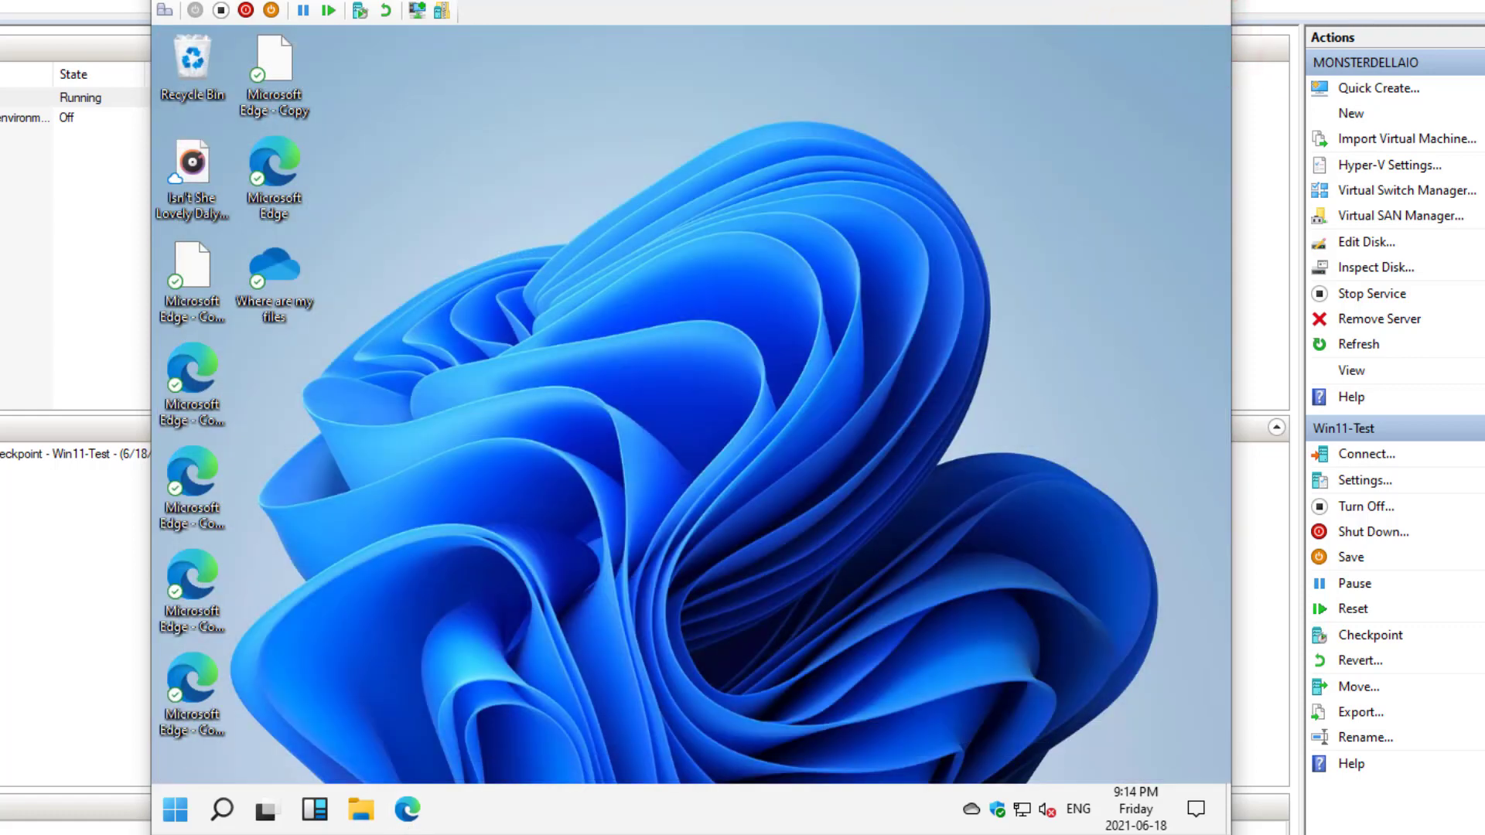
Restart the Windows 11 virtual machine from within Windows
left_click(184, 806)
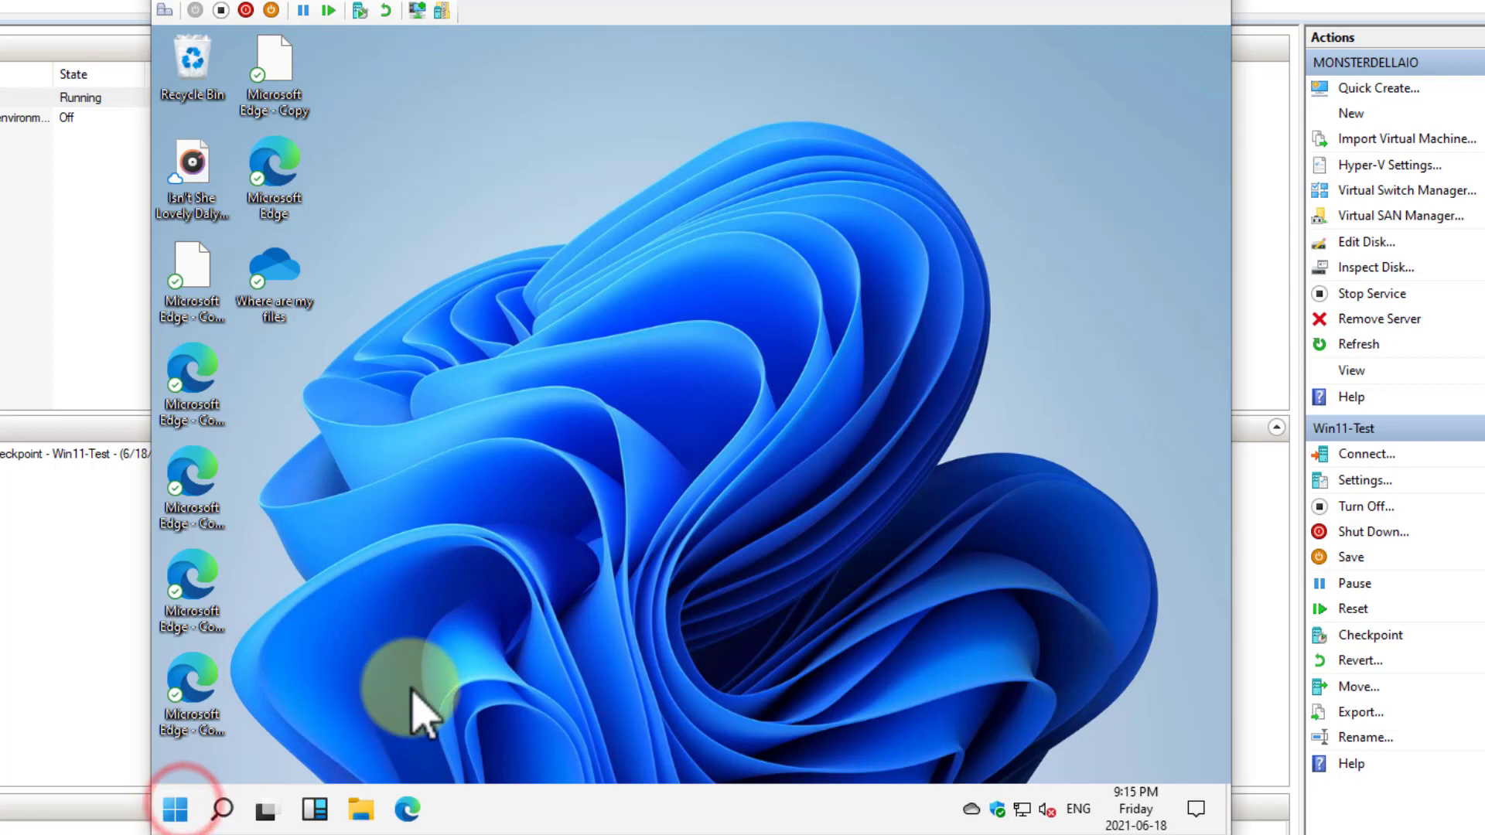
left_click(410, 706)
right_click(178, 811)
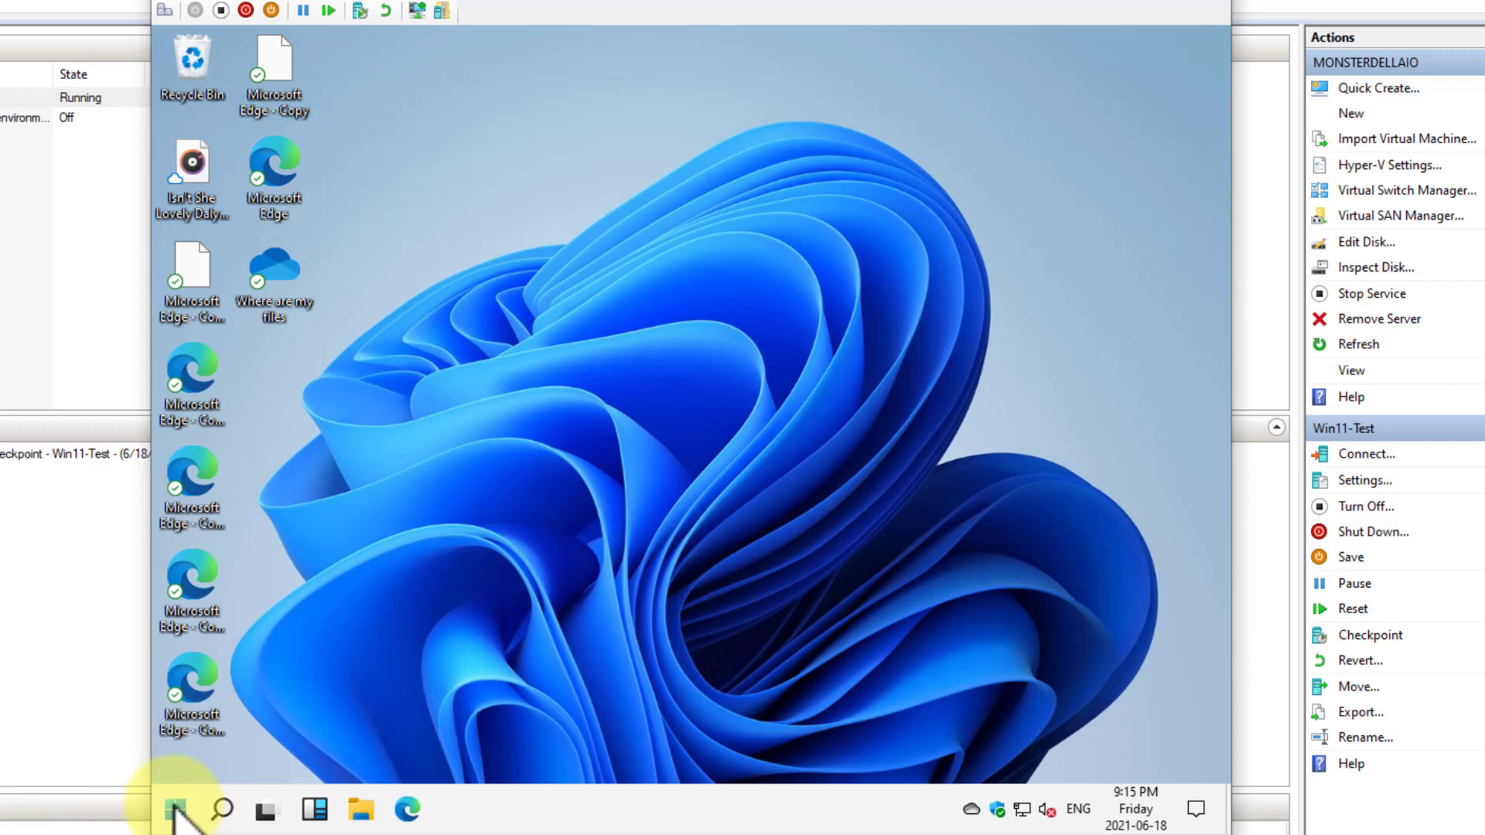
mouse_move(283, 740)
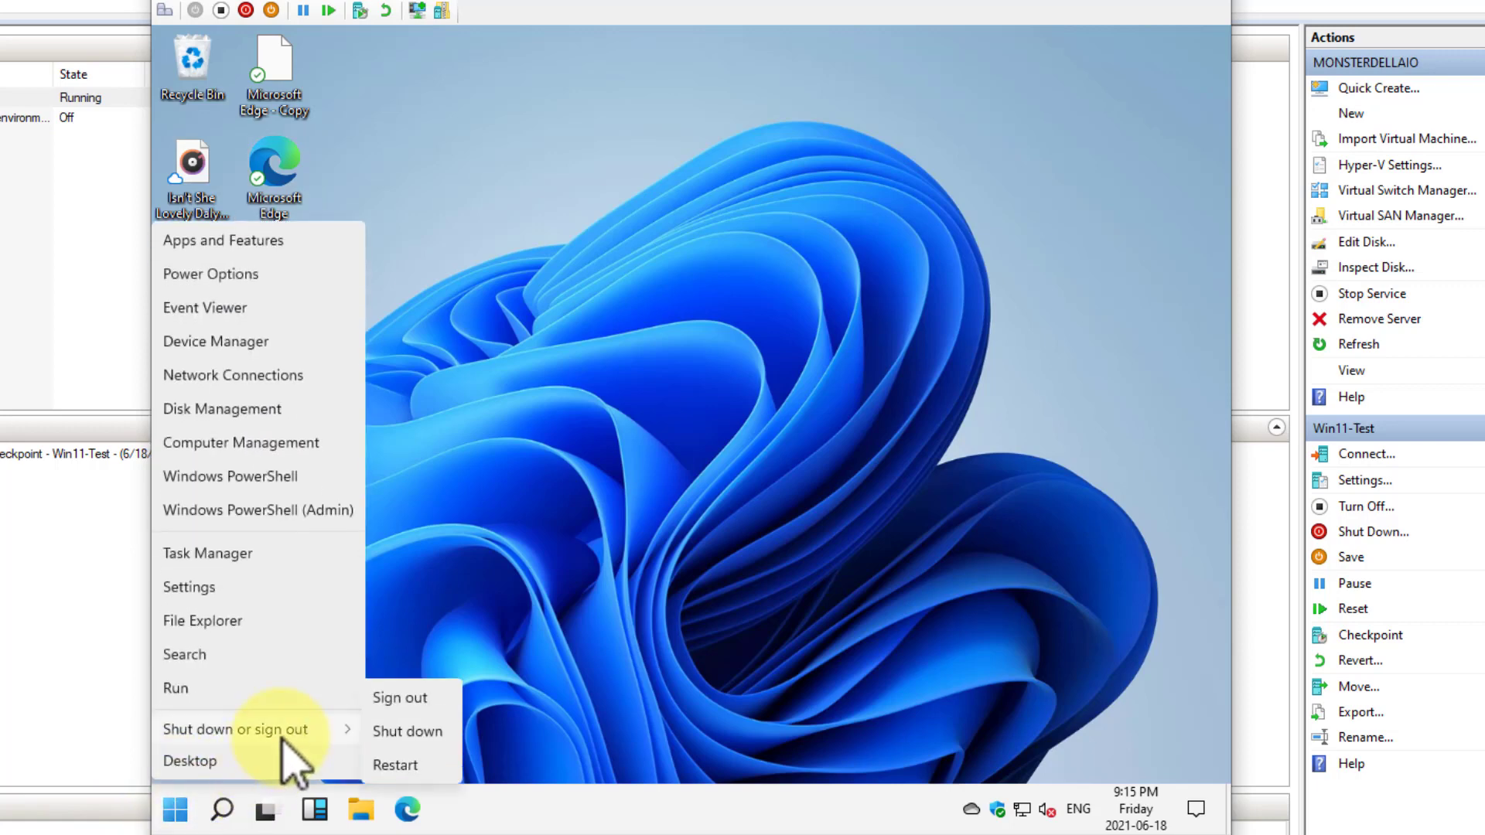
left_click(388, 764)
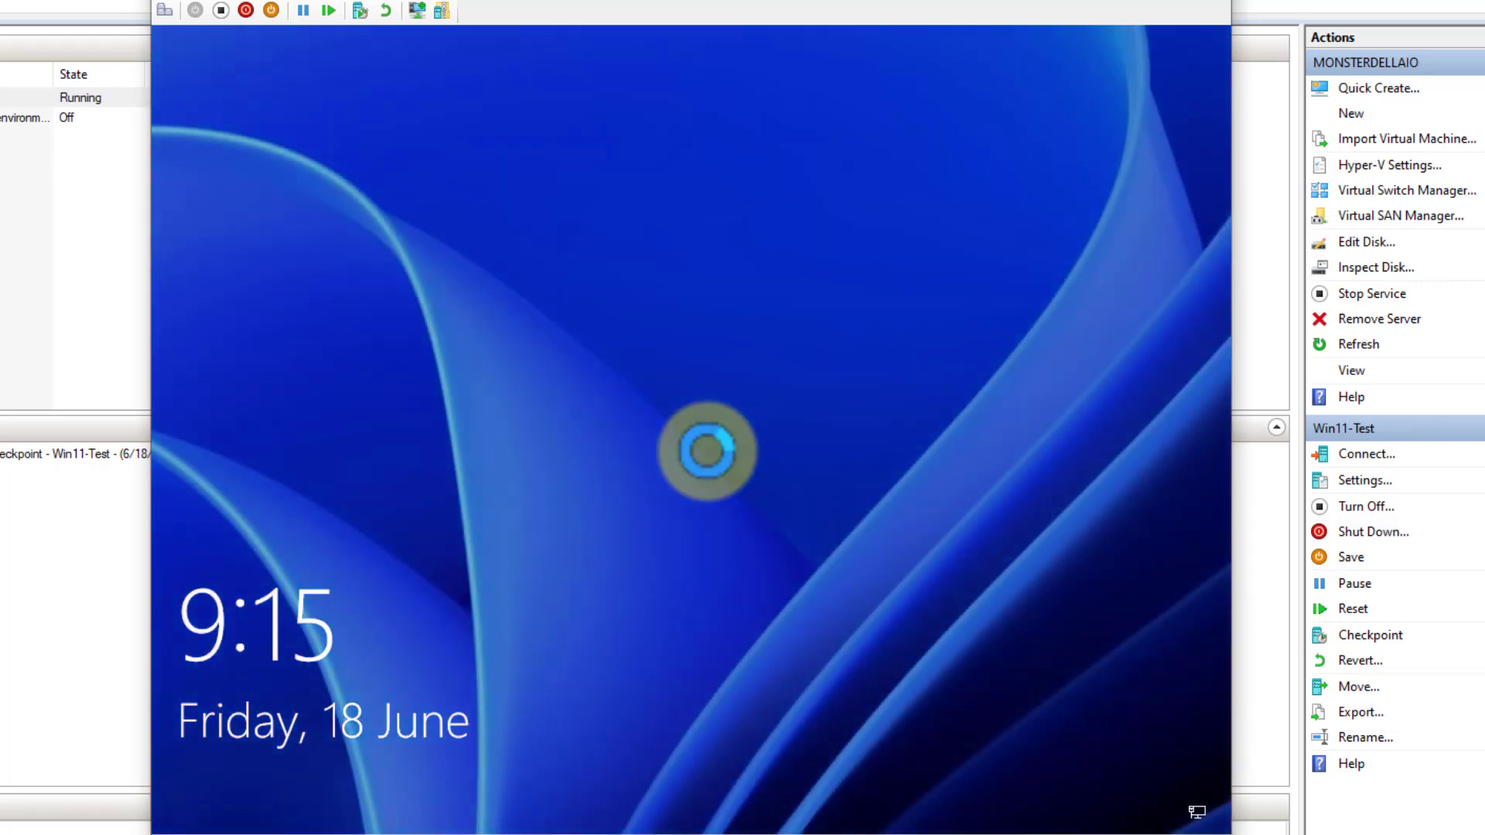
Unlock the restarted virtual machine's lock screen, and switch the connection to an enhanced session and back to the basic session
left_click(161, 10)
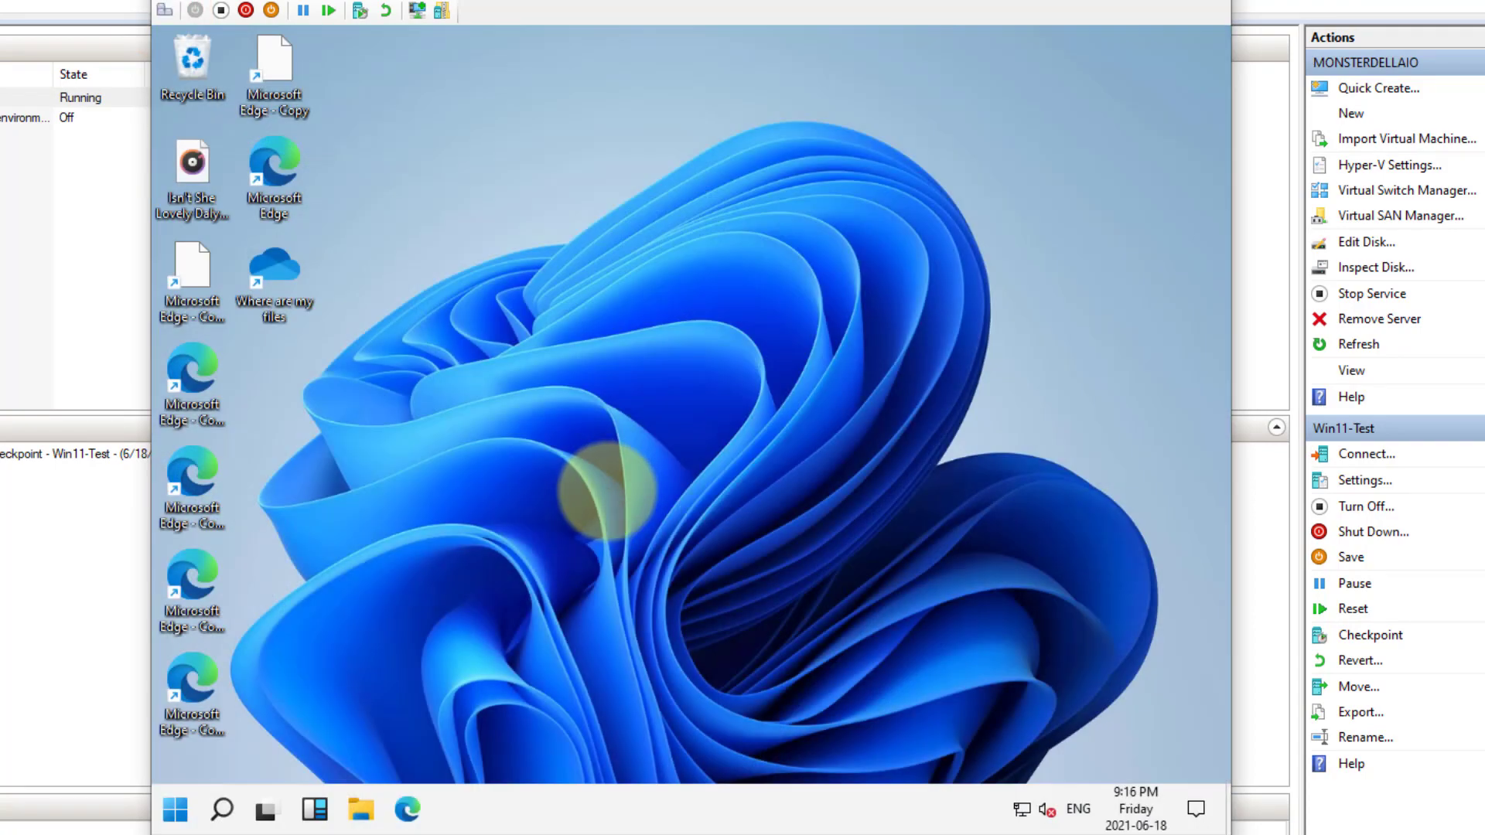
left_click(418, 10)
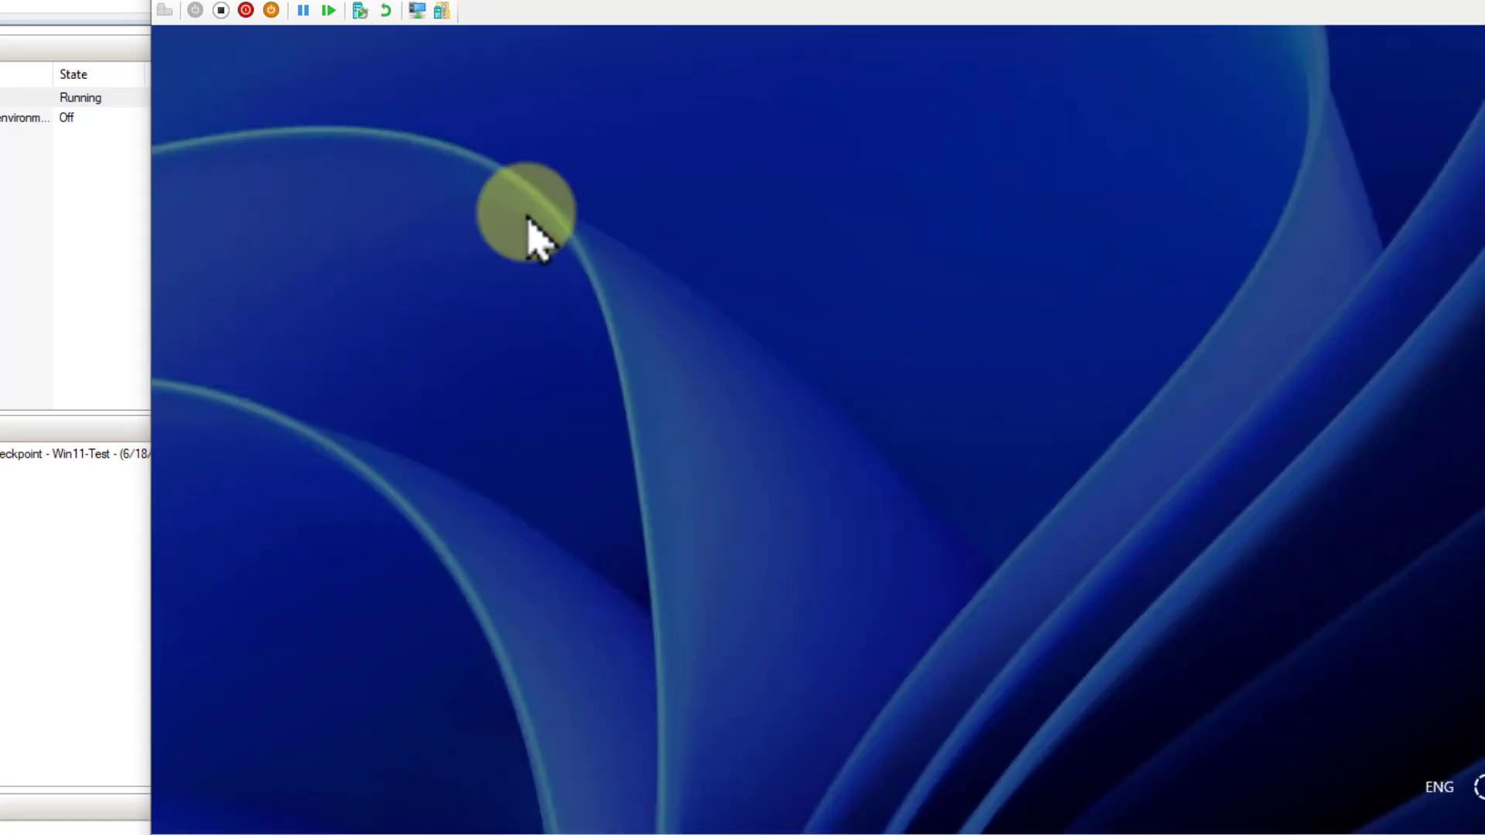
left_click(417, 10)
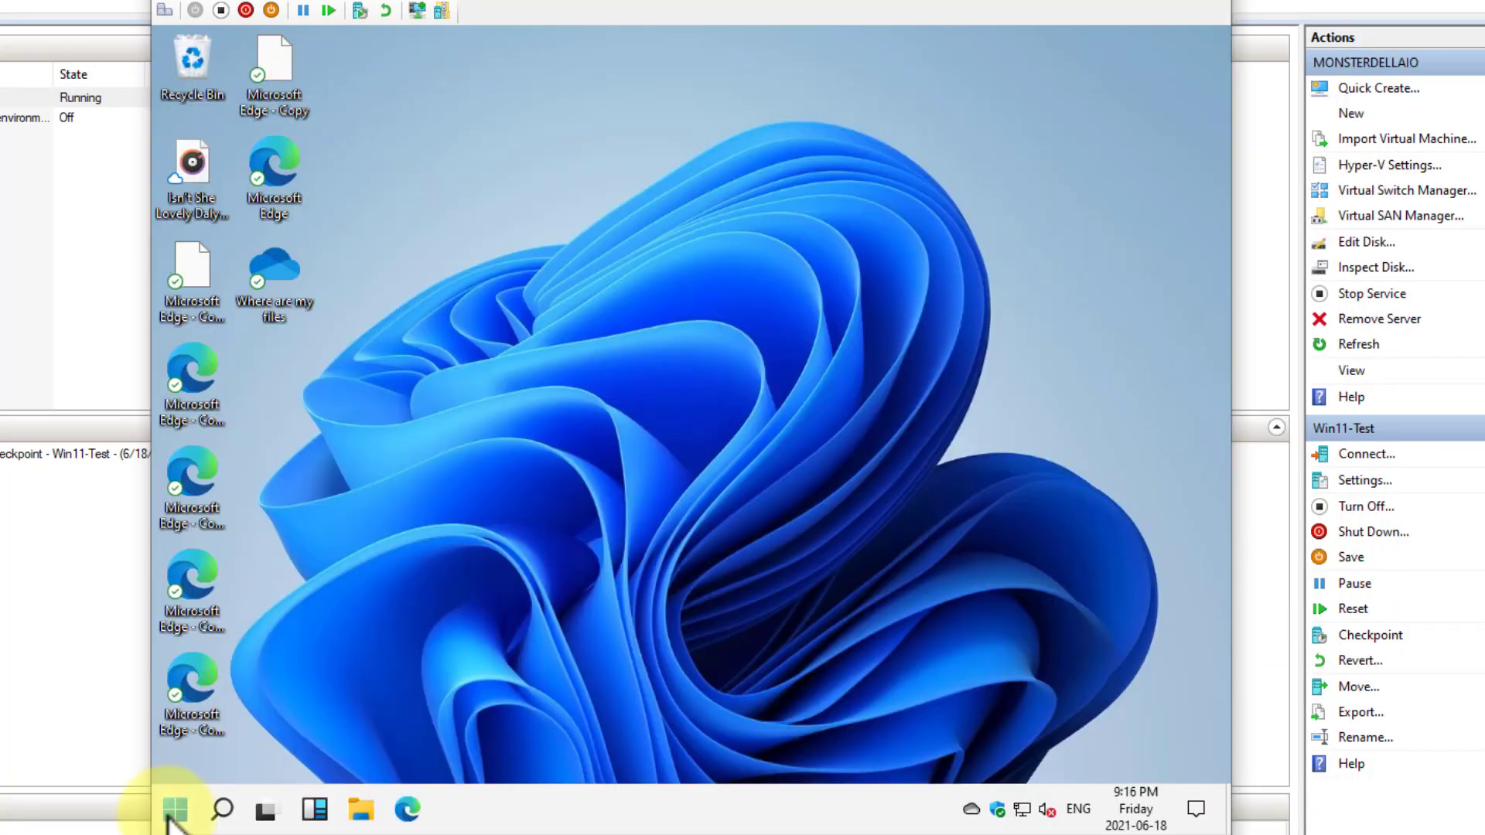
Examine the Start menu, the context options of its pinned Messenger app, and the desktop's context menu
right_click(170, 813)
left_click(673, 557)
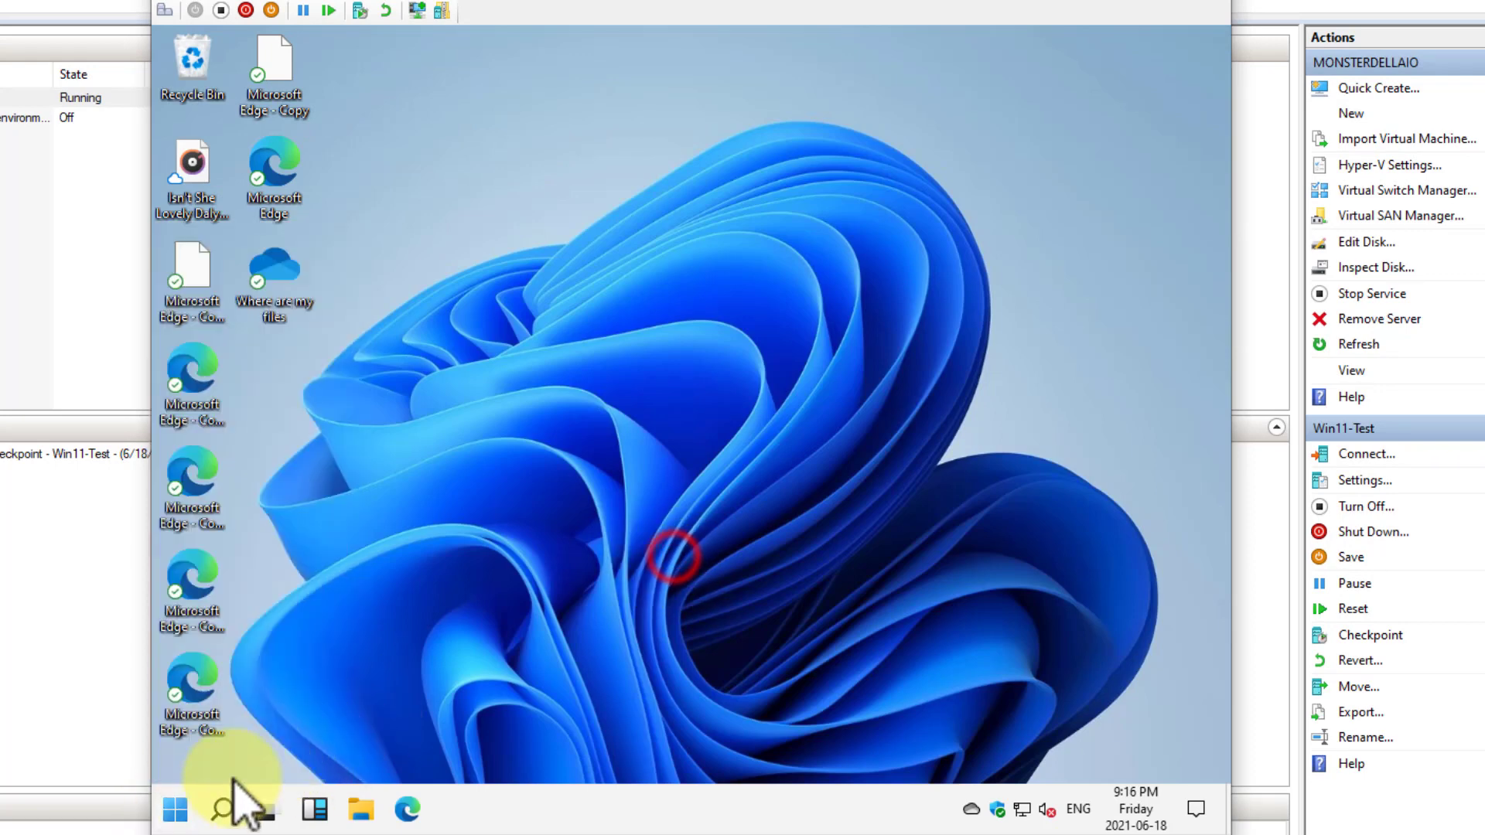
left_click(172, 811)
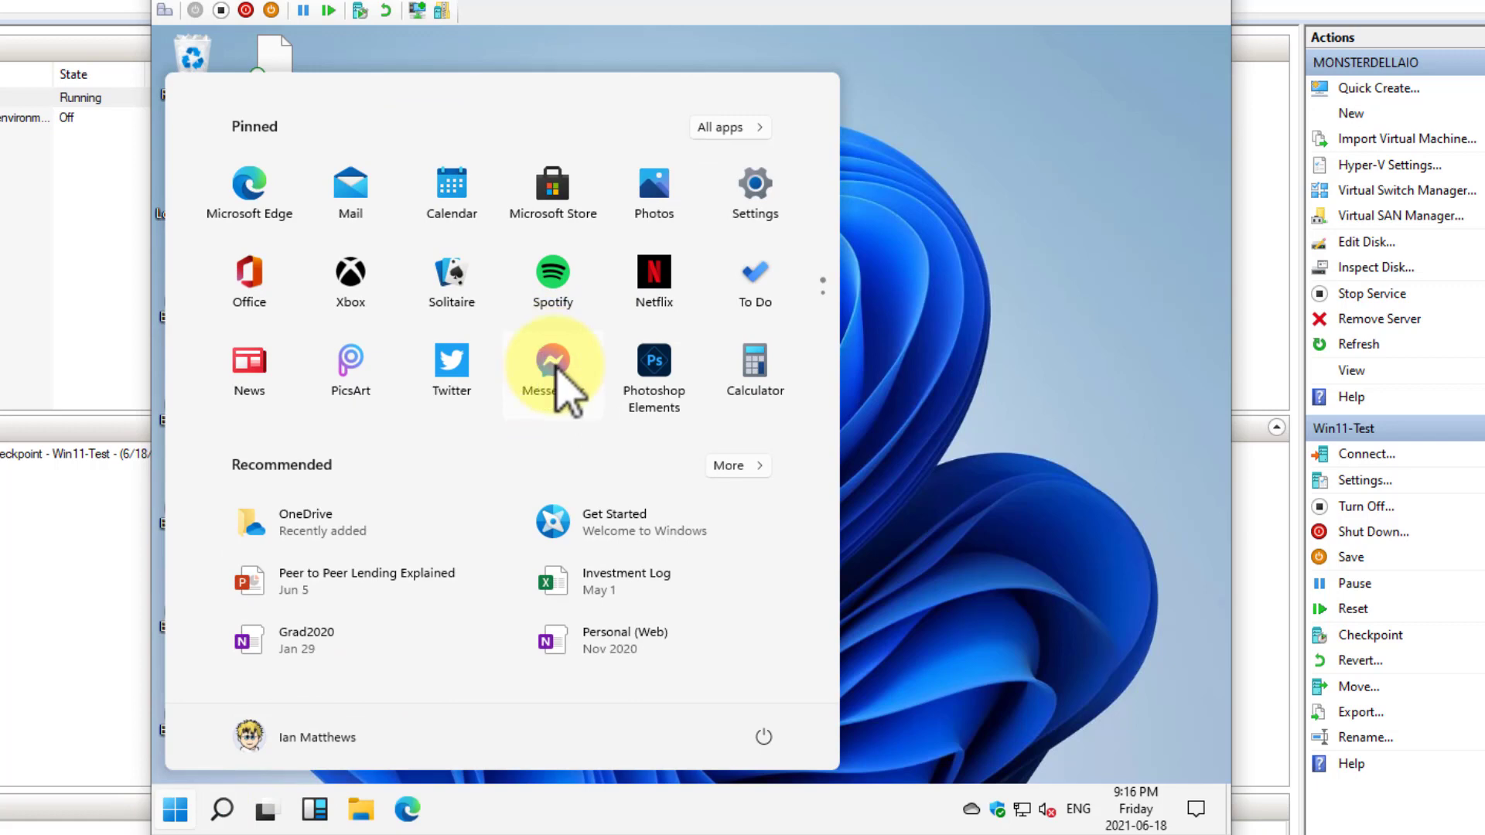
right_click(552, 367)
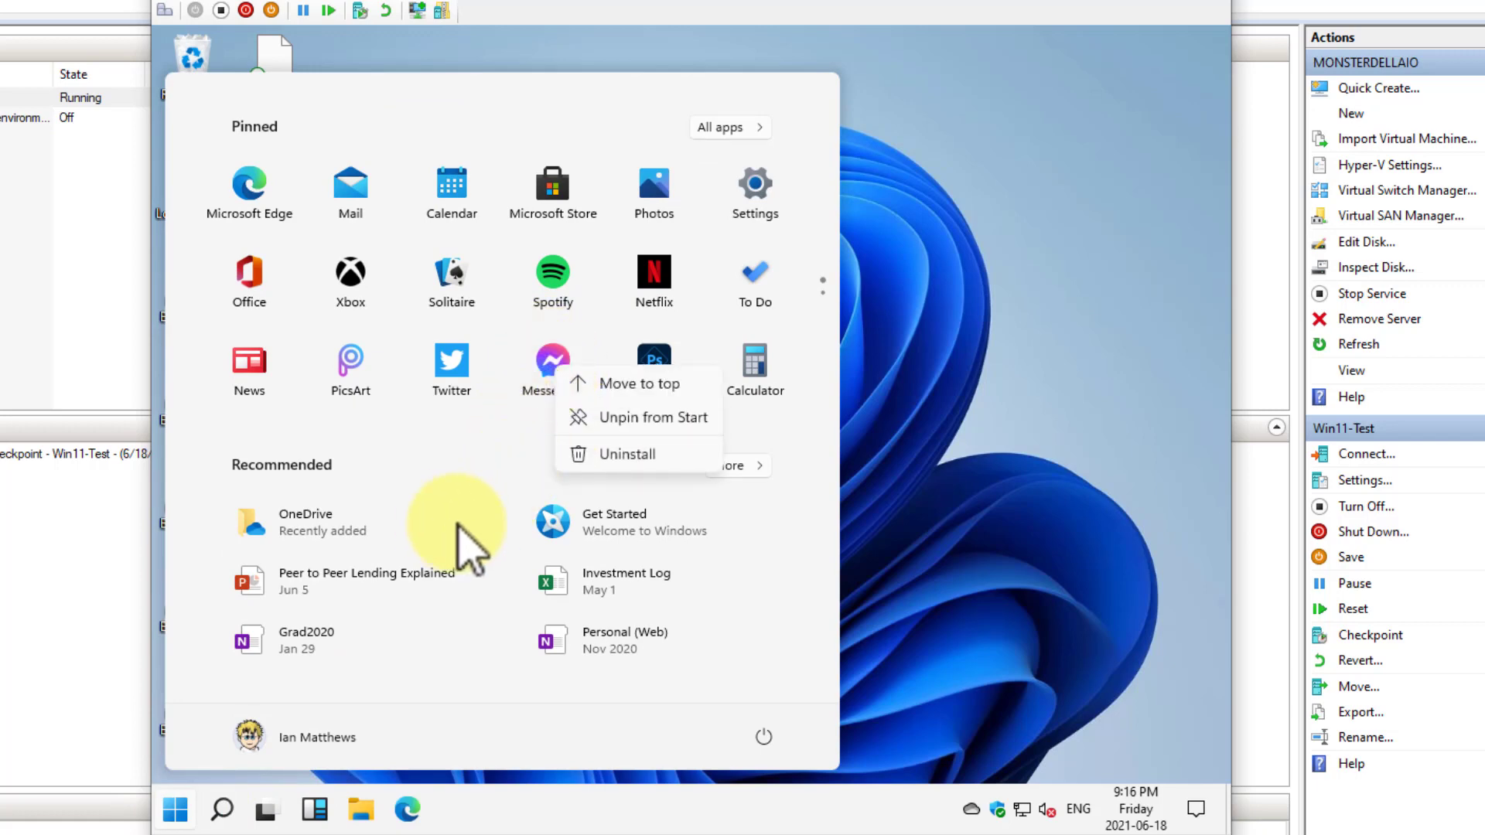
left_click(924, 464)
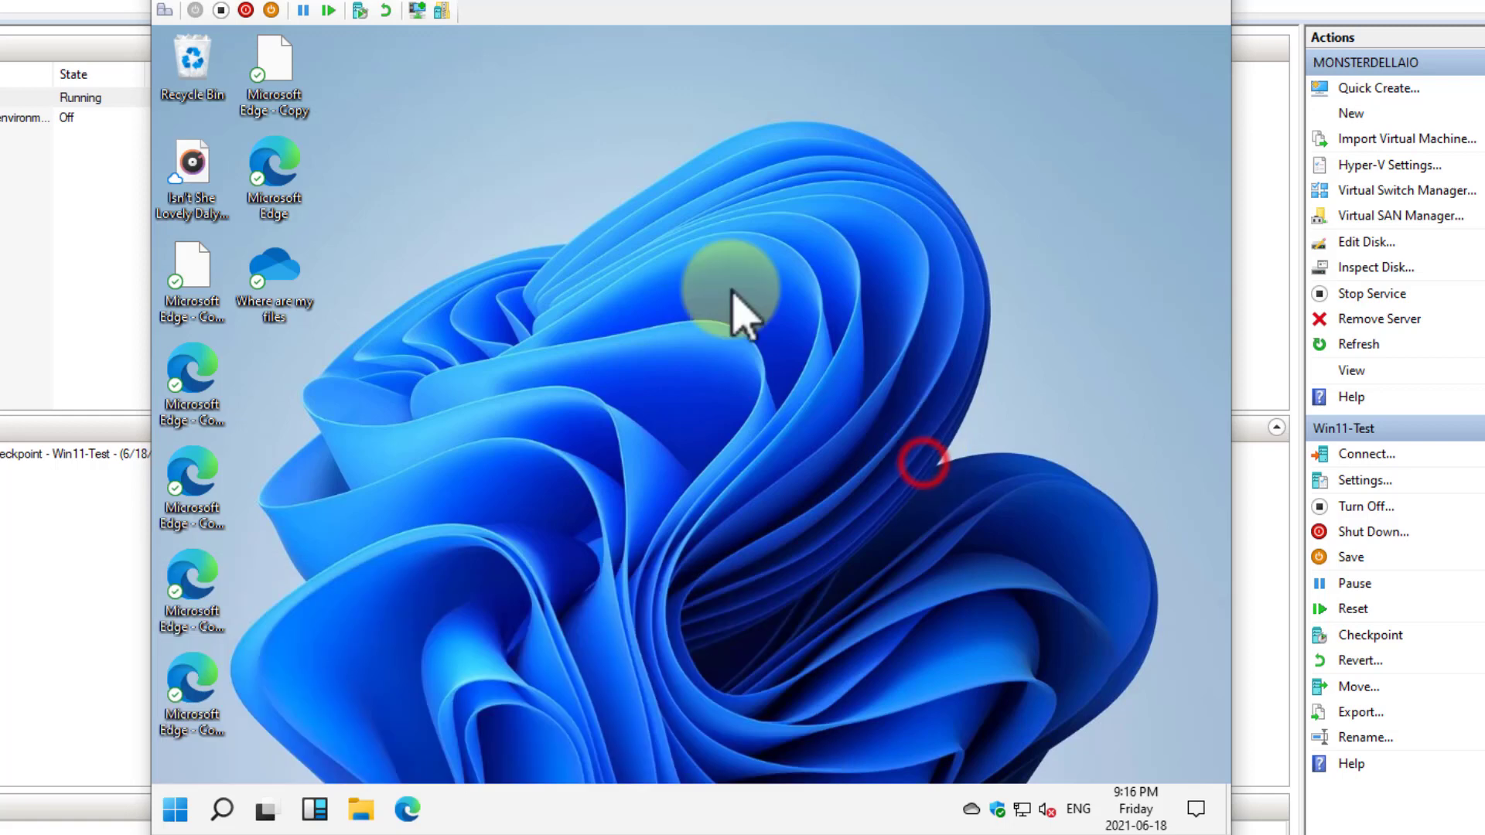
right_click(495, 147)
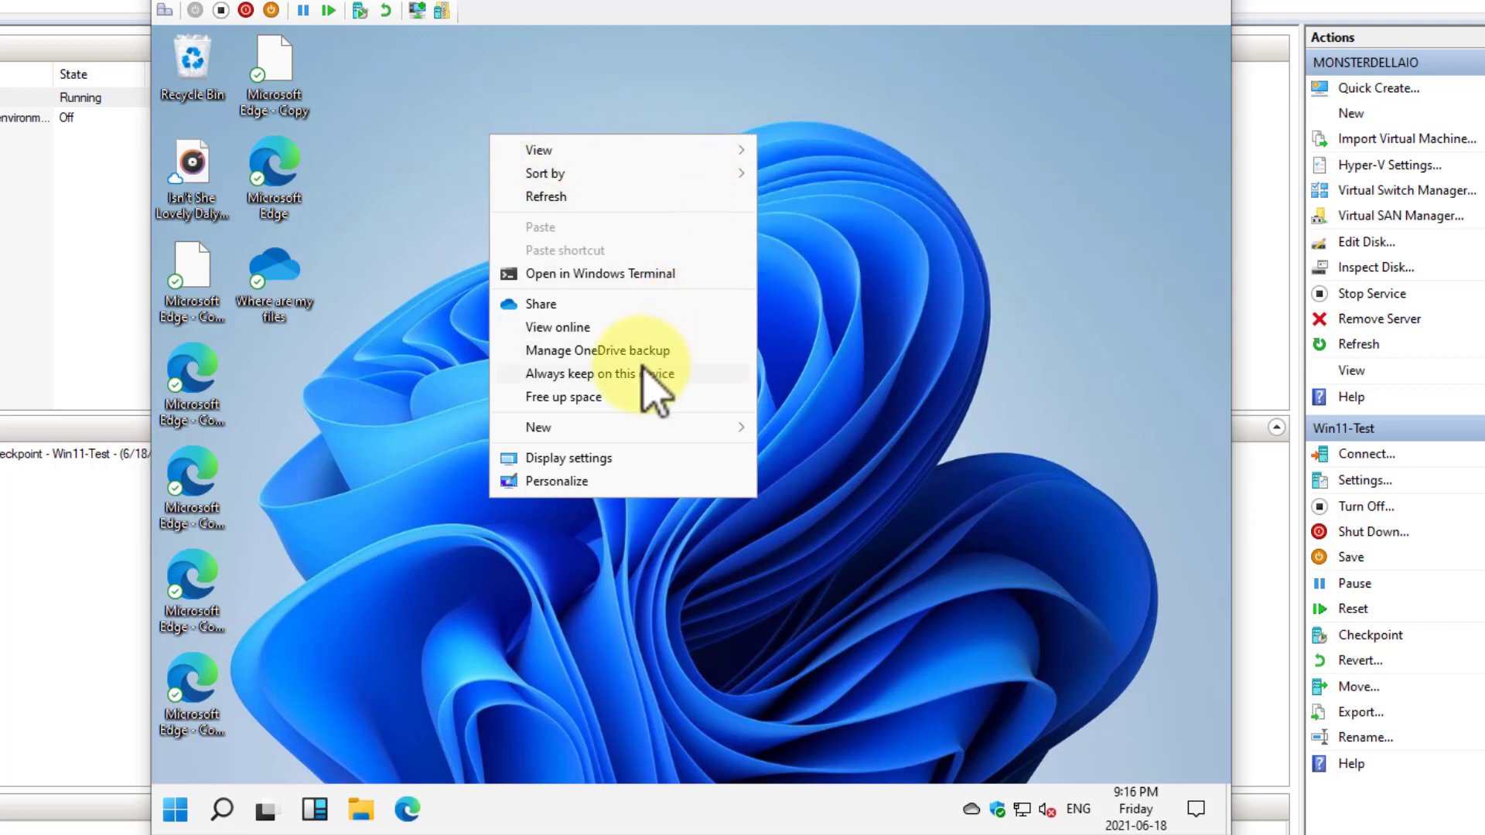
left_click(431, 403)
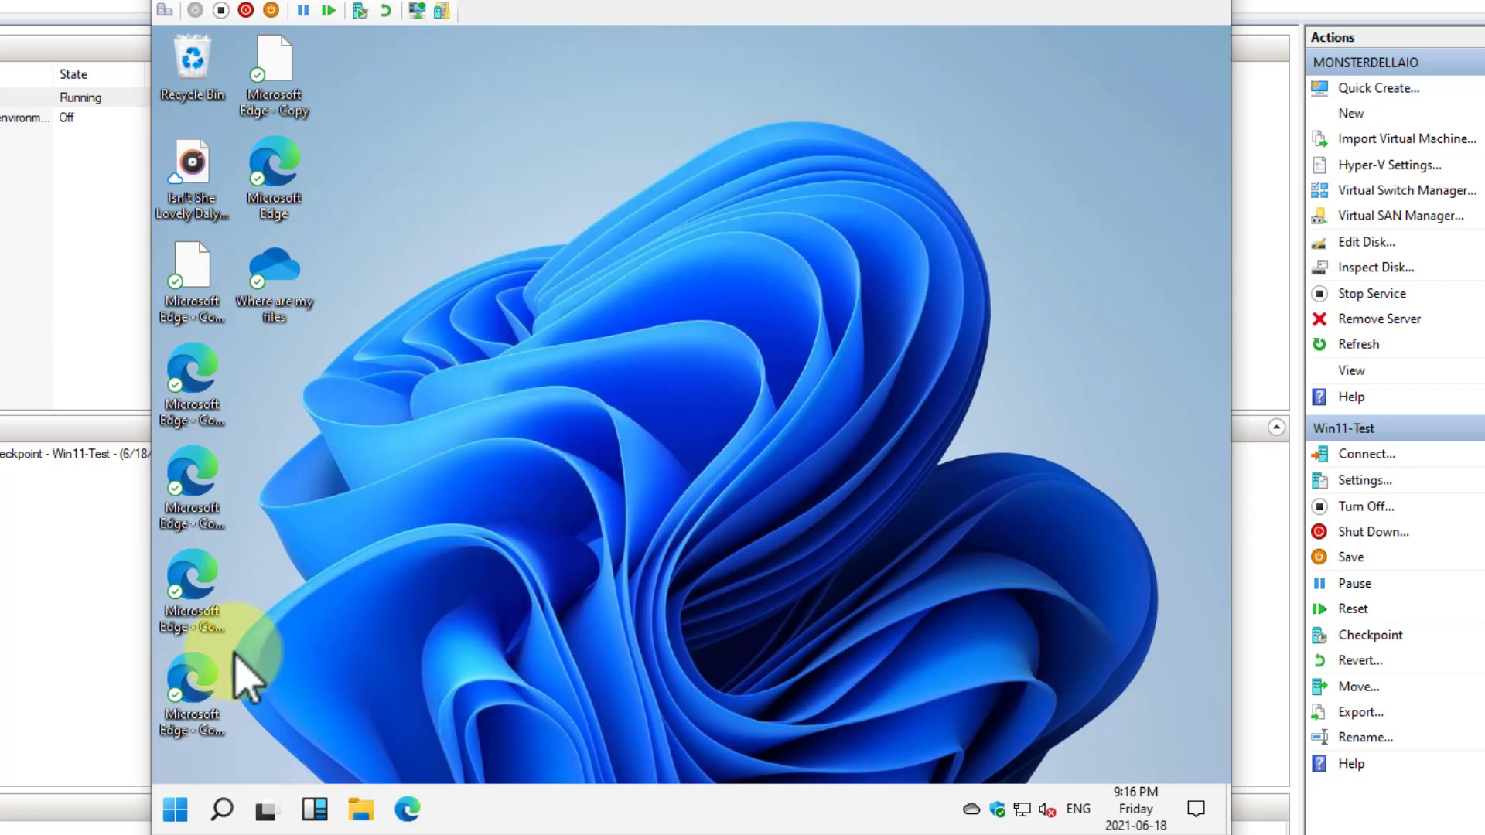
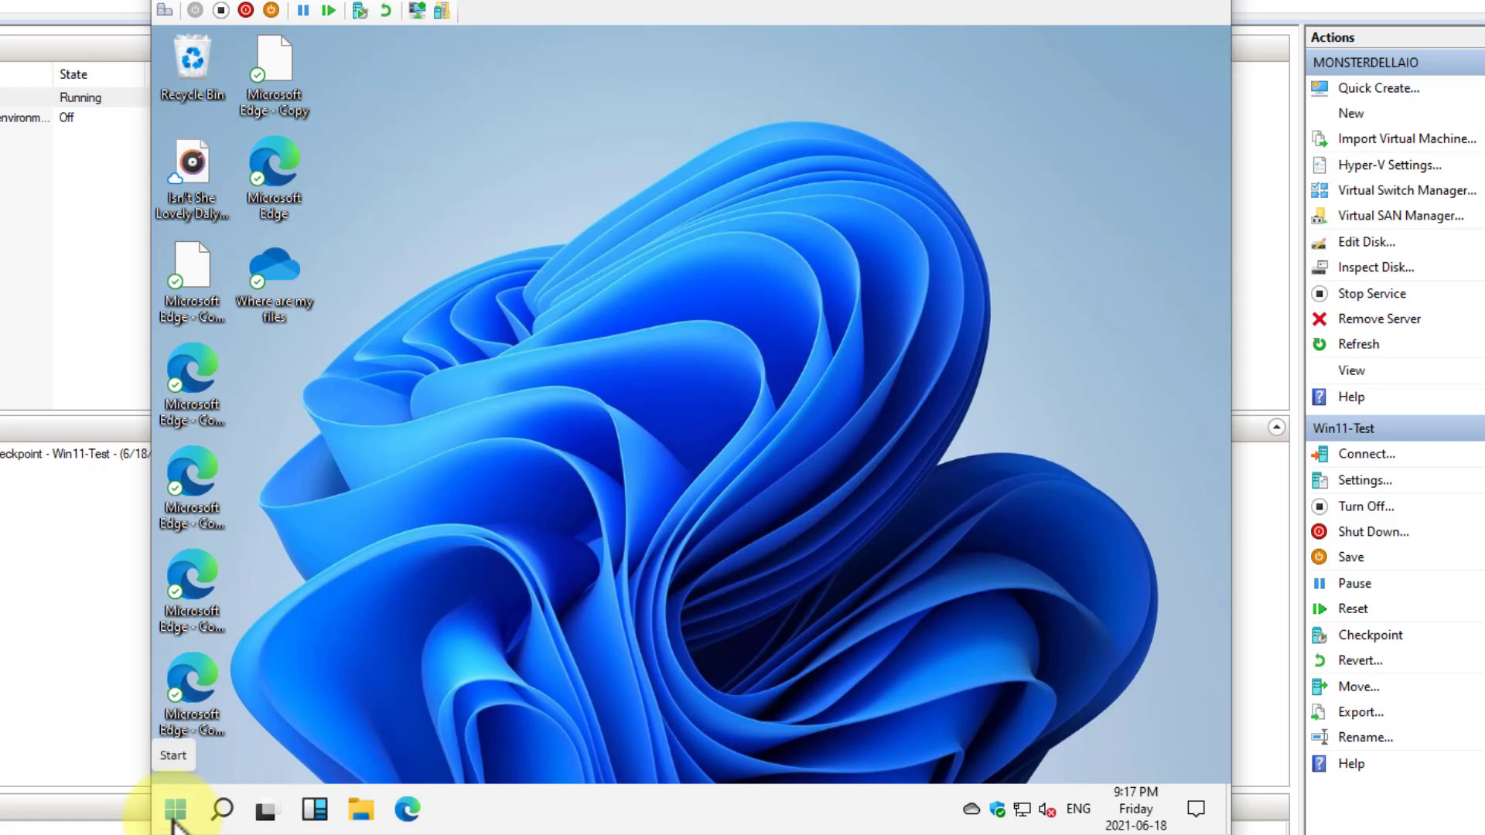
Open the Windows Features dialog by way of Apps and Features and Programs and Features, and move it clear
right_click(173, 821)
left_click(257, 246)
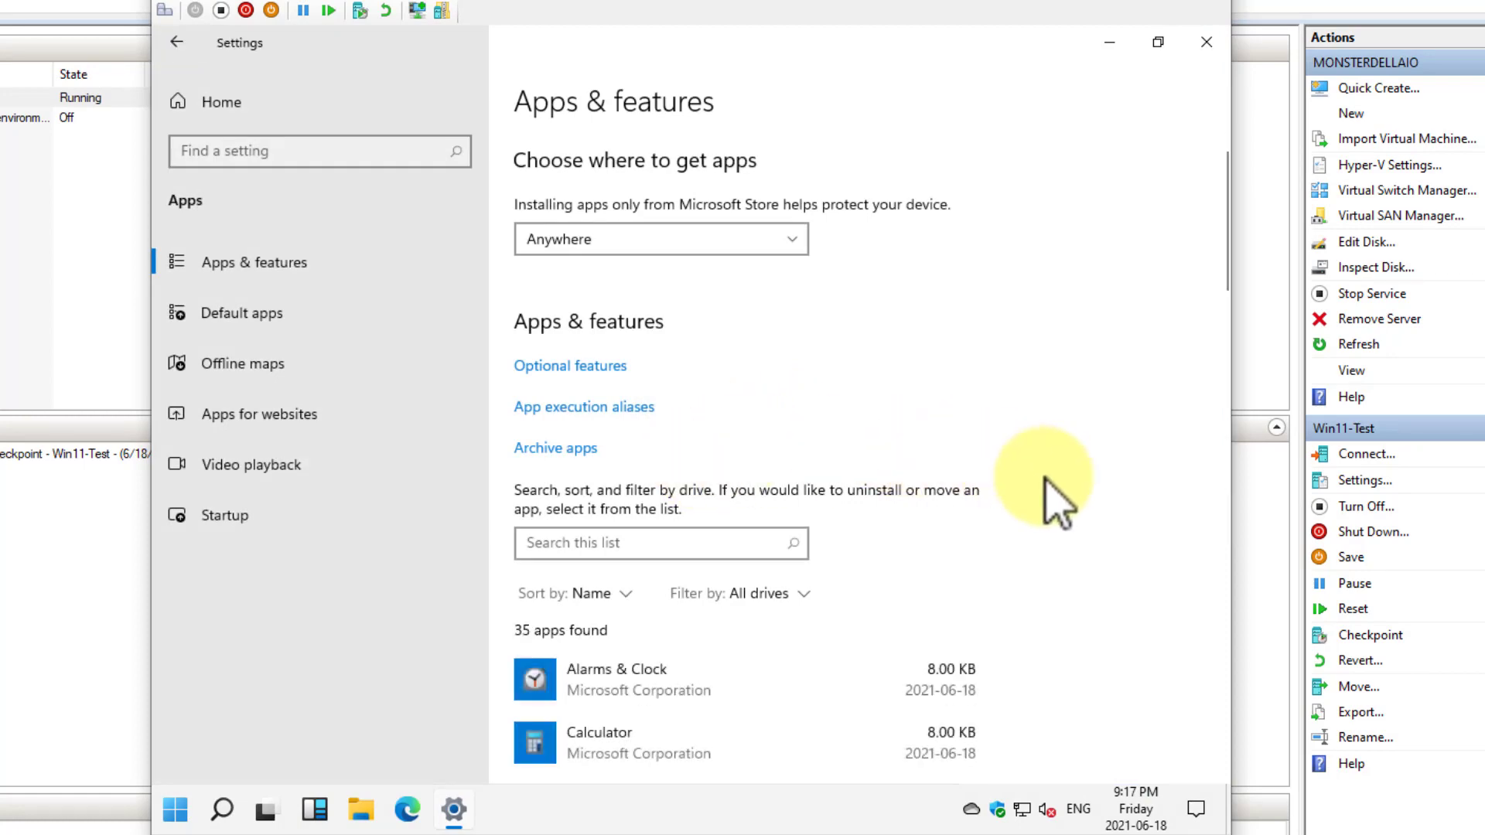
scroll(1045, 480, "down", 20)
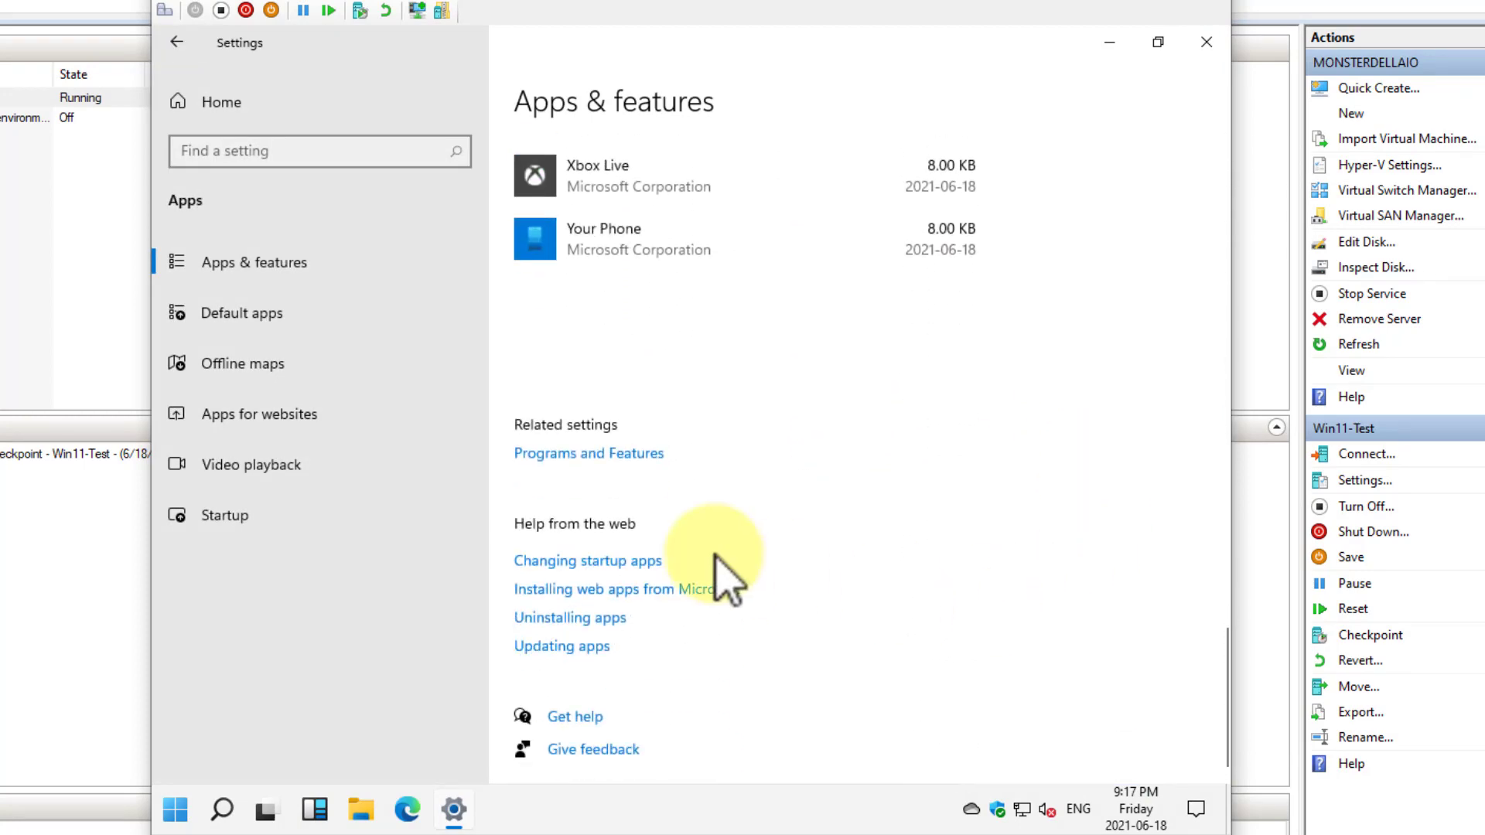
left_click(618, 453)
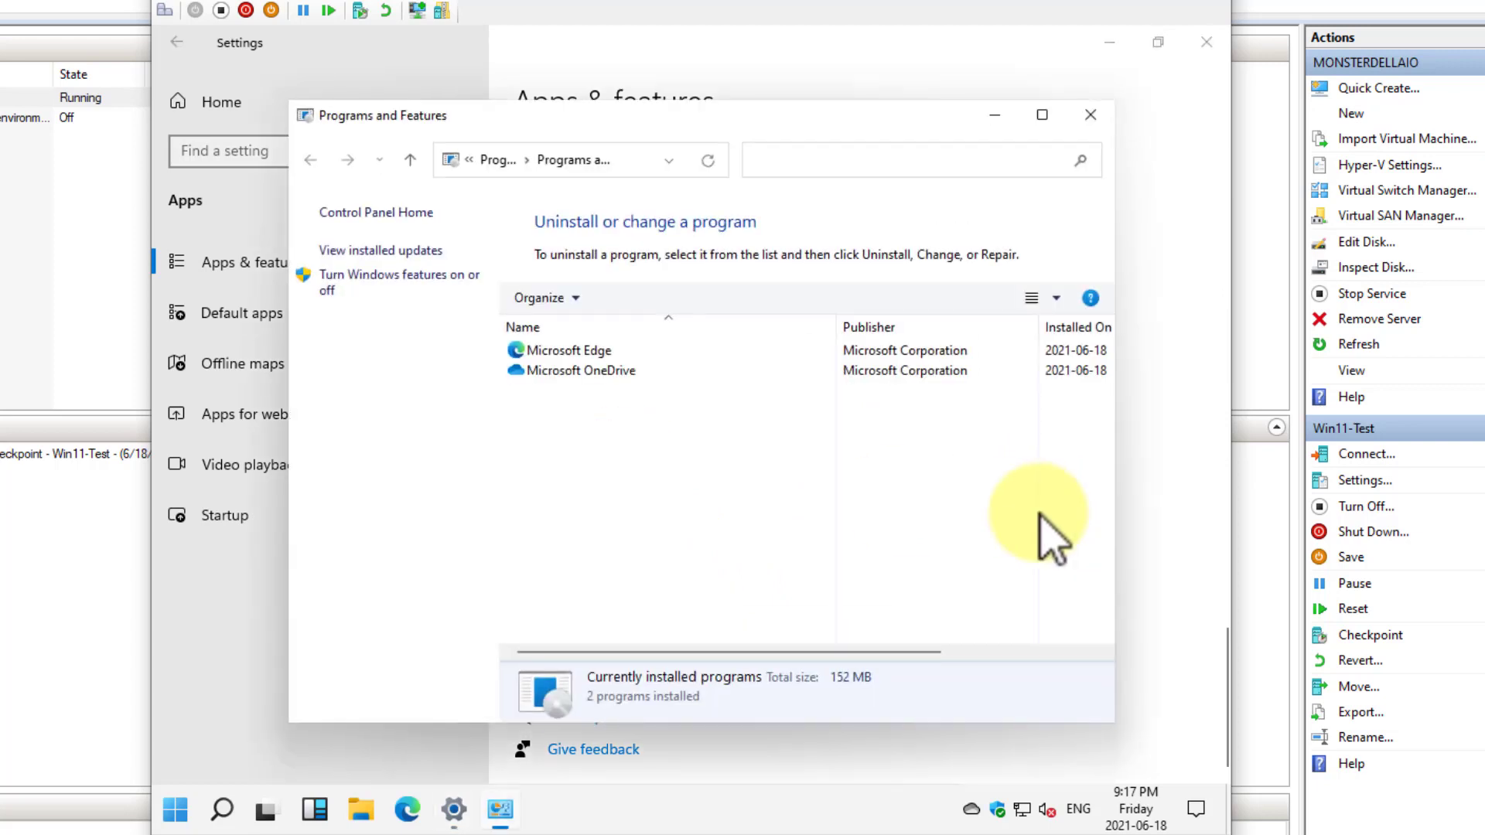
left_click(388, 273)
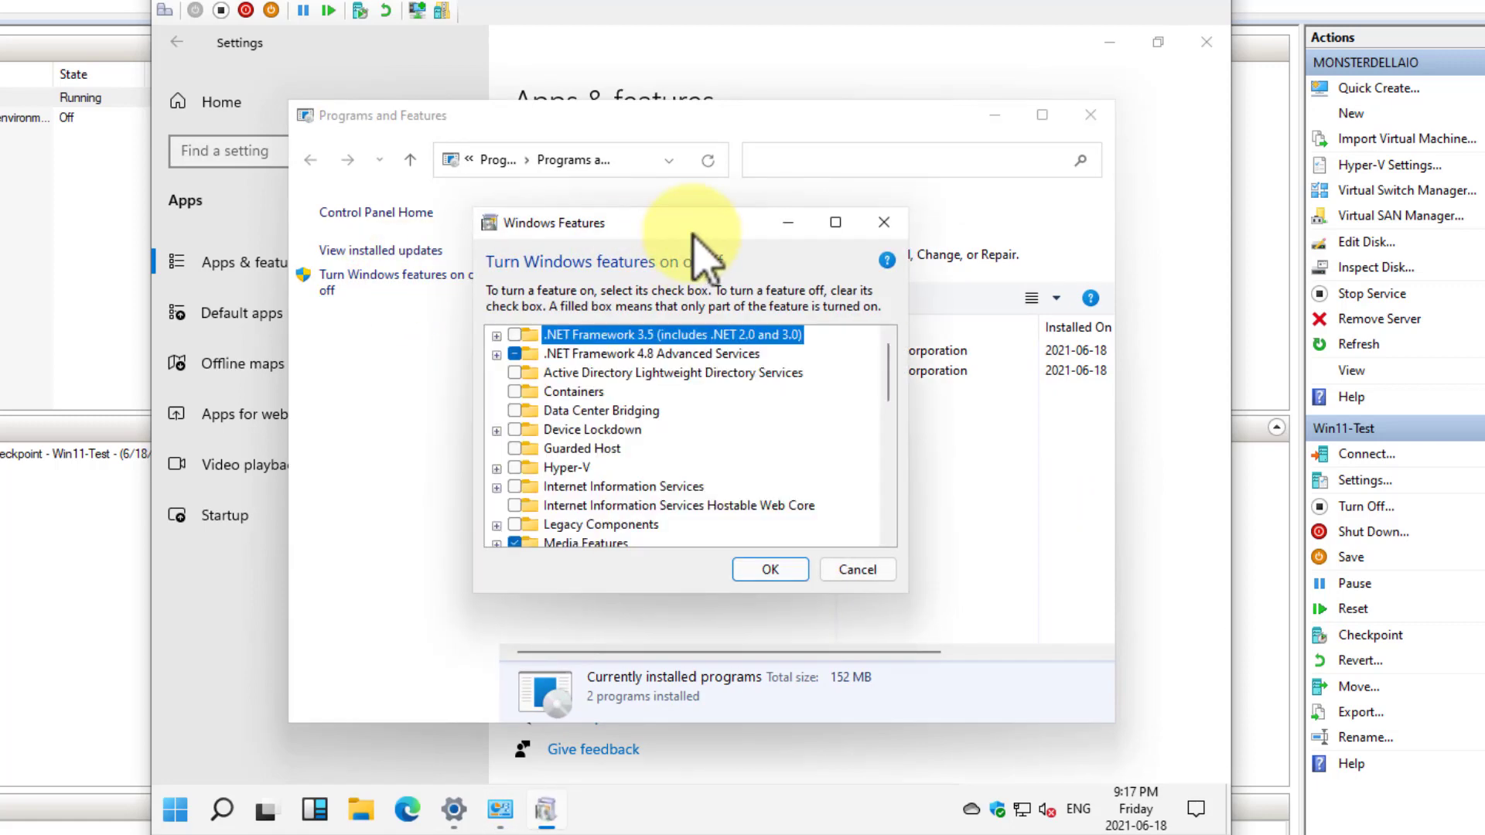
left_click_drag(692, 233, 555, 148)
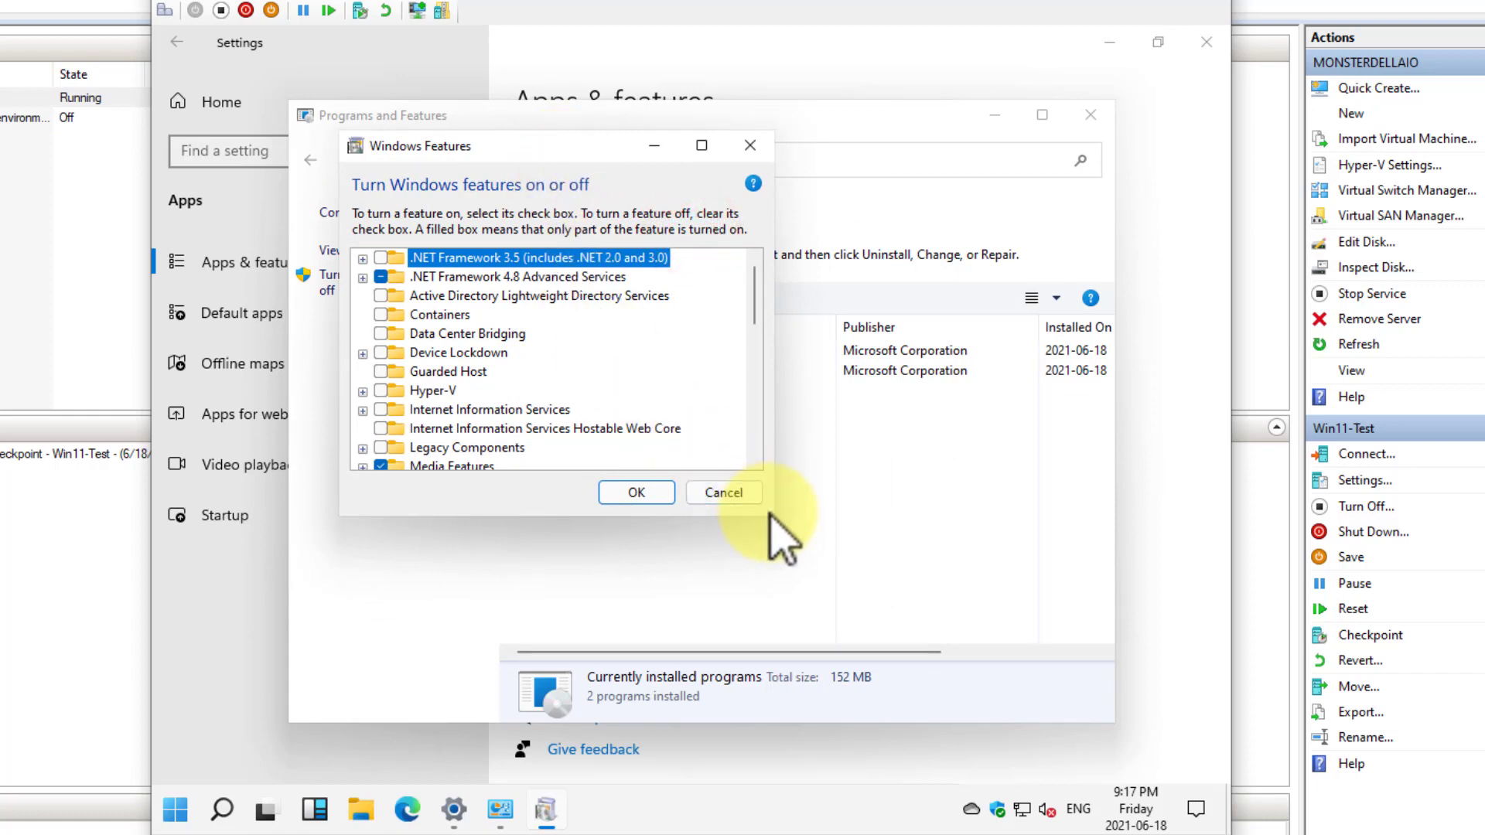
Turn on the Hyper-V feature with its Hyper-V Management Tools and apply the change
left_click(378, 392)
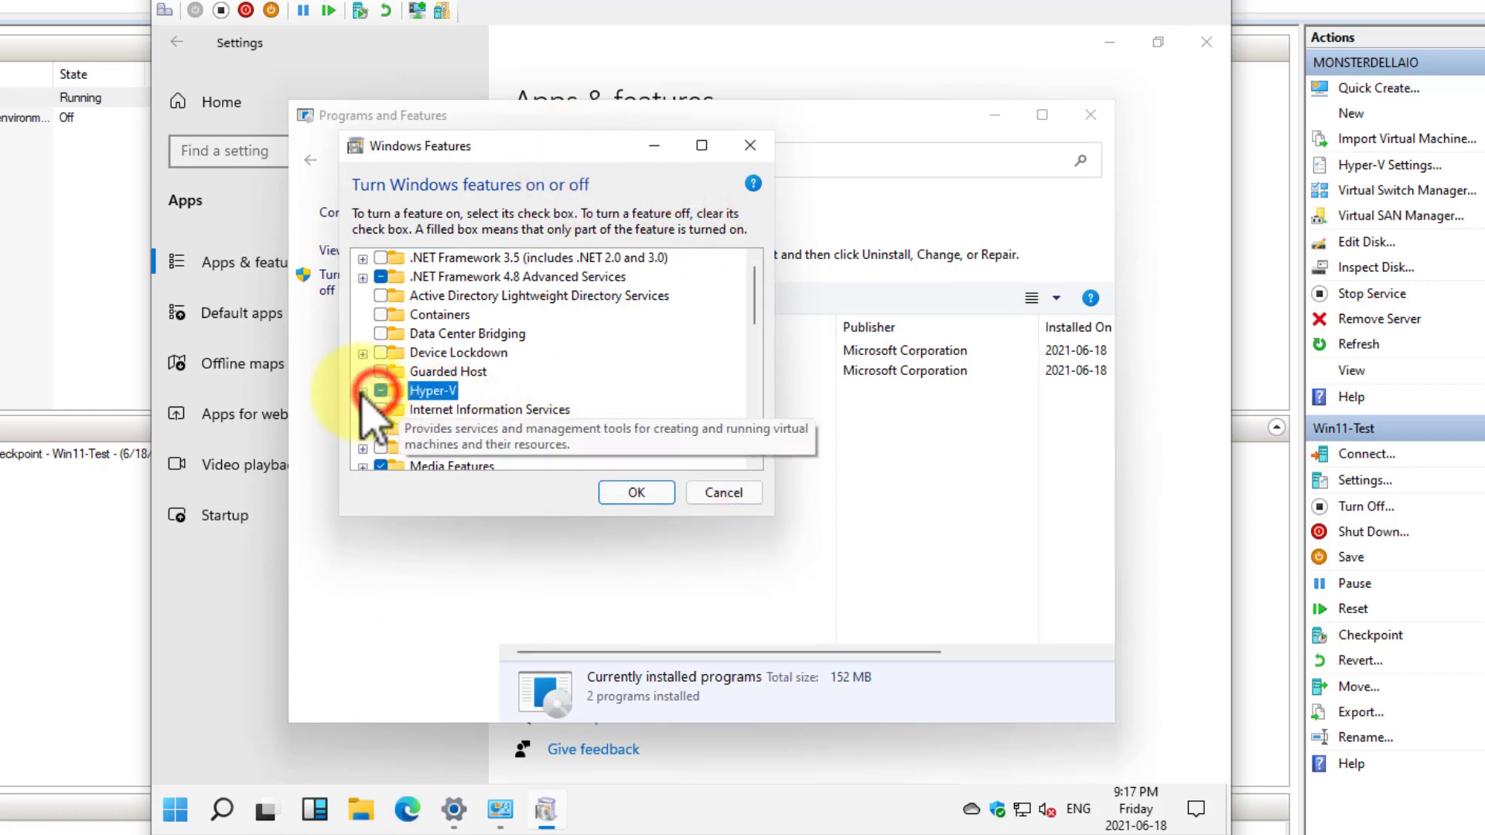
left_click(361, 392)
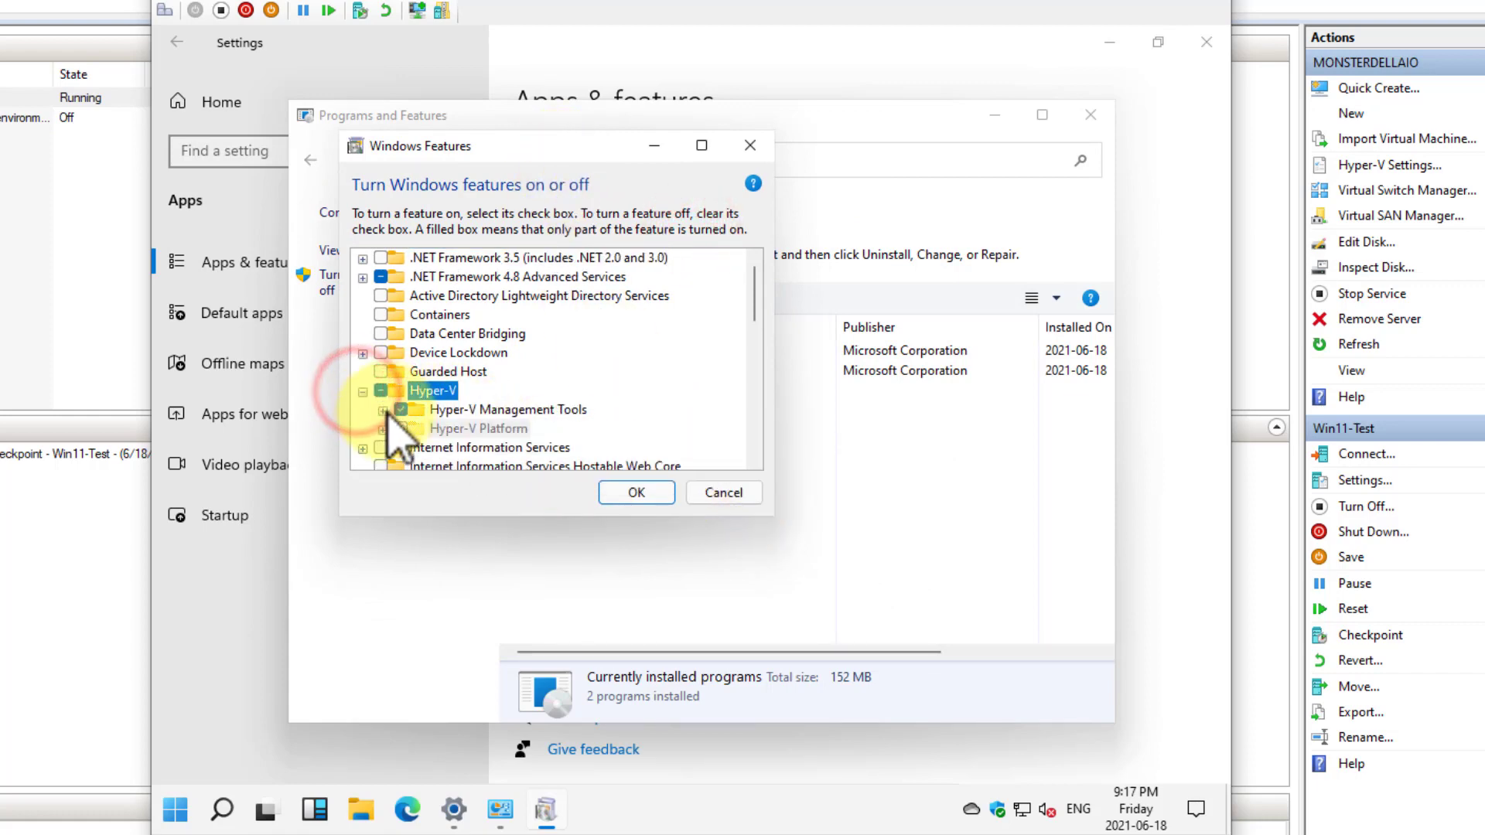
left_click(399, 430)
left_click(654, 497)
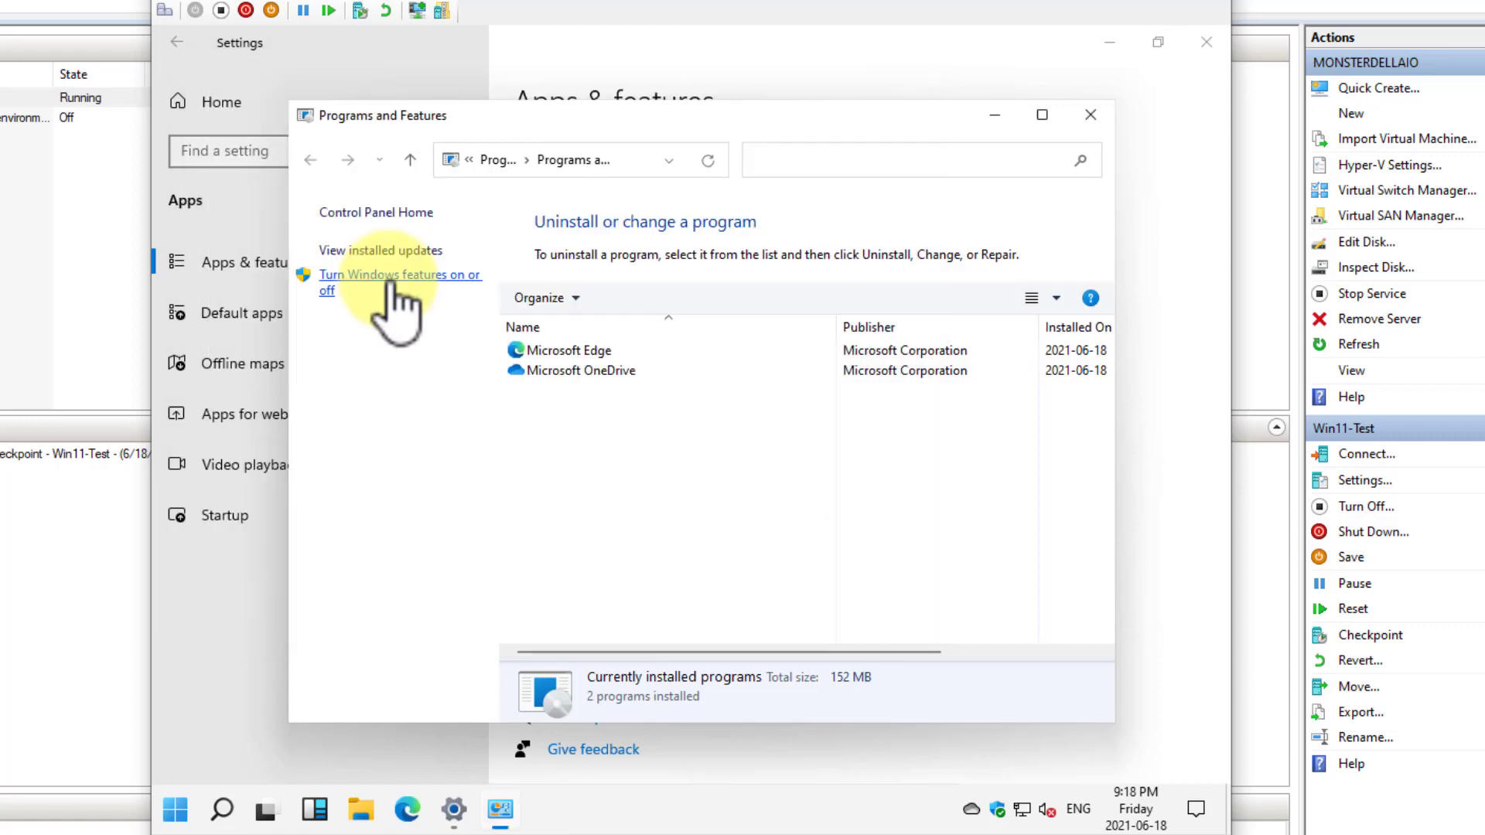
Reopen Windows Features, turn on Hyper-V Services under Hyper-V Platform, apply the change and restart Windows
left_click(391, 277)
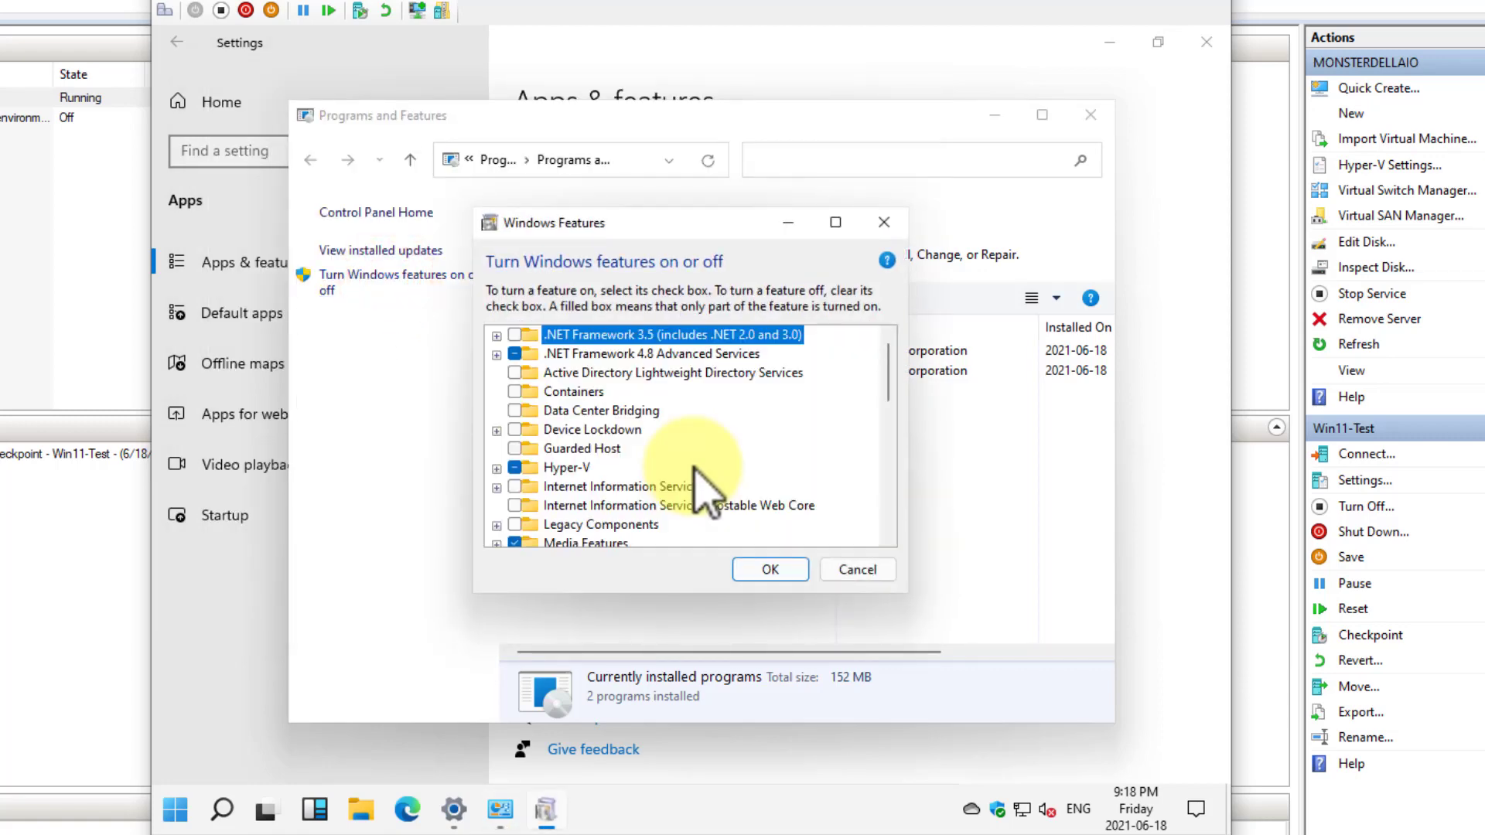
scroll(704, 487, "down", 1)
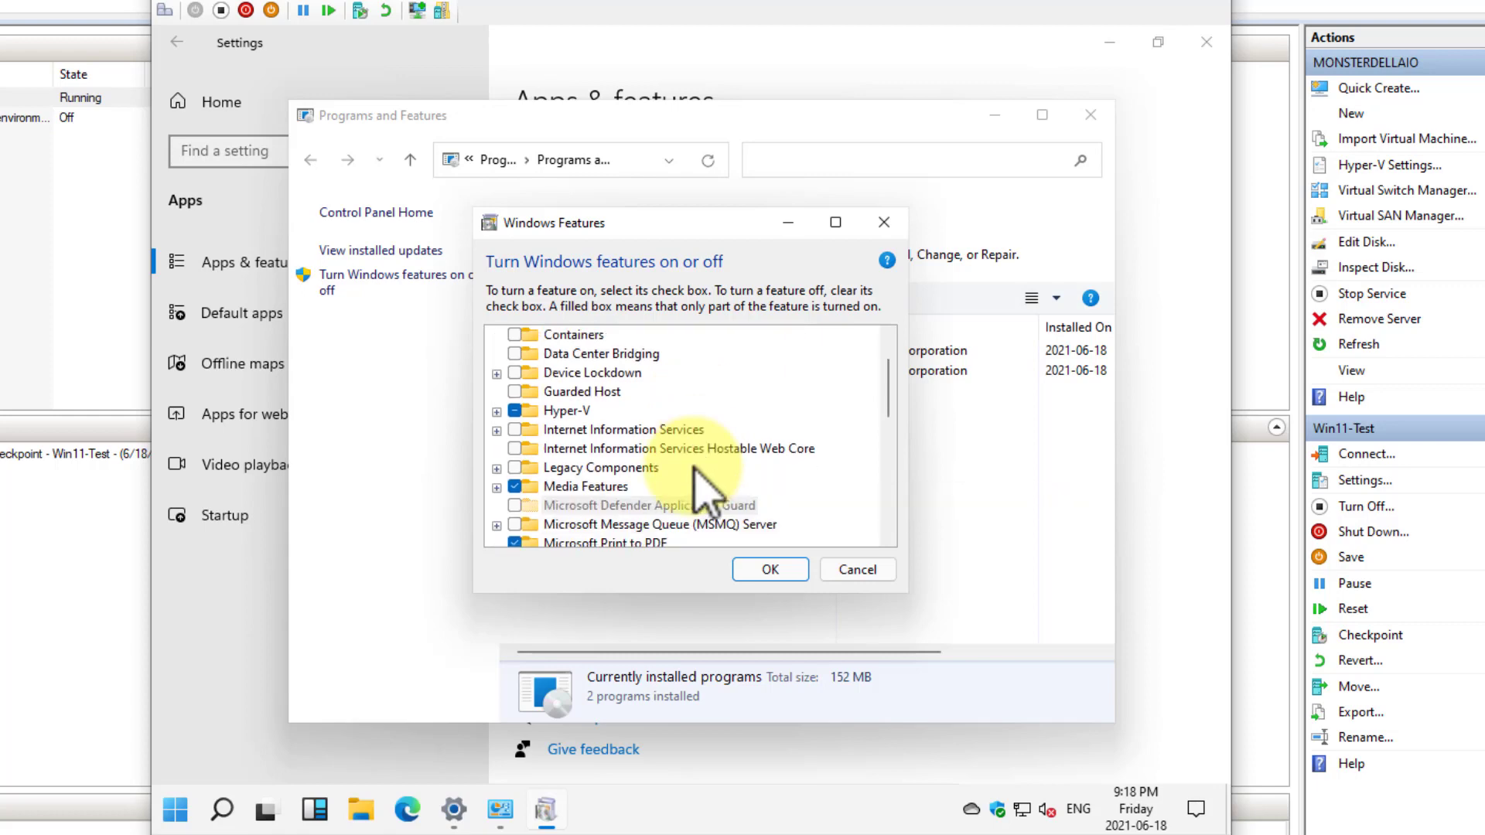
left_click(497, 409)
left_click(516, 449)
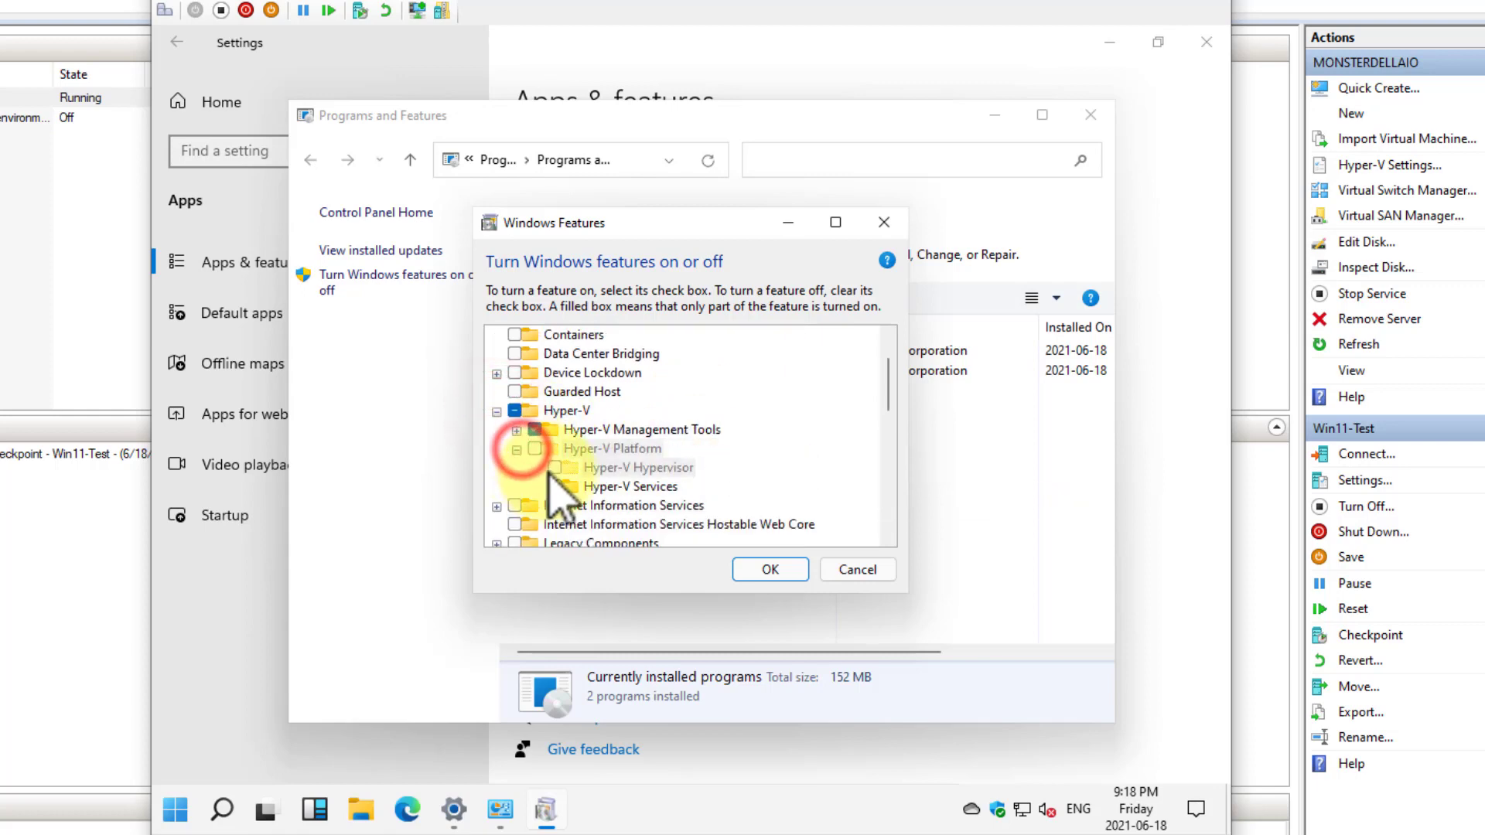
left_click(552, 472)
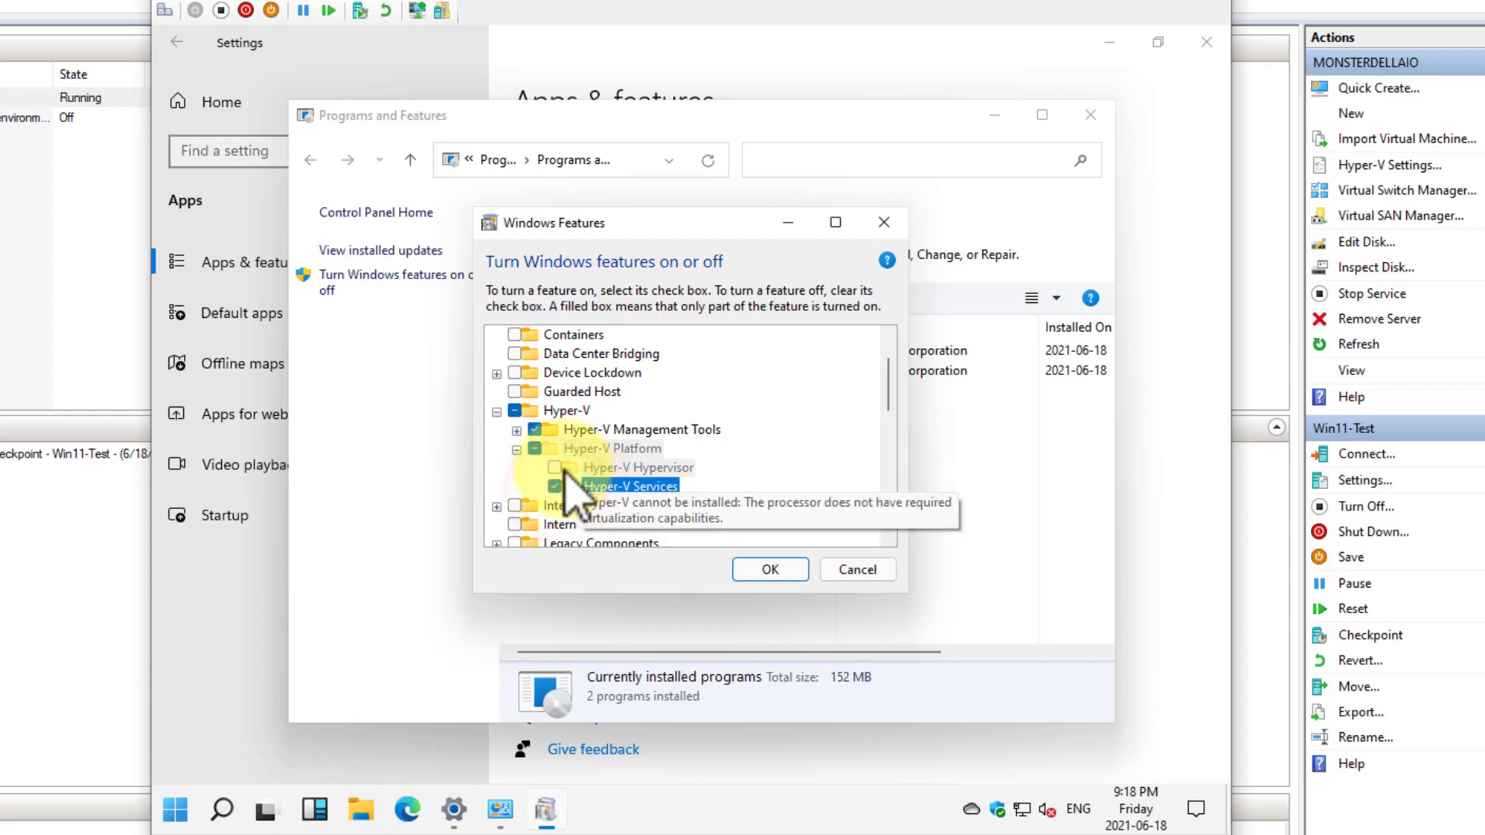
left_click(785, 570)
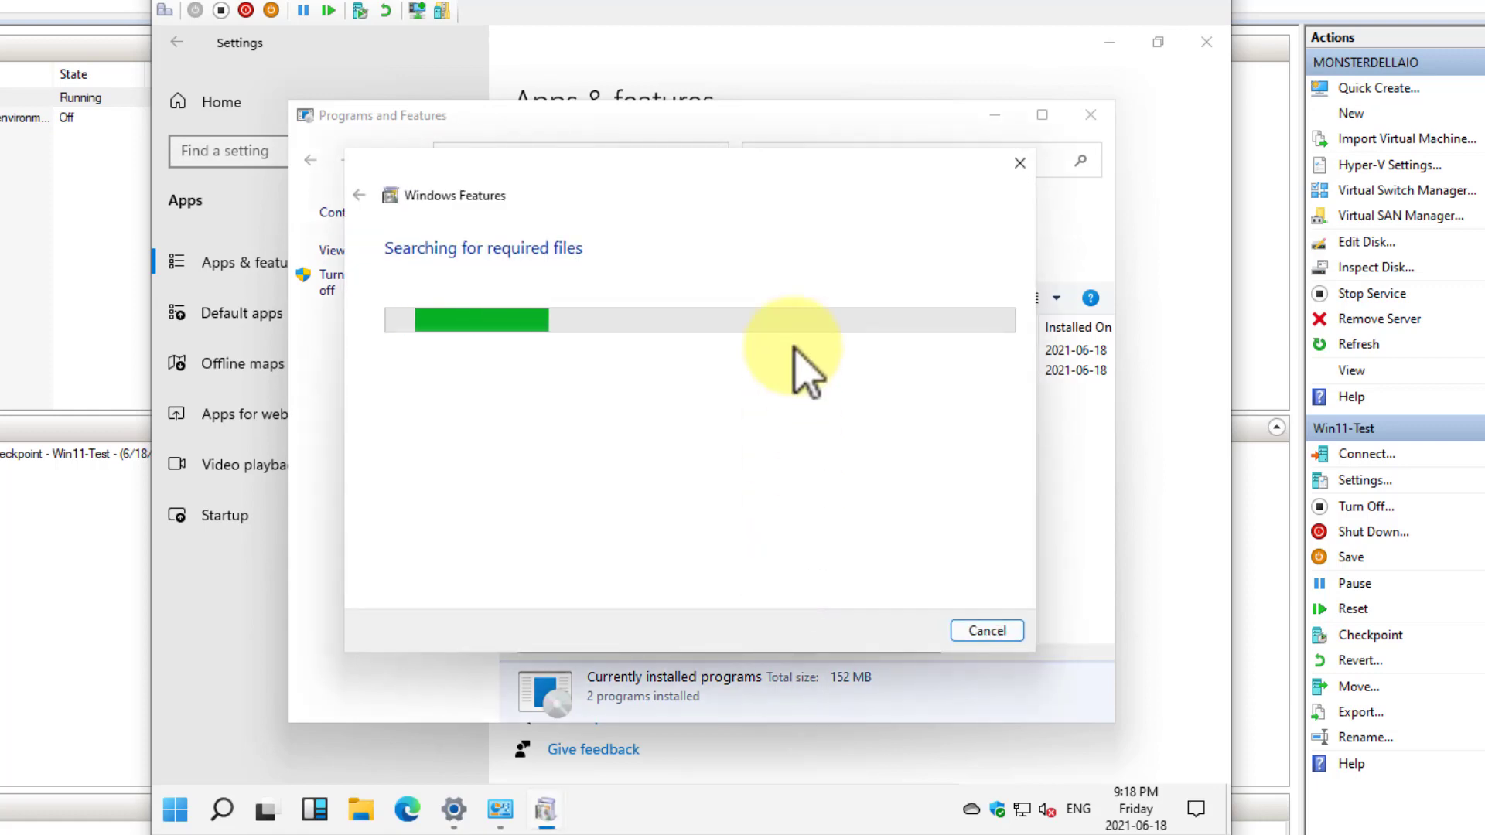
left_click(876, 629)
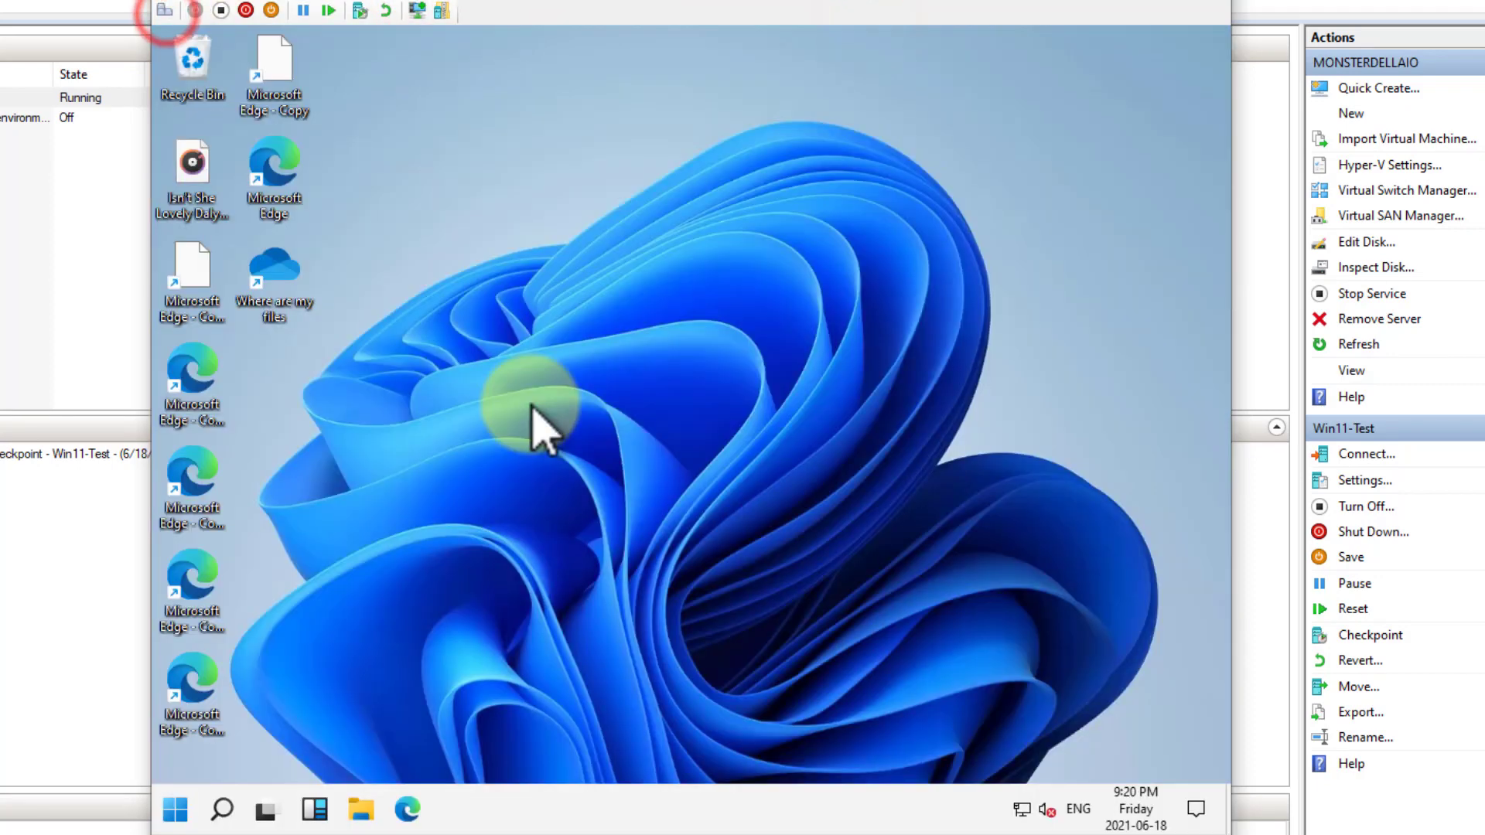
Search for "hyper" inside the virtual machine, open Hyper-V Manager and select the local computer as the server
left_click(173, 808)
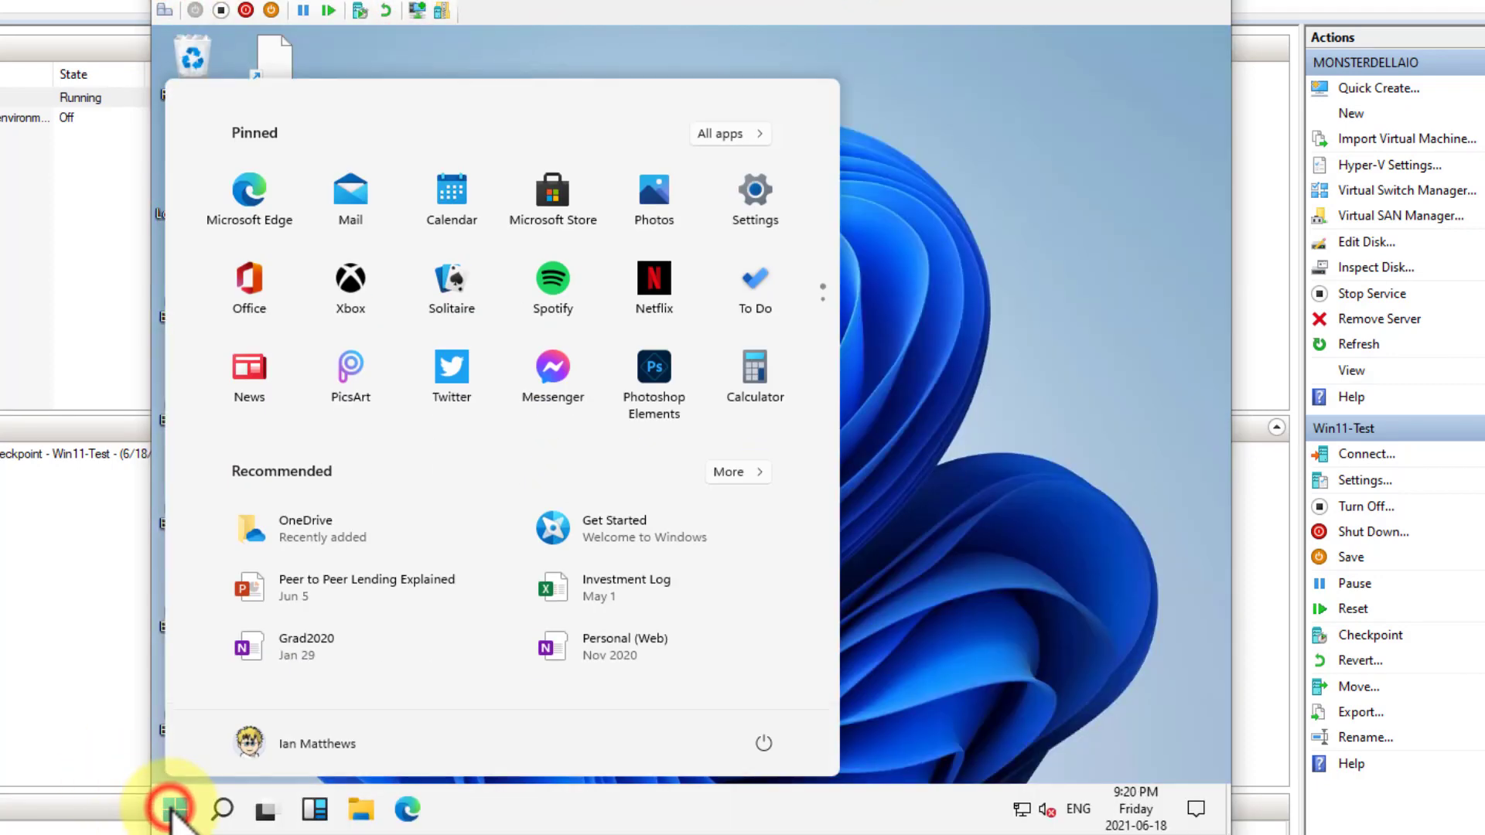
type("hyper")
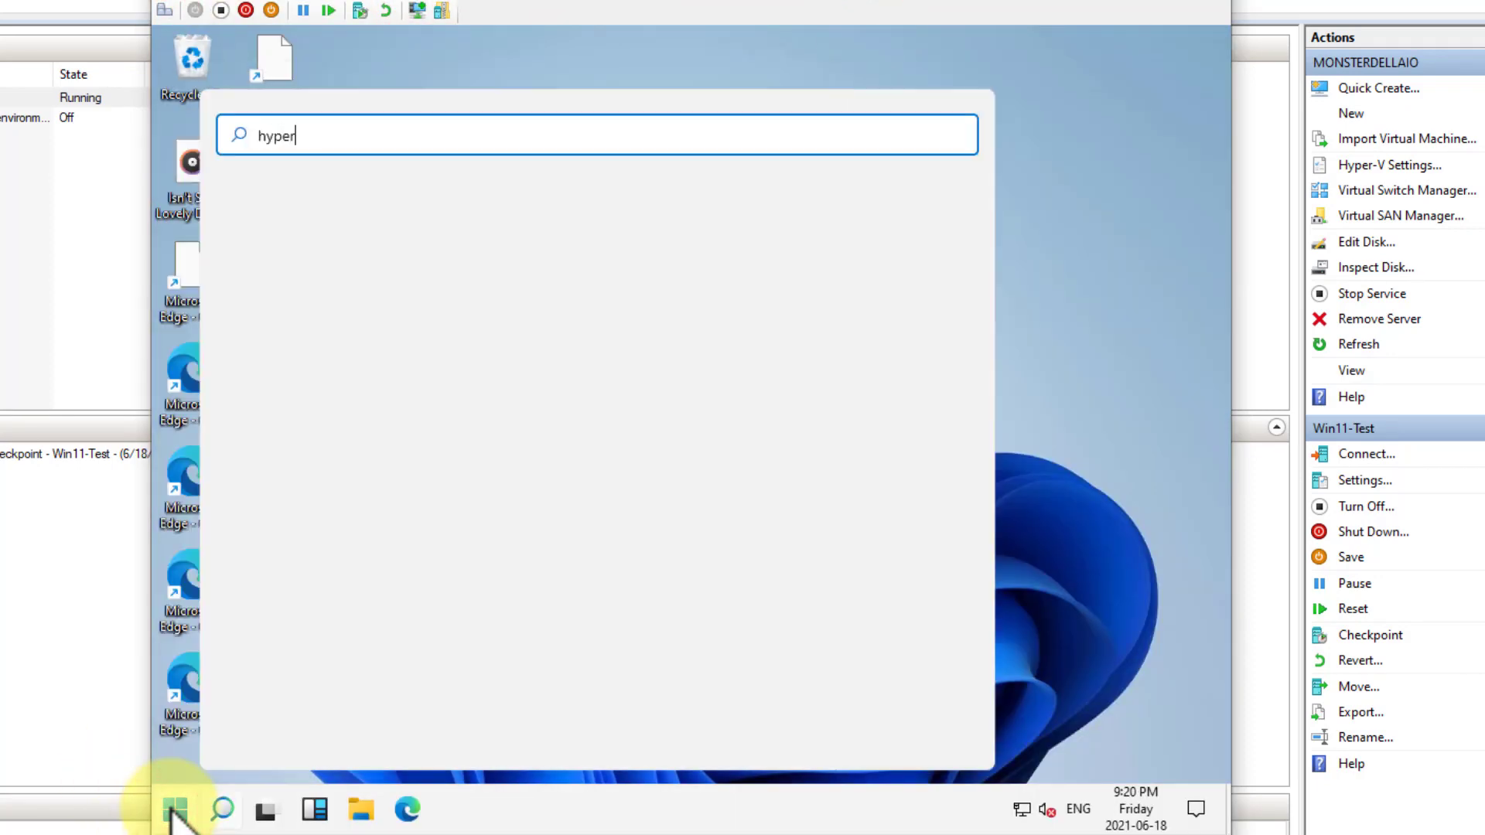
left_click(376, 287)
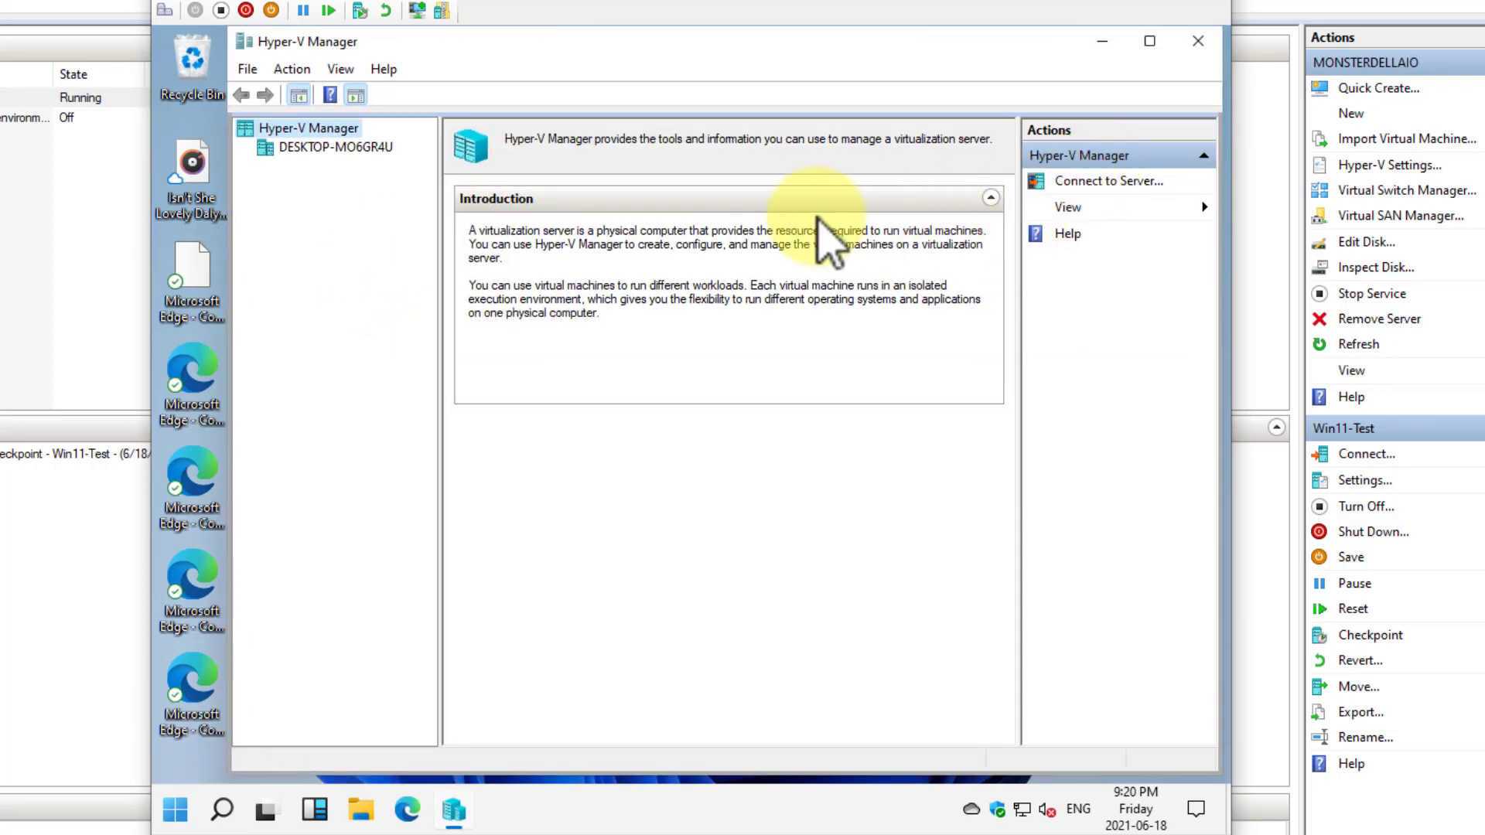
left_click(338, 147)
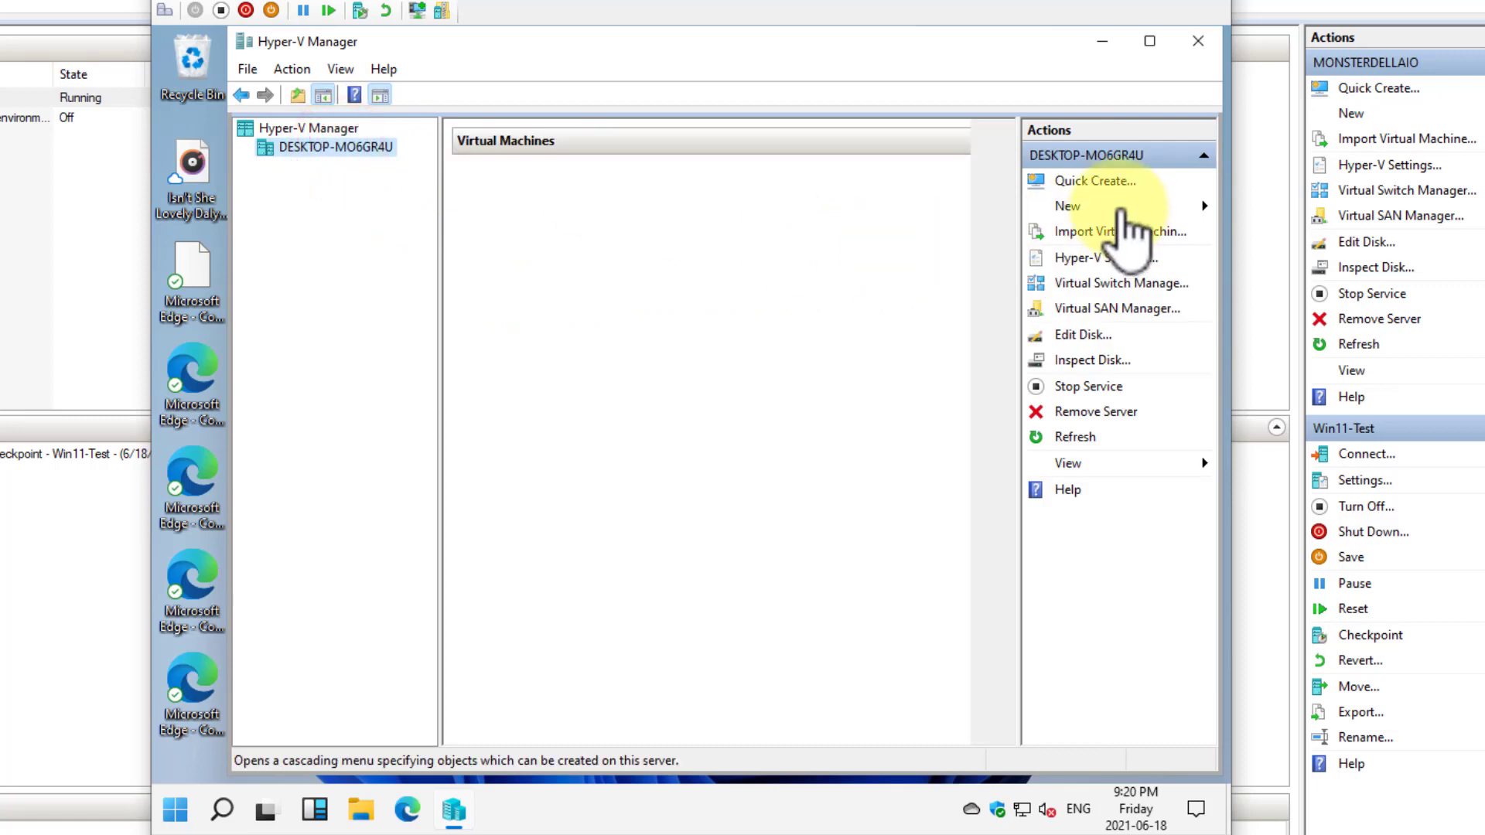
Examine the Quick Create entries for Ubuntu 18.04.3 LTS, 19.10, 20.04 and MSIX Packaging Tool Environment, and close the gallery
left_click(1086, 180)
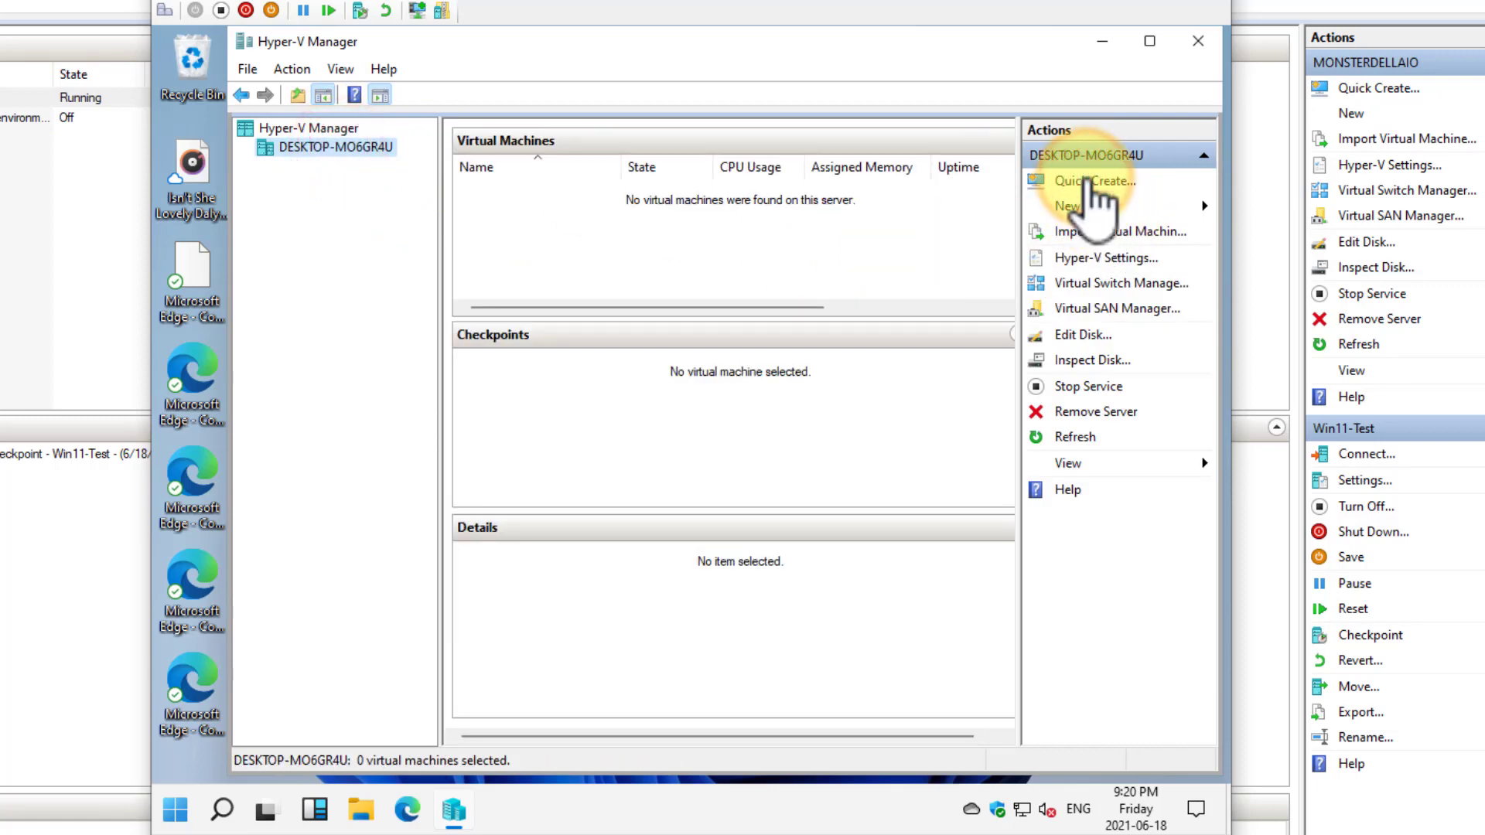
left_click(379, 260)
left_click(379, 290)
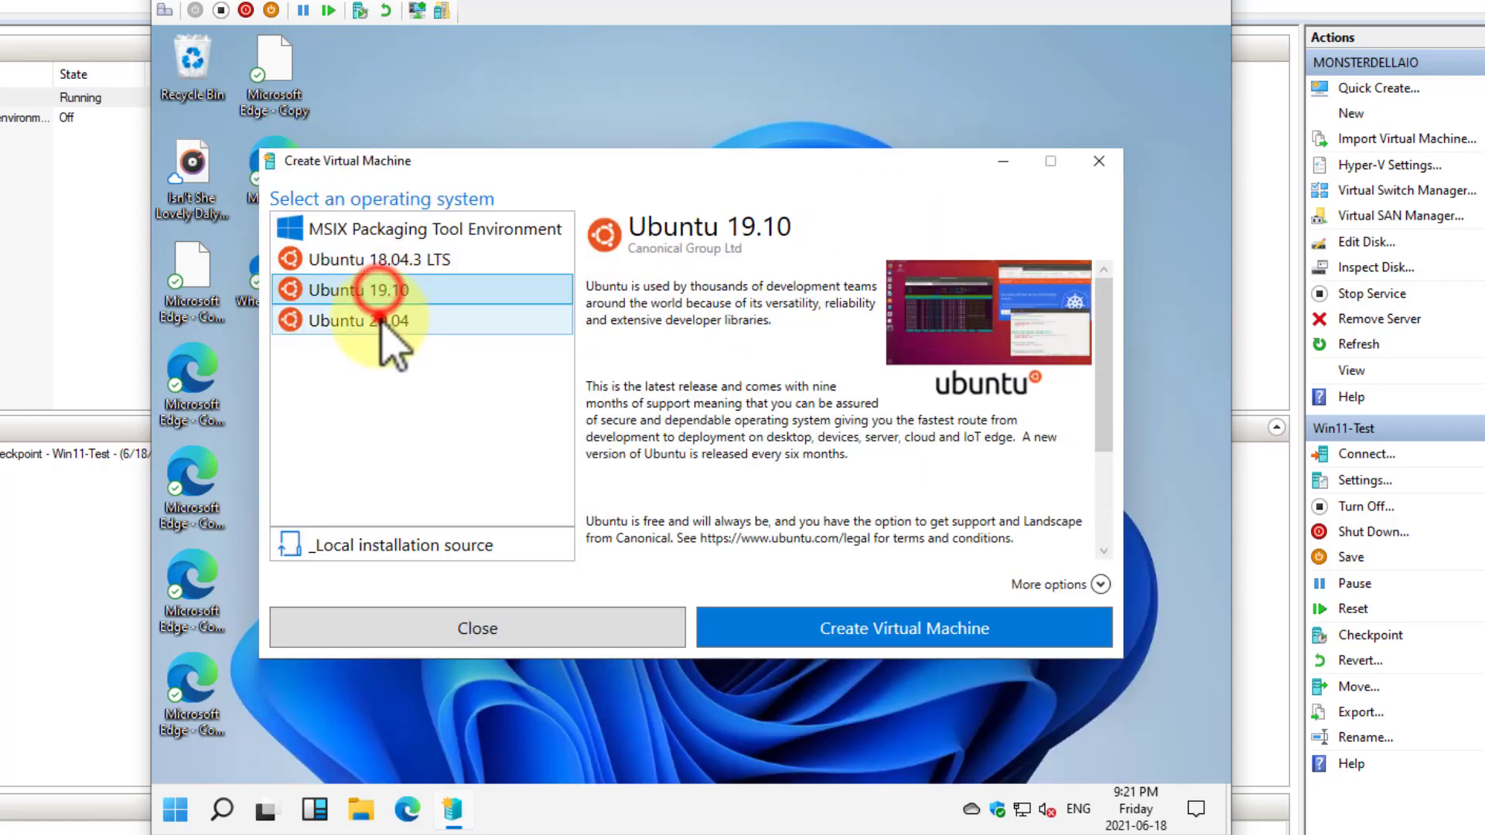
left_click(379, 320)
left_click(402, 228)
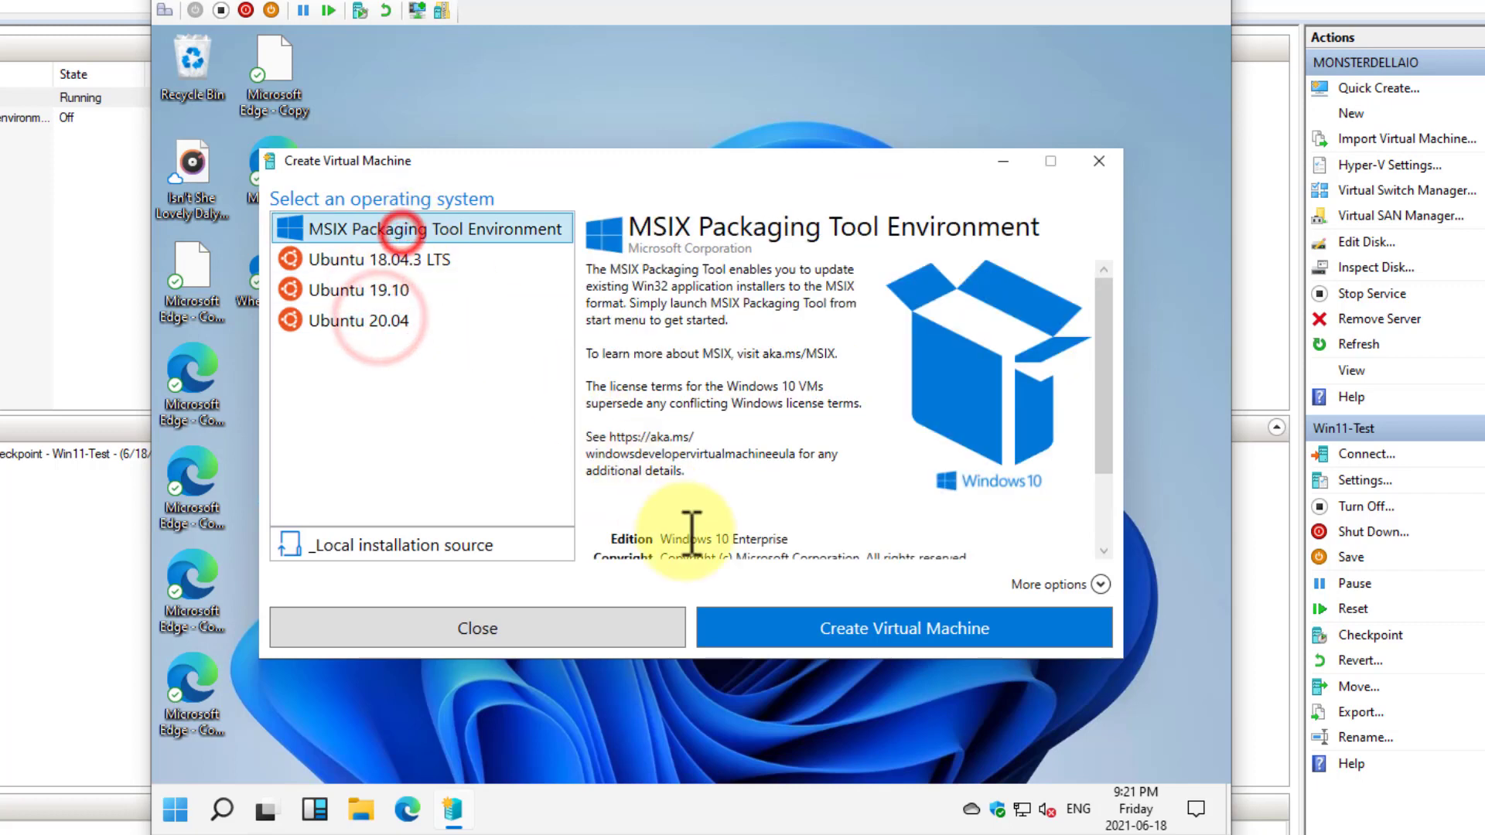
left_click(584, 627)
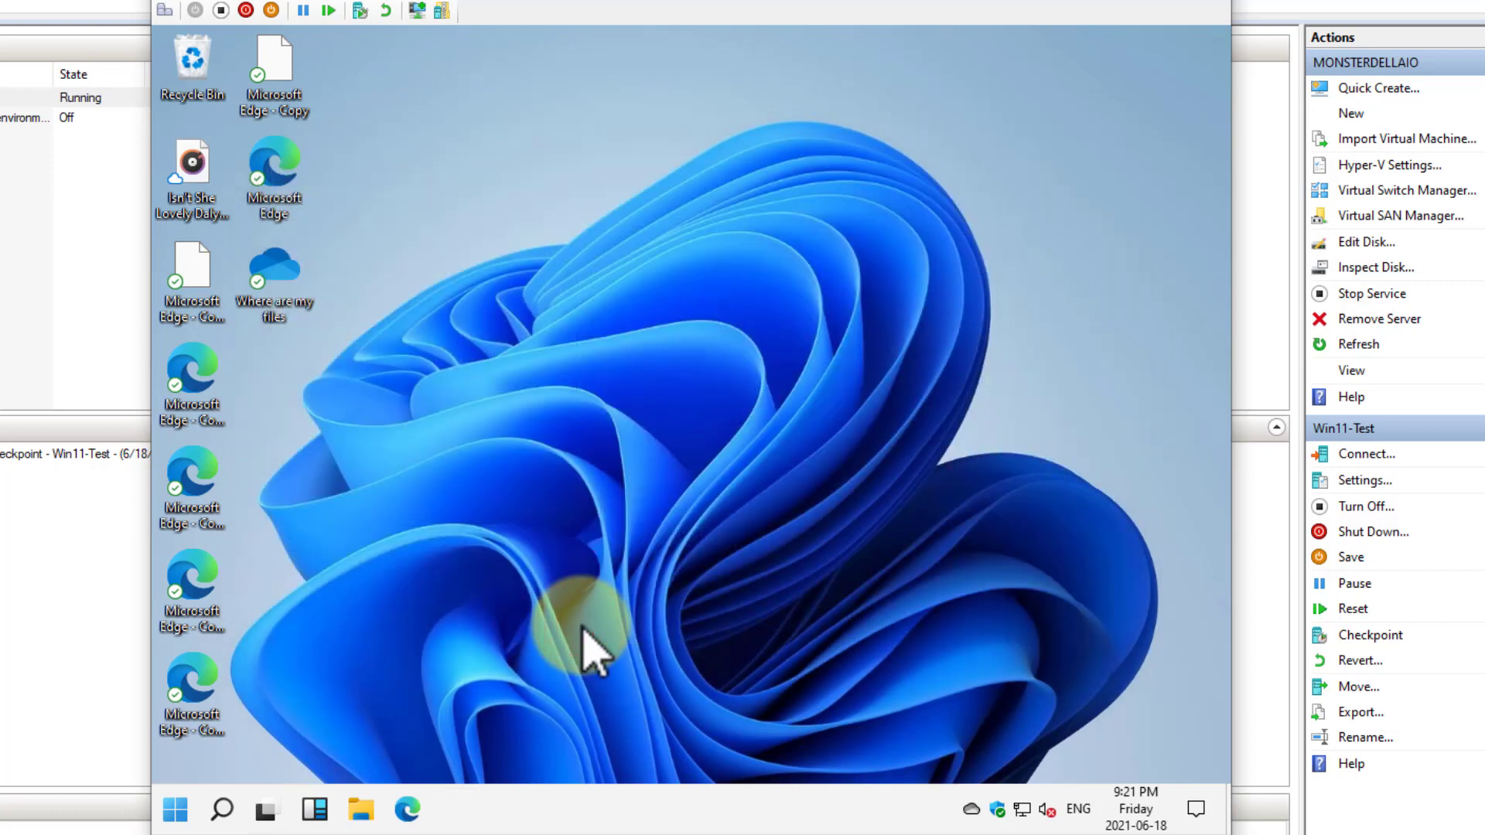
Run winver to check the Windows version, and move the About Windows dialog aside
left_click(174, 809)
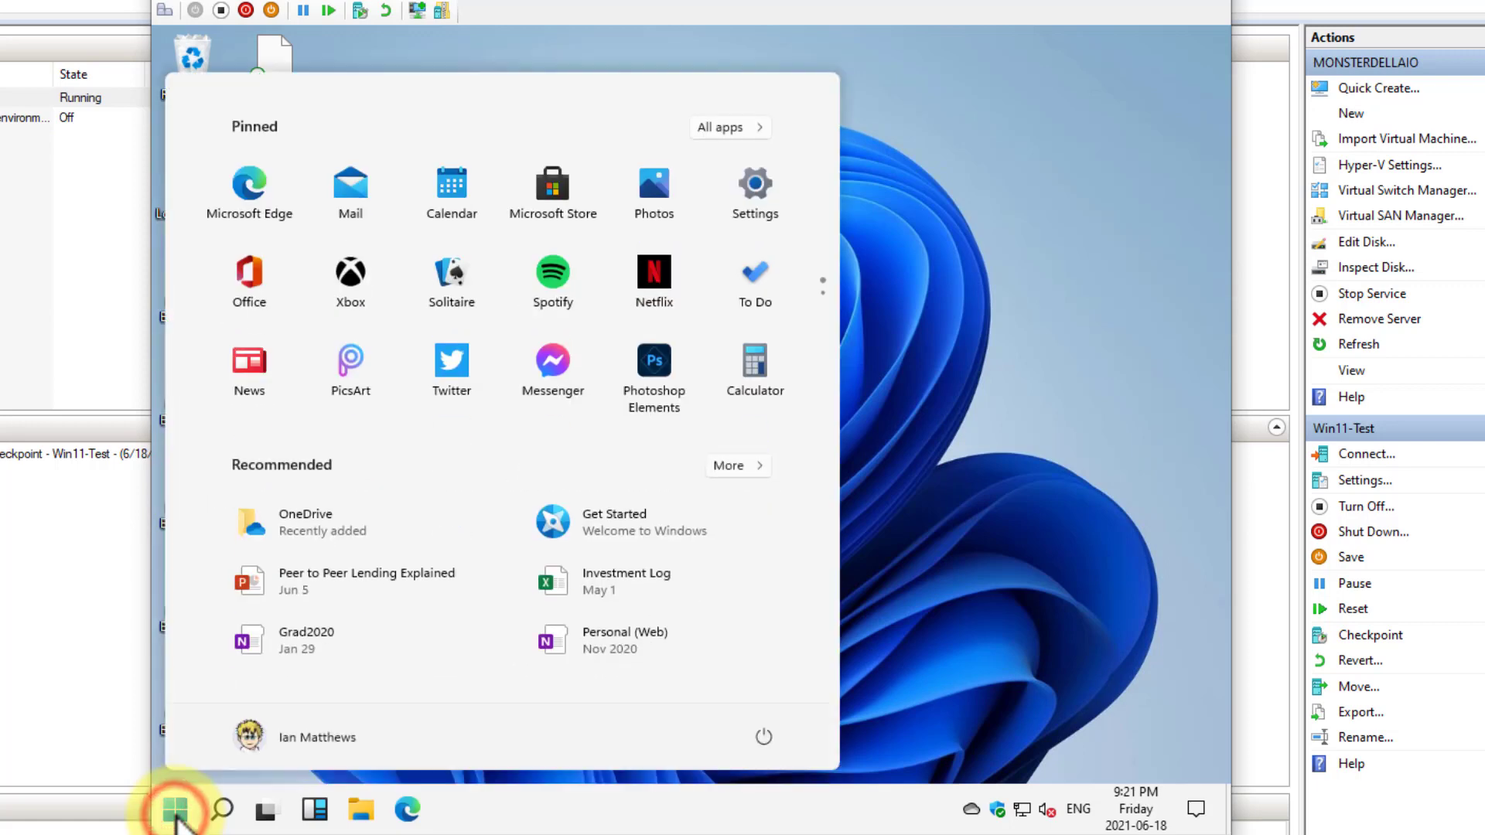
type("winver")
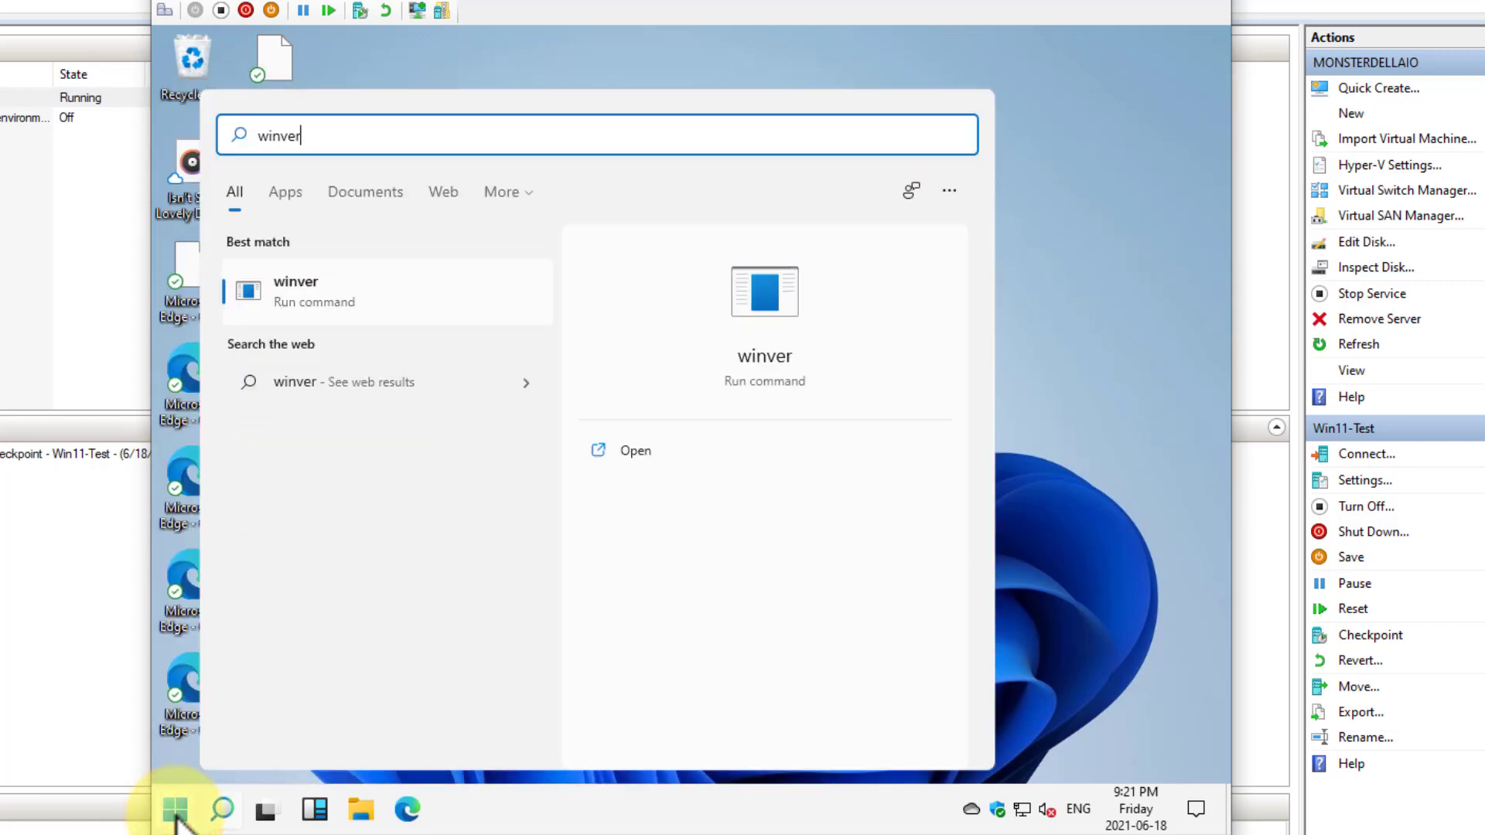
key("Return")
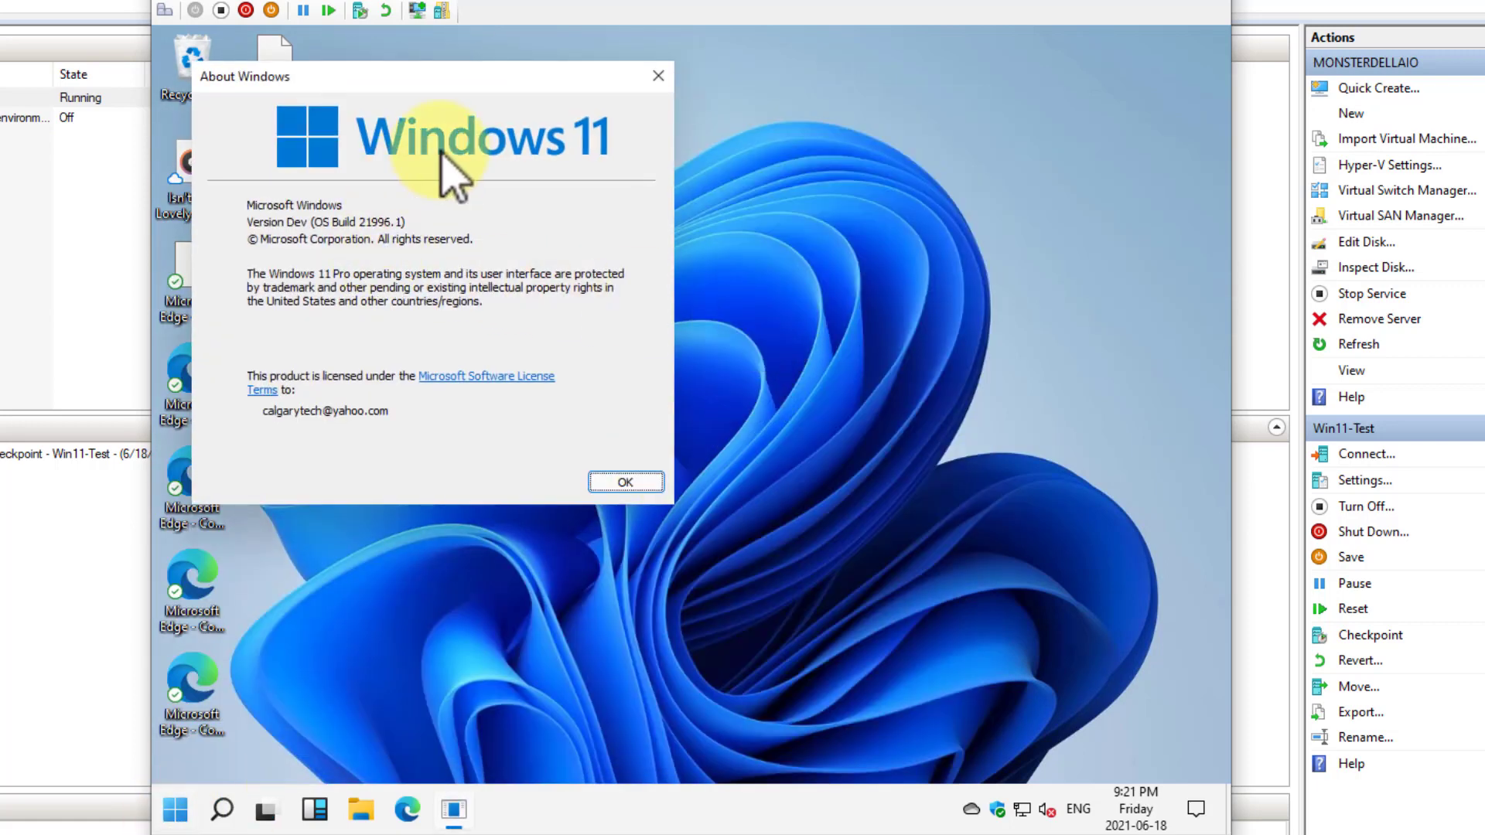
left_click_drag(473, 85, 986, 67)
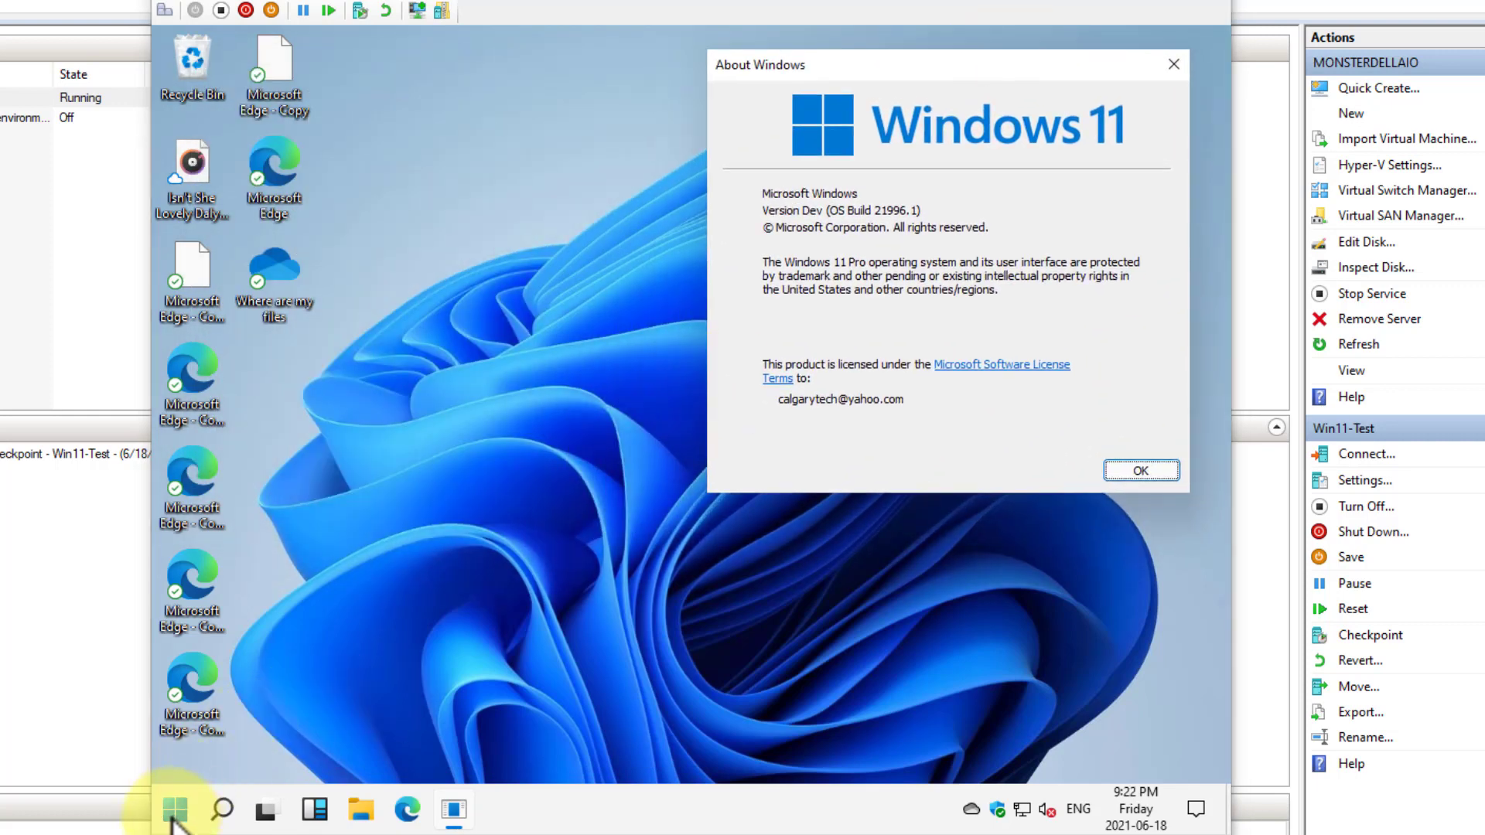
Open Windows PowerShell as administrator and allow it to make changes to the device
right_click(171, 808)
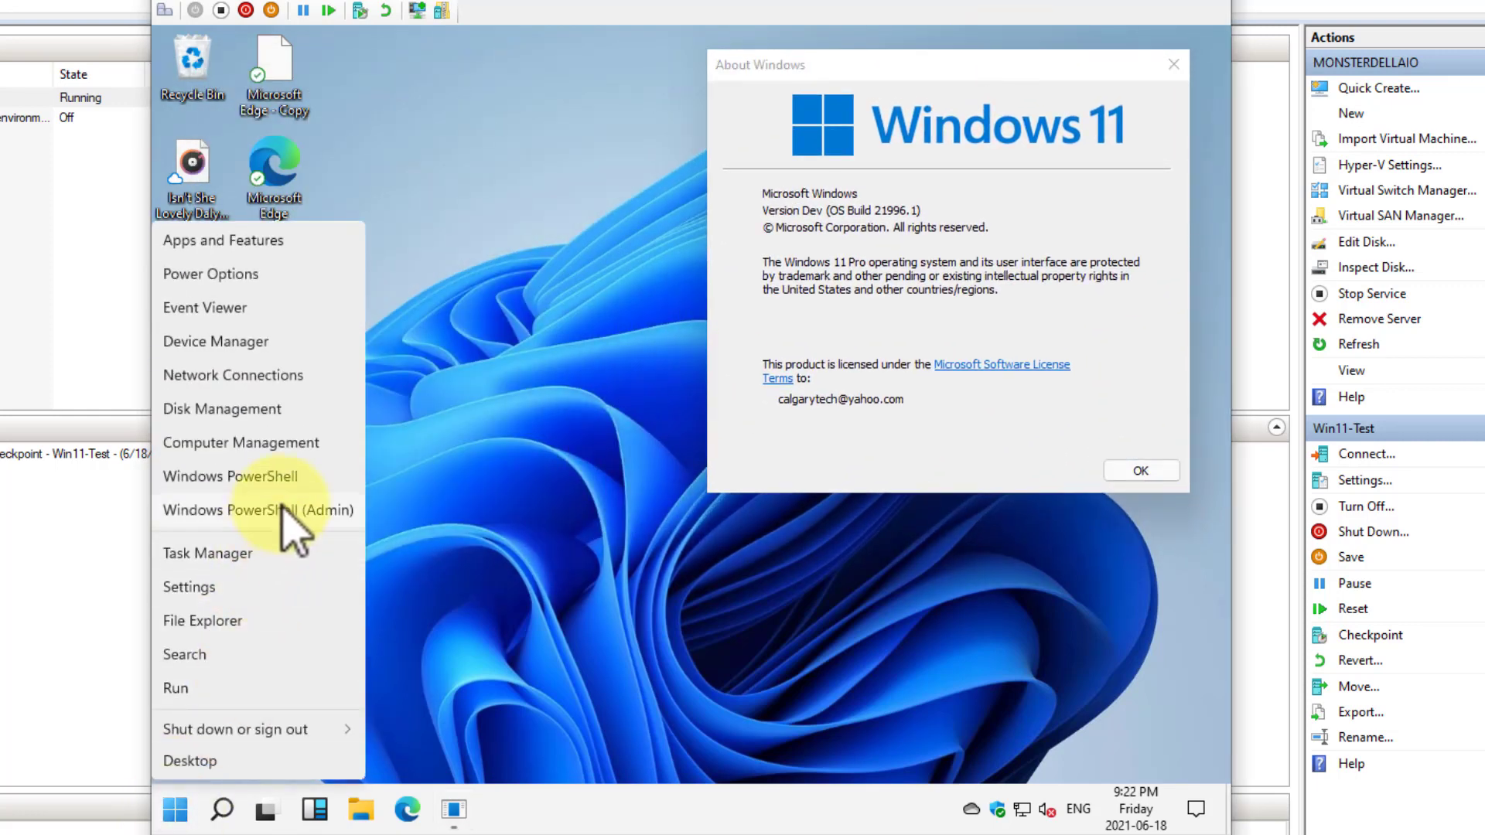
left_click(282, 506)
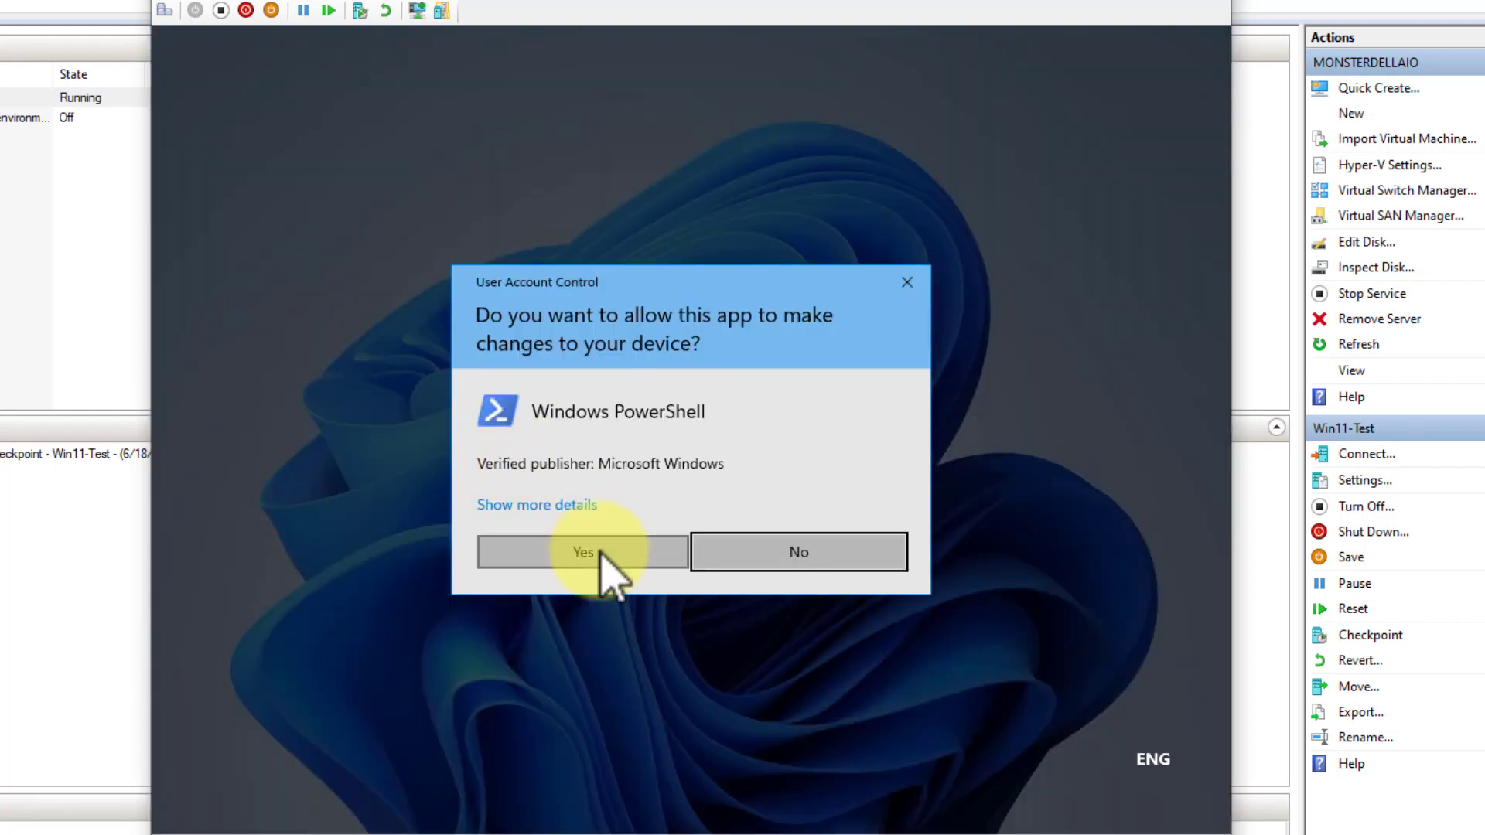
left_click(599, 553)
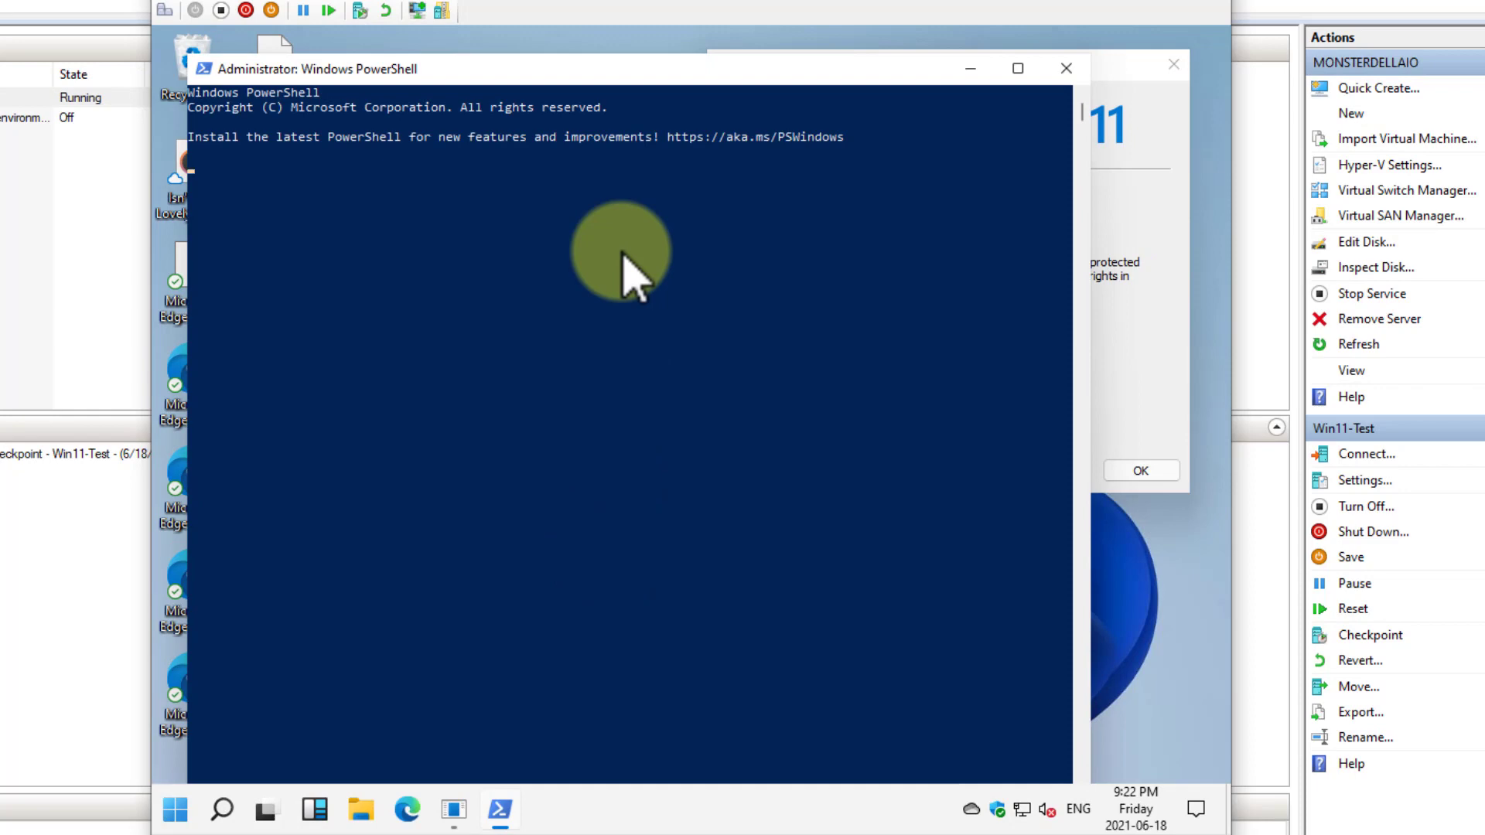
Query the PowerShell version with the command get-host | select-object Version
type("get-host | select-o")
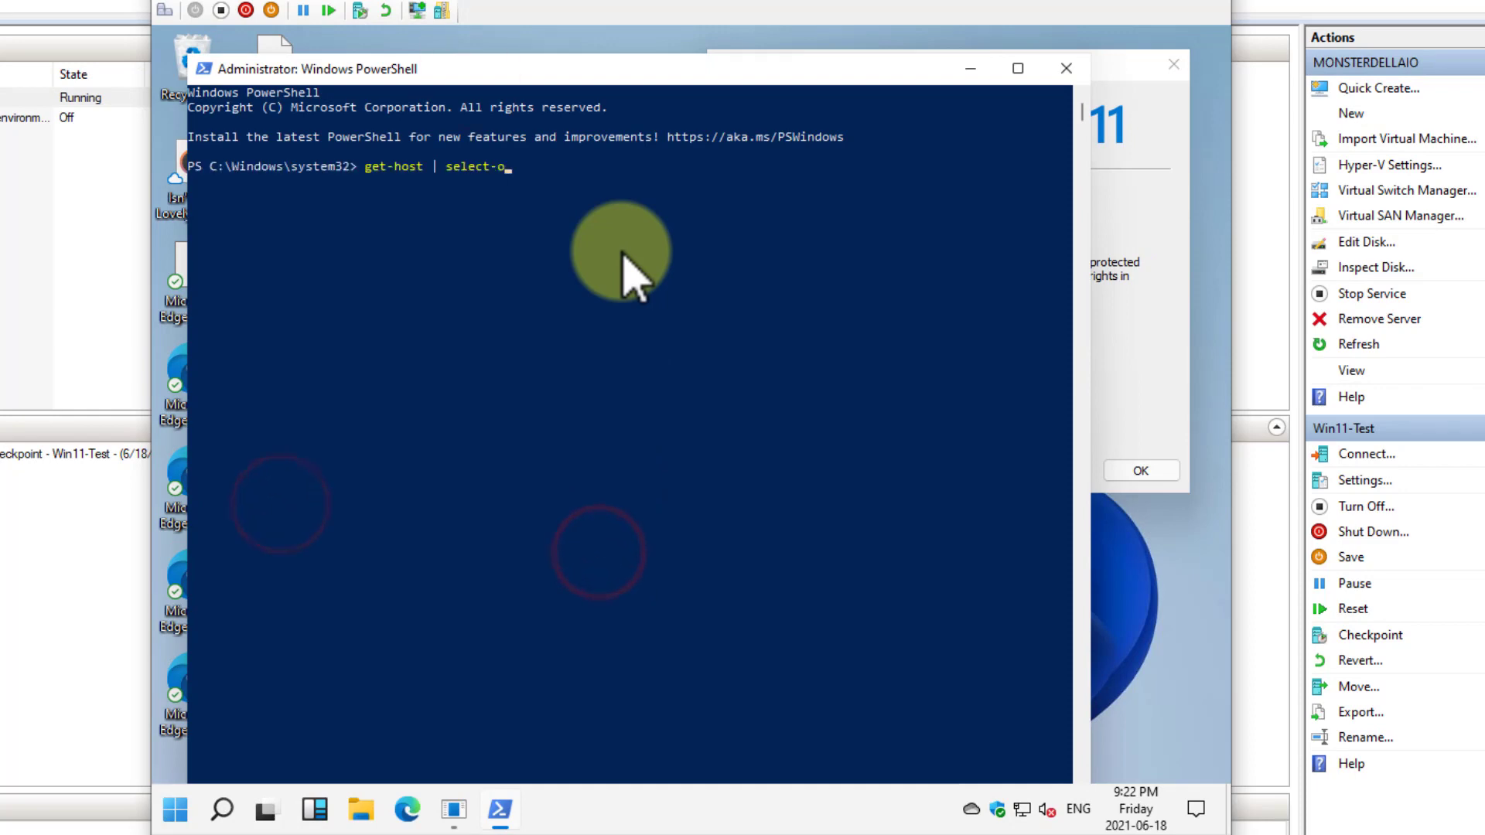
key("Tab")
type("bject Version")
key("Return")
left_click(594, 218)
key("Return")
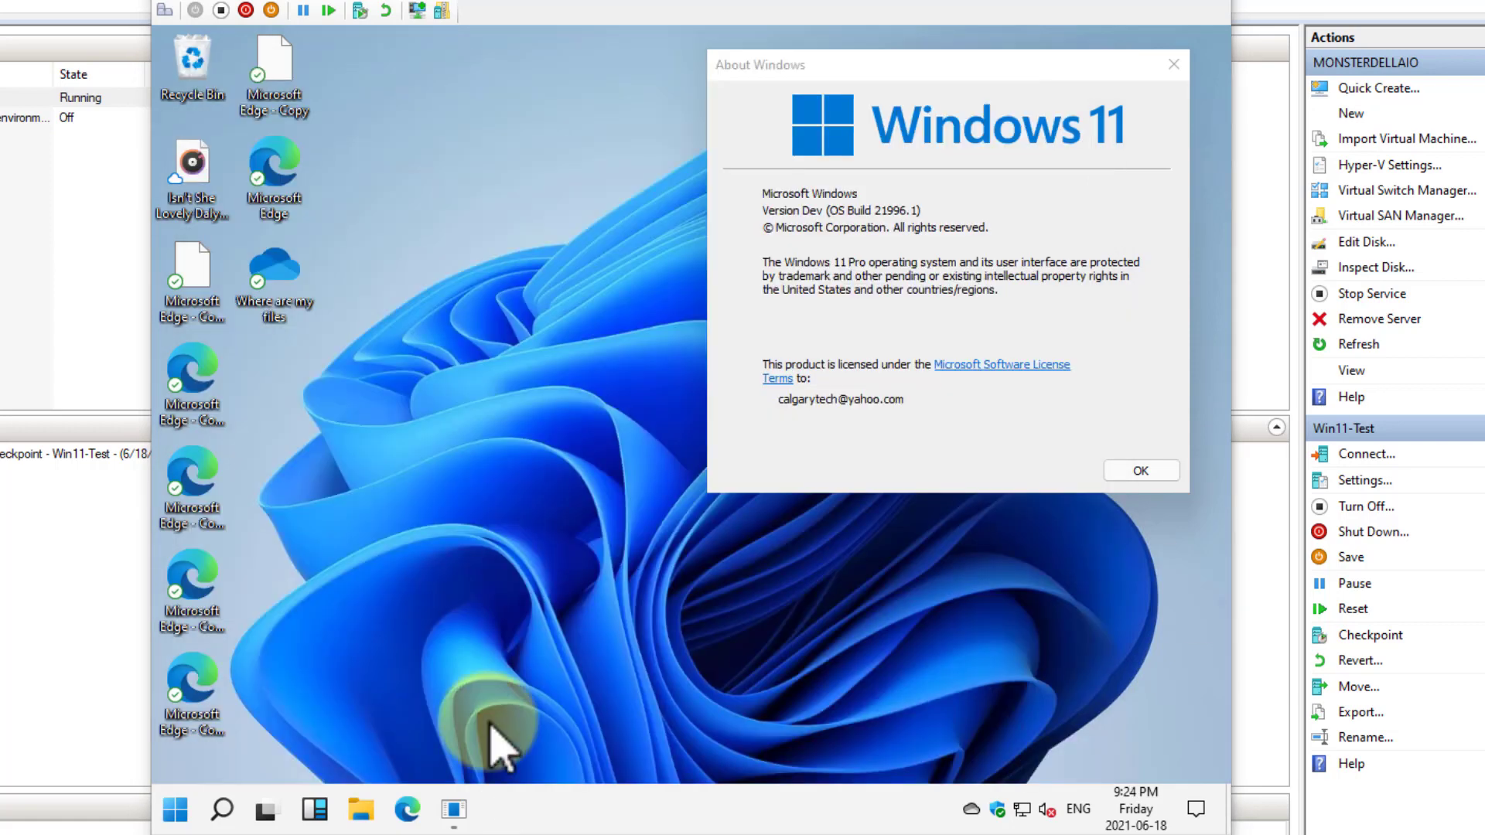
Examine the alphabetical list of all installed apps from beginning to end
left_click(175, 811)
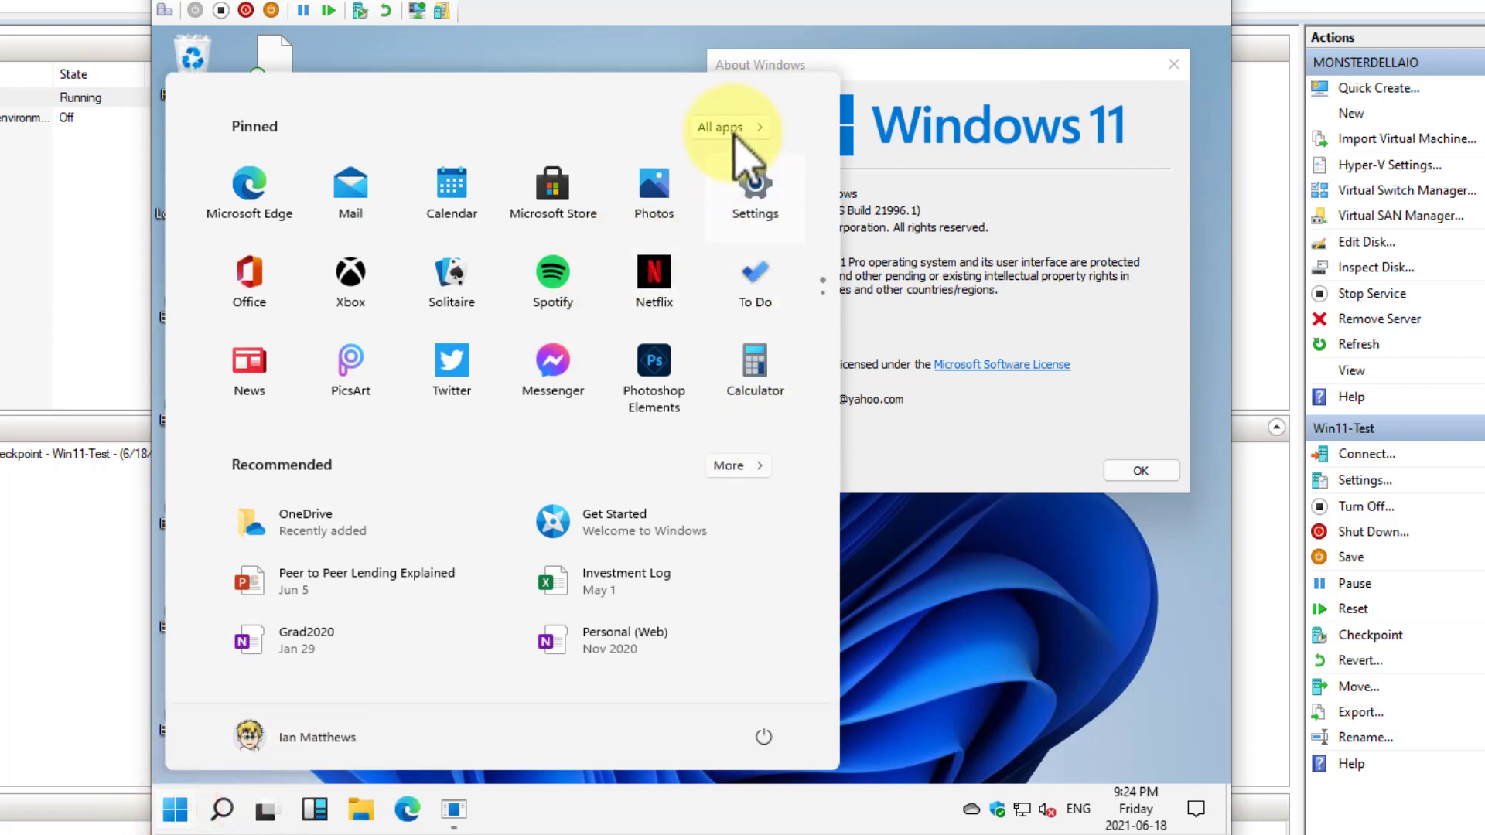
left_click(730, 127)
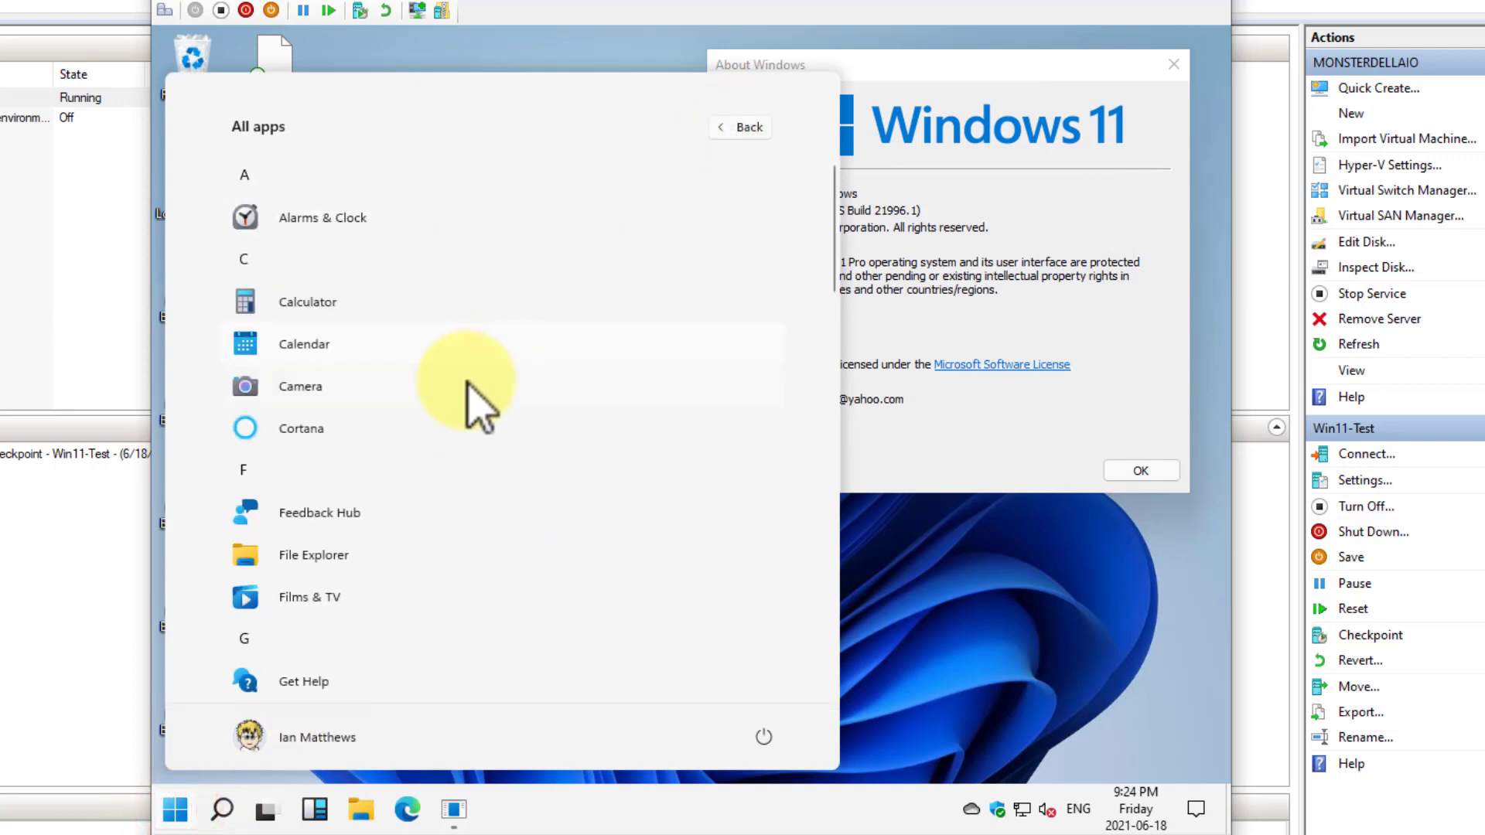
scroll(374, 540, "down", 10)
scroll(368, 562, "down", 5)
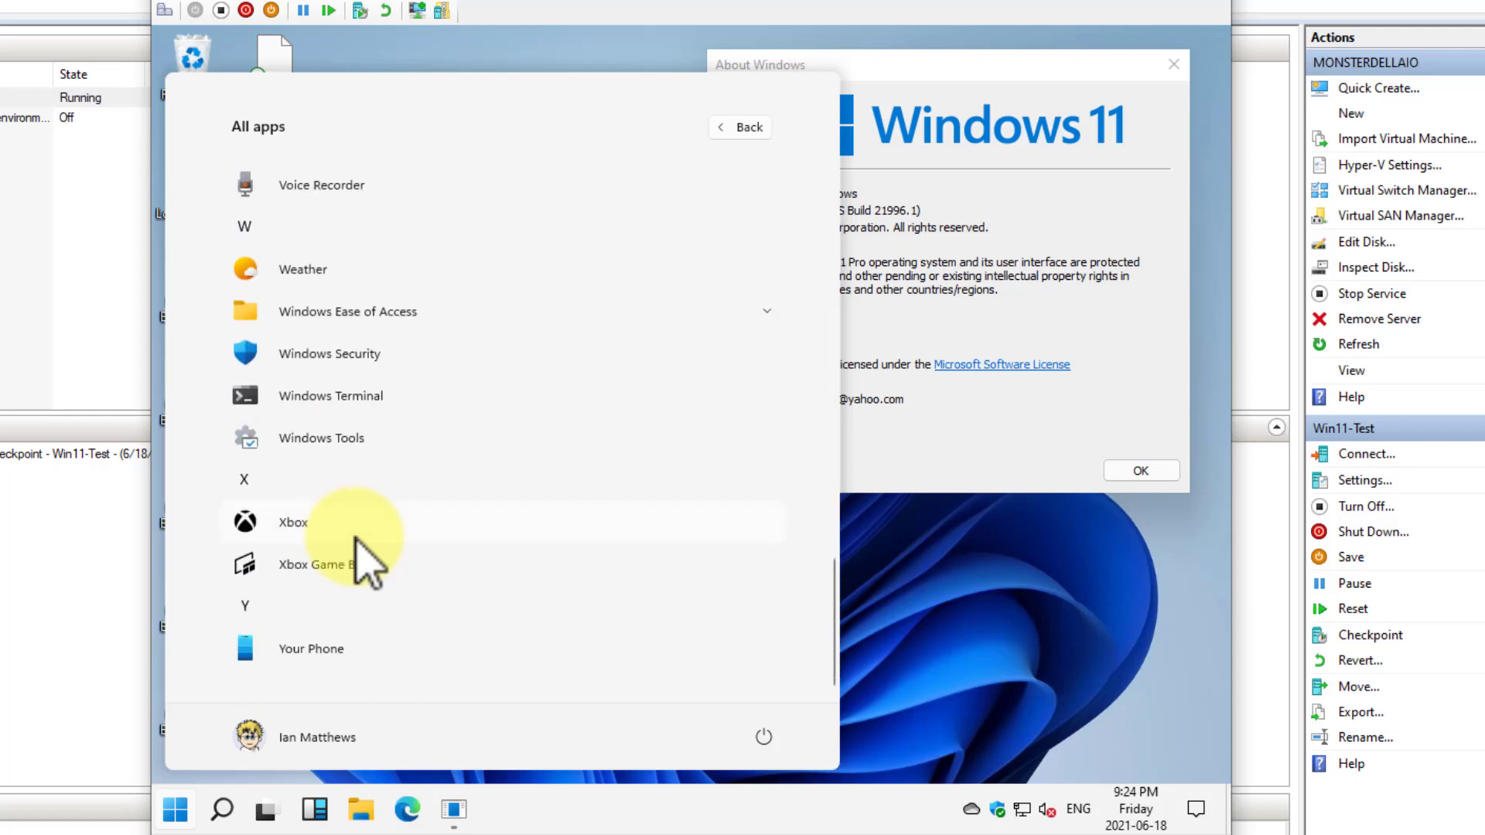
scroll(360, 560, "up", 15)
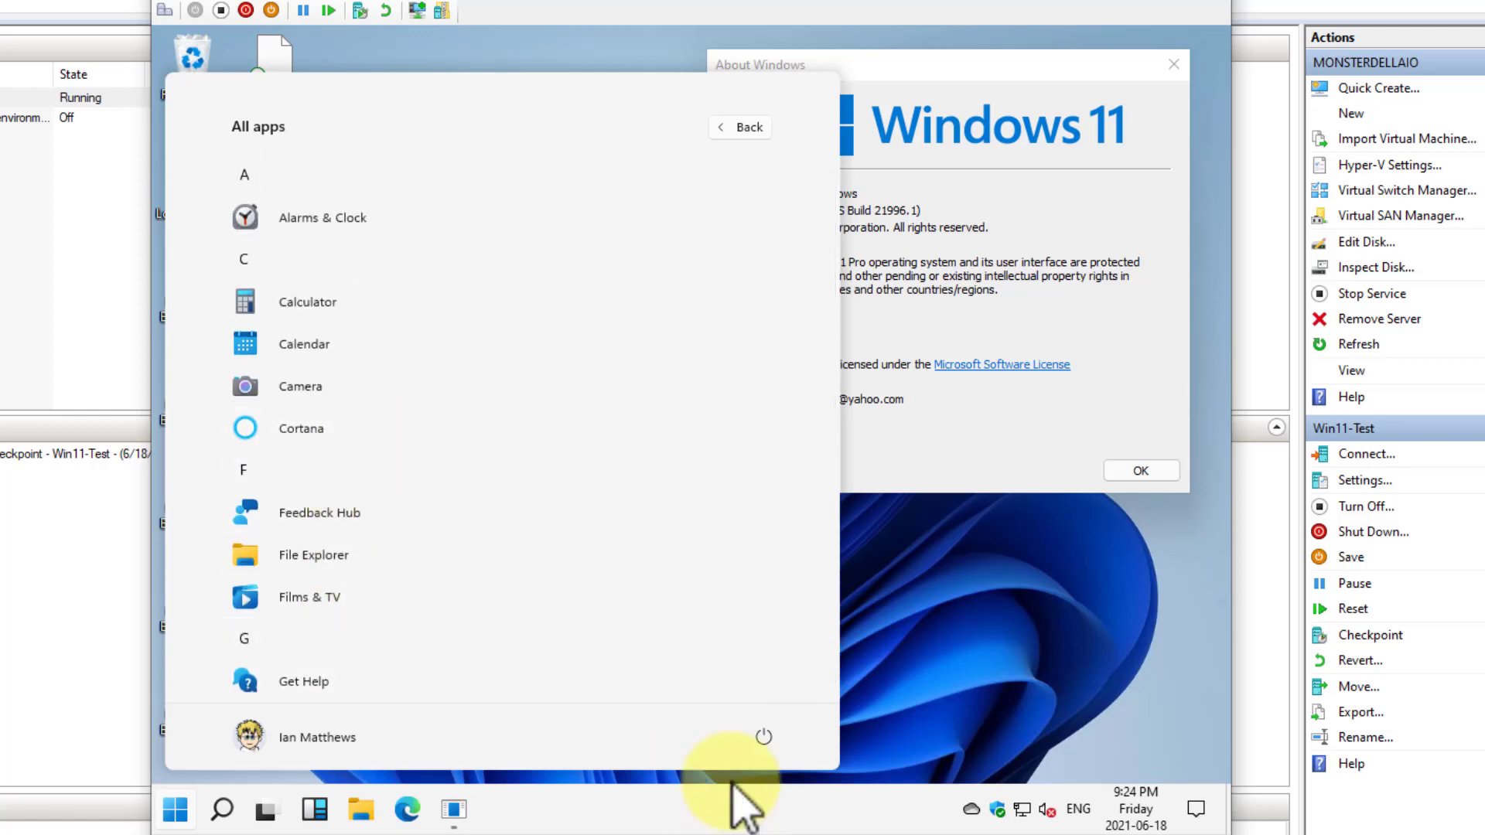
Return from the full app list to the pinned apps and look through both pages of them
left_click(721, 128)
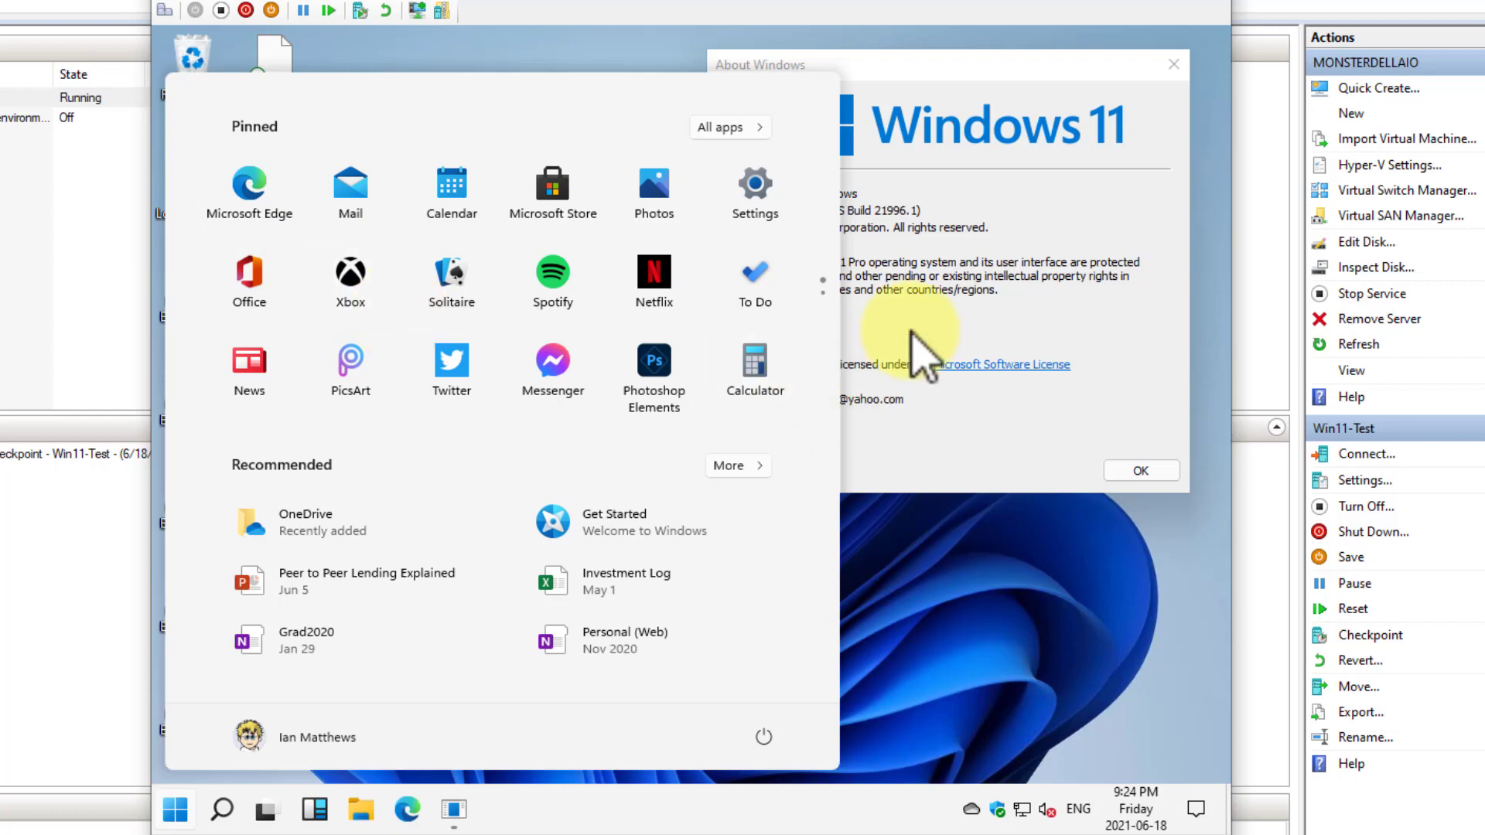
left_click(823, 292)
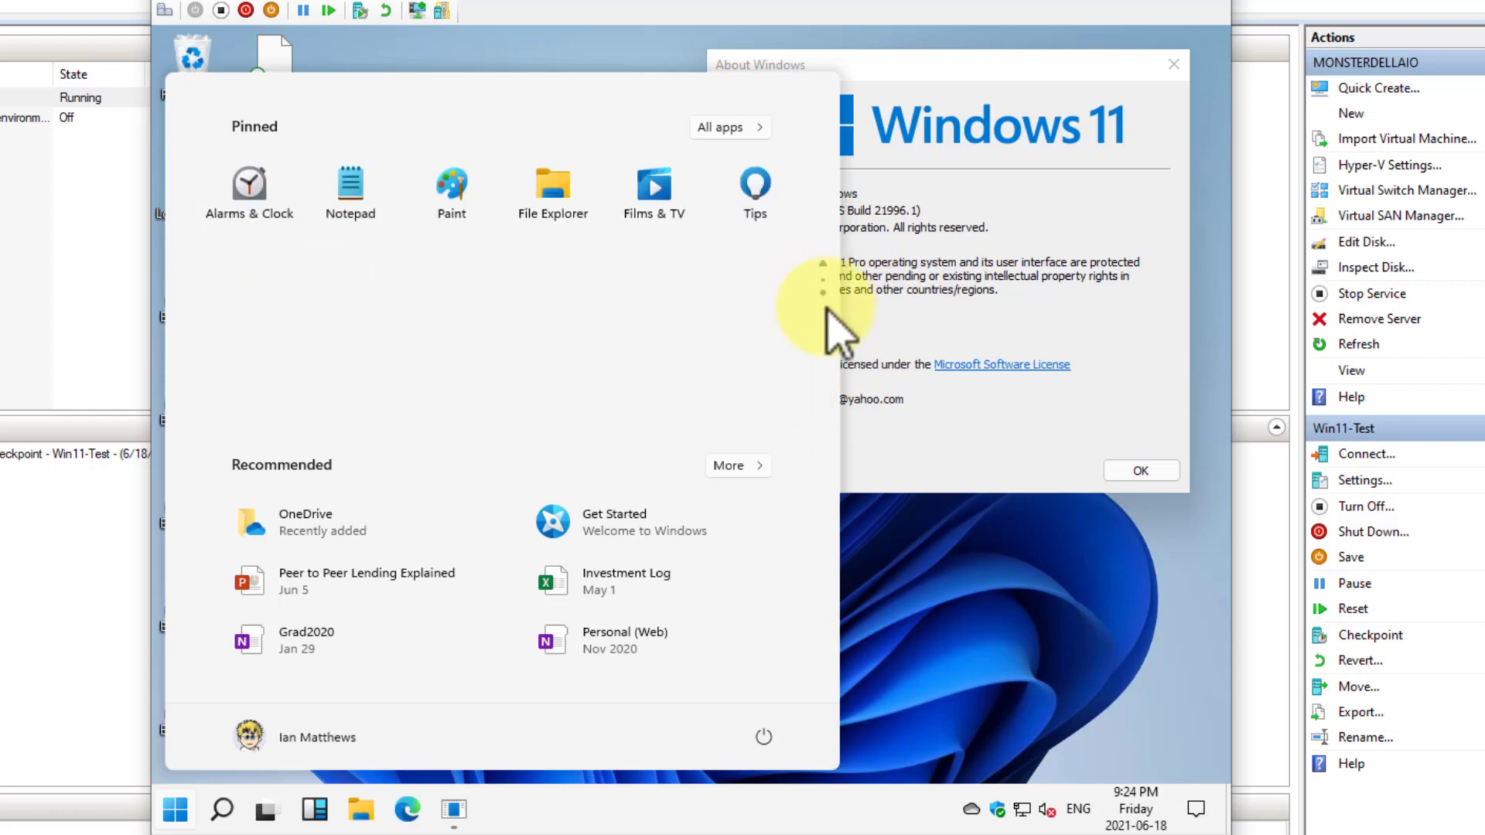
left_click(818, 262)
scroll(821, 266, "down", 1)
scroll(823, 269, "up", 1)
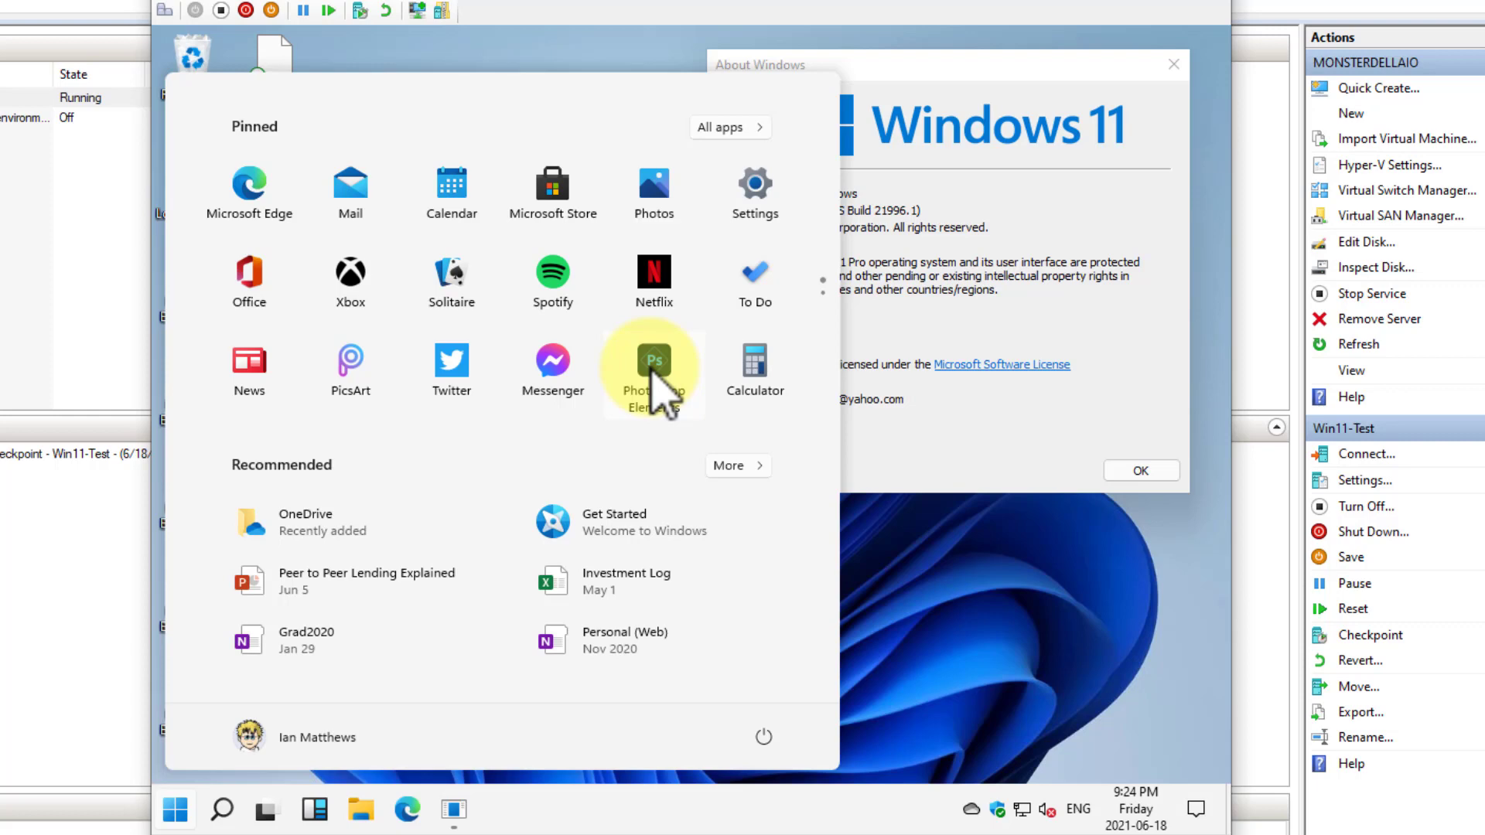
View the Display, Shared experiences, Projecting to this PC and Multitasking pages of the System settings, then close Settings
left_click(755, 193)
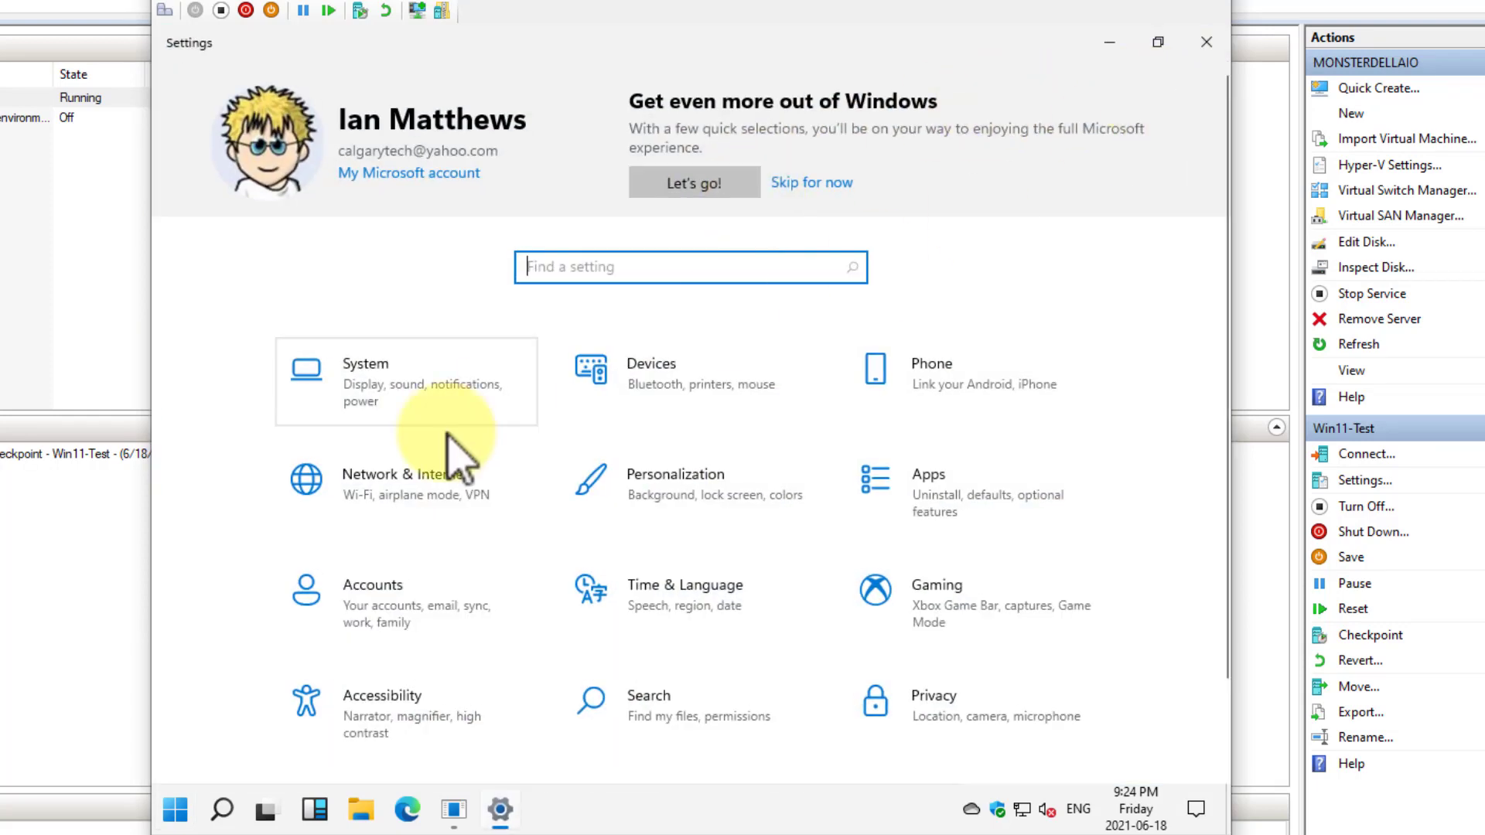
left_click(389, 383)
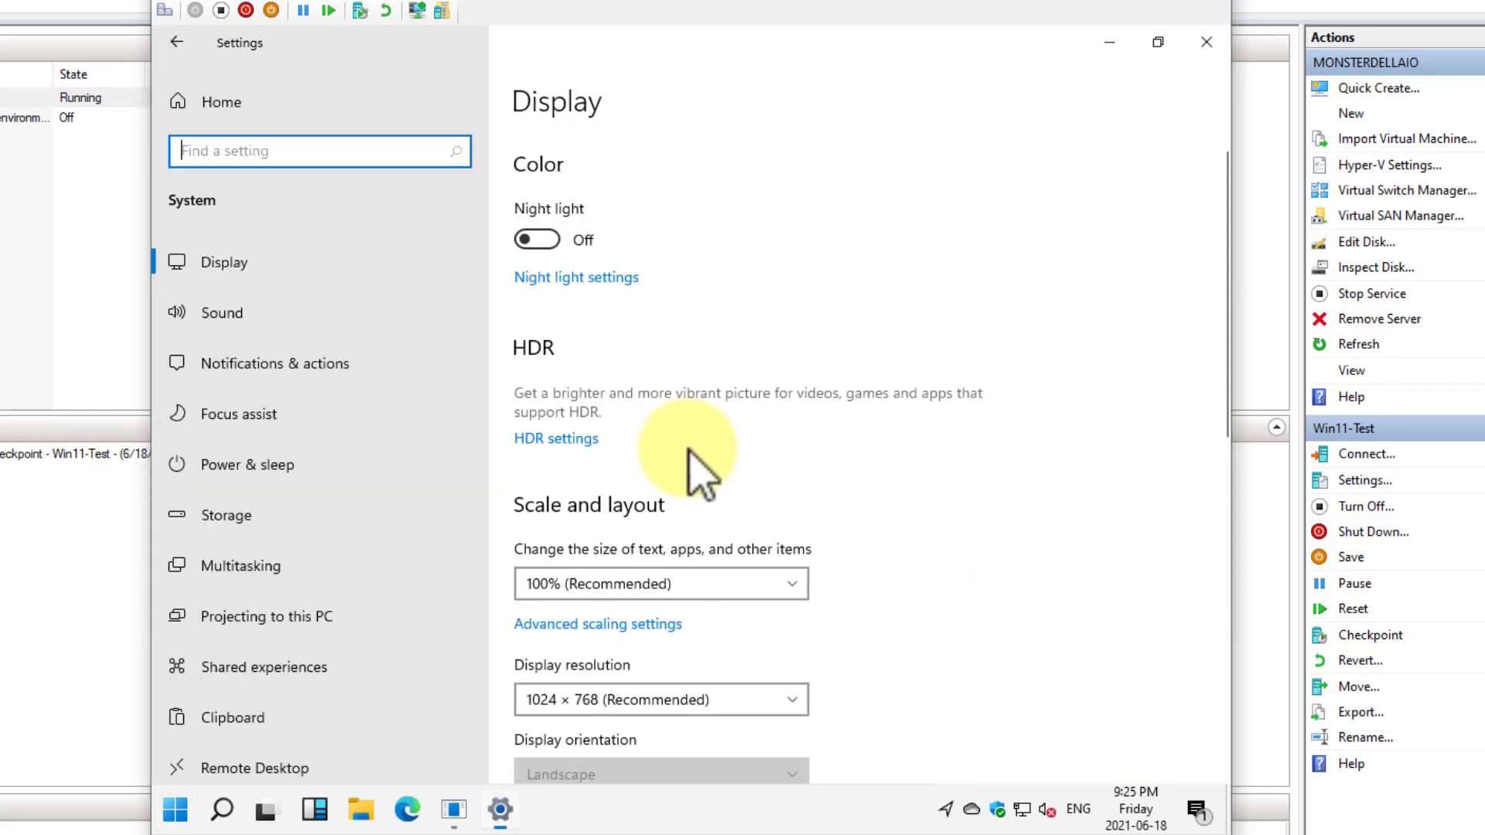
scroll(355, 520, "down", 2)
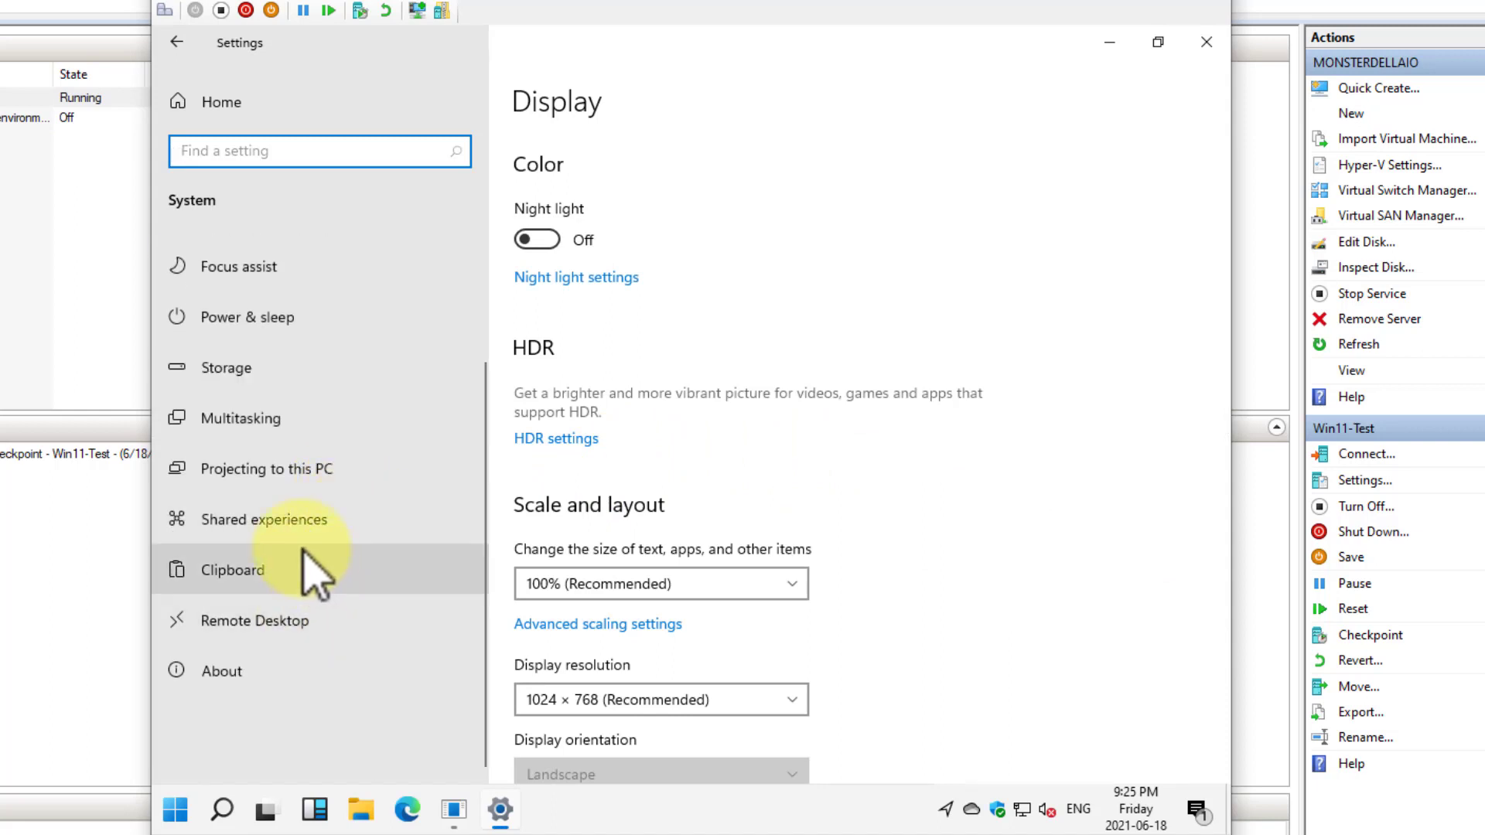
left_click(284, 518)
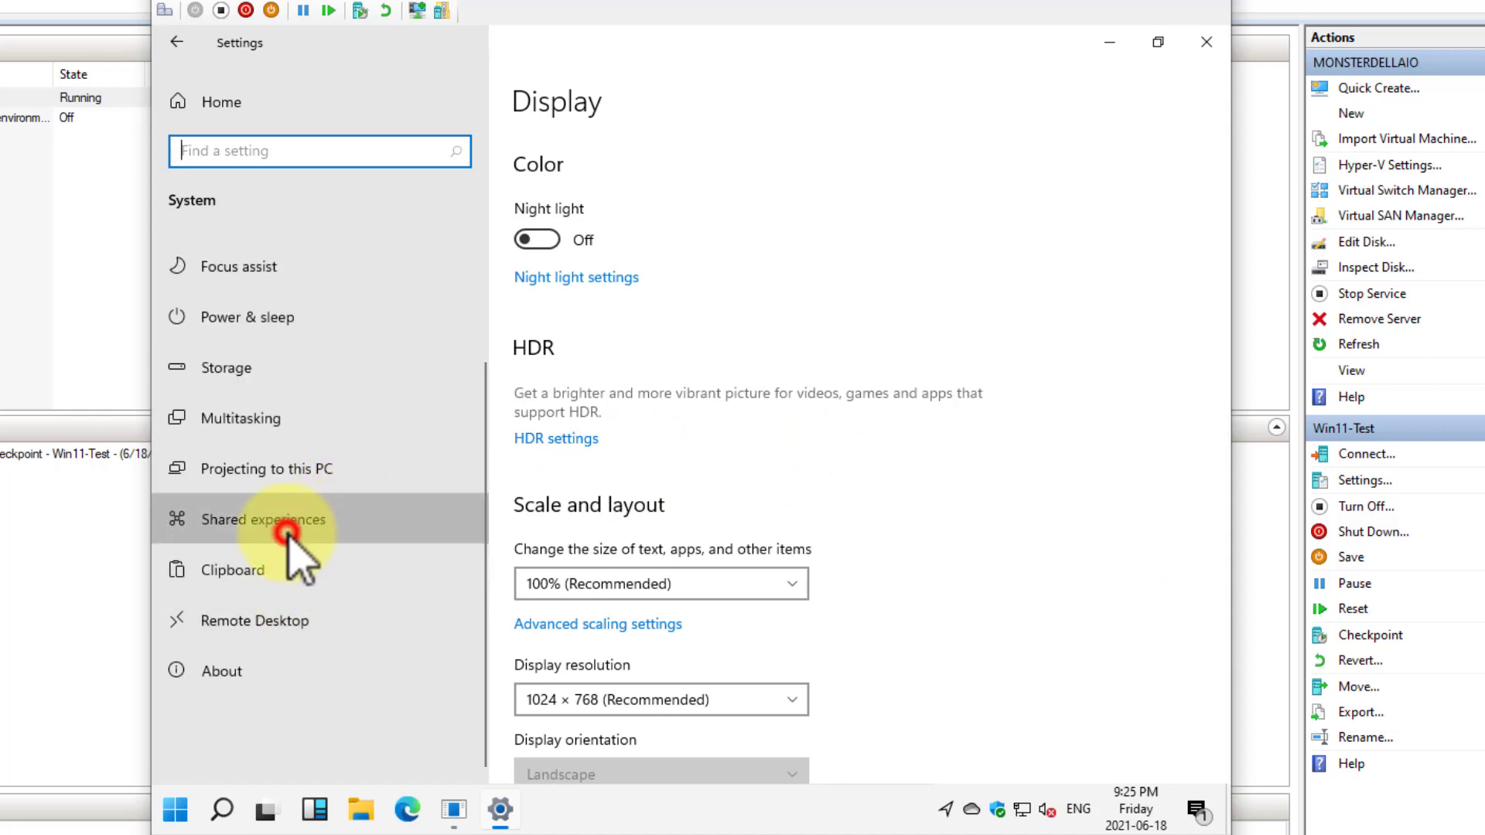
left_click(287, 469)
left_click(248, 402)
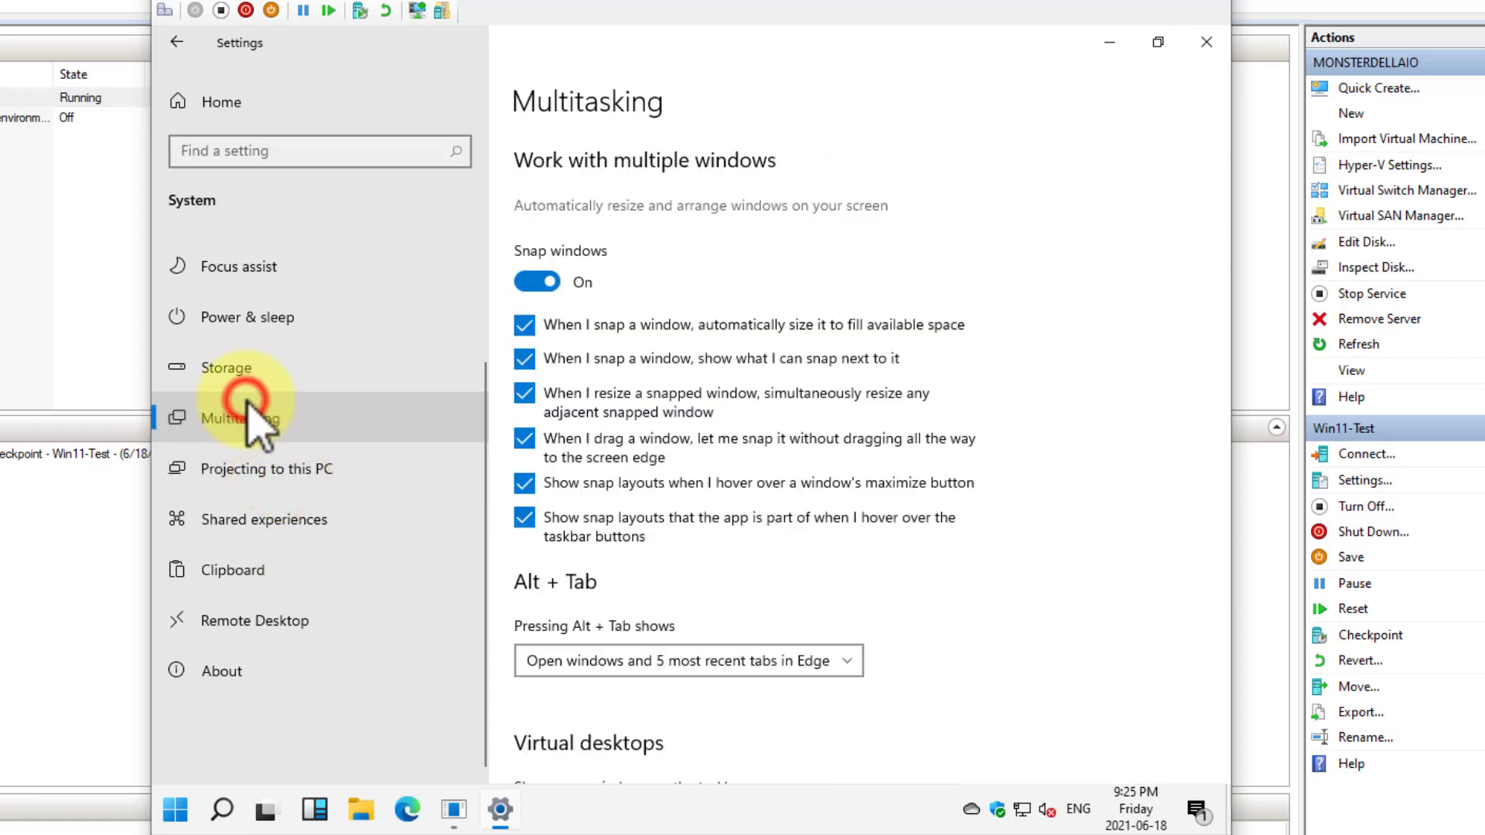
left_click(1207, 42)
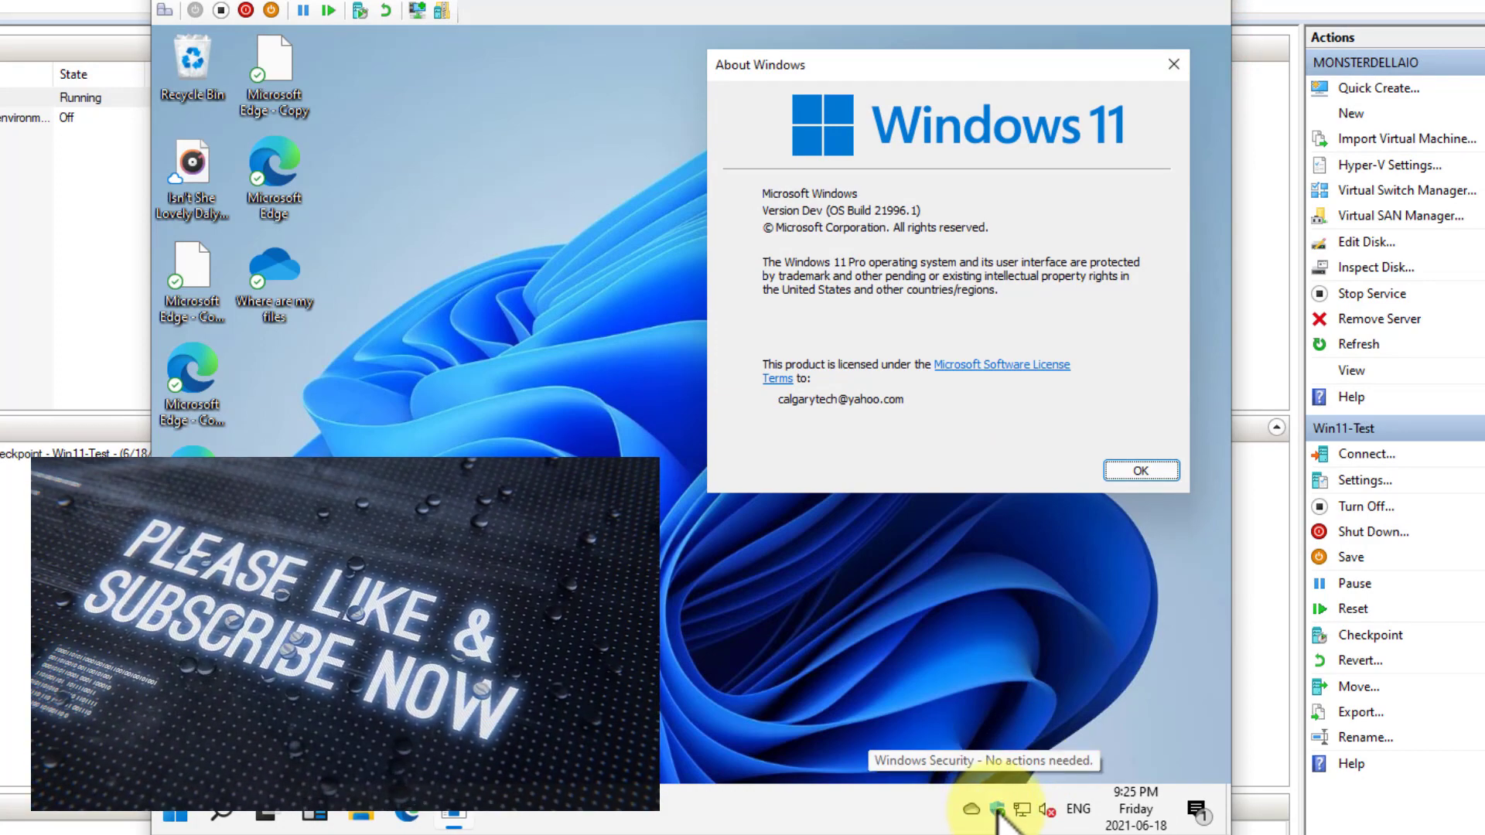
Open Windows Security maximized and review the Virus & threat protection settings, then return to the Virus & threat protection overview
left_click(997, 811)
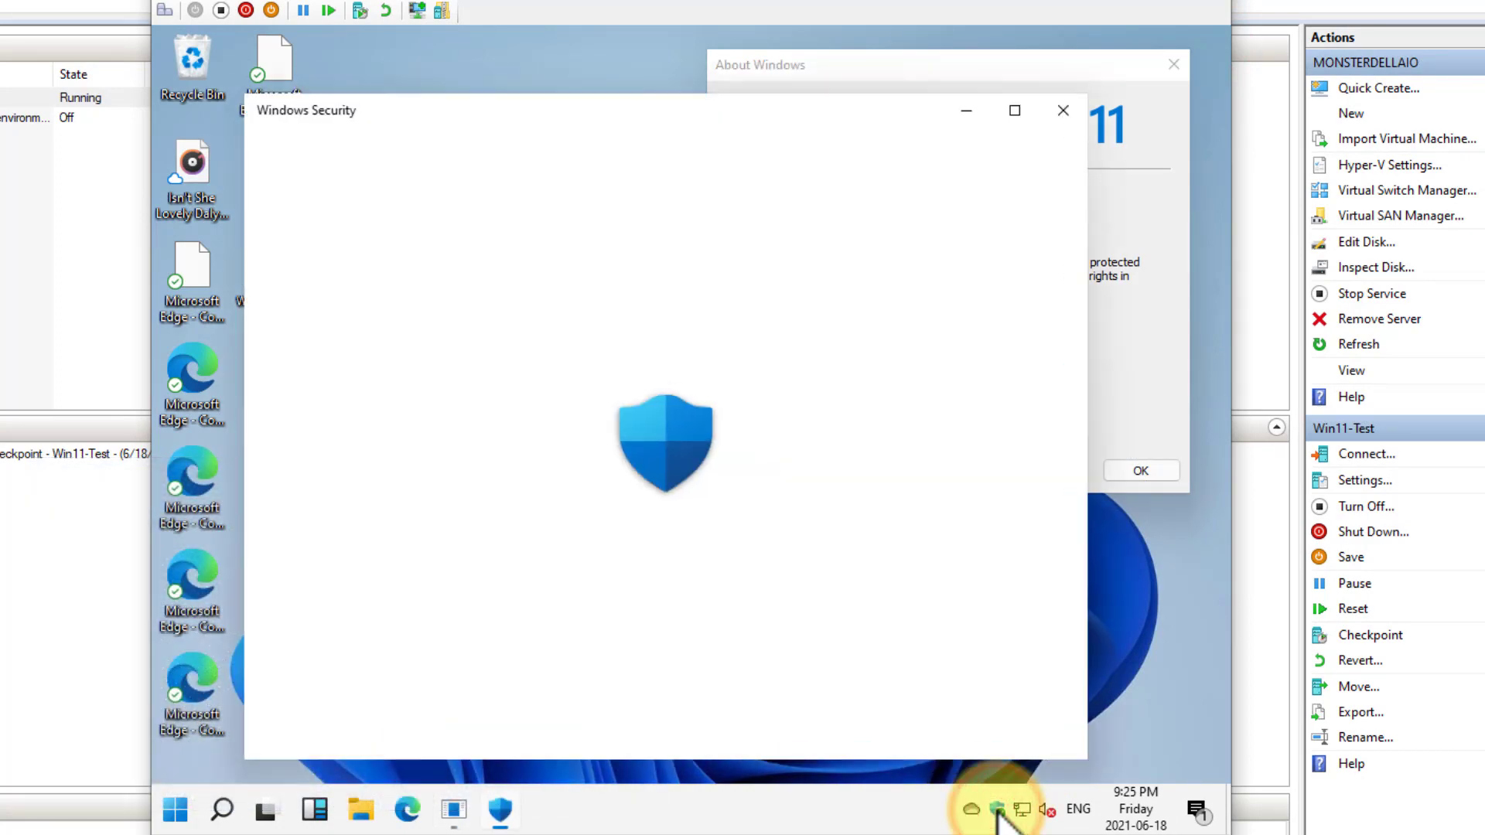
left_click(398, 399)
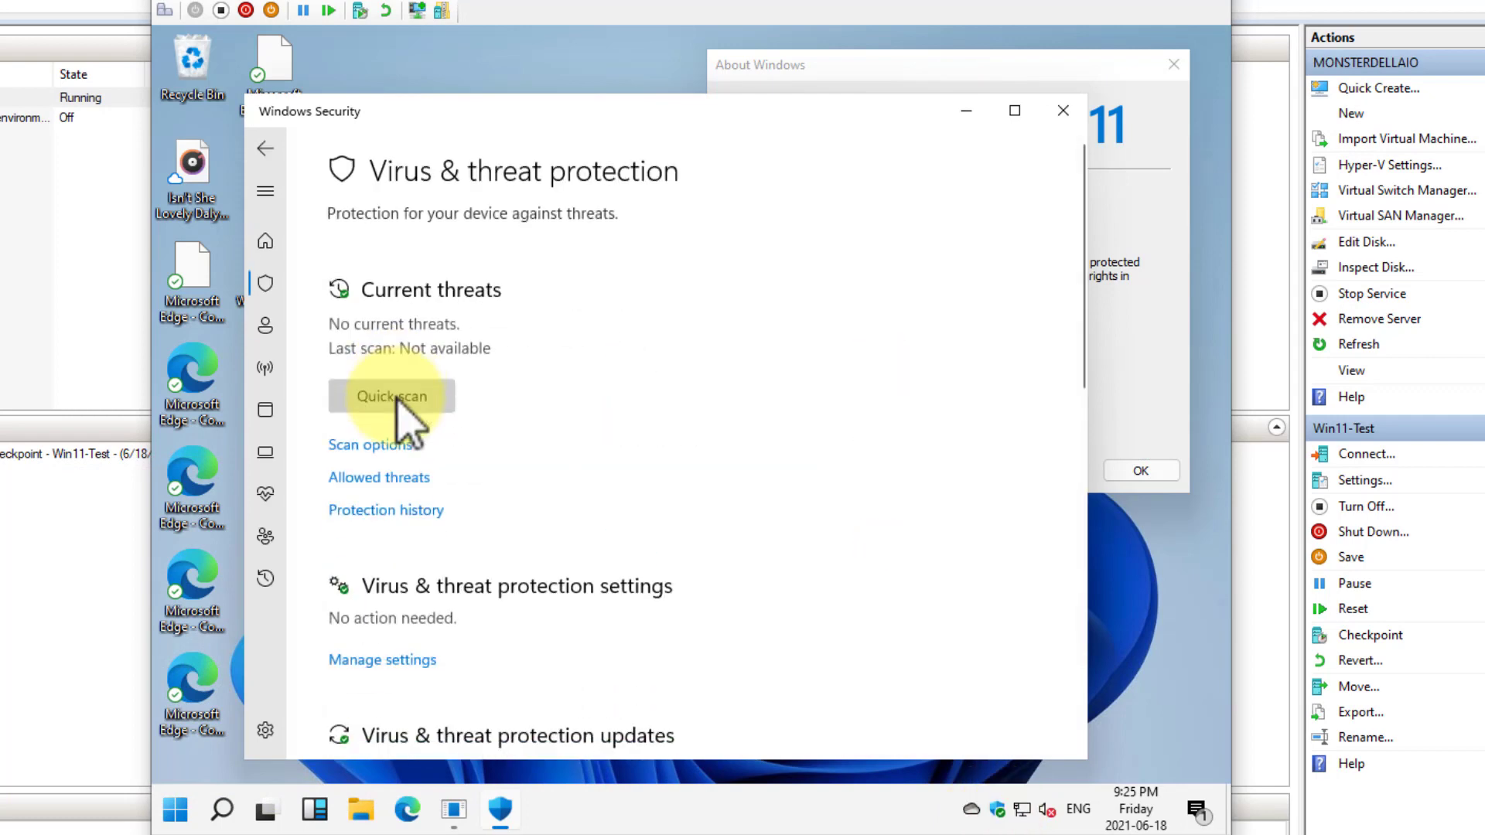
left_click(1013, 111)
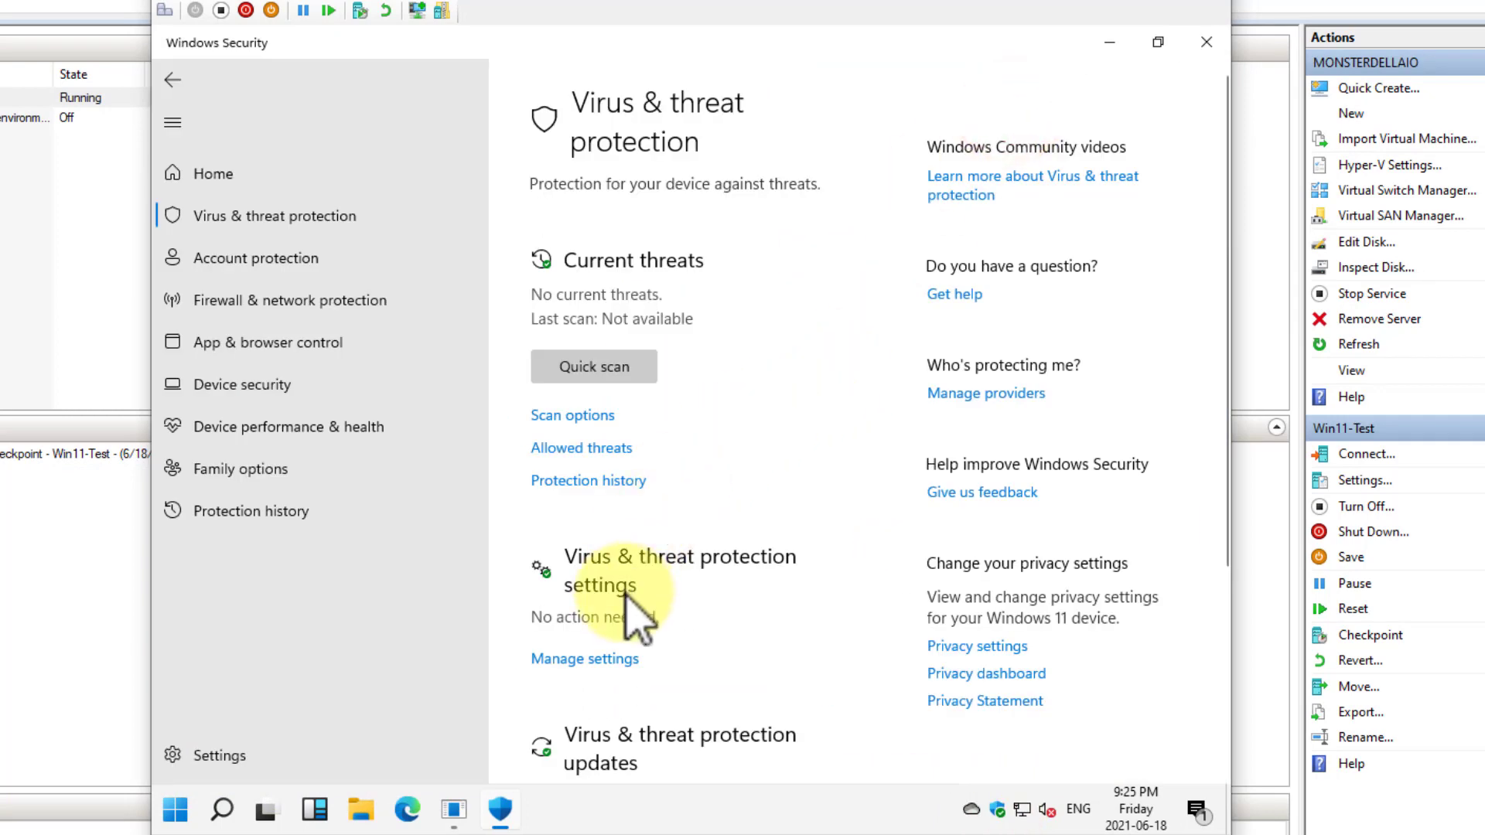
left_click(603, 660)
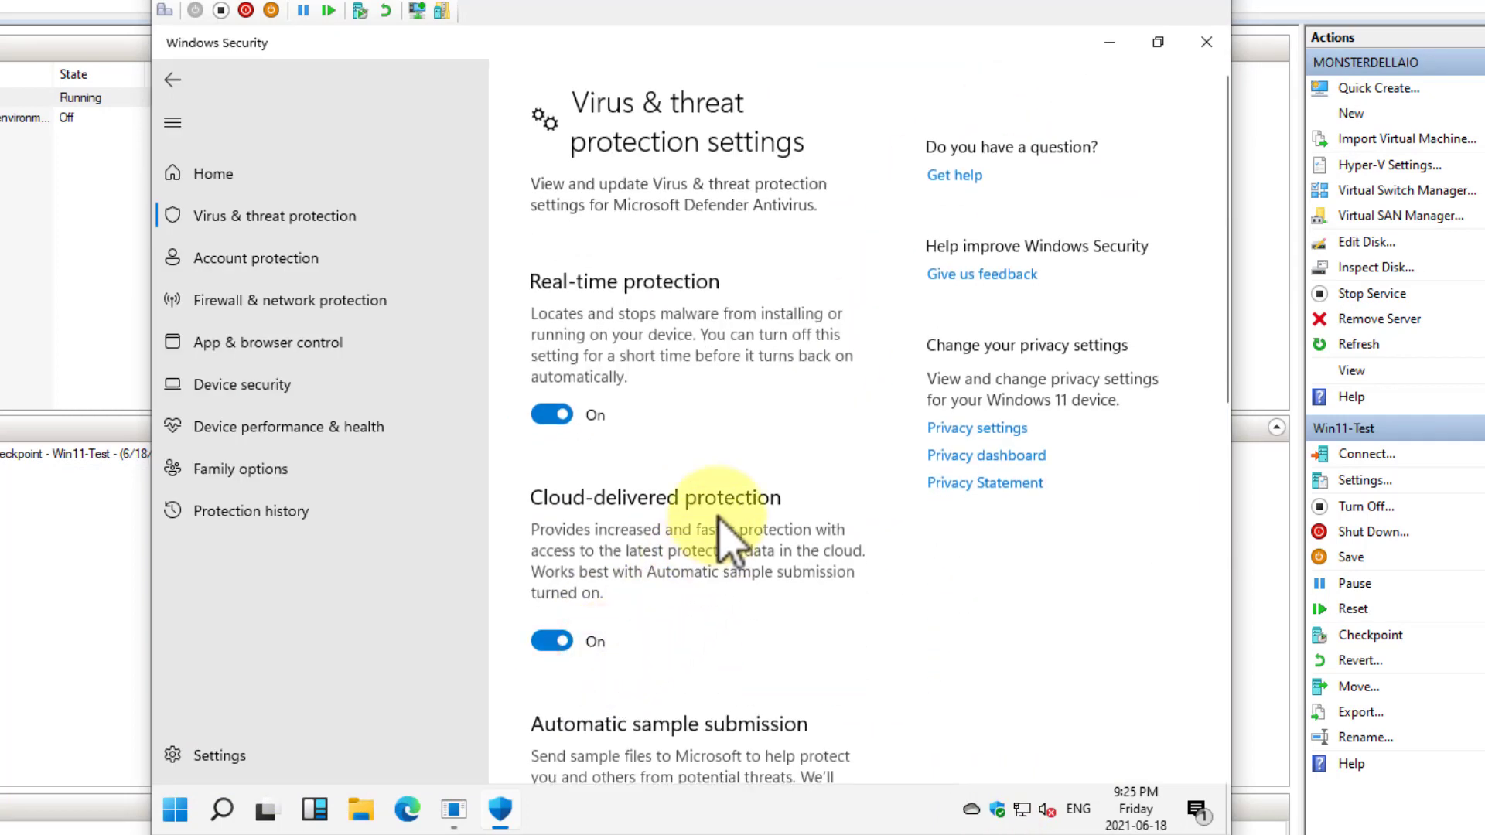
scroll(713, 533, "down", 10)
scroll(723, 518, "up", 10)
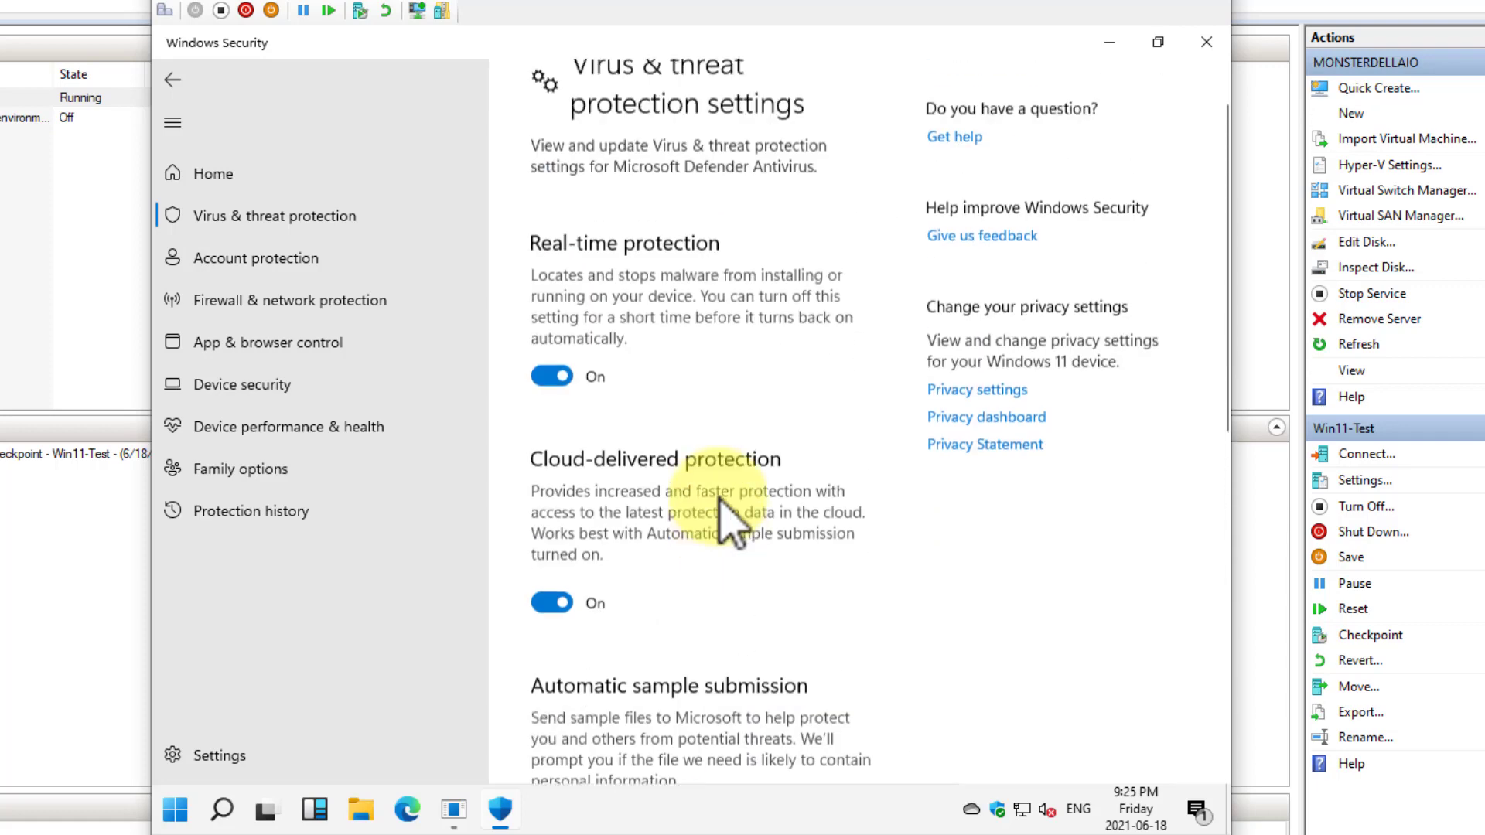
left_click(171, 78)
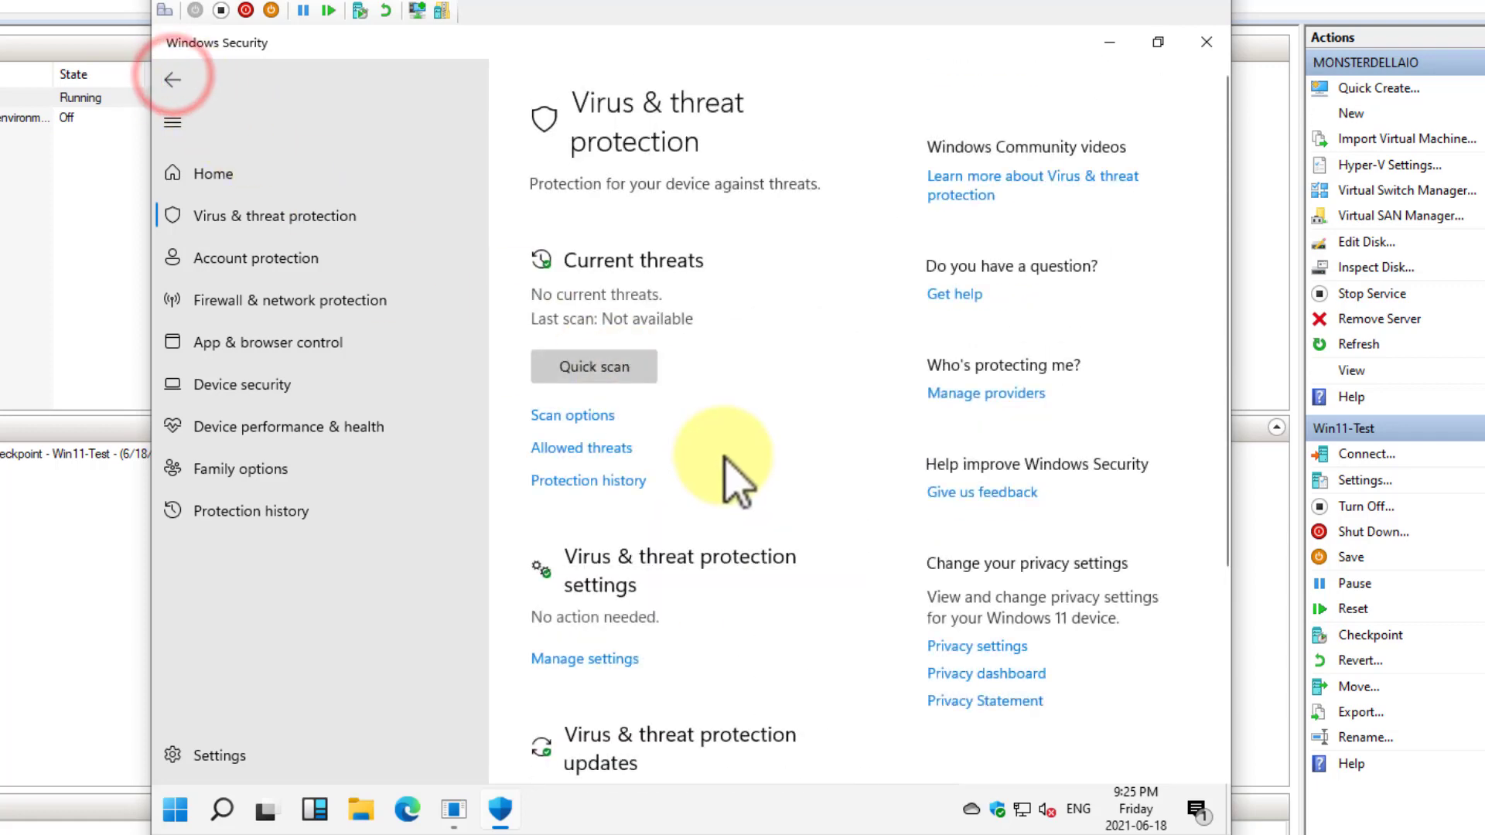
View the ransomware protection options and return to the Virus & threat protection overview
scroll(723, 476, "down", 4)
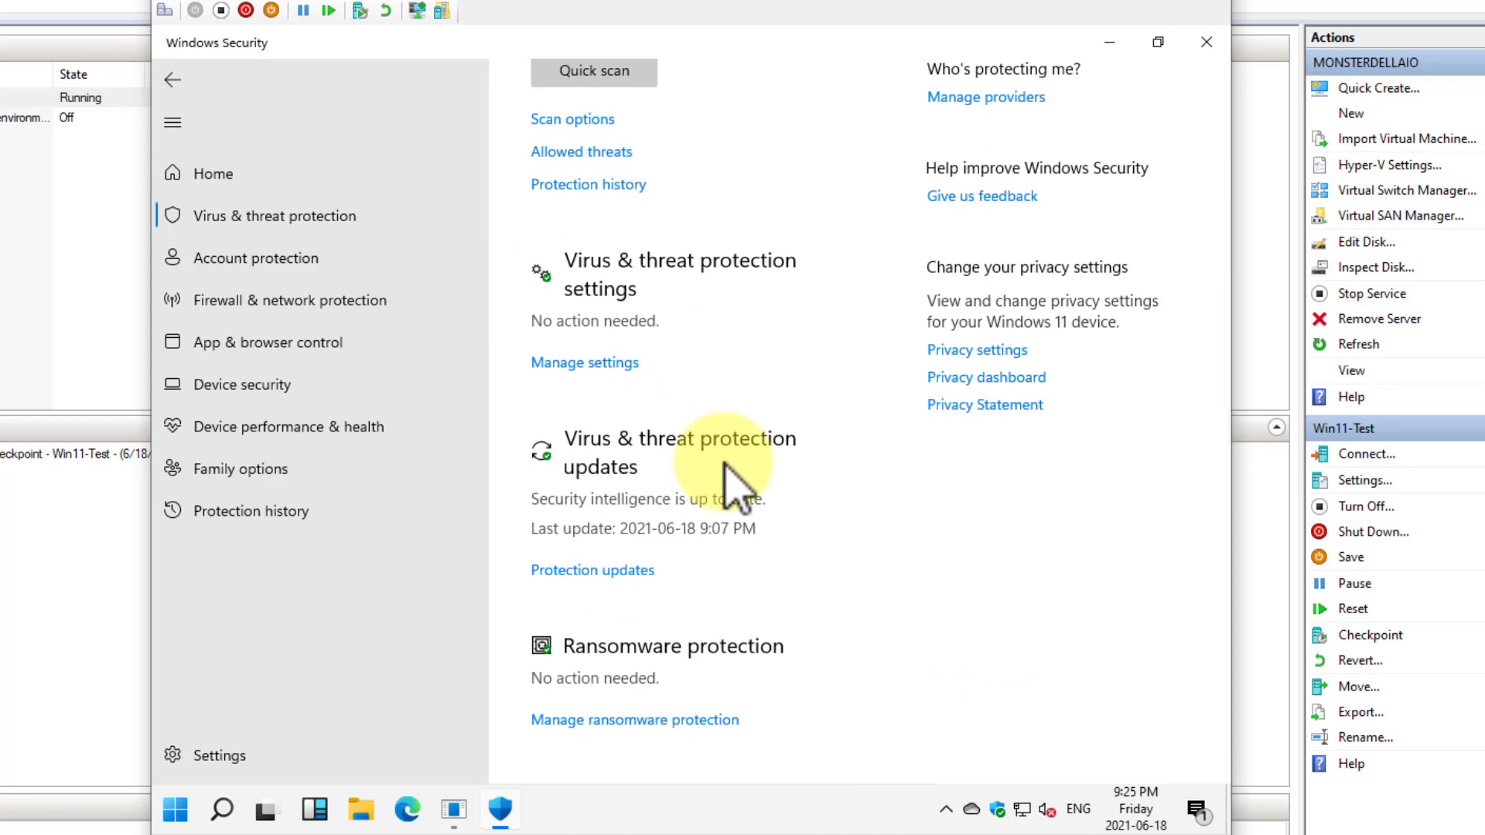
left_click(630, 717)
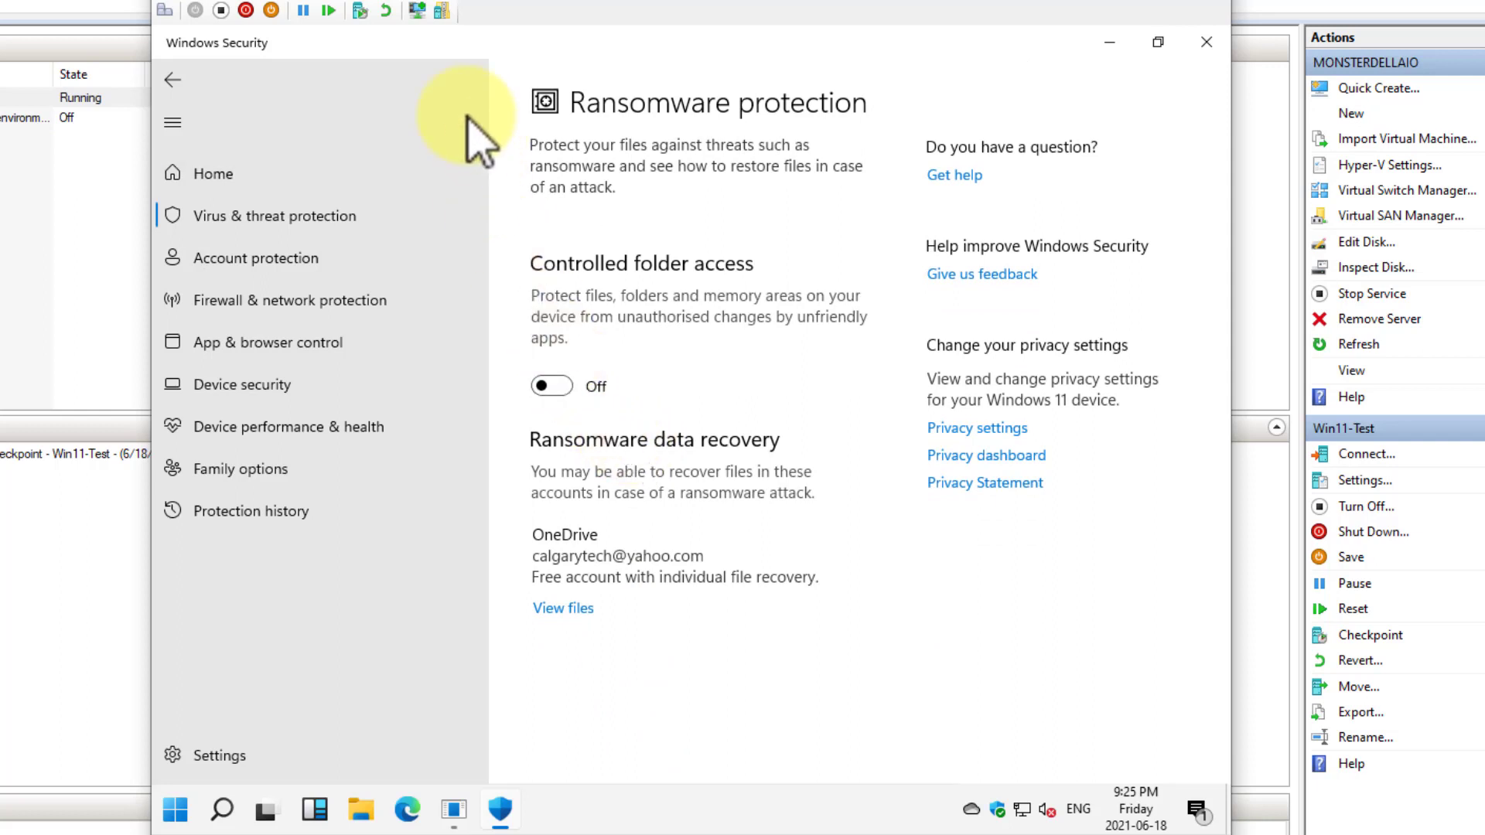
left_click(157, 81)
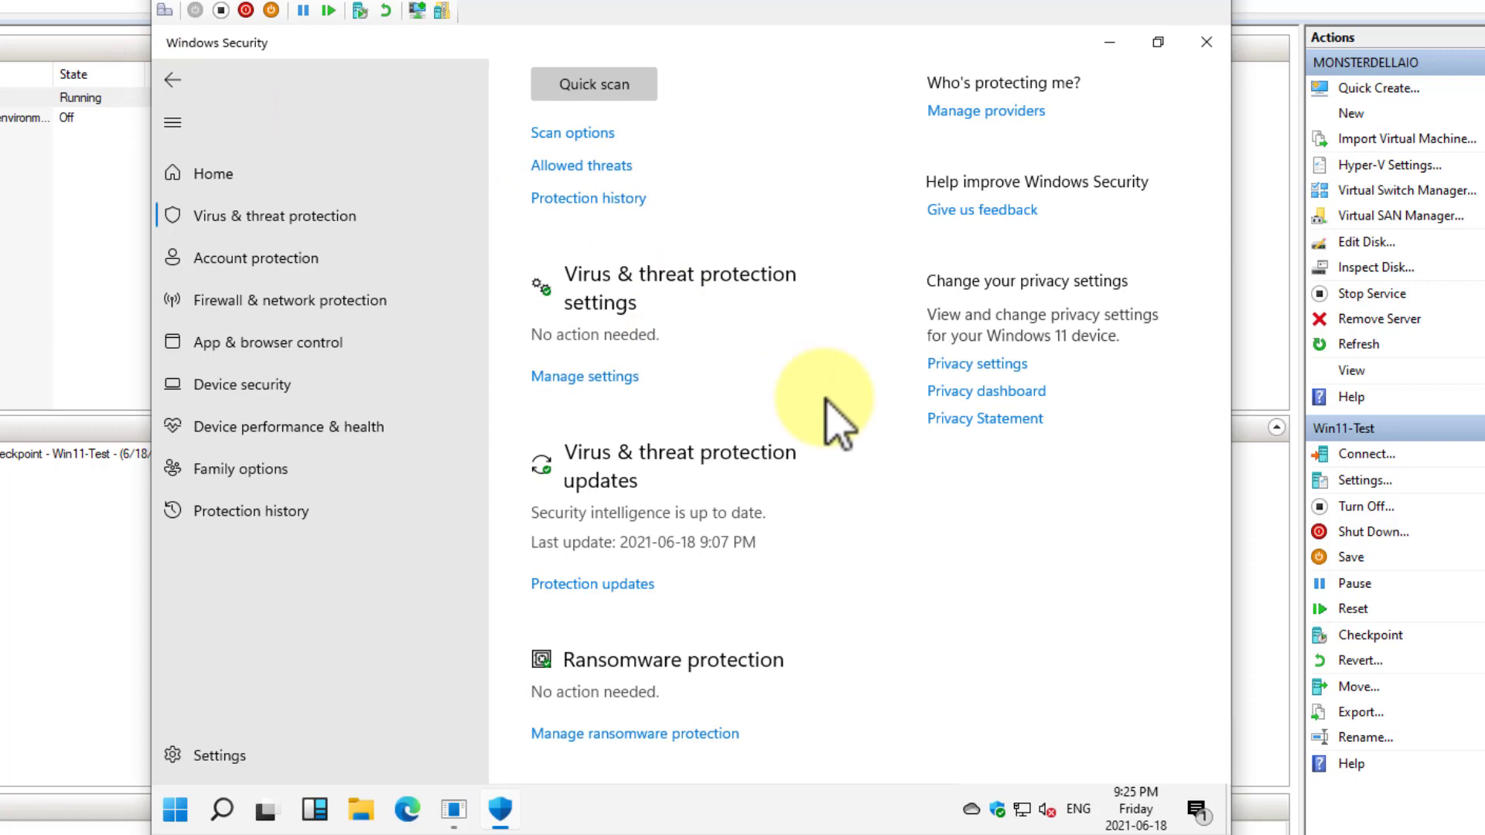
Look through account, firewall, app and browser, device security, family and protection history pages in Windows Security, then close it
left_click(224, 262)
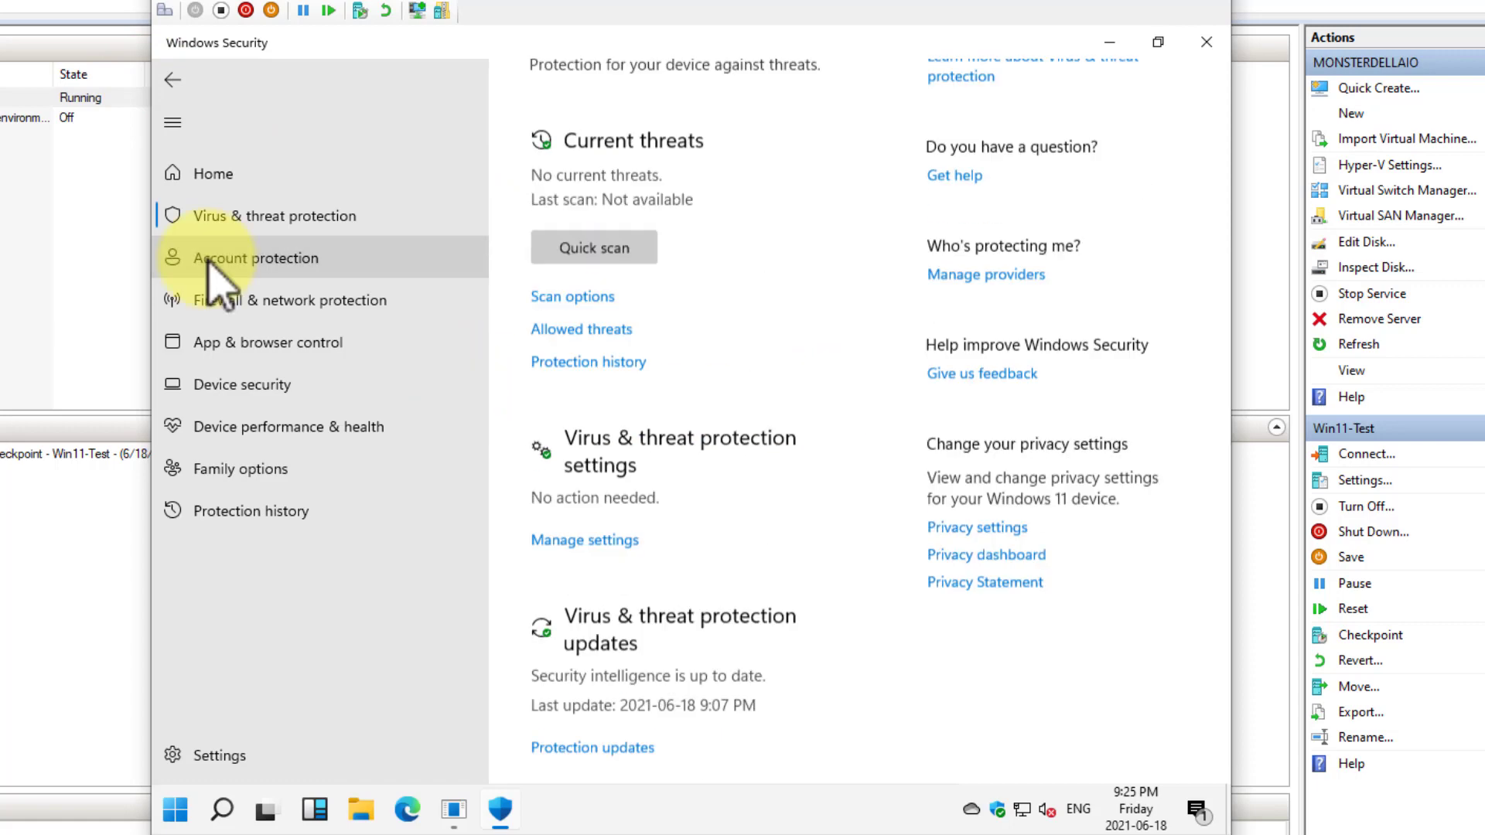
left_click(238, 300)
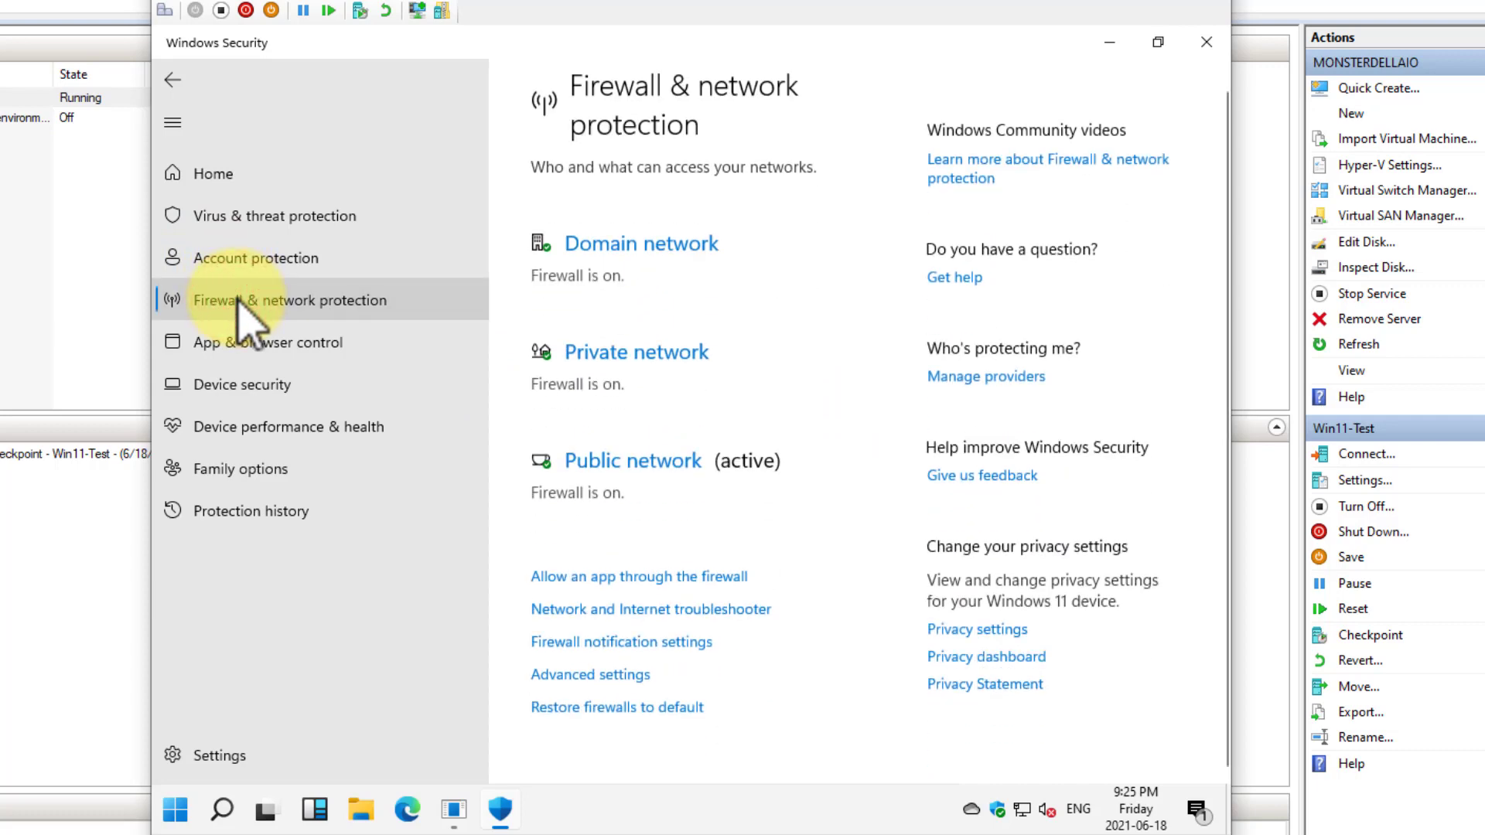
left_click(264, 342)
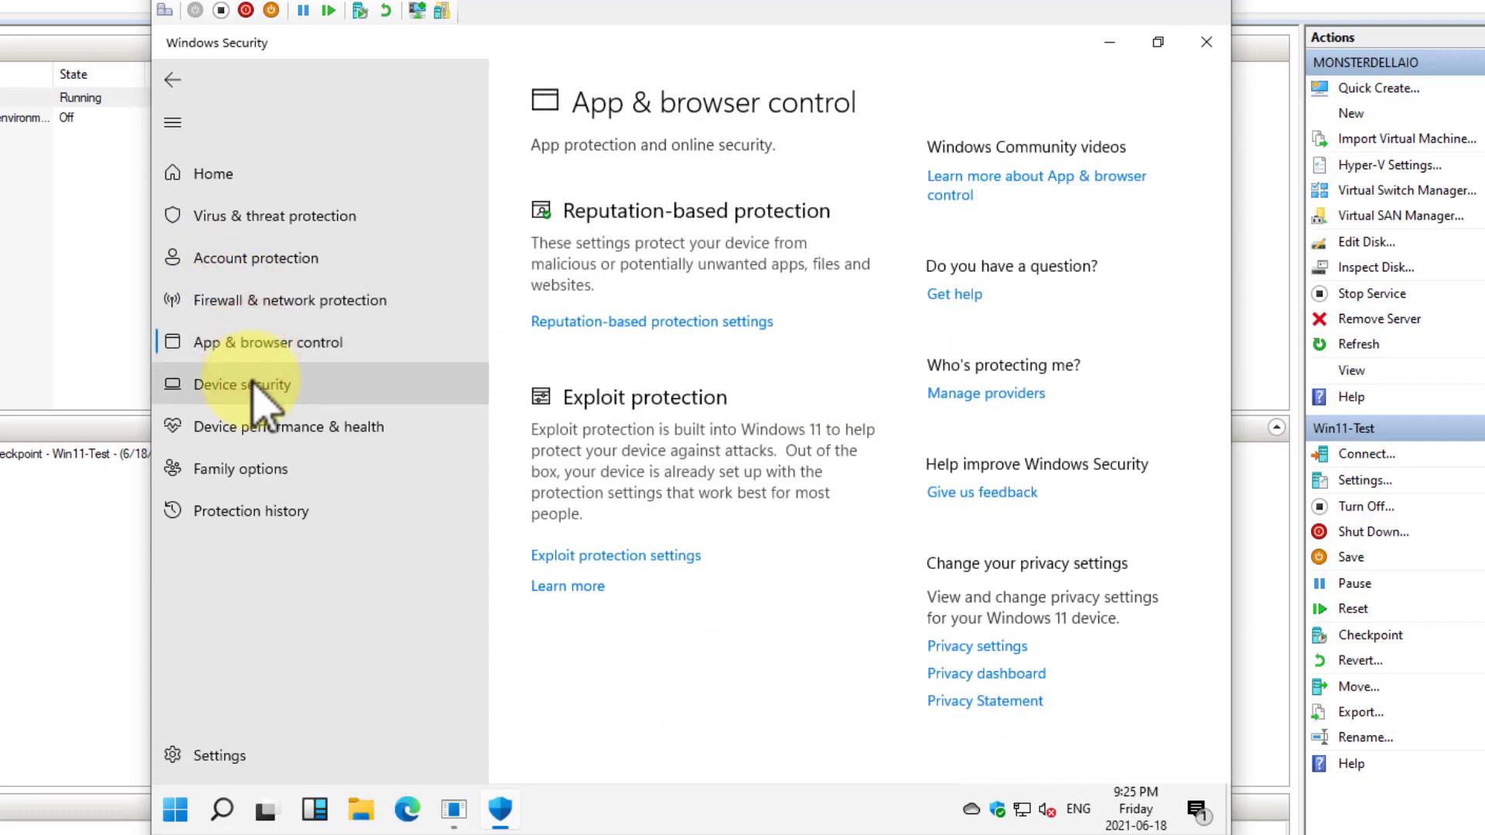
left_click(249, 385)
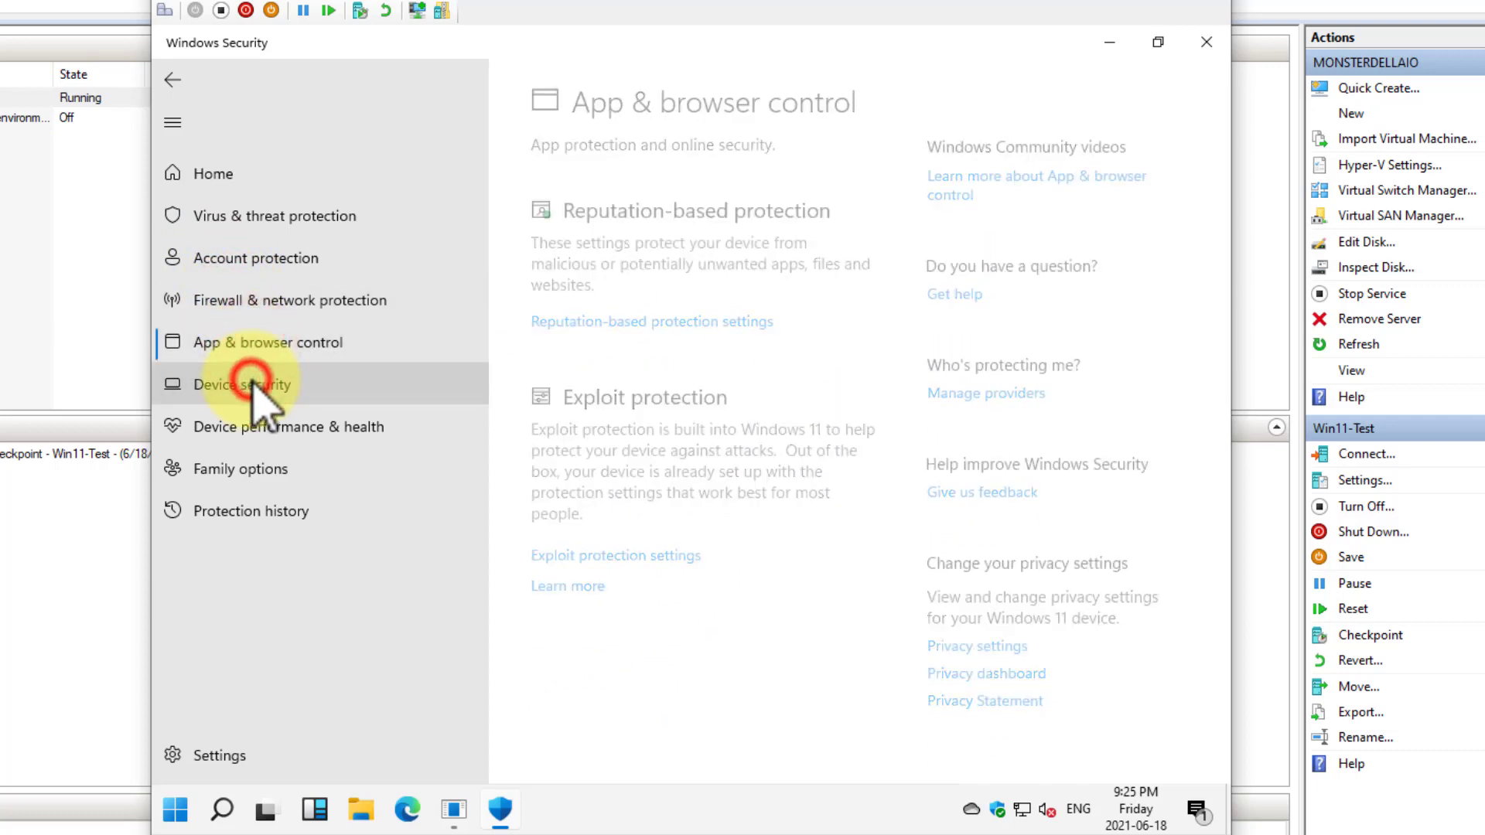
left_click(265, 466)
left_click(264, 523)
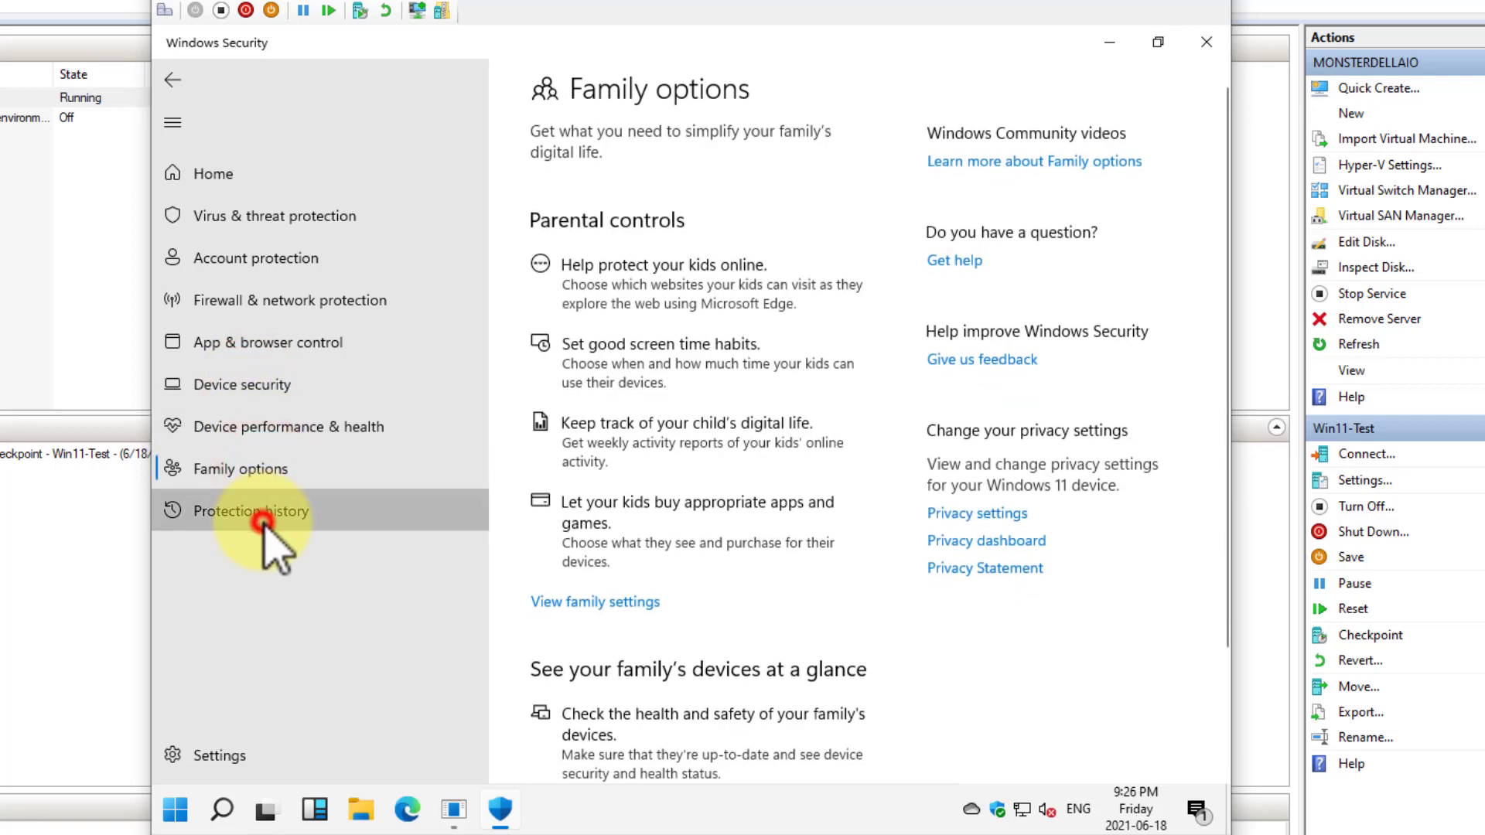
left_click(265, 468)
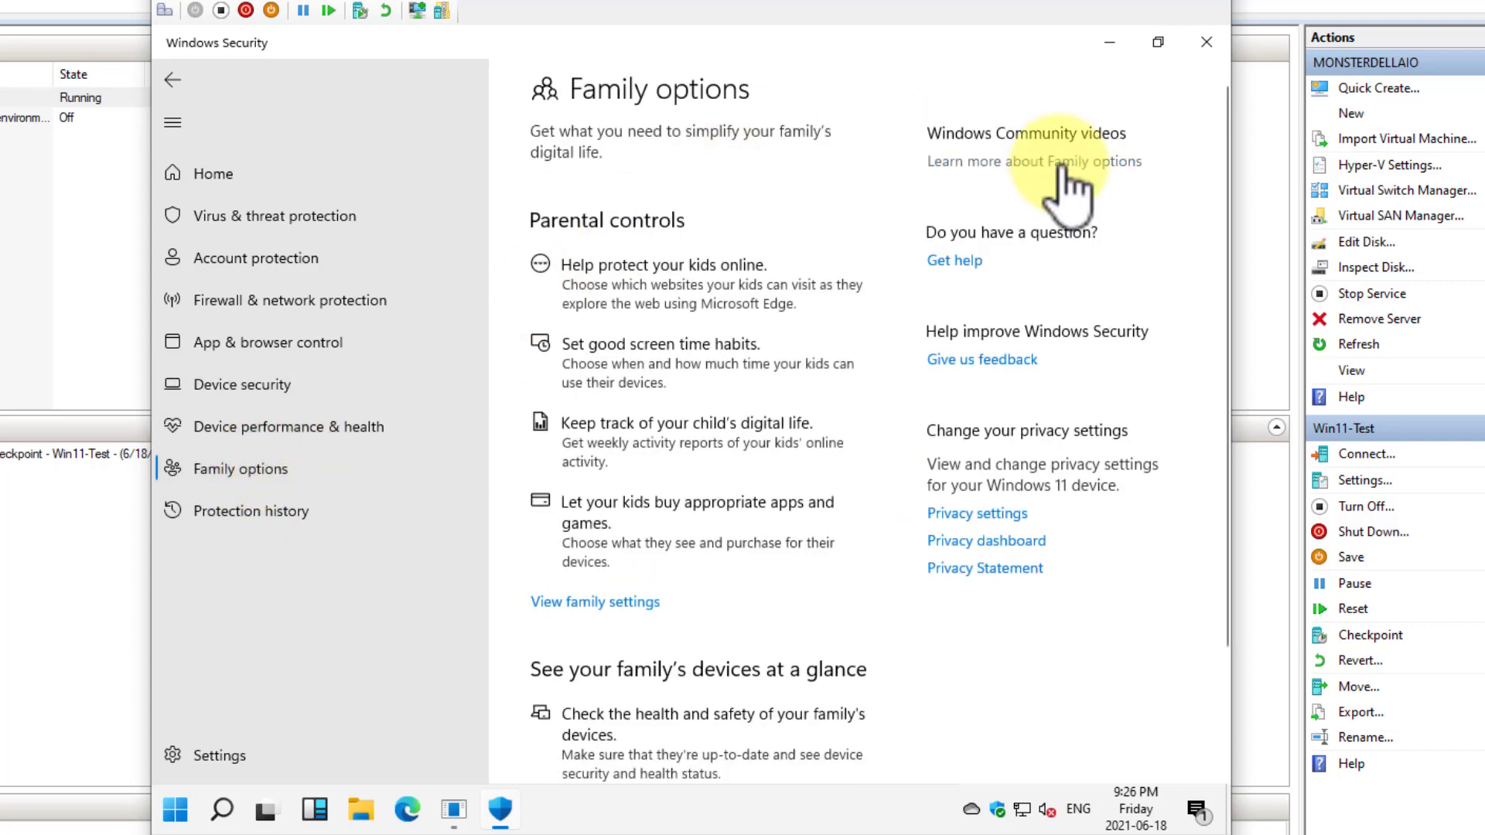
left_click(172, 80)
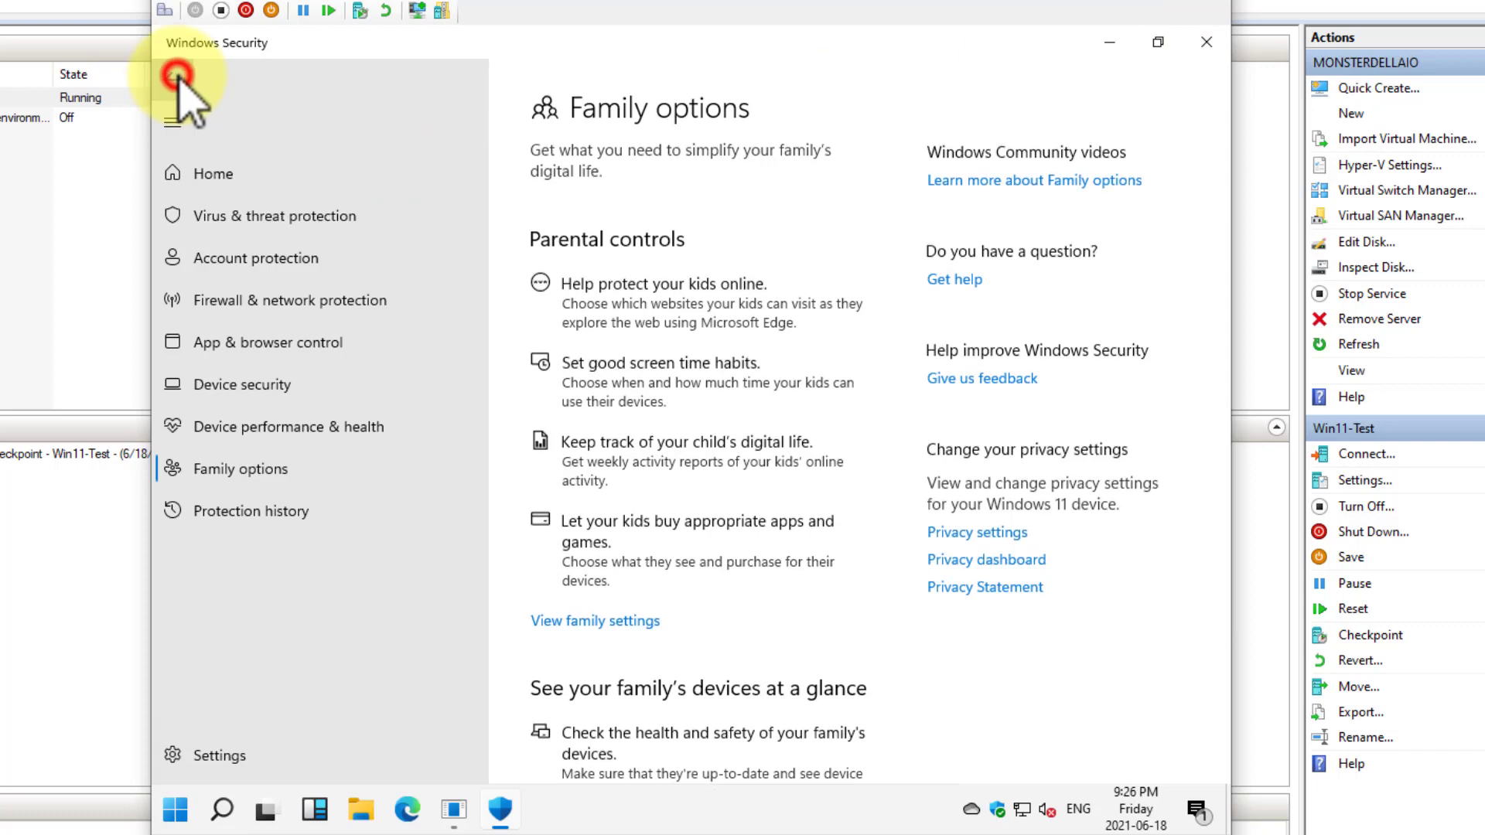
left_click(172, 79)
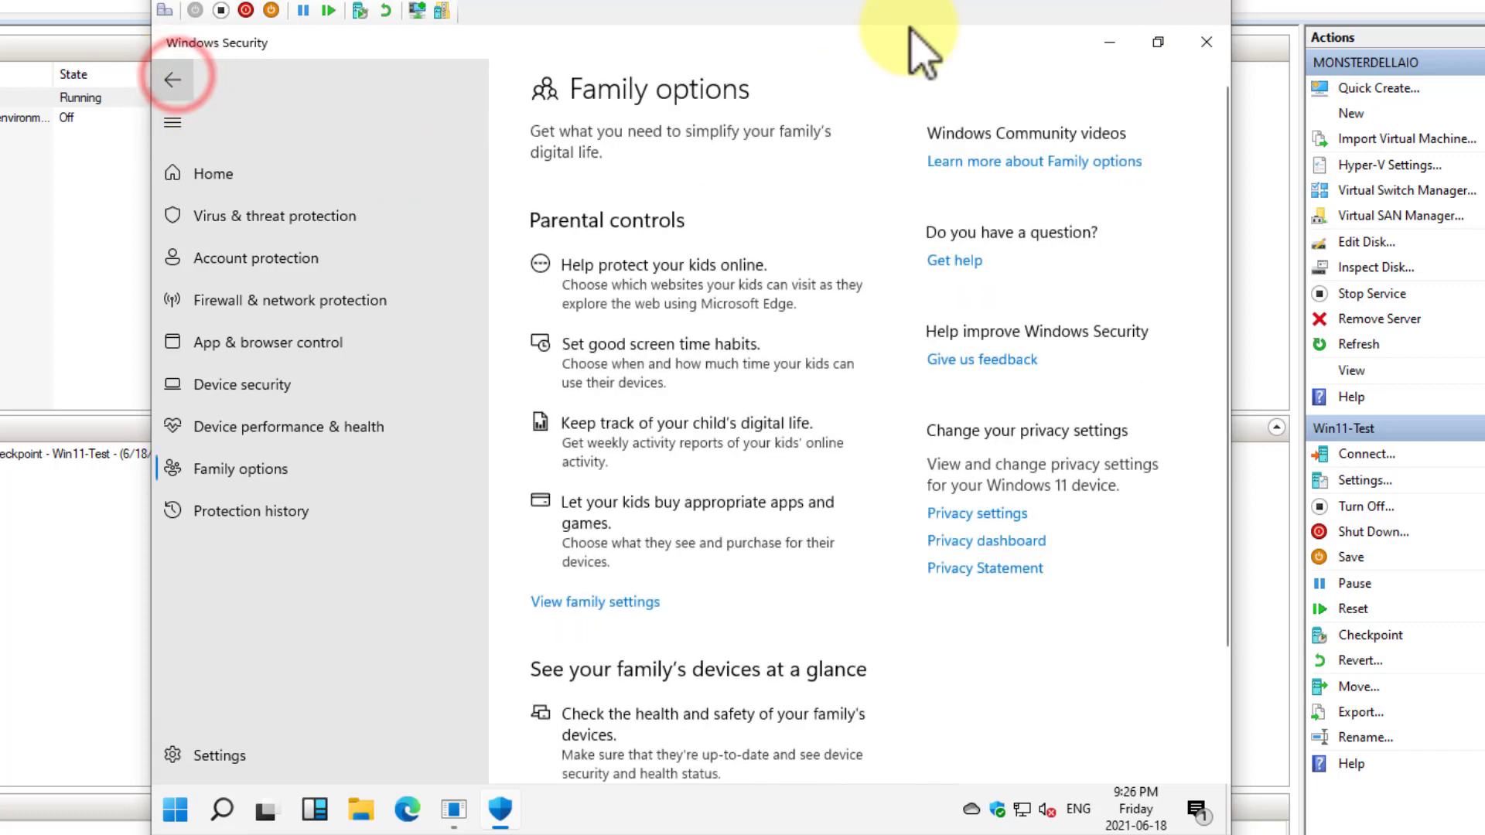
left_click(1206, 42)
View the Bluetooth, Printers & scanners, Cameras, Mouse and Typing pages of the Devices settings, then close Settings
left_click(174, 810)
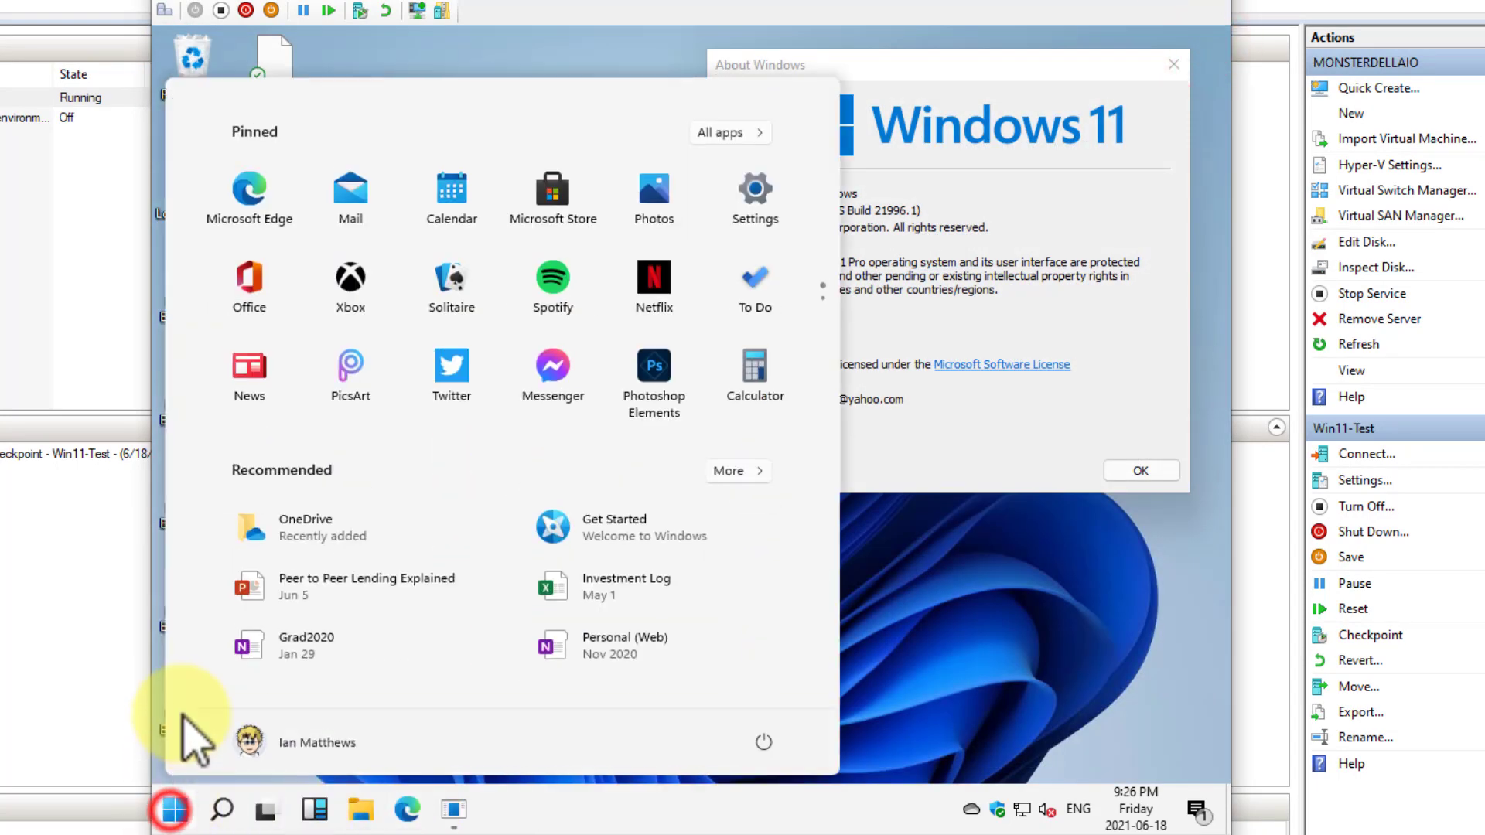
left_click(754, 202)
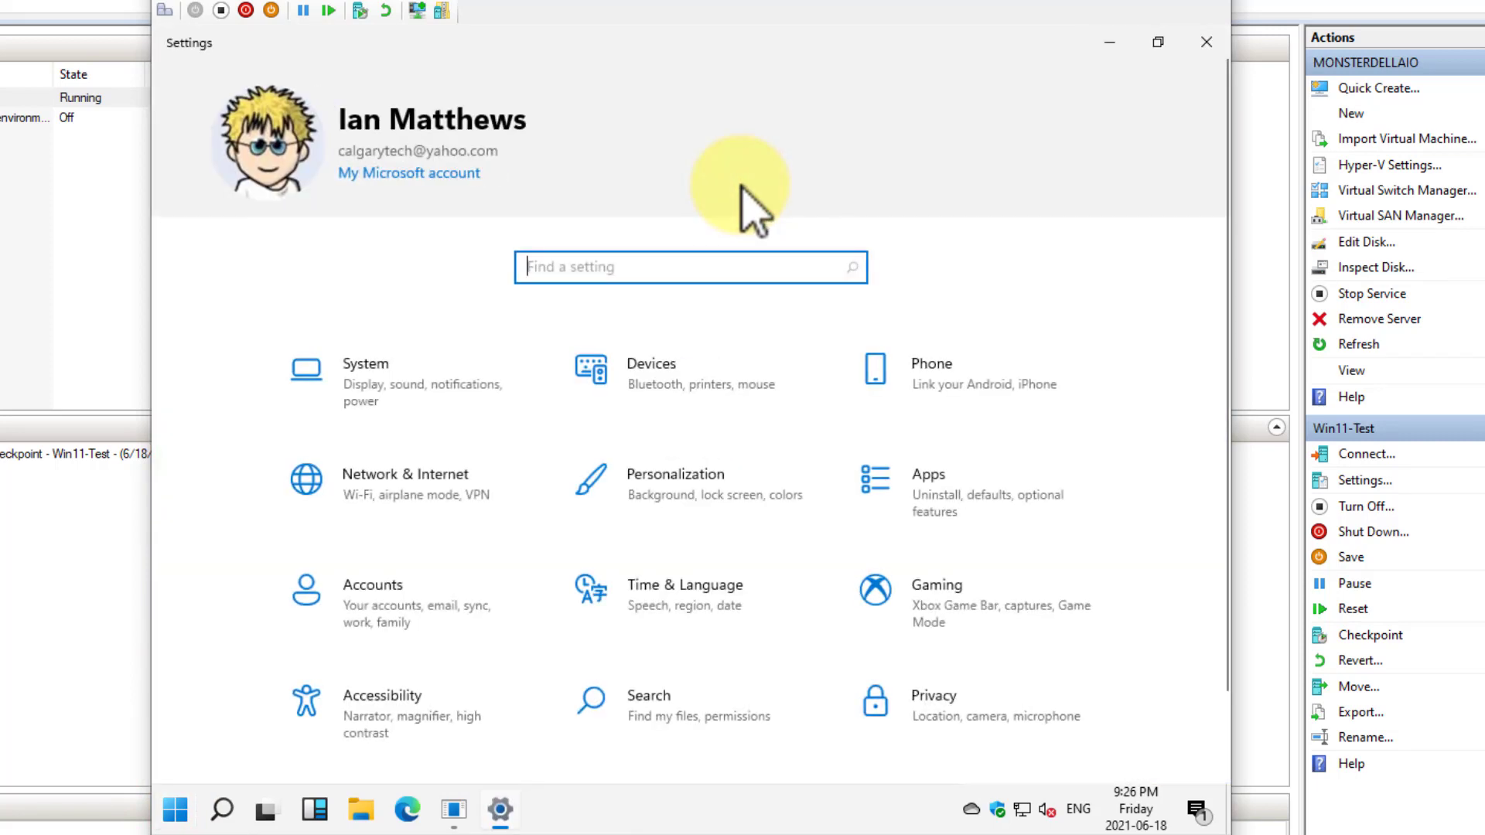
left_click(727, 396)
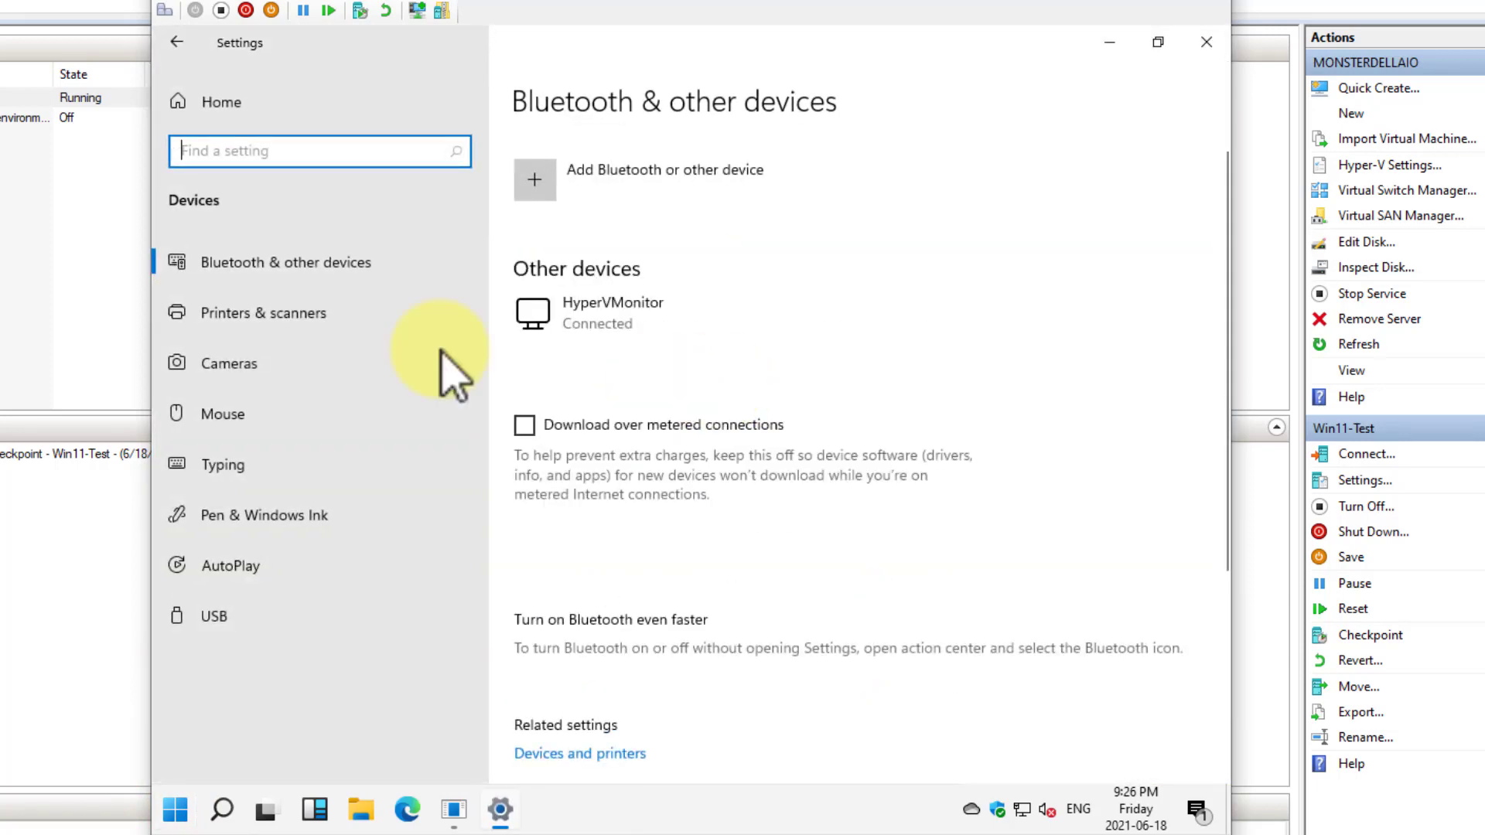
left_click(216, 309)
left_click(232, 362)
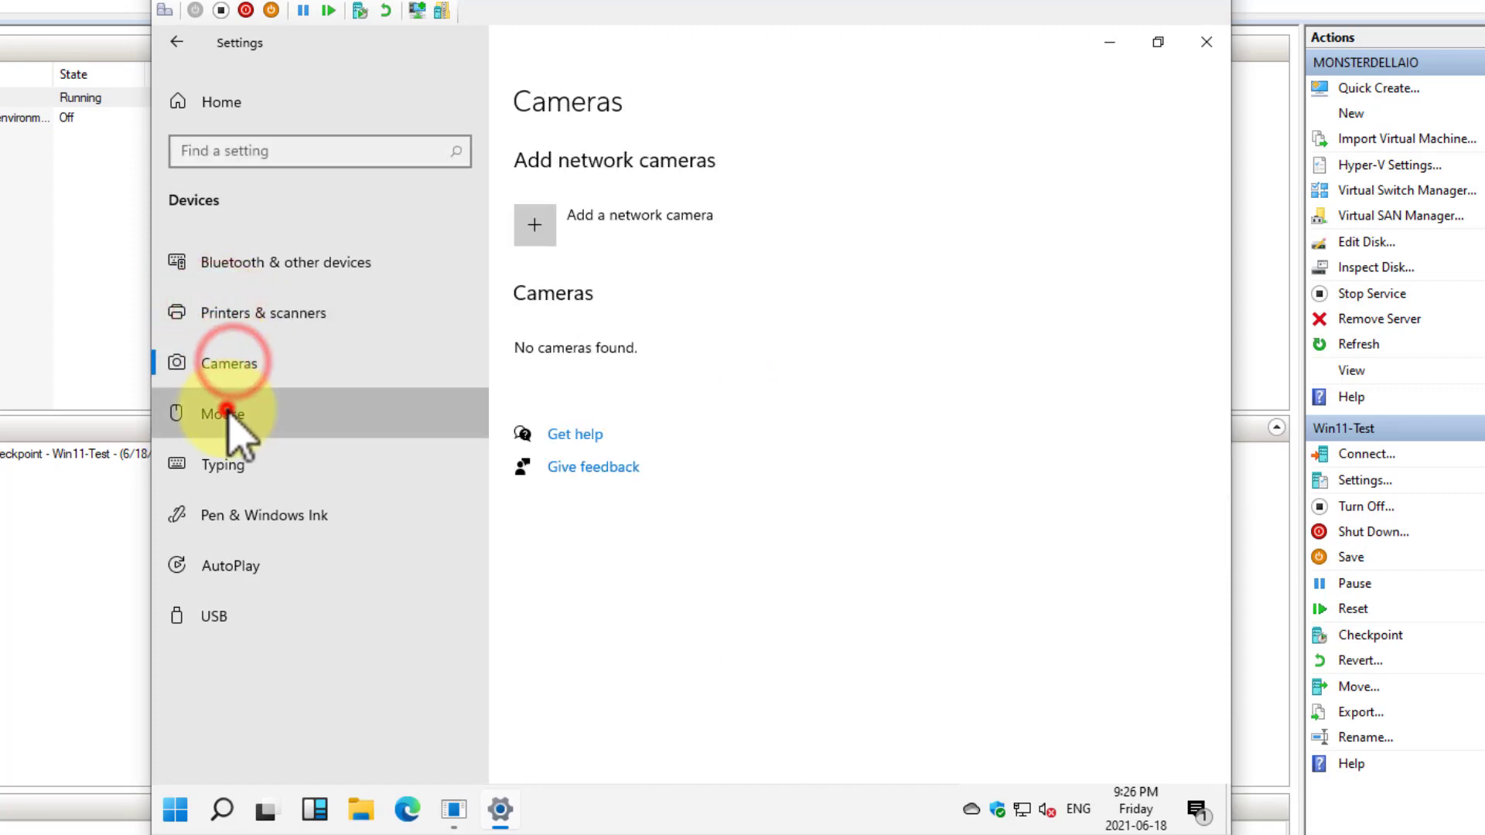
left_click(224, 410)
left_click(227, 466)
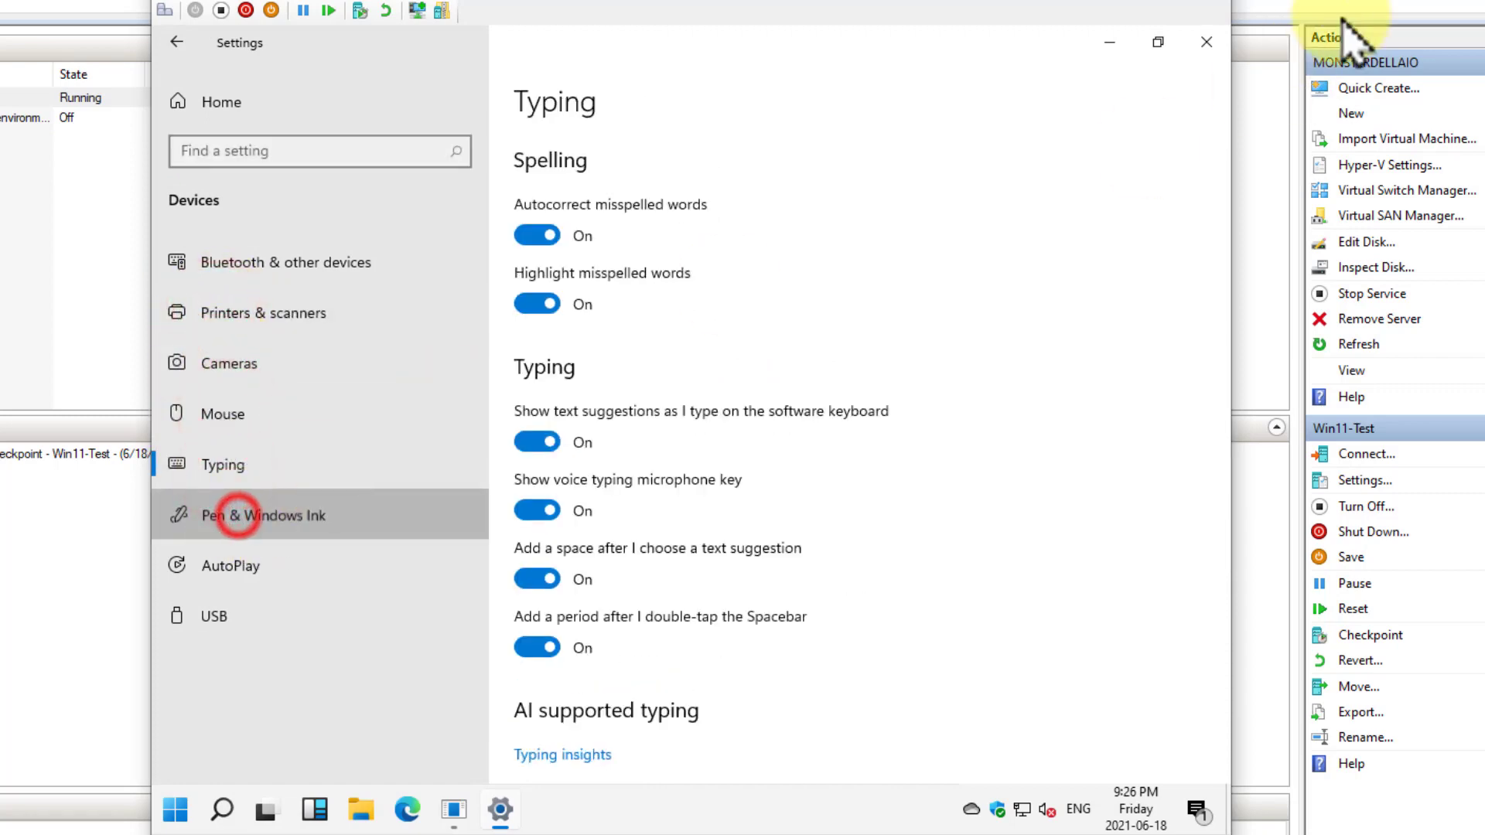
left_click(1206, 42)
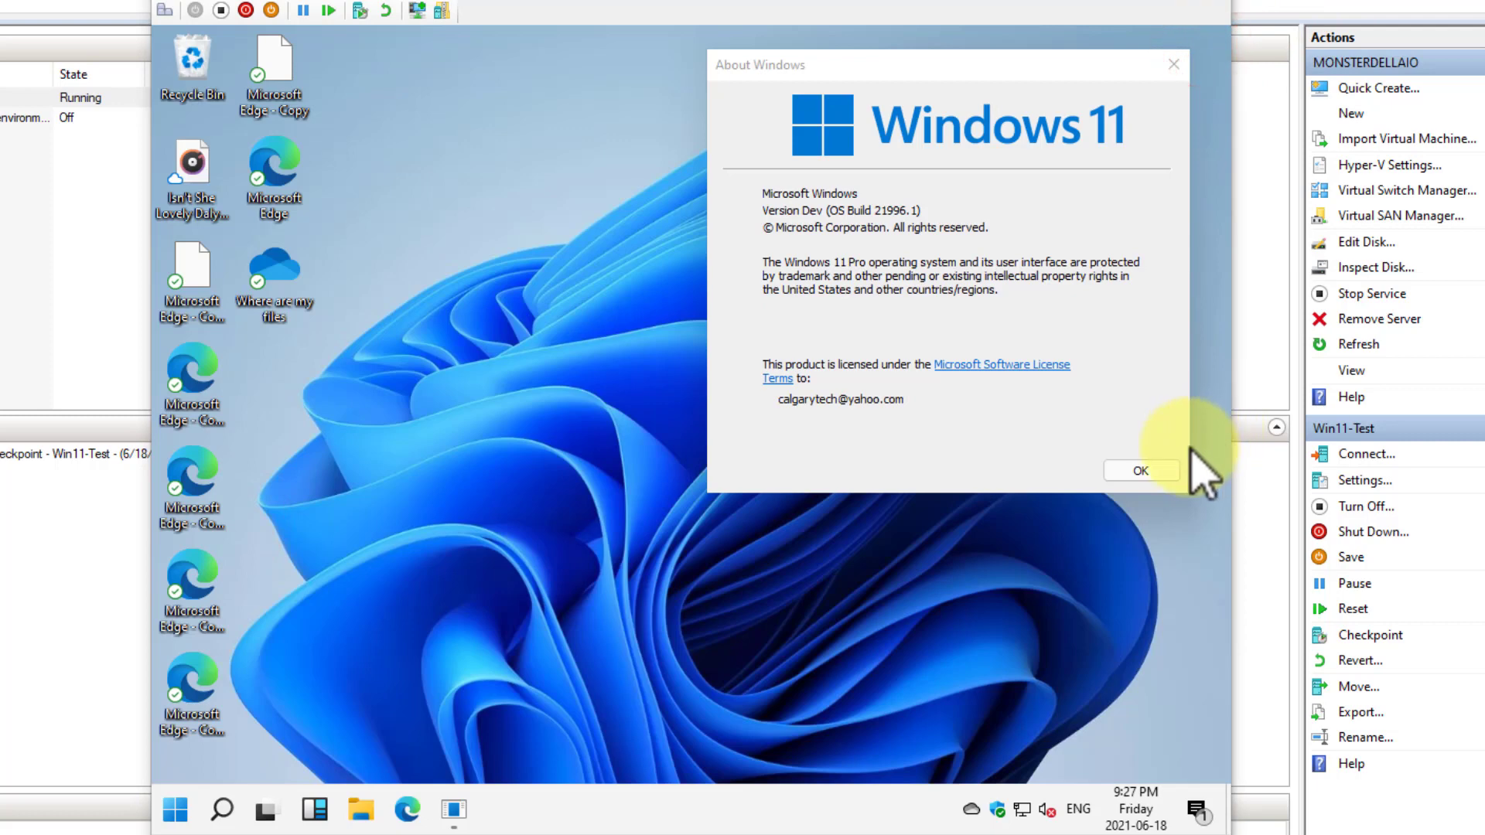
Close the About Windows dialog, search for regedit and open Registry Editor, approving the elevation request
left_click(1151, 473)
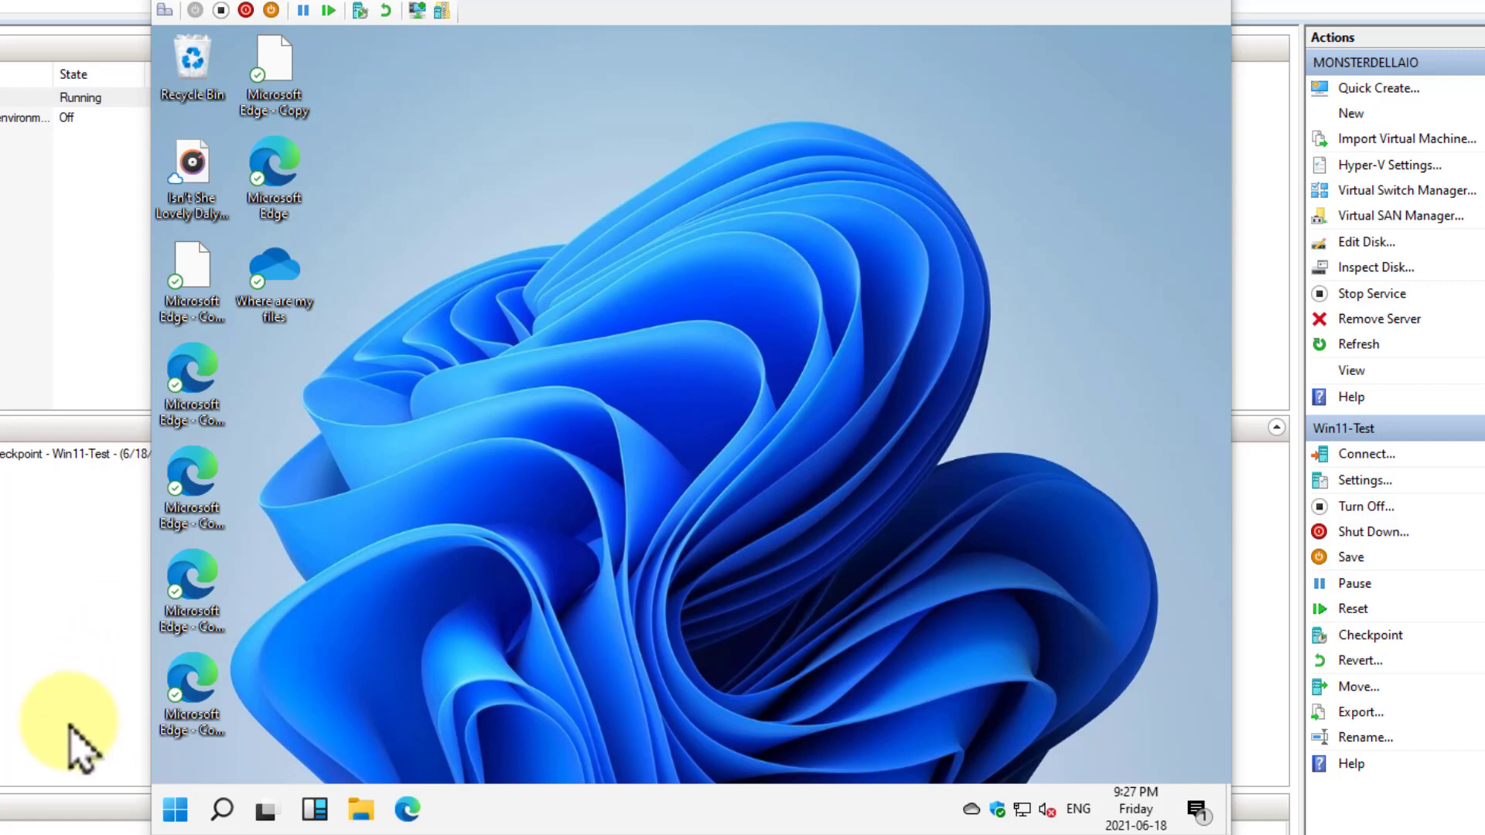
left_click(176, 810)
type("reg")
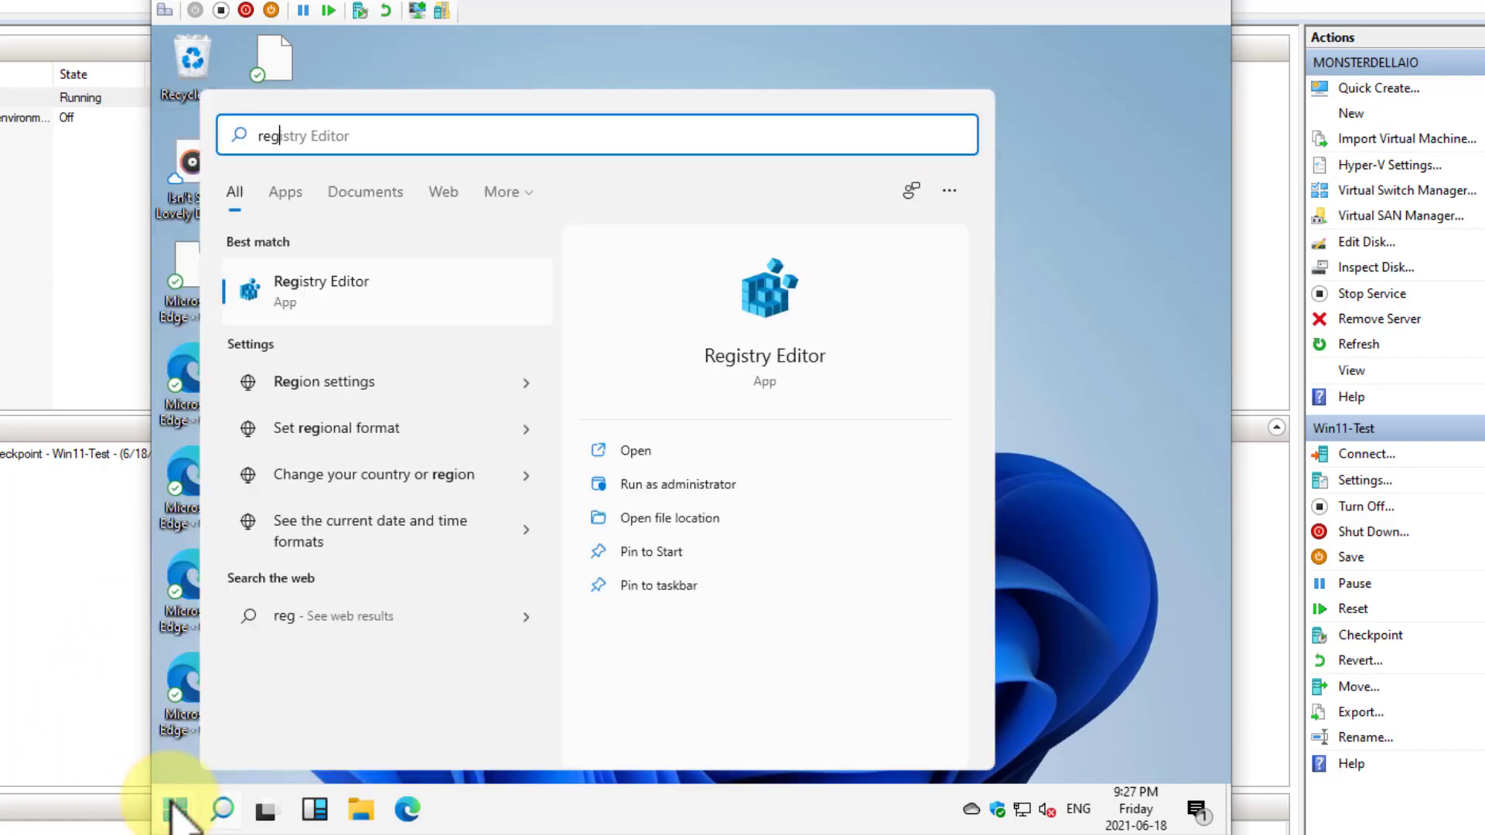
type("edit")
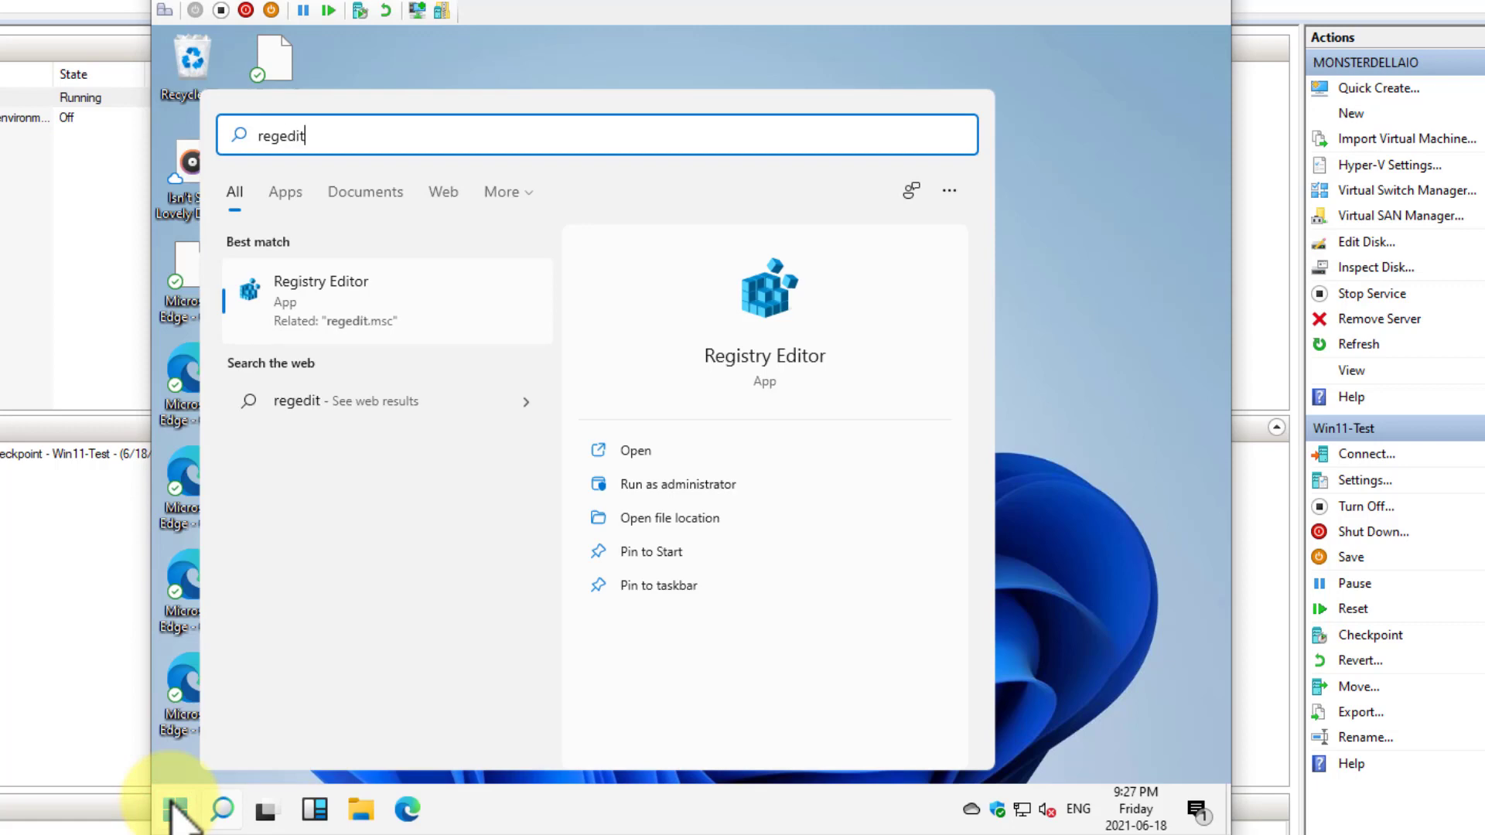
key("Return")
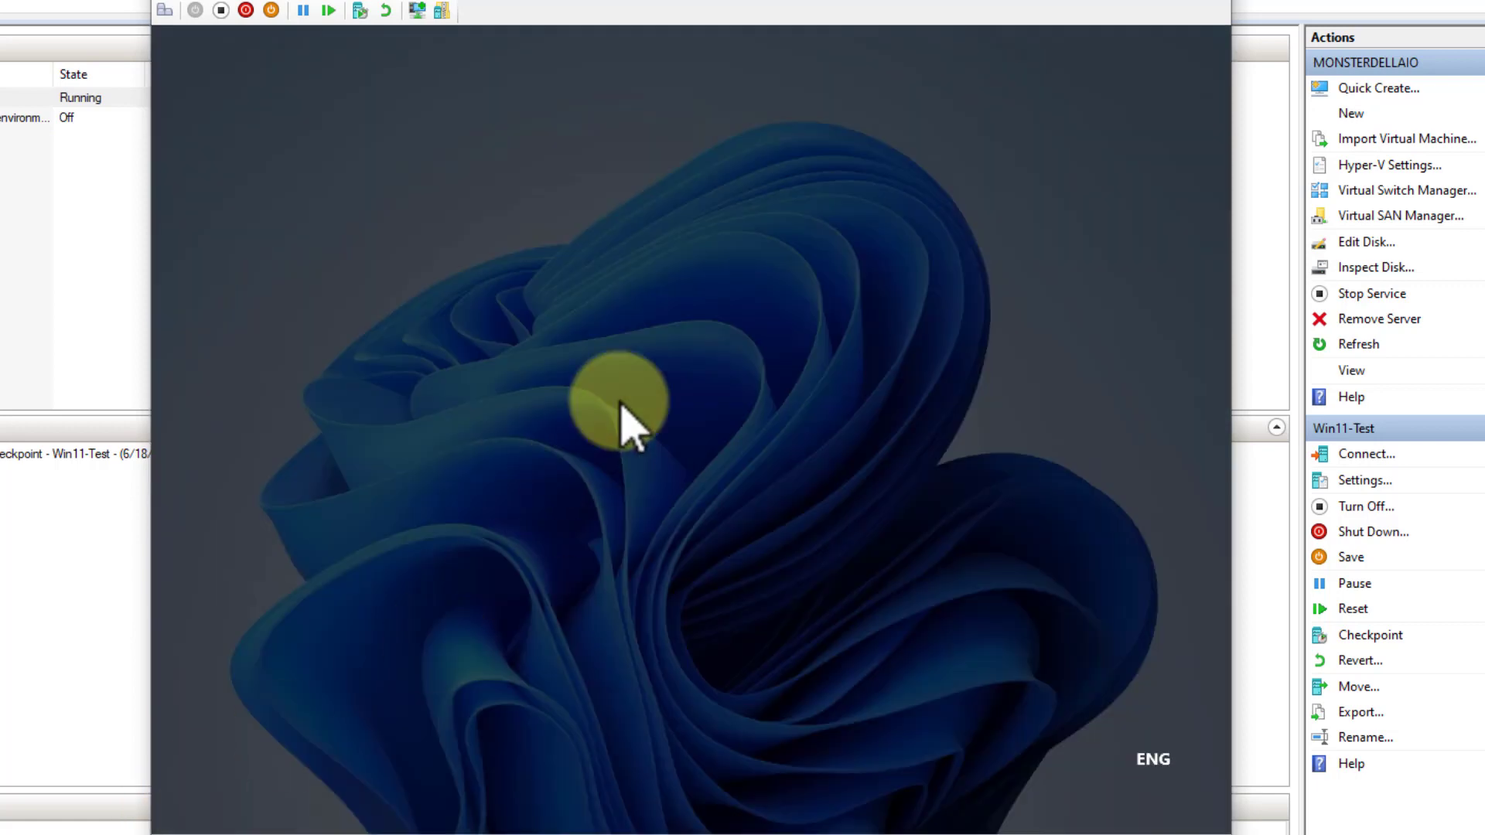
left_click(619, 553)
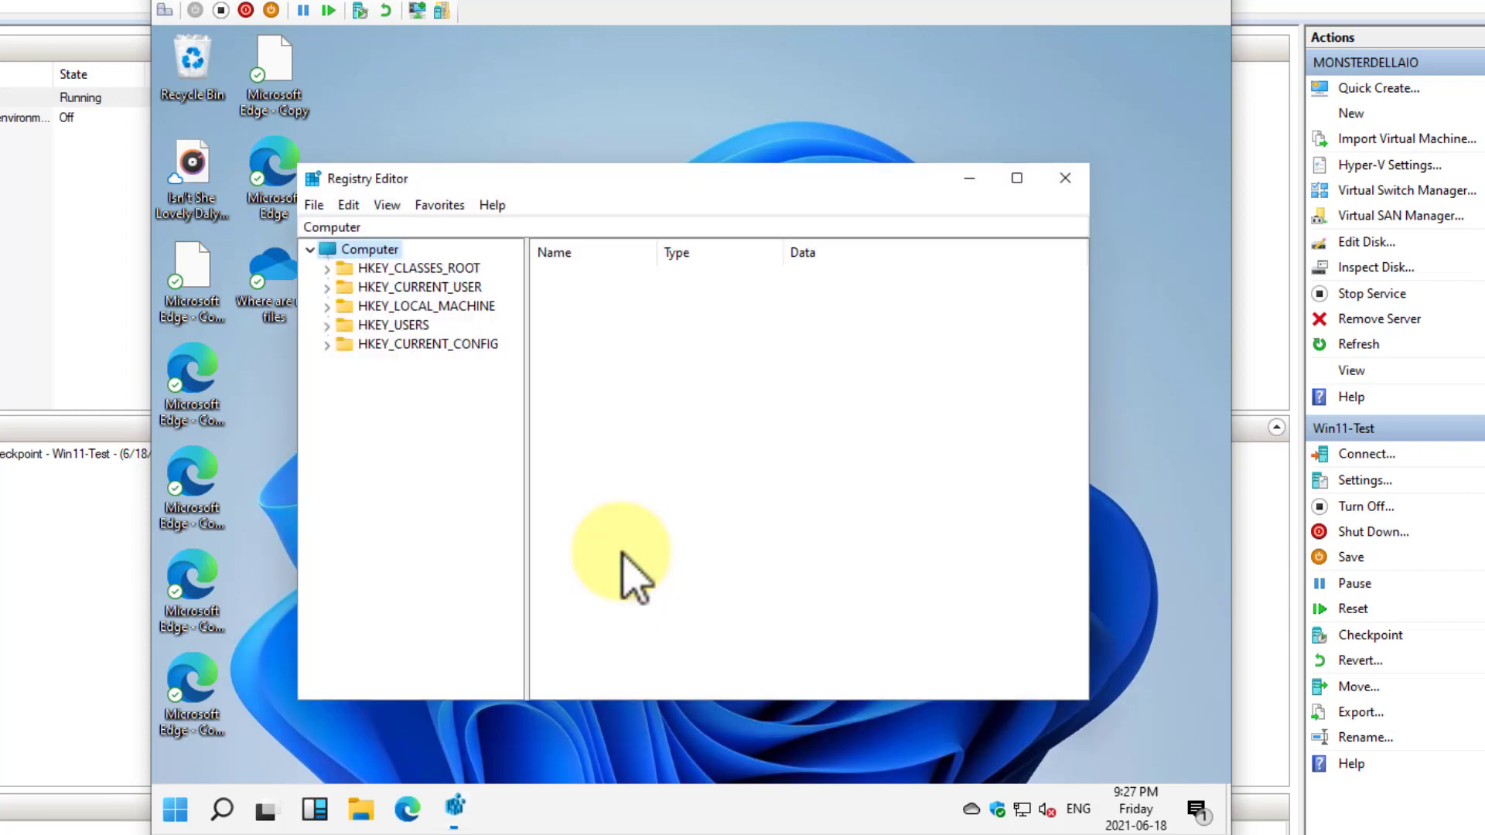
Browse the registry to HKEY_LOCAL_MACHINE\SOFTWARE\Microsoft\Windows\CurrentVersion to view its values
left_click(326, 307)
left_click(343, 400)
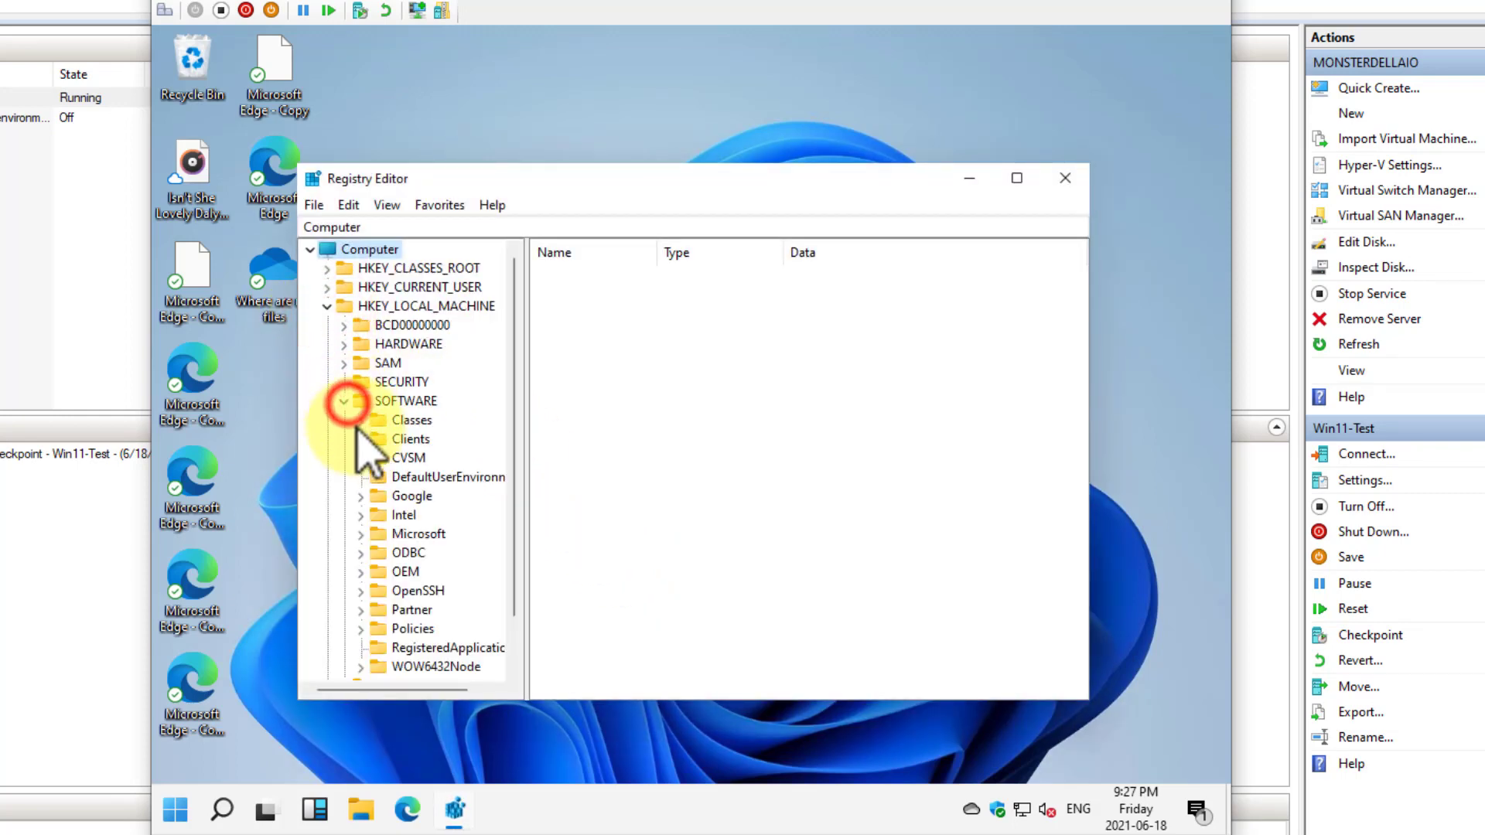
scroll(455, 506, "down", 1)
double_click(431, 477)
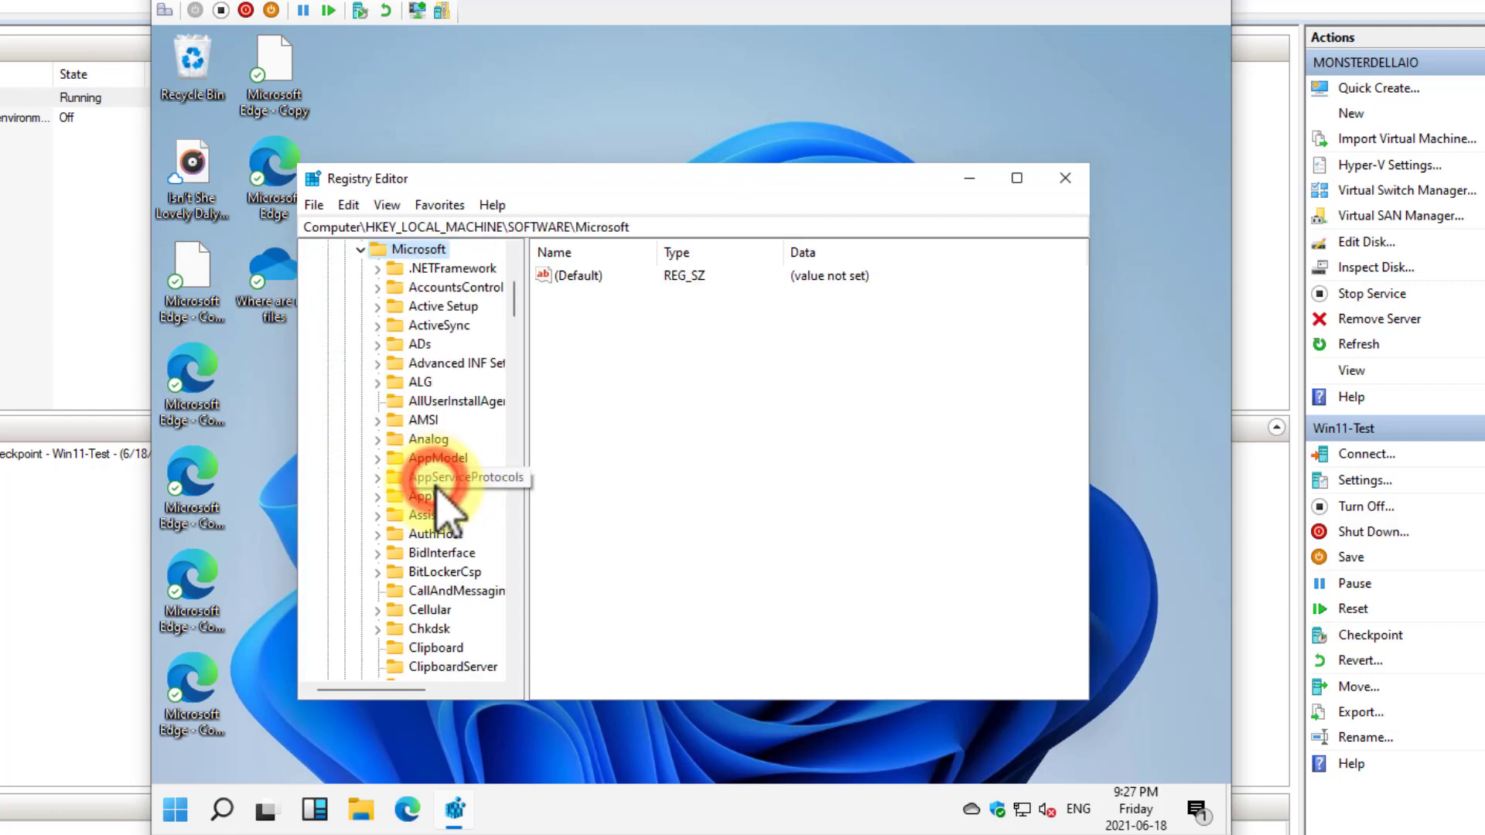
key("w")
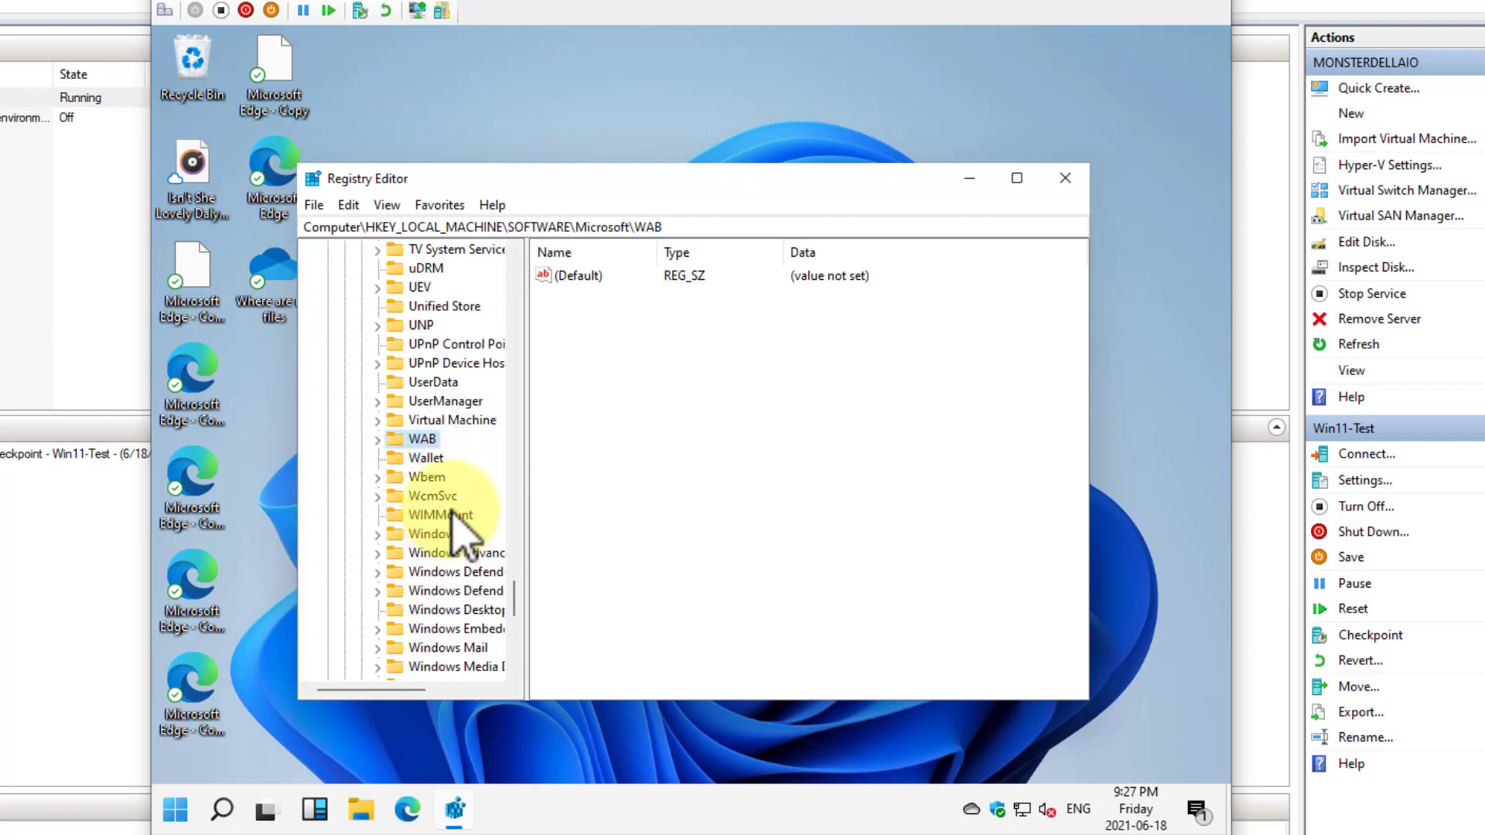
left_click(449, 535)
double_click(451, 536)
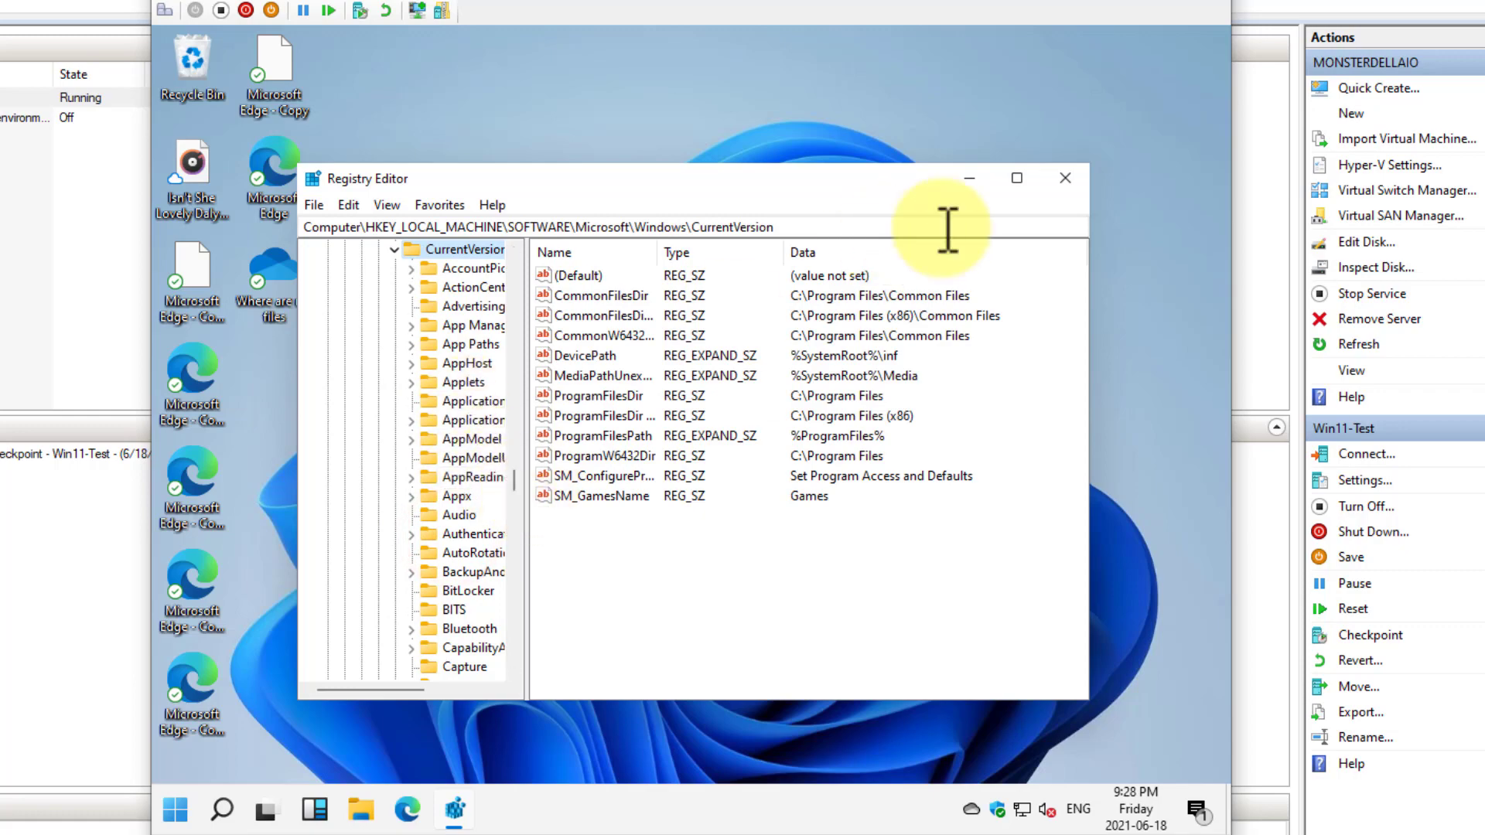
Maximize Registry Editor and widen the key tree to look over the full key names, then close it
left_click(1016, 179)
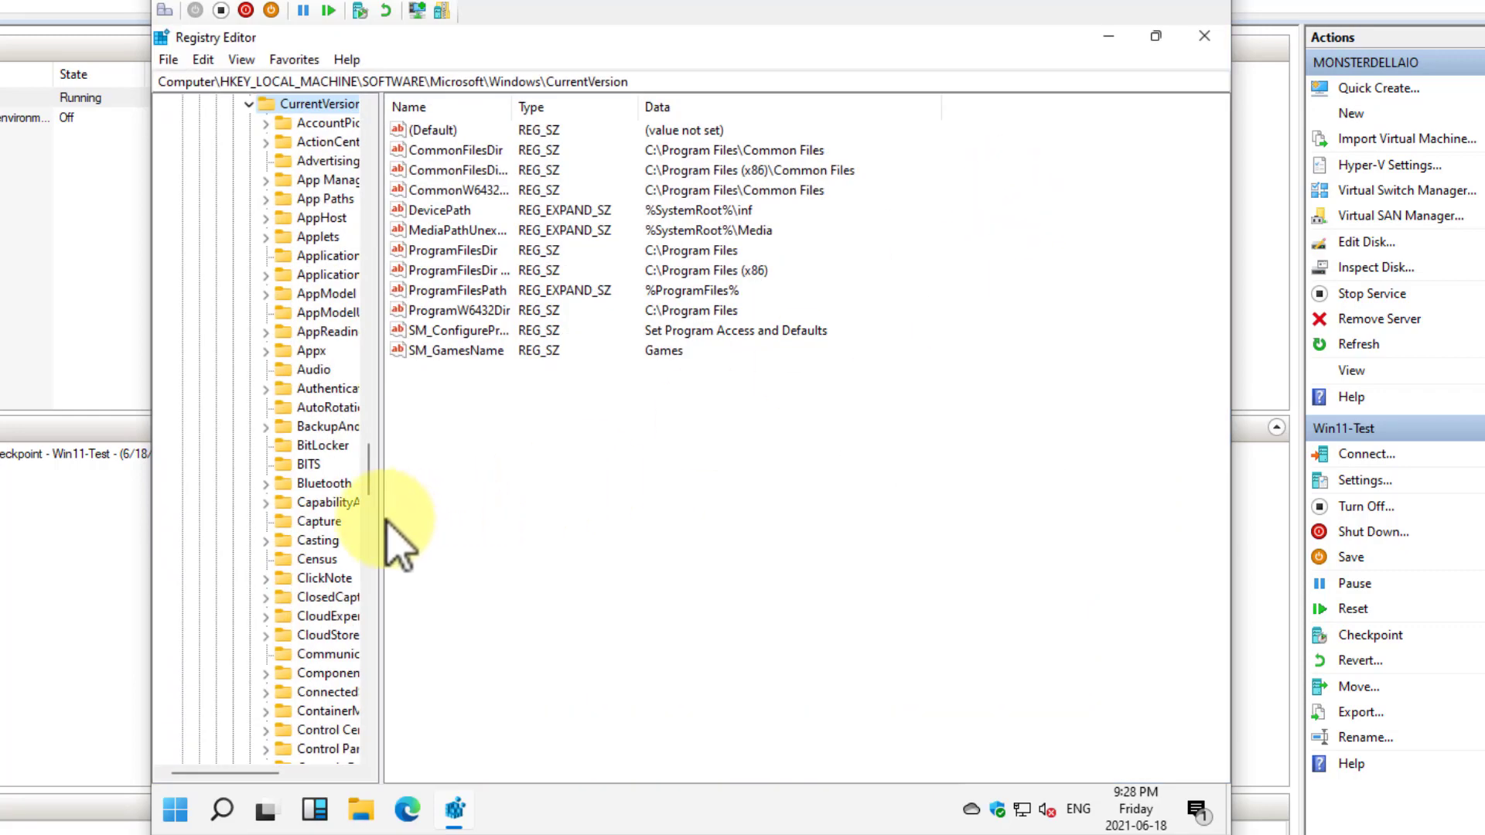
left_click_drag(380, 512, 615, 105)
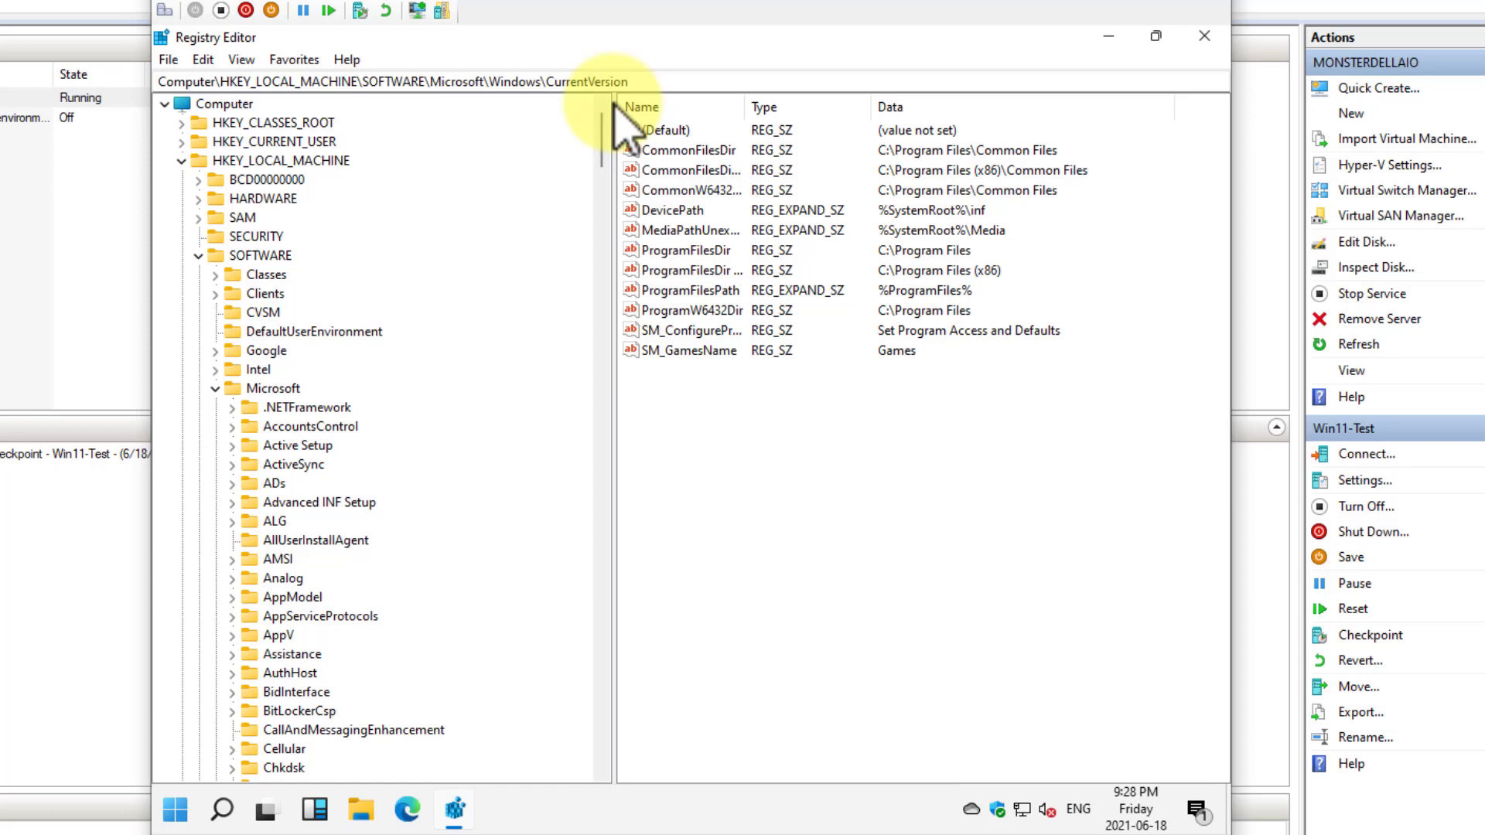
left_click(1204, 36)
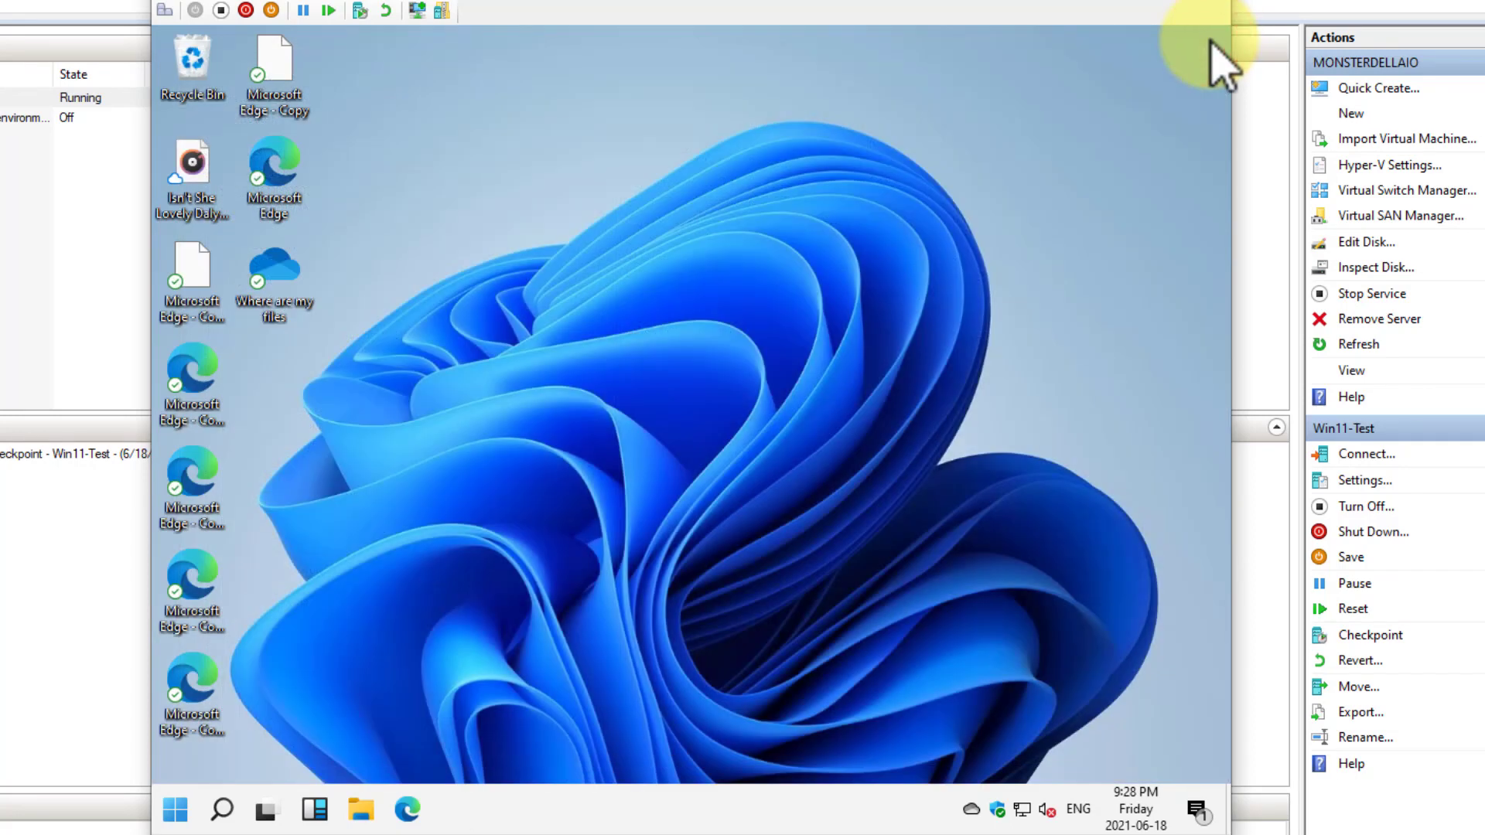